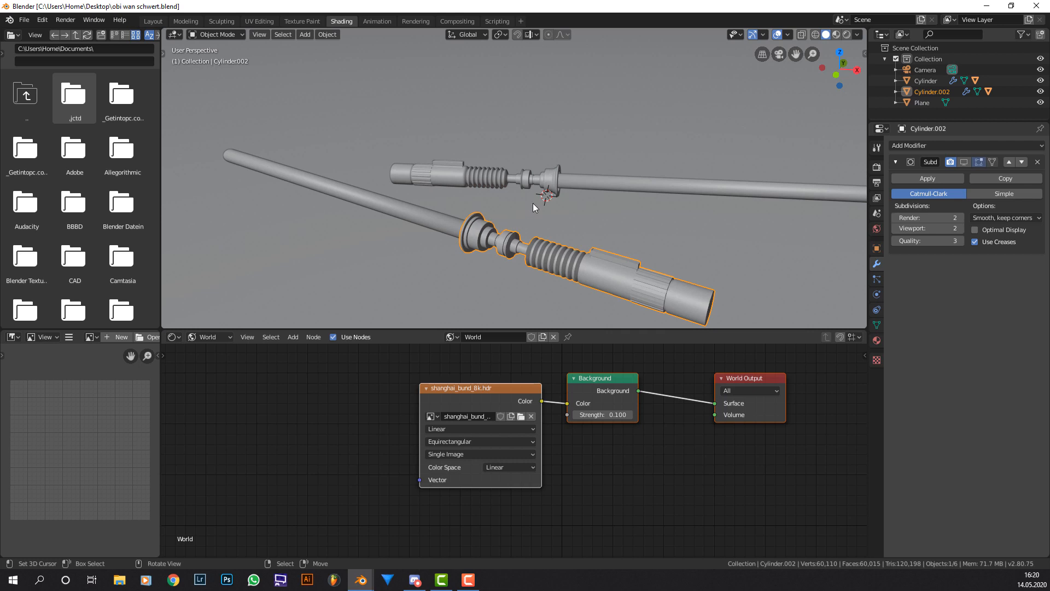
Create a new general file with the default scene in place of the open lightsaber project.
middle_click_drag(533, 207, 544, 202)
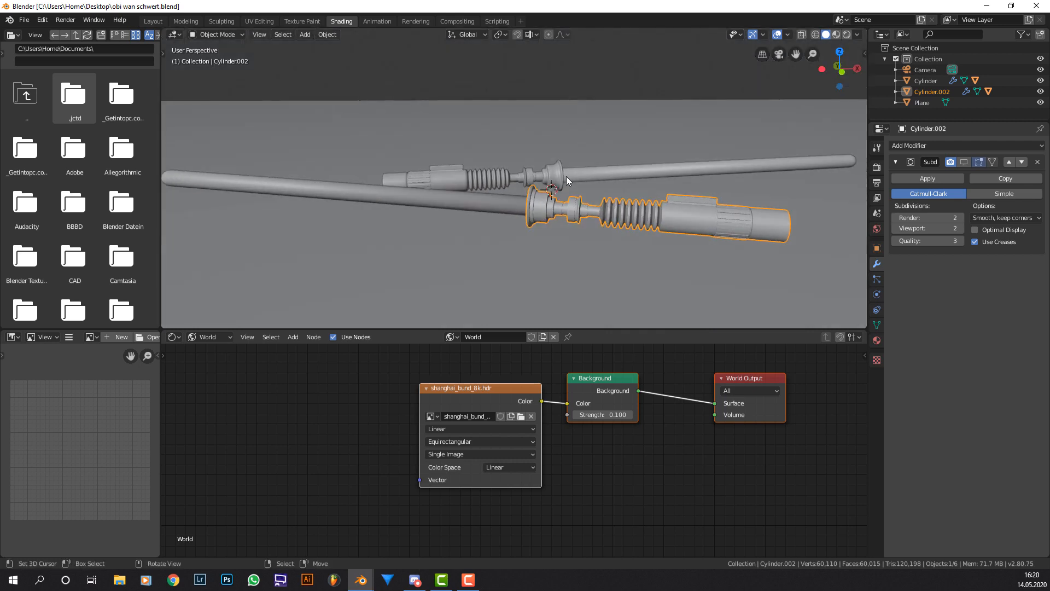
middle_click_drag(386, 152, 418, 150)
left_click(24, 20)
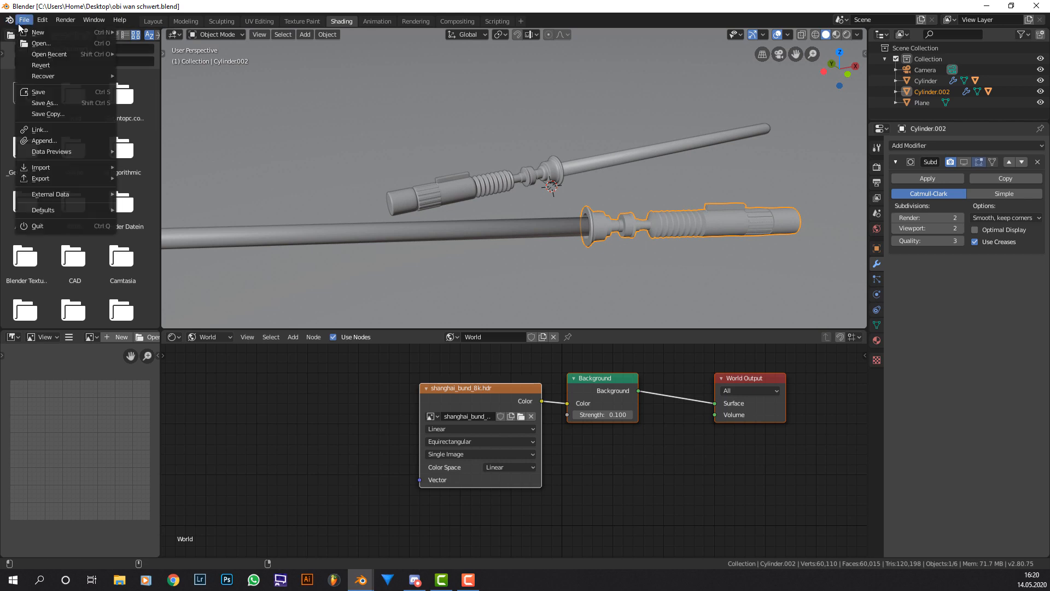
mouse_move(100, 34)
left_click(143, 32)
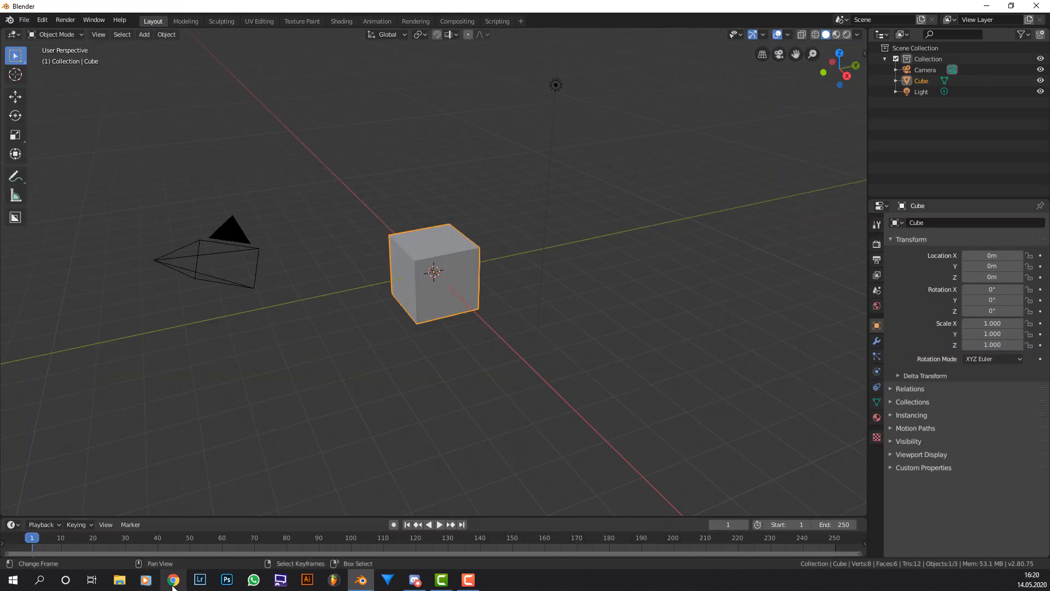
Delete the default camera, cube and light from the new scene.
key("a")
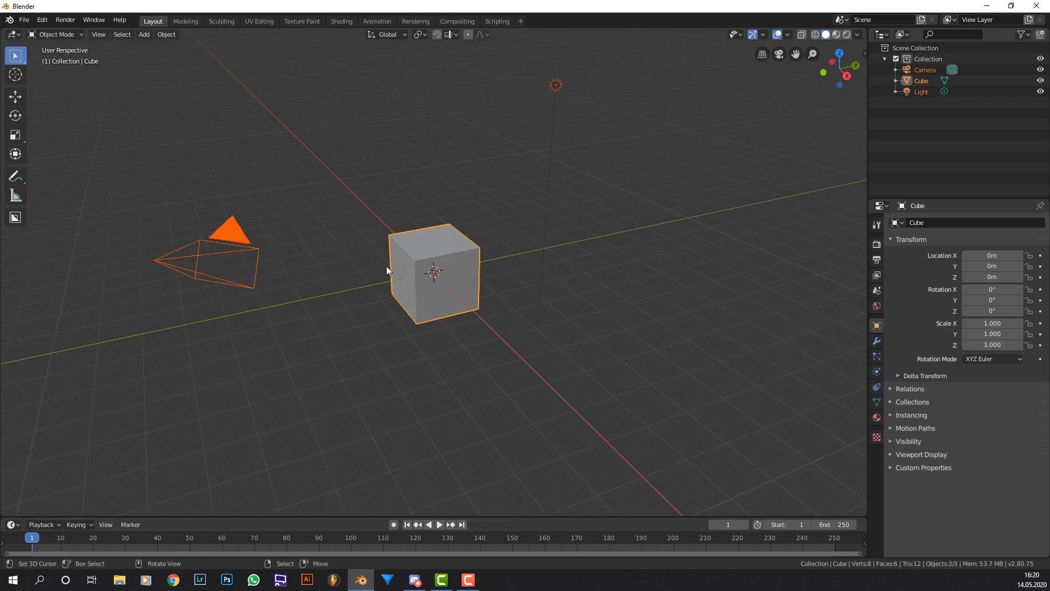
key("x")
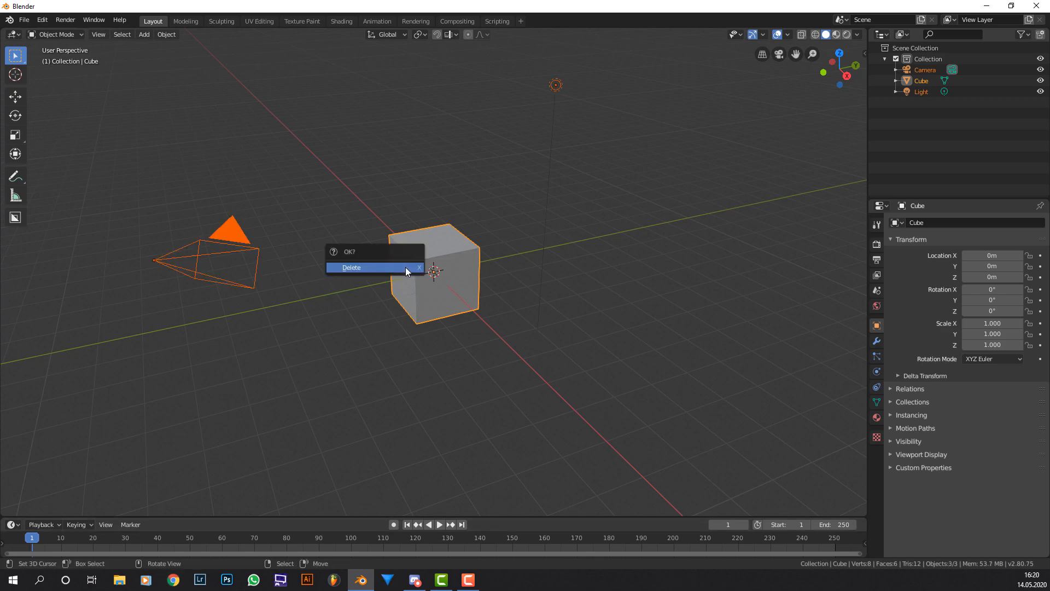
left_click(405, 267)
Start the Shortcut VUr key display and hide the sidebar again.
key("n")
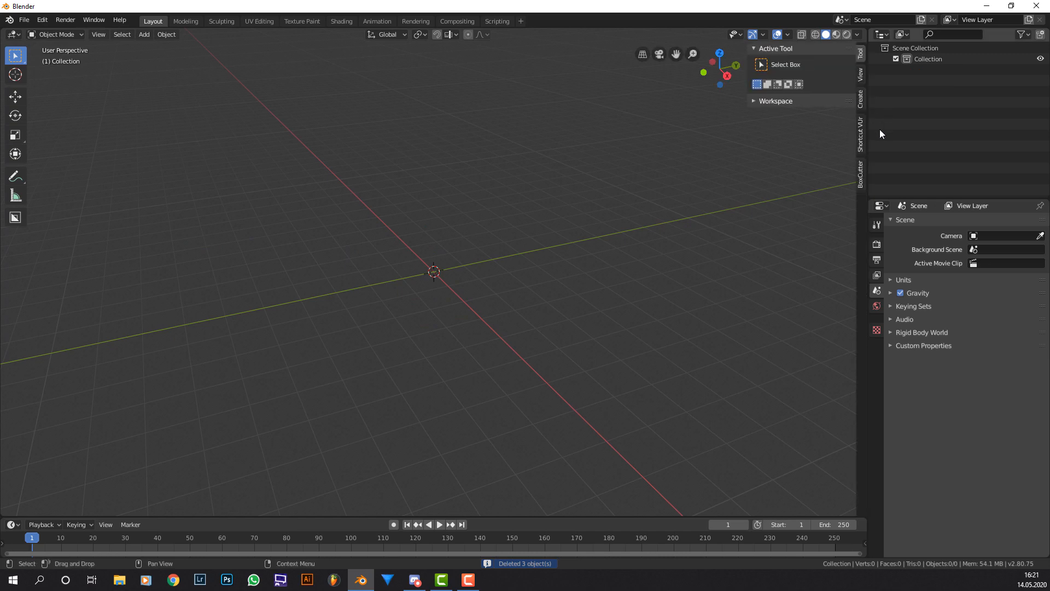
left_click(861, 134)
left_click(804, 65)
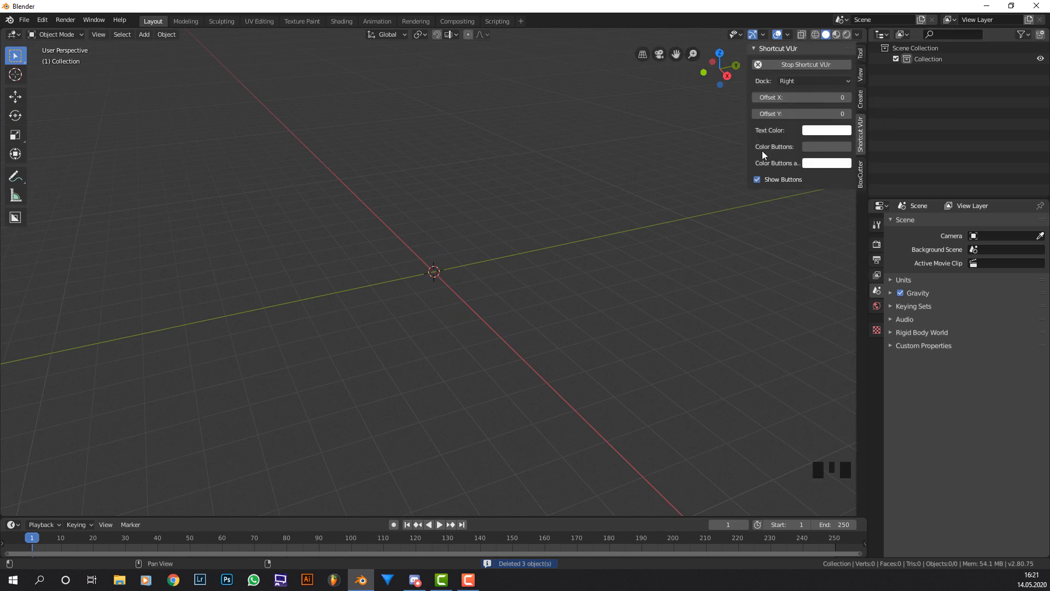
key("n")
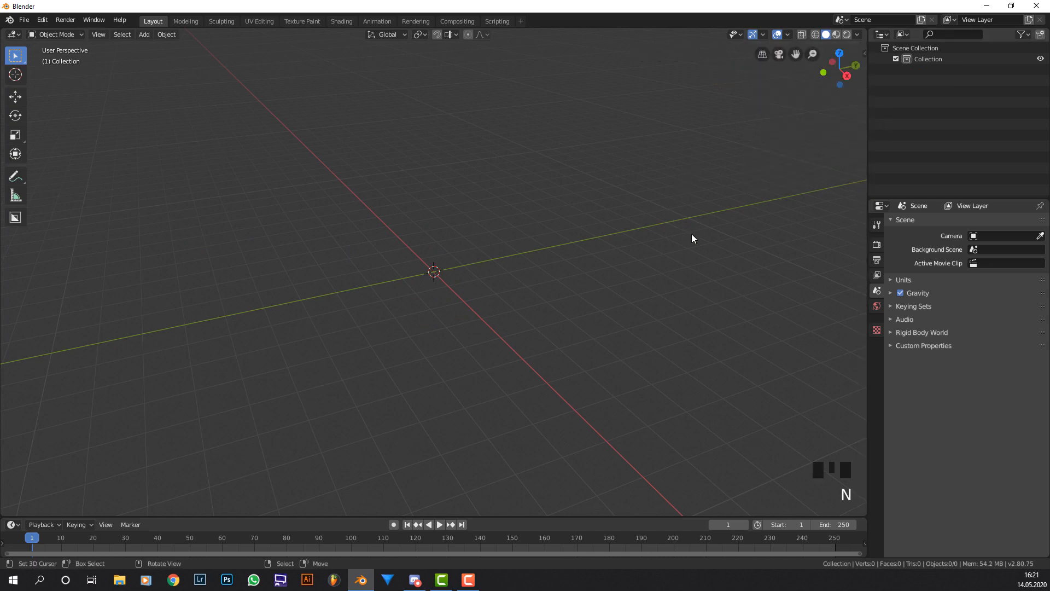
Bring the Obi-Wan lightsaber hilt picture into the 3D viewport as a reference image.
middle_click_drag(692, 234, 790, 402)
key("a")
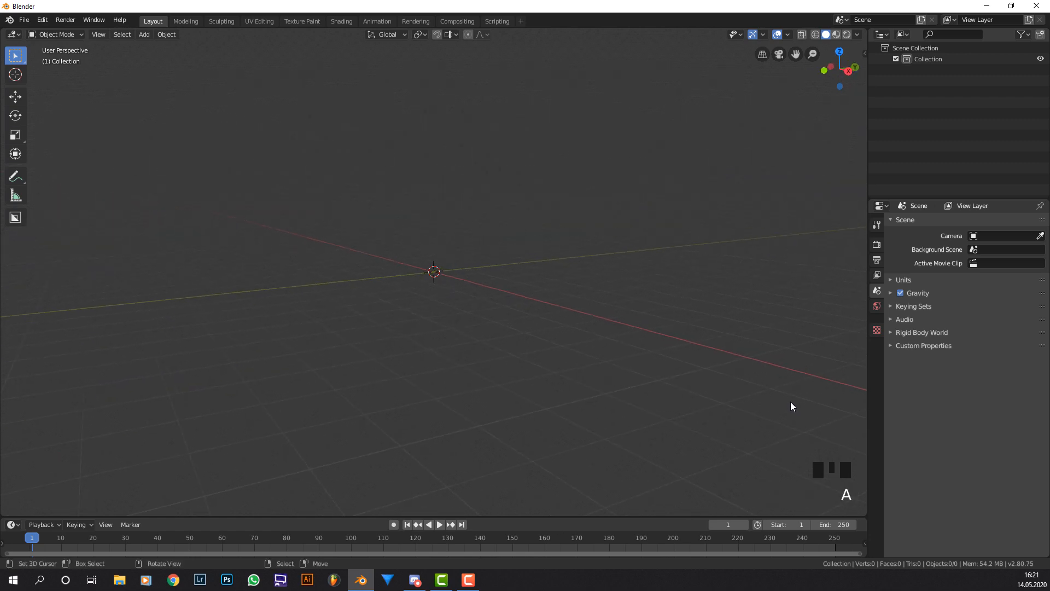
key("w")
middle_click_drag(577, 290, 549, 286)
middle_click_drag(280, 274, 270, 329)
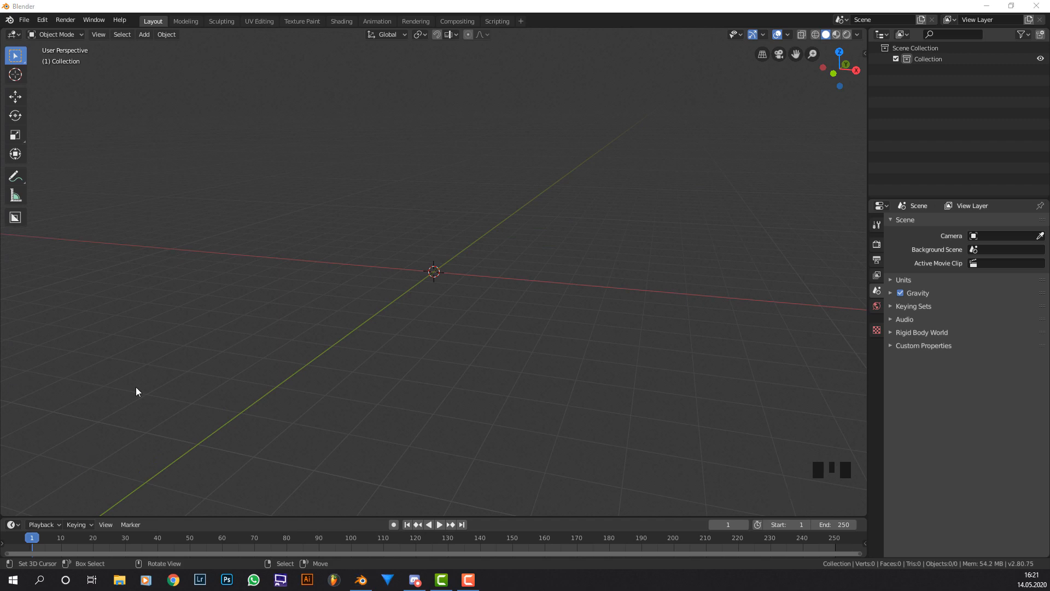
left_click_drag(374, 291, 376, 291)
middle_click_drag(375, 290, 366, 519)
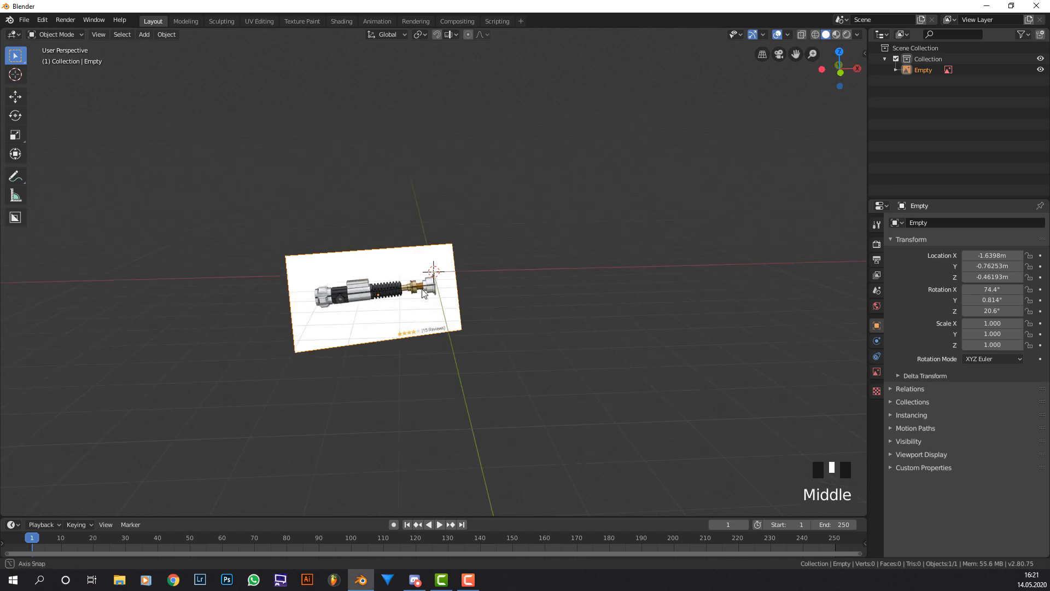
Switch to Chrome and search Google for "lightsaber blade length".
left_click(174, 573)
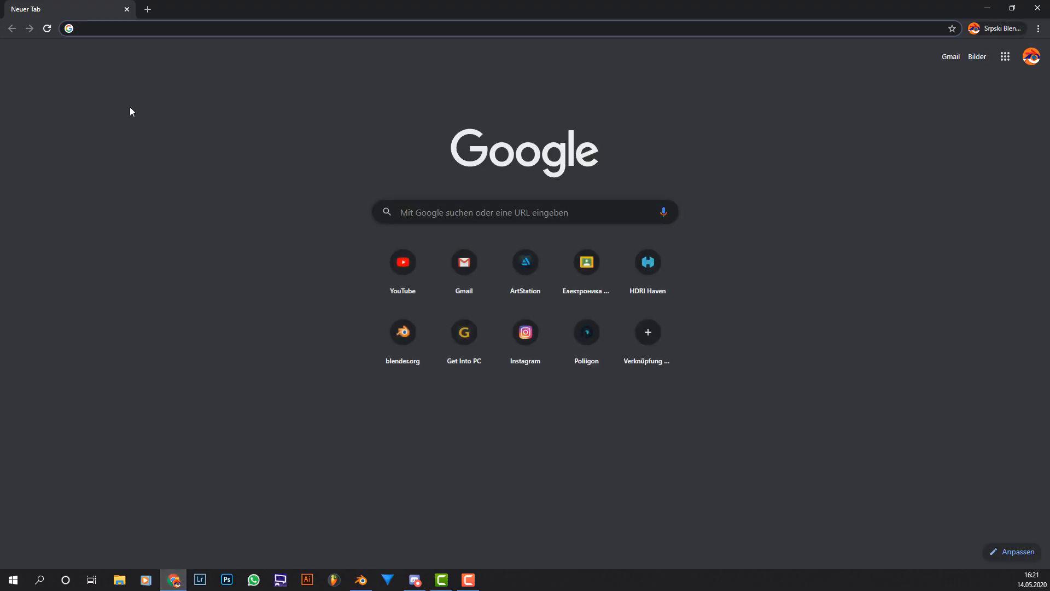
type("Lightsaber blade length")
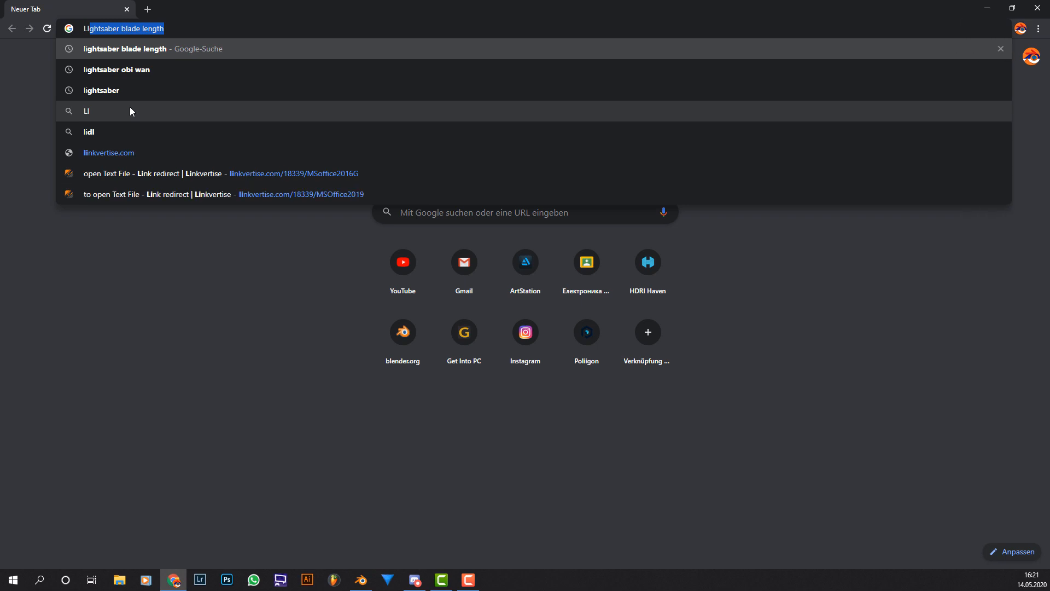
key("Return")
Look up images for "lightsaber obi wan", preview the first Amazon hilt picture, and close the browser to return to Blender.
left_click_drag(196, 69, 162, 69)
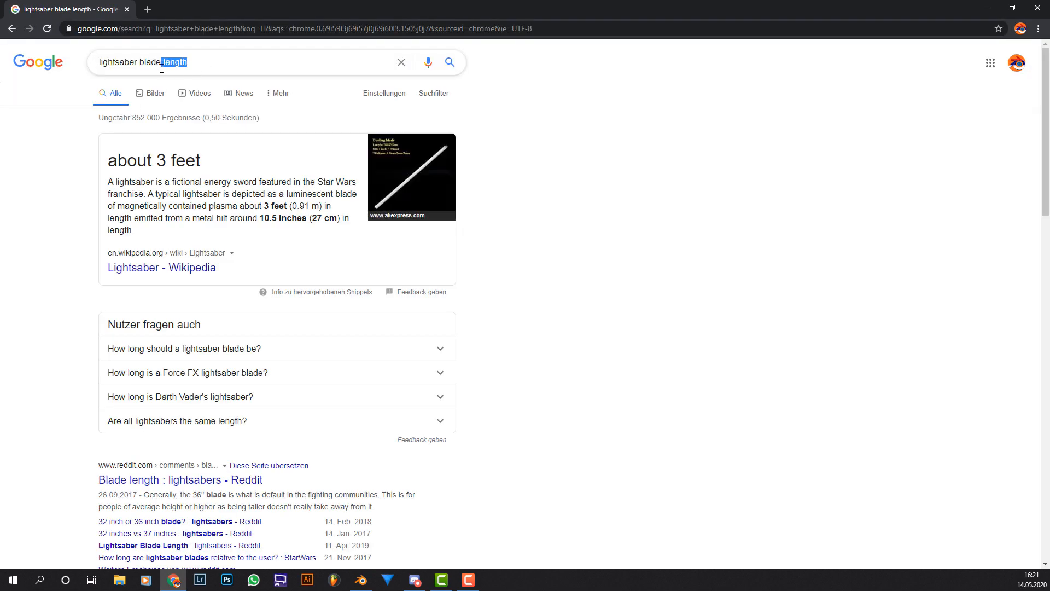
key("BackSpace")
key("BackSpace")
key("BackSpace")
key("BackSpace")
key("BackSpace")
key("BackSpace")
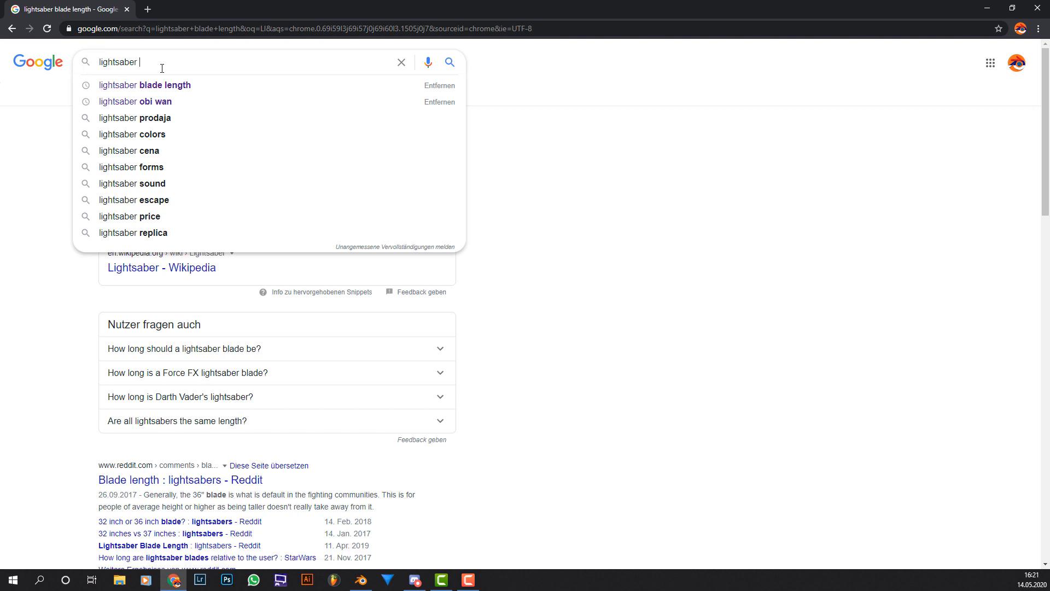
key("Down")
key("Down")
key("Return")
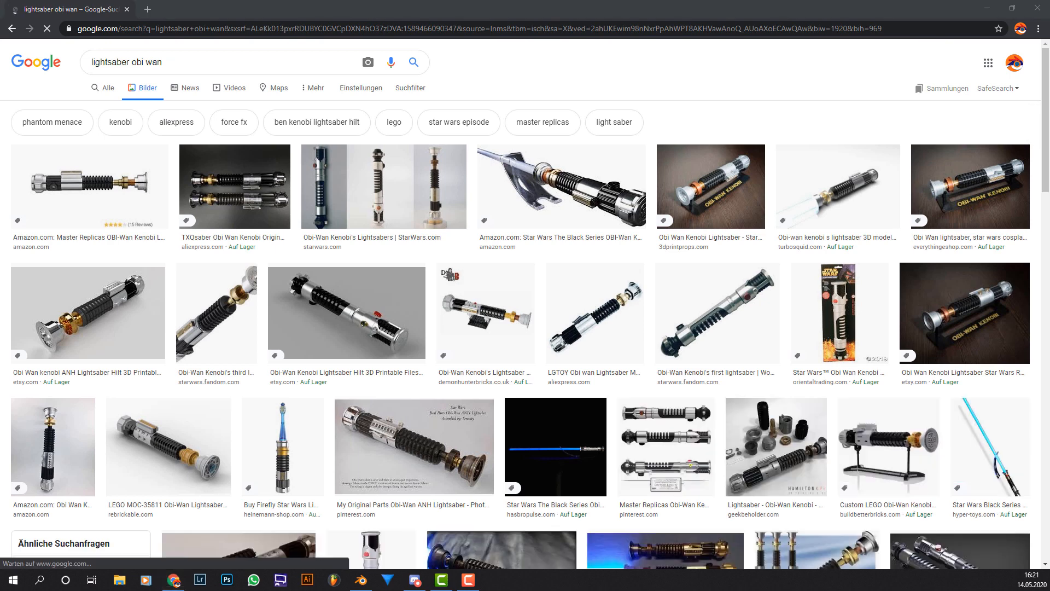
left_click(87, 186)
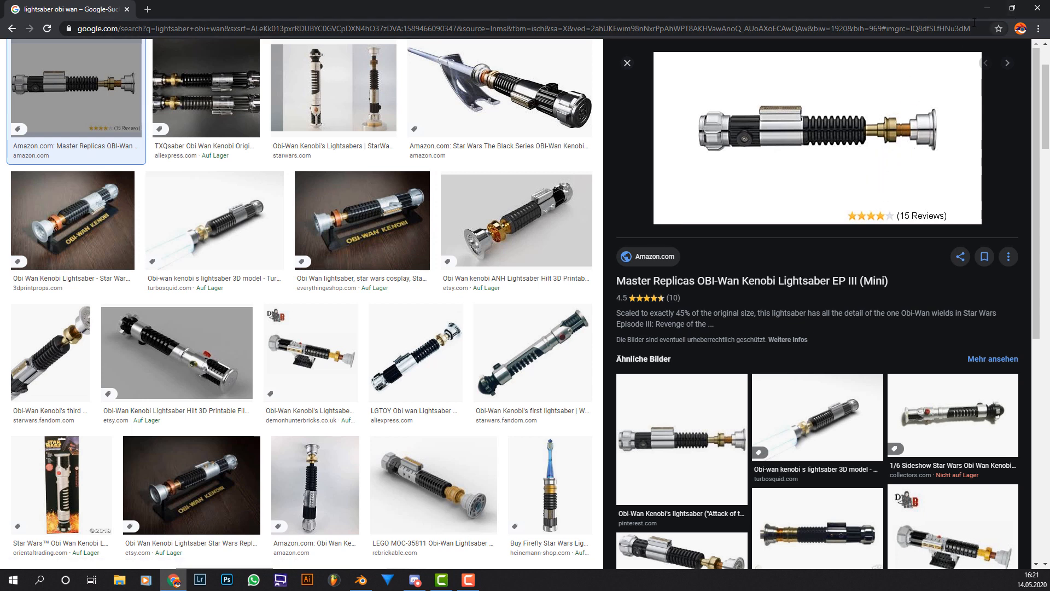
left_click(1038, 7)
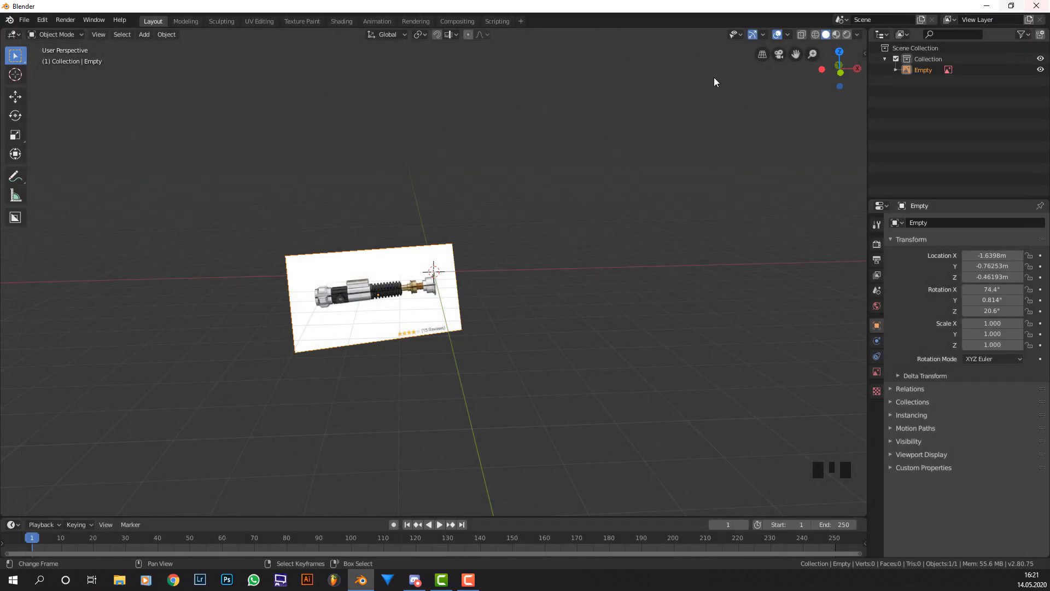
Clear the reference image's location and rotation so it lies flat at the world origin.
scroll(513, 203, "up", 2)
middle_click_drag(503, 217, 435, 226)
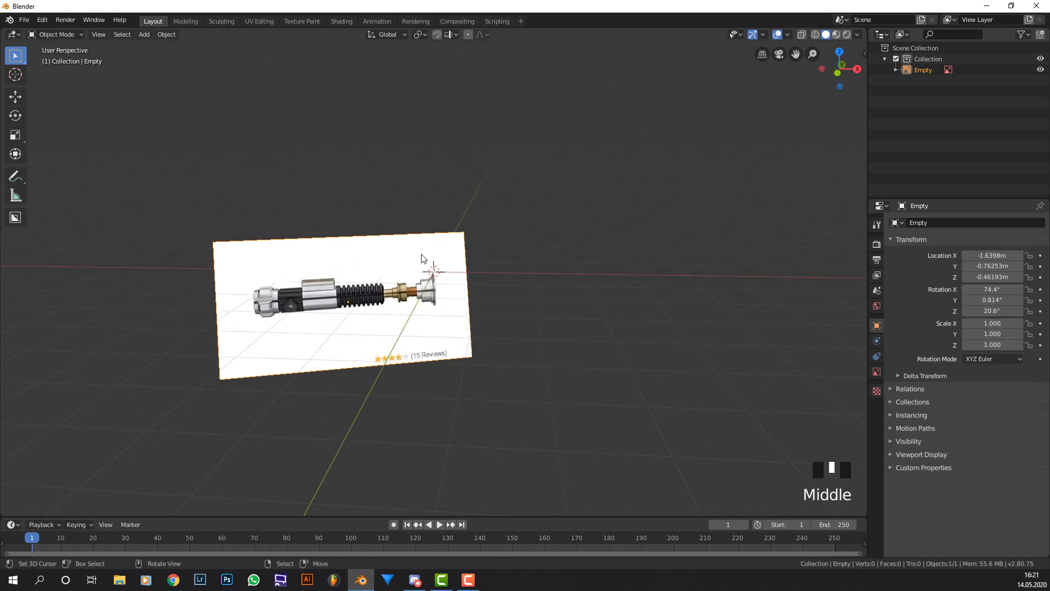
middle_click_drag(490, 203, 509, 203)
key("alt+g")
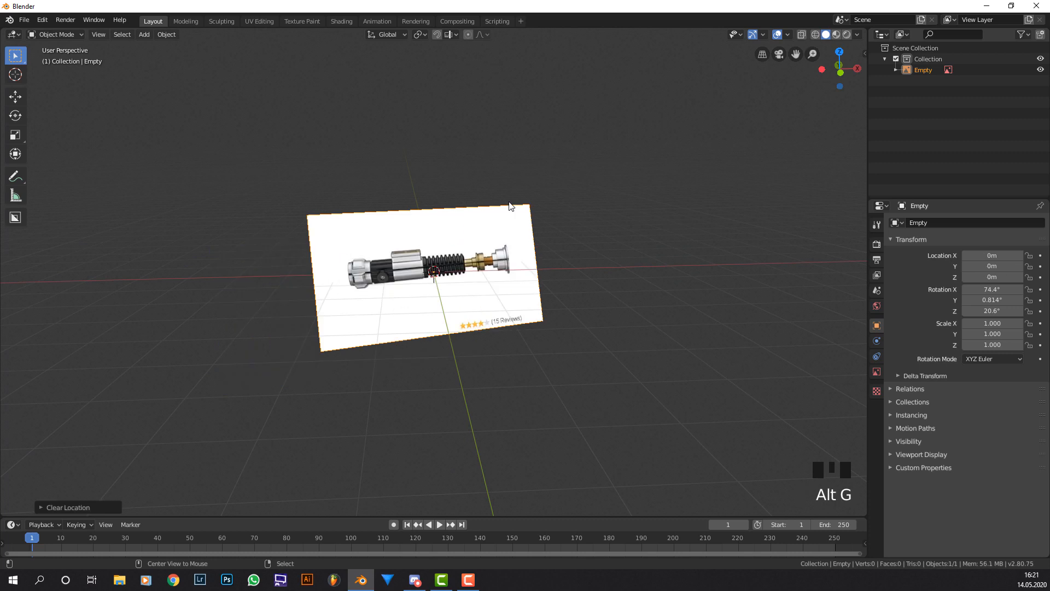
key("alt+r")
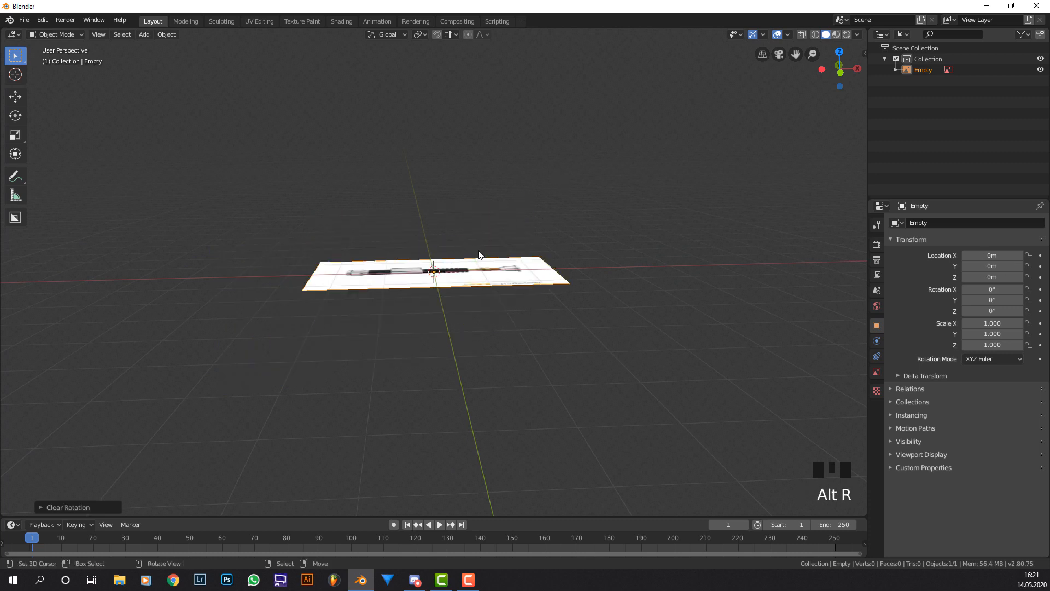
Rotate the reference image 90° around the global X axis so it stands upright.
key("r")
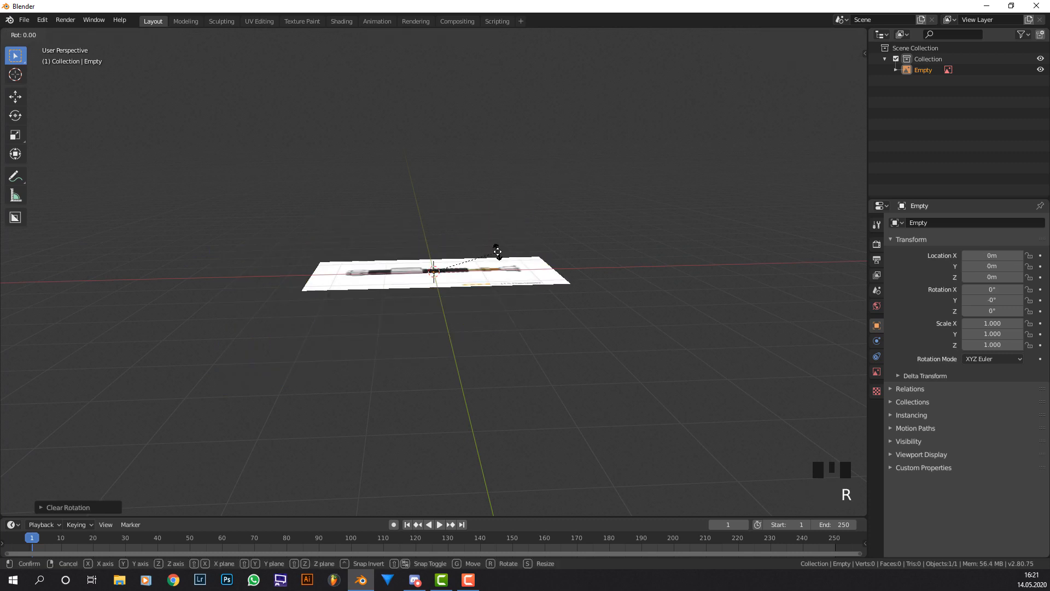
key("x")
key("9")
key("0")
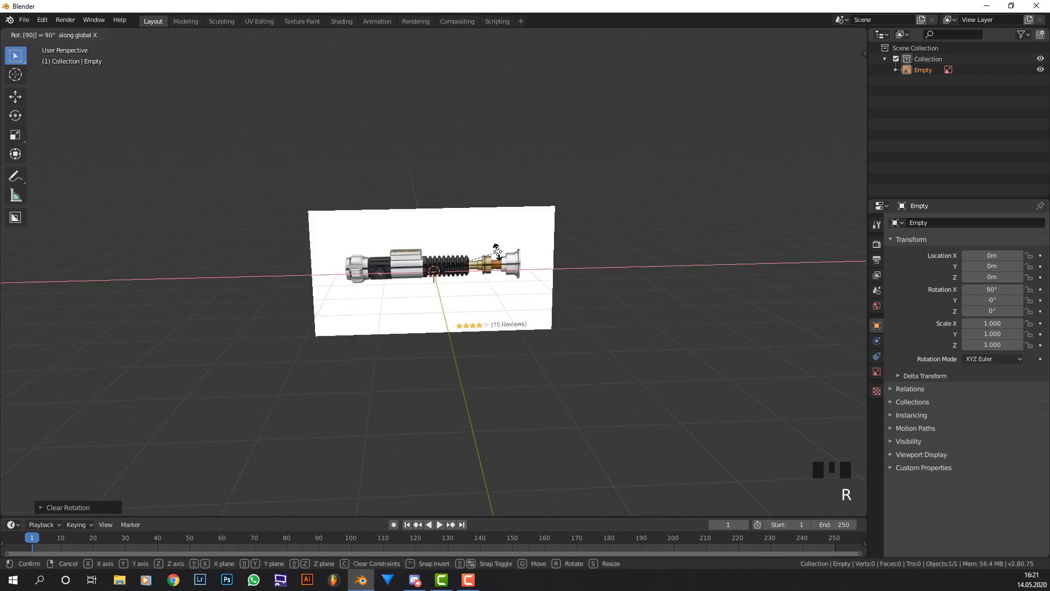
left_click(497, 251)
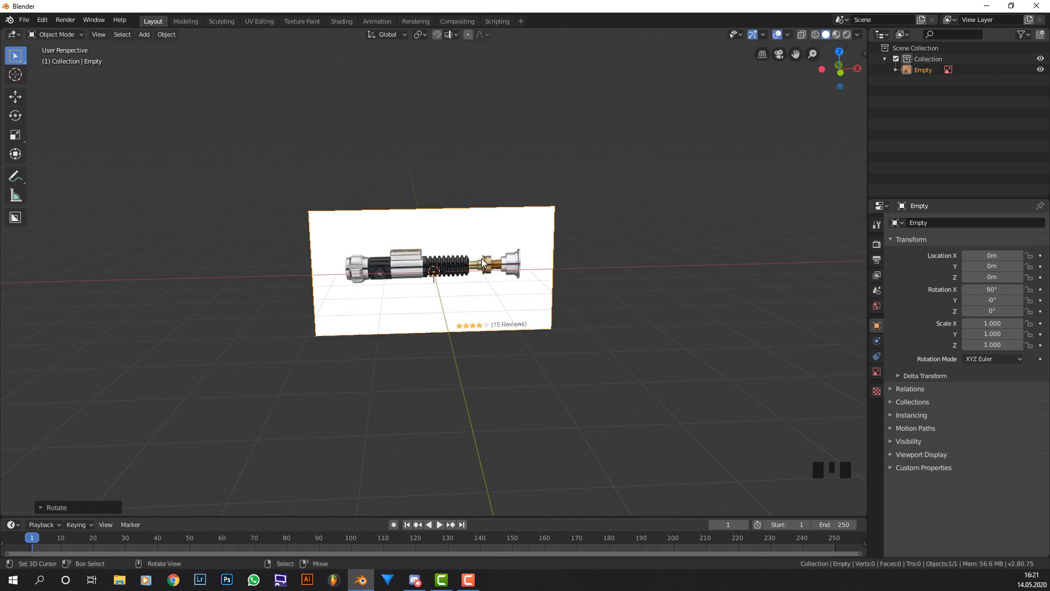
Examine the lightsaber hilt's shape and details on the reference image in front orthographic view.
key("KP_0")
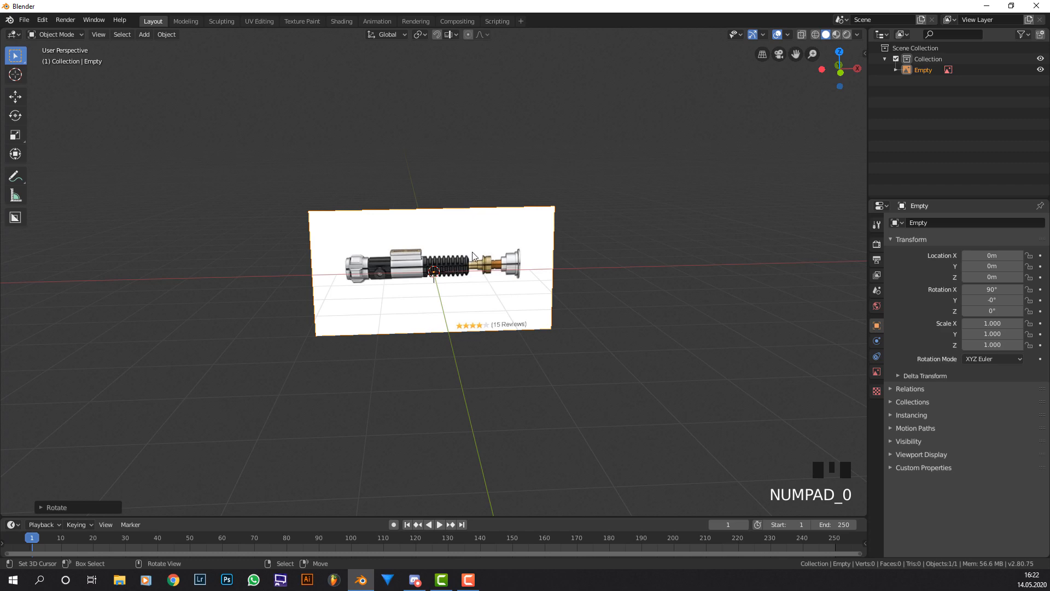
key("KP_1")
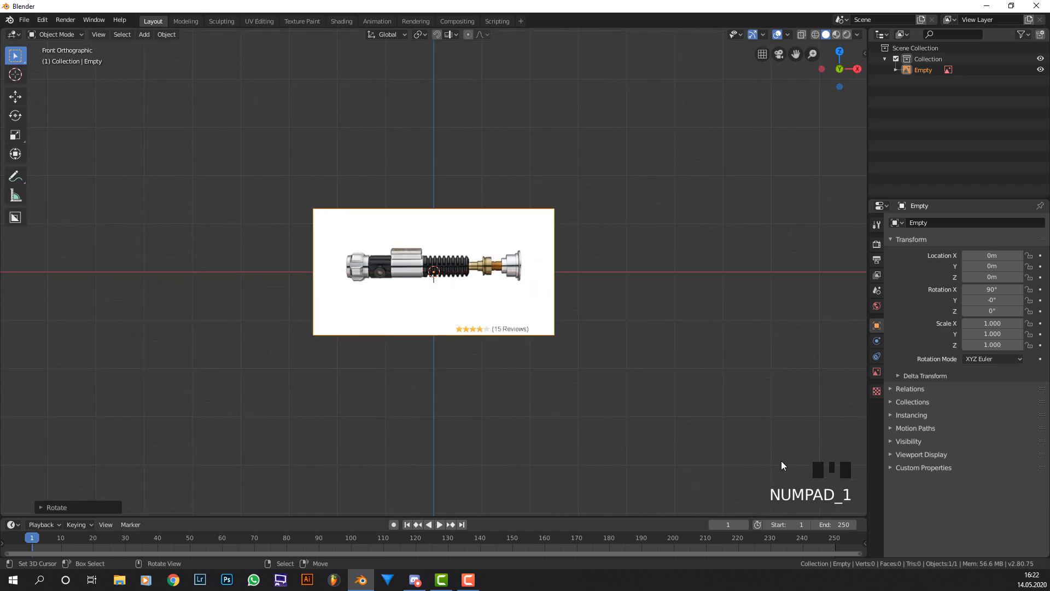
scroll(784, 462, "up", 6)
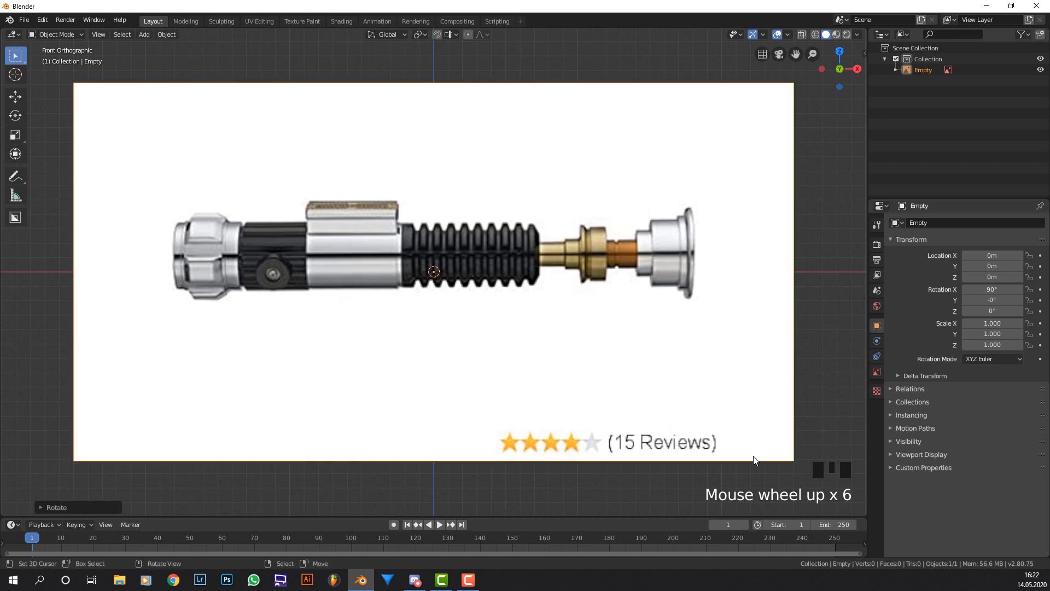
scroll(720, 409, "down", 3)
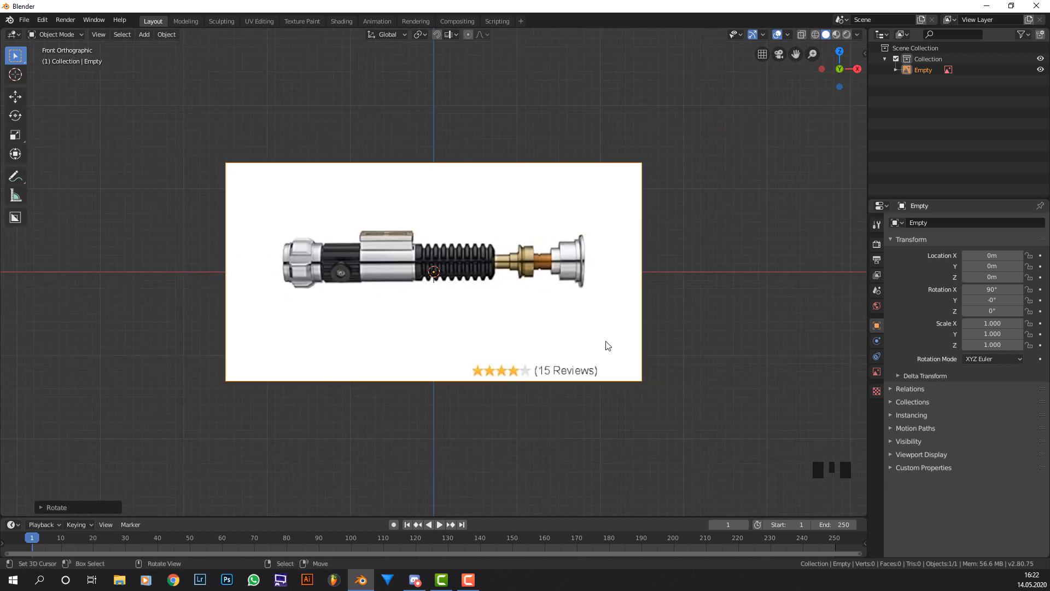
key("KP_3")
key("KP_1")
key("KP_3")
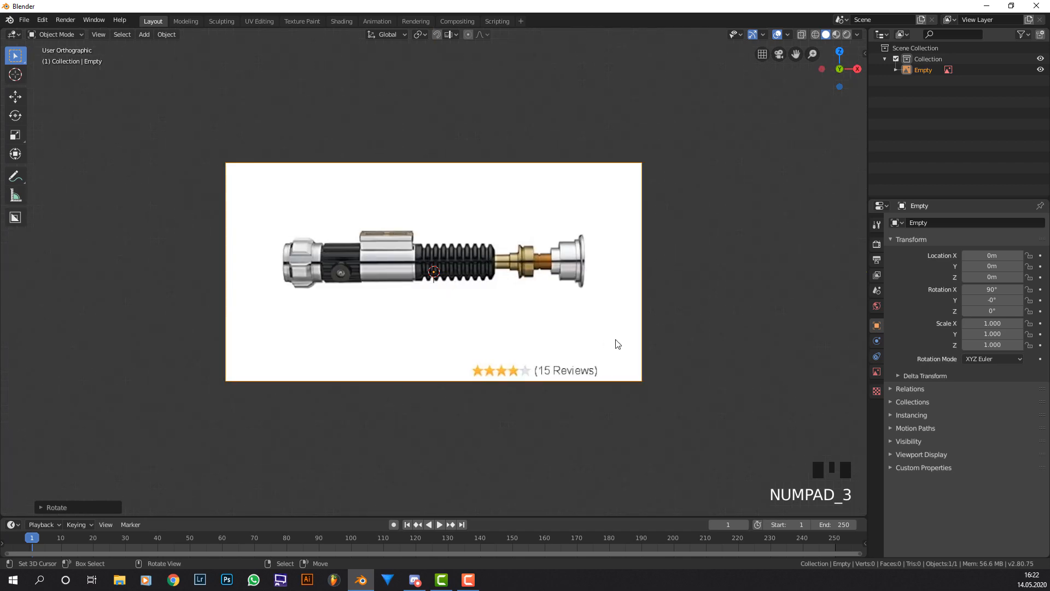
key("KP_1")
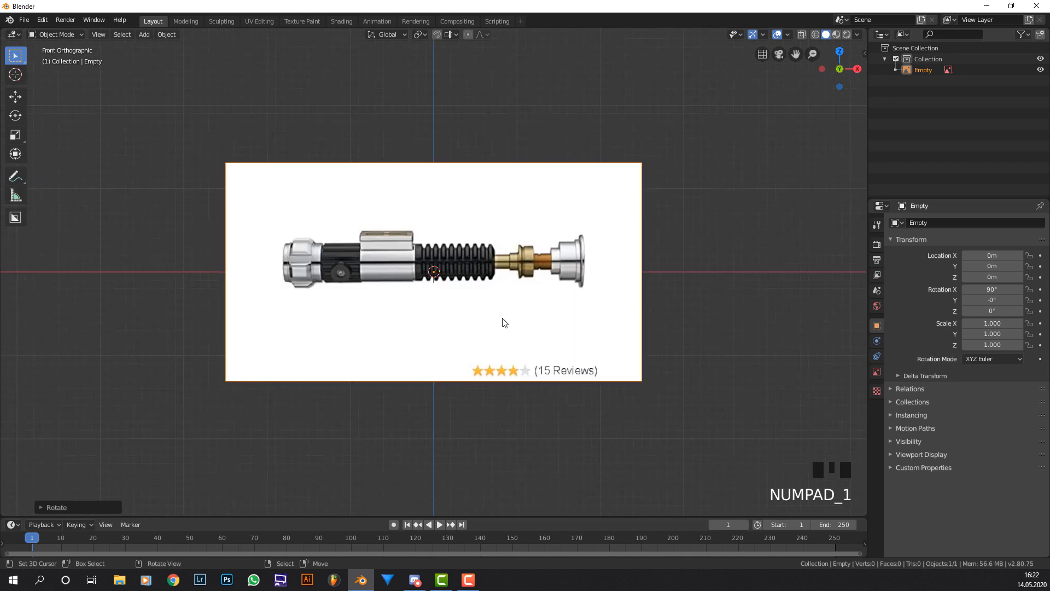
scroll(534, 307, "up", 7)
scroll(602, 356, "down", 2)
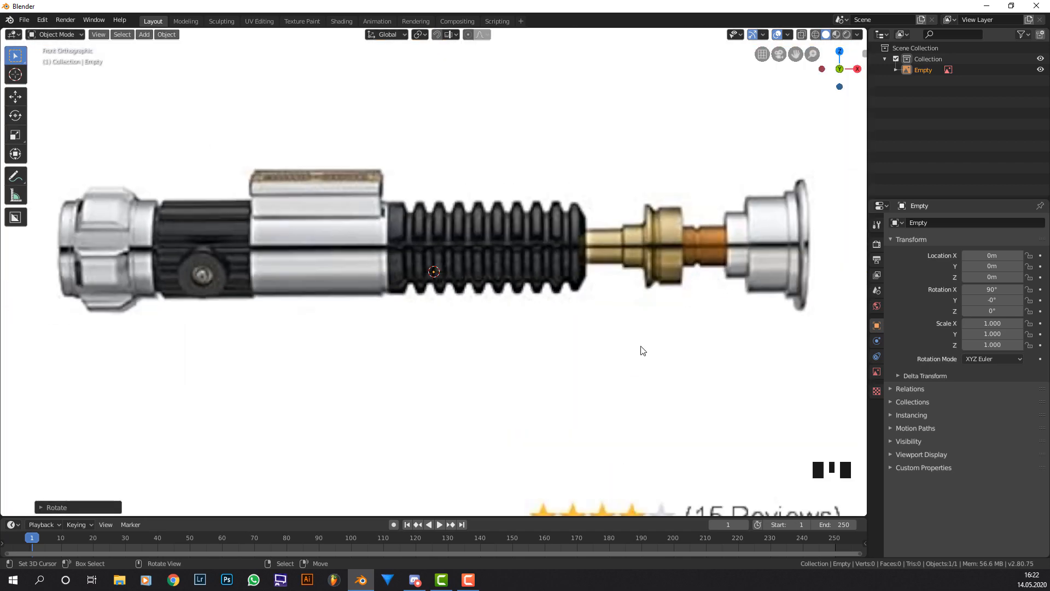
scroll(642, 350, "down", 4)
scroll(760, 484, "up", 3)
scroll(760, 481, "down", 2)
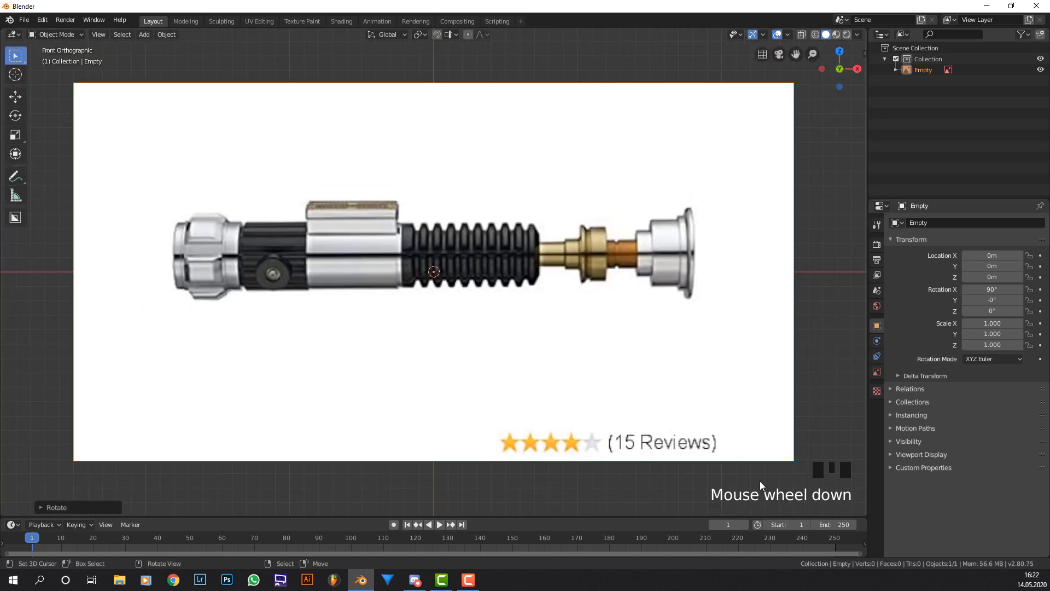
scroll(755, 459, "up", 2)
scroll(769, 355, "down", 1)
scroll(782, 306, "up", 2)
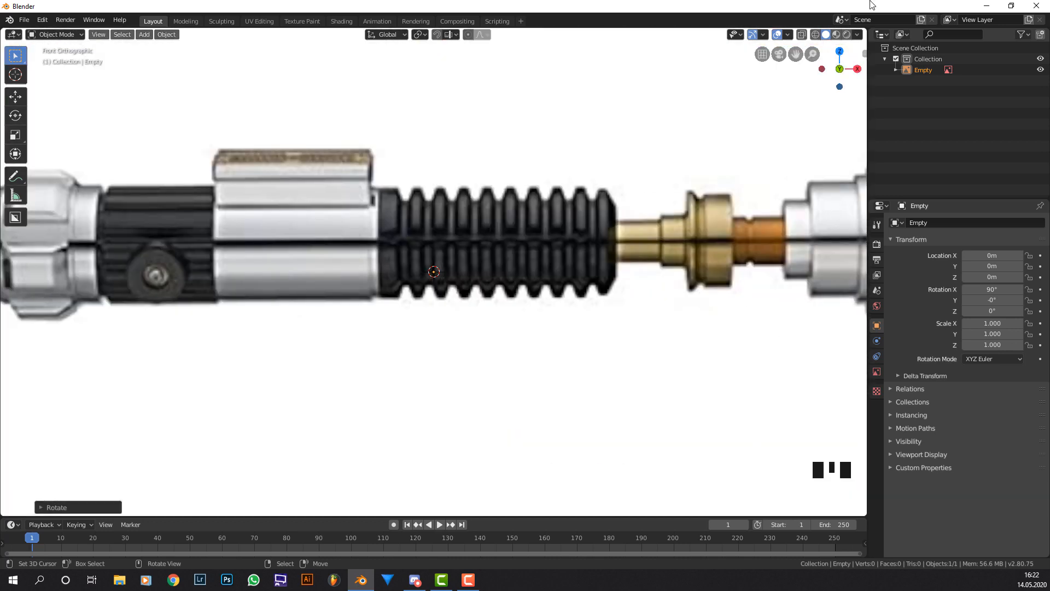
Change the Shortcut VUr text color to red, hex FF1400.
left_click(864, 54)
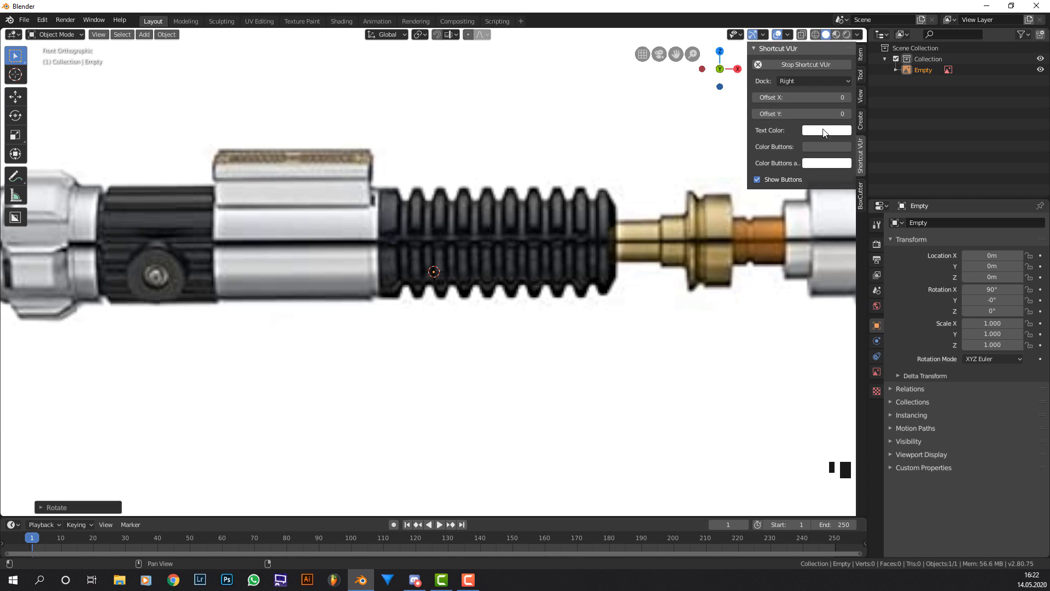
left_click(824, 131)
left_click(844, 222)
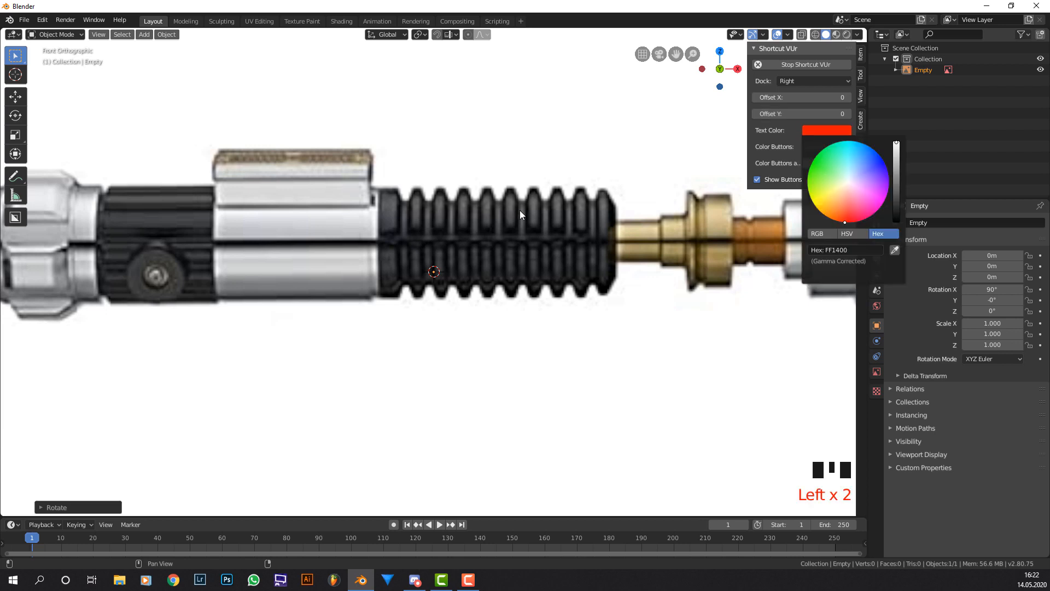
Add a cylinder mesh at the origin and rotate it 90° around the global Y axis.
scroll(521, 214, "down", 2)
scroll(528, 213, "up", 1)
key("shift+a")
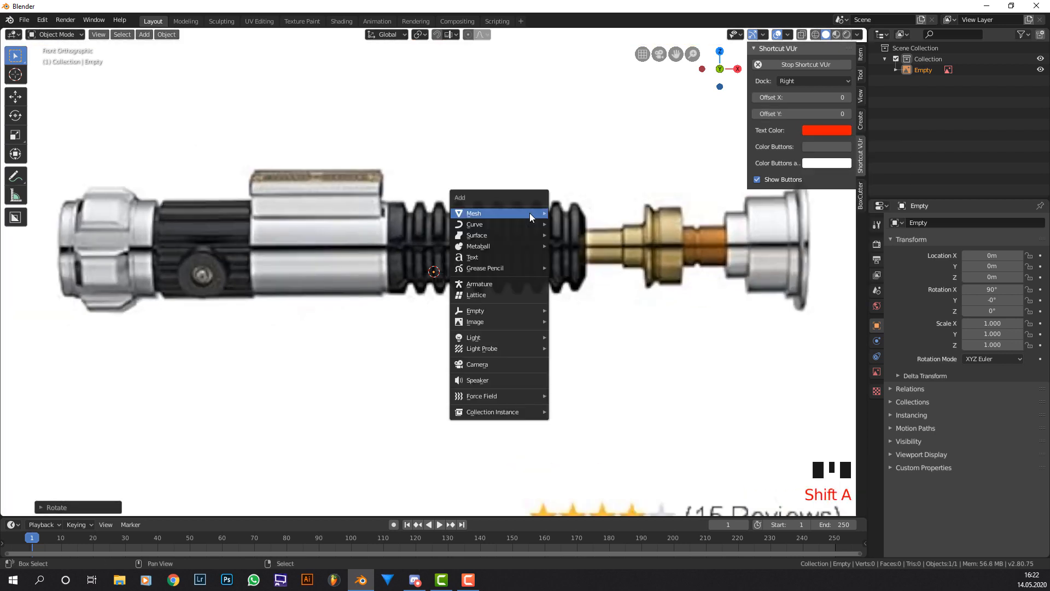
mouse_move(529, 212)
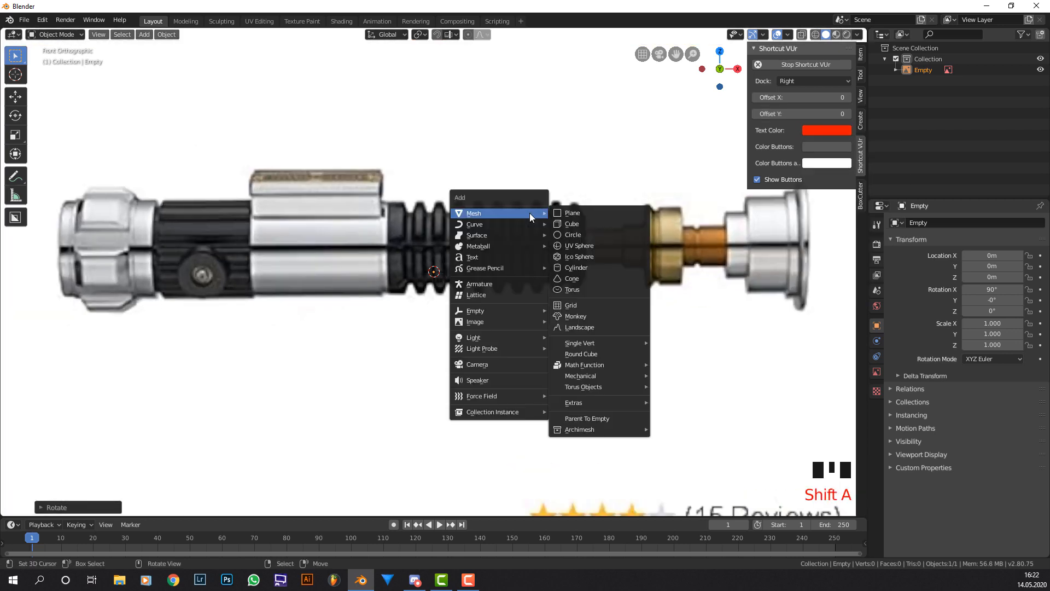
left_click(596, 267)
type("r")
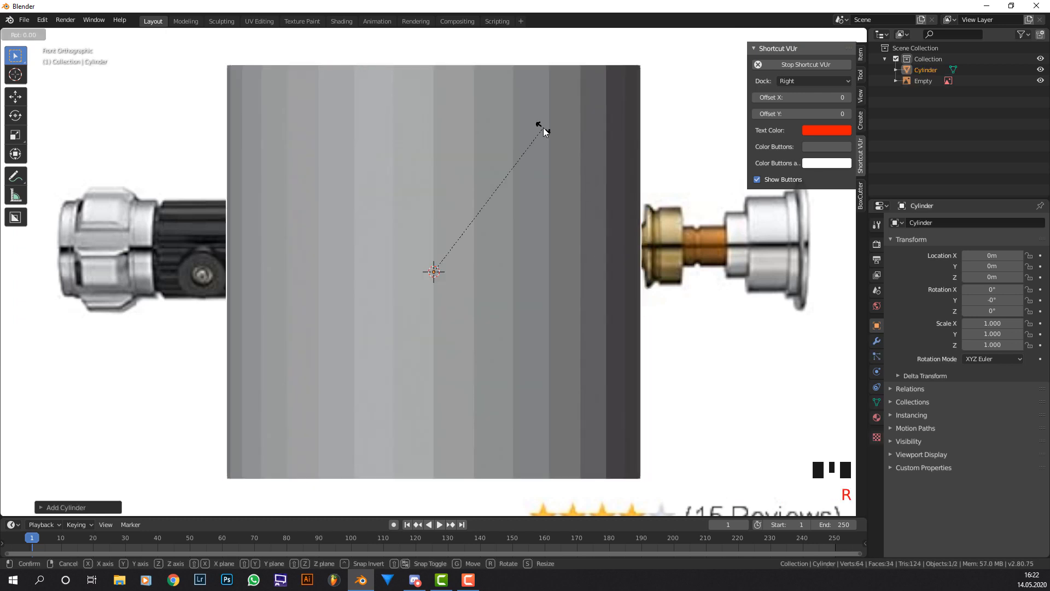
type("y90")
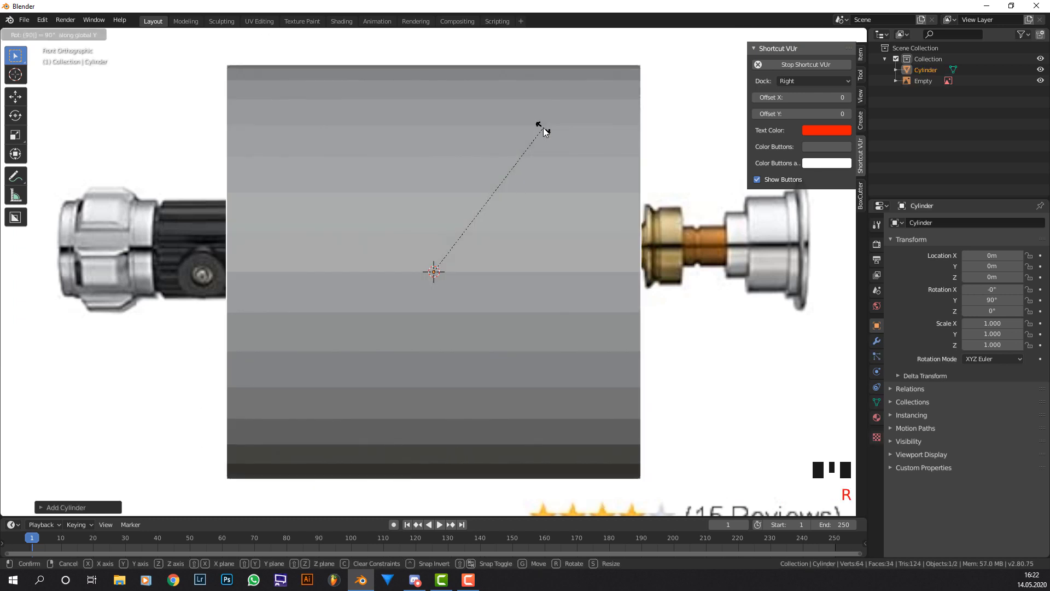
key("Return")
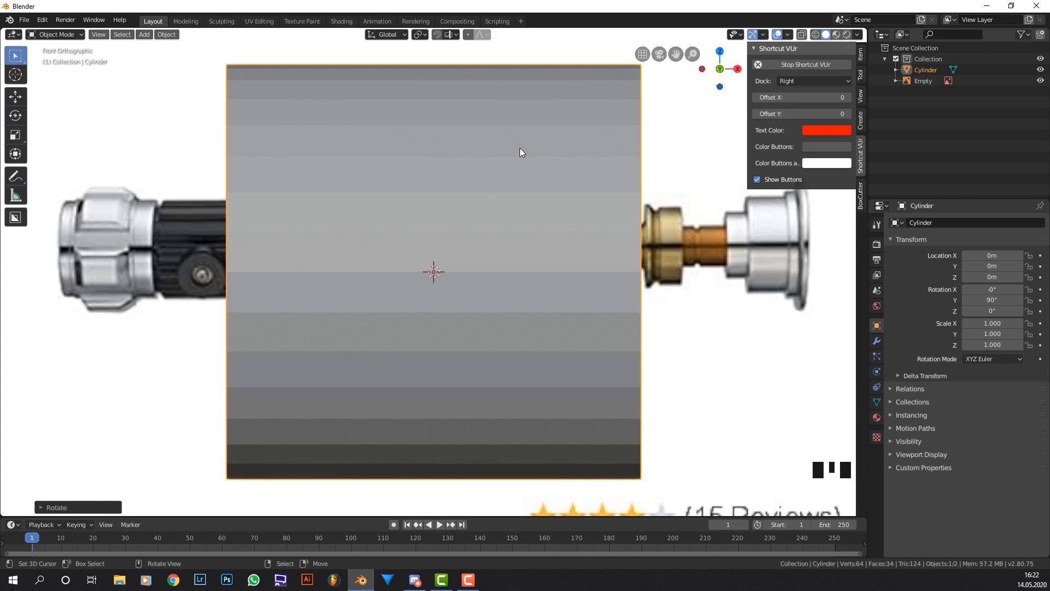
Show the scene in wireframe, scale the cylinder to about 0.316 and move it over the black ribbed grip.
left_click(815, 33)
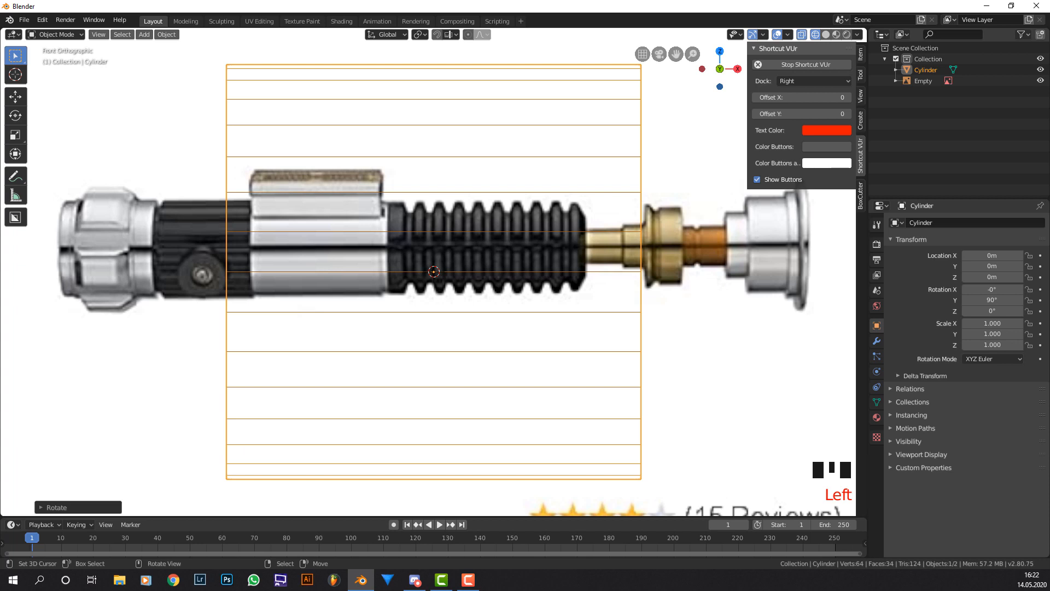
key("s")
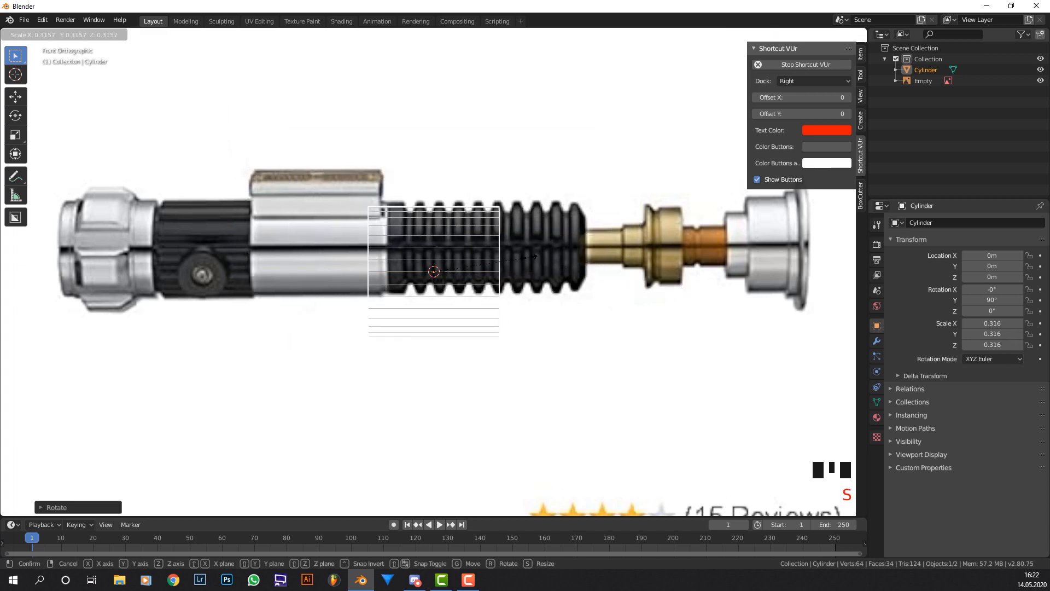
left_click(529, 257)
scroll(529, 257, "up", 2)
key("g")
left_click(615, 245)
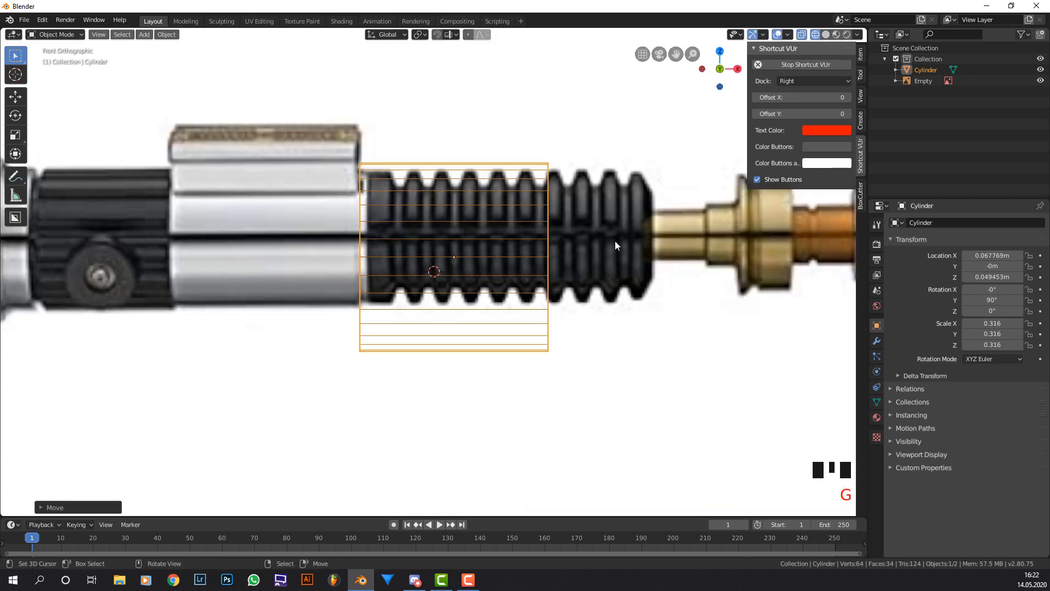
Scale the cylinder down to about 0.273 and reposition it over the grip.
key("s")
left_click(555, 224)
scroll(556, 223, "up", 1)
key("g")
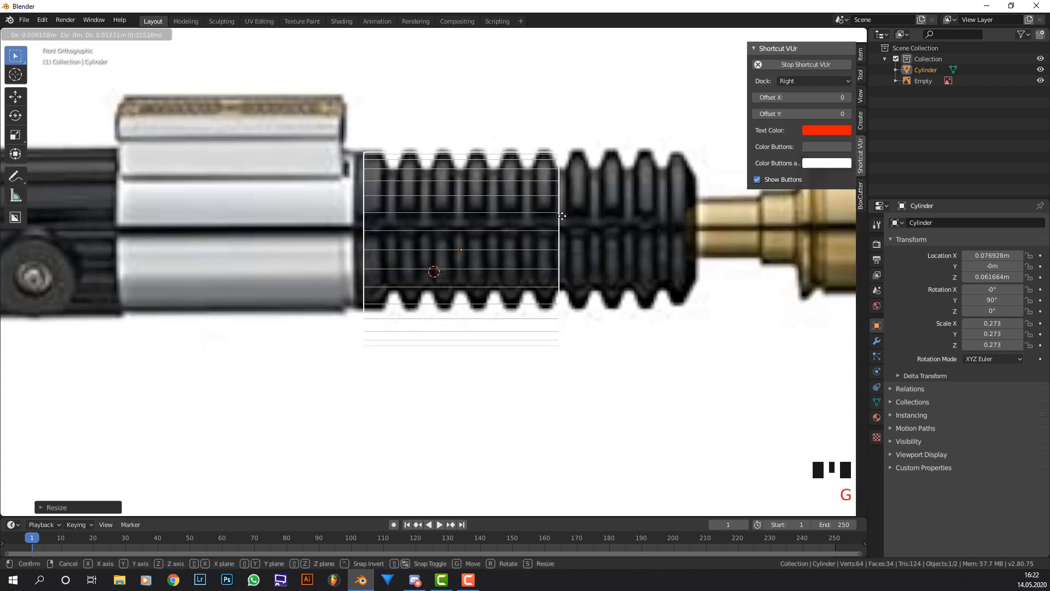
left_click(563, 216)
Scale the cylinder to about 0.222 to match the grip's diameter and align it with the grip's upper and lower edges.
key("s")
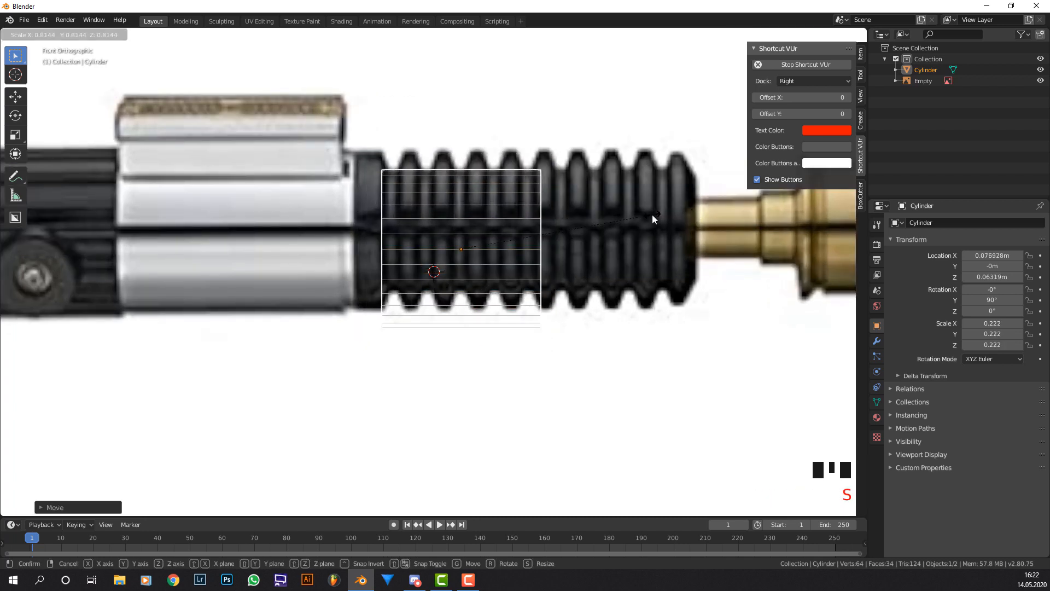
right_click(654, 218)
key("g")
left_click(659, 204)
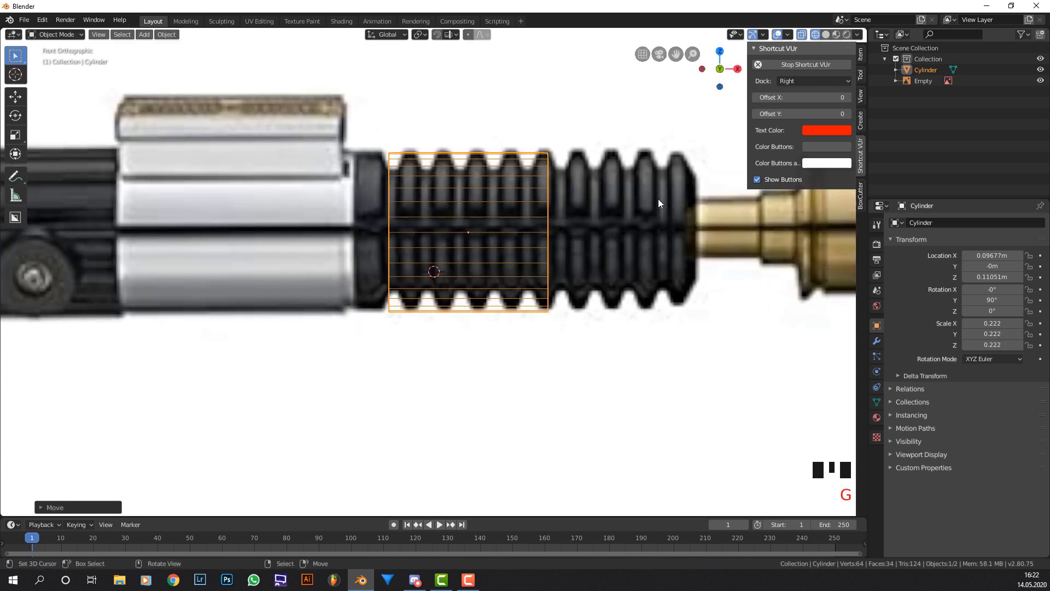
scroll(657, 203, "up", 2)
middle_click_drag(655, 202, 635, 229, "shift")
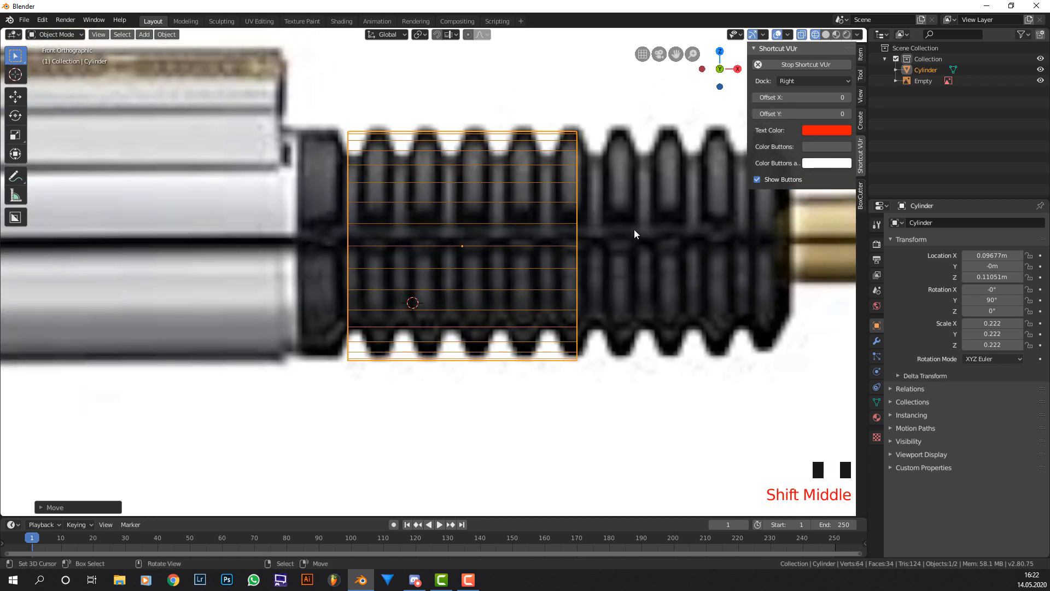
key("g")
left_click(629, 238)
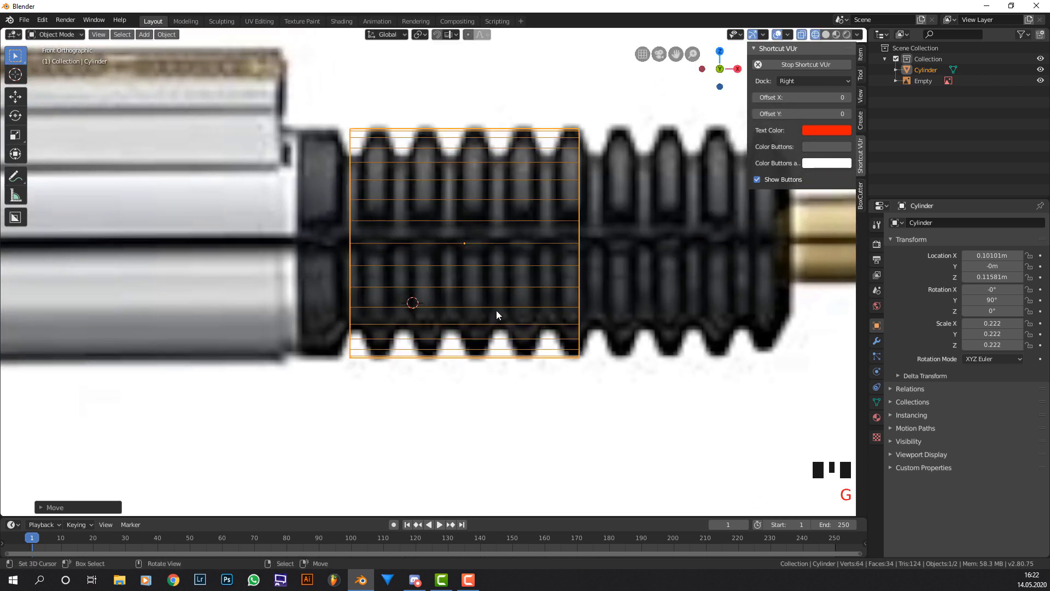
Enter Edit Mode on the cylinder with face selection and select its left end face.
scroll(586, 267, "down", 3)
key("Tab")
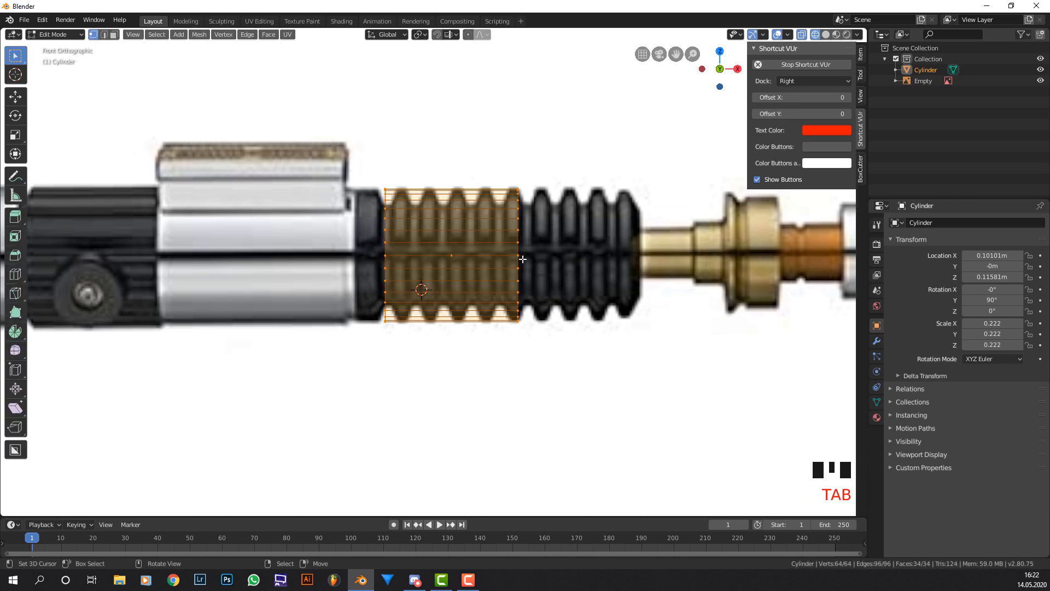
left_click(113, 34)
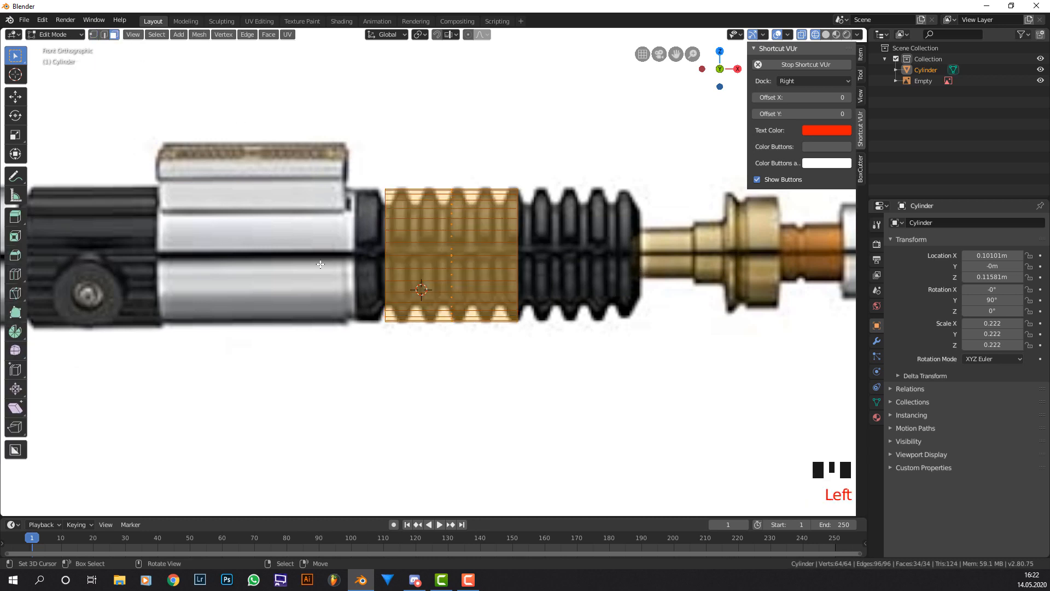
right_click(380, 253)
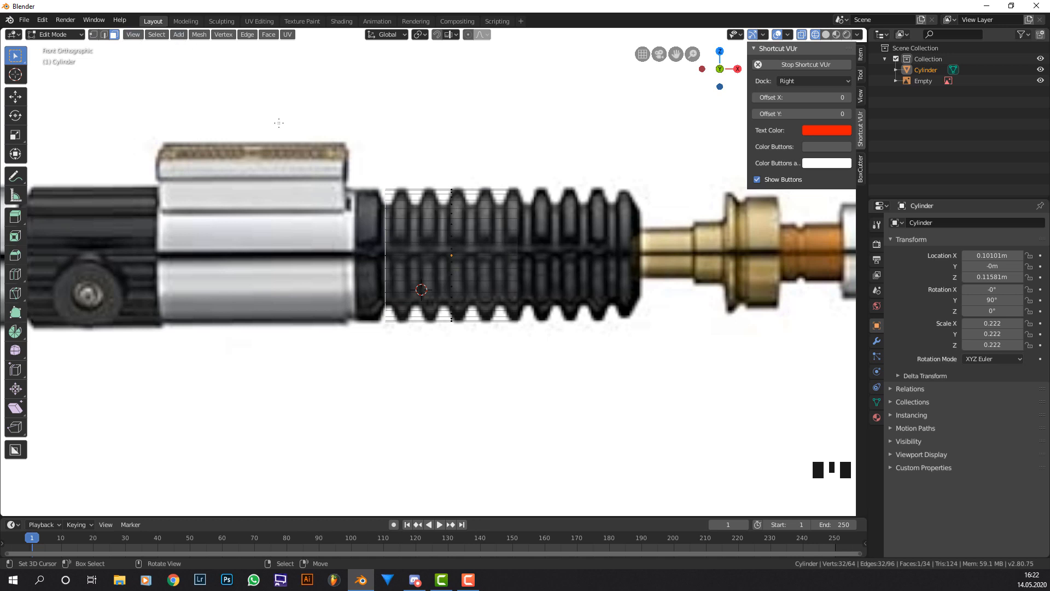
Switch through the vertex, edge and face selection modes, ending in face selection.
key("3")
key("1")
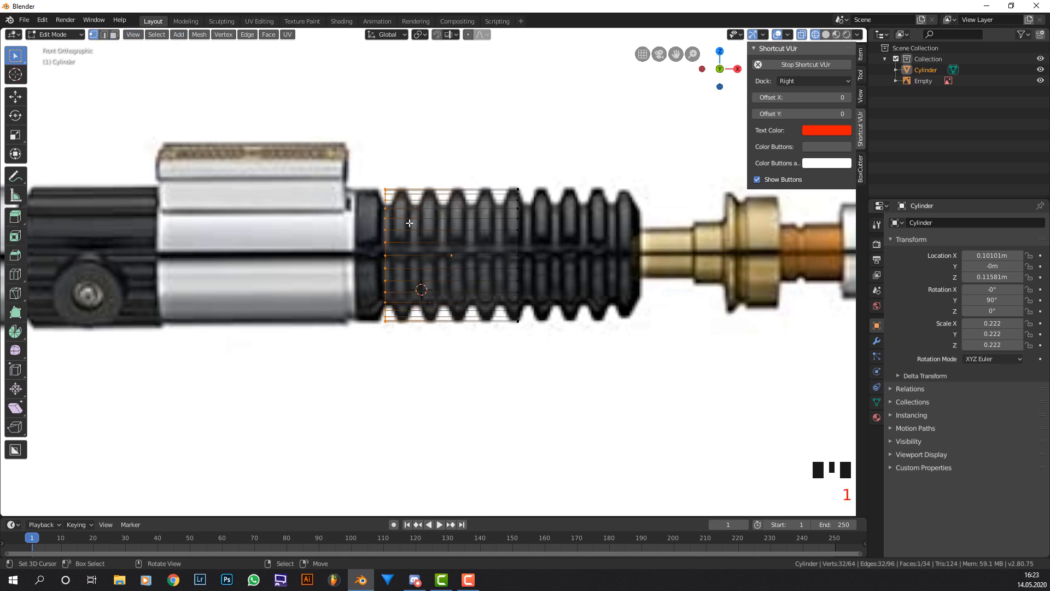
key("2")
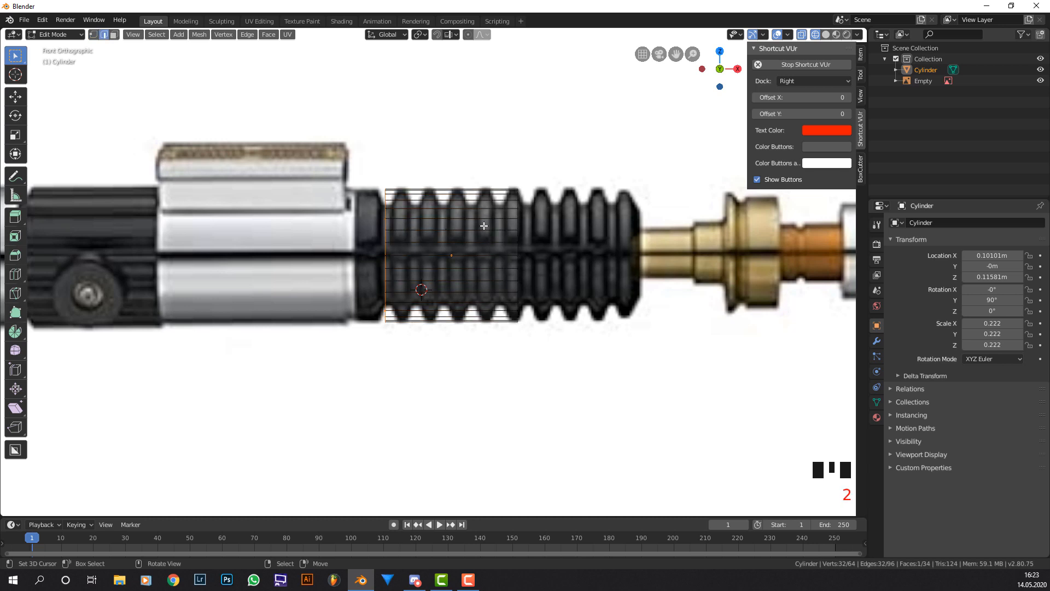
key("3")
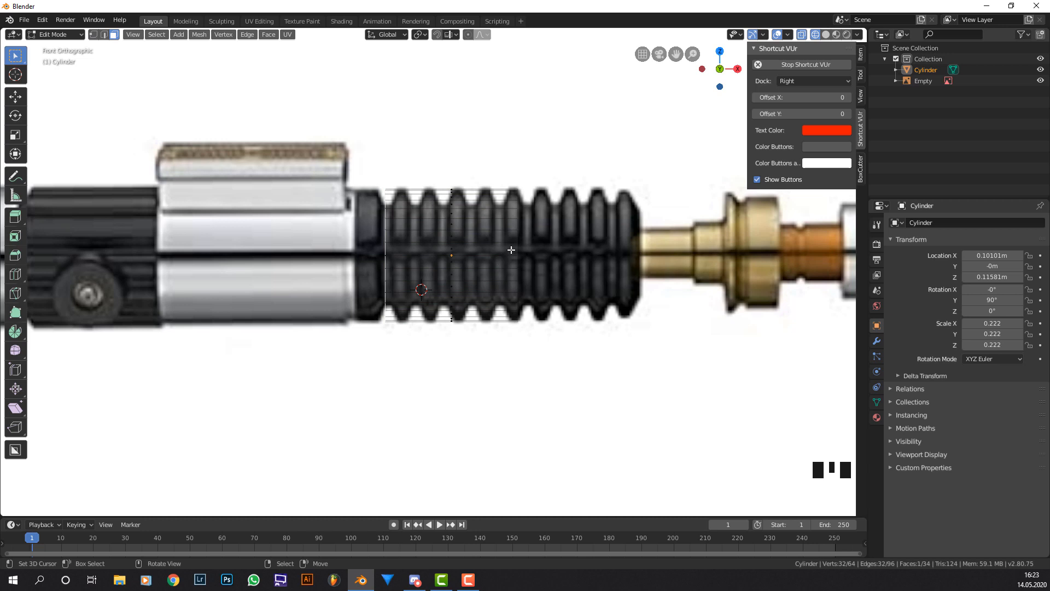
Move the left end face about 0.1 m outward along the X axis to the grip's left edge.
key("g")
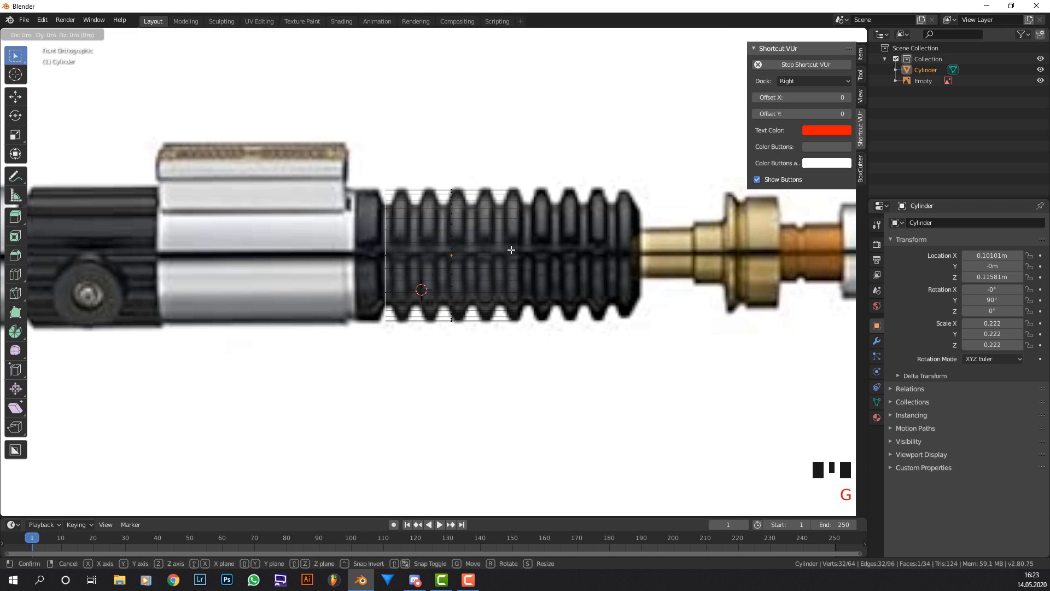
key("x")
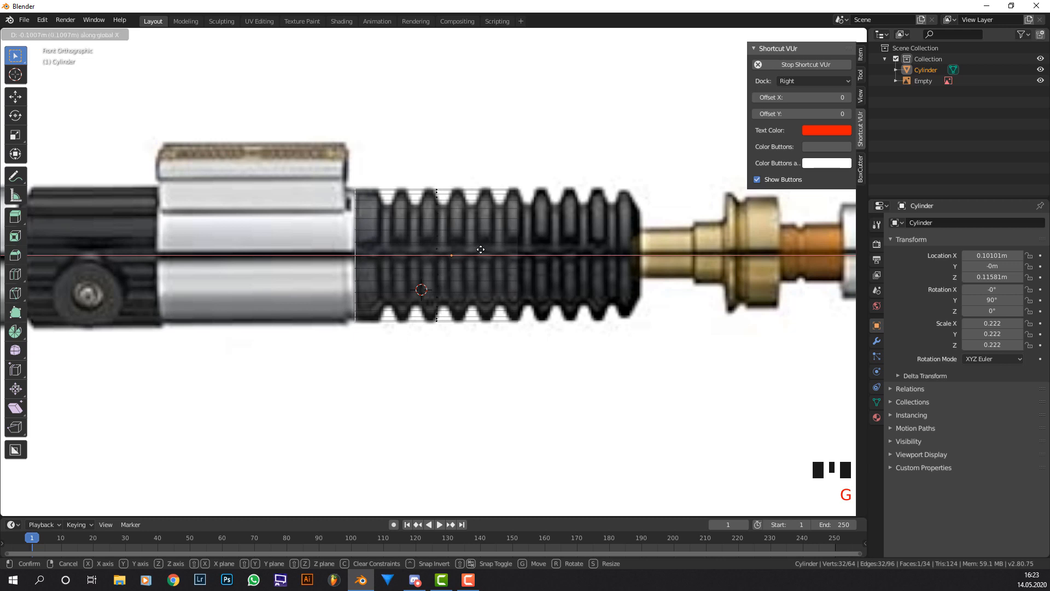
left_click(481, 249)
Select the cylinder's right end face and move it along the X axis to where the grip's last rib begins to taper.
key("Right")
key("Right")
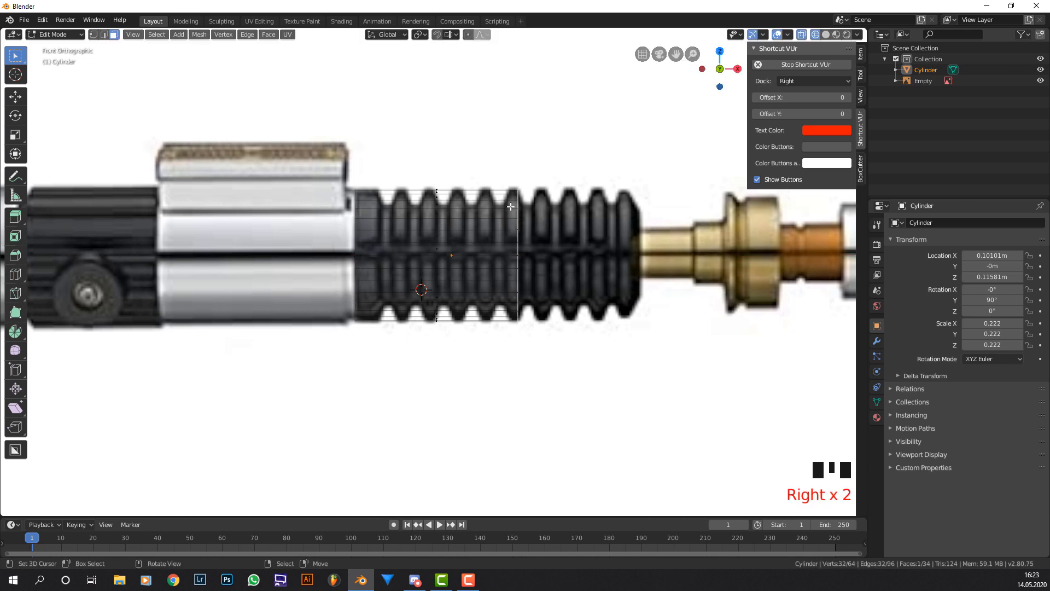
key("g")
key("x")
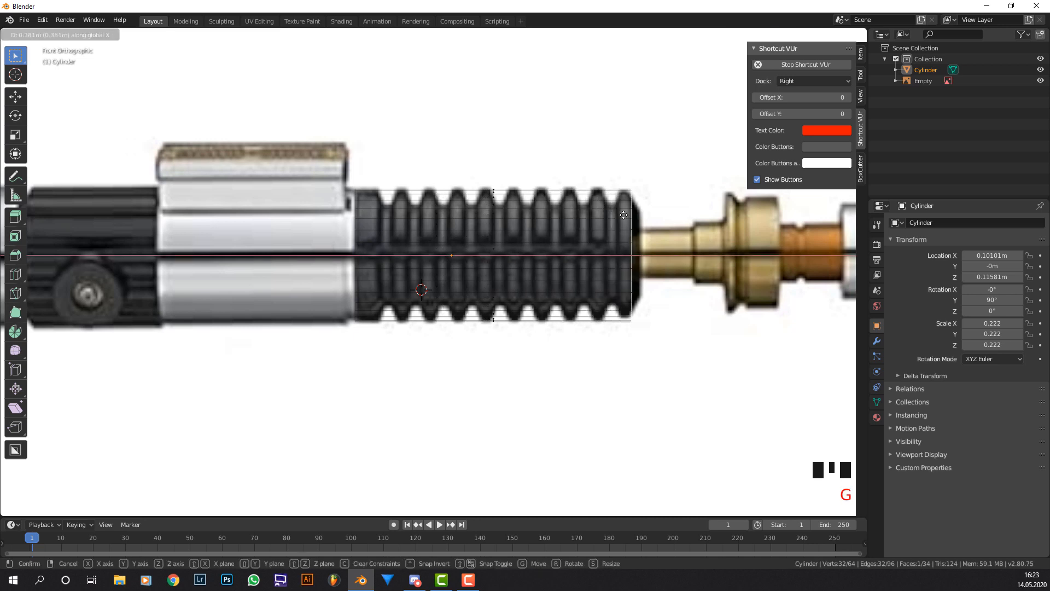
left_click(617, 215)
scroll(593, 229, "up", 2)
middle_click_drag(843, 225, 531, 223, "shift")
scroll(510, 222, "up", 2)
key("g")
key("x")
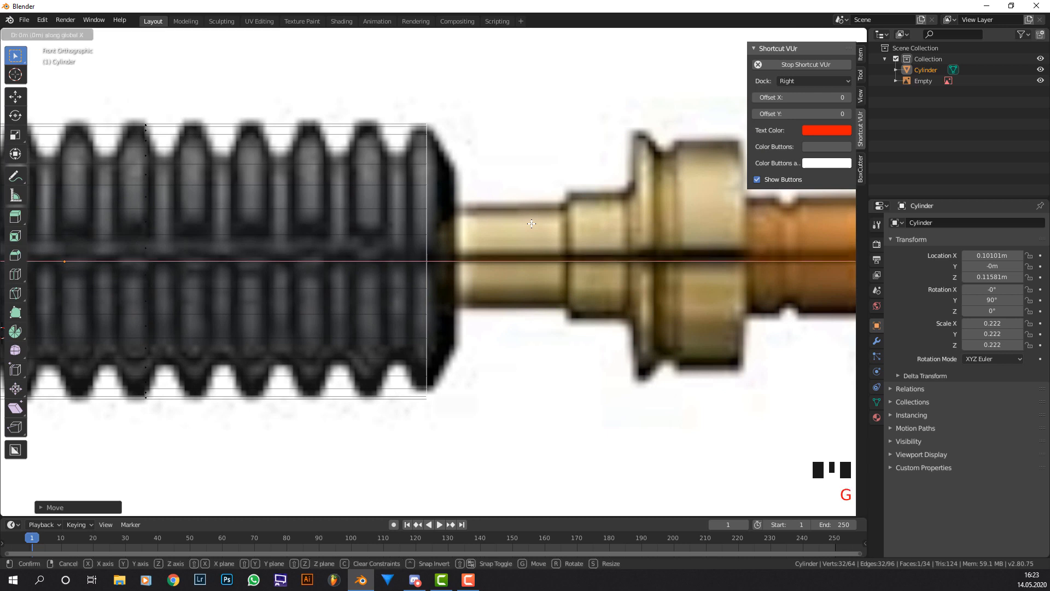
left_click(510, 226)
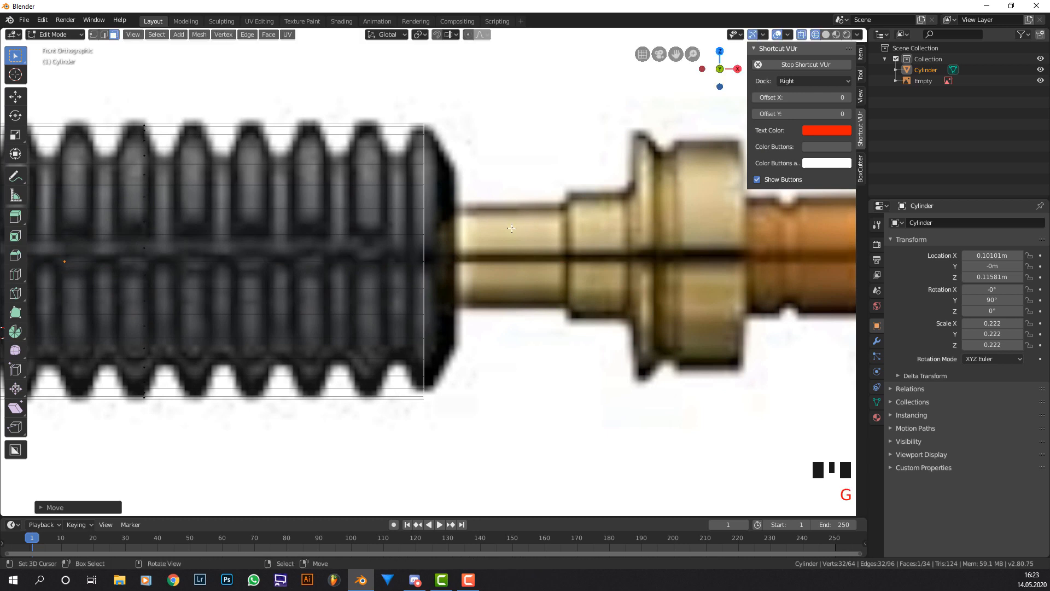
Extrude the end face to the grip's tip, scale it down to the brass neck's diameter and extrude it along the neck.
key("e")
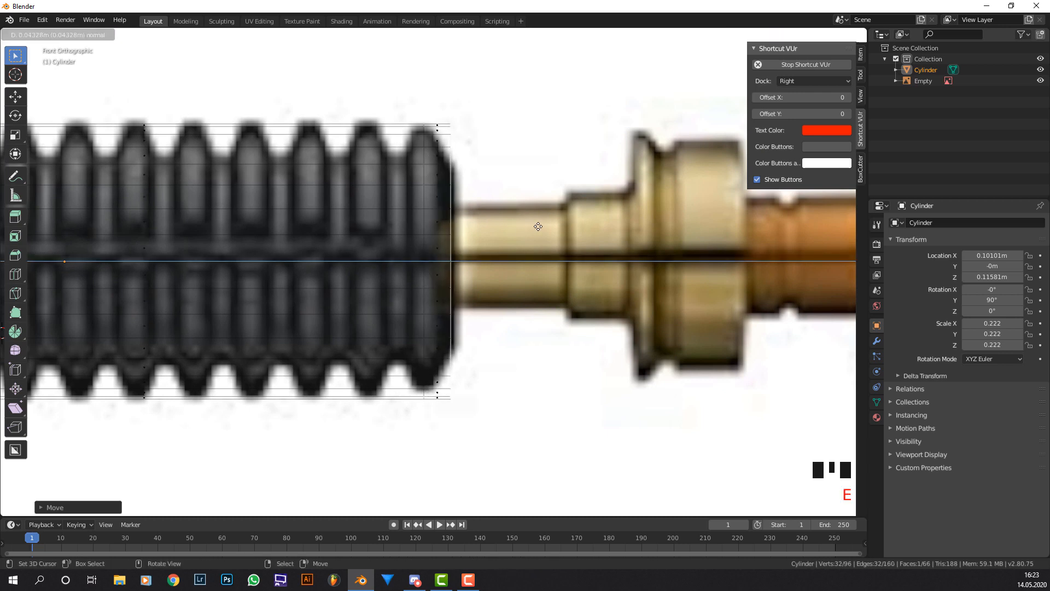
left_click(541, 227)
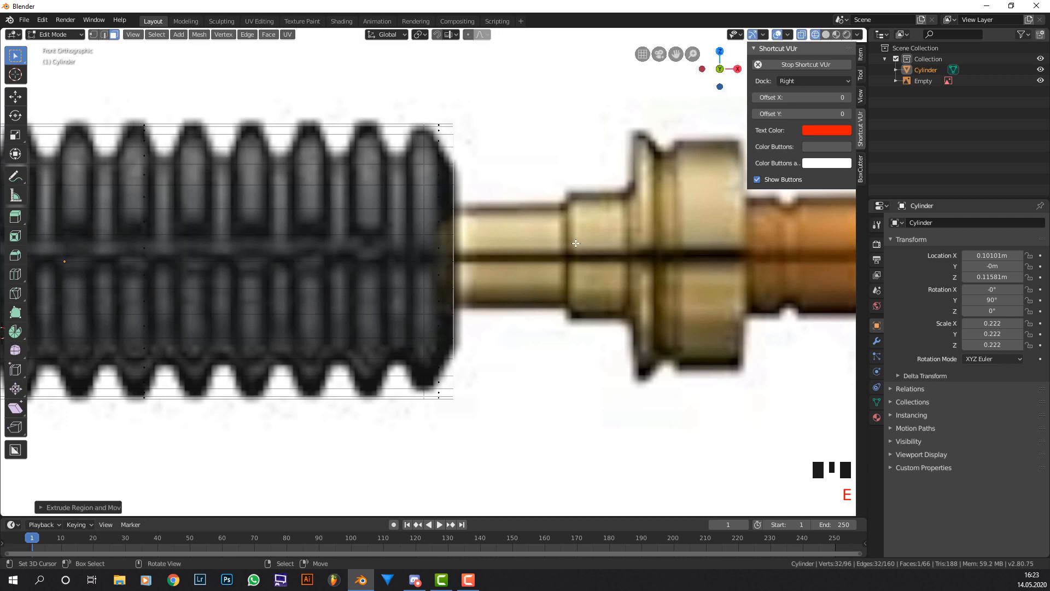
key("s")
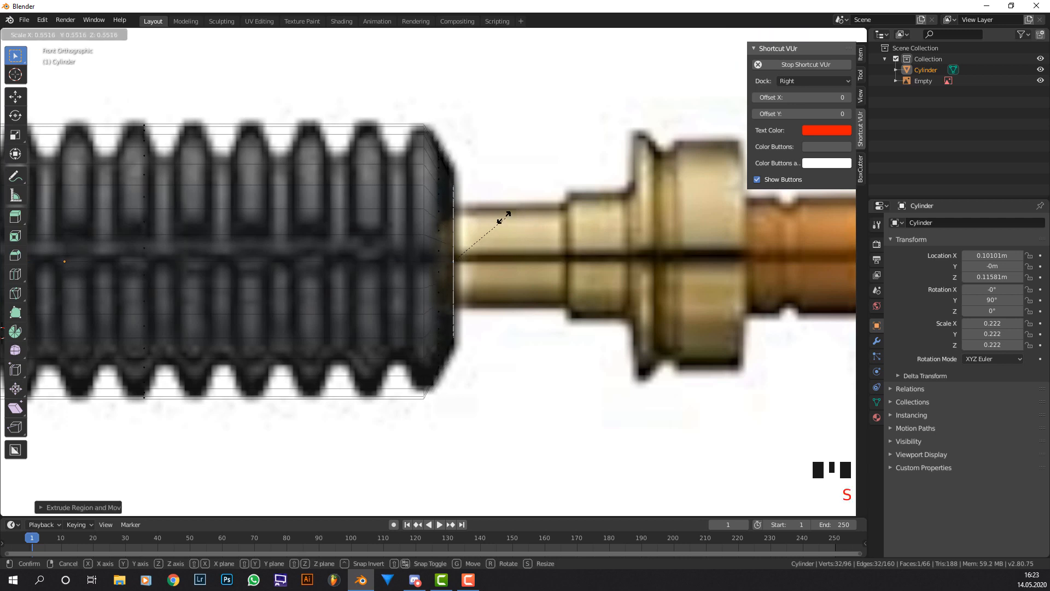
left_click(498, 230)
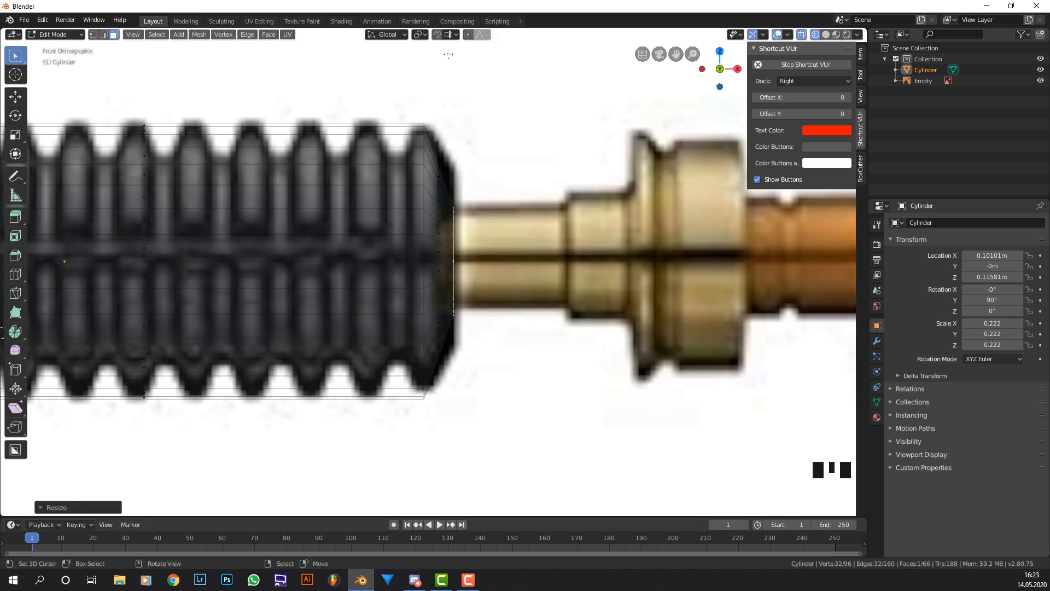
key("e")
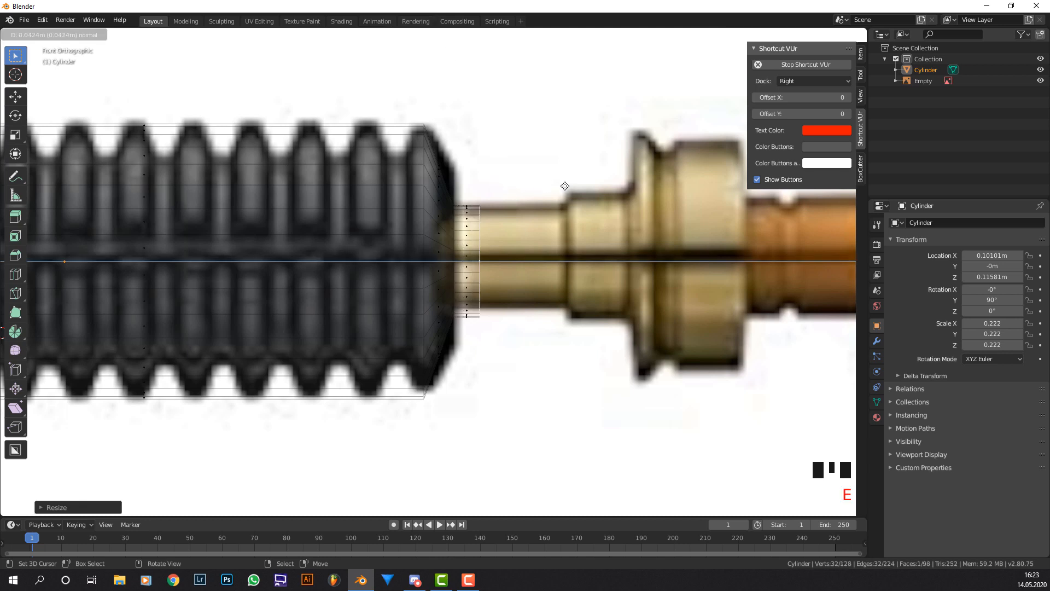
left_click(615, 204)
Extrude the neck's end face in place, widen it to the larger brass section and extrude that section up to the flange.
key("e")
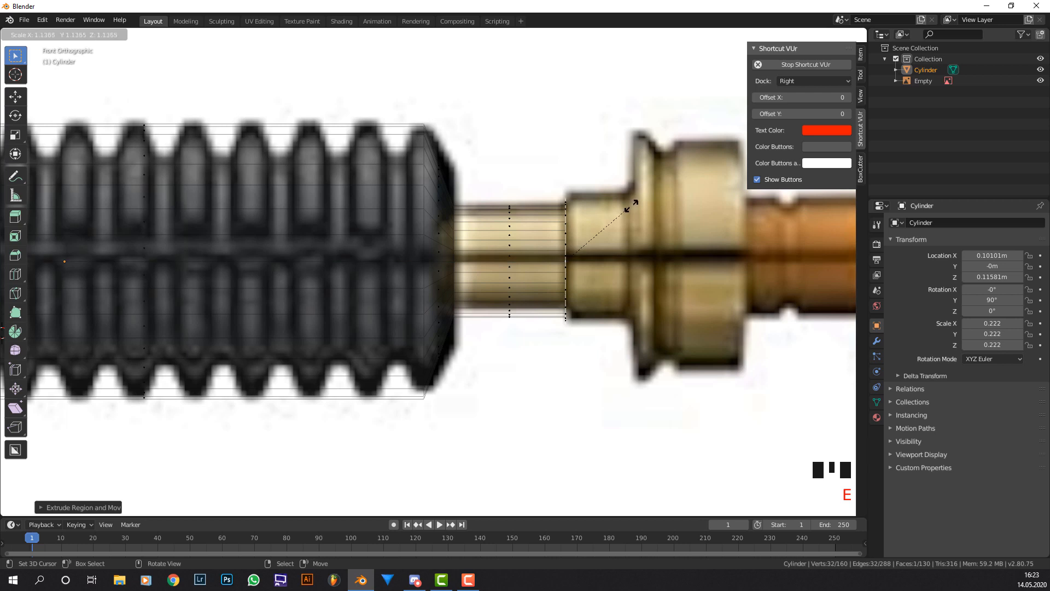
right_click(639, 207)
key("e")
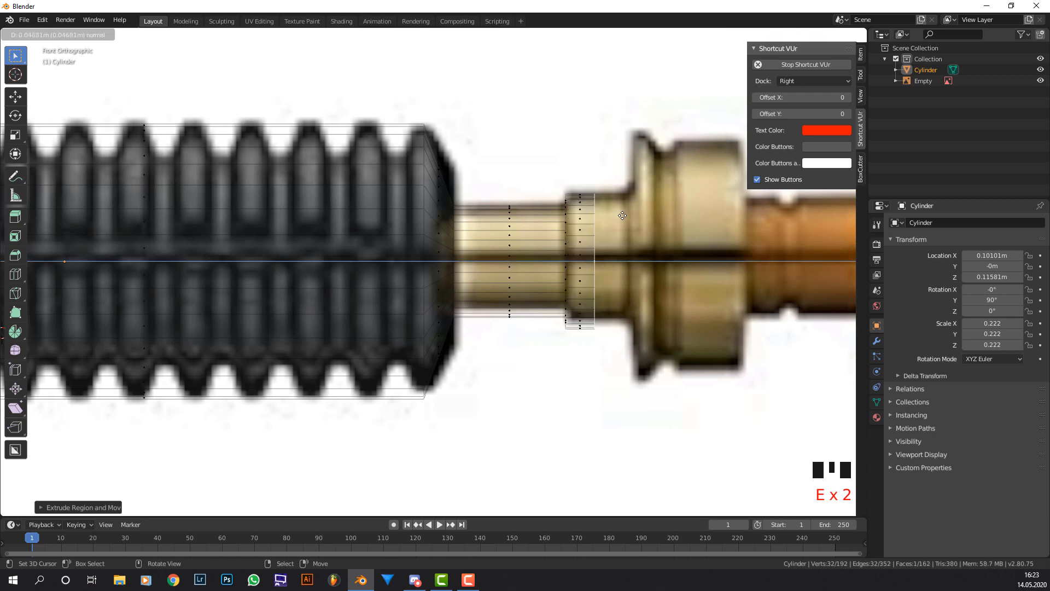
left_click(648, 219)
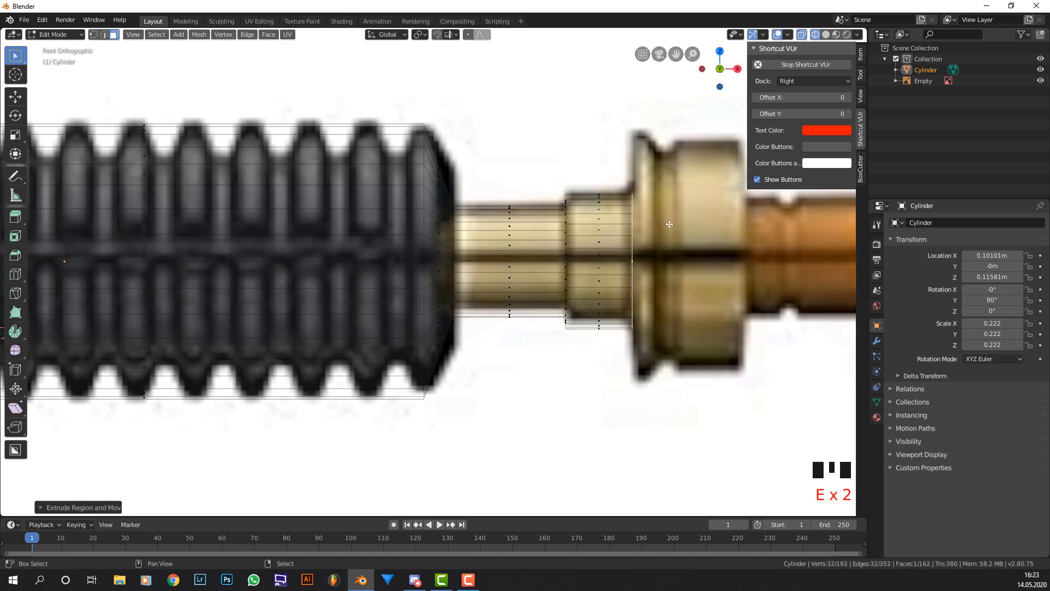
Extrude the end face in place at the brass flange and scale it up to the flange's outer diameter.
middle_click_drag(690, 219, 613, 221, "shift")
key("e")
right_click(613, 221)
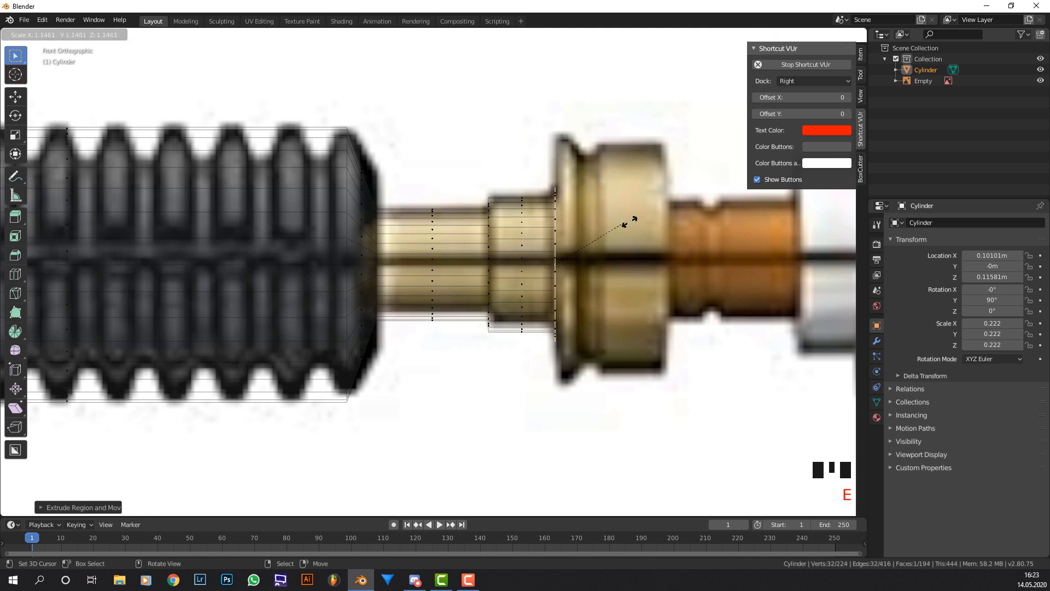
key("s")
left_click(674, 222)
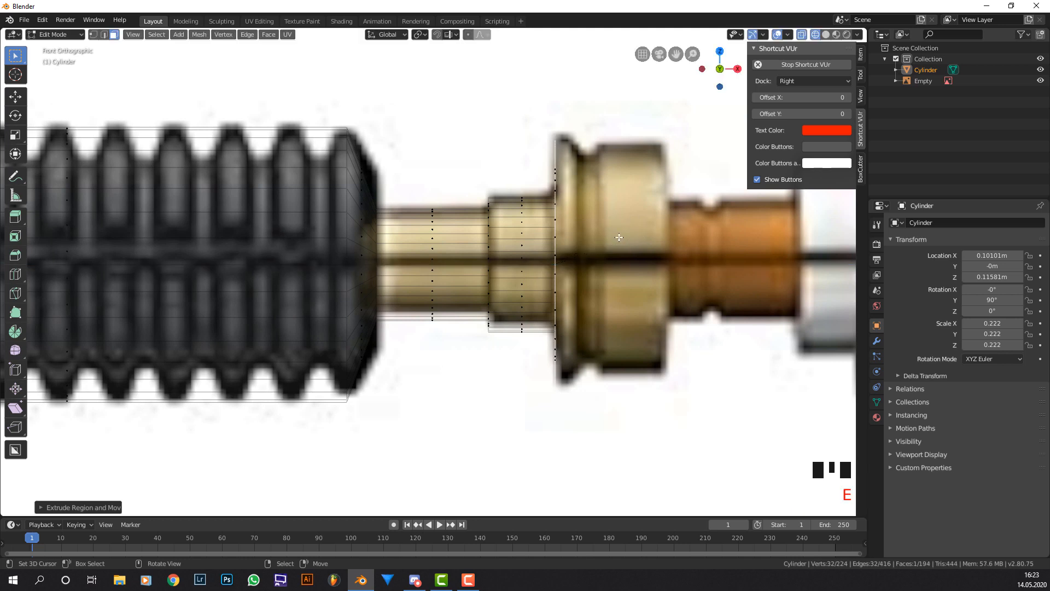
Undo the flange extrusion and the extrusion of the larger brass section before it.
scroll(600, 233, "up", 1)
key("ctrl+z")
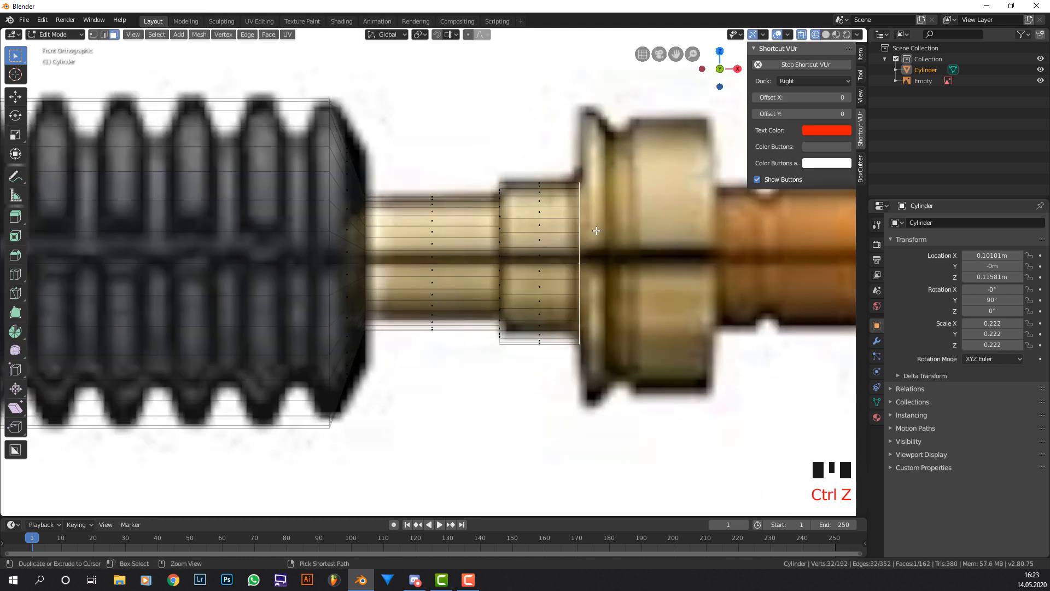
key("ctrl+z")
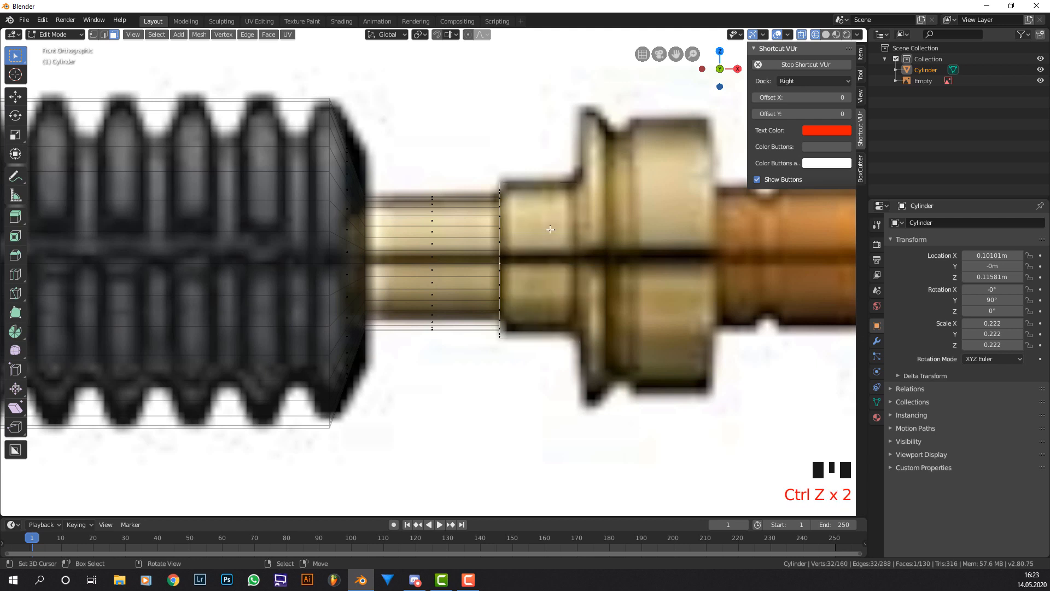
key("g")
key("x")
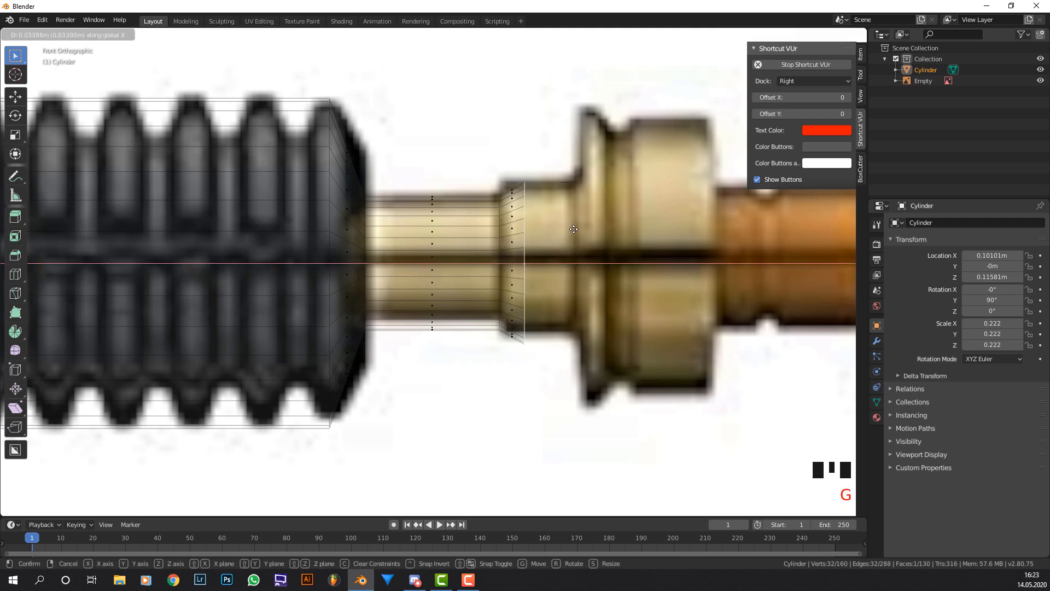
right_click(565, 230)
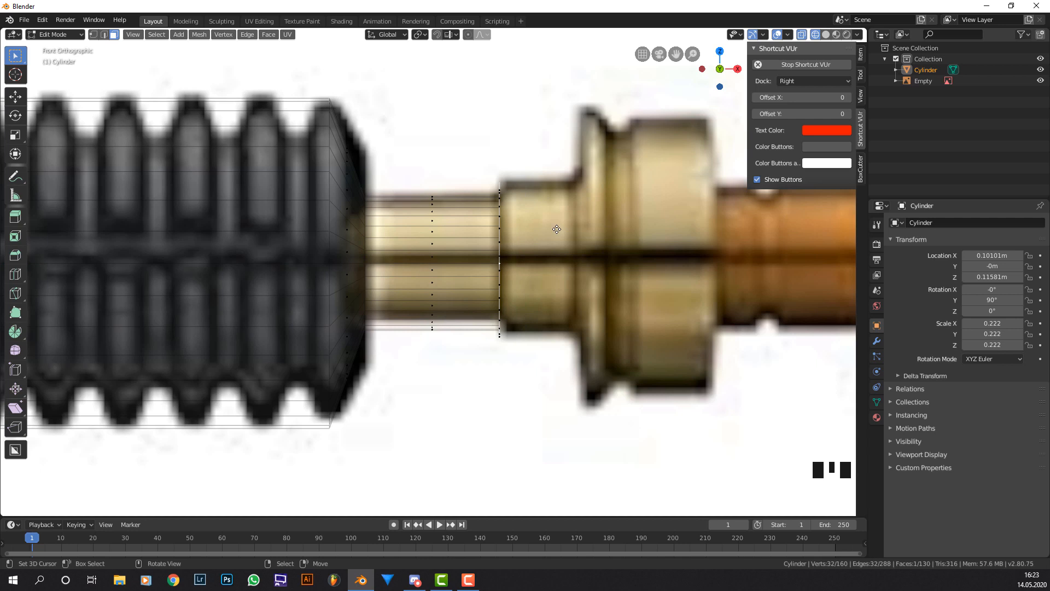
Extrude the larger brass section to just before the flange, then extrude a short transition and scale it up to the flange's outer diameter.
key("e")
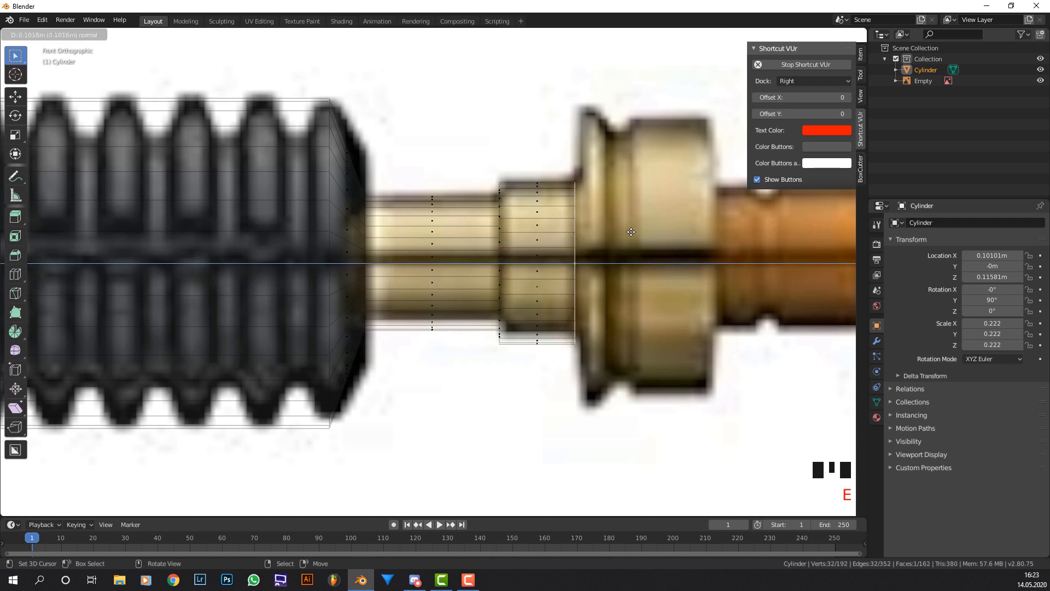
left_click(630, 232)
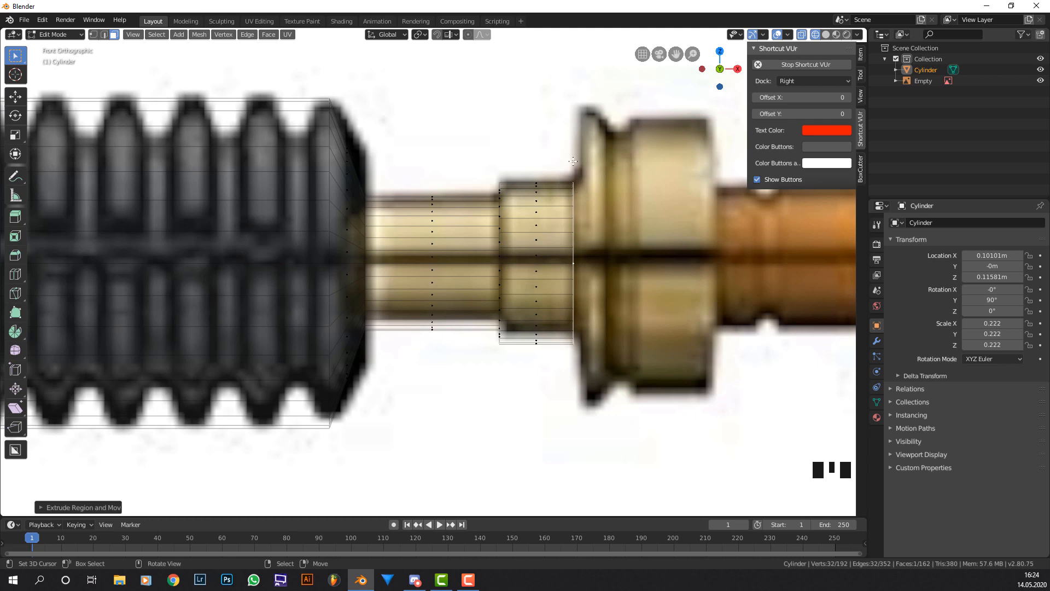
left_click(602, 220)
key("s")
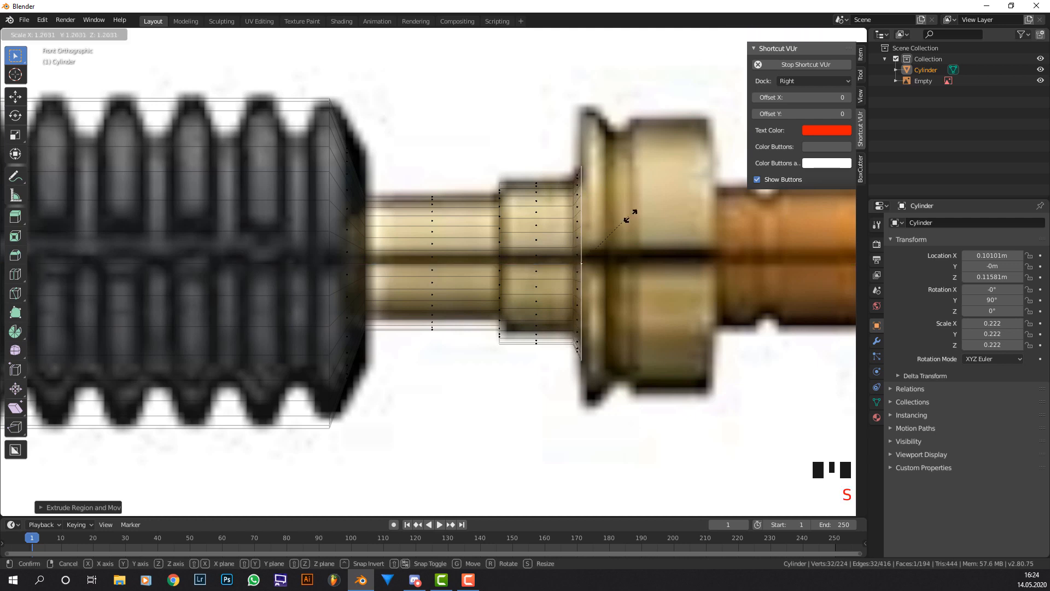
left_click(668, 214)
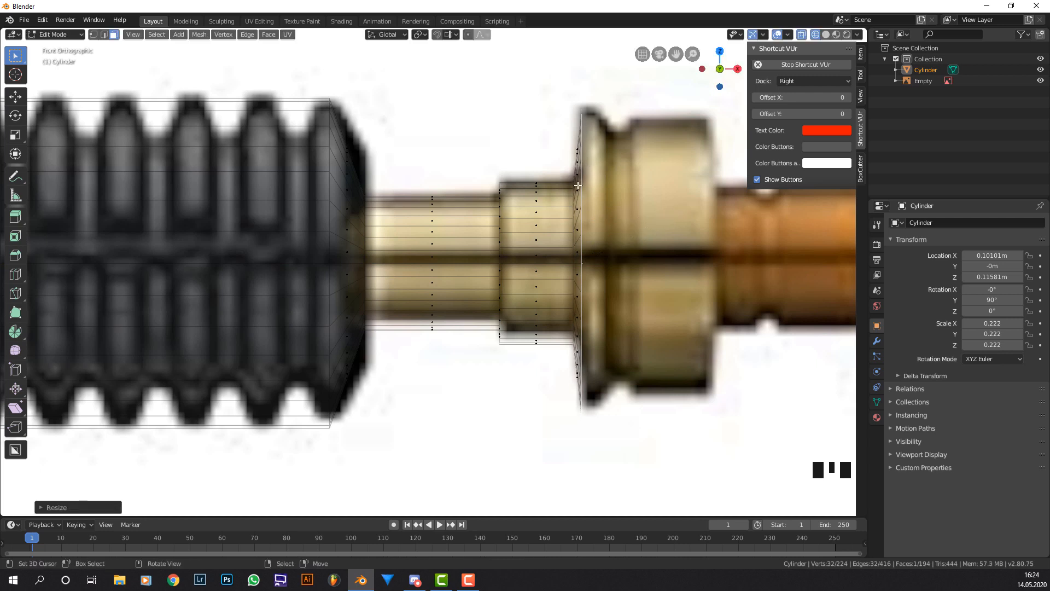
Extrude the flange's rim, then extrude a second short segment and scale its end face down to the adjoining groove's diameter.
middle_click_drag(630, 185, 575, 179, "shift")
key("e")
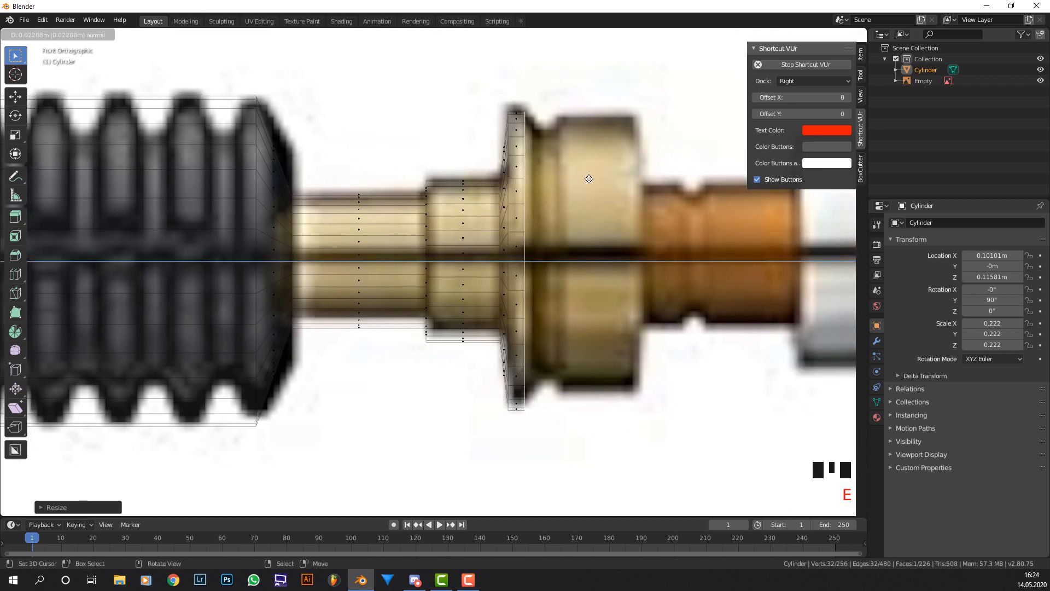
left_click(589, 179)
key("e")
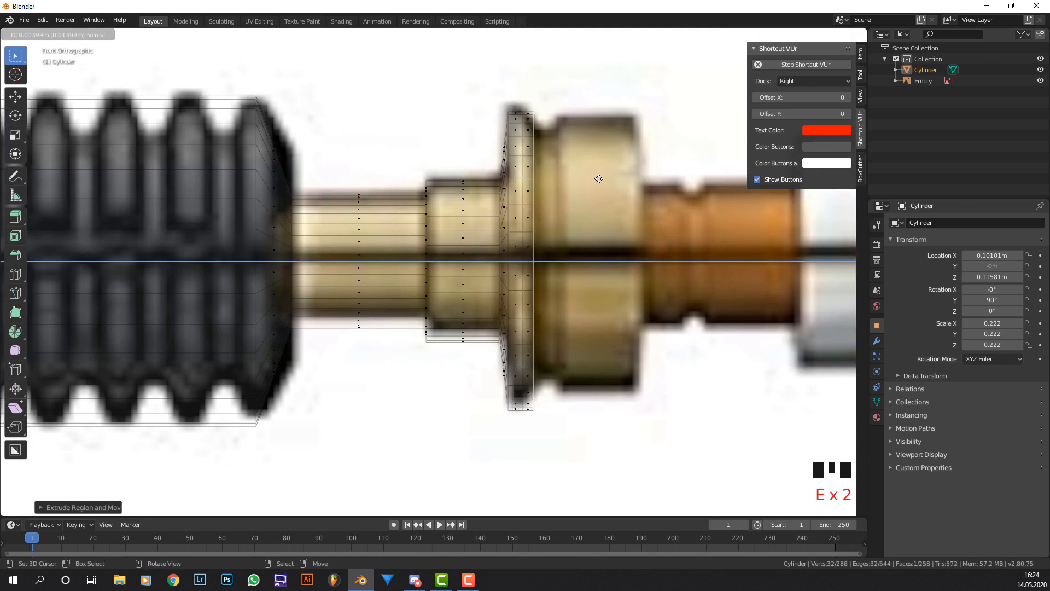
left_click(614, 188)
key("s")
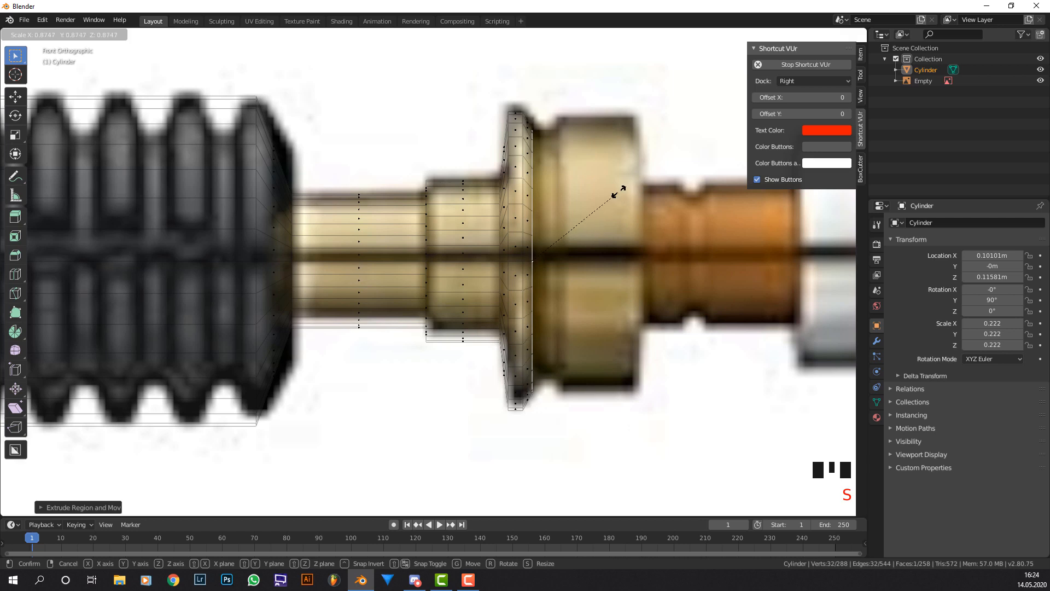
left_click(535, 134)
Extrude the groove, widen a new end face to the wide brass ring's diameter and extrude it along the ring.
key("e")
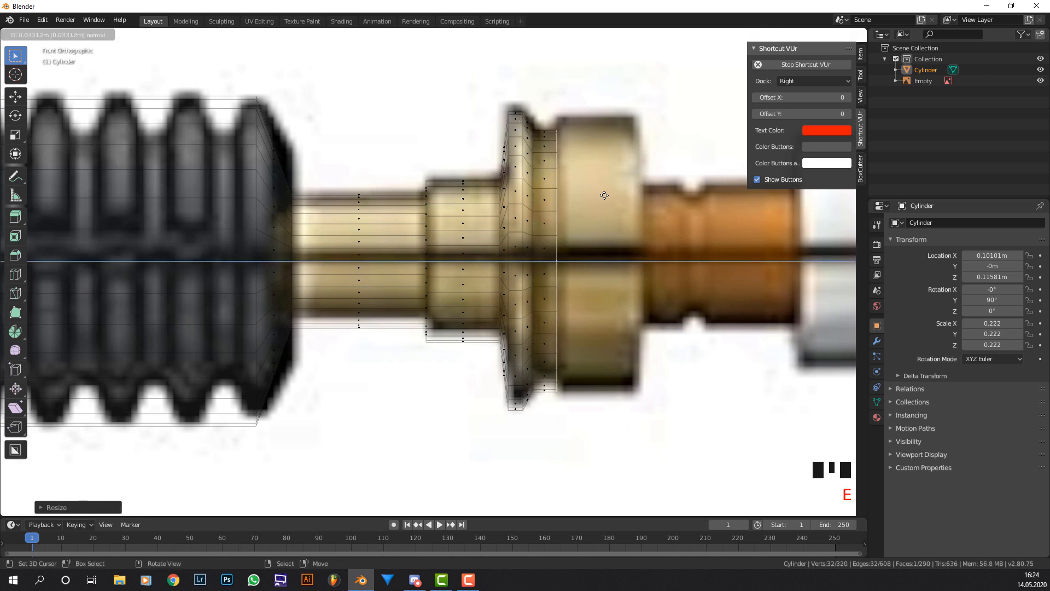
left_click(605, 195)
key("s")
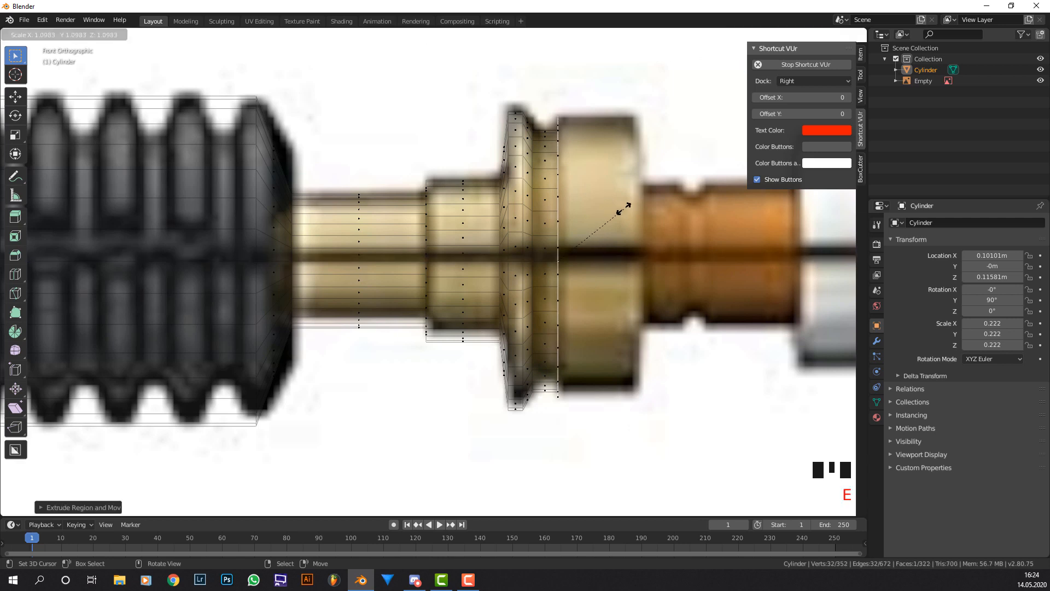
left_click(621, 211)
key("e")
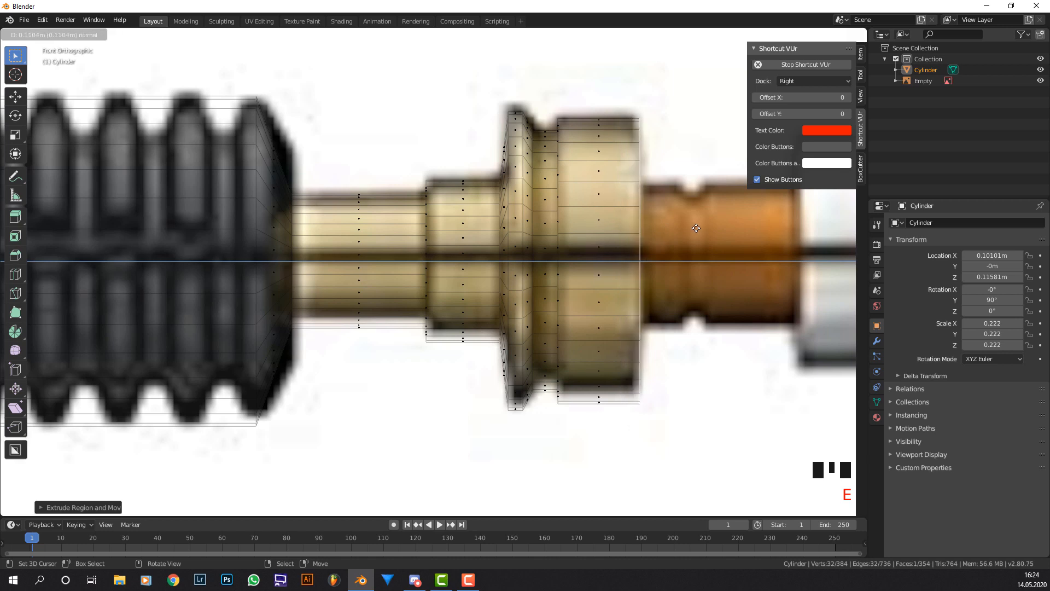
left_click(697, 228)
Extrude the brass ring's end face in place, scale it down and extrude it along the orange section up to the white collar.
middle_click_drag(697, 228, 553, 274, "shift")
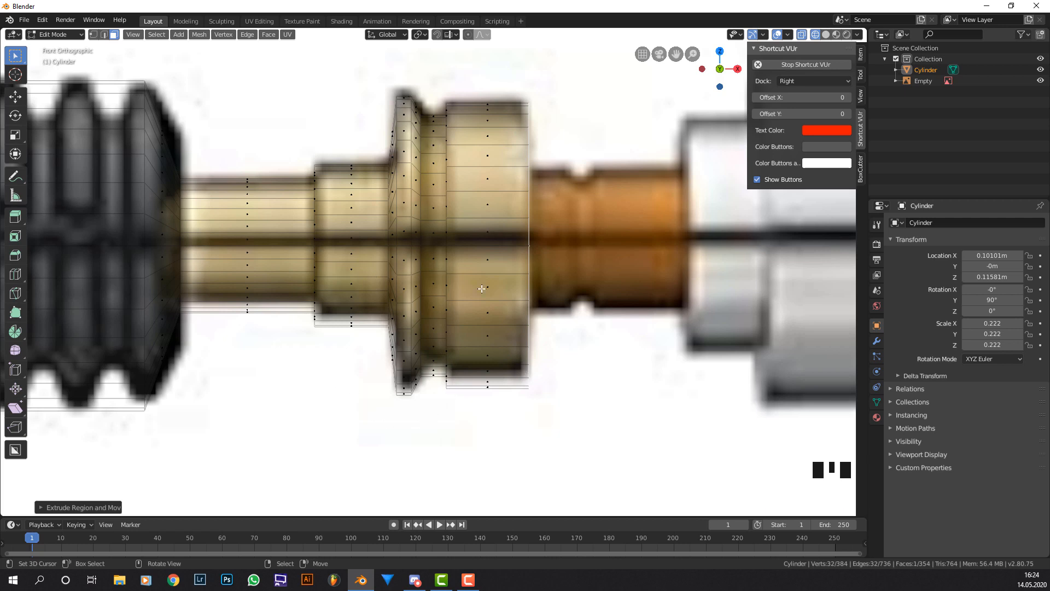
middle_click_drag(604, 264, 501, 283, "shift")
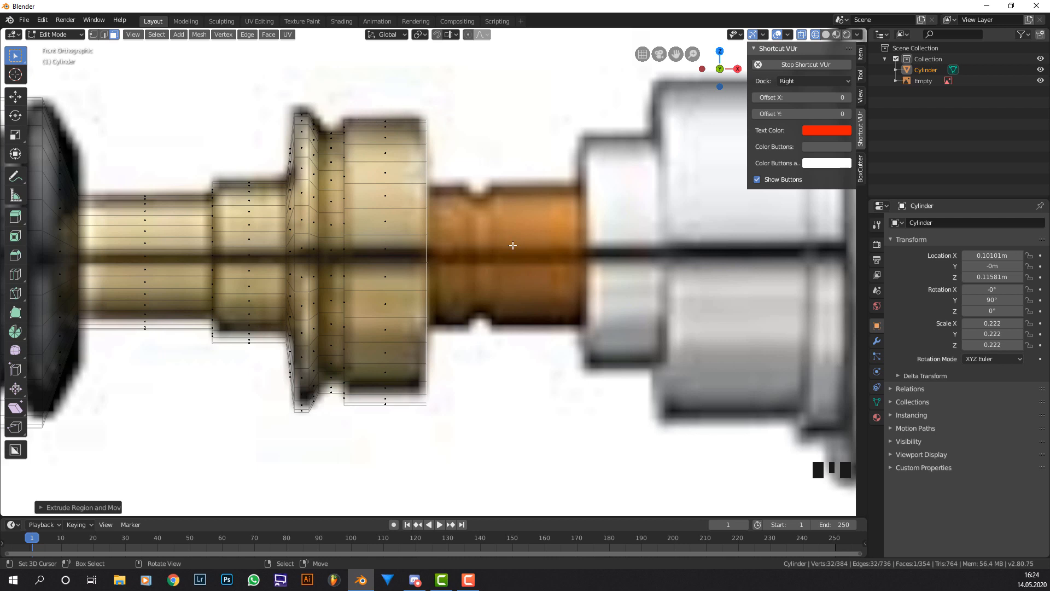
scroll(513, 245, "up", 1)
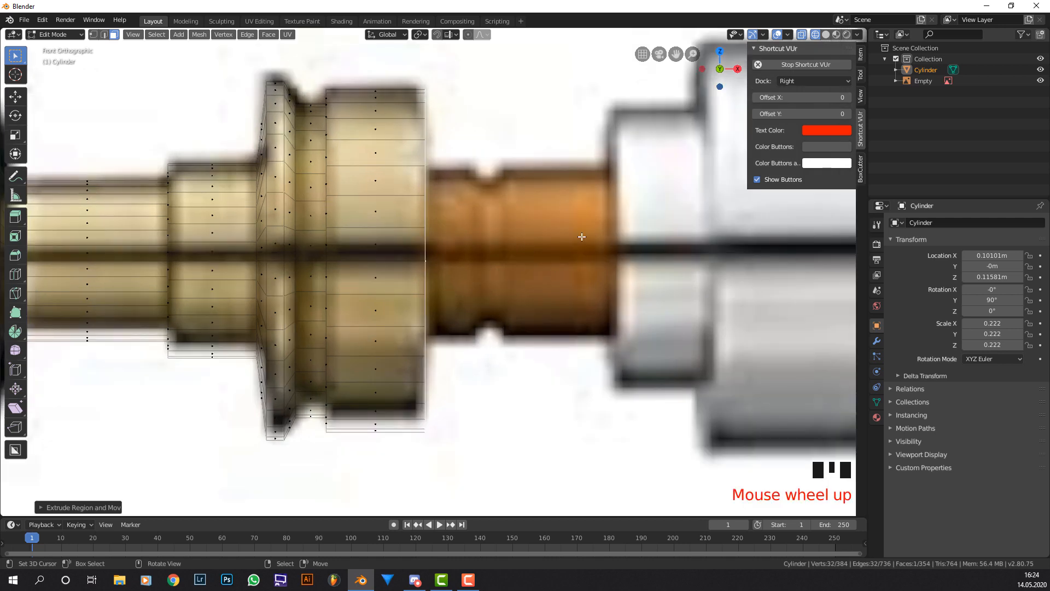
key("s")
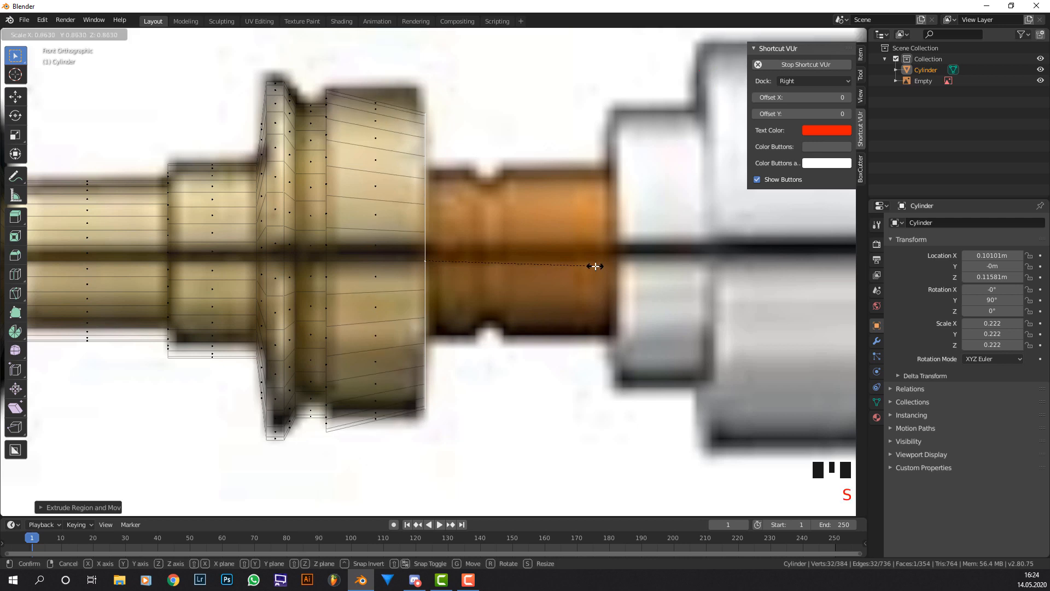
left_click(641, 257)
key("e")
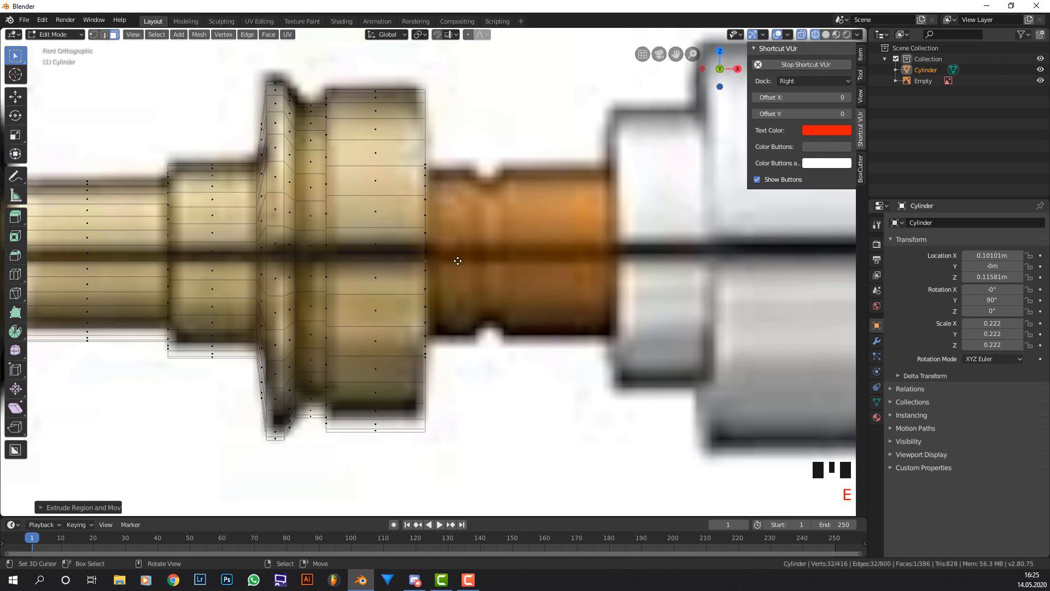
key("e")
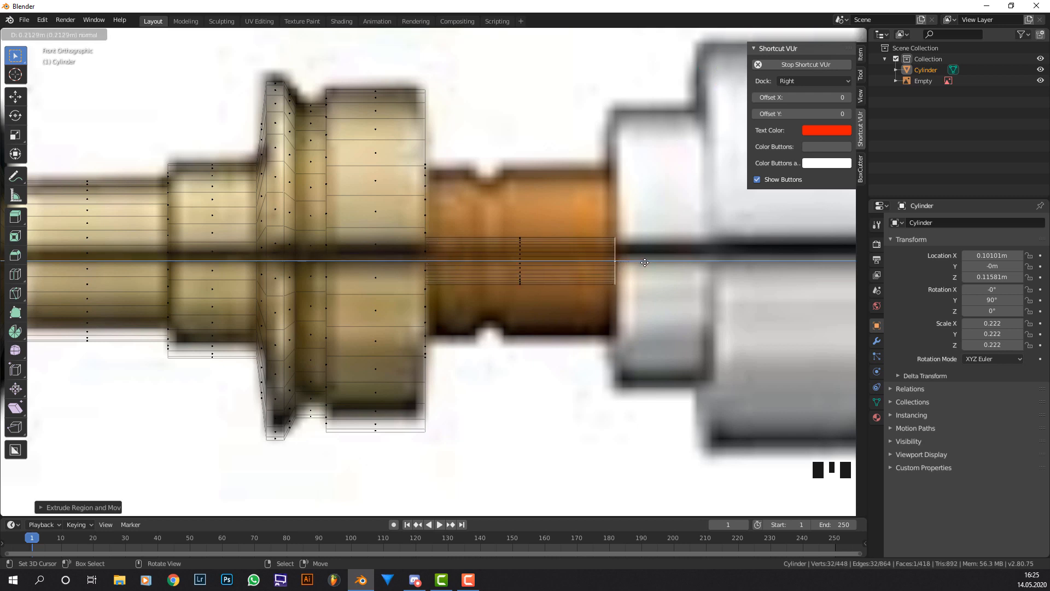
left_click(645, 262)
Switch to edge selection and add the thin extrusion's starting edge loop at the brass ring to the selected end loop.
middle_click_drag(611, 258, 558, 257)
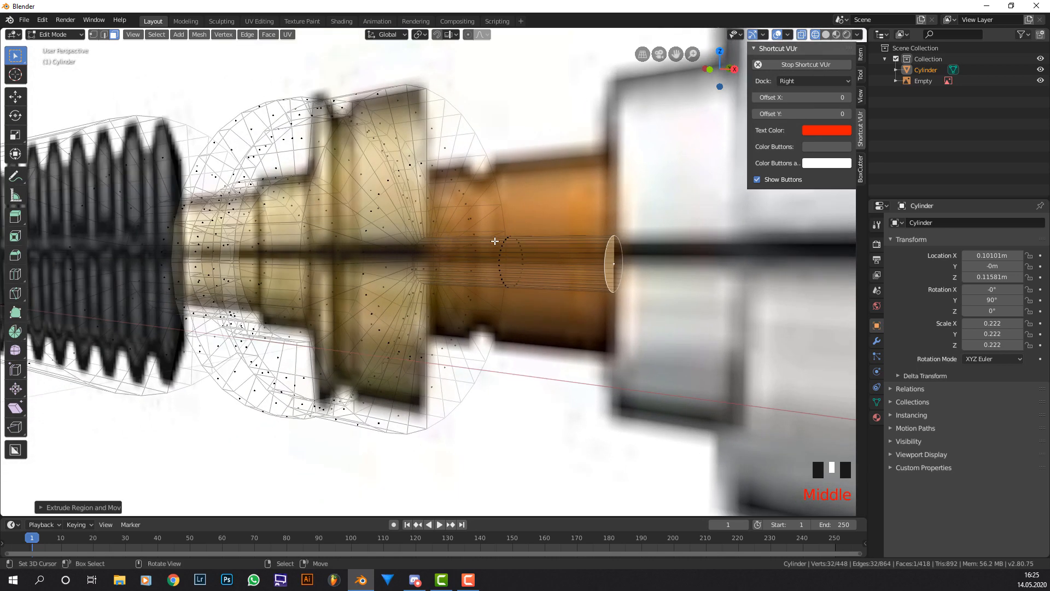
left_click(104, 34)
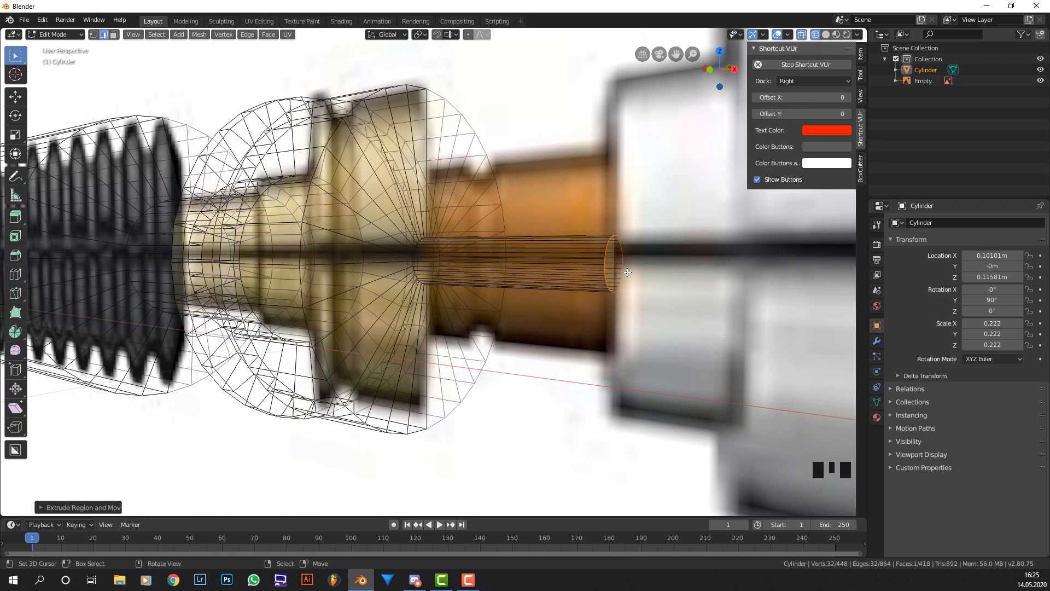
scroll(367, 257, "up", 5)
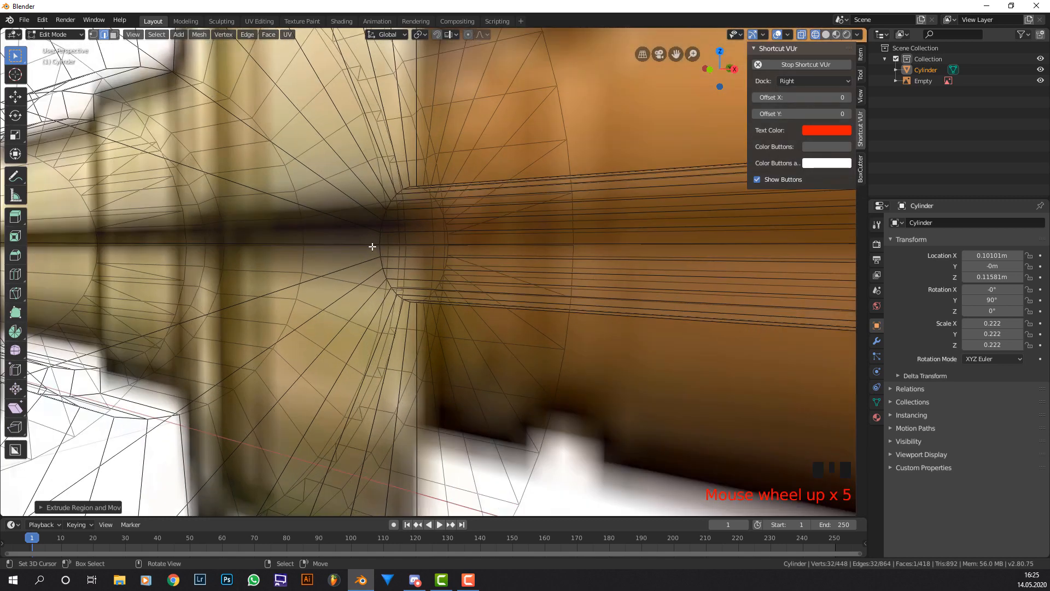
right_click(380, 247, "alt+shift")
scroll(399, 235, "down", 4)
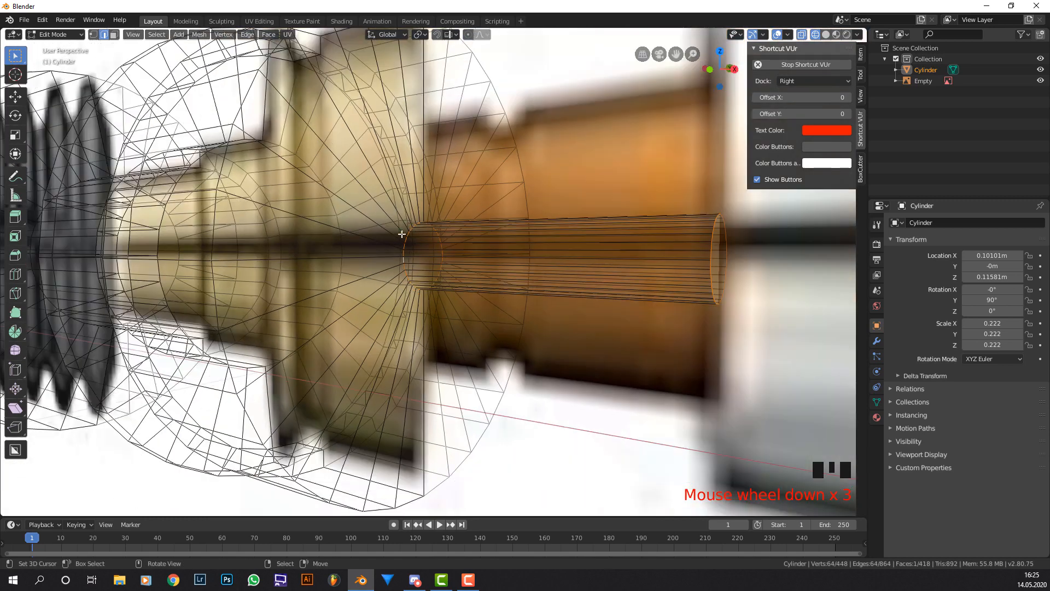
middle_click_drag(422, 228, 491, 225)
scroll(492, 225, "down", 1)
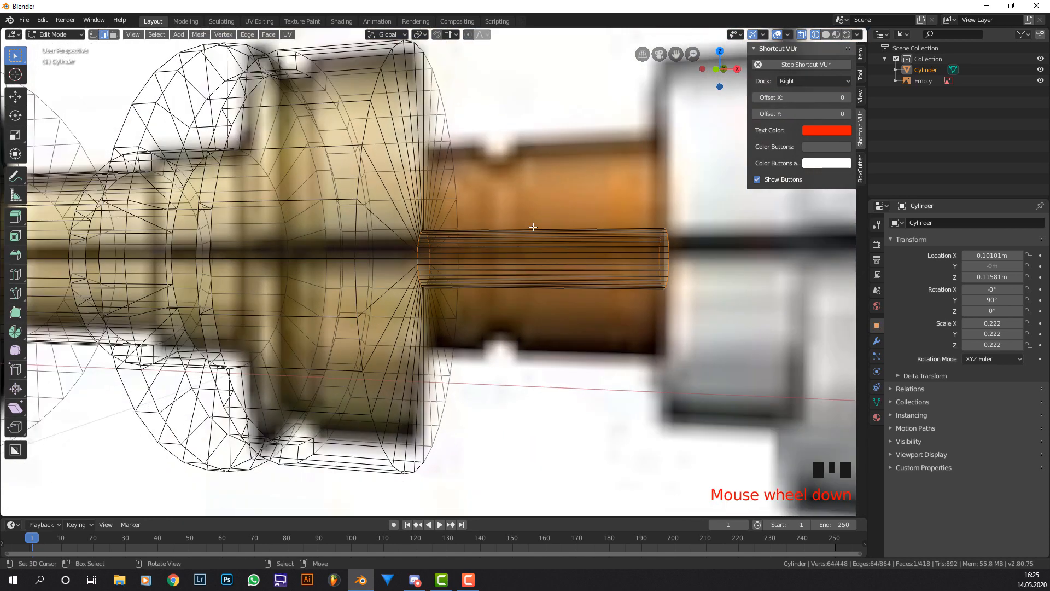
In front view, set the pivot point to Individual Origins and scale both loops up to the orange section's diameter.
key("KP_1")
scroll(647, 239, "down", 2)
key("s")
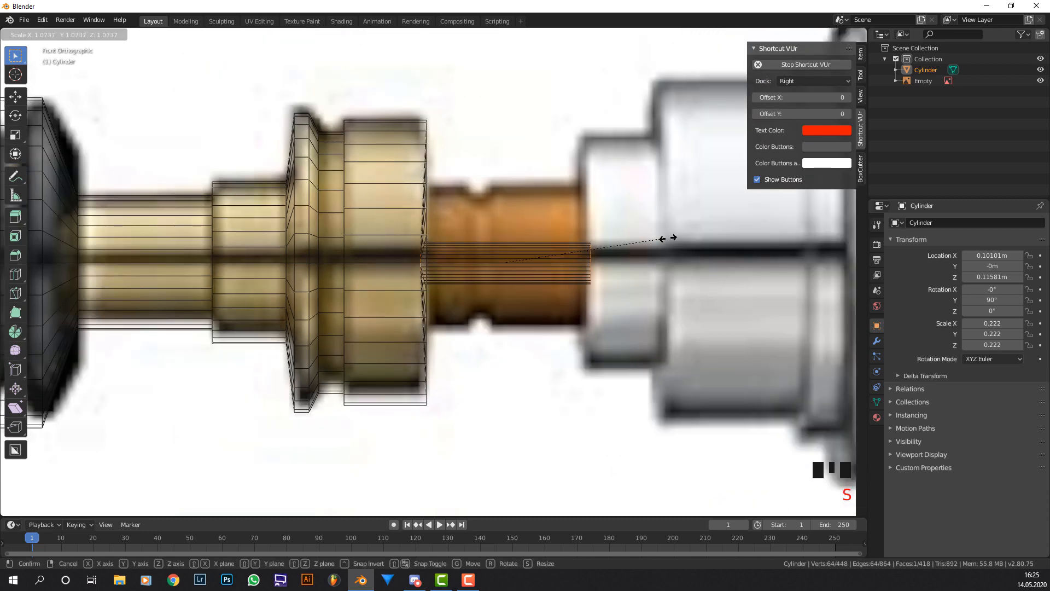
right_click(733, 236)
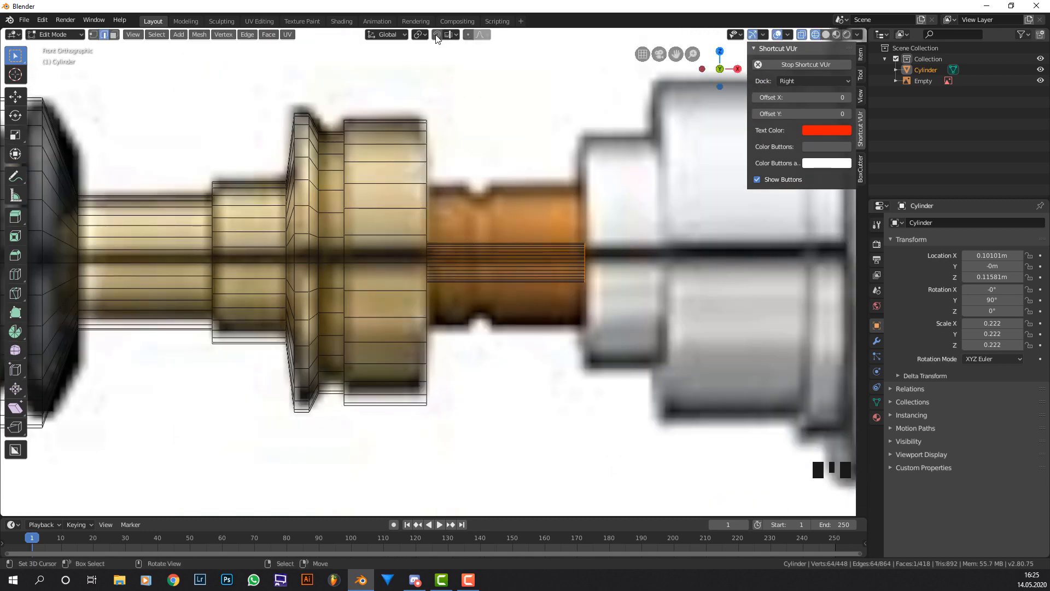
left_click(420, 35)
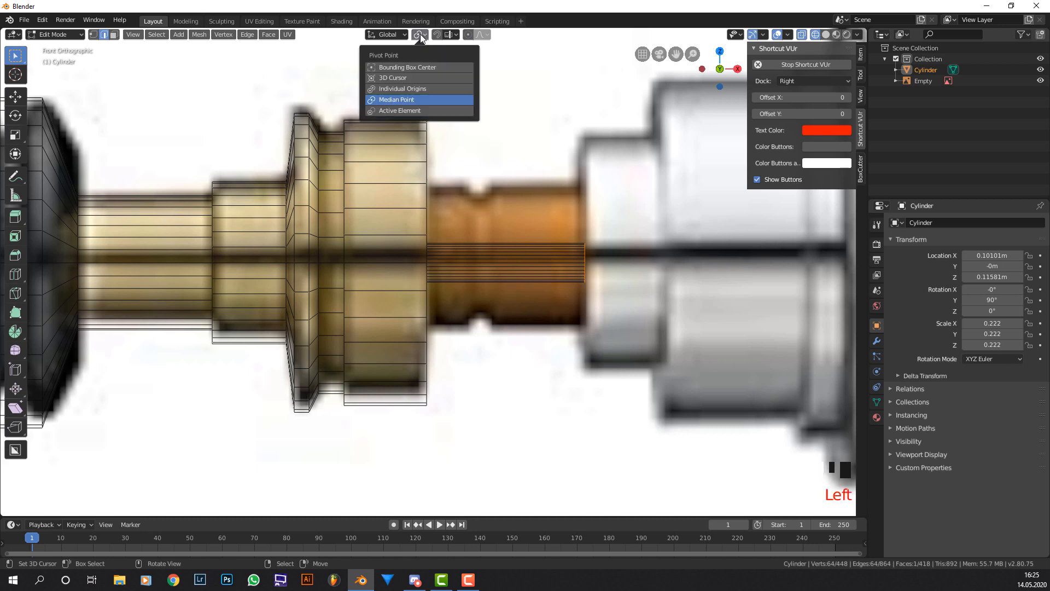
left_click(423, 91)
key("s")
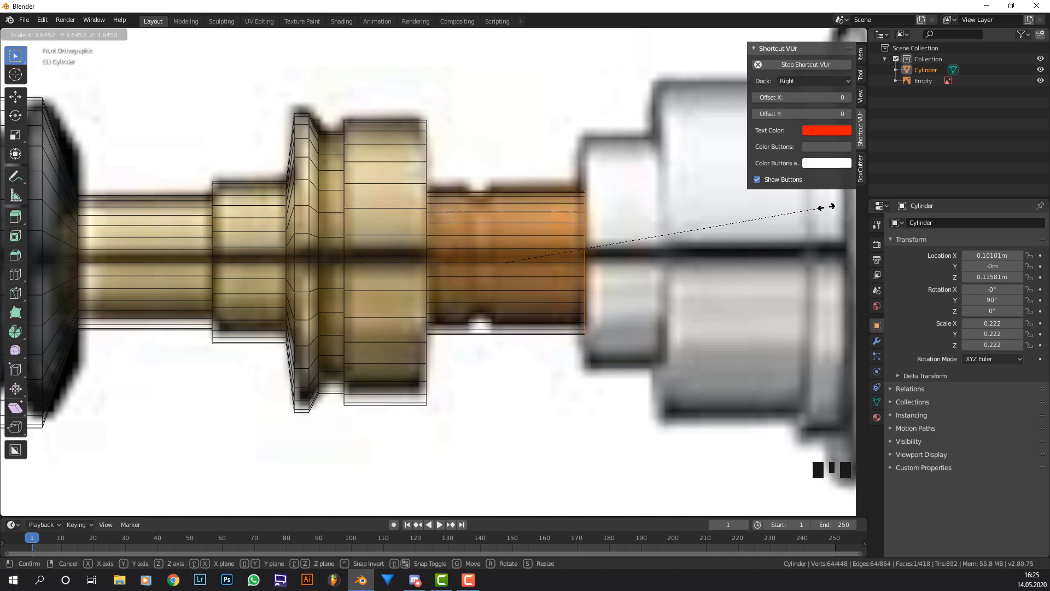
left_click(820, 208)
Select the orange section's end face, extrude it in place, scale it to the white collar's diameter and extrude it along the collar.
middle_click_drag(820, 208, 771, 207, "shift")
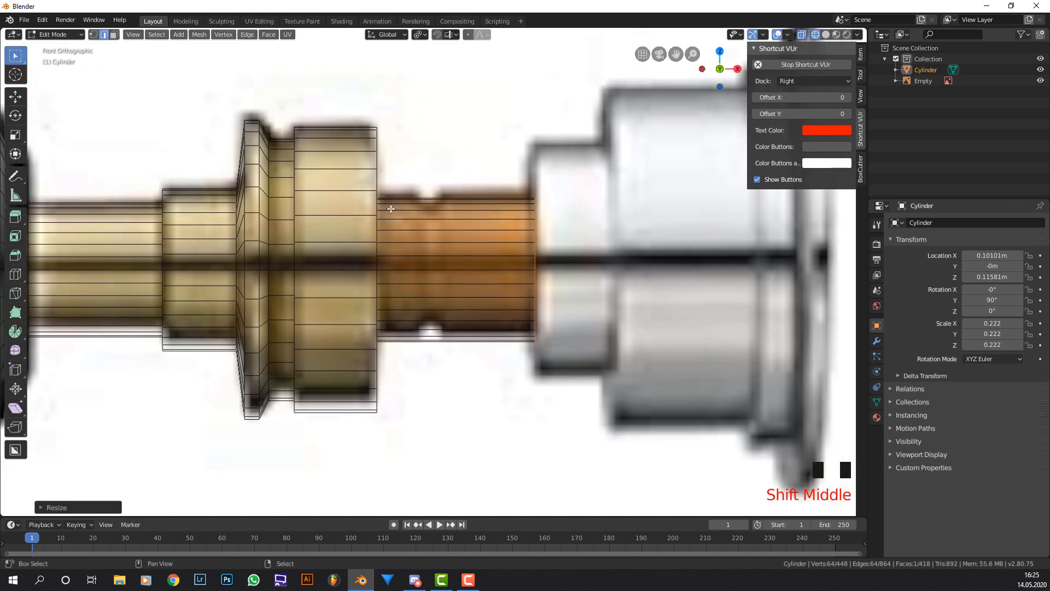
left_click(114, 34)
right_click(552, 250)
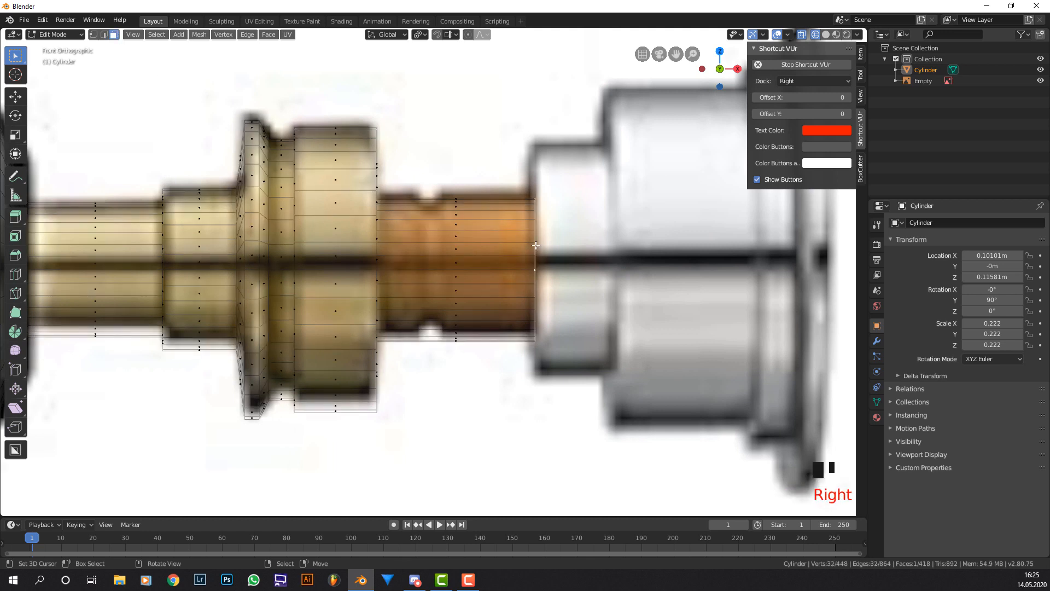
key("e")
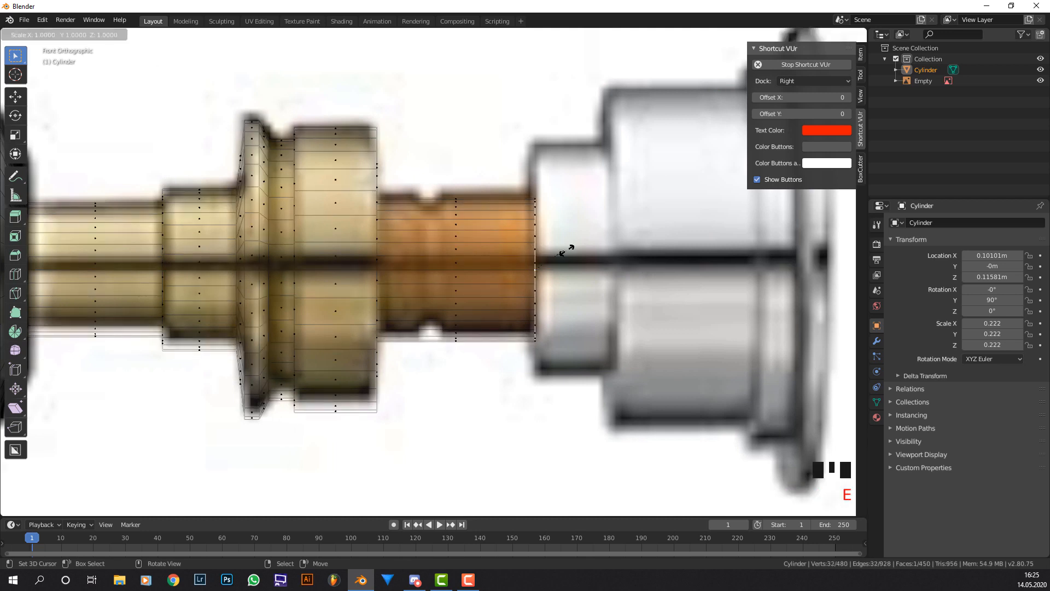
left_click(605, 243)
key("e")
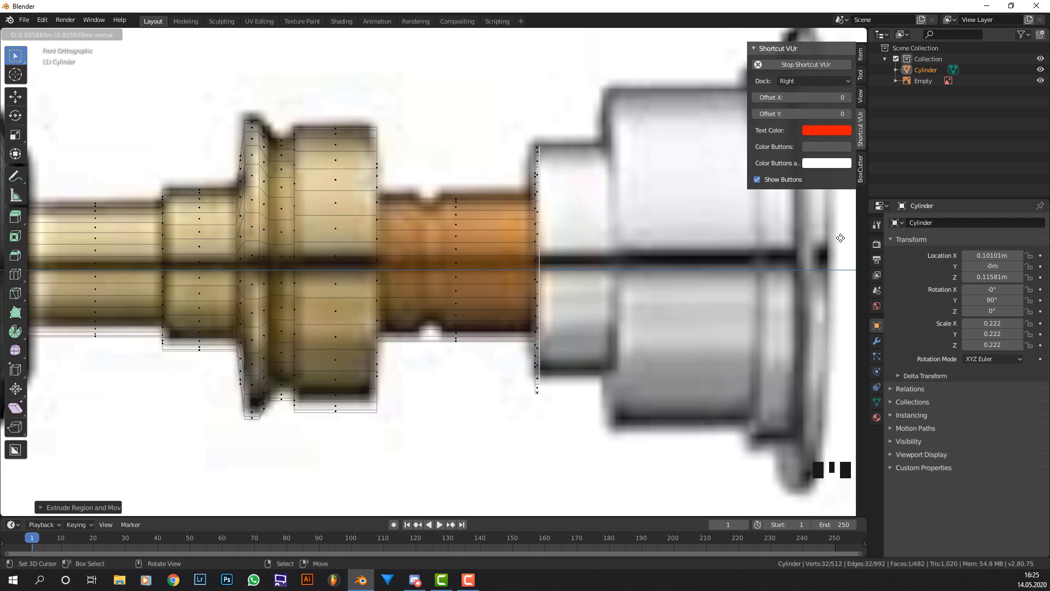
left_click(704, 171)
Return to Object Mode and apply the cylinder's Rotation & Scale.
key("Tab")
key("ctrl+a")
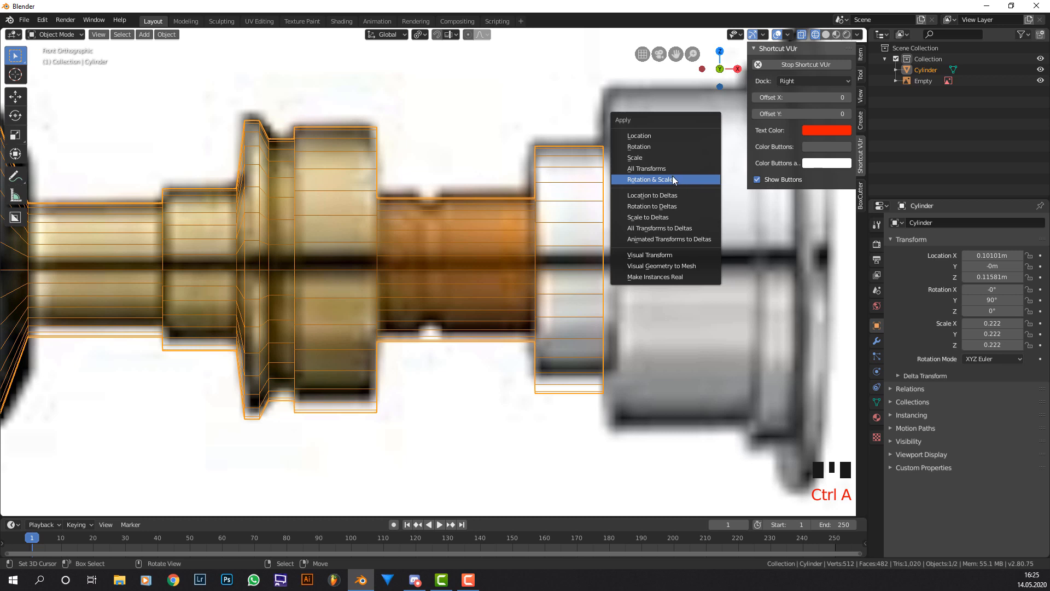
left_click(671, 179)
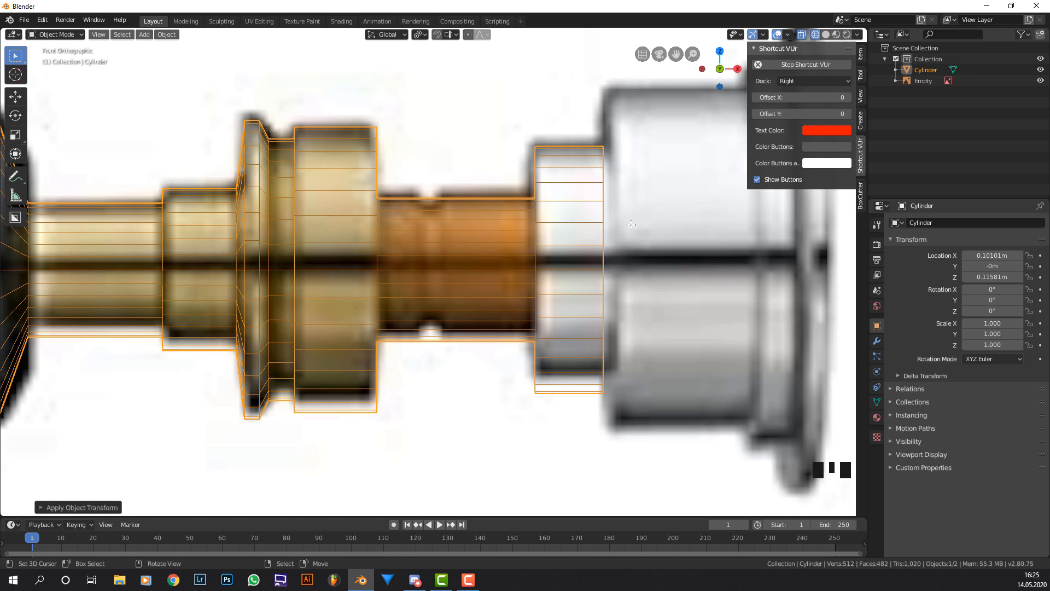
In Edit Mode, extrude the white collar's end face in place, scale it to the large silver section's diameter and extrude it along that section.
key("Tab")
key("e")
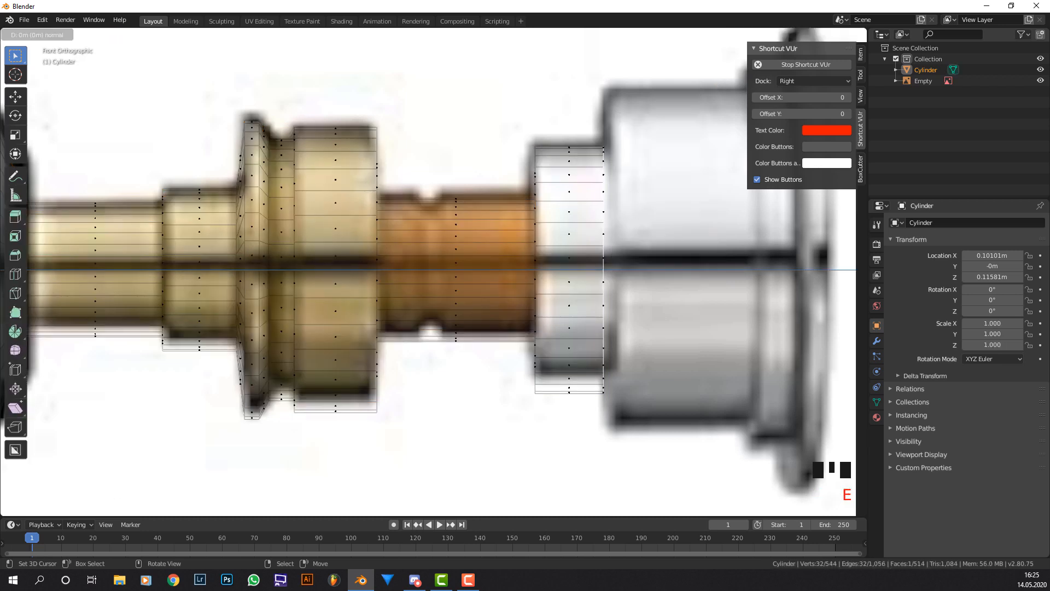
left_click(702, 195)
key("e")
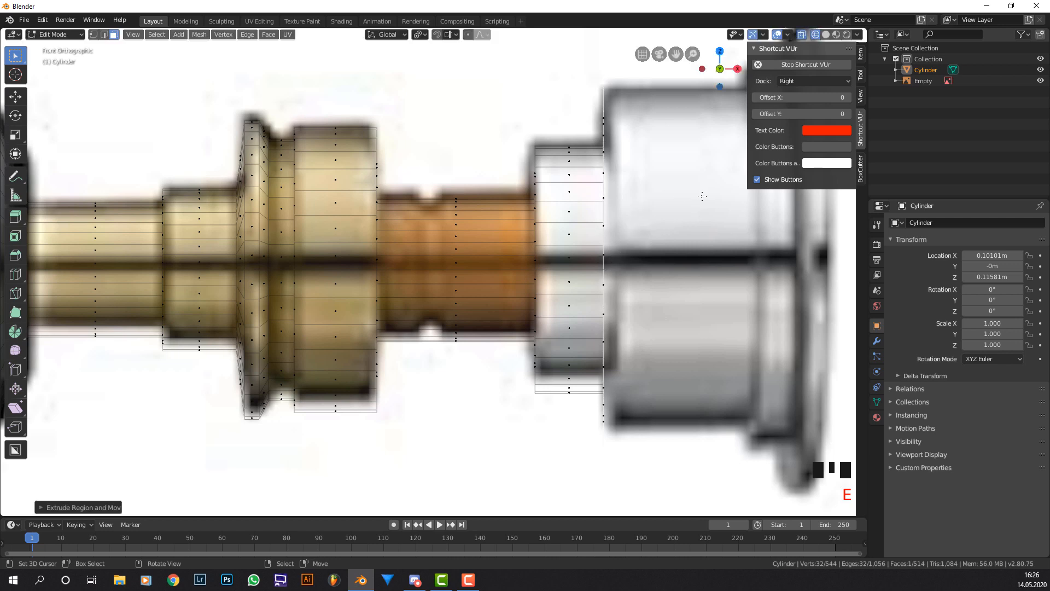
scroll(694, 202, "down", 3)
middle_click_drag(694, 201, 624, 206, "shift")
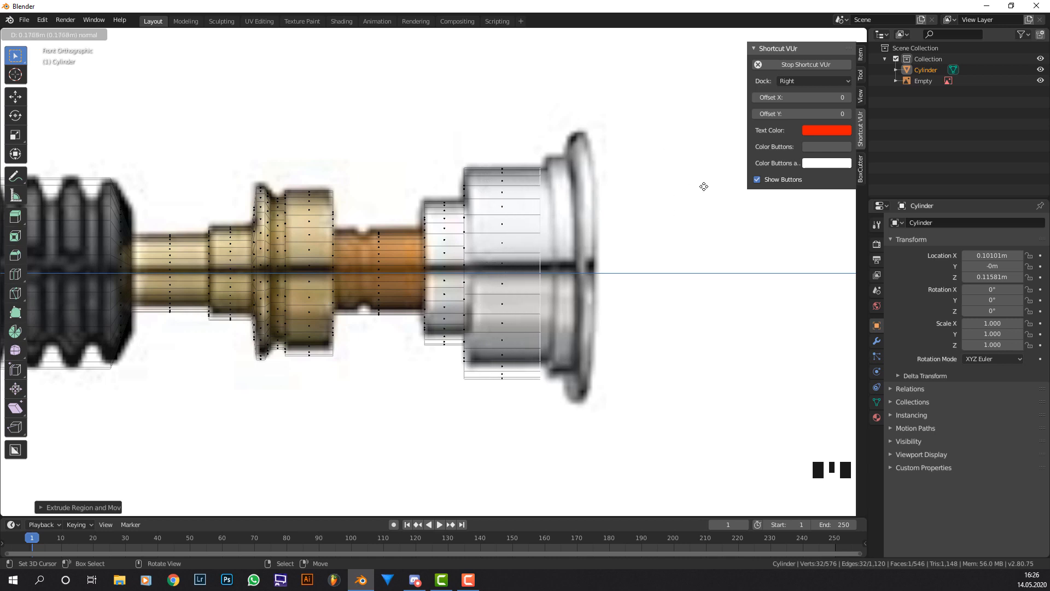
left_click(672, 200)
Extrude the end face in place, scale it to the next narrow silver ring's diameter and extrude it up to the end flange.
scroll(703, 174, "up", 3)
middle_click_drag(723, 156, 602, 208, "shift")
key("e")
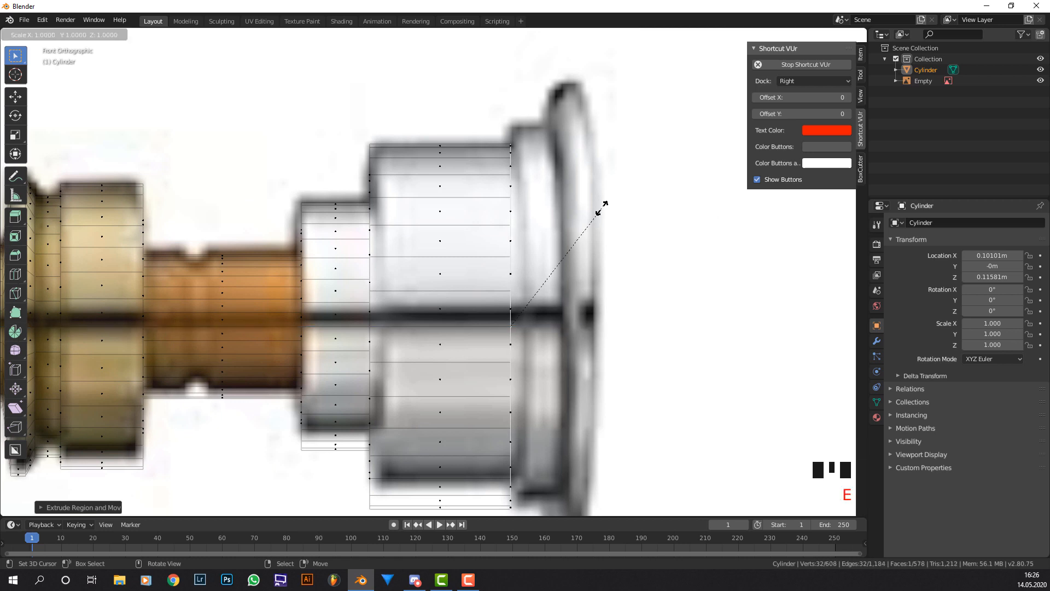
left_click(621, 205)
key("e")
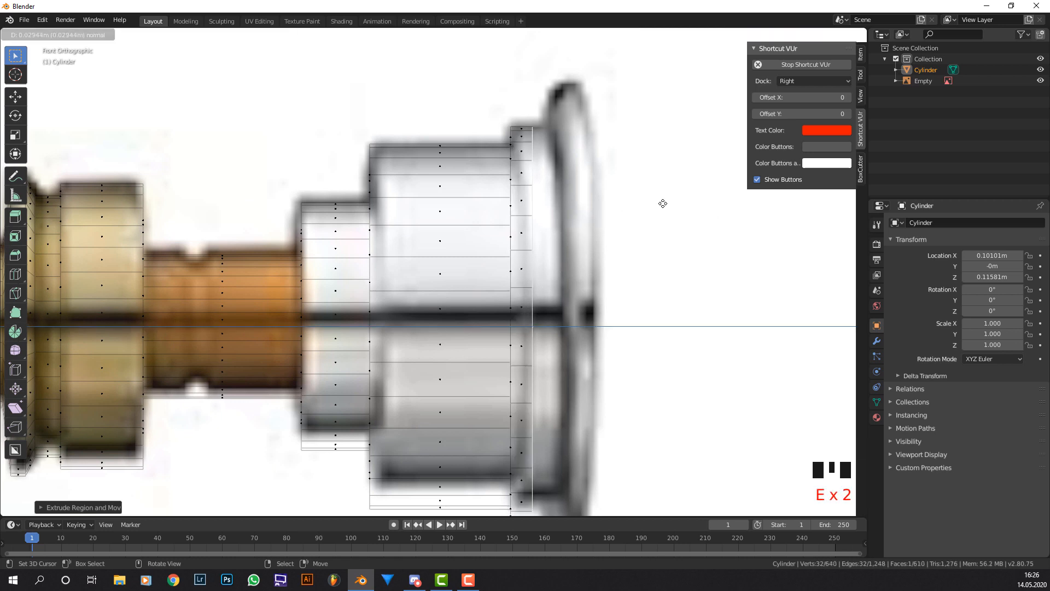
left_click(660, 206)
Extrude the end face in place, scale it to the flange's outer diameter and extrude it about 0.05 m across the flange.
key("e")
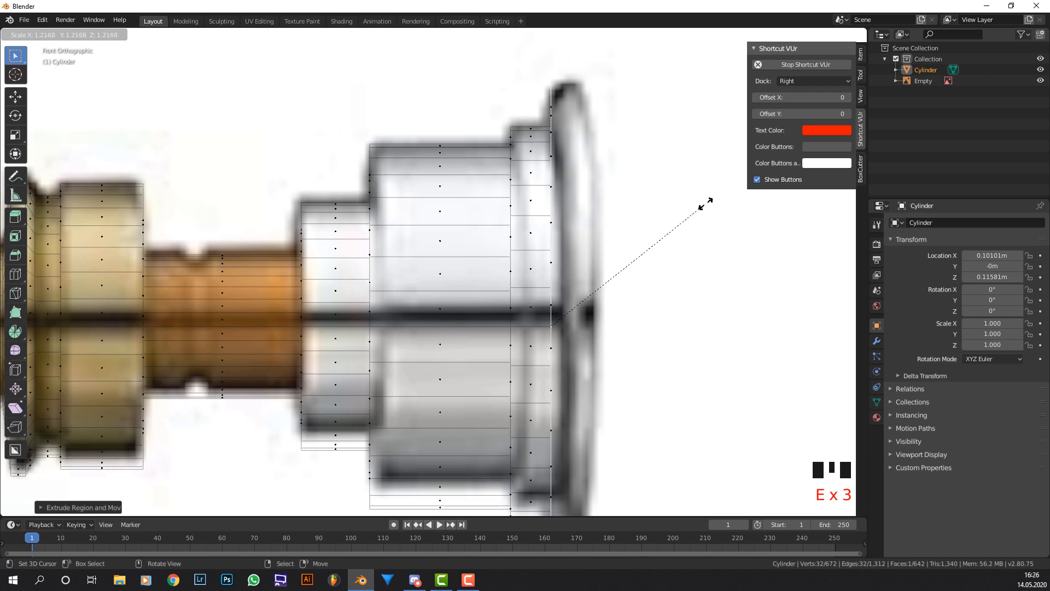
left_click(693, 205)
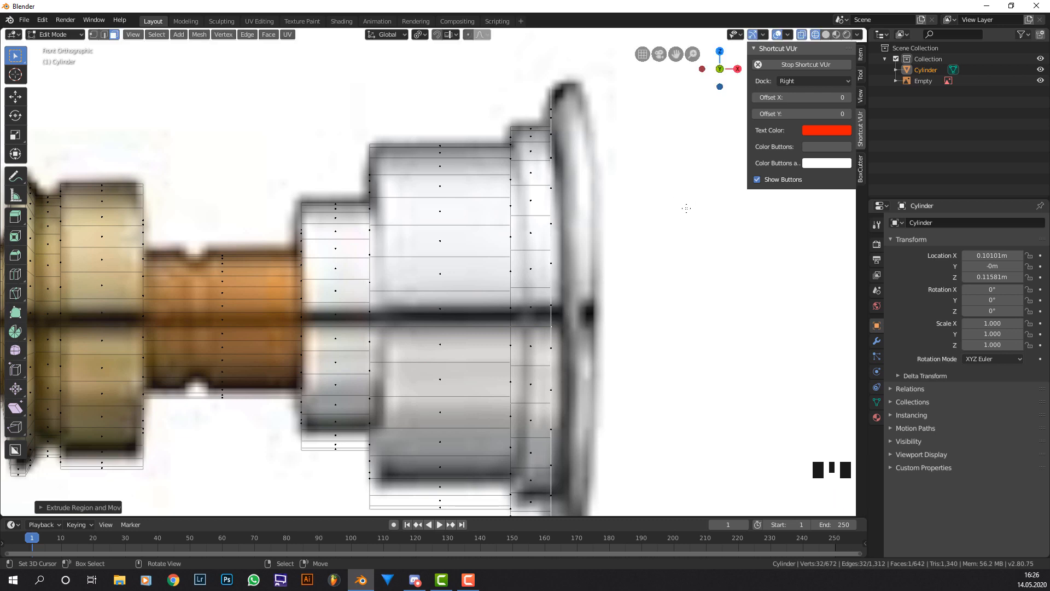
key("e")
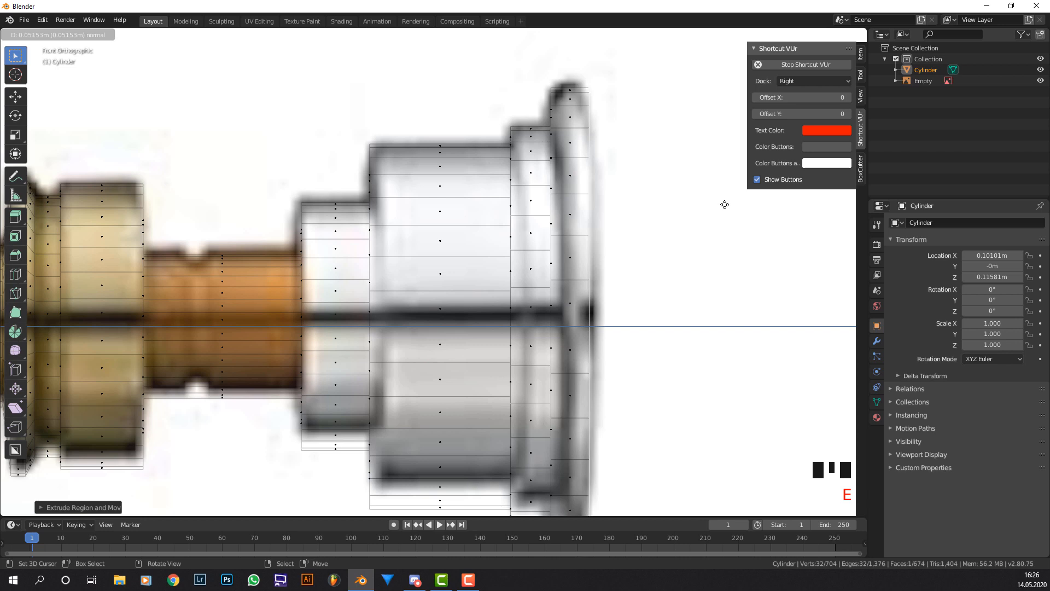
left_click(725, 205)
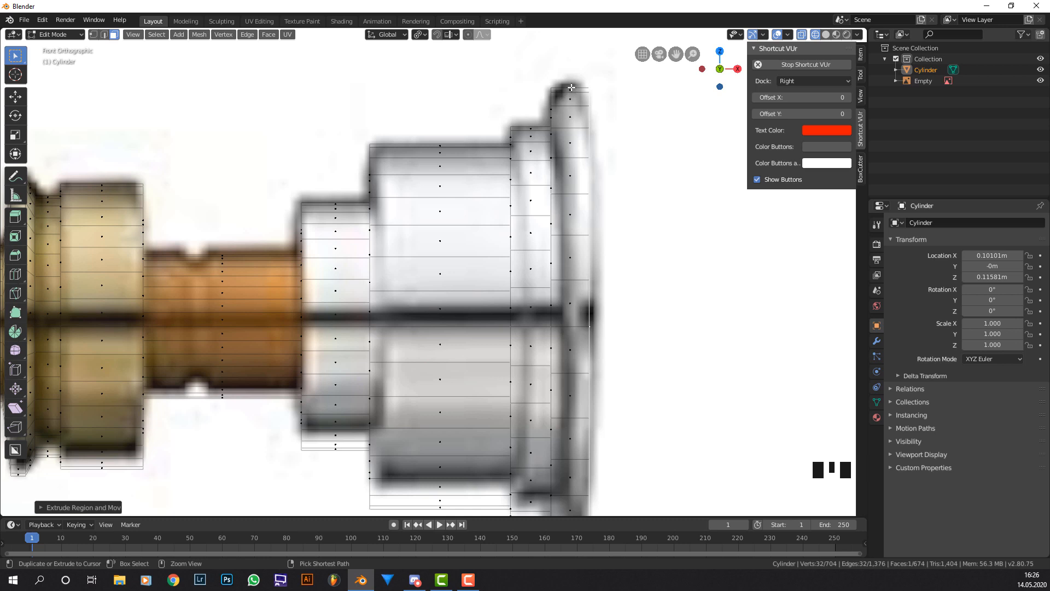
Add a centred loop cut around the end flange and scale it up slightly to match the rounded rim.
key("ctrl+r")
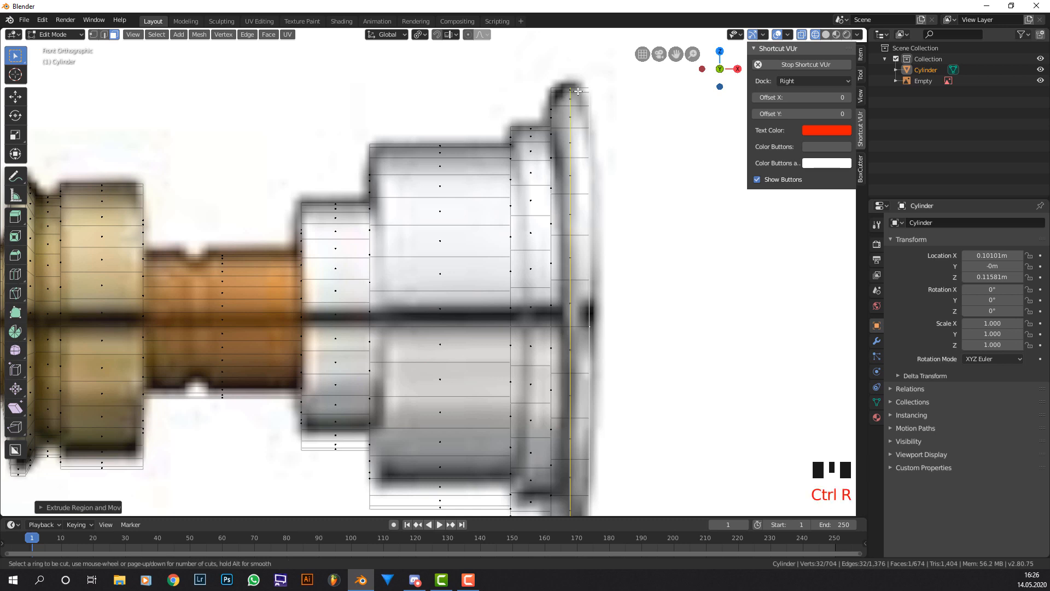
left_click(578, 91)
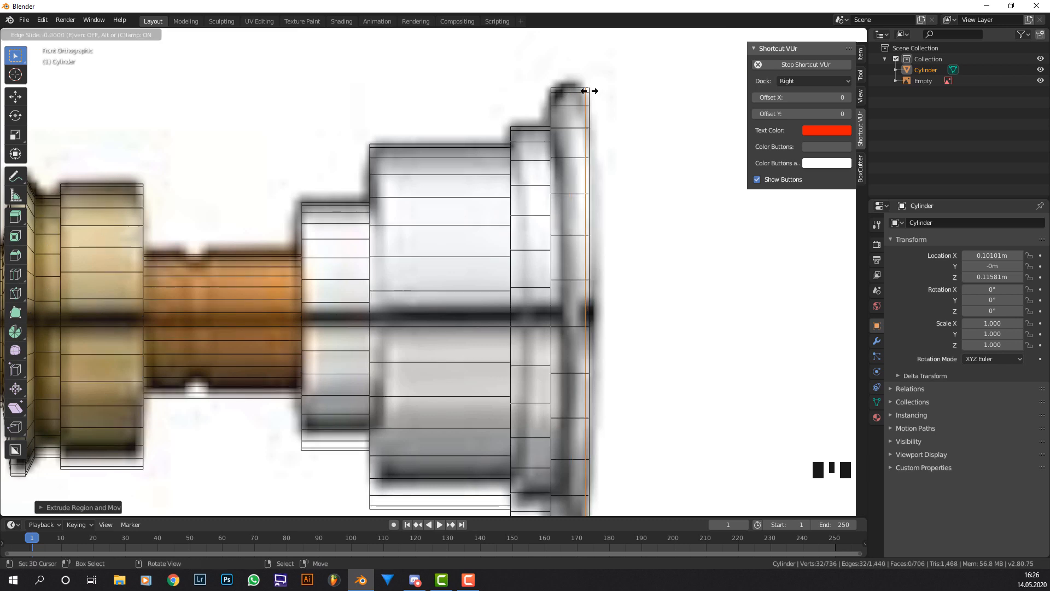
left_click(609, 94)
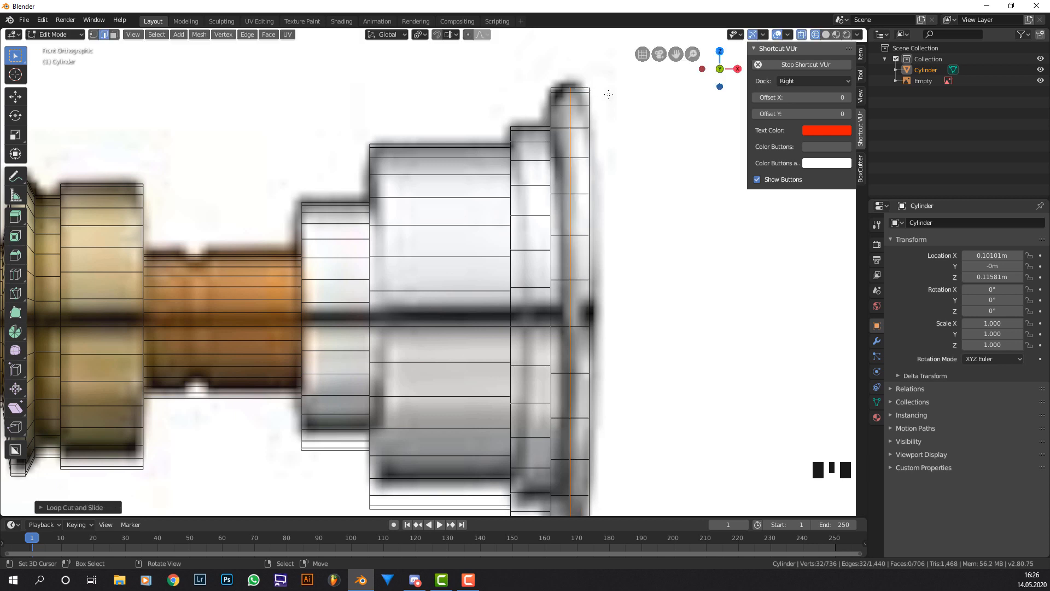
key("s")
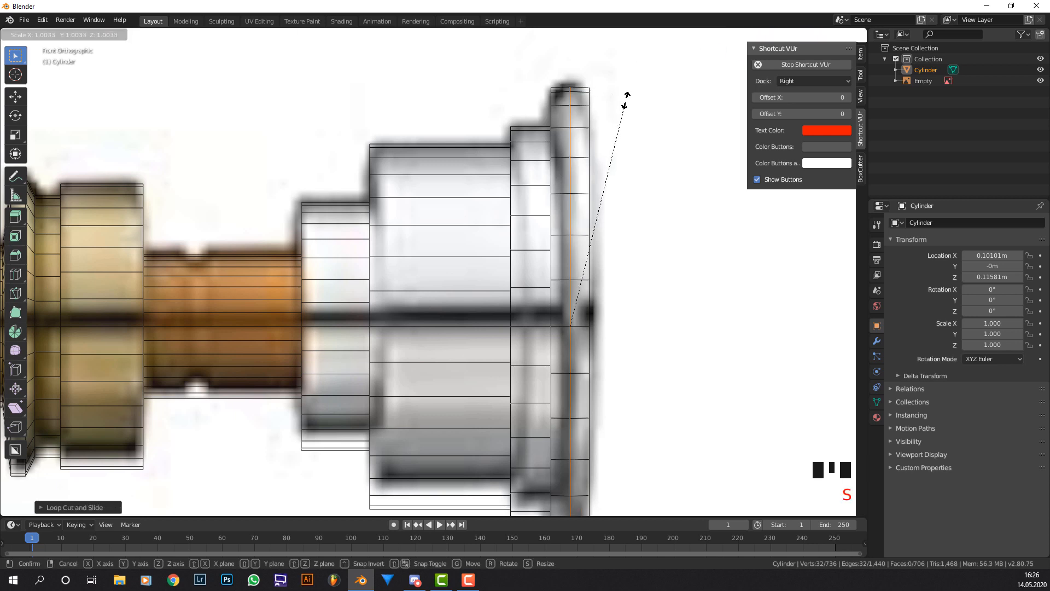
left_click(630, 96)
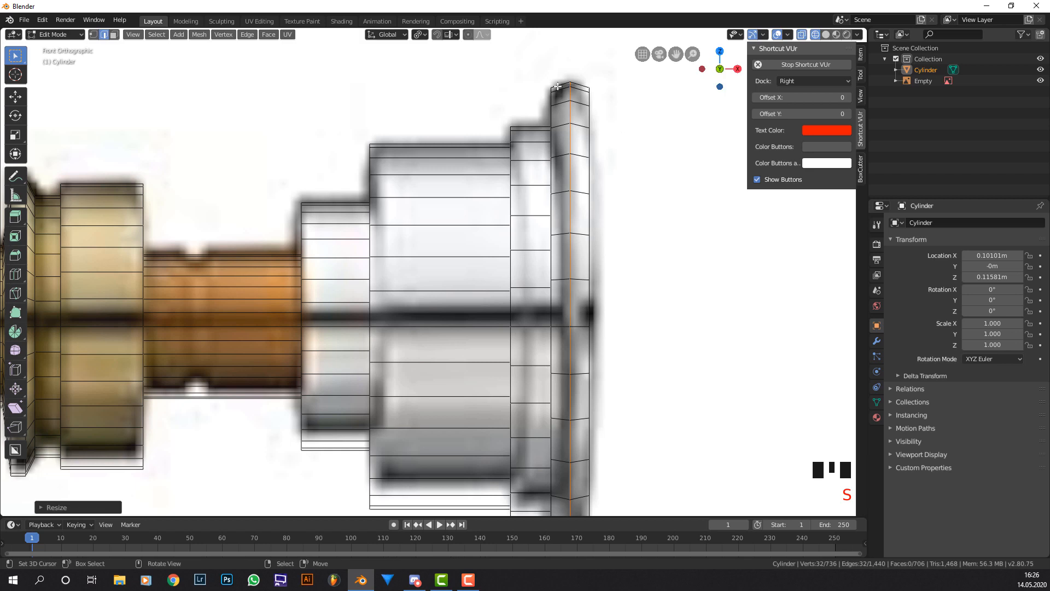
In face selection mode, select the black grip's end face beside the silver clamp section and extrude it about 0.65 m along that section.
key("Tab")
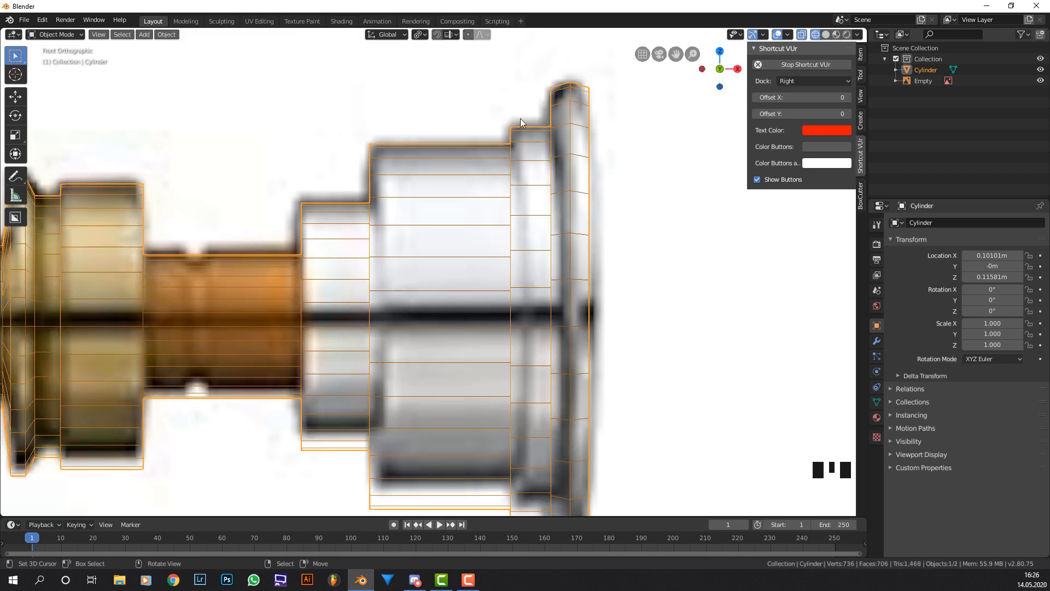
scroll(508, 171, "down", 2)
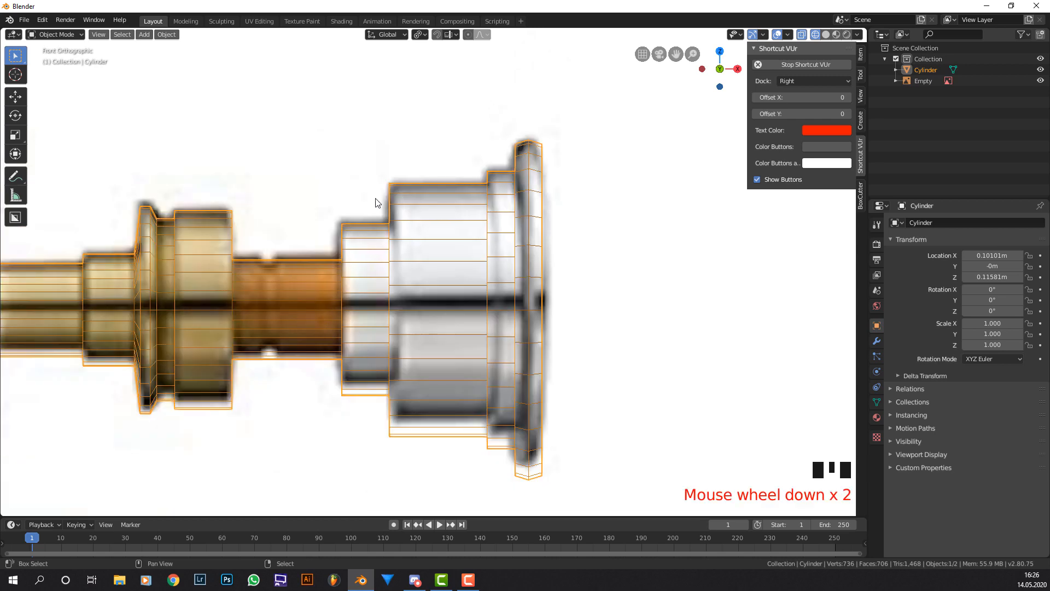
middle_click_drag(380, 199, 609, 192, "shift")
scroll(413, 206, "down", 2)
middle_click_drag(414, 210, 589, 197, "shift")
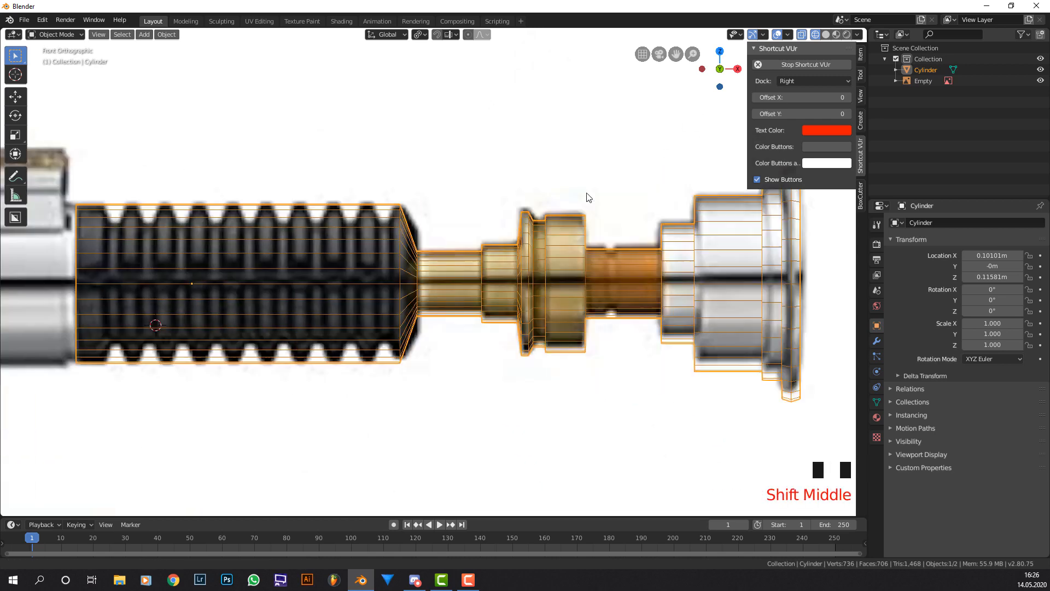
scroll(454, 197, "down", 2)
middle_click_drag(455, 197, 536, 188, "shift")
scroll(447, 211, "up", 1)
scroll(448, 211, "up", 4)
key("Tab")
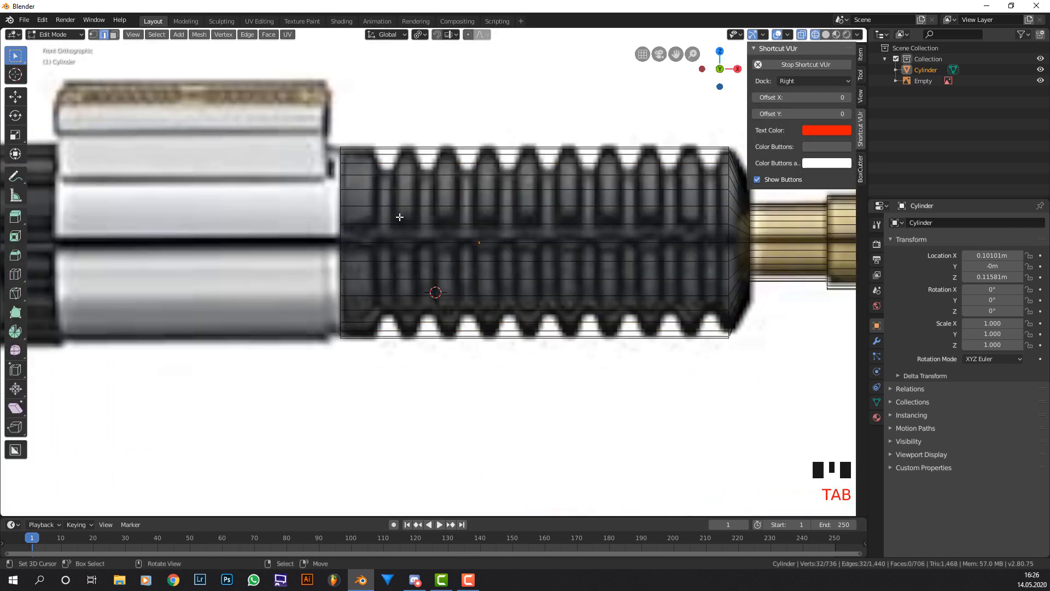
left_click(113, 34)
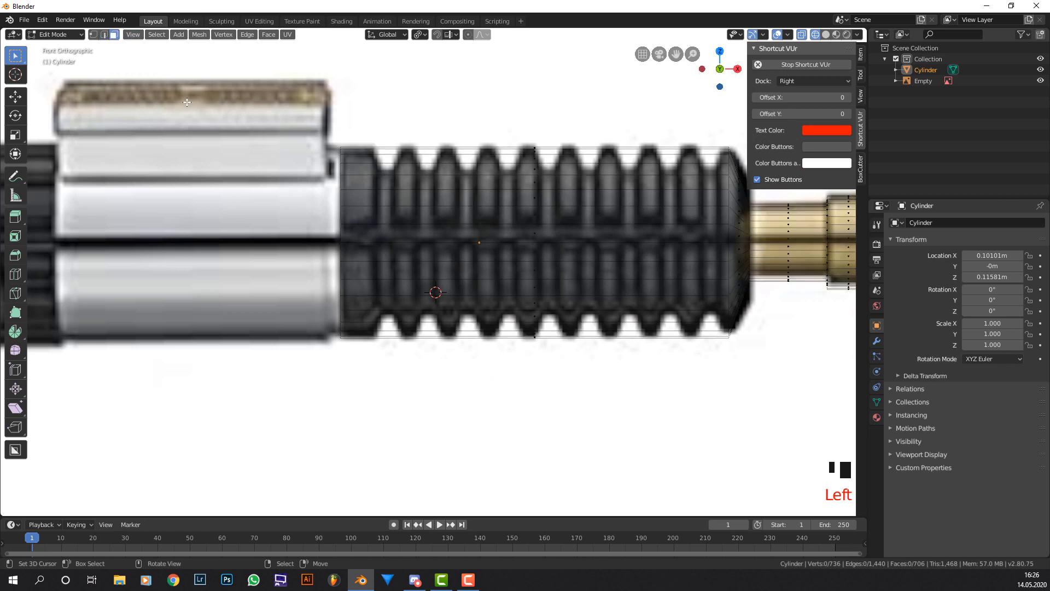
right_click(337, 234)
scroll(336, 212, "down", 1)
middle_click_drag(337, 213, 449, 206, "shift")
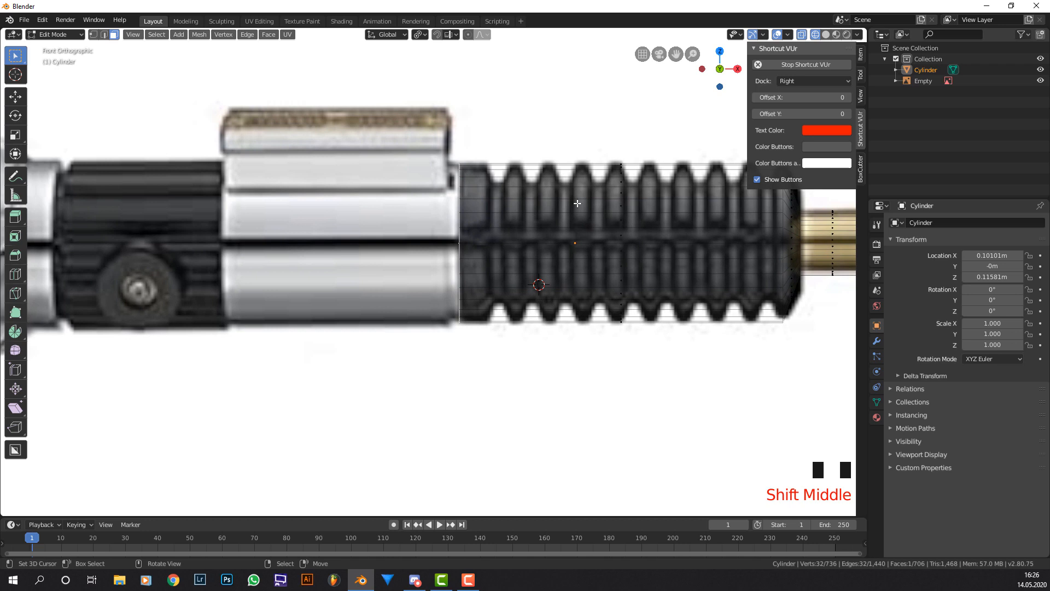
key("e")
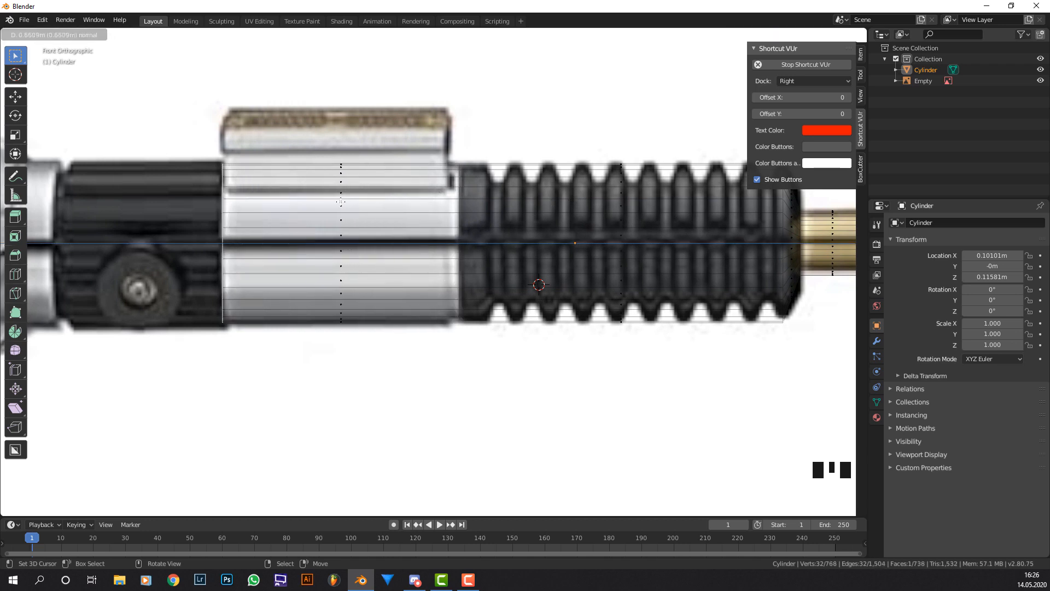
left_click(341, 201)
Extrude the end face along the black ribbed section with the round knob, stopping at the narrow groove.
middle_click_drag(180, 199, 426, 197, "shift")
scroll(495, 194, "up", 2)
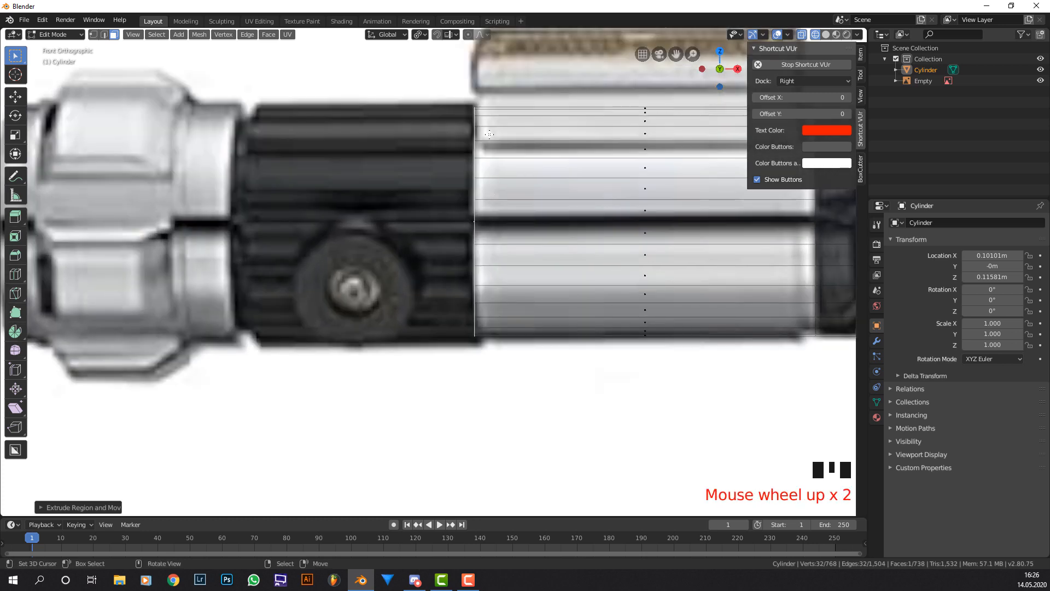
key("e")
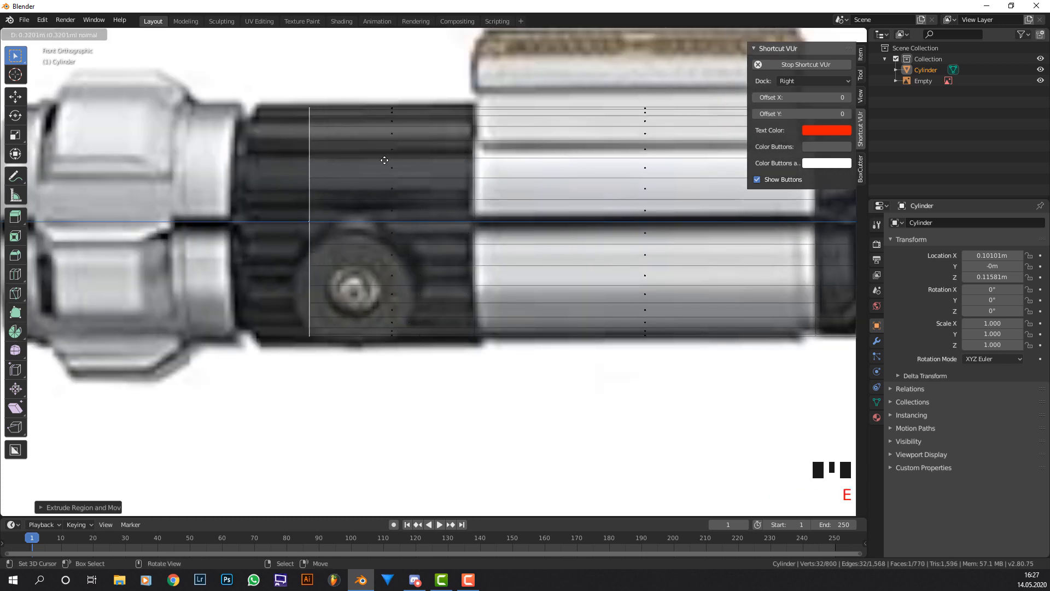
left_click(332, 151)
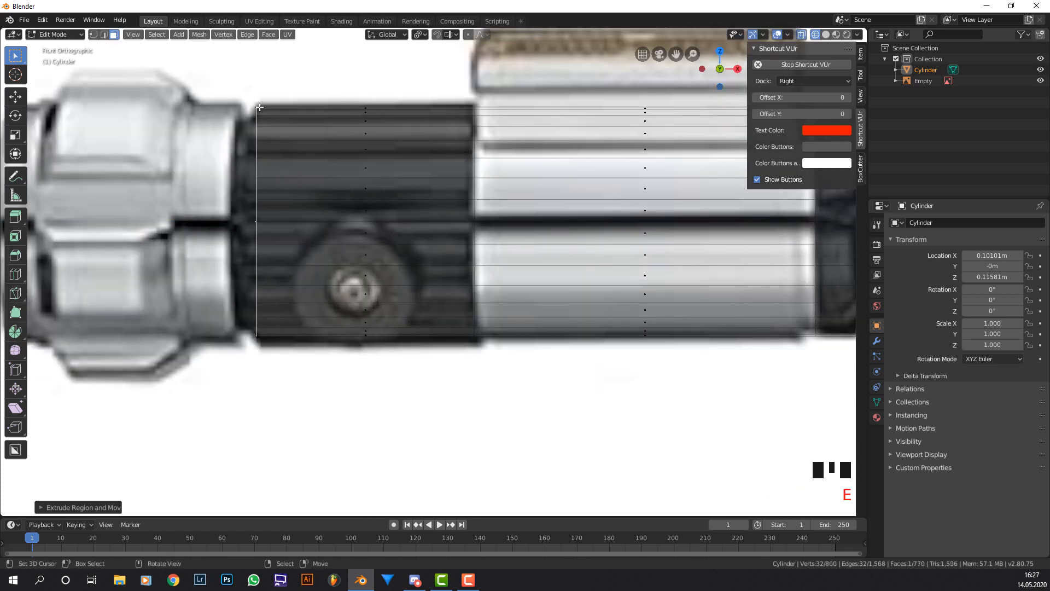
Extrude the end face about 0.03 m across the narrow dark groove, and extrude again along the silver end piece to the hilt's end.
scroll(233, 111, "up", 1, "shift")
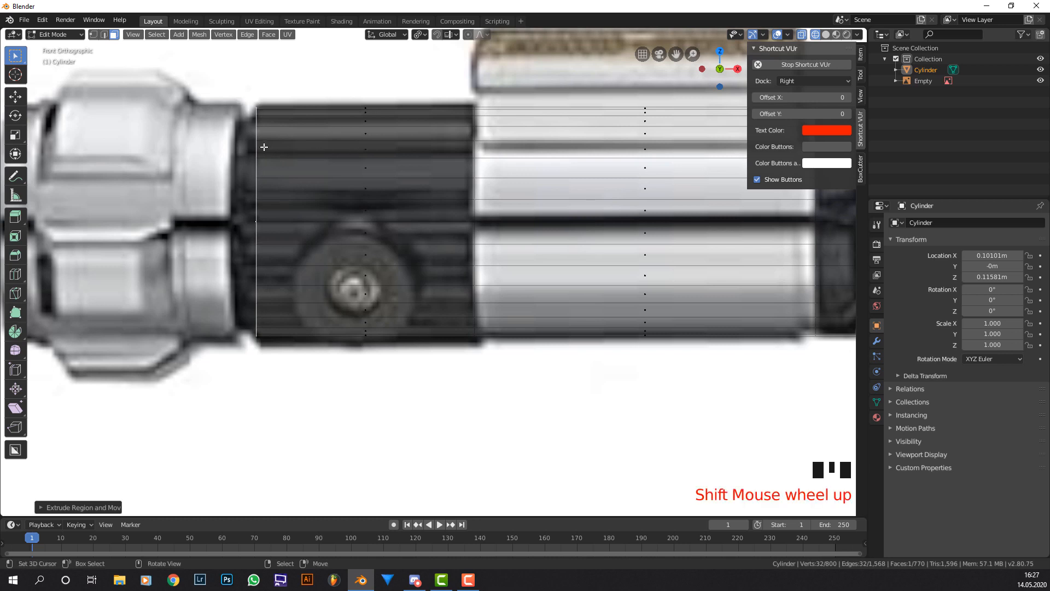
middle_click_drag(264, 147, 410, 159, "shift")
scroll(421, 162, "up", 2)
scroll(479, 200, "down", 1, "shift")
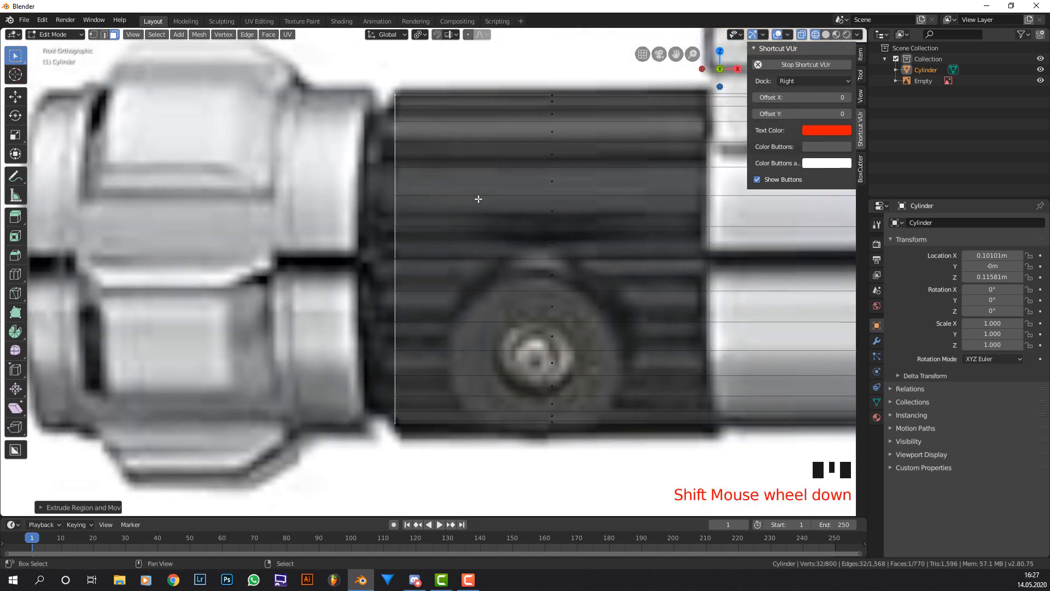
scroll(574, 186, "up", 1, "shift")
key("e")
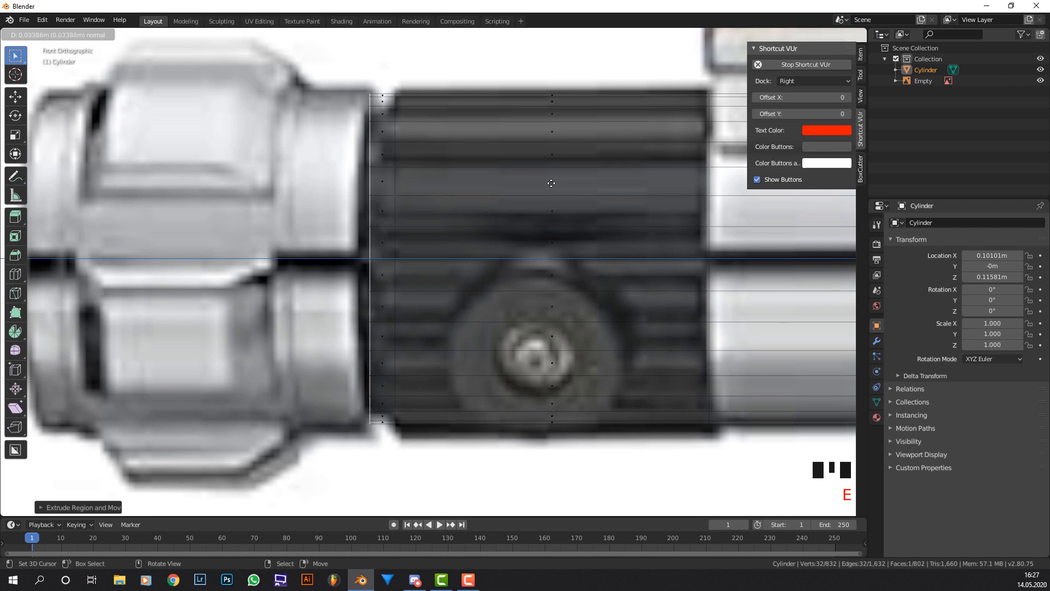
left_click(556, 188)
key("e")
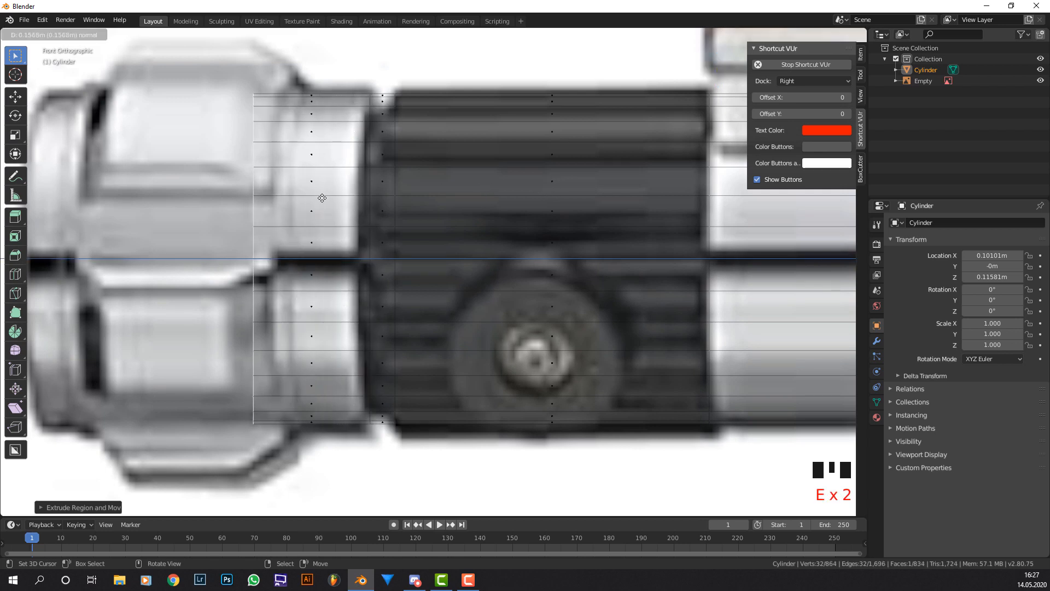
left_click(228, 203)
Examine the extruded hilt profile against the reference image, especially around the orange section, and return to front view.
scroll(375, 220, "down", 4)
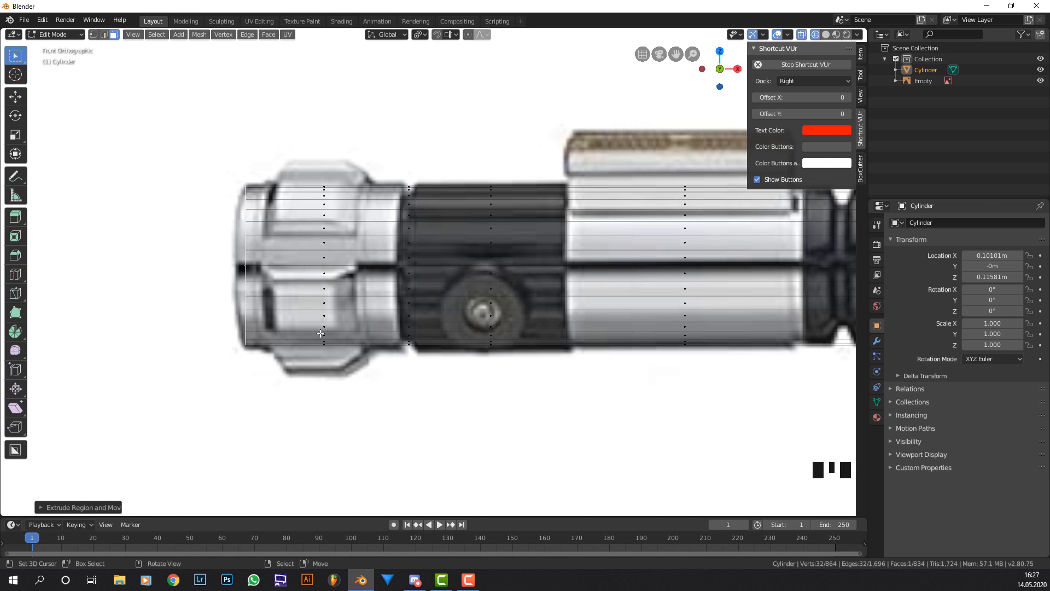
middle_click_drag(615, 285, 484, 286, "shift")
scroll(660, 261, "down", 2)
middle_click_drag(659, 261, 526, 279, "shift")
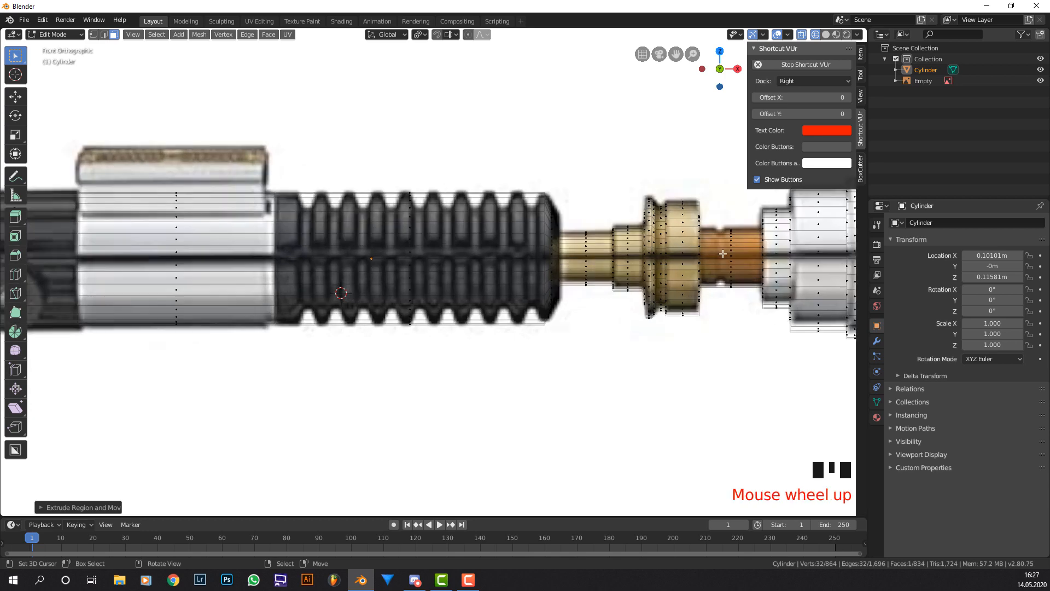
middle_click_drag(735, 273, 508, 285, "shift")
scroll(516, 288, "up", 6)
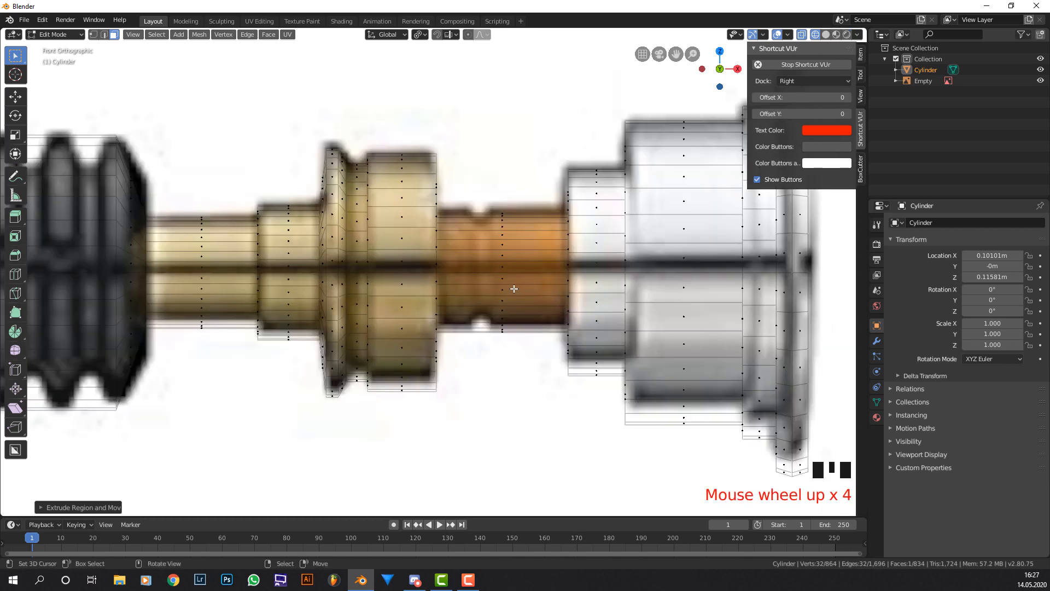
middle_click_drag(581, 293, 461, 277, "shift")
scroll(462, 276, "up", 1)
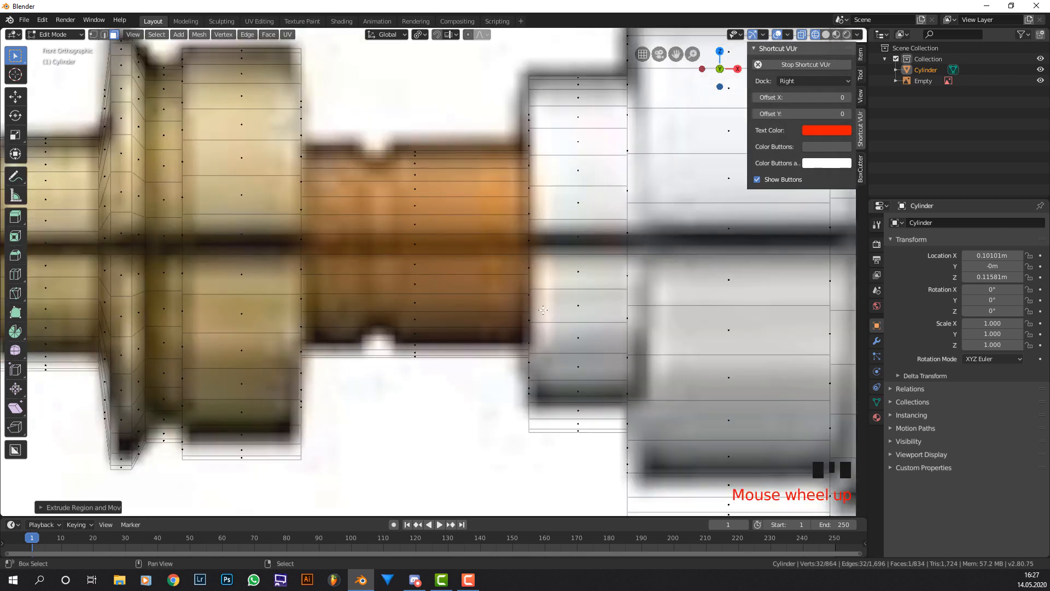
middle_click_drag(631, 297, 534, 276, "shift")
middle_click_drag(601, 288, 555, 306, "shift")
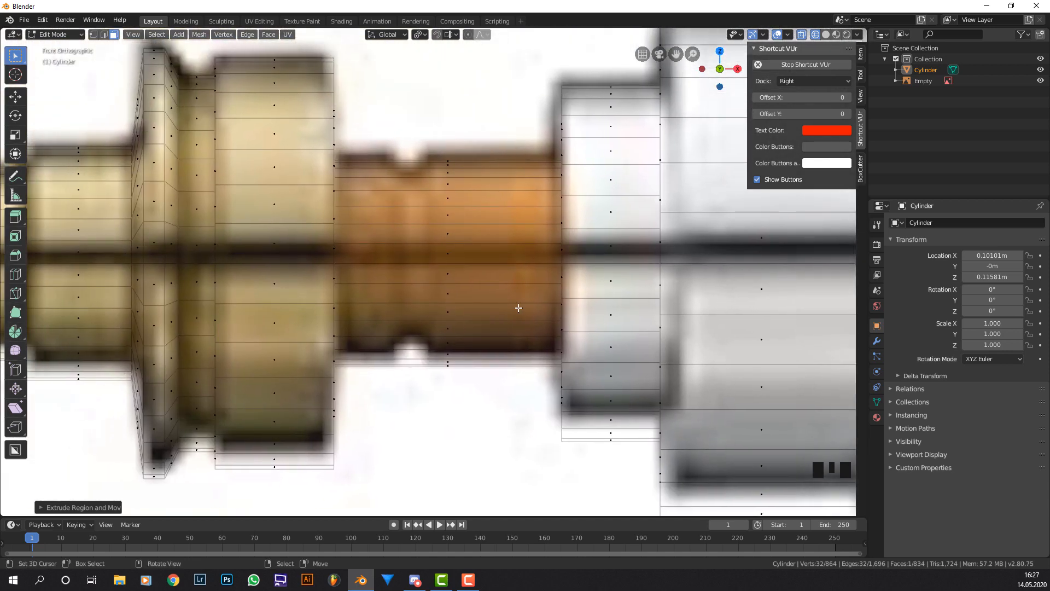
middle_click_drag(498, 290, 465, 280)
key("KP_1")
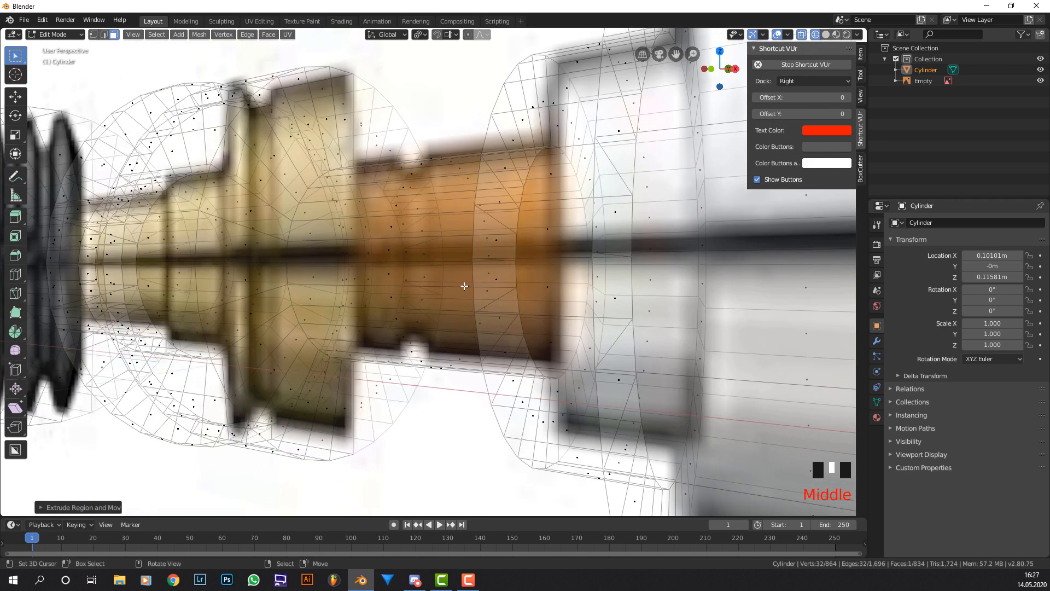
key("KP_1")
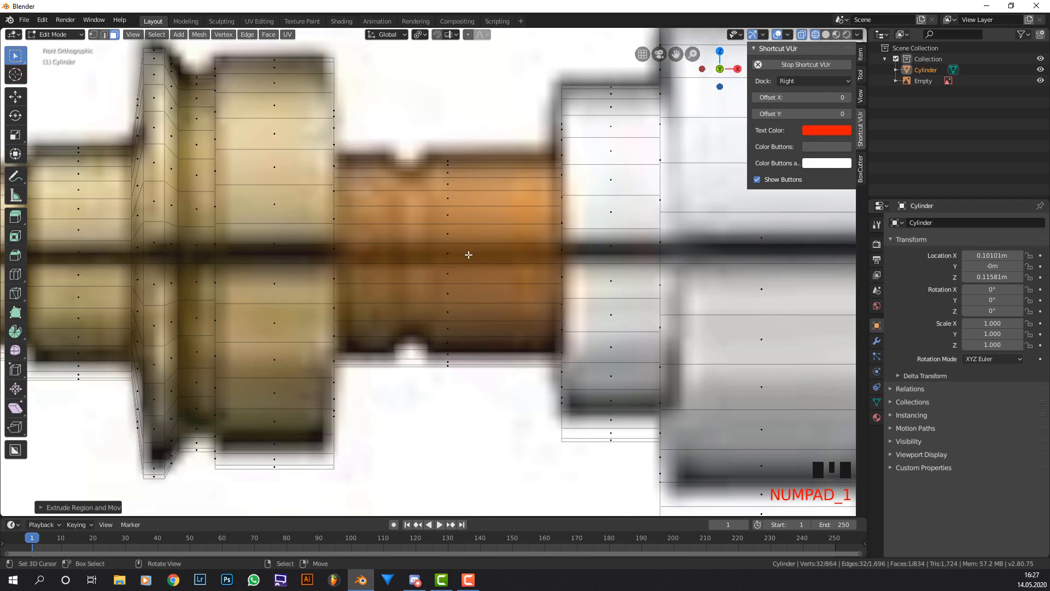
Cut two edge loops around the orange section, one at each edge of its narrow groove, and switch to face selection.
key("ctrl+r")
left_click(455, 174)
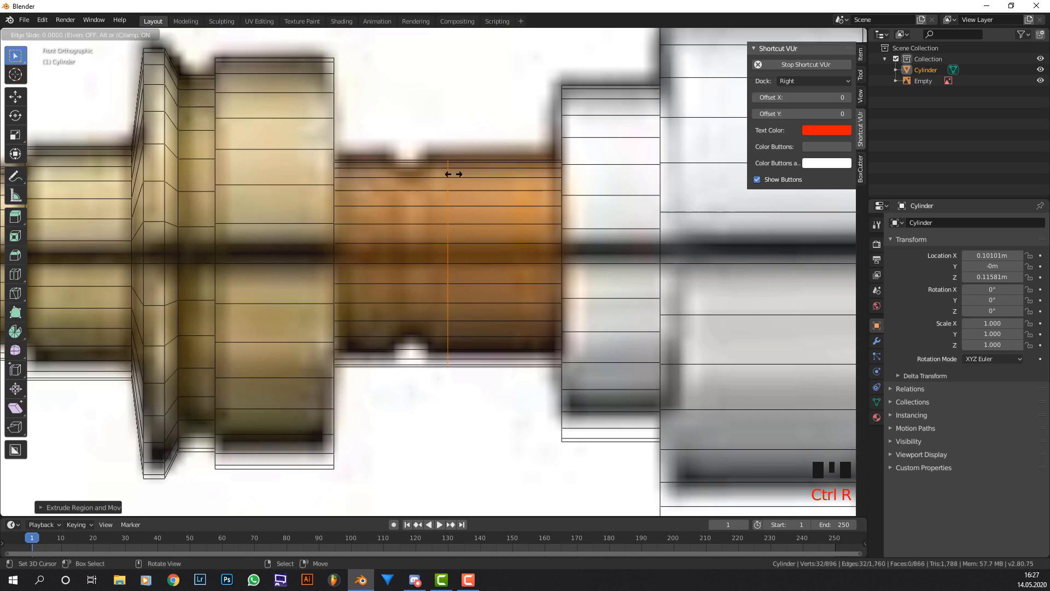
left_click(399, 185)
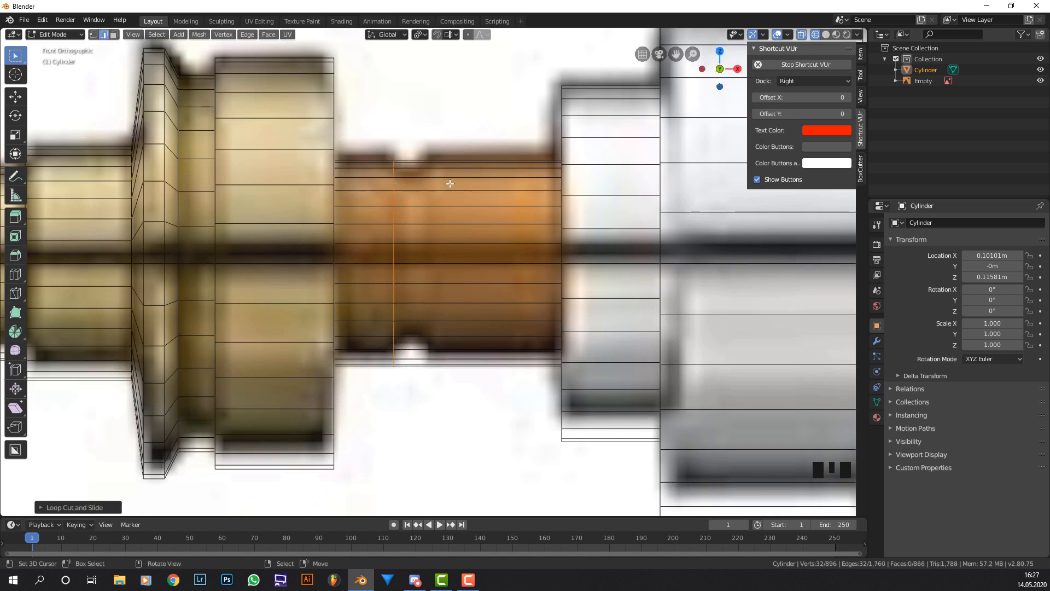
key("ctrl+r")
left_click(443, 181)
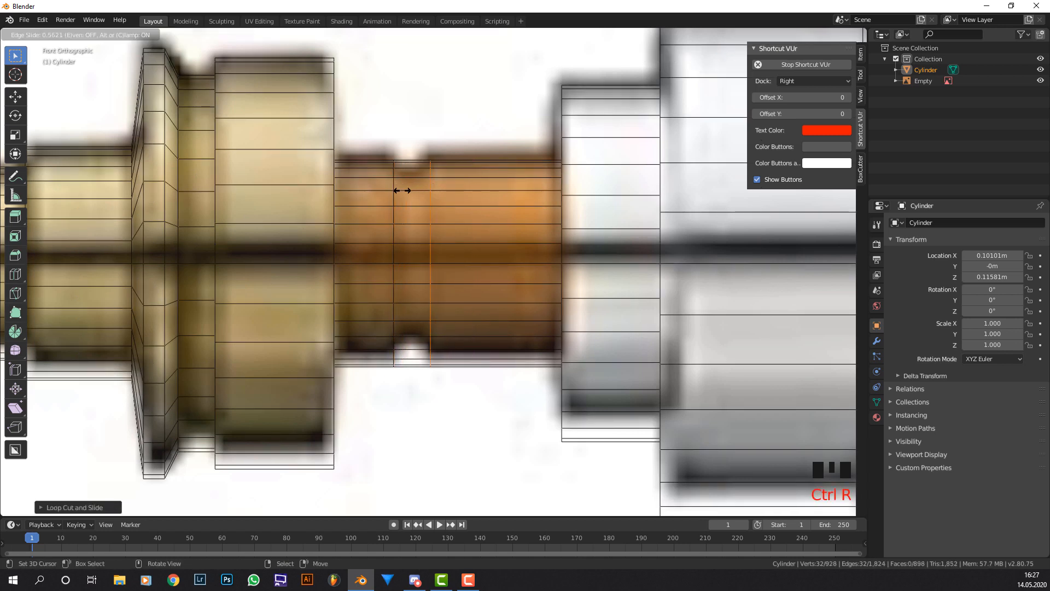
left_click(400, 191)
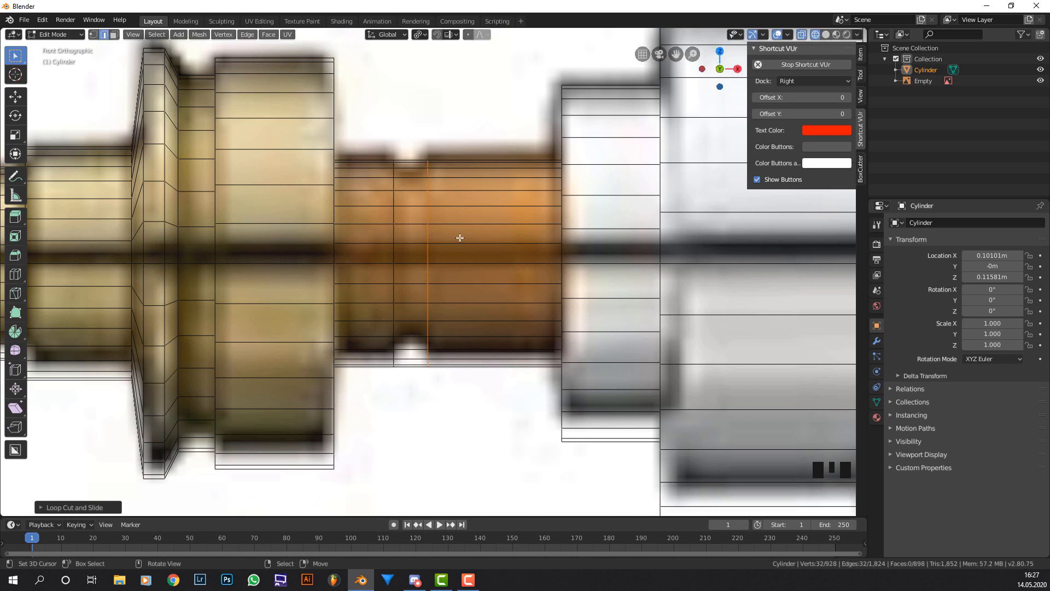
left_click(131, 51)
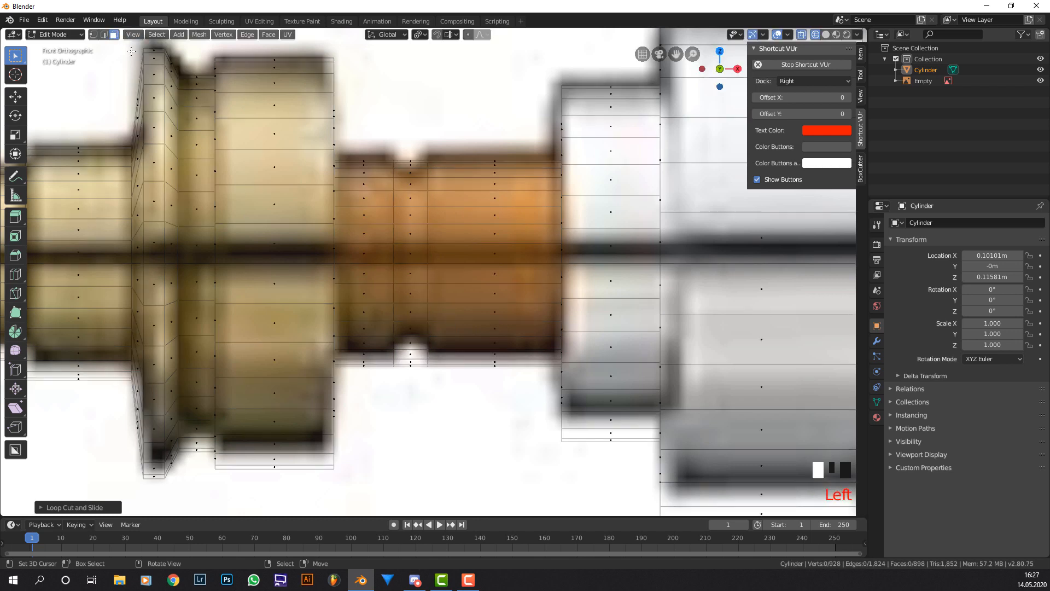
Try loop selection on the neighbouring face rings of the orange section, one ring at a time.
right_click(408, 157, "alt")
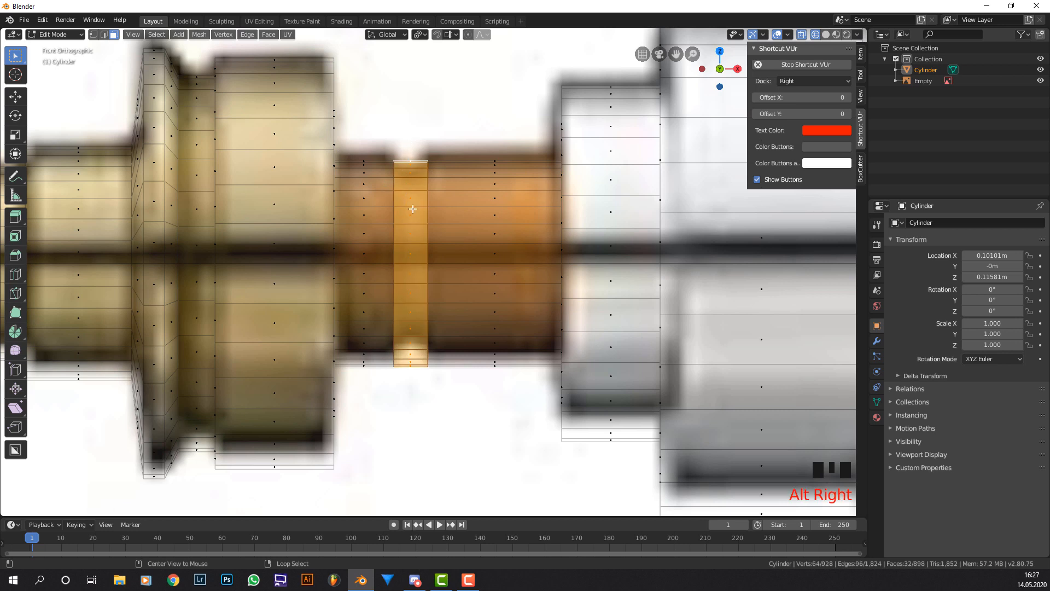
right_click(461, 202, "alt")
right_click(461, 201, "alt")
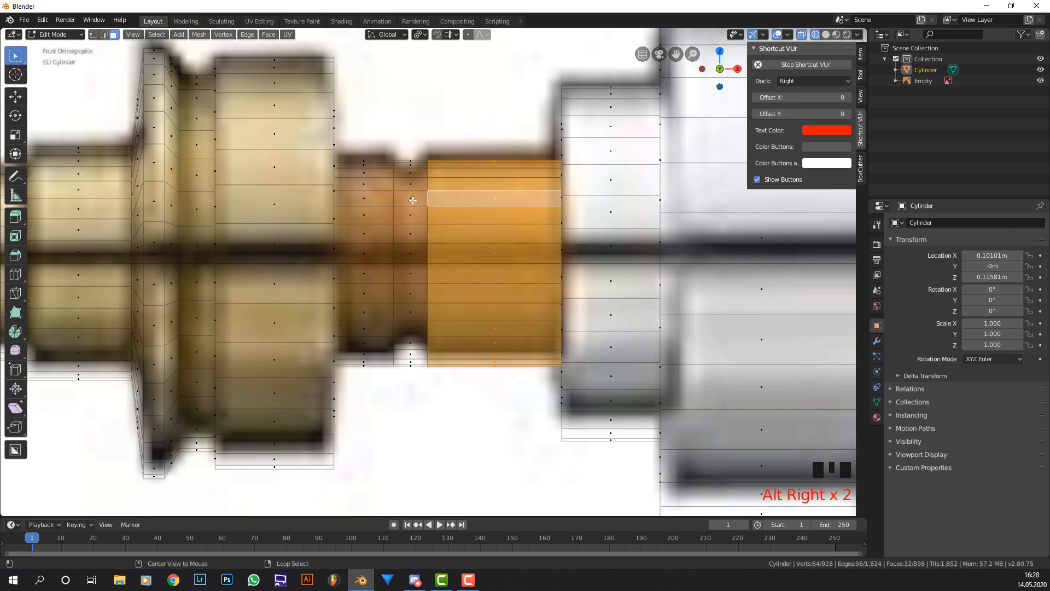
right_click(414, 201, "alt")
right_click(384, 201, "alt")
right_click(417, 202, "alt")
right_click(446, 204, "alt")
right_click(419, 206, "alt")
right_click(383, 205, "alt")
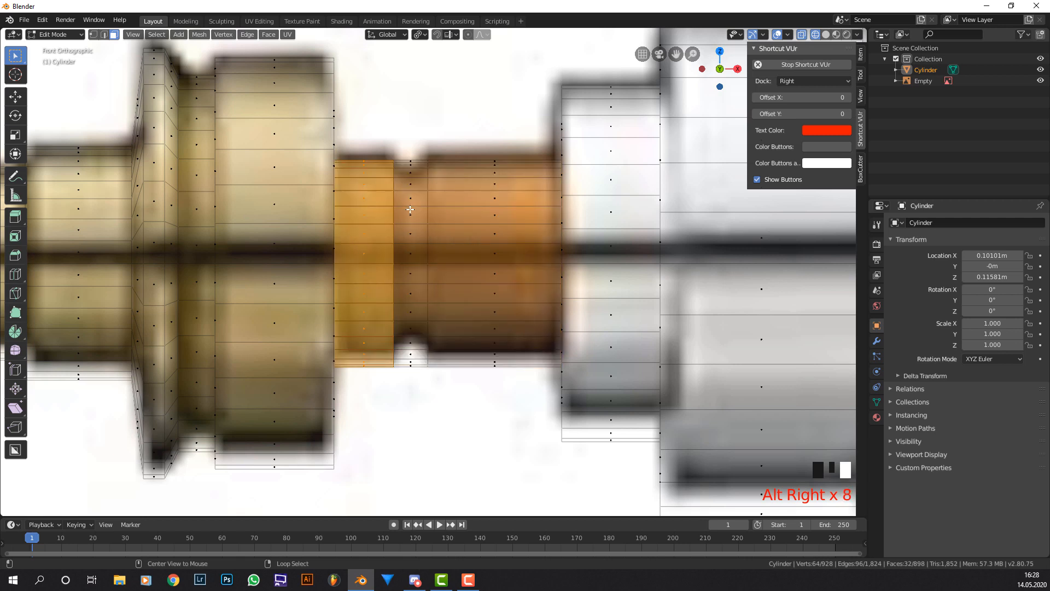
right_click(418, 207, "alt")
right_click(437, 208, "alt")
Loop-select the narrow face ring at the orange section's groove, extrude it and scale it inward to about 0.94, excluding the X axis.
right_click(407, 211, "alt")
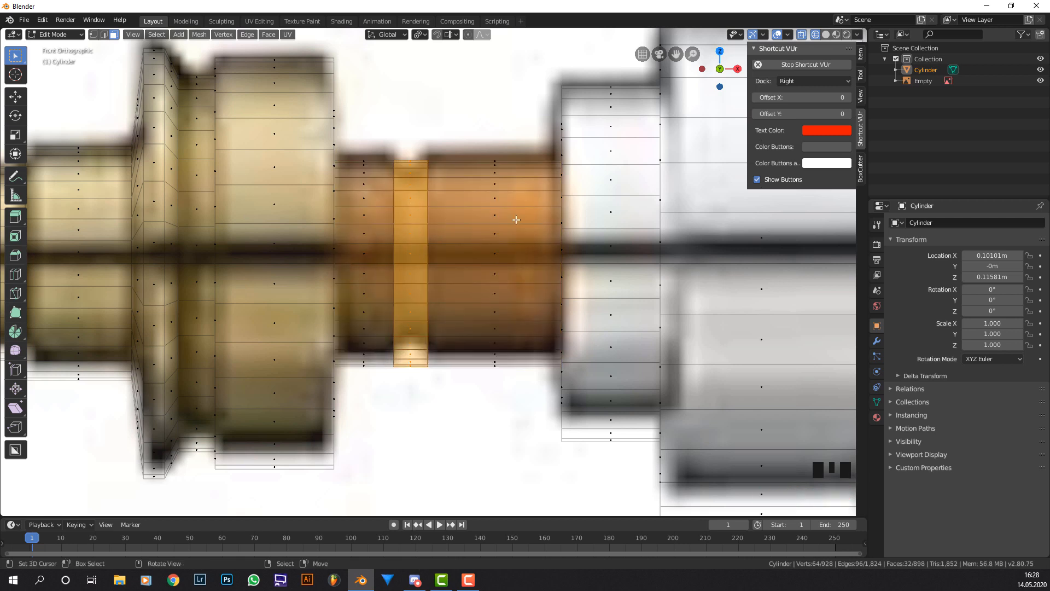
key("e")
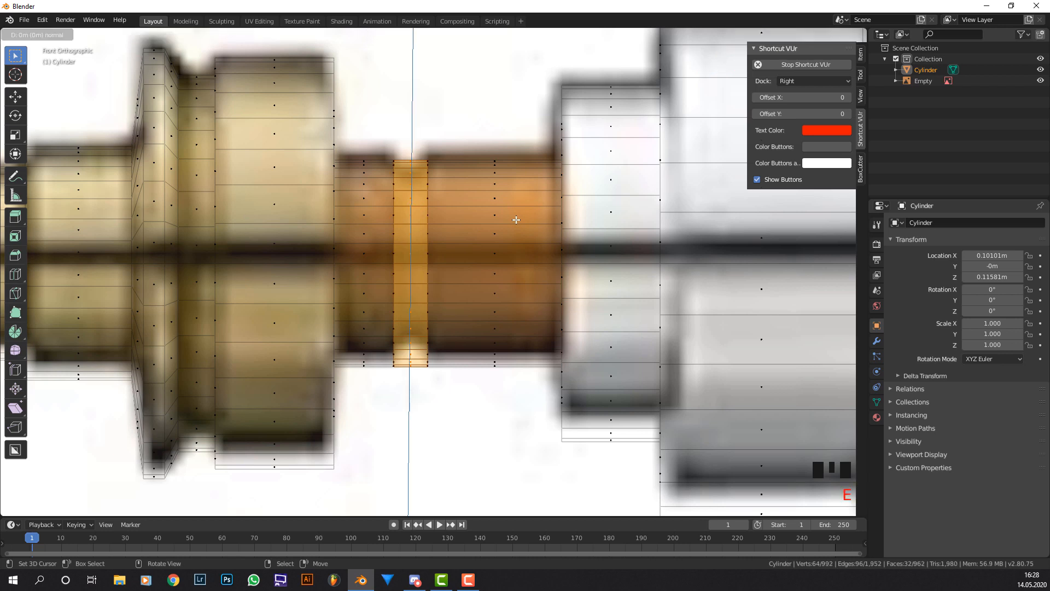
key("s")
key("shift+x")
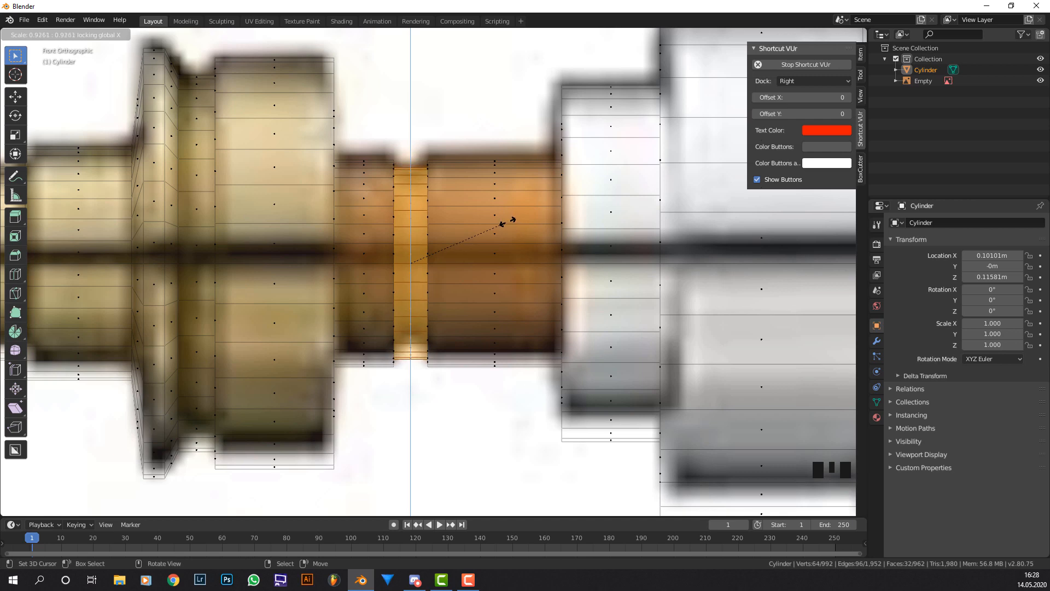
left_click(509, 221)
scroll(495, 223, "down", 3)
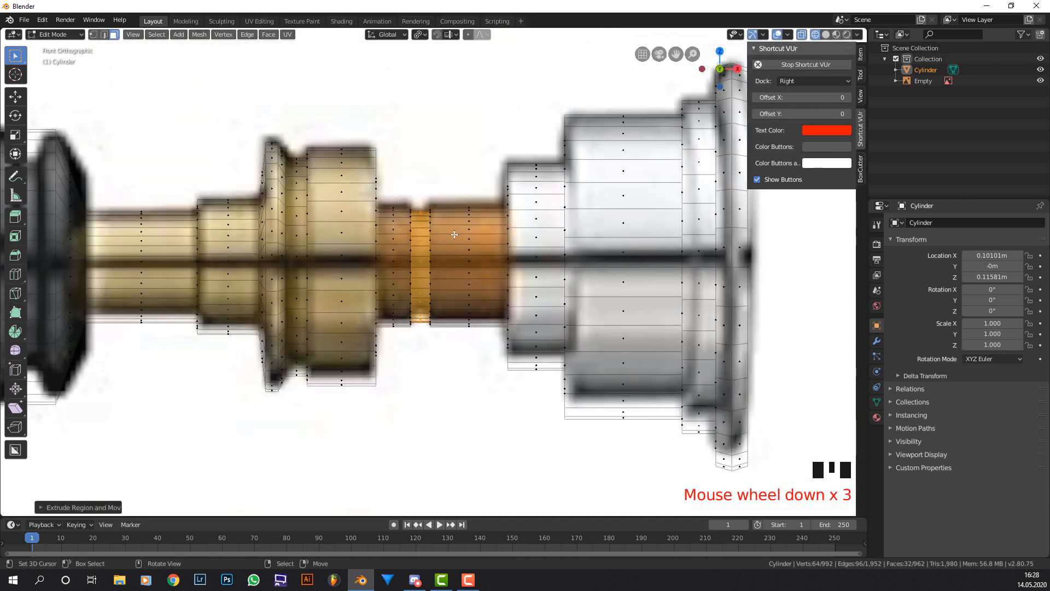
key("Tab")
key("Tab")
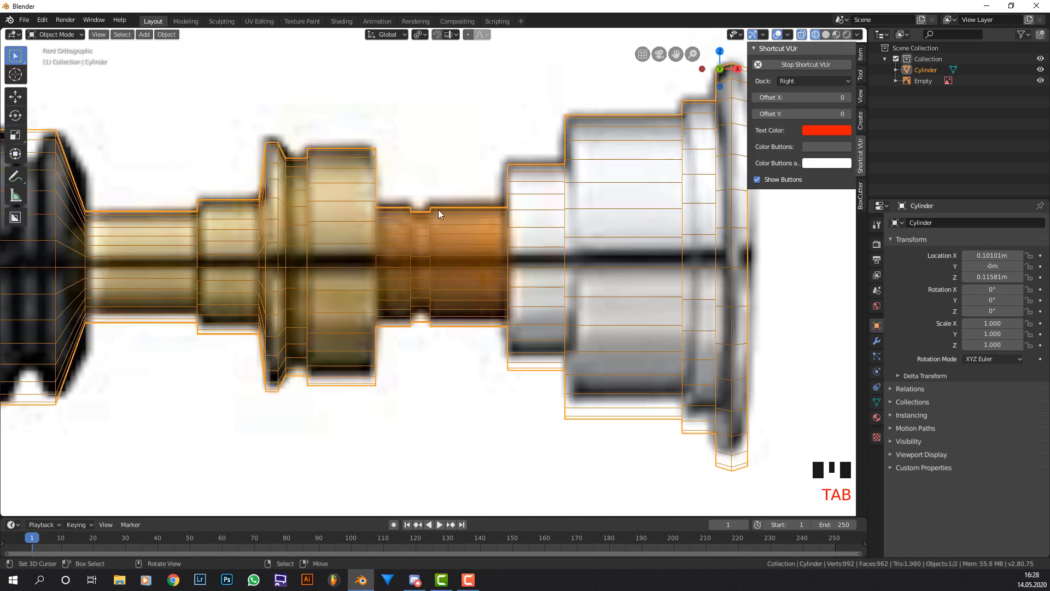
Add 9 evenly spaced loop cuts around the black ribbed grip section.
middle_click_drag(288, 248, 476, 235, "shift")
middle_click_drag(164, 241, 442, 241, "shift")
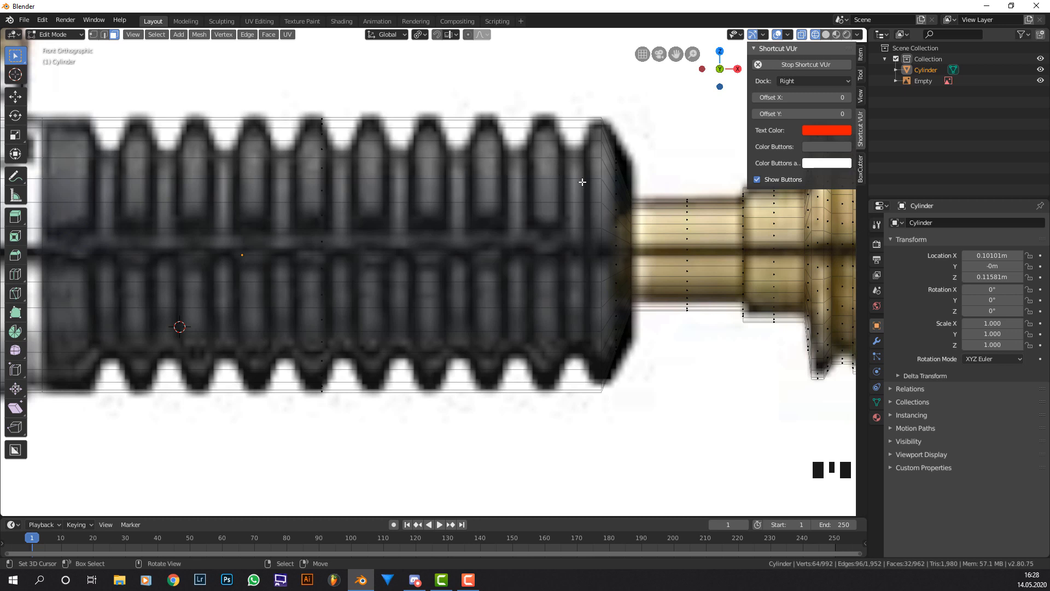
key("ctrl+r")
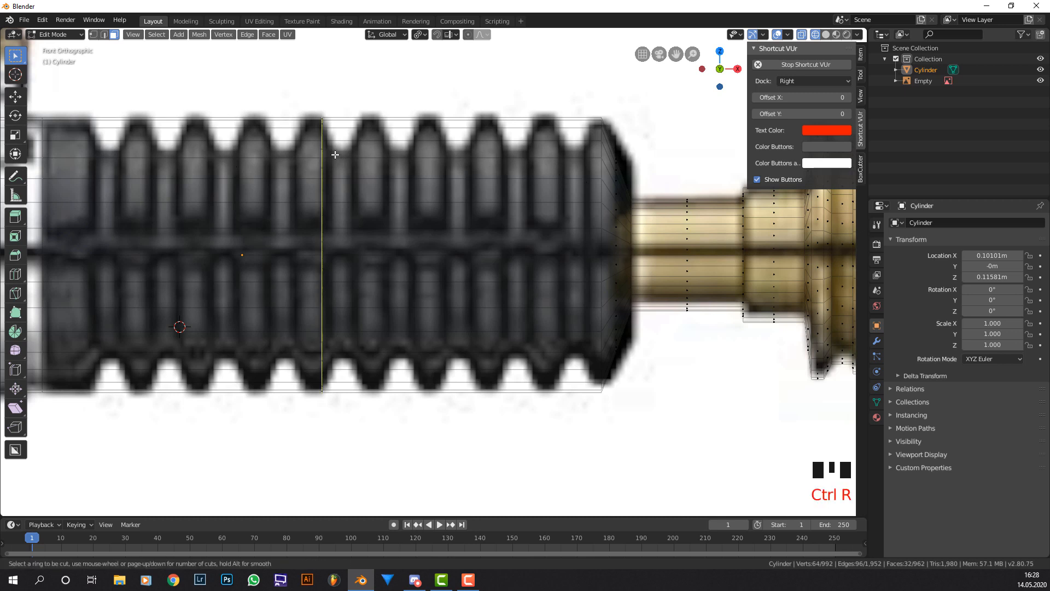
scroll(336, 154, "up", 6)
left_click(298, 218)
left_click(299, 219)
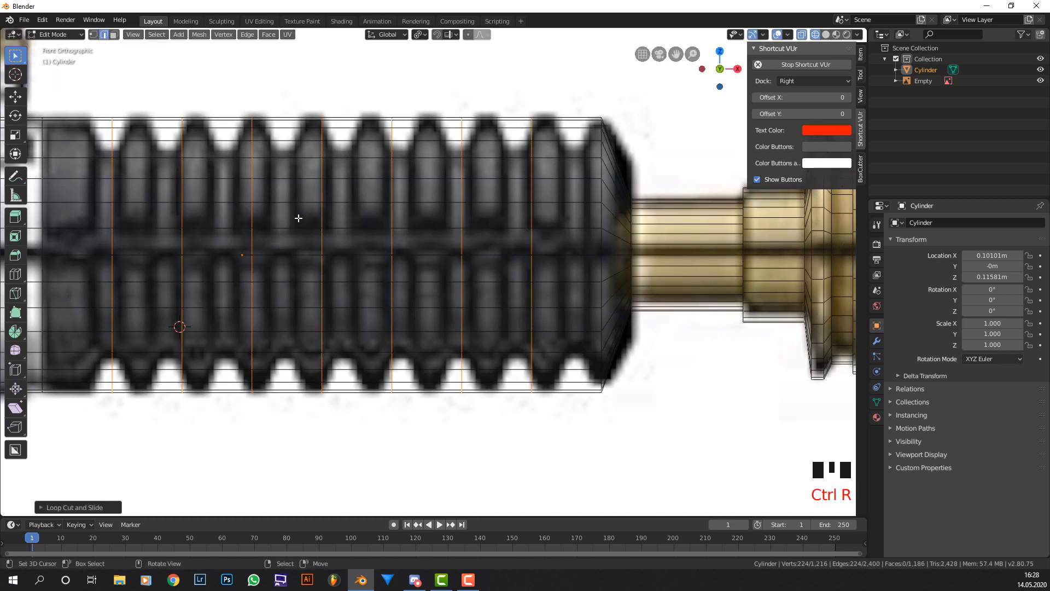
scroll(235, 342, "down", 1)
left_click(94, 508)
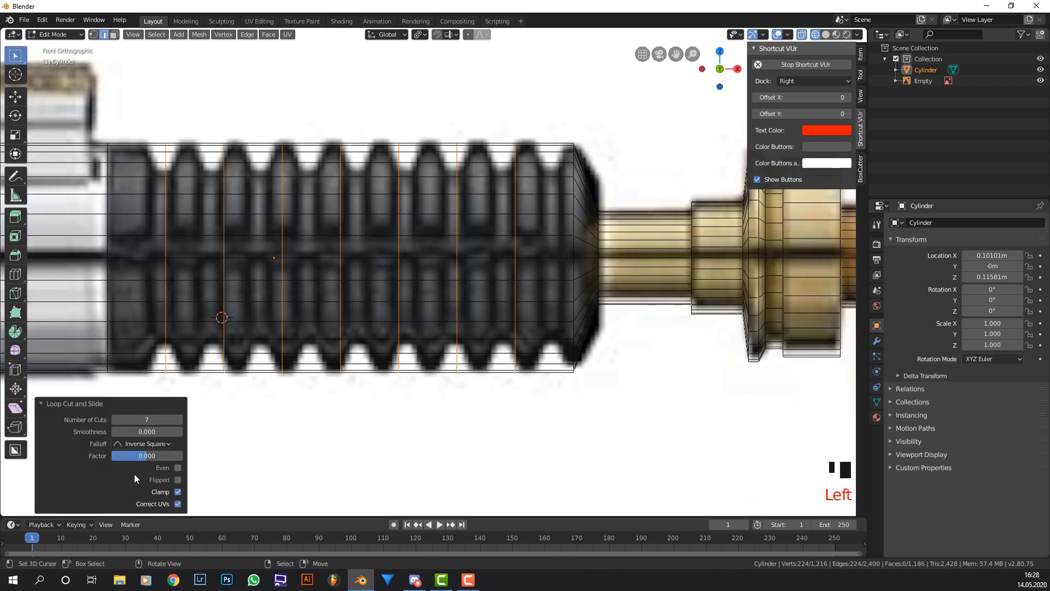
left_click(180, 419)
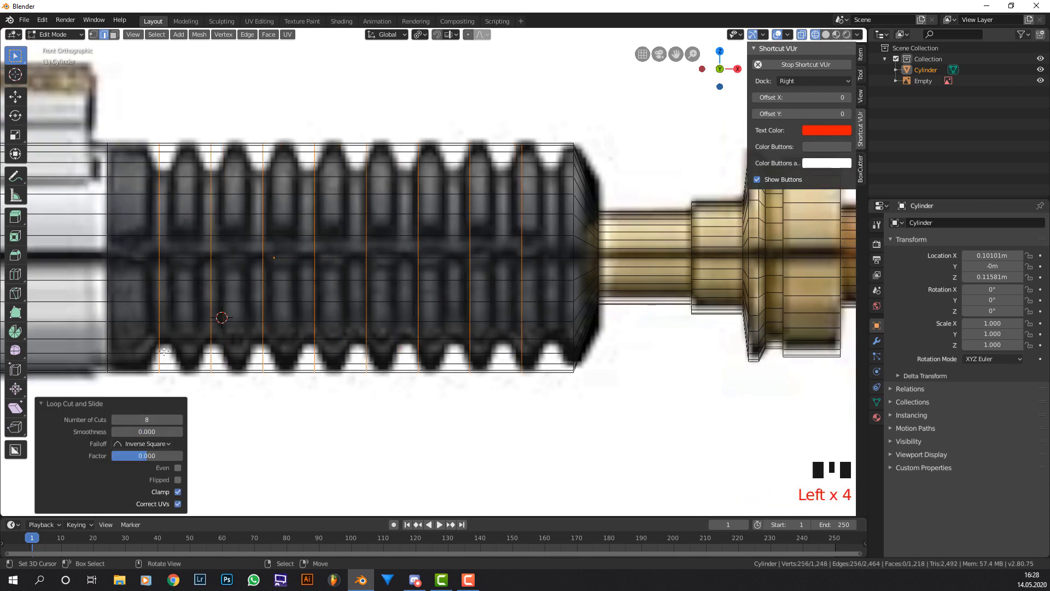
left_click(179, 419)
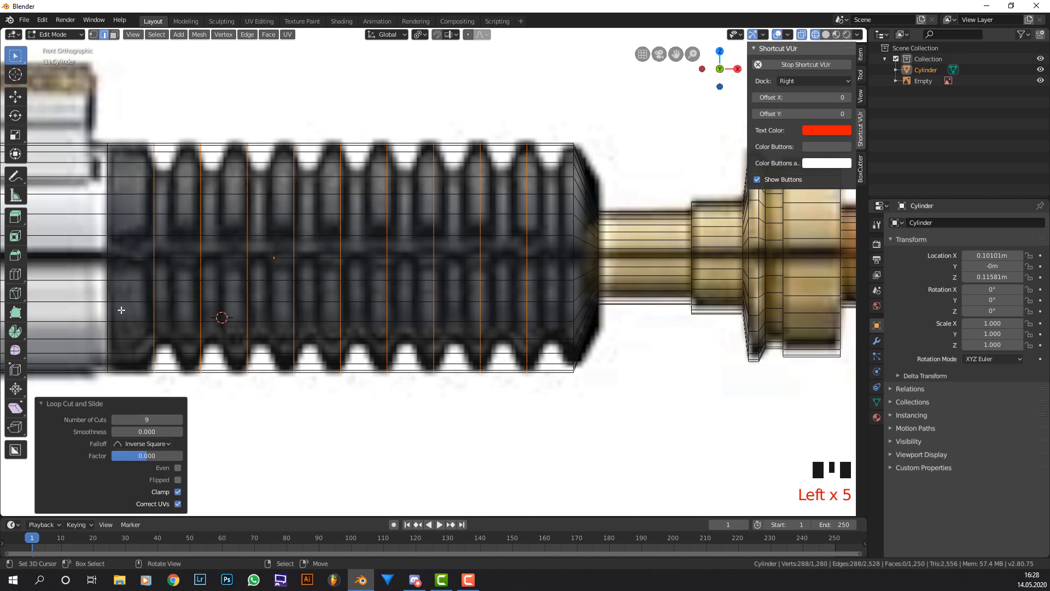
scroll(266, 273, "up", 1)
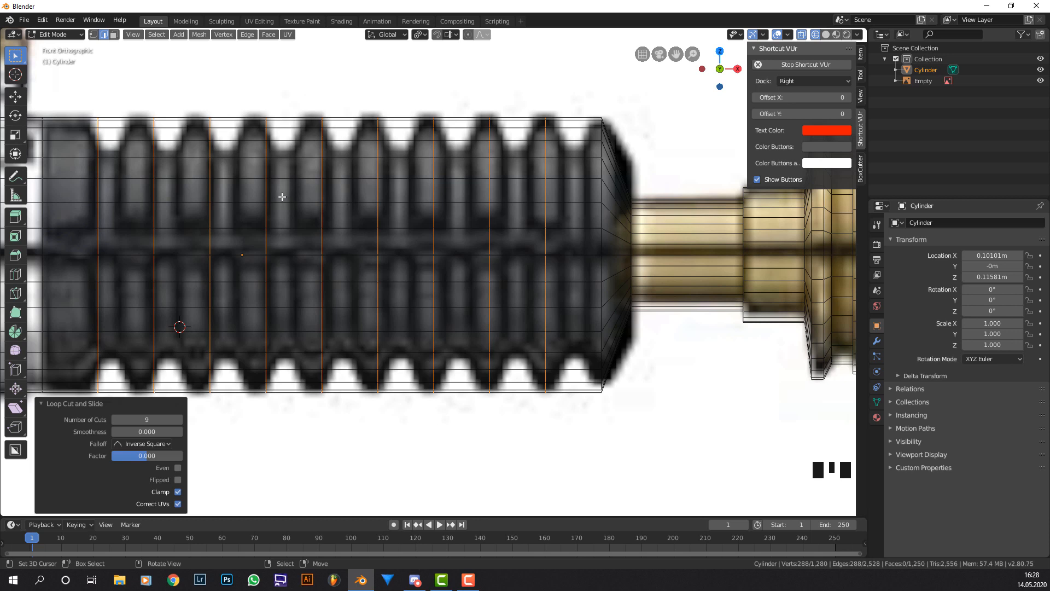
key("g")
key("x")
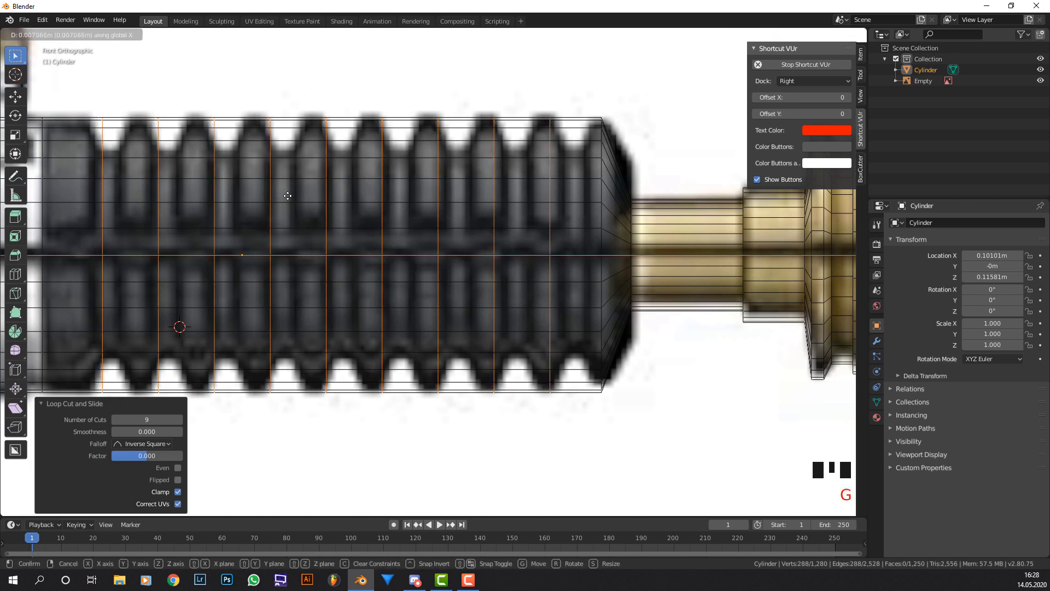
right_click(292, 168)
Move the nine edge loops of the black grip about 0.039 m along the X axis.
key("g")
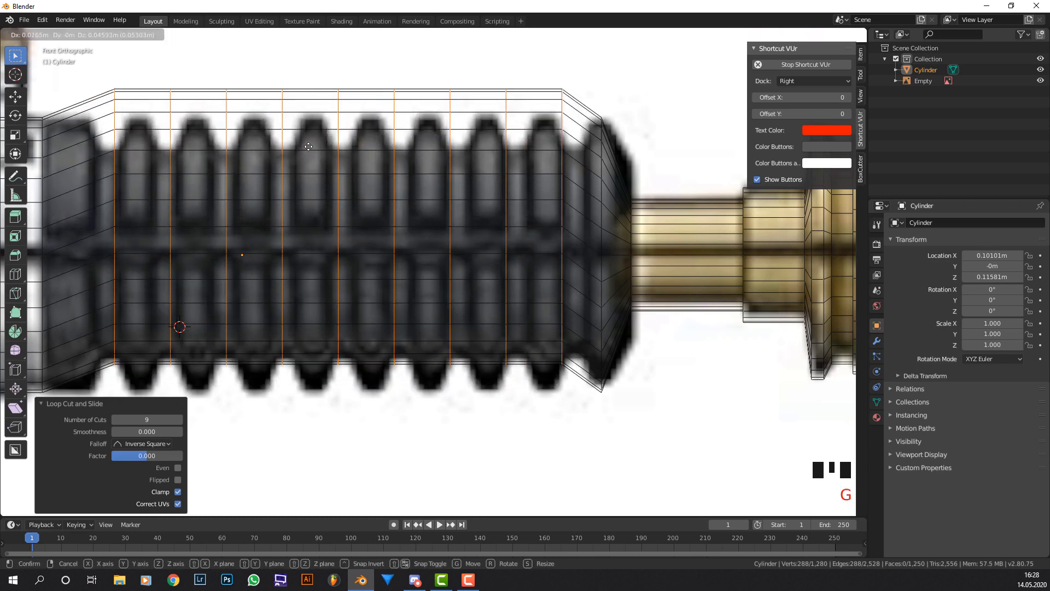
key("x")
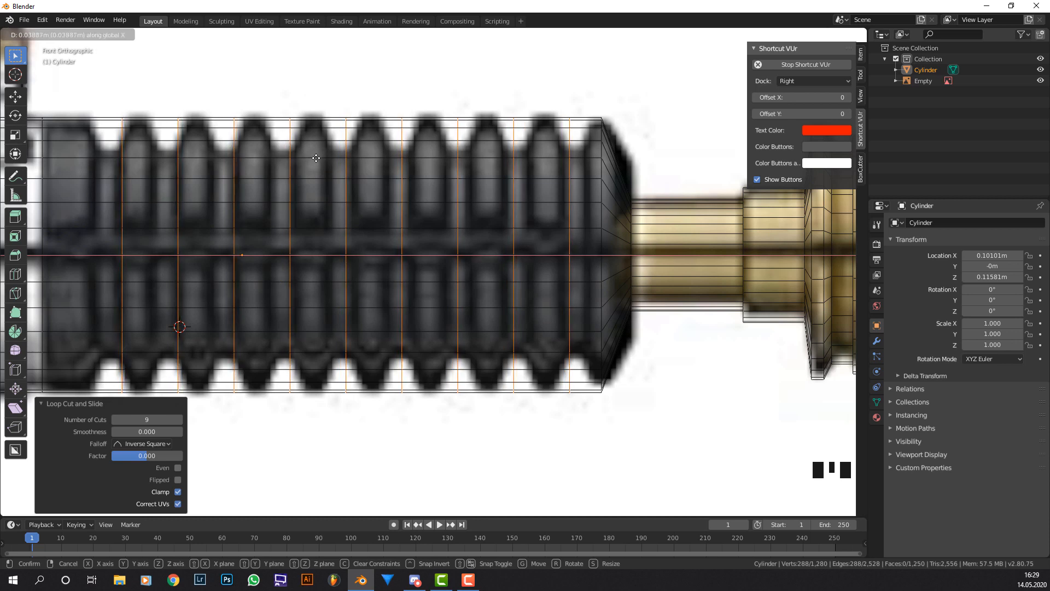
left_click(316, 158)
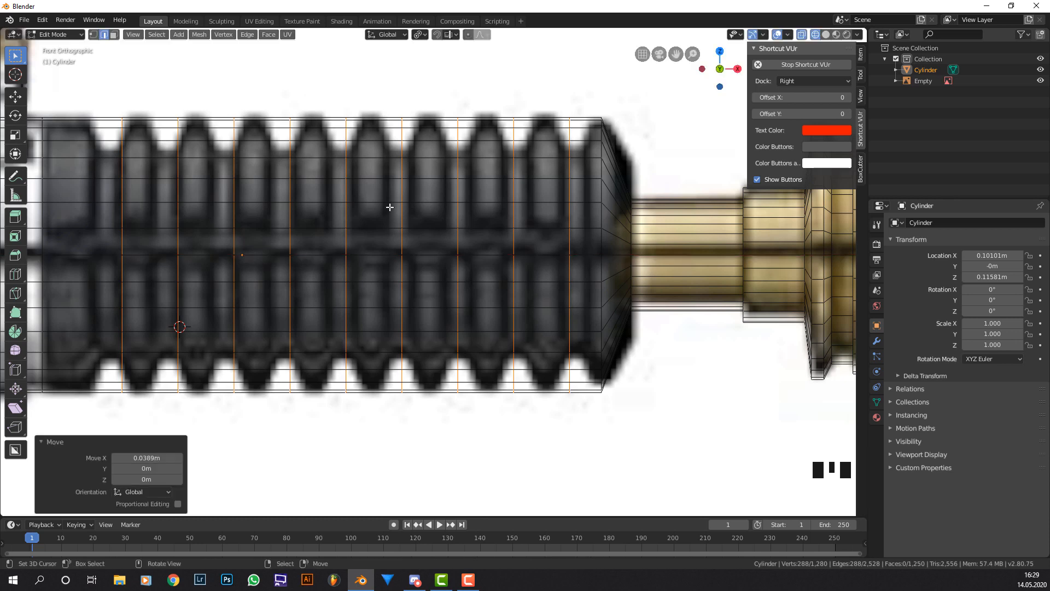
key("s")
key("x")
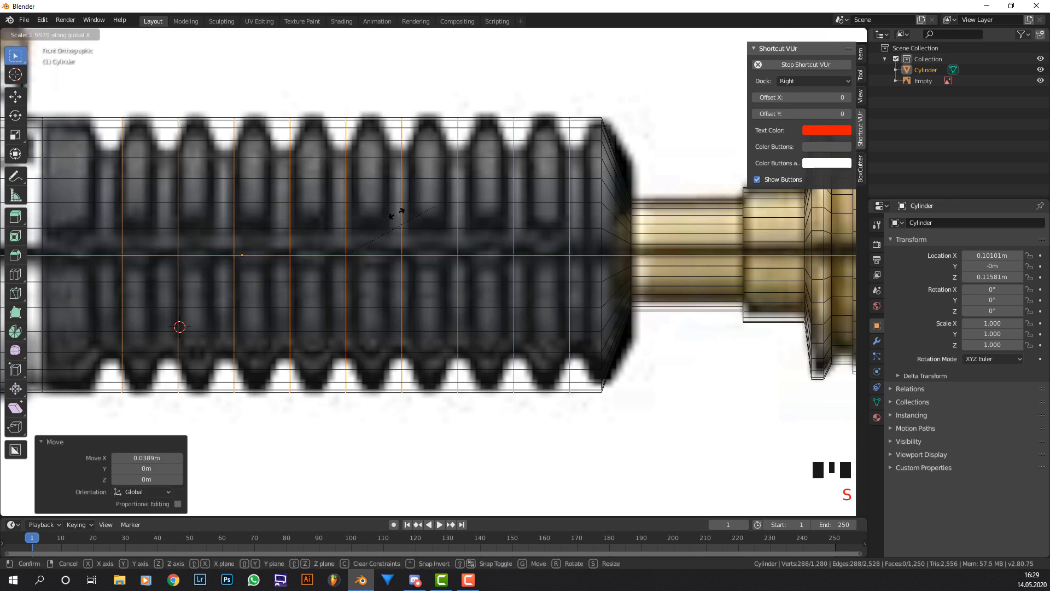
right_click(388, 239)
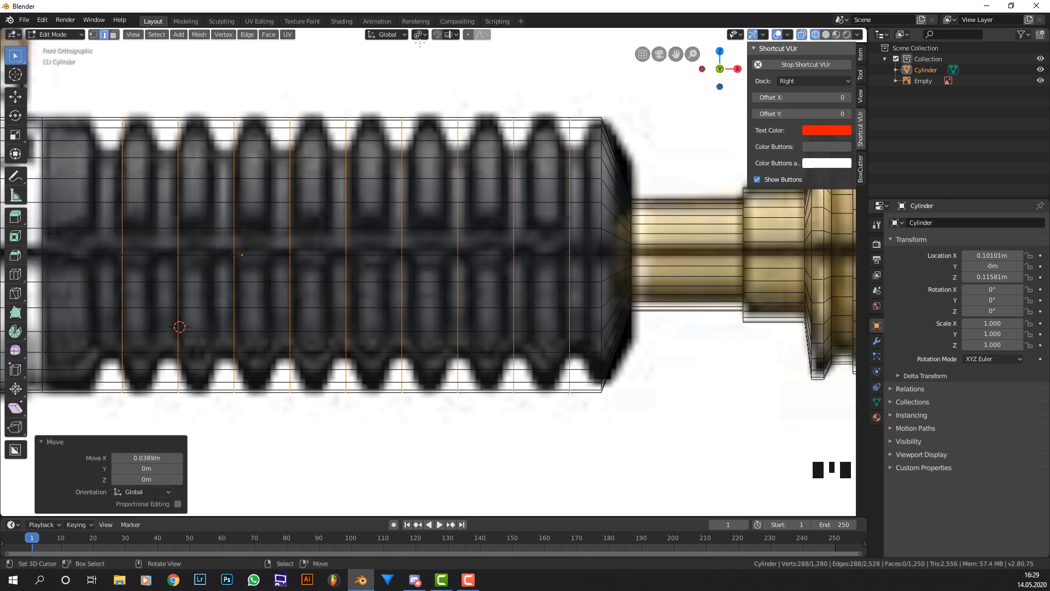
left_click(419, 35)
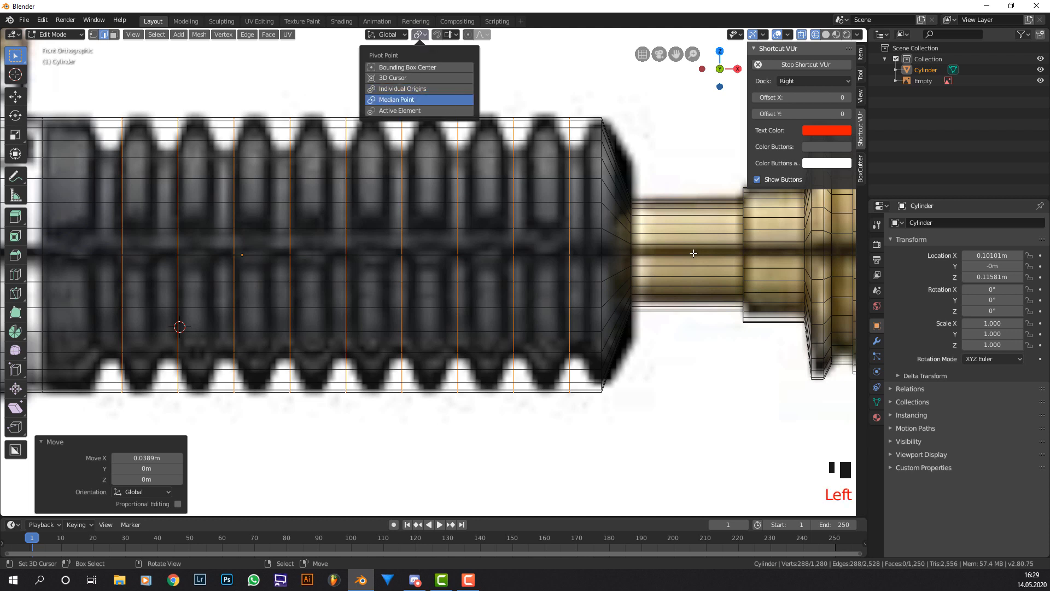
Try scaling the nine edge loops to 1.022 along X and uniformly to 1.021, and undo both scalings.
key("s")
key("x")
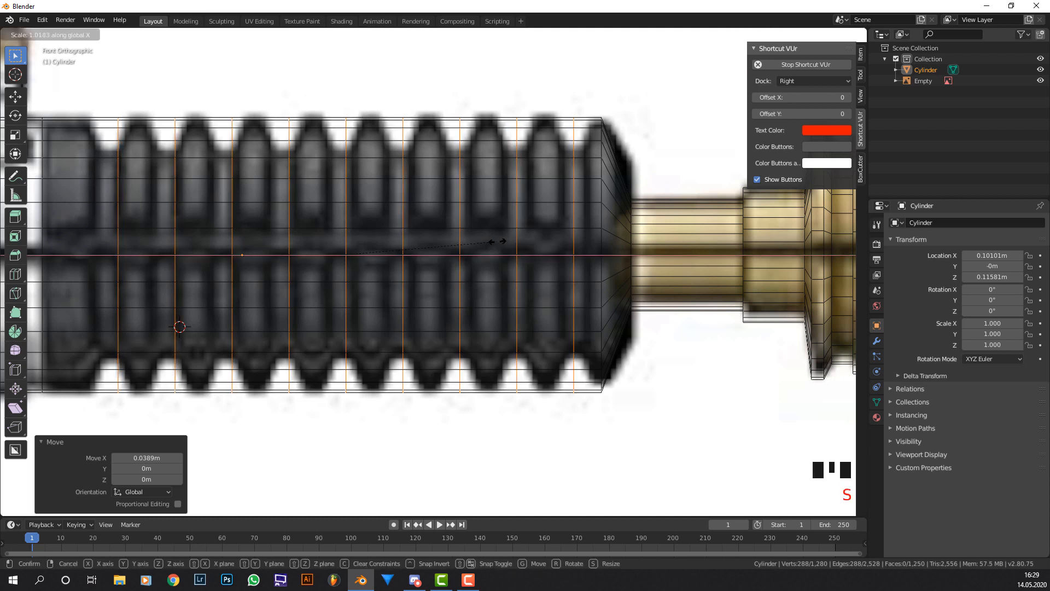
left_click(498, 241)
key("s")
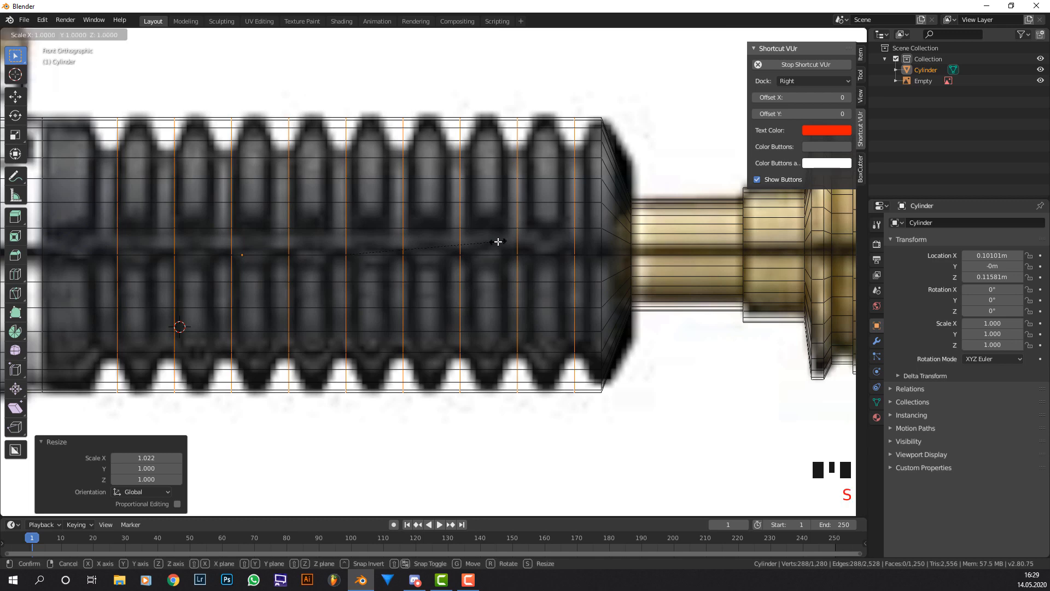
left_click(529, 238)
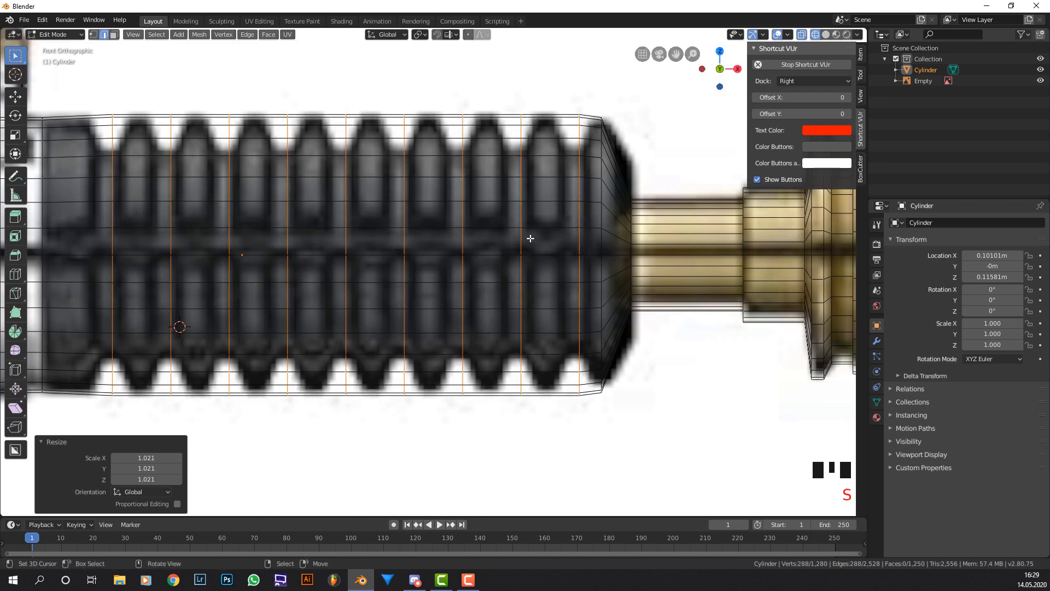
key("ctrl+z")
key("ctrl+z")
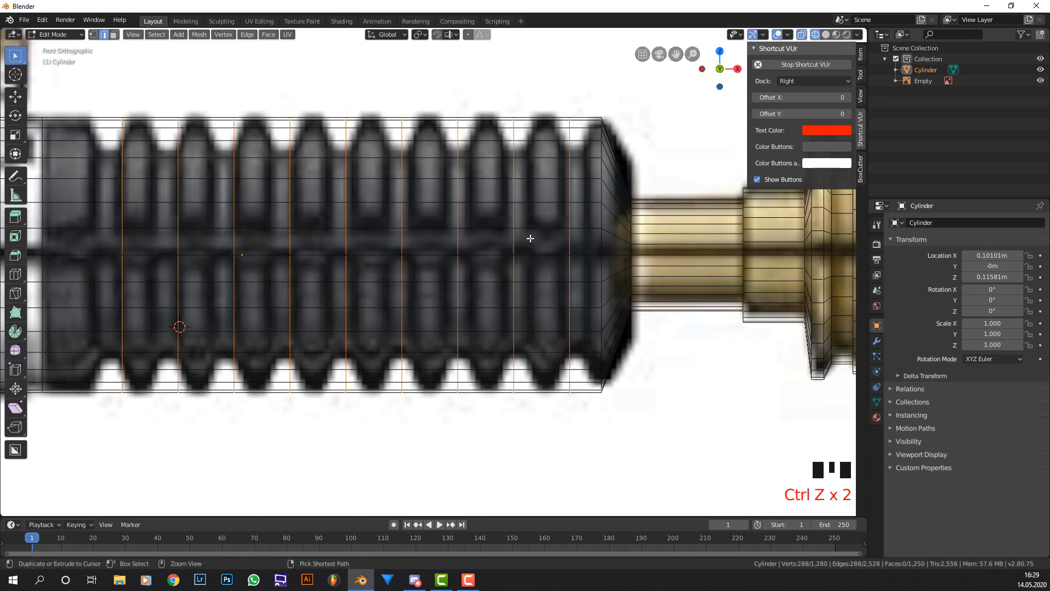
Scale the nine edge loops to about 1.043 along X and move them about -0.006 m along X, centring them on the grip's grooves.
key("s")
key("x")
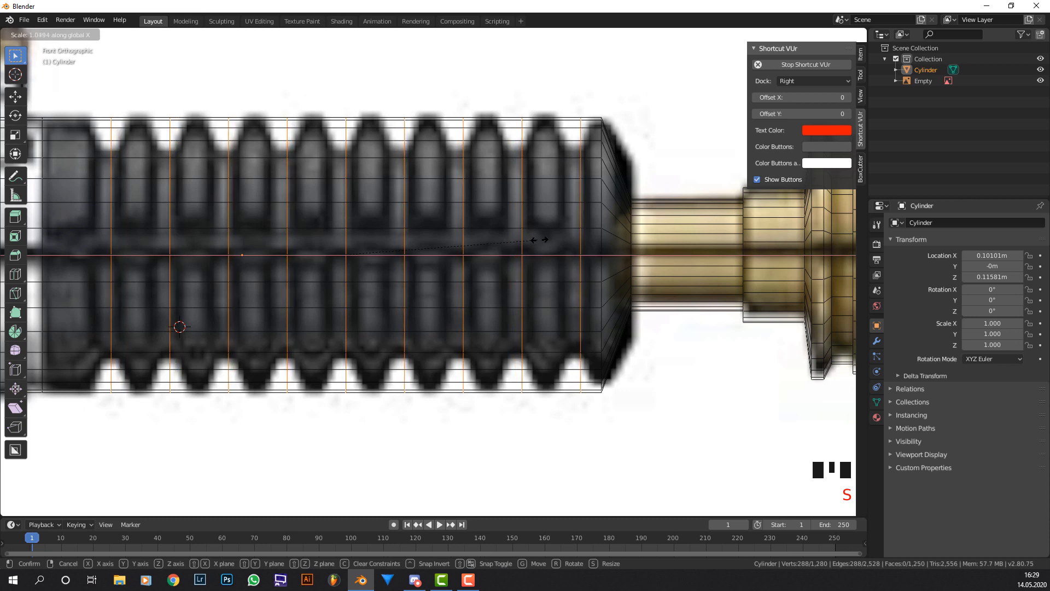
left_click(533, 240)
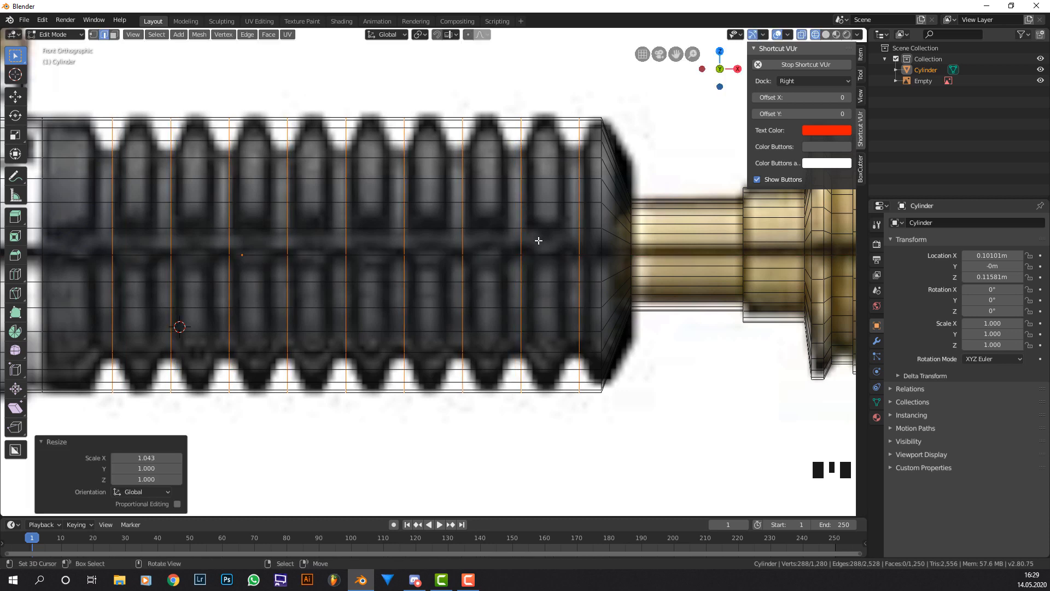
key("g")
key("x")
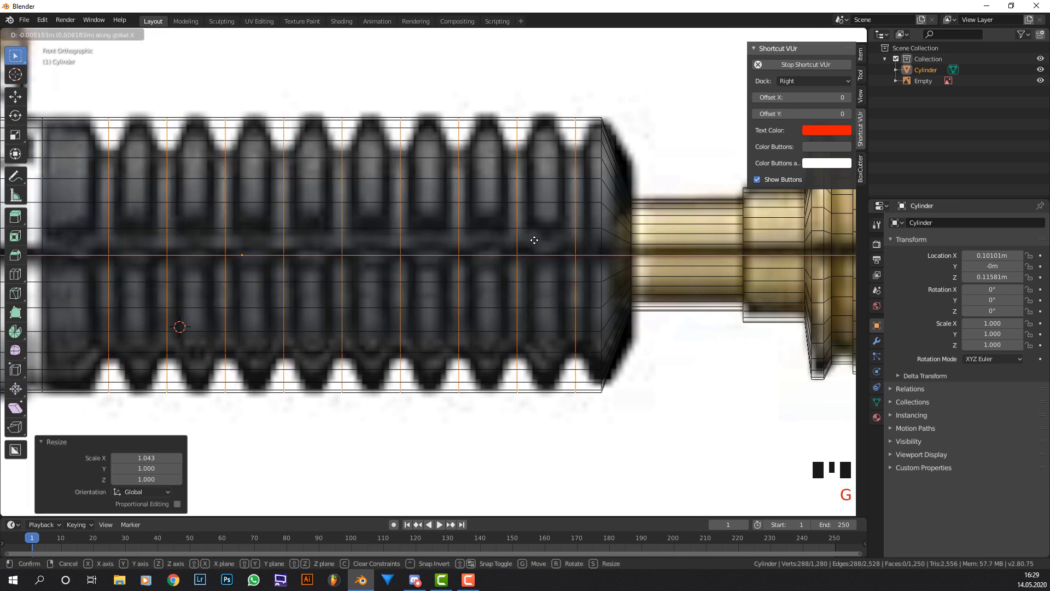
left_click(534, 240)
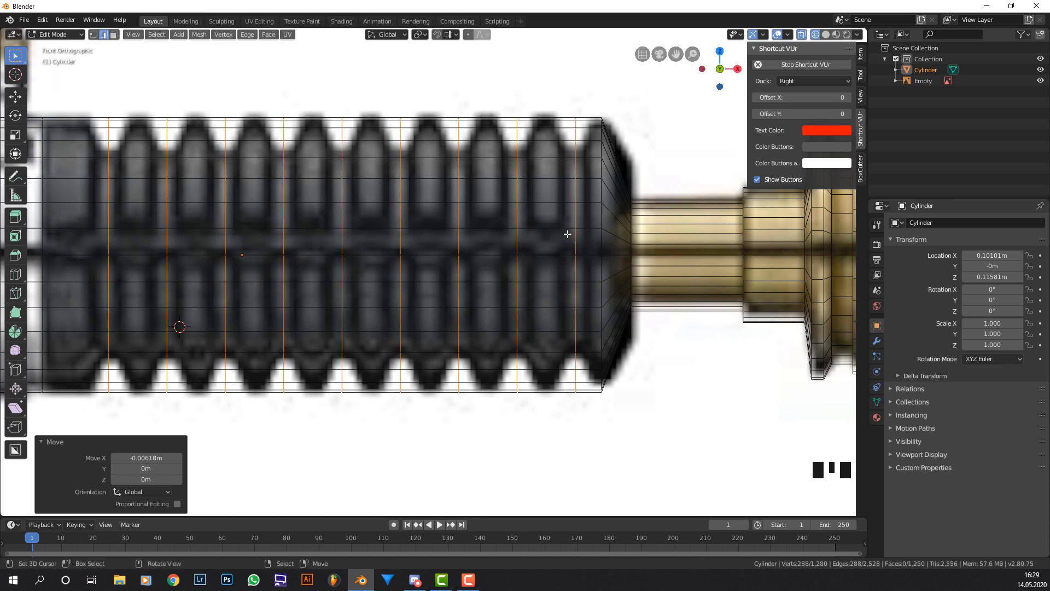
Add eight single loop cuts to the black grip, one centred between each neighbouring pair of groove edge loops.
key("ctrl")
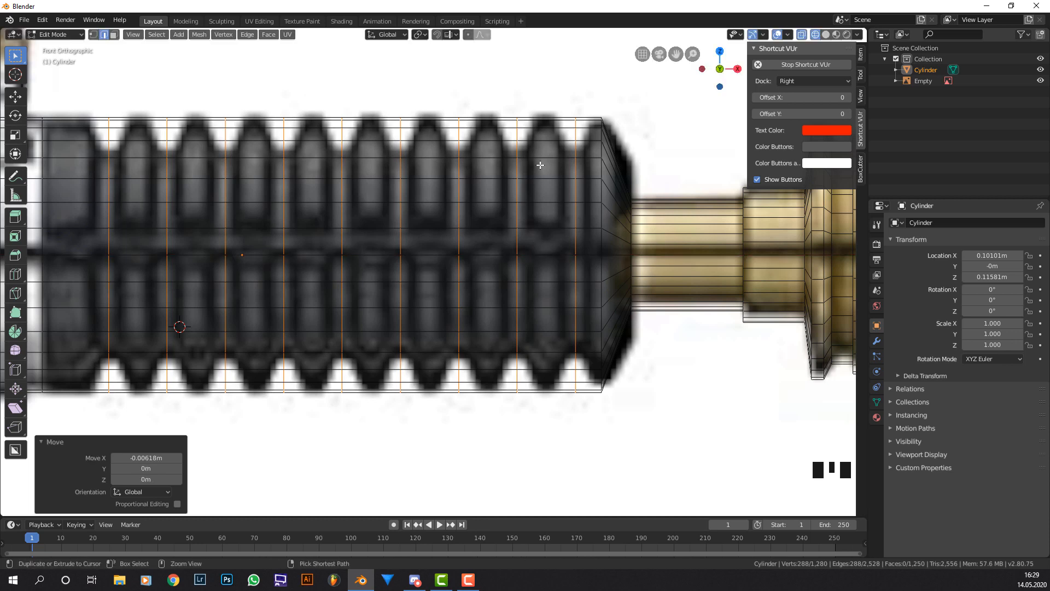
key("ctrl+r")
left_click(556, 156)
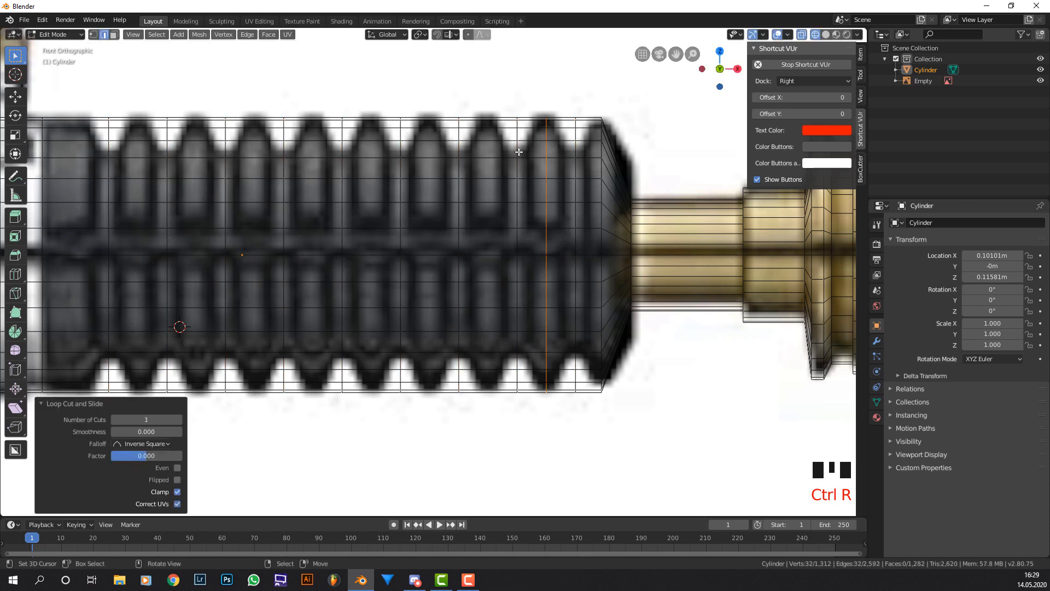
key("ctrl+r")
left_click(472, 142)
key("ctrl+r")
left_click(429, 140)
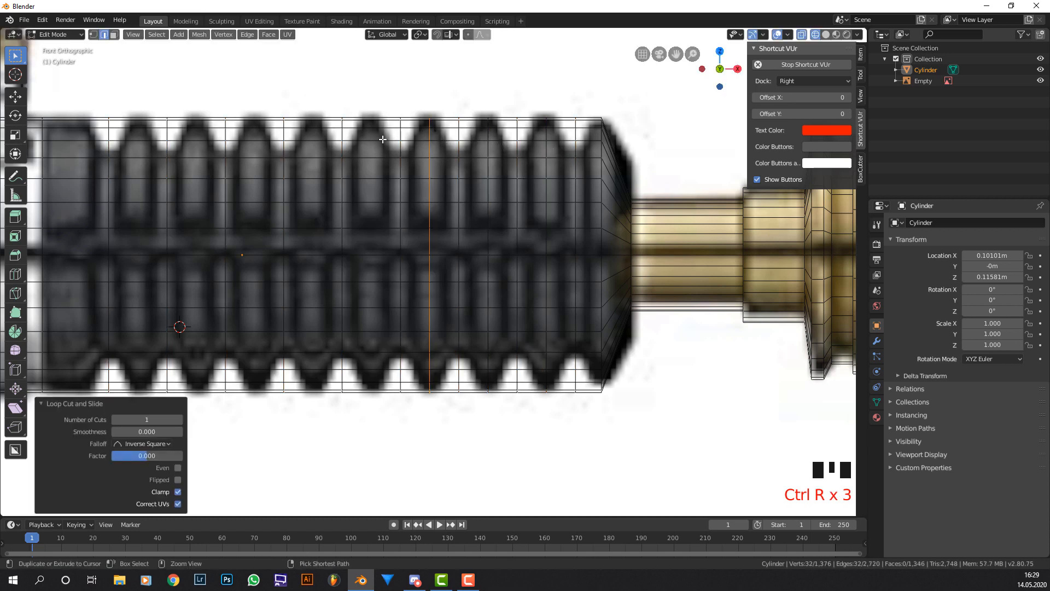
key("ctrl+r")
left_click(372, 136)
key("ctrl+r")
left_click(313, 134)
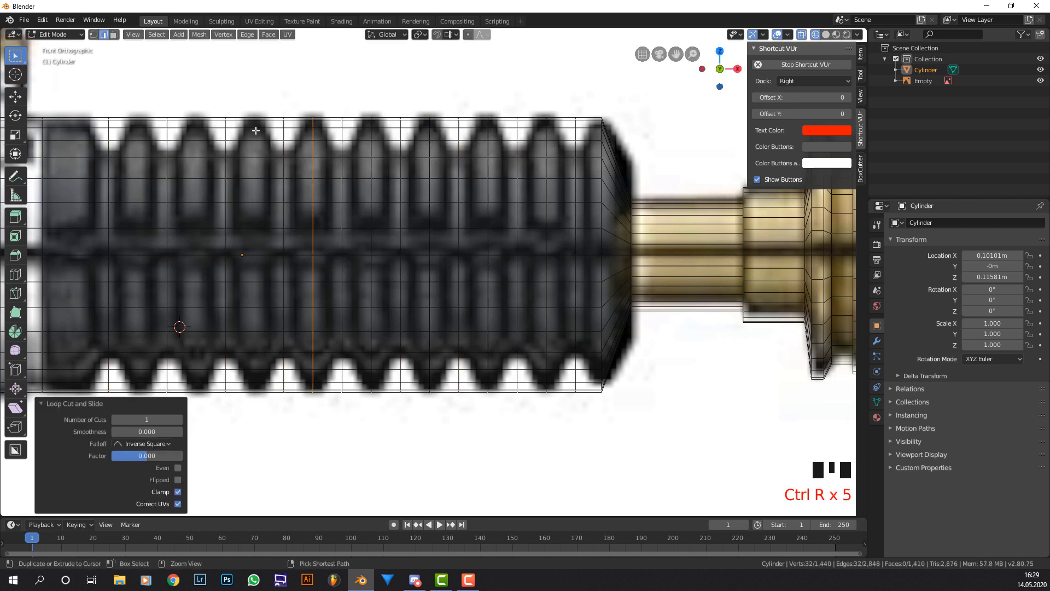
key("ctrl+r")
left_click(255, 130)
key("ctrl+r")
left_click(190, 123)
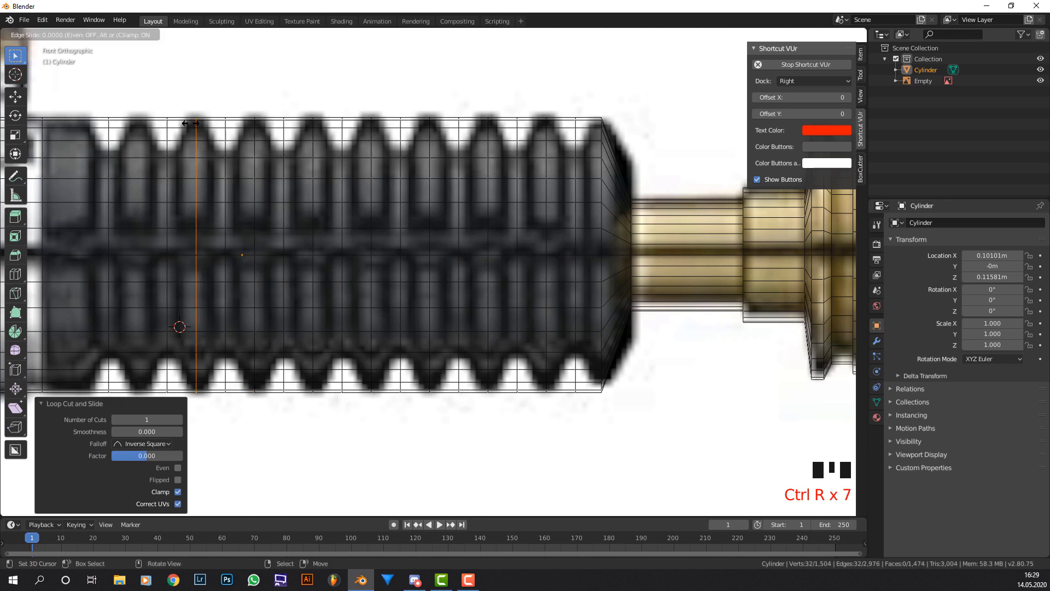
key("ctrl+r")
left_click(136, 118)
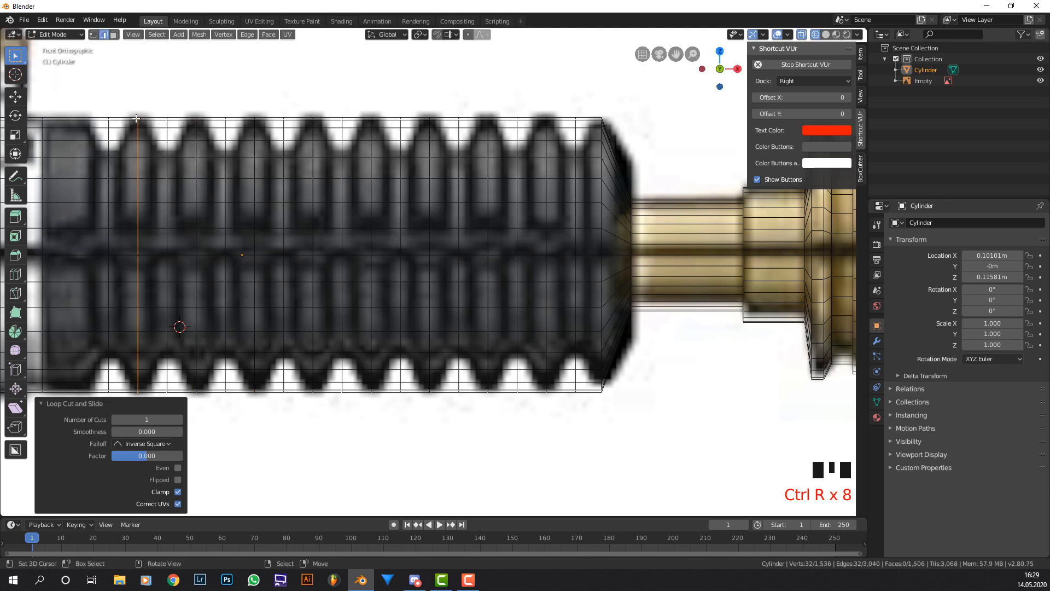
Add a loop cut at the edge where the grip's ribs begin, slid with a factor of about -0.383.
key("ctrl+r")
left_click(82, 133)
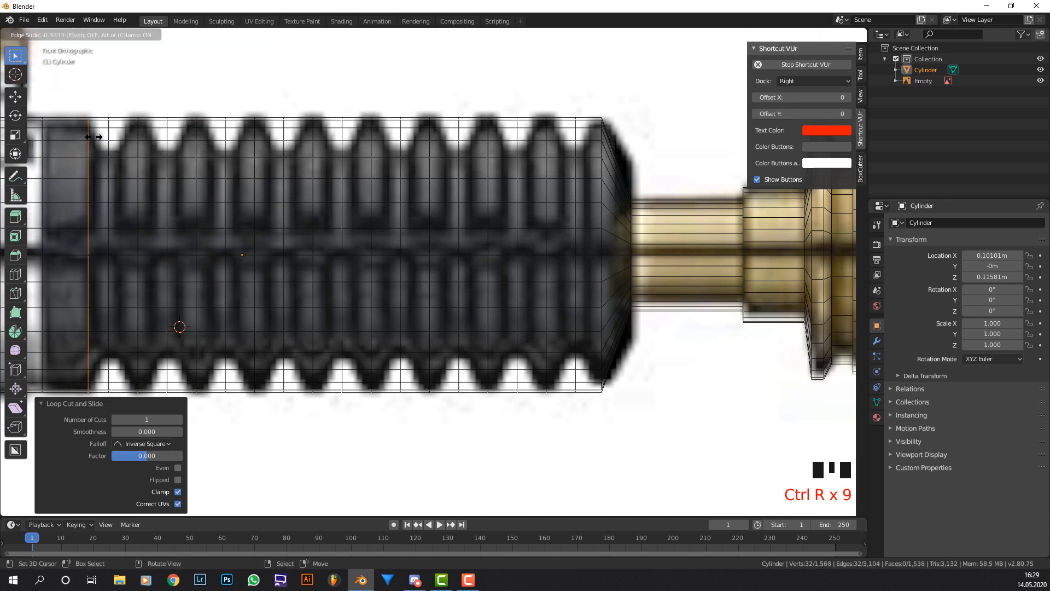
left_click(93, 137)
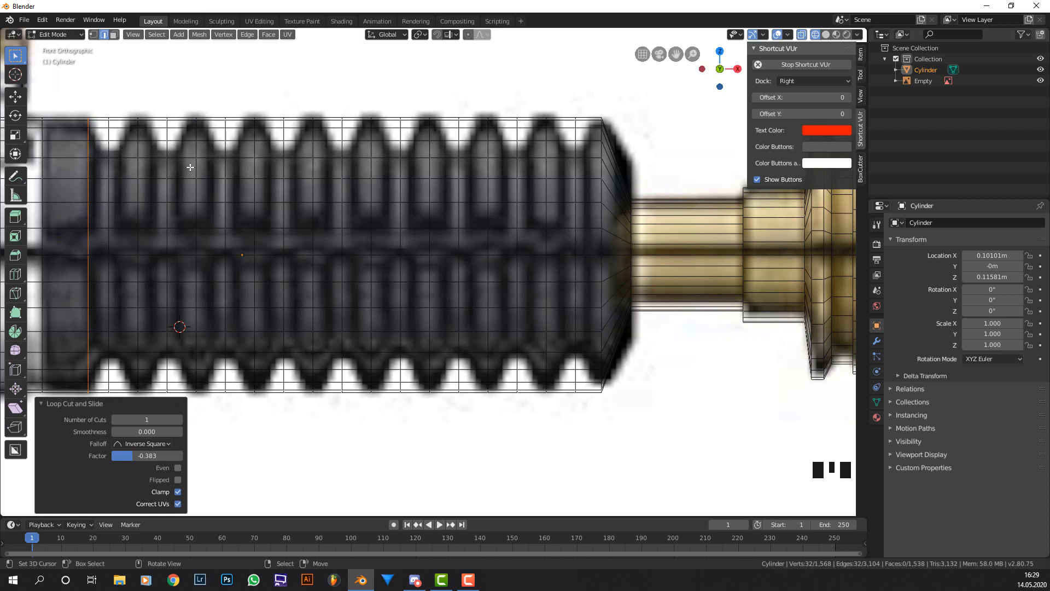
Scale the nine groove edge loops of the black grip to about 0.748, using Individual Origins as the pivot point.
right_click(118, 189, "alt")
right_click(164, 191, "alt+shift")
right_click(226, 191, "alt+shift")
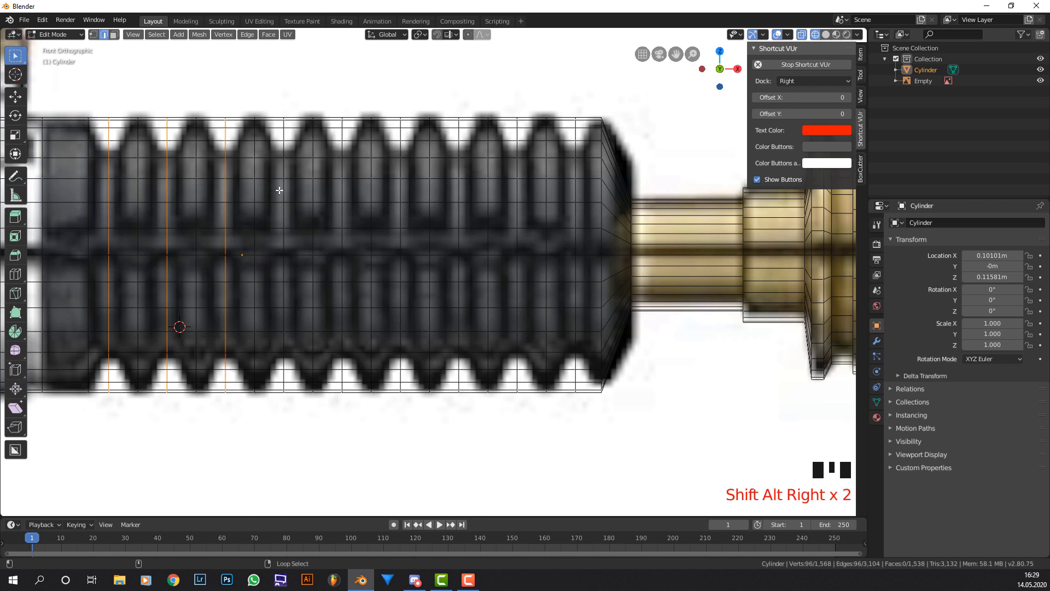
right_click(279, 189, "alt+shift")
right_click(347, 188, "alt+shift")
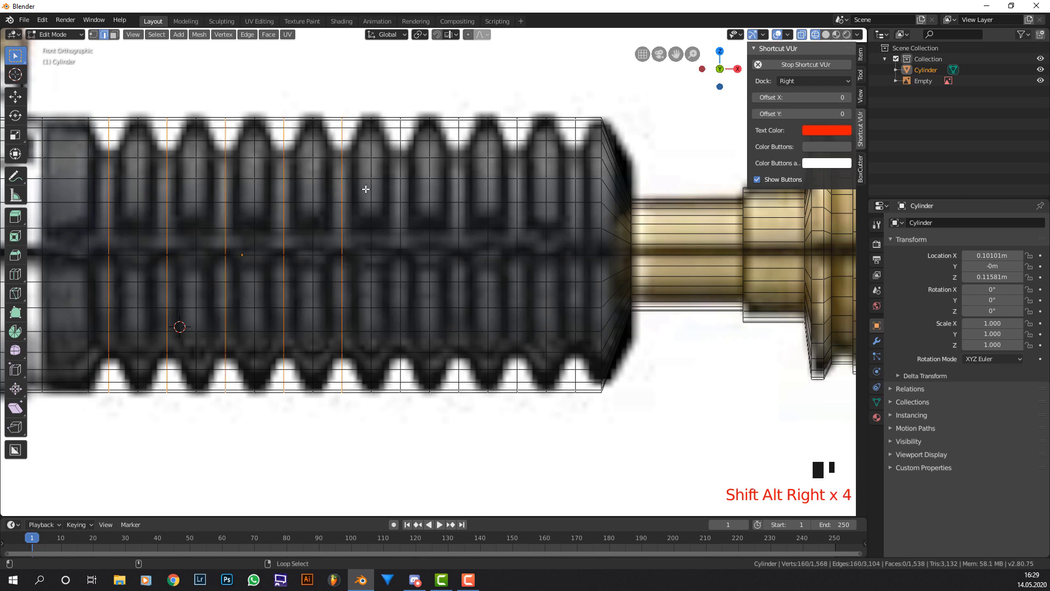
right_click(397, 188, "alt+shift")
right_click(460, 191, "alt+shift")
right_click(514, 193, "alt+shift")
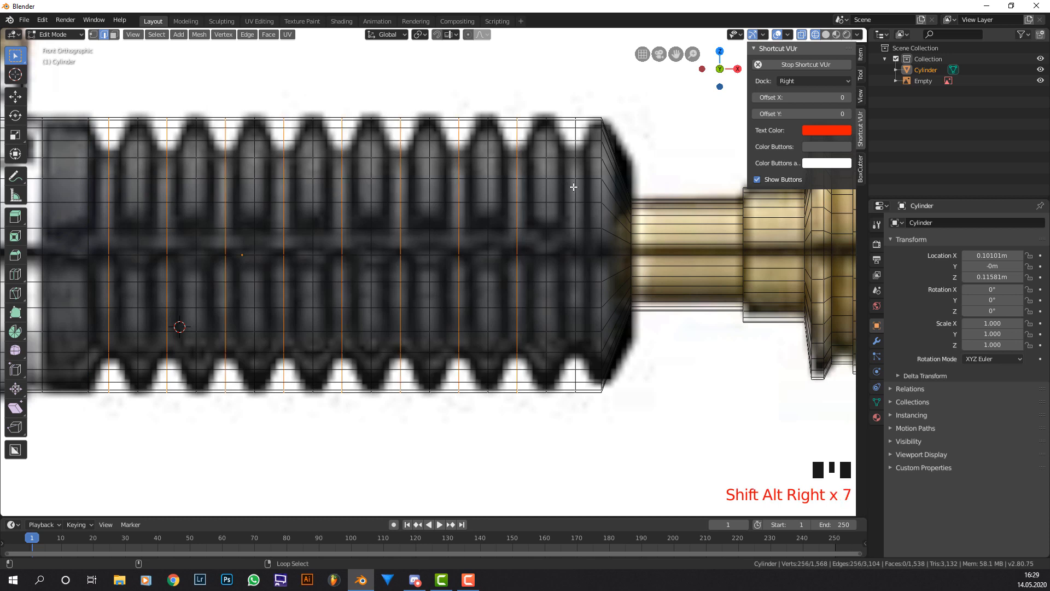
right_click(572, 187, "alt+shift")
key("s")
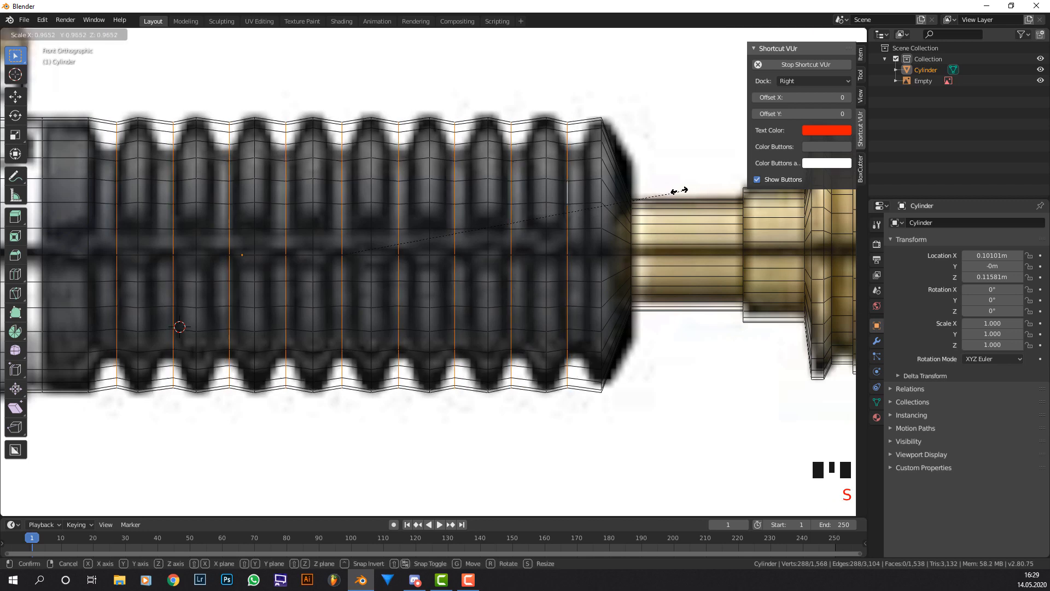
right_click(458, 207)
left_click(424, 37)
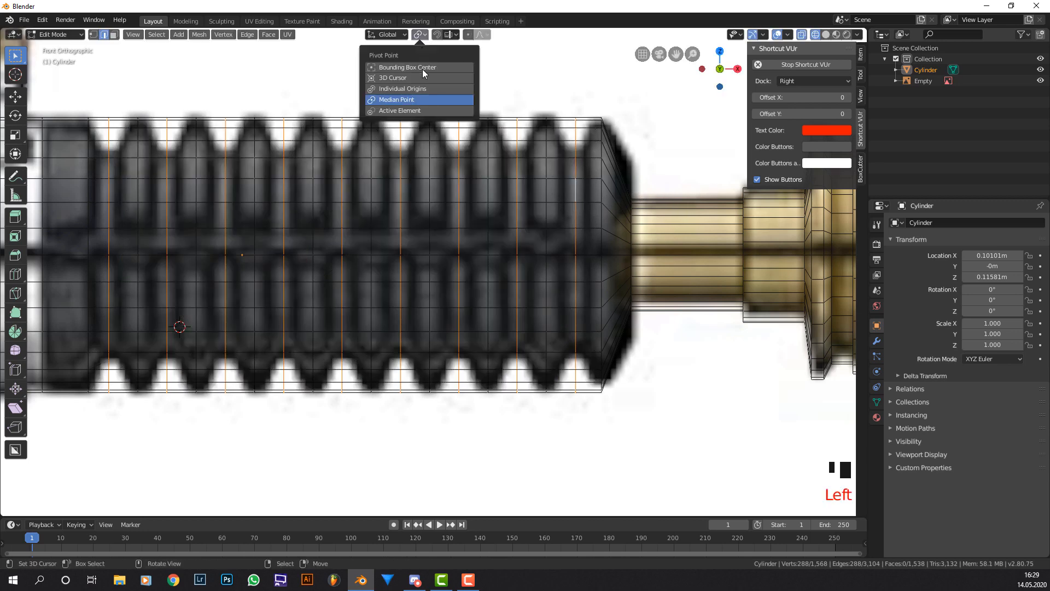
left_click(421, 88)
key("s")
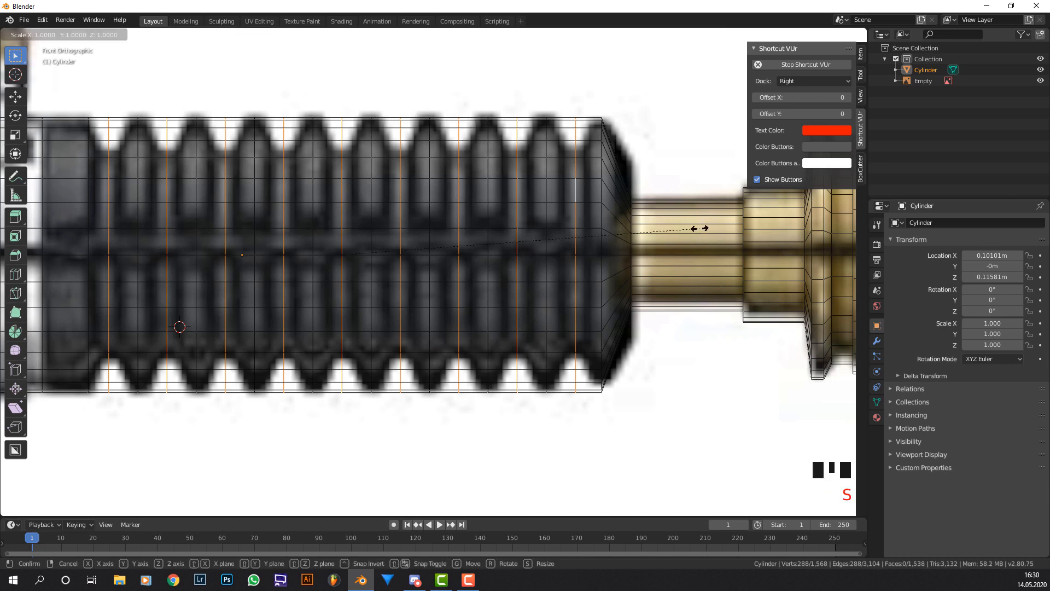
left_click(608, 217)
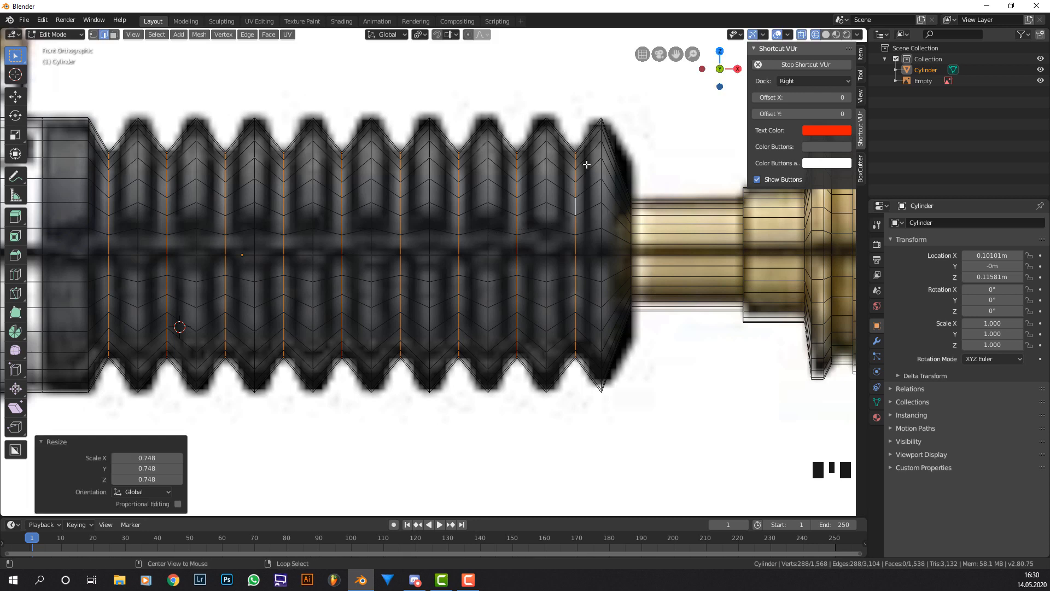
Bevel the nine ridge edge loops of the black grip, including the one at its tapered end, with width 0.013 m and 2 segments.
right_click(602, 174, "alt")
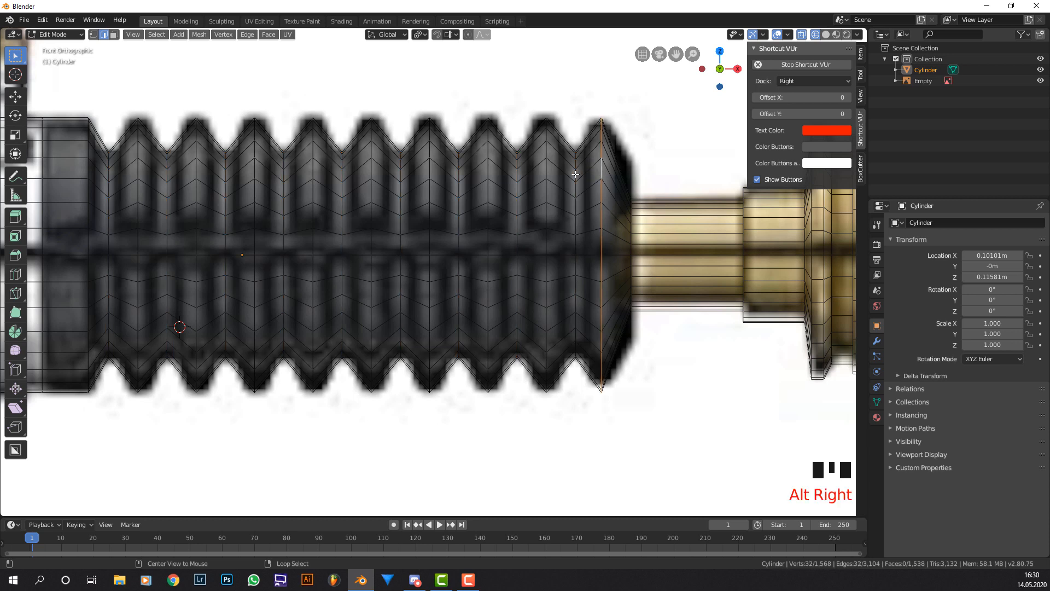
right_click(546, 172, "alt+shift")
right_click(489, 174, "alt+shift")
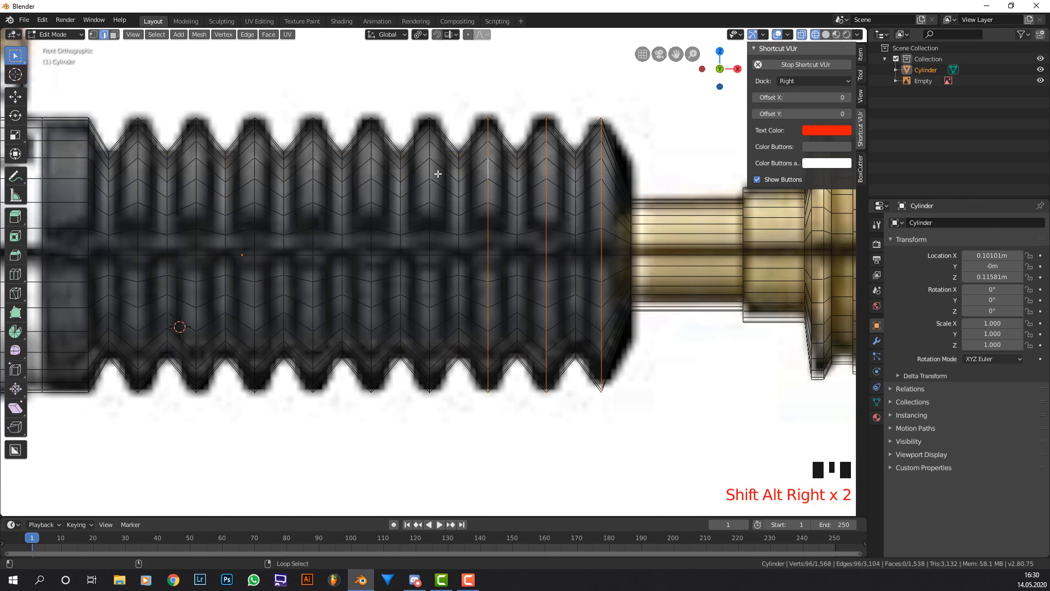
right_click(430, 174, "alt+shift")
right_click(371, 174, "alt+shift")
right_click(309, 178, "alt+shift")
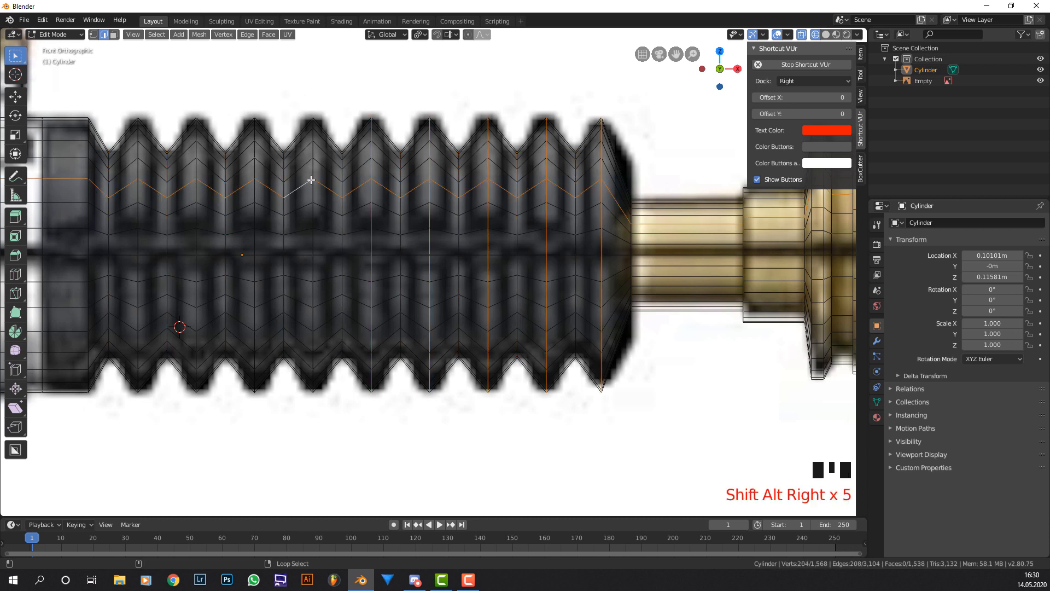
key("ctrl+z")
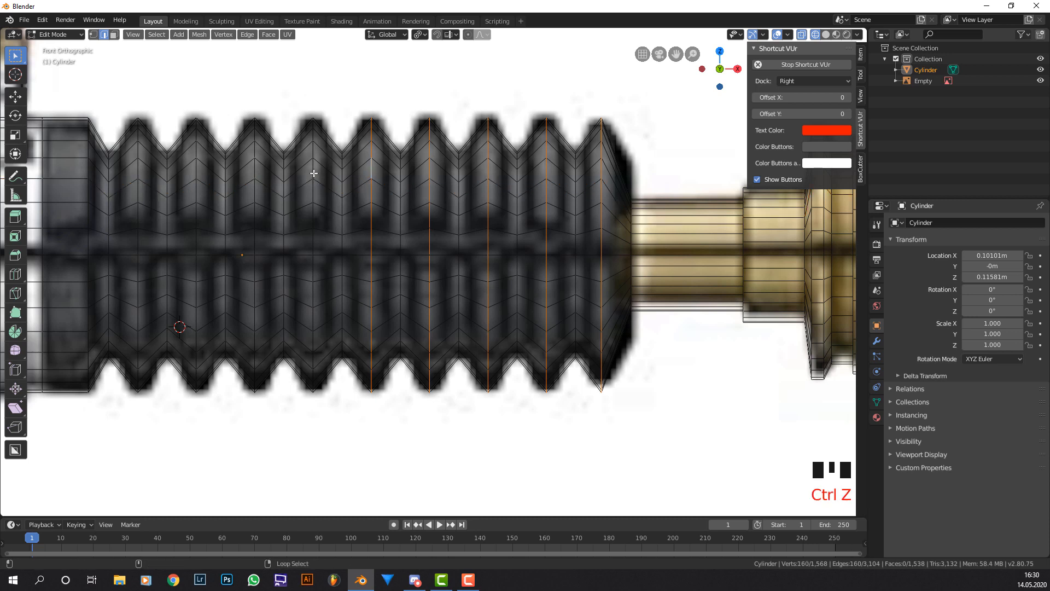
right_click(315, 176, "alt+shift")
right_click(255, 171, "alt+shift")
right_click(198, 171, "alt+shift")
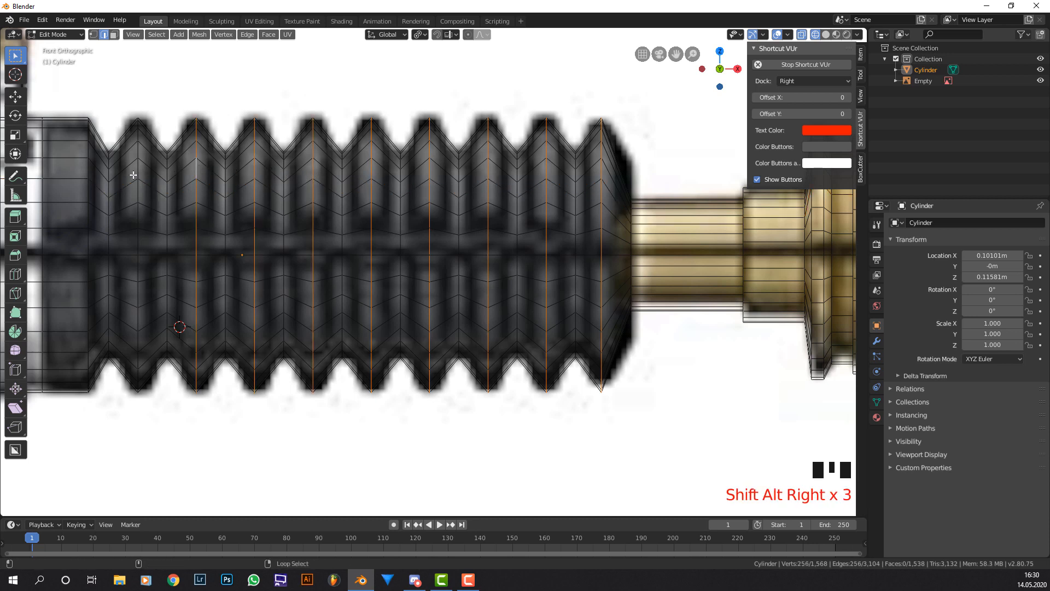
right_click(135, 174, "alt+shift")
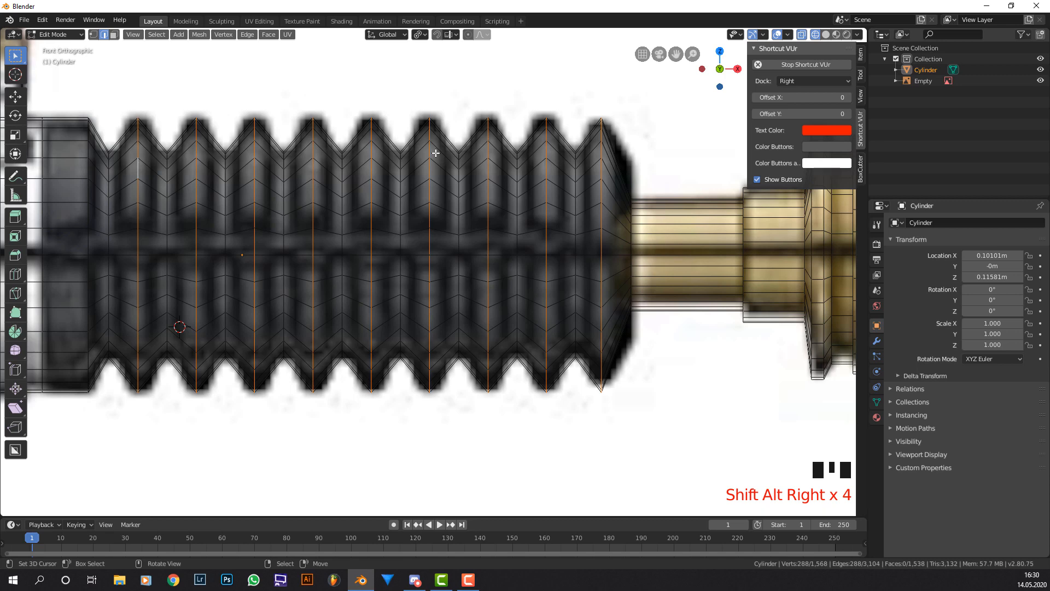
key("ctrl+b")
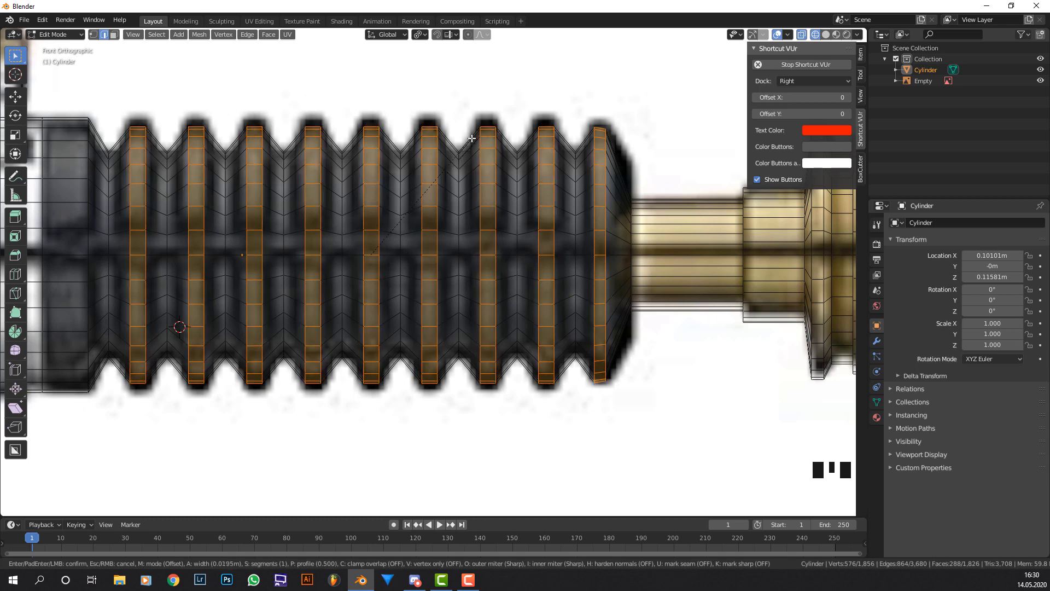
scroll(472, 139, "up", 1)
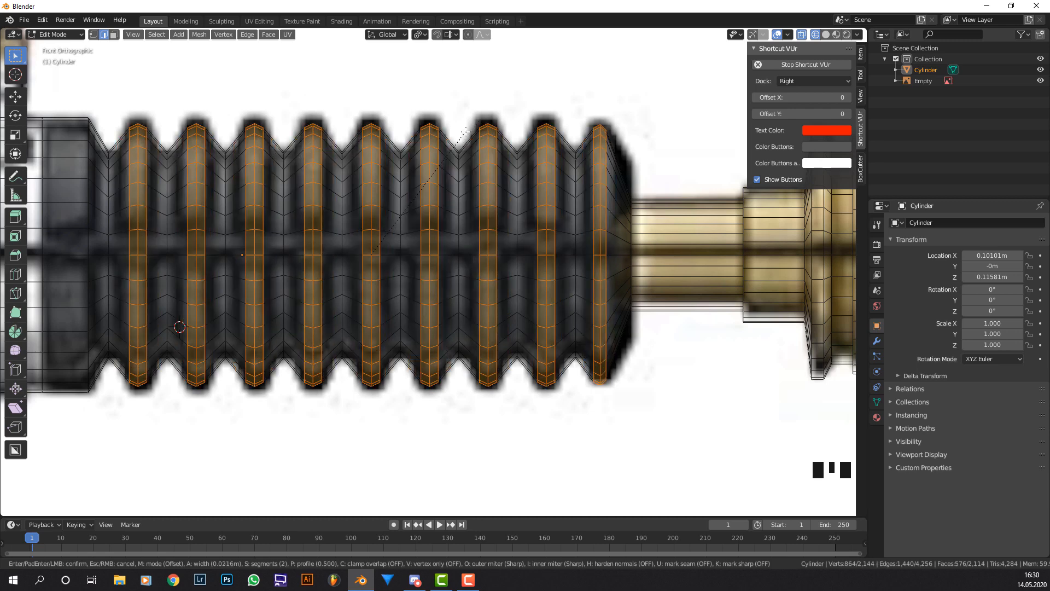
scroll(466, 132, "down", 1)
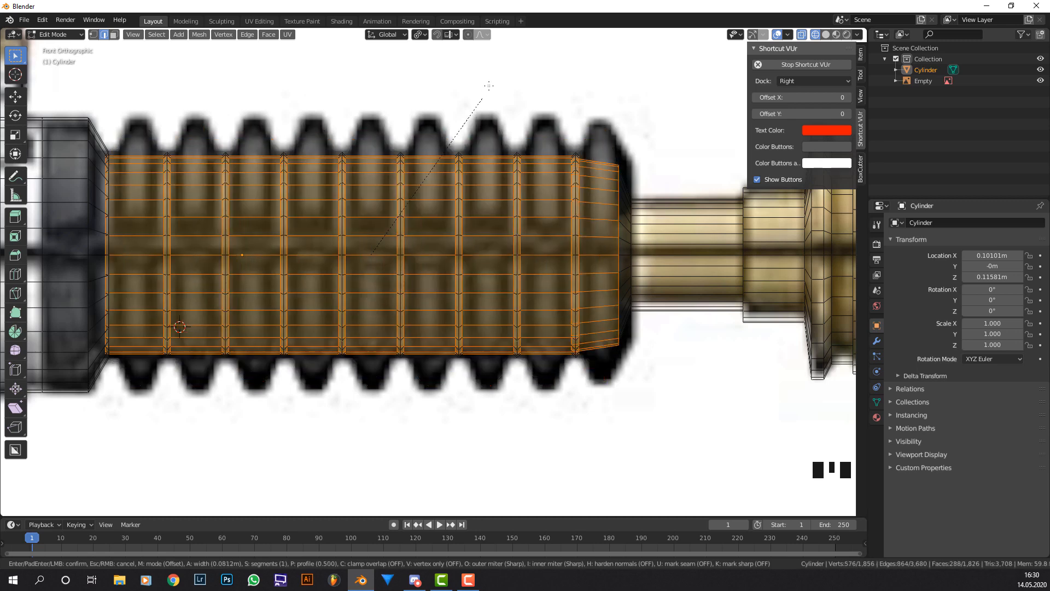
scroll(483, 109, "up", 1)
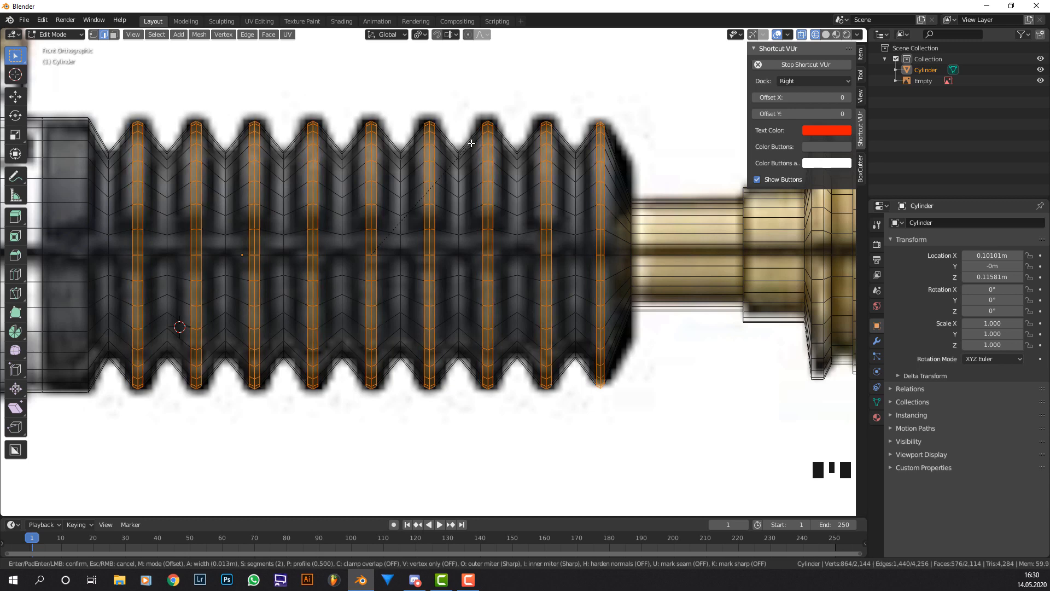
left_click(472, 143)
Select the two uppermost lengthwise faces of the silver section in solid shading, and show the mesh in wireframe from the front.
scroll(445, 140, "down", 1)
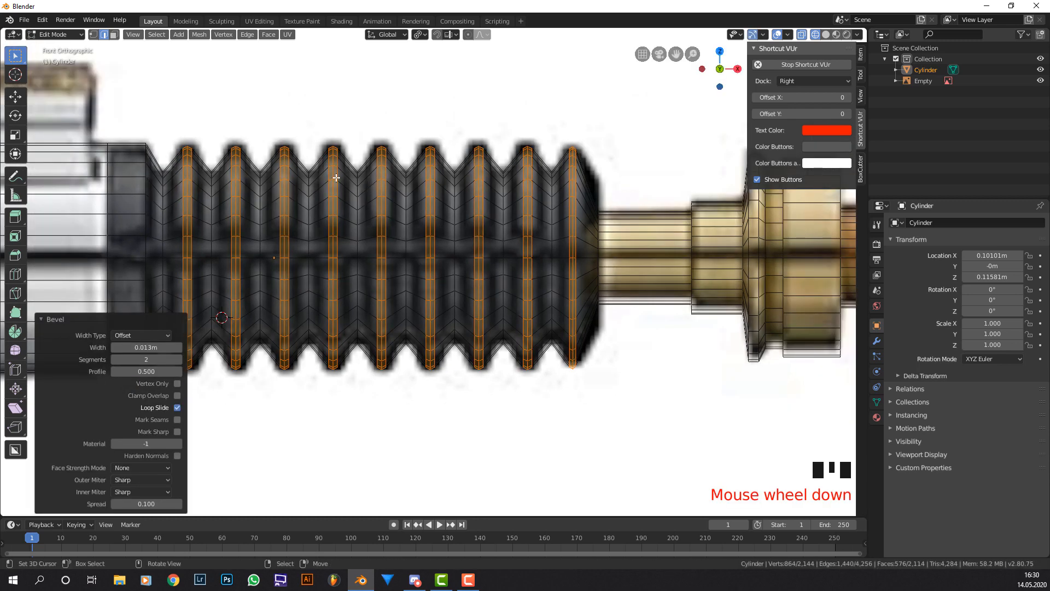
middle_click_drag(300, 178, 645, 166, "shift")
scroll(388, 162, "down", 1)
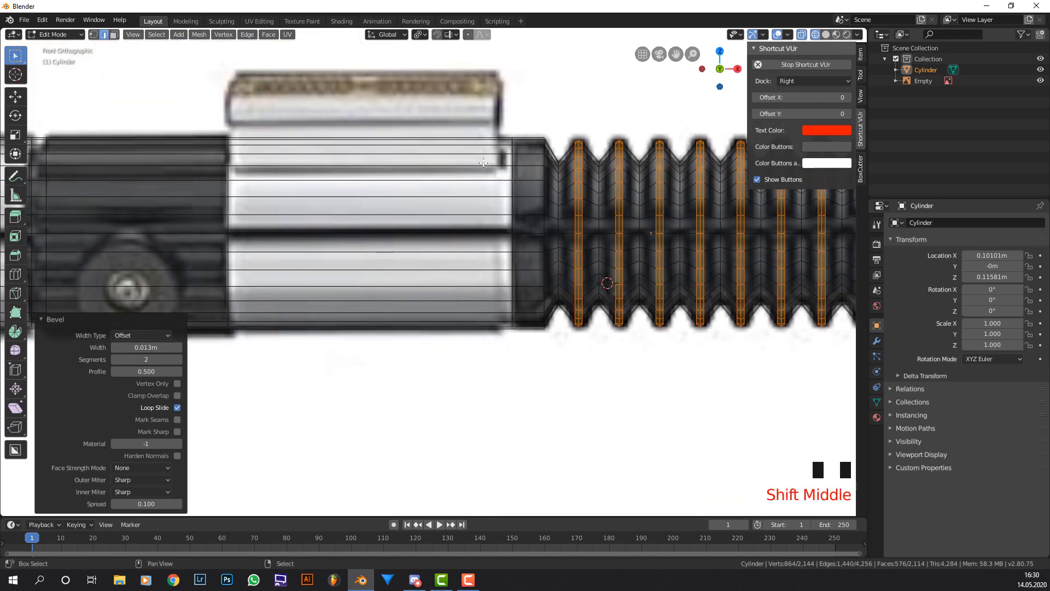
mouse_move(248, 166)
middle_mouse_down("shift")
mouse_move(314, 167)
mouse_move(300, 177)
mouse_move(459, 153)
mouse_move(479, 165)
mouse_move(530, 136)
middle_mouse_up("shift")
scroll(459, 154, "down", 3)
scroll(479, 165, "up", 2)
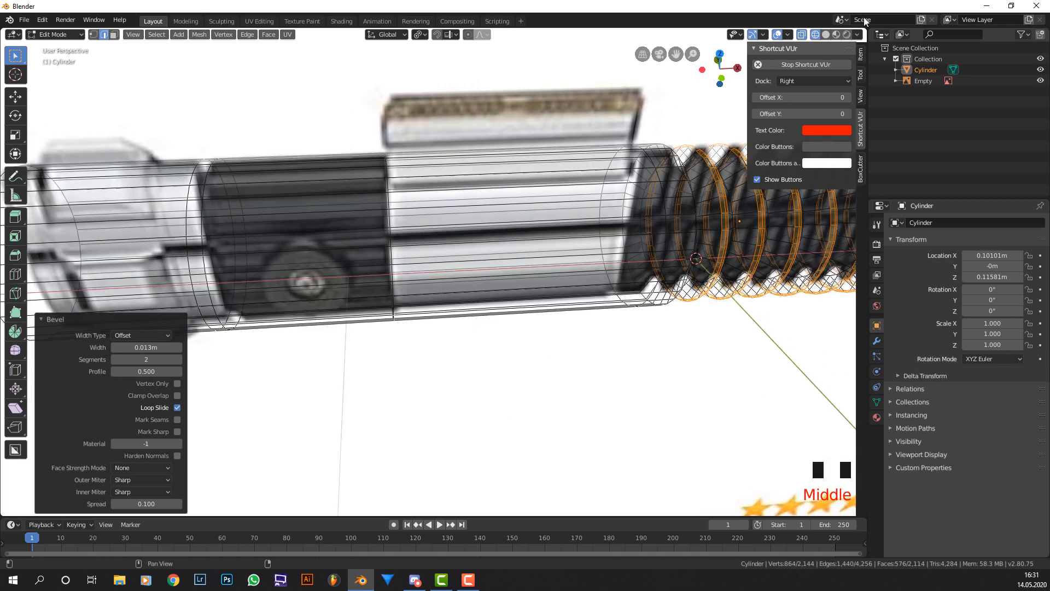
left_click(826, 34)
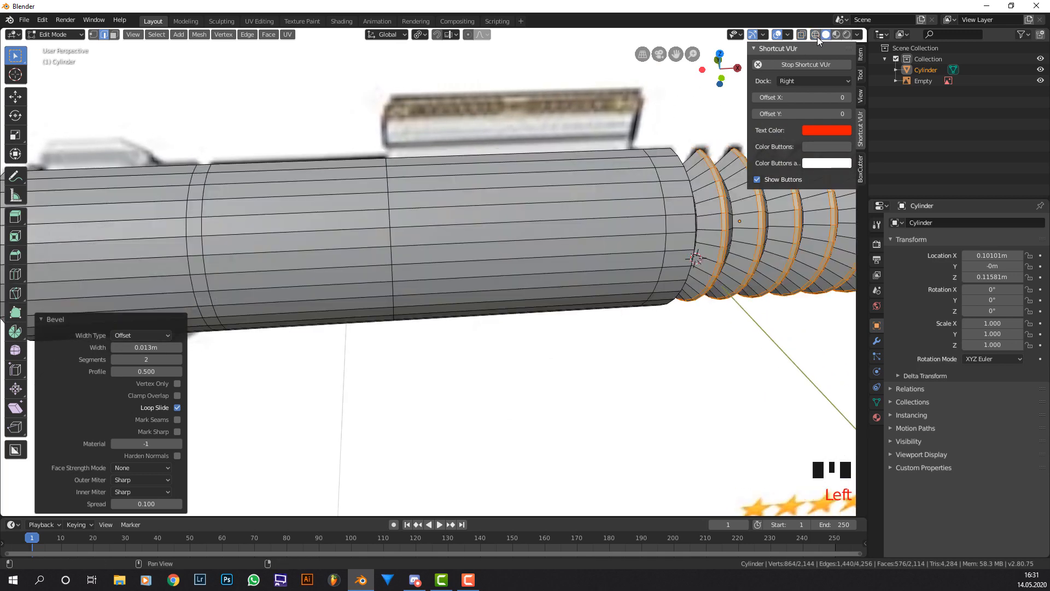
middle_click_drag(569, 154, 590, 165)
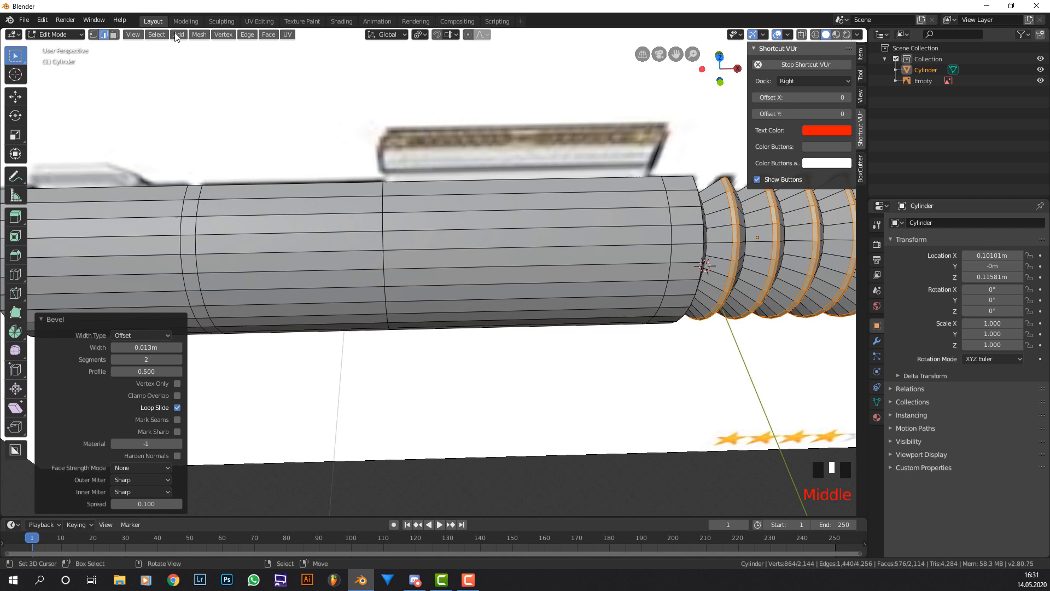
left_click(115, 35)
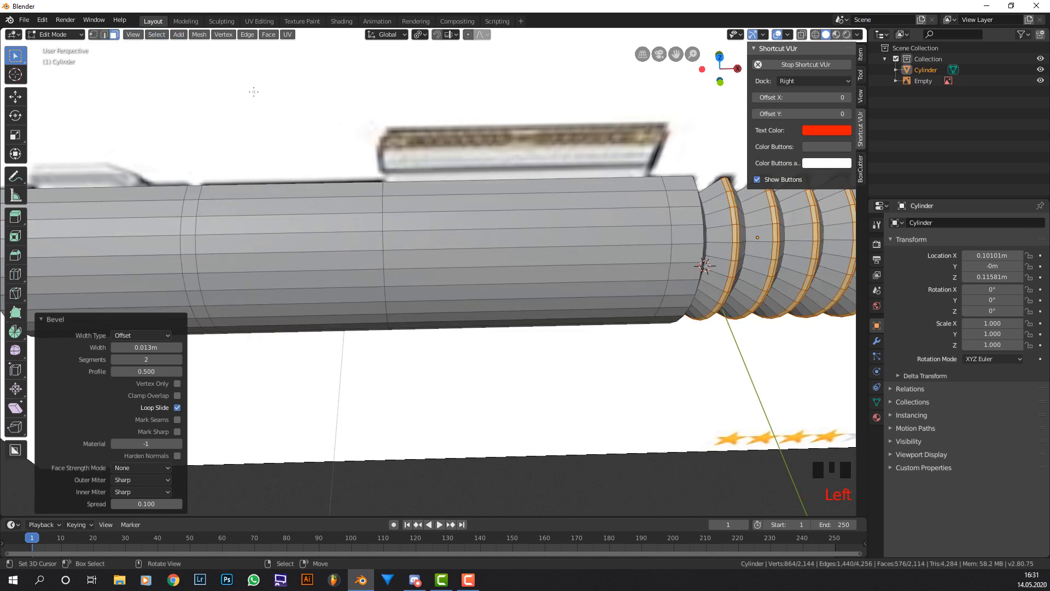
middle_click_drag(254, 92, 383, 118)
right_click(458, 202)
right_click(454, 186, "shift")
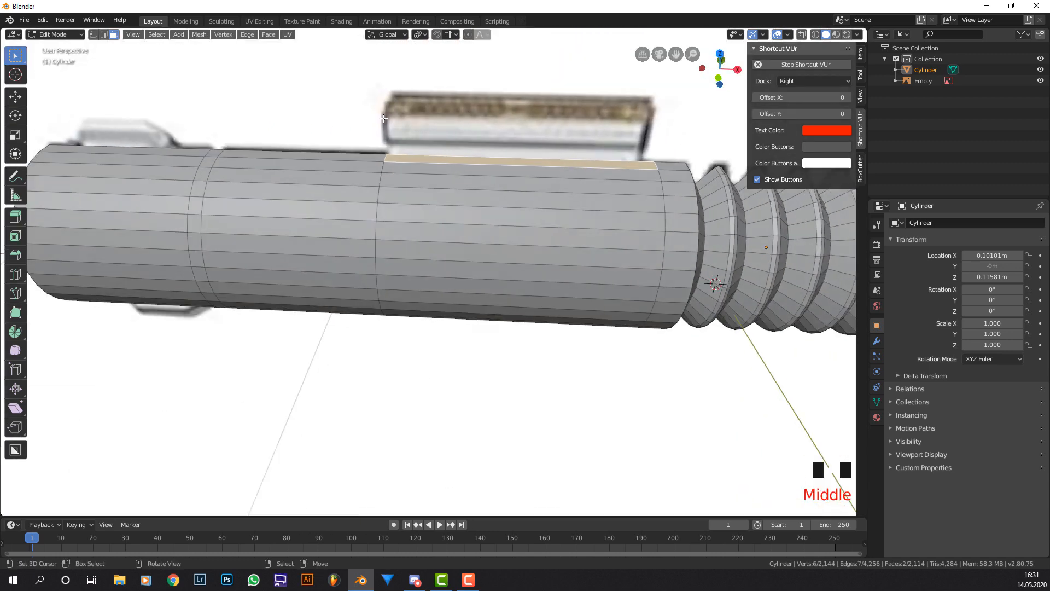
key("KP_1")
left_click(814, 36)
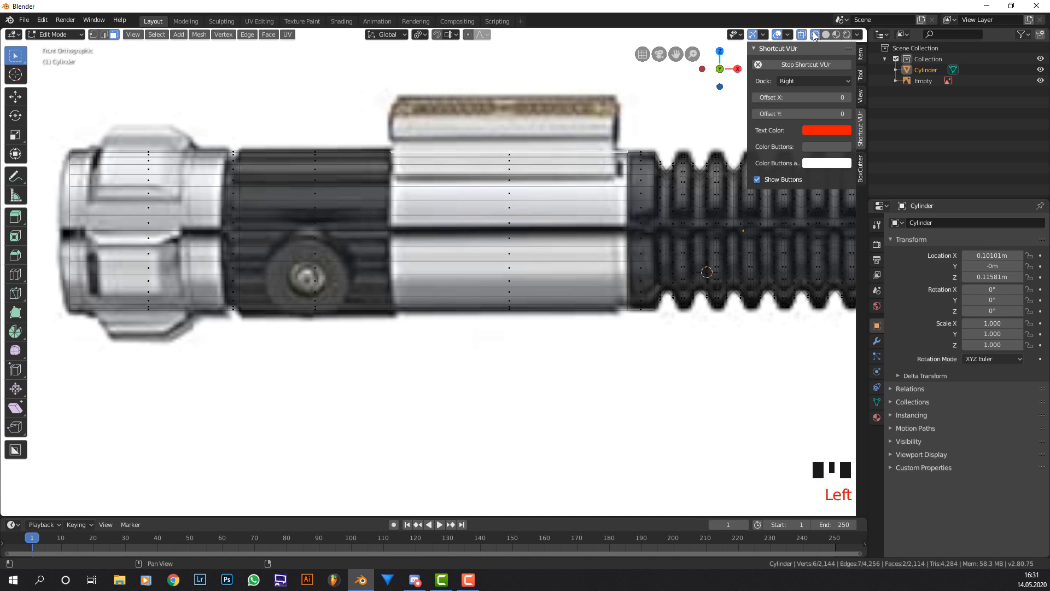
scroll(684, 98, "up", 3)
middle_click_drag(691, 98, 585, 156, "shift")
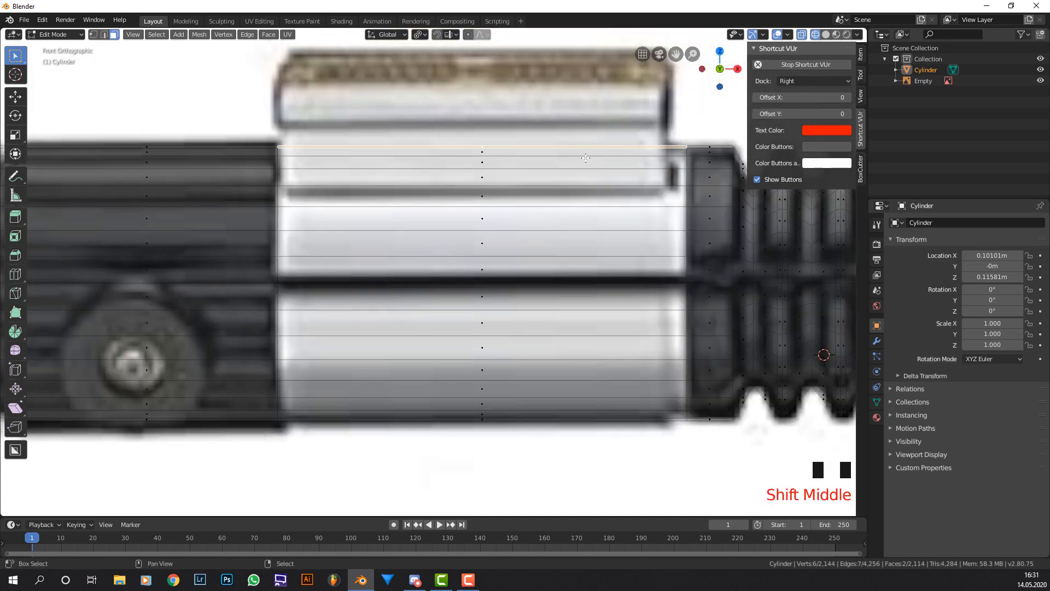
key("e")
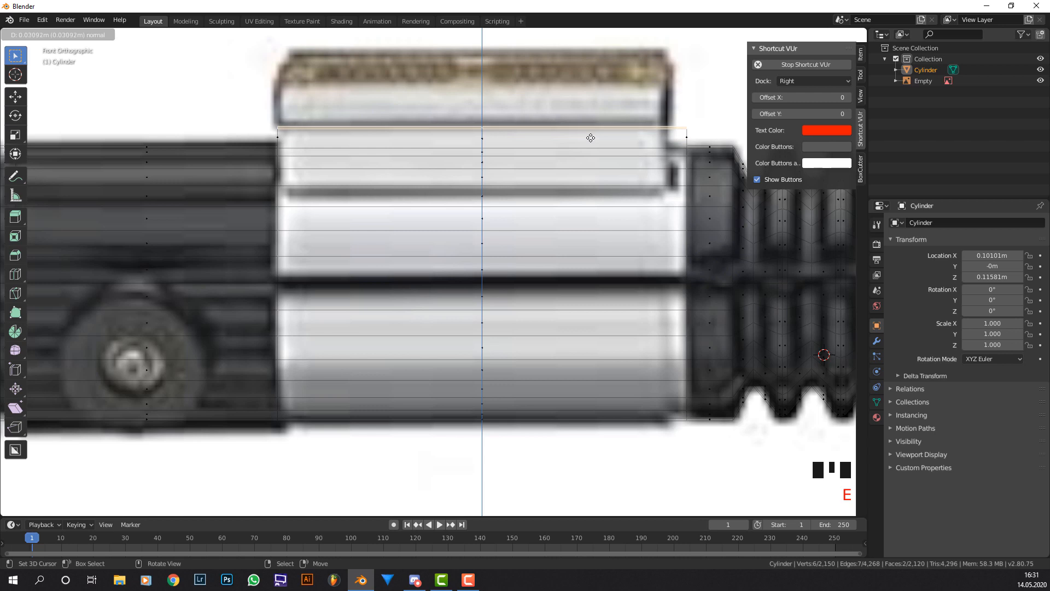
right_click(591, 134)
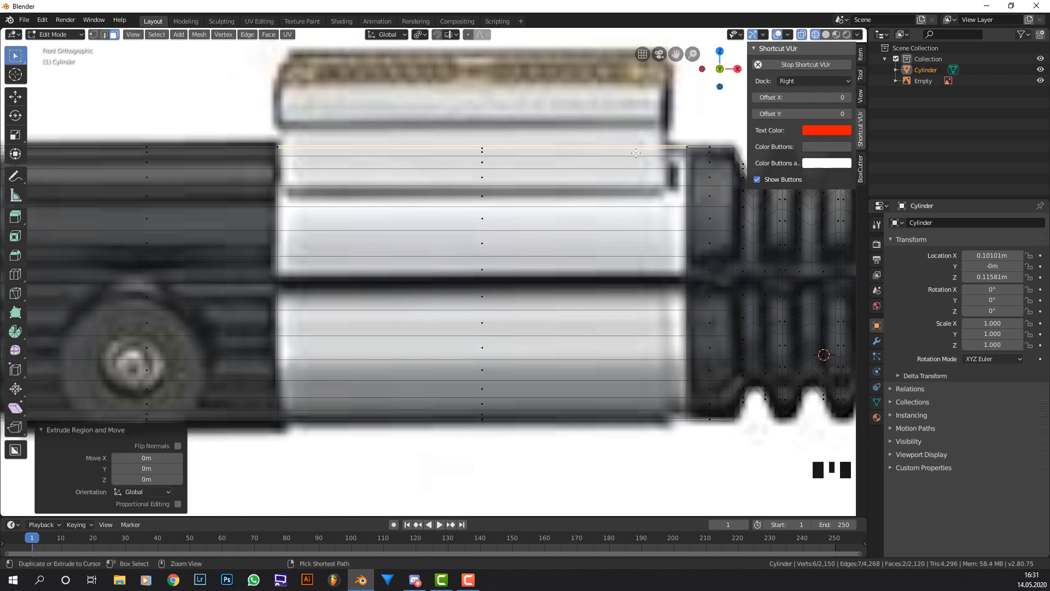
key("ctrl+z")
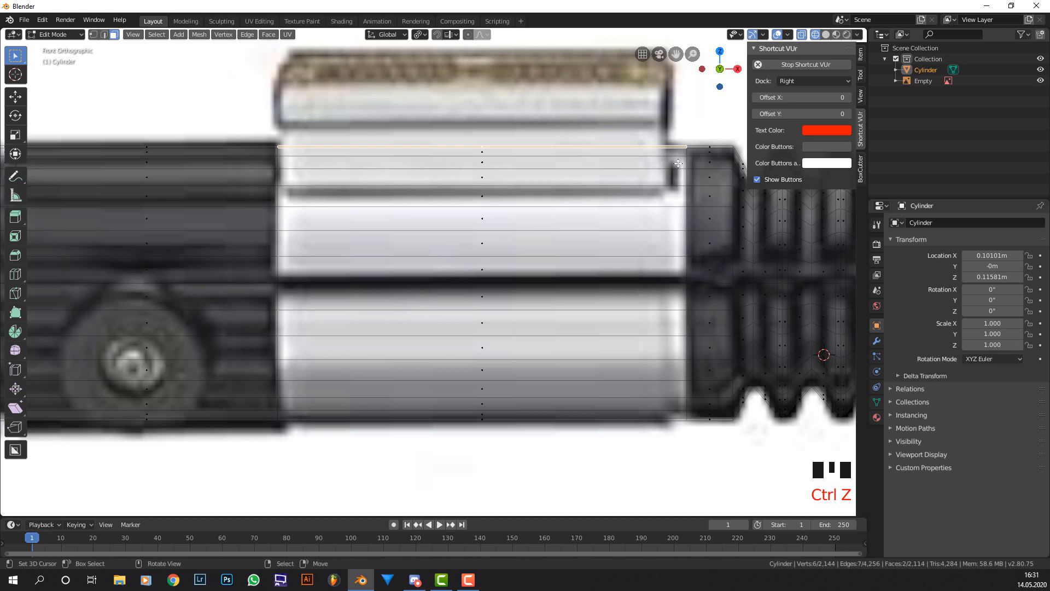
Add a loop cut to the silver section at the grip-side end of the clamp box, slid with a factor of about 0.904.
key("ctrl+r")
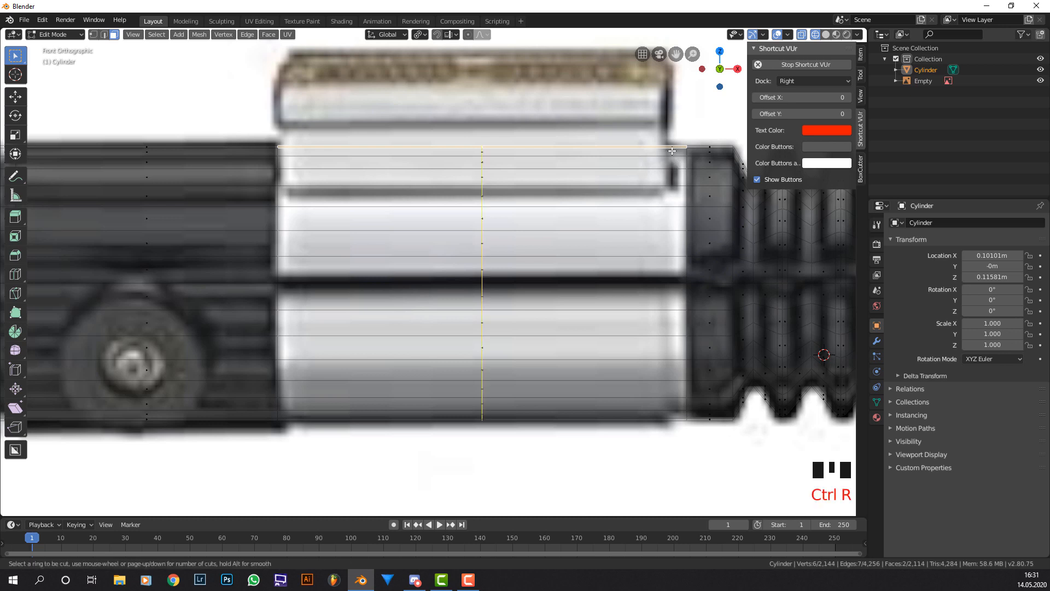
left_click(661, 161)
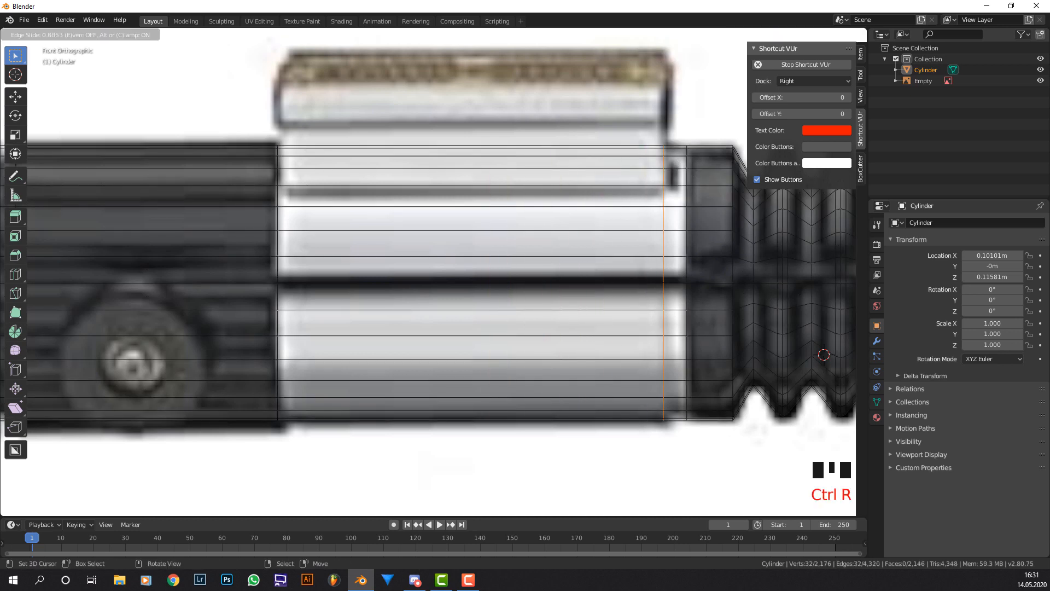
left_click(667, 118)
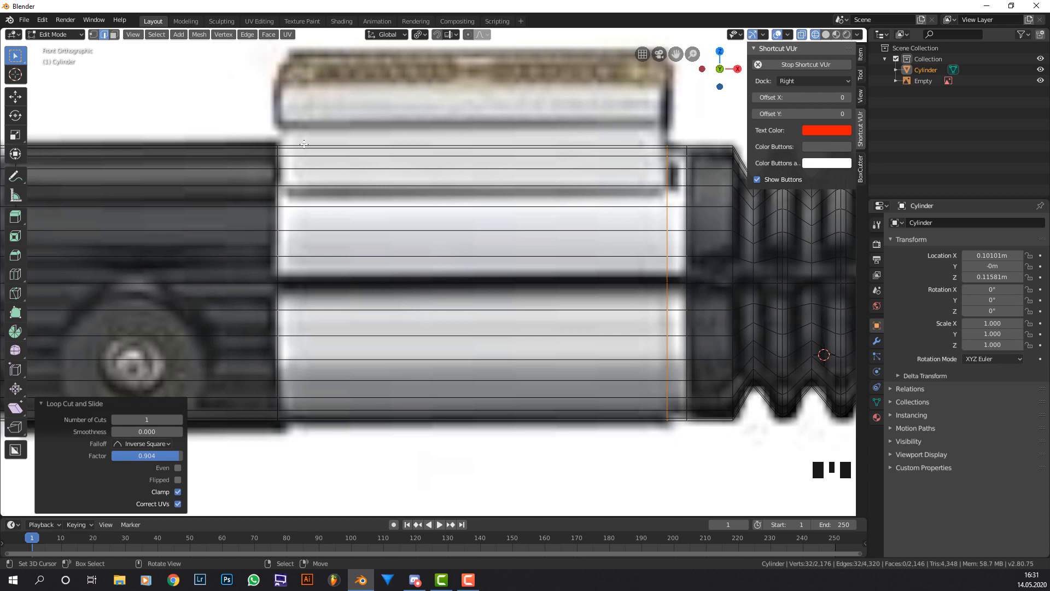
Extrude the two uppermost faces of the silver section, ending at the new loop cut, outward by about 0.0256 m.
left_click(115, 35)
mouse_move(354, 101)
middle_mouse_down()
mouse_move(373, 170)
mouse_move(430, 191)
mouse_move(431, 227)
middle_mouse_up()
left_click(826, 35)
right_click(425, 286, "shift")
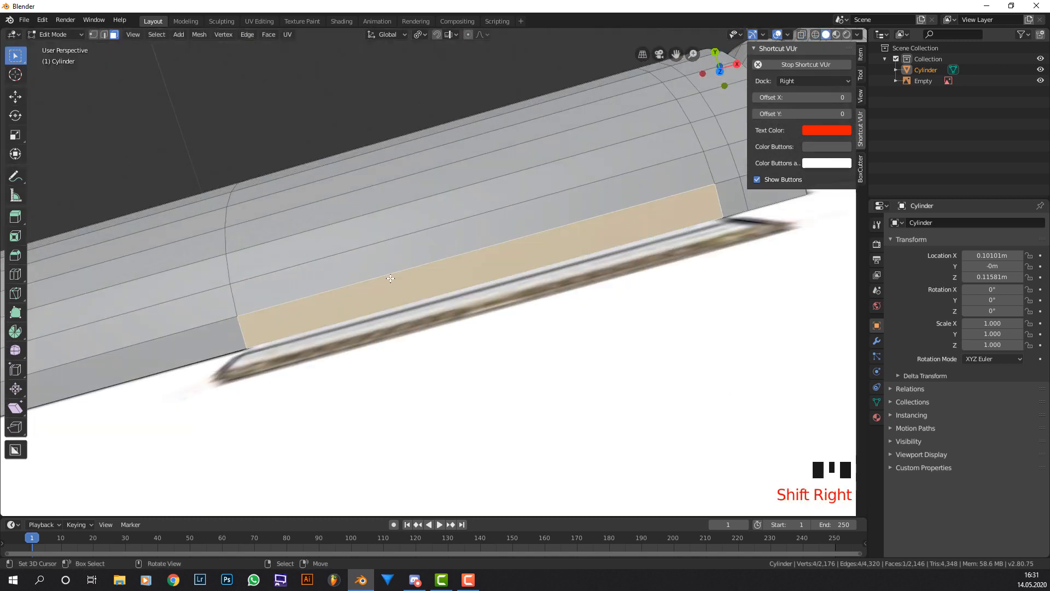
middle_click_drag(421, 293, 404, 262)
right_click(388, 277, "shift")
key("KP_1")
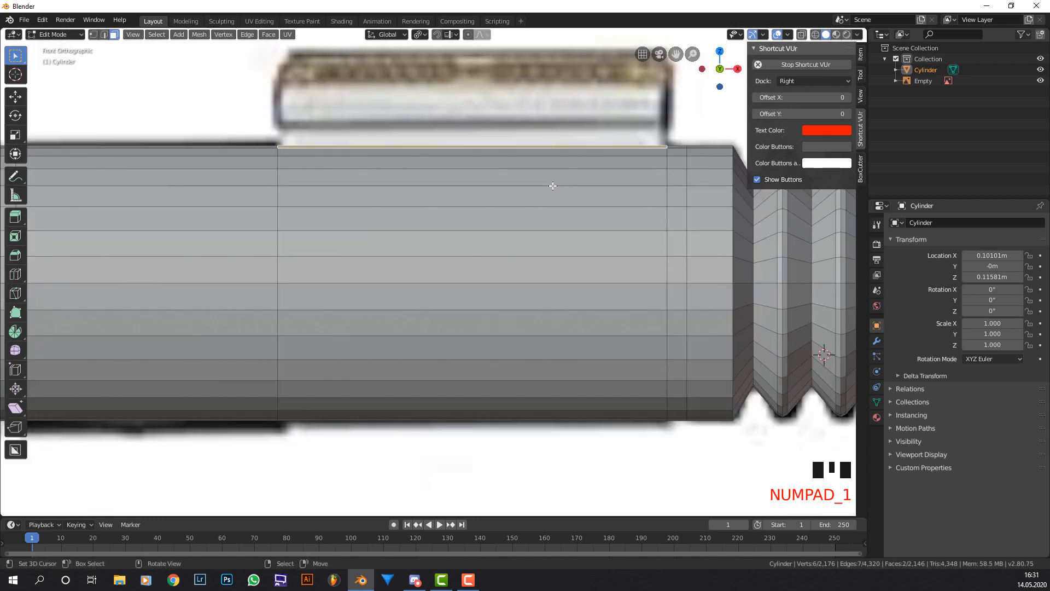
key("e")
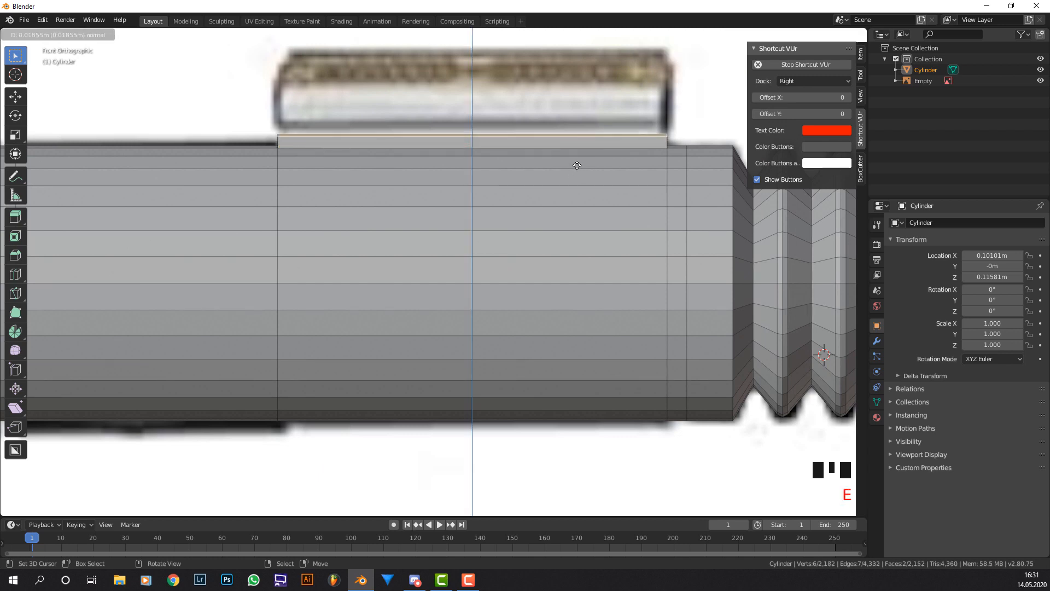
left_click(579, 163)
Scale the extruded clamp faces to about 0.963 and move them about 0.0132 m along X.
key("s")
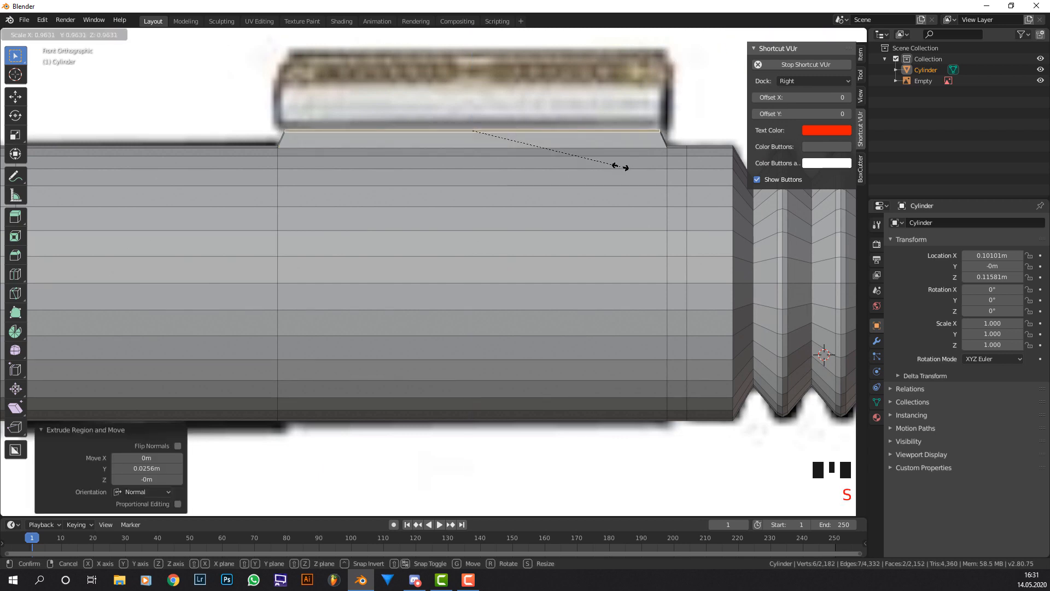
left_click(620, 166)
key("g")
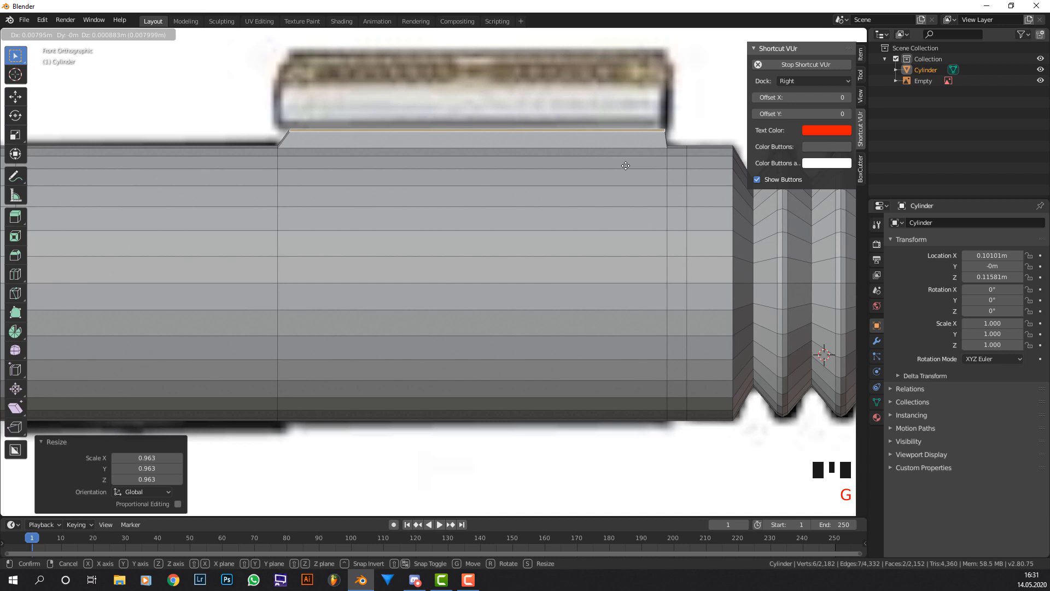
key("x")
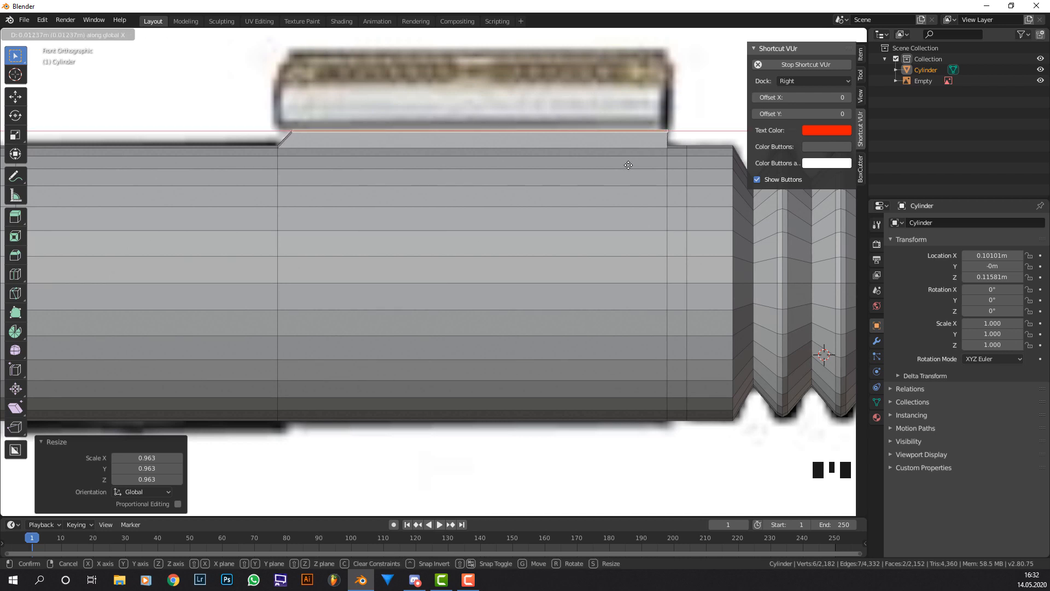
left_click(628, 165)
Move the extruded clamp's upper end edge farthest from the ribbed grip about -0.0104 m along X.
left_click(104, 34)
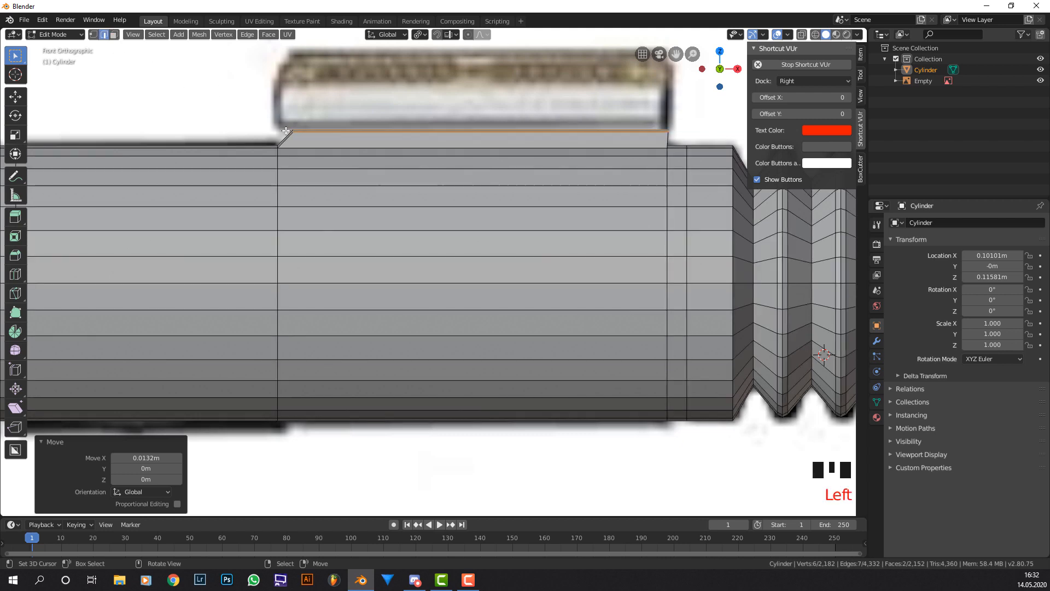
right_click(290, 131)
right_click(290, 131)
right_click(294, 132)
right_click(295, 132)
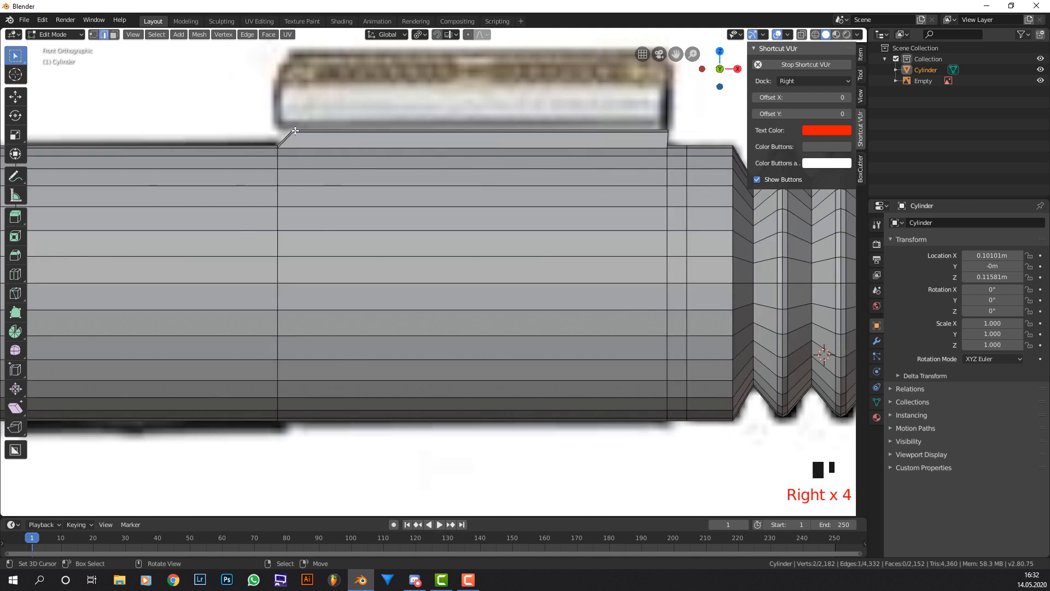
scroll(265, 113, "up", 2)
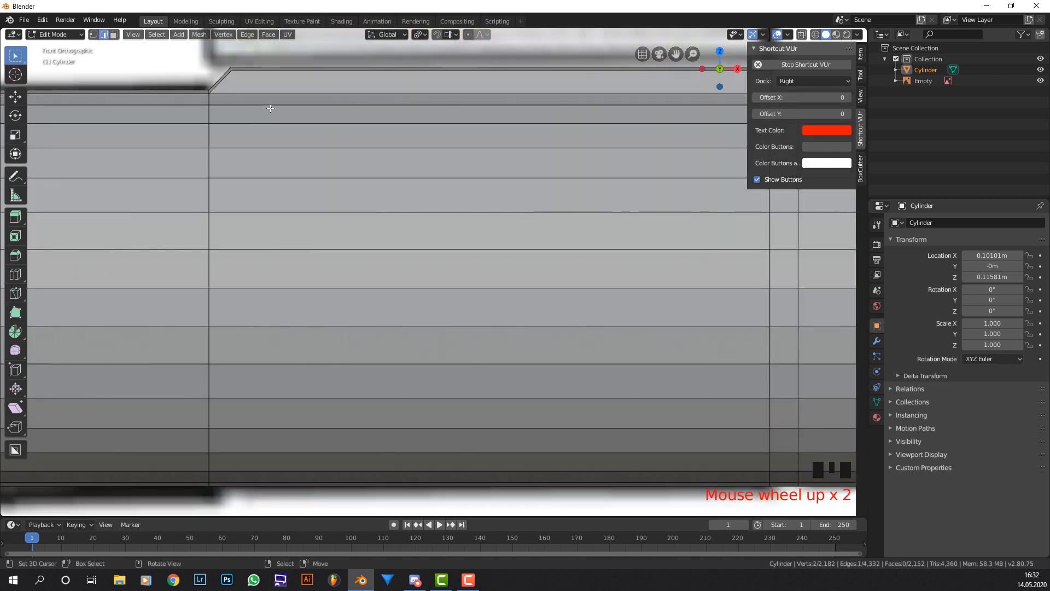
key("g")
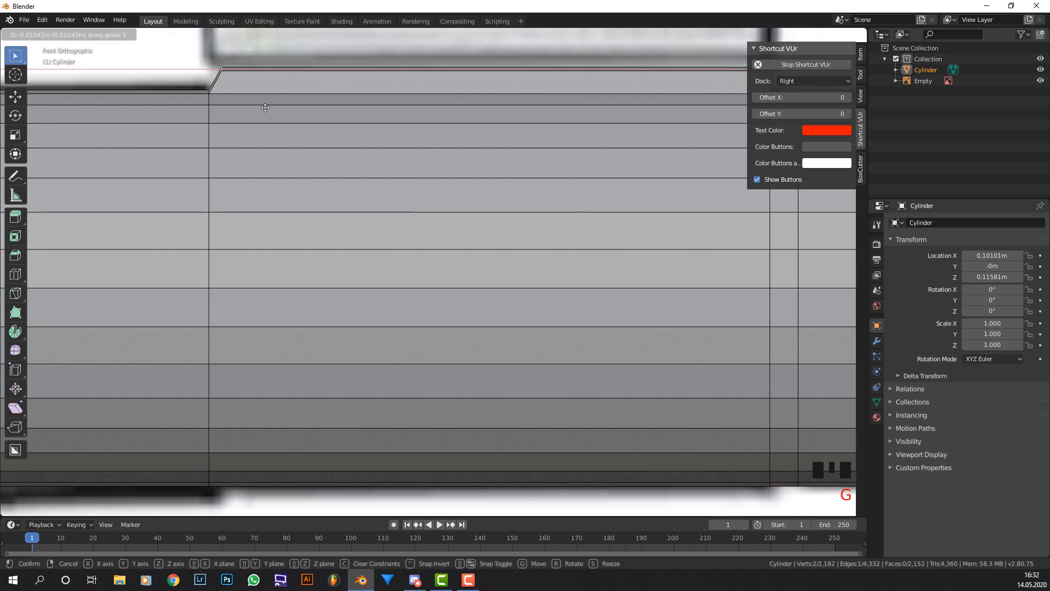
left_click(265, 107)
Align the clamp's two upper end edges farthest from the ribbed grip by scaling them to 0 along X.
scroll(658, 134, "down", 2)
middle_click_drag(689, 133, 579, 146, "shift")
scroll(667, 134, "up", 2)
scroll(673, 137, "down", 2)
scroll(633, 130, "up", 2)
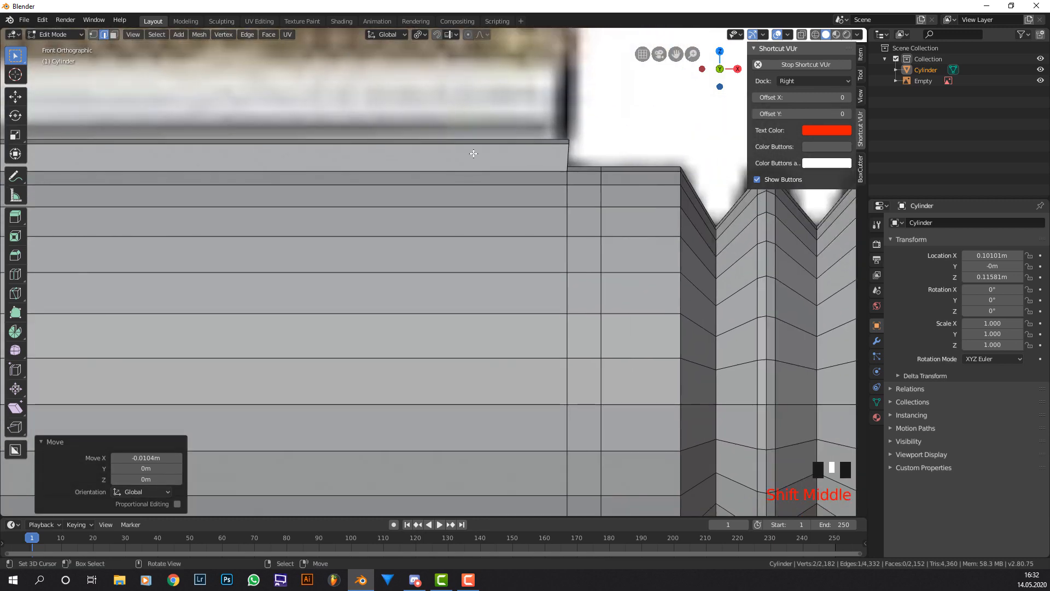
scroll(263, 159, "down", 2)
middle_click_drag(253, 160, 293, 162)
scroll(214, 171, "down", 2)
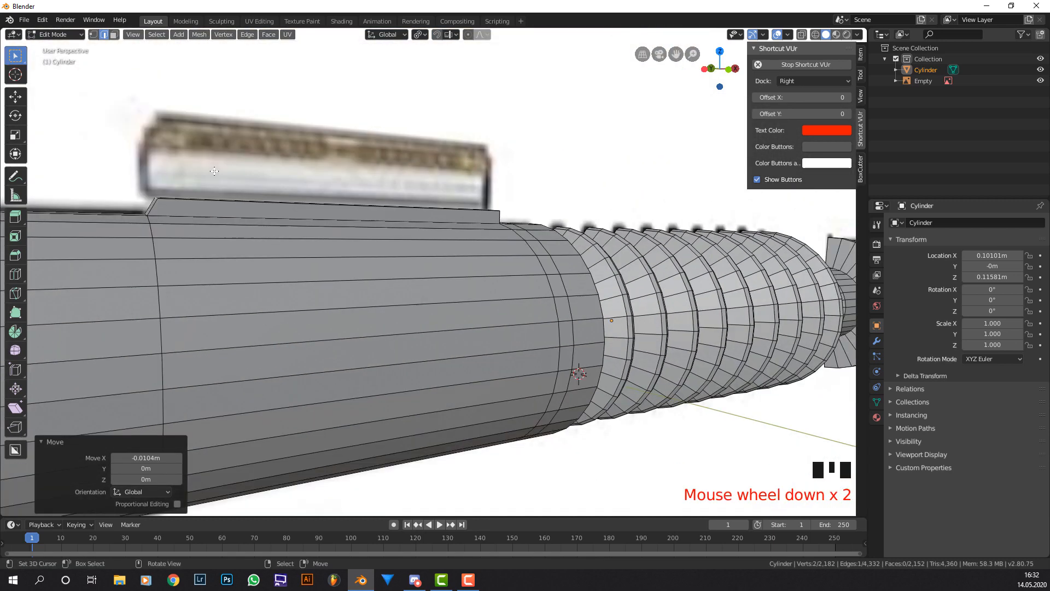
middle_click_drag(215, 171, 300, 197)
right_click(470, 290, "shift")
key("s")
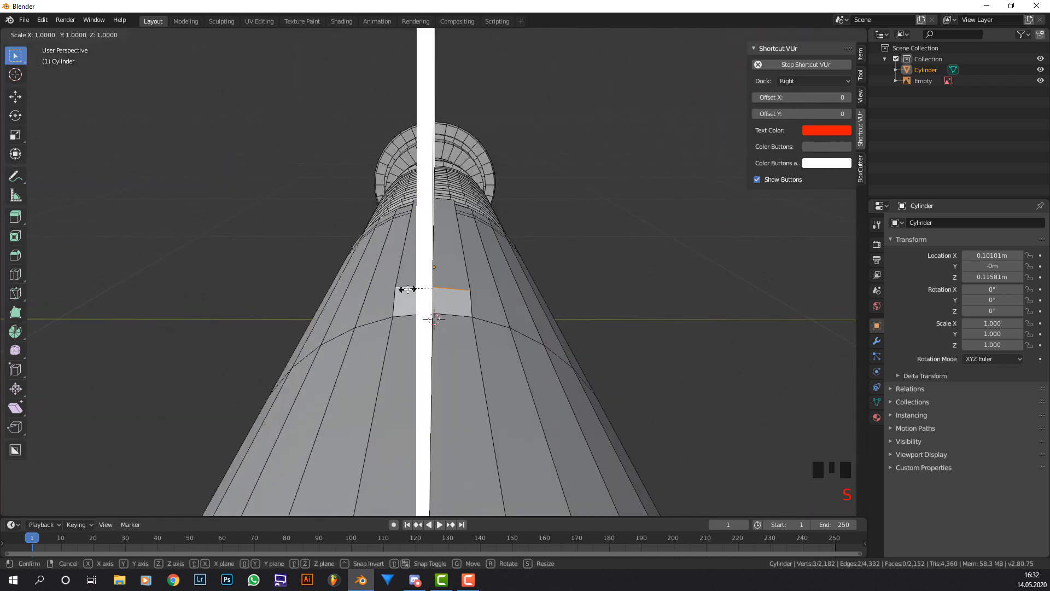
key("x")
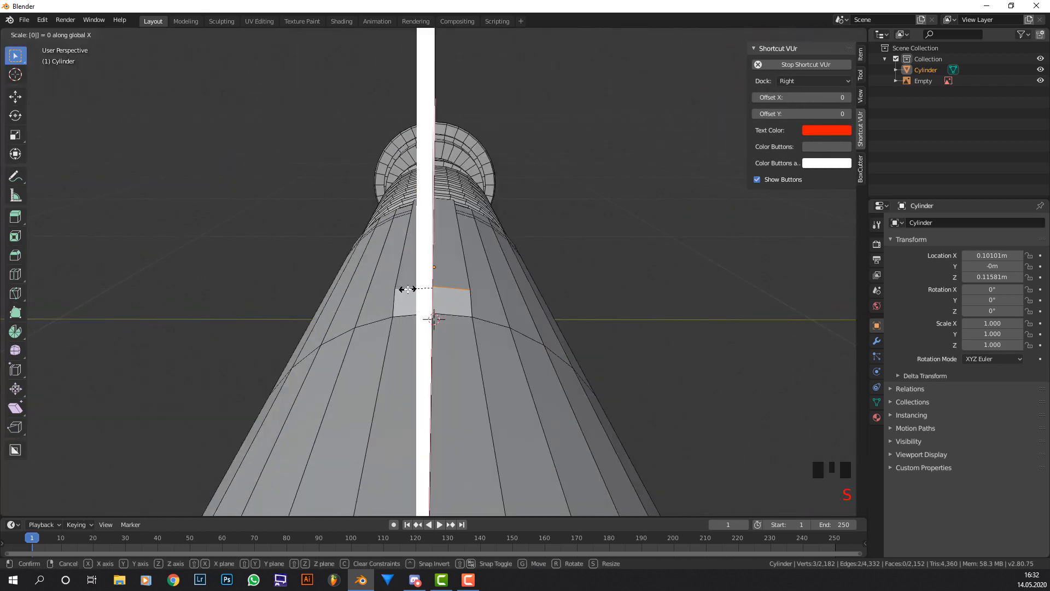
key("Return")
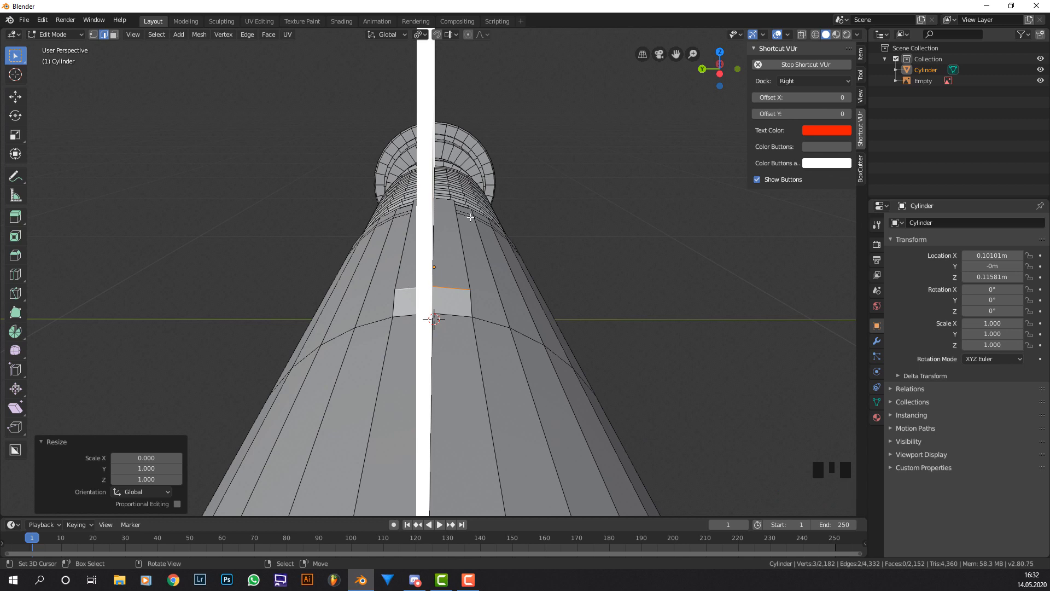
Level the same two clamp end edges by scaling them to 0 along Z.
key("s")
type("yz")
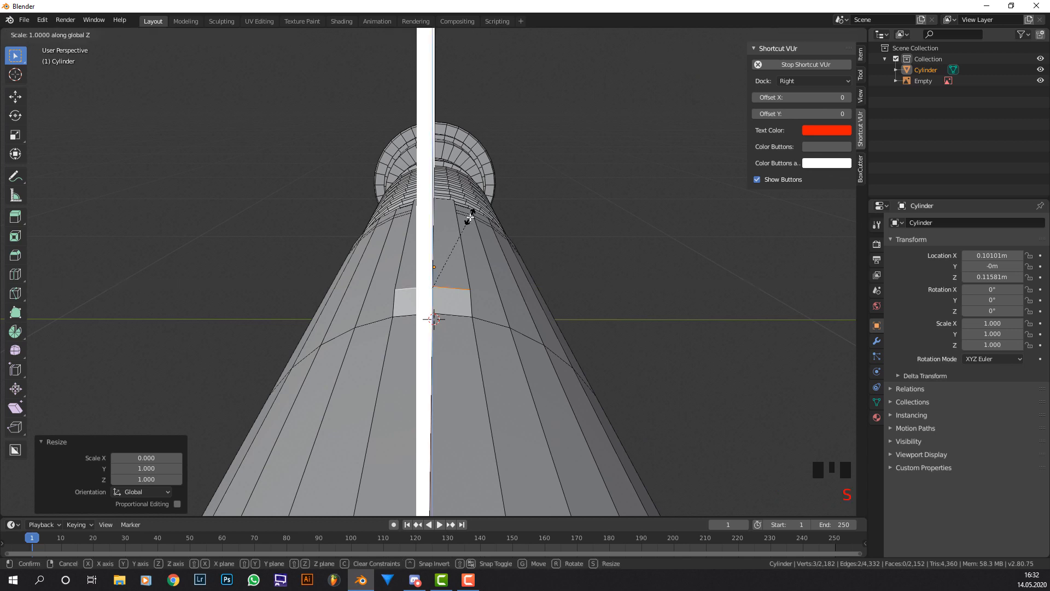
type("0")
key("Return")
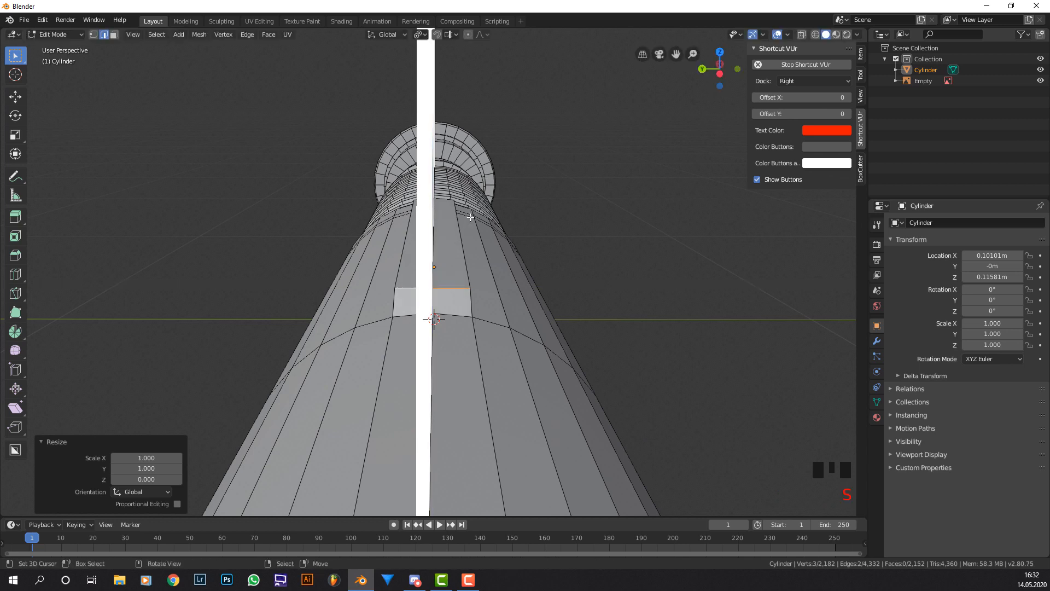
Level the clamp's two upper end edges nearest the ribbed grip by scaling them to 0 along Z, and return to face selection.
right_click(446, 198, "alt")
middle_click_drag(520, 207, 361, 213)
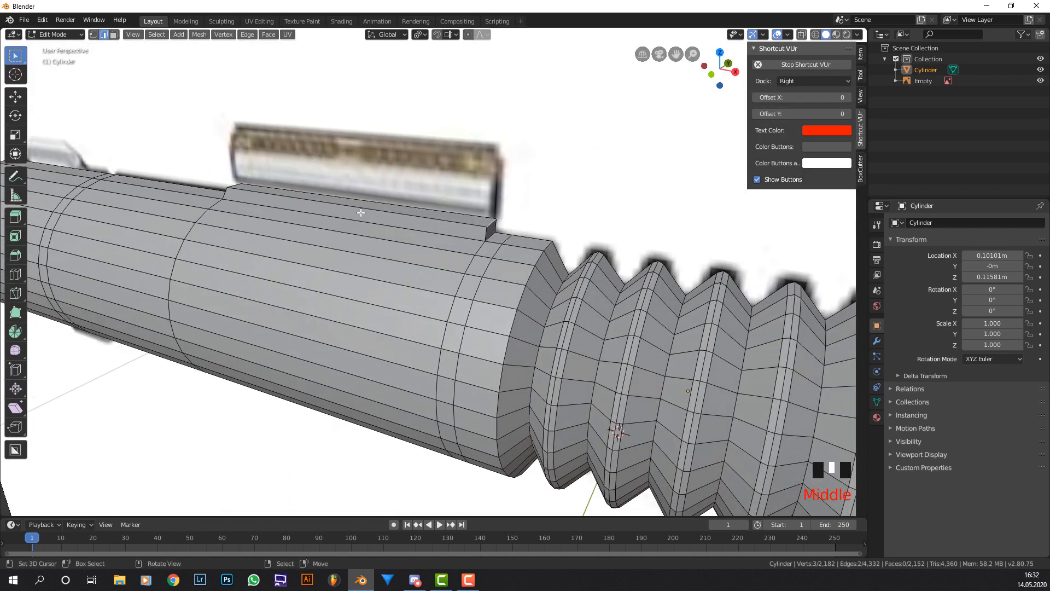
key("s")
key("y")
type("z")
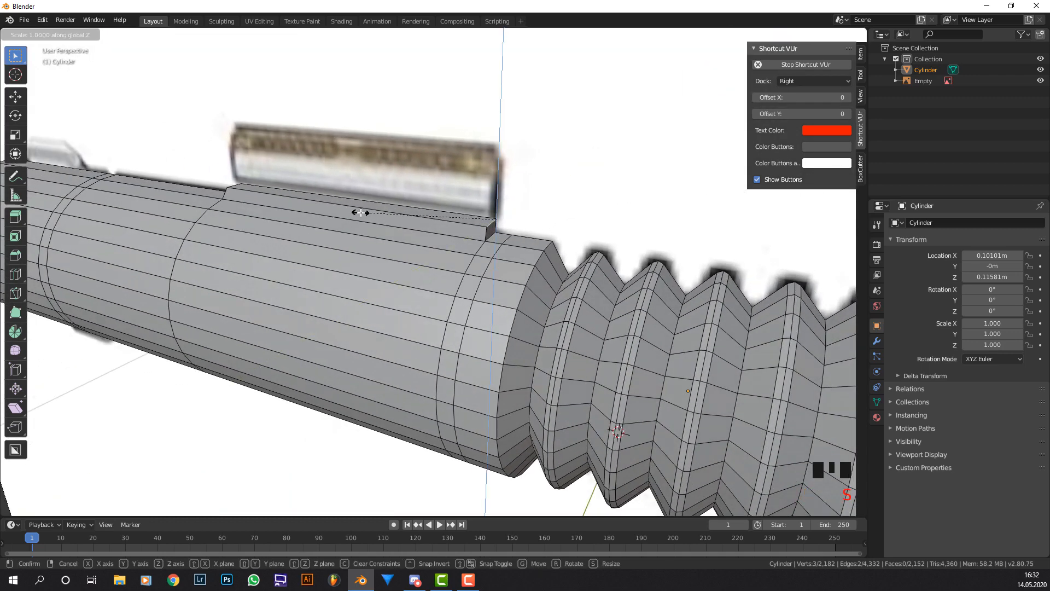
type("0")
key("Return")
left_click(114, 35)
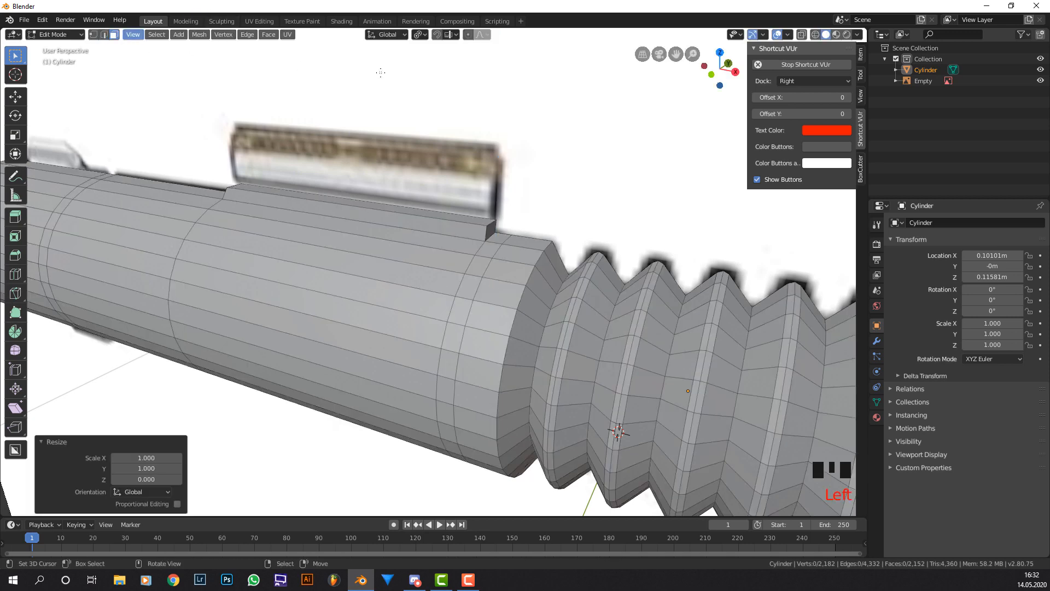
Extrude the clamp's two long top faces upward about 0.13 m to the top of the clamp in the reference image.
middle_click_drag(382, 71, 383, 164)
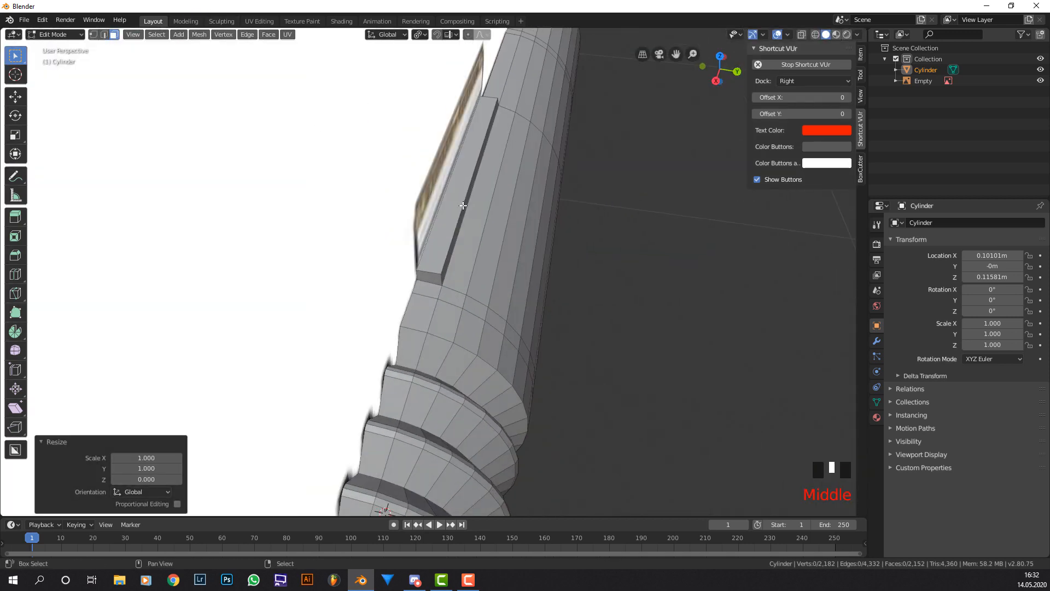
right_click(442, 204, "shift")
right_click(442, 205, "shift")
middle_click_drag(442, 204, 487, 197)
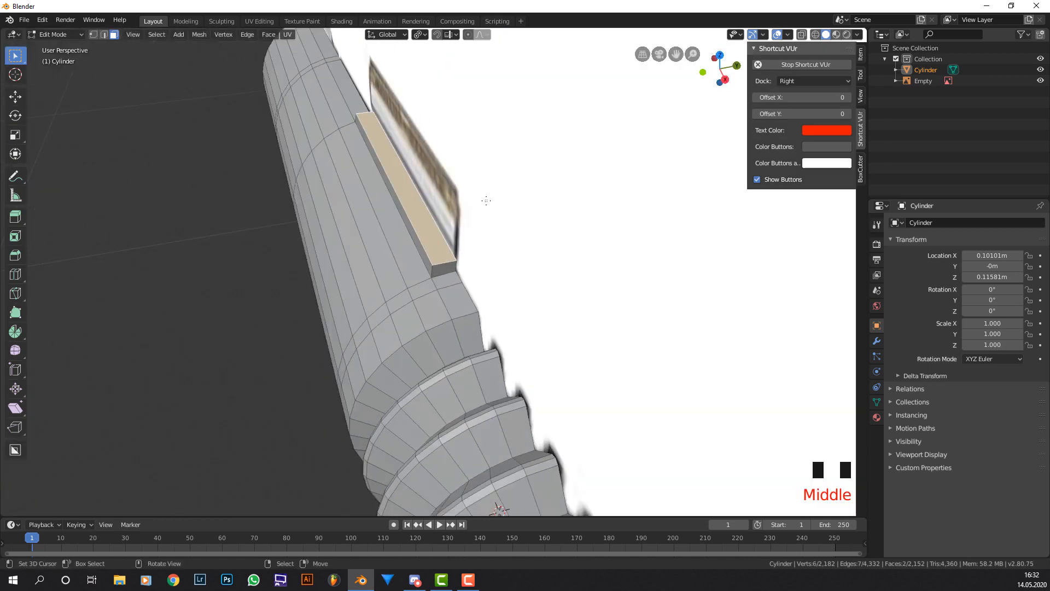
key("KP_1")
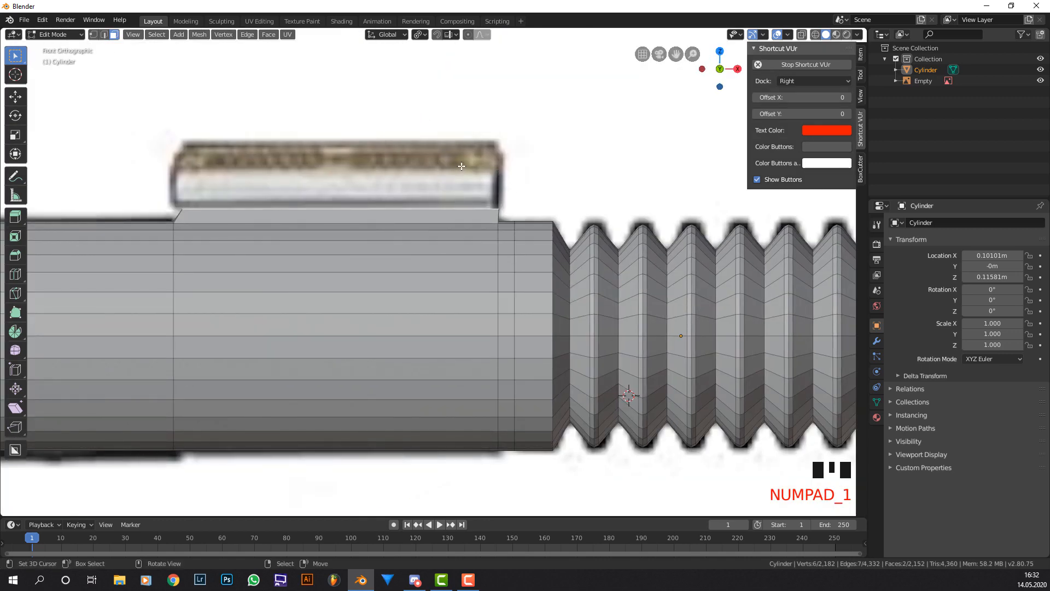
key("e")
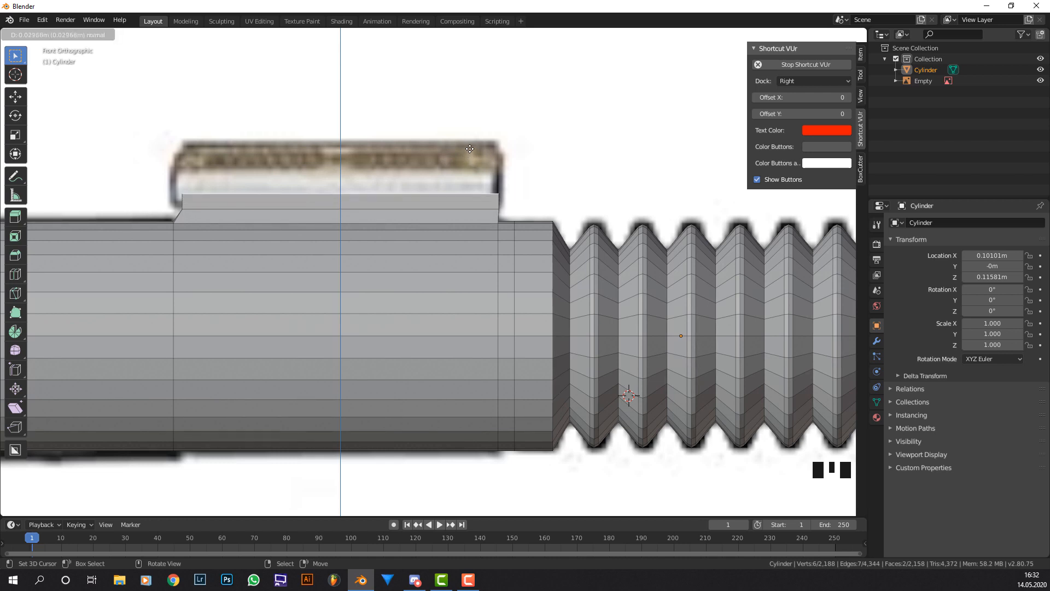
left_click(481, 100)
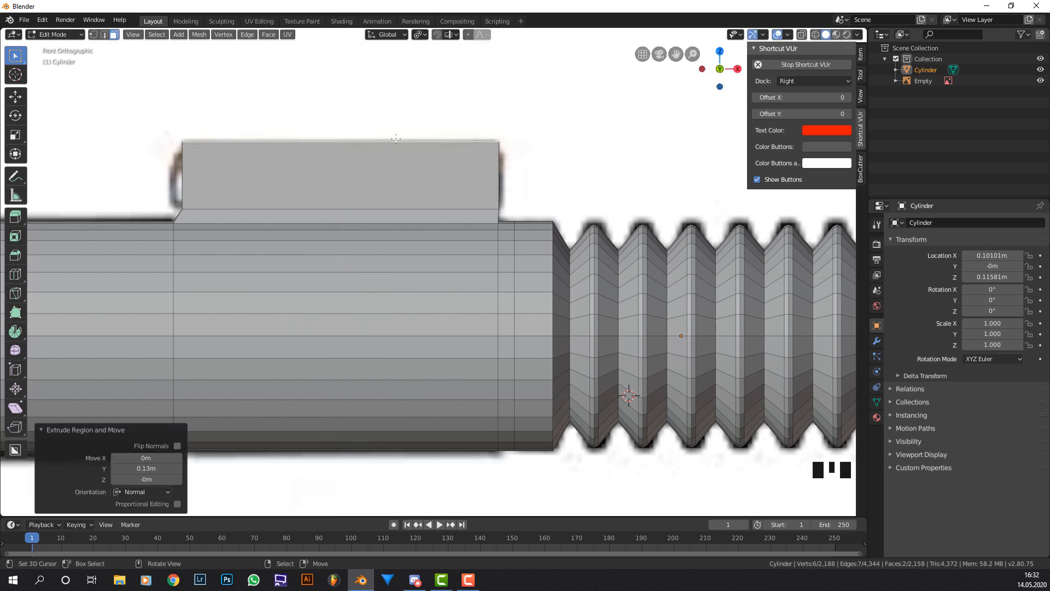
Extrude the clamp's two upright end faces farthest from the ribbed grip outward by about 0.0147 m.
middle_click_drag(347, 144, 188, 176)
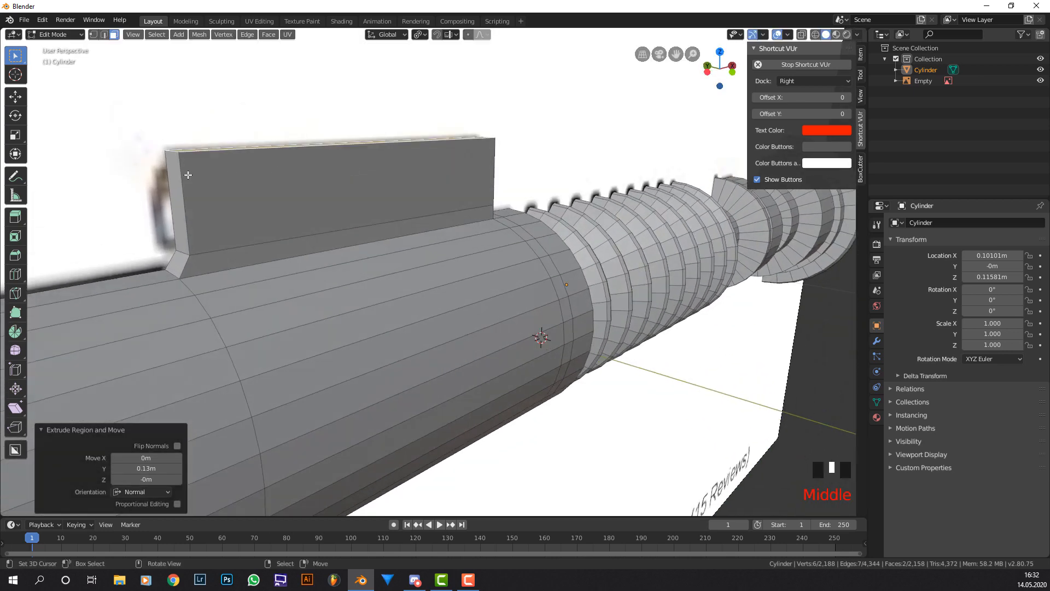
right_click(165, 175)
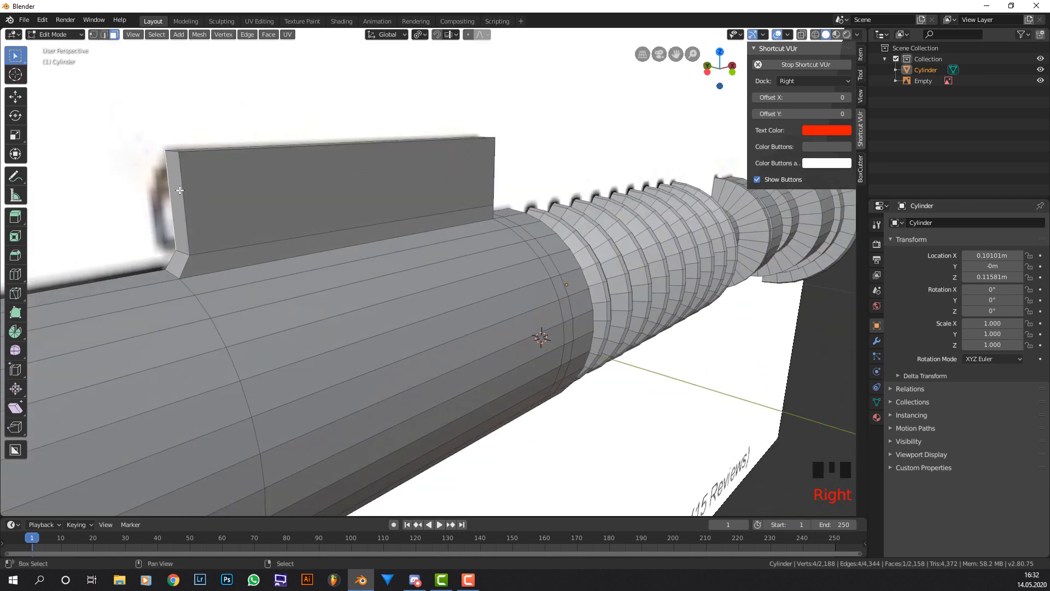
right_click(178, 198, "shift")
key("e")
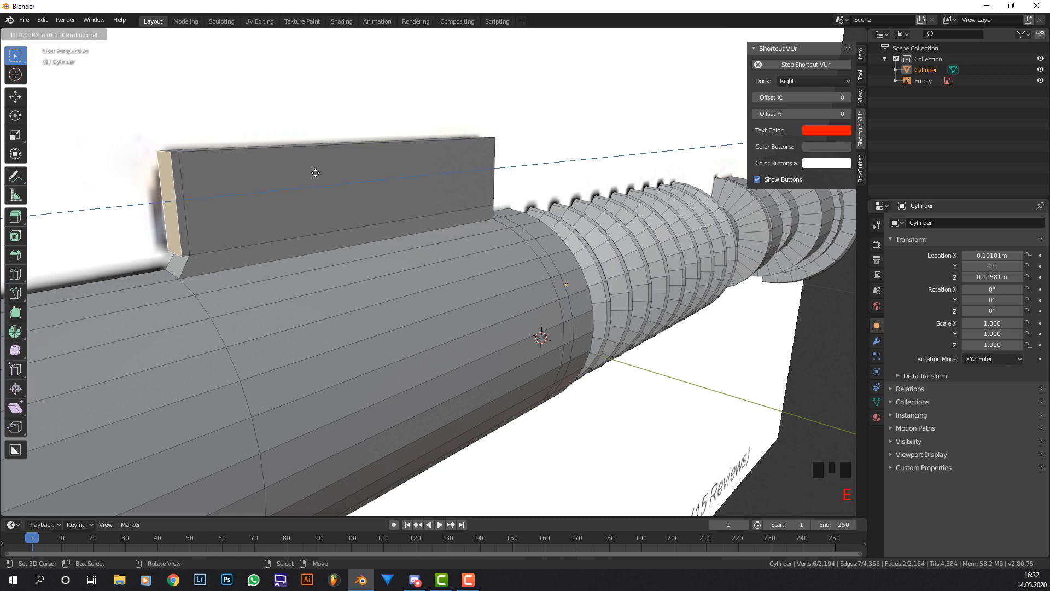
left_click(315, 171)
Inset the clamp's two long top faces together with a thickness of about 0.018.
middle_click_drag(333, 153, 361, 185)
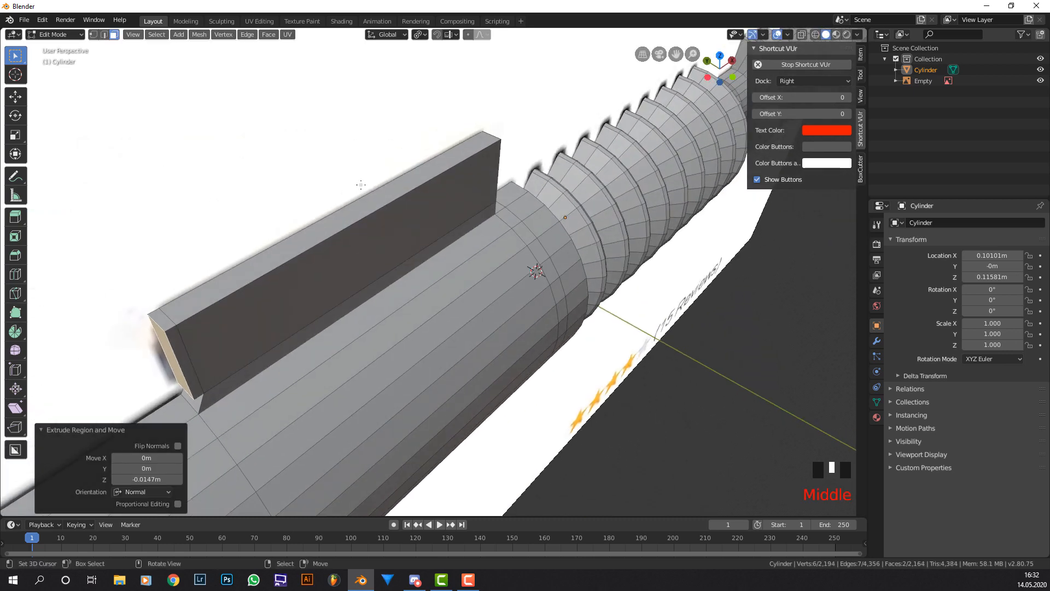
left_click(815, 35)
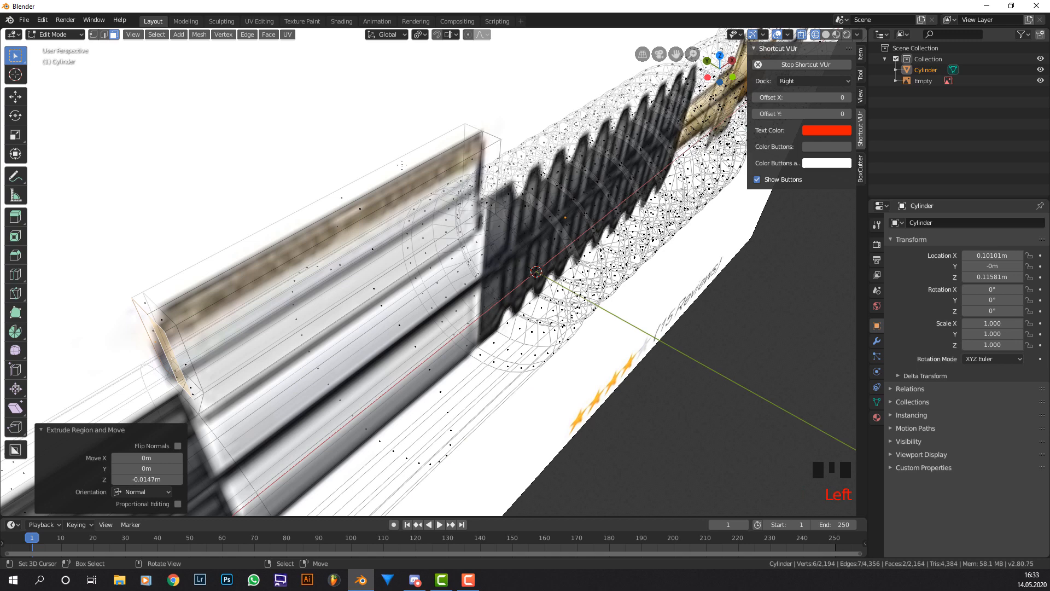
right_click(344, 192)
right_click(341, 193)
right_click(363, 207, "shift")
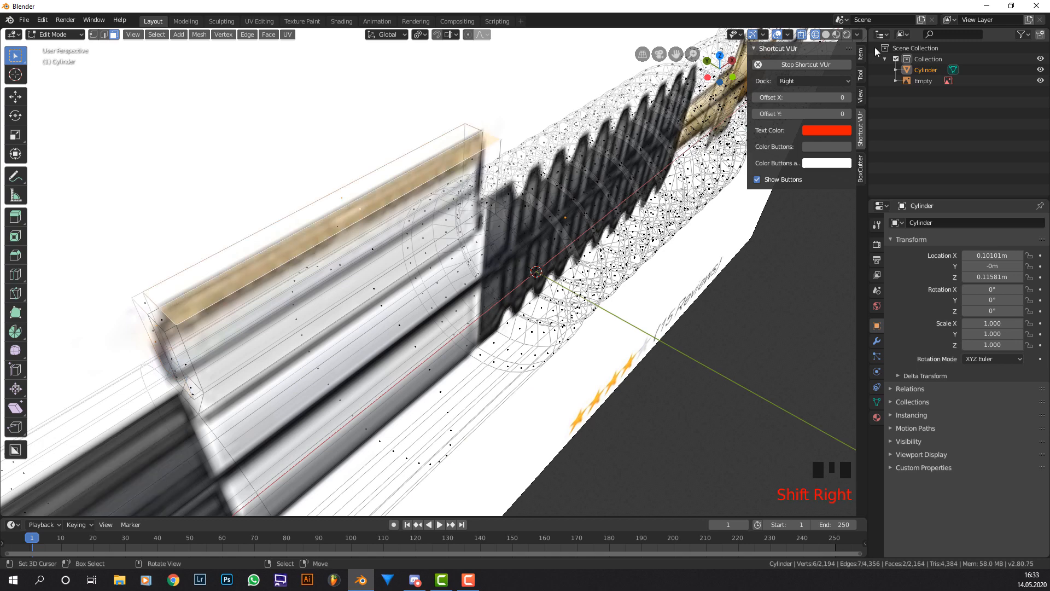
left_click(826, 34)
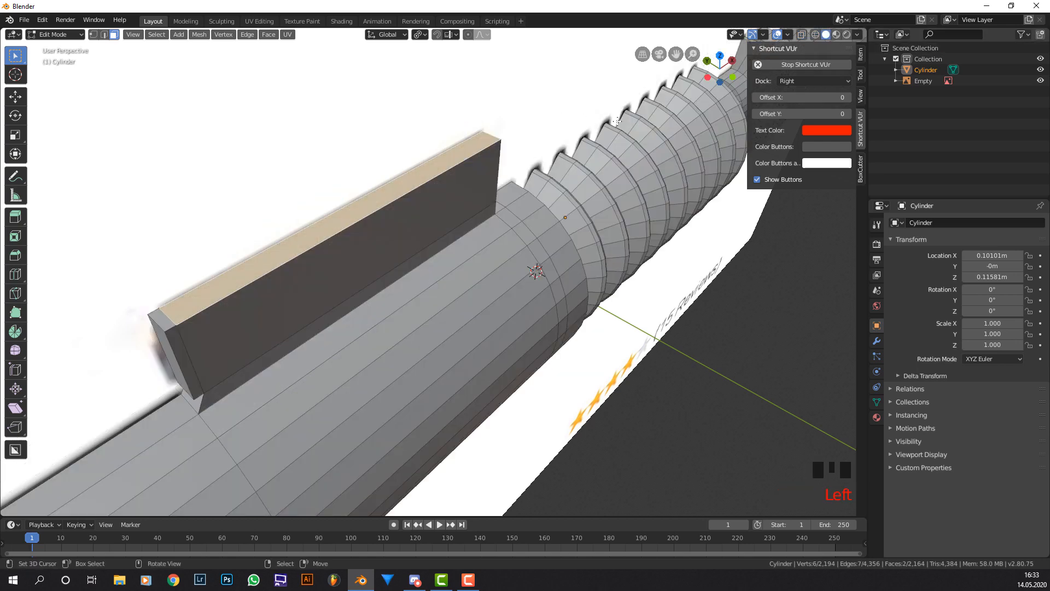
key("i")
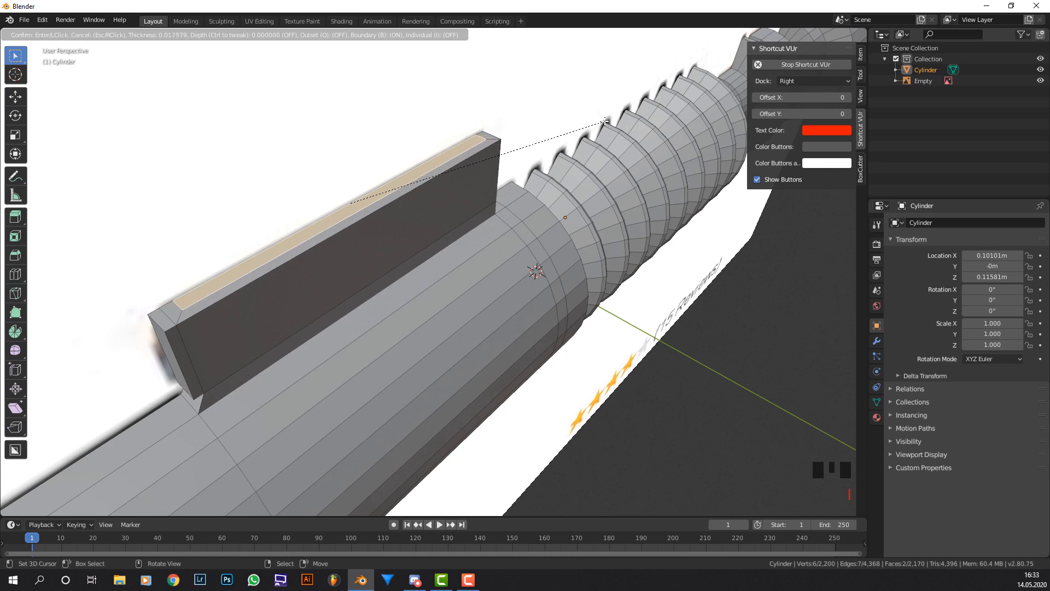
left_click(606, 121)
Switch to object mode and hide the Empty reference image, keeping the viewport overlays on.
middle_click_drag(566, 136, 626, 129)
scroll(626, 129, "up", 1)
key("Tab")
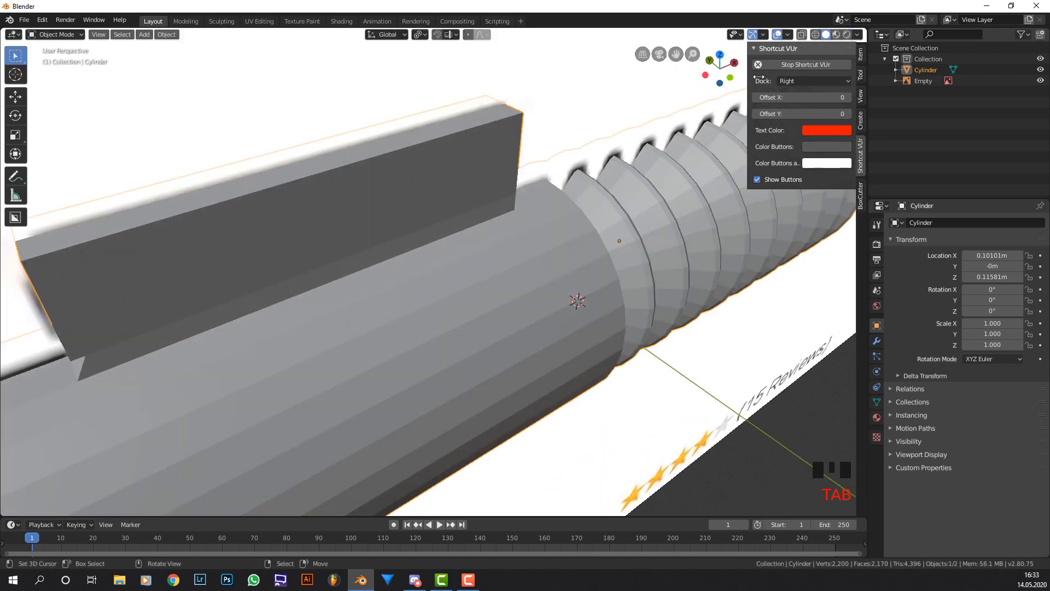
left_click(777, 34)
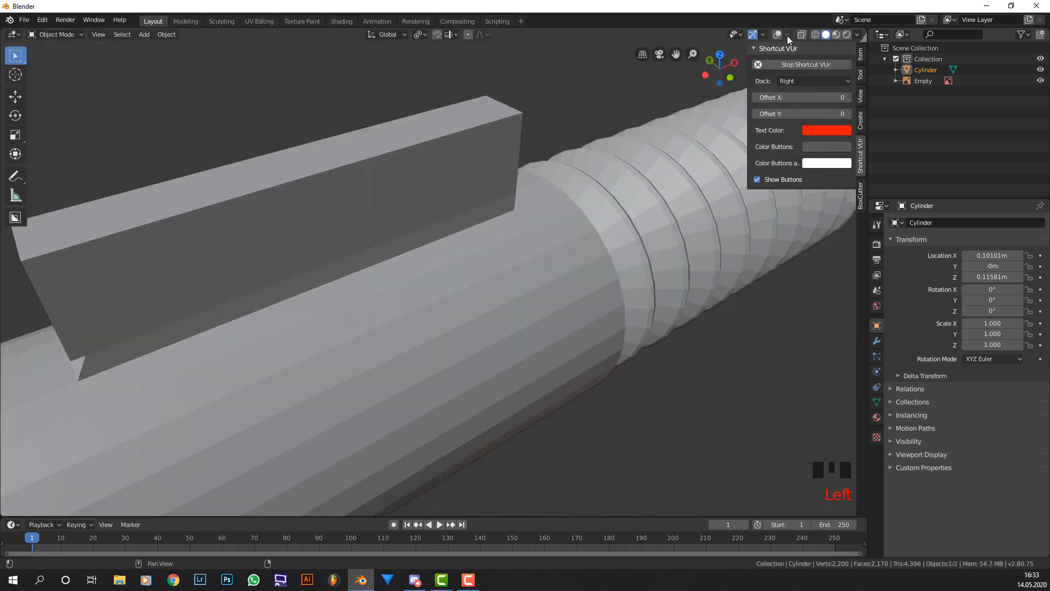
left_click(778, 34)
left_click(1040, 80)
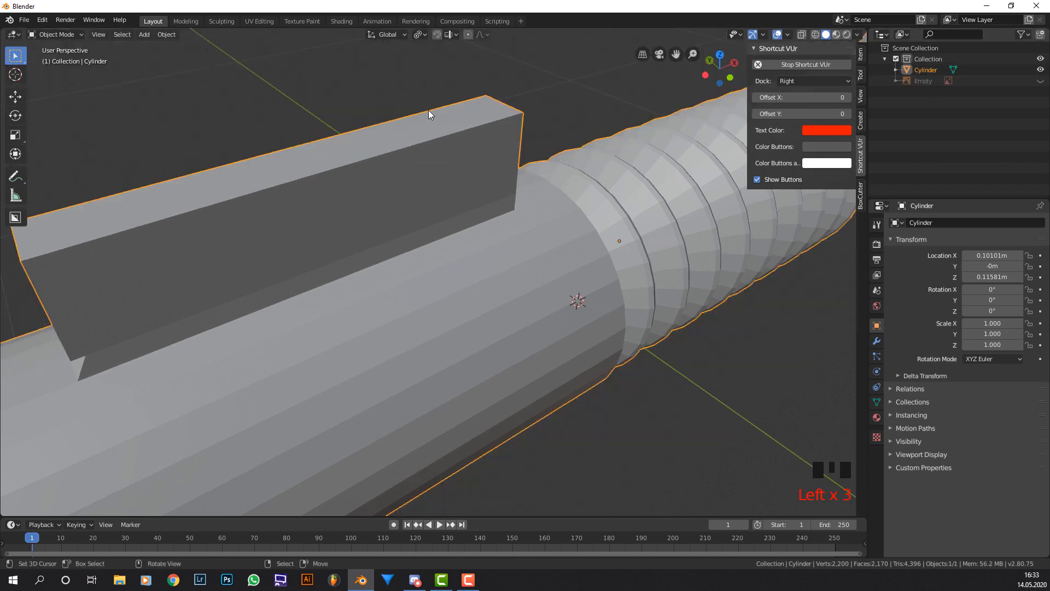
Return to edit mode and extrude the inset top faces of the clamp about 0.0149 m down into it.
key("Tab")
middle_click_drag(428, 112, 429, 108)
key("e")
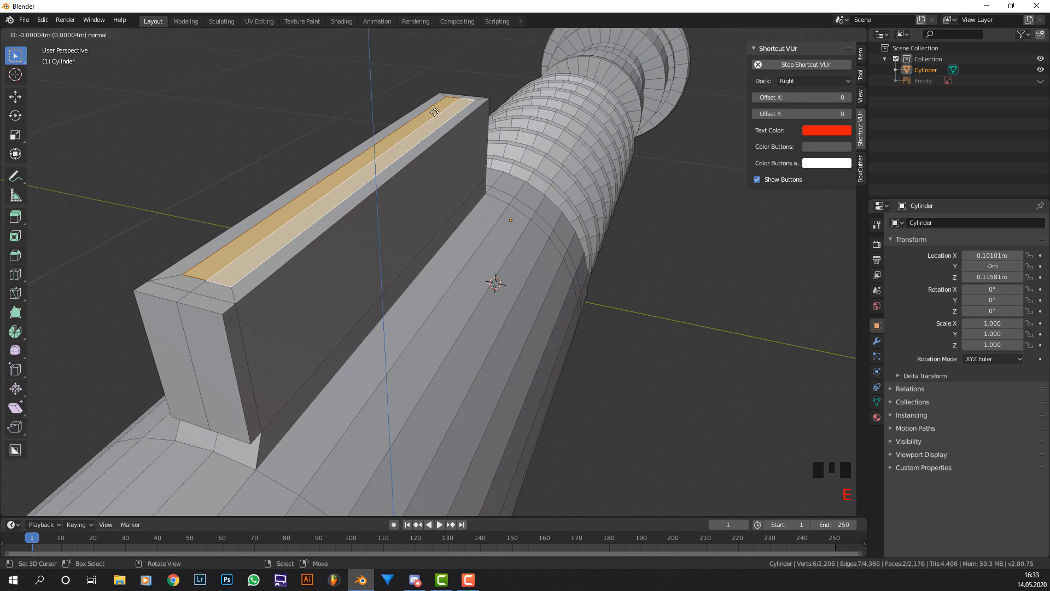
left_click(432, 124)
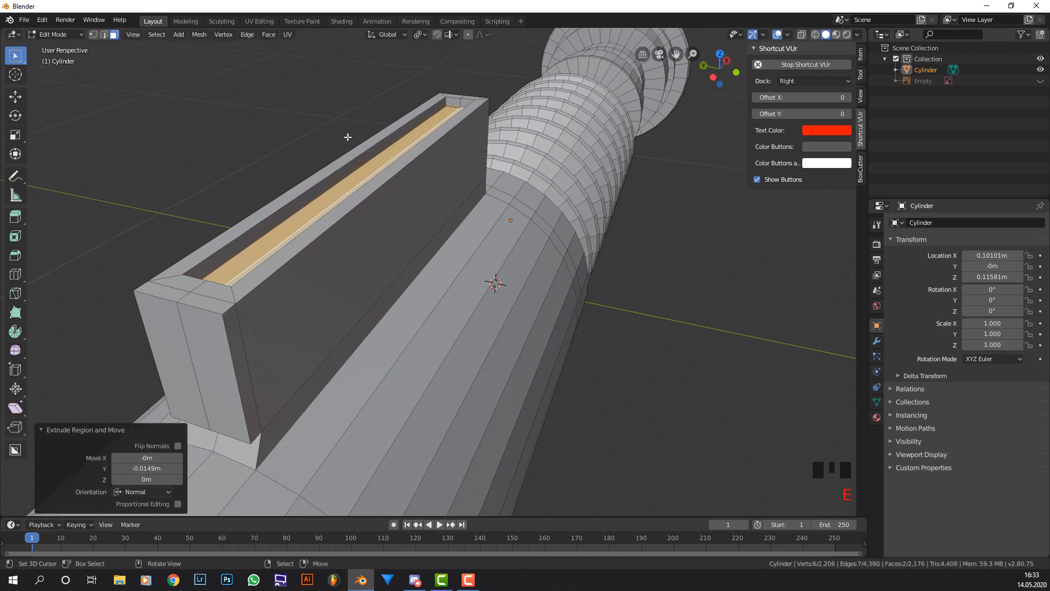
Select the clamp's surrounding rim faces along with the recessed floor faces and move them about -0.0339 m along Z.
middle_click_drag(445, 175, 408, 188)
scroll(383, 145, "down", 4)
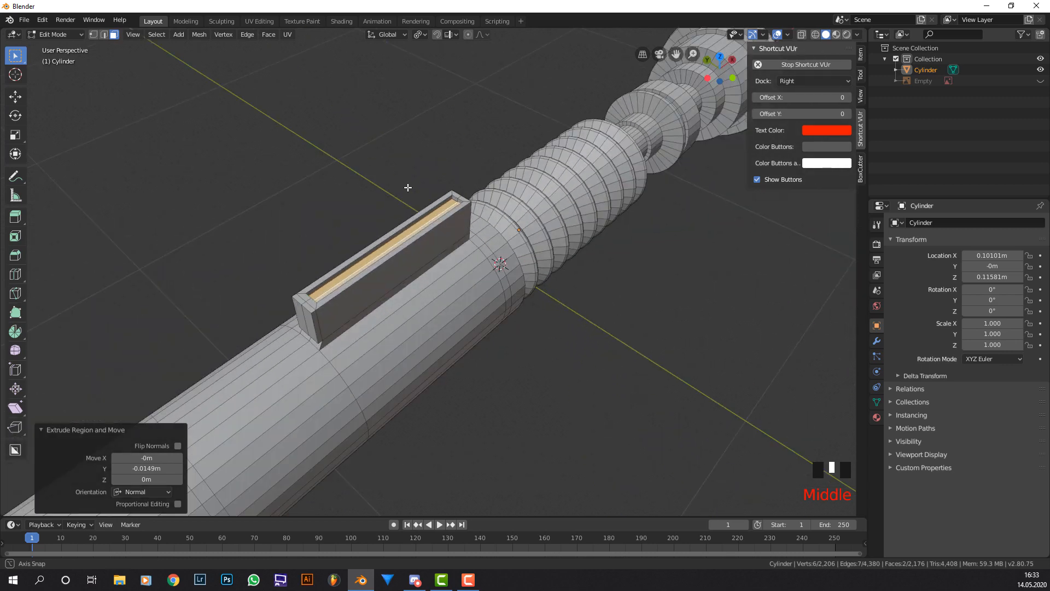
scroll(345, 222, "up", 2)
middle_click_drag(342, 221, 308, 248)
scroll(309, 249, "up", 1)
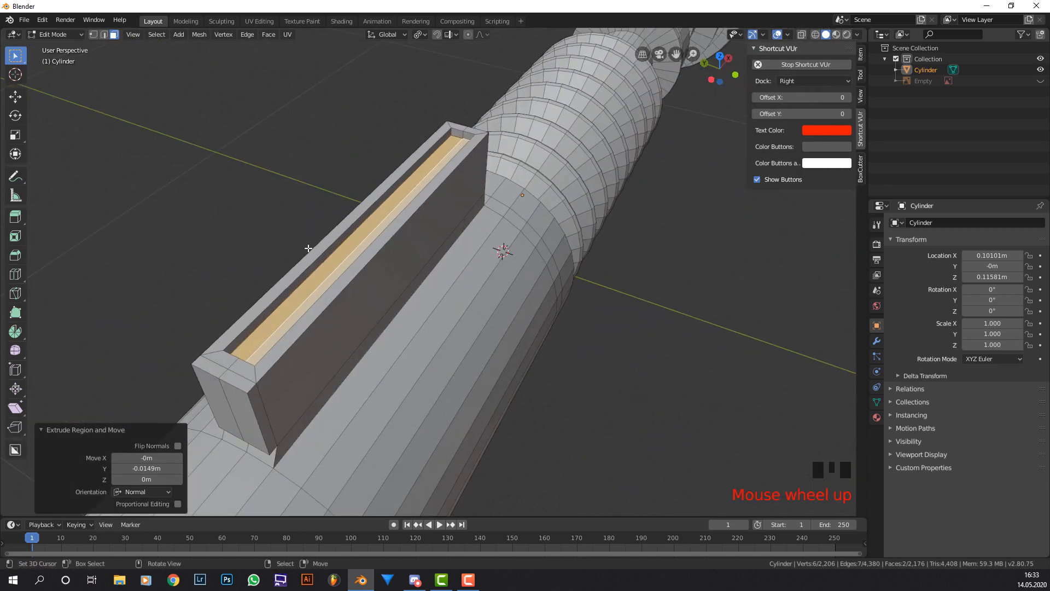
right_click(249, 319, "shift")
right_click(224, 360, "shift")
right_click(213, 367, "shift")
right_click(238, 379, "shift")
right_click(247, 371, "shift")
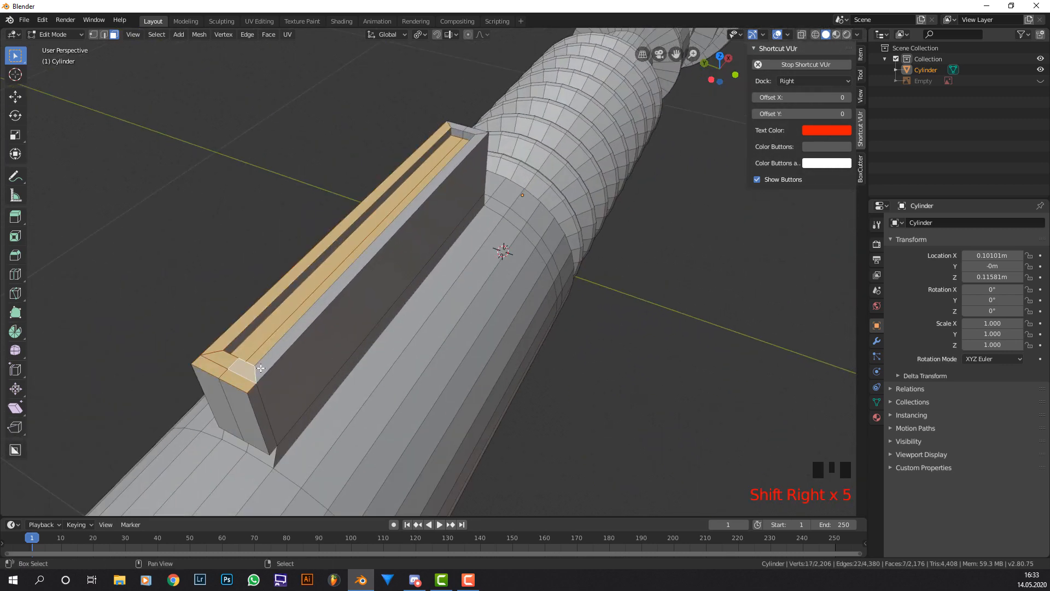
right_click(438, 196, "shift")
right_click(470, 127, "shift")
right_click(458, 126, "shift")
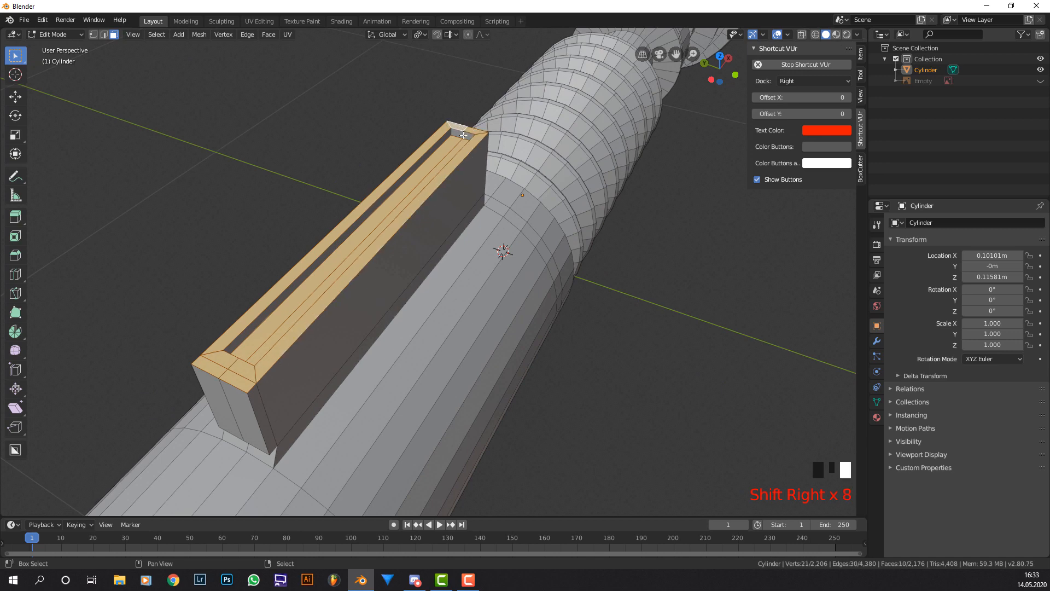
key("KP_1")
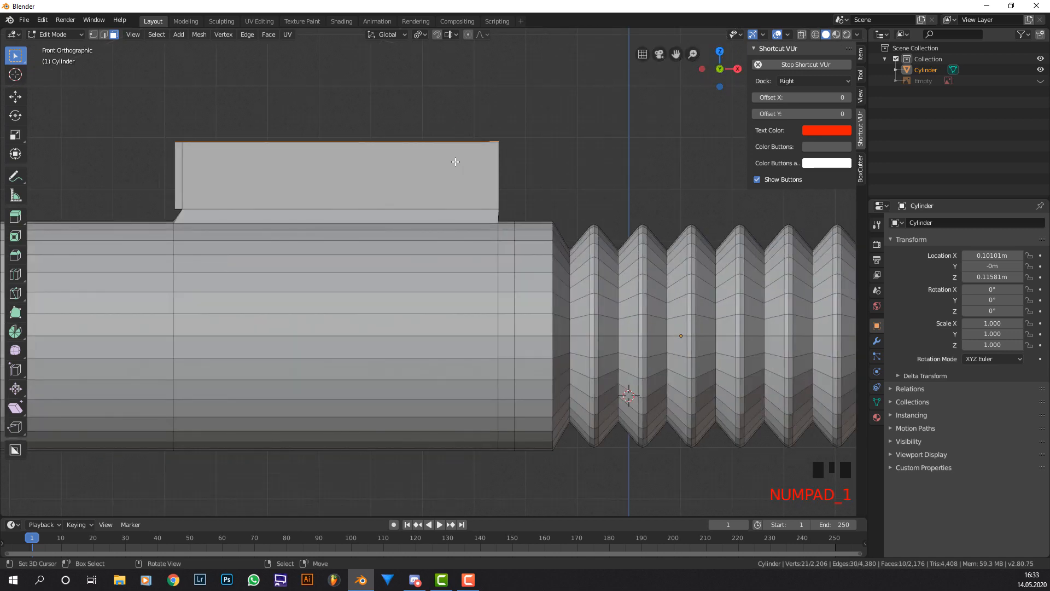
key("g")
key("z")
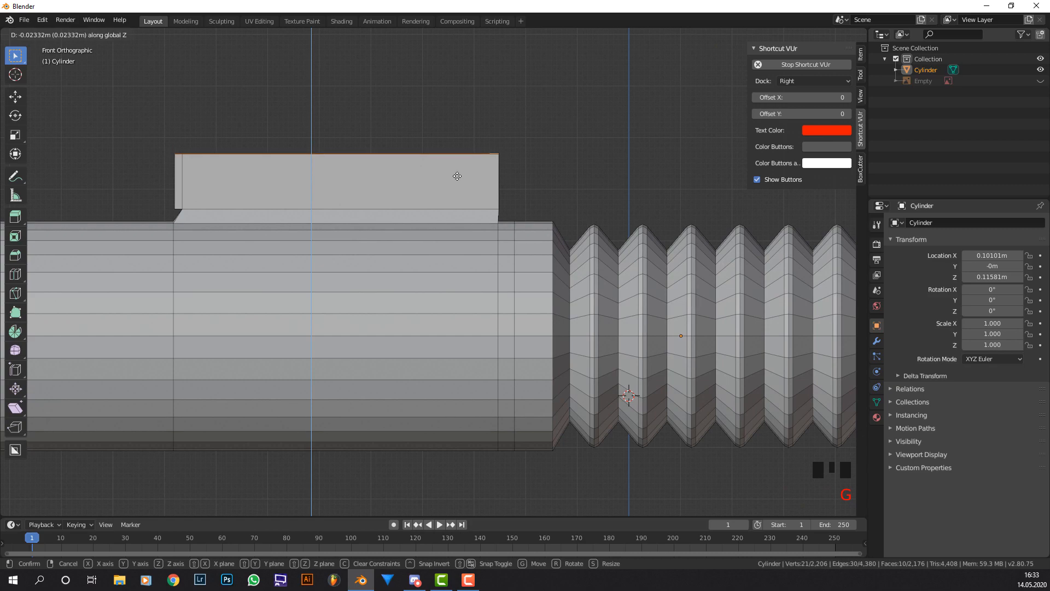
left_click(458, 179)
Bring the whole clamp section into view and show the Empty reference image again.
middle_click_drag(457, 179, 420, 191)
scroll(462, 179, "down", 2)
middle_click_drag(336, 208, 417, 61, "shift")
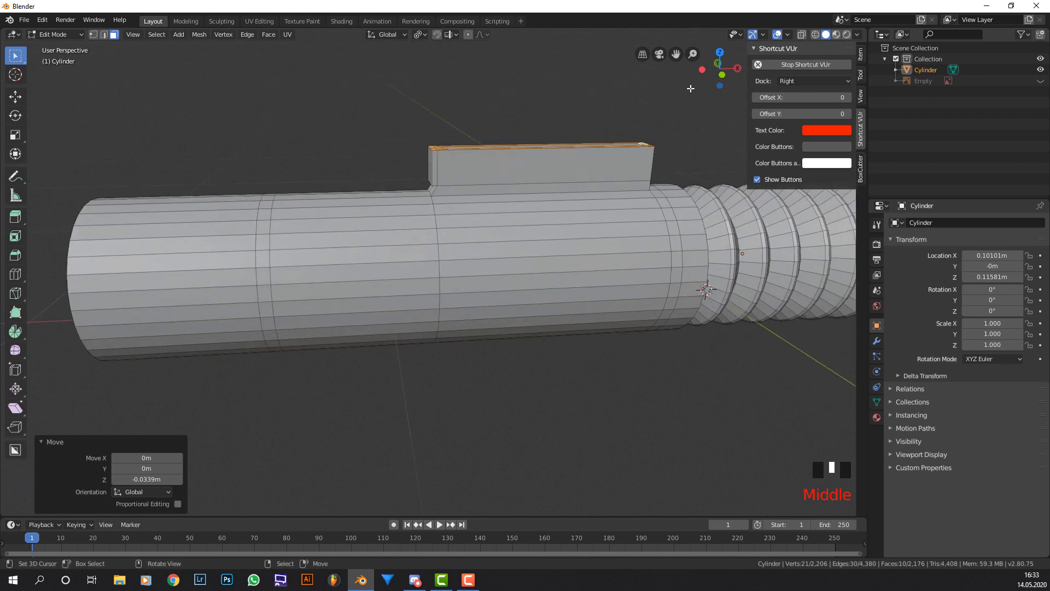
left_click(1040, 81)
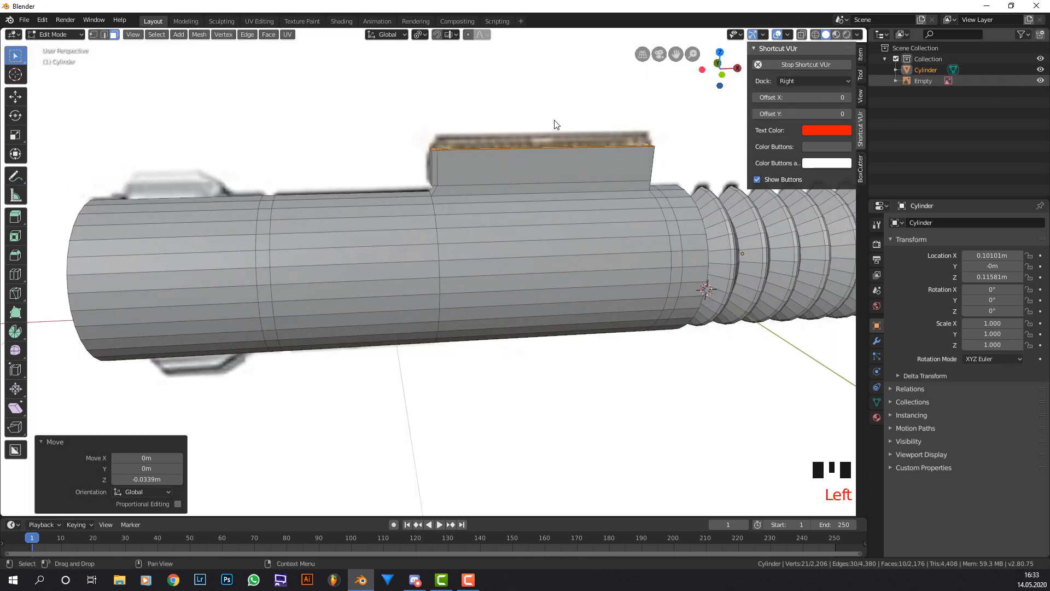
Extrude the narrow face ring beside the dark section and scale it to 0.9 along Y and Z, forming a groove.
middle_click_drag(471, 123, 330, 188)
left_click(322, 195, "alt")
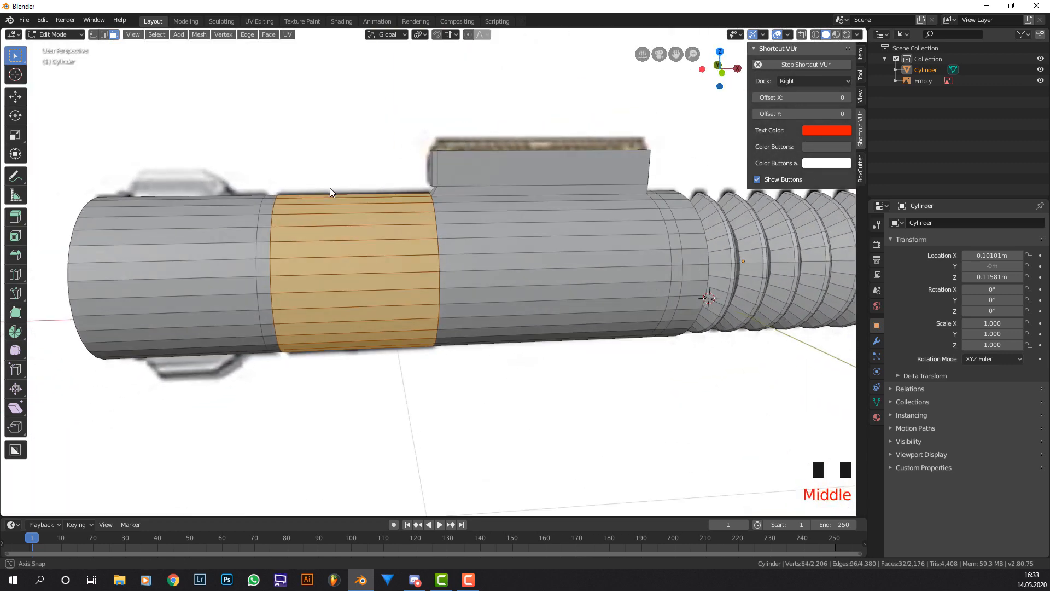
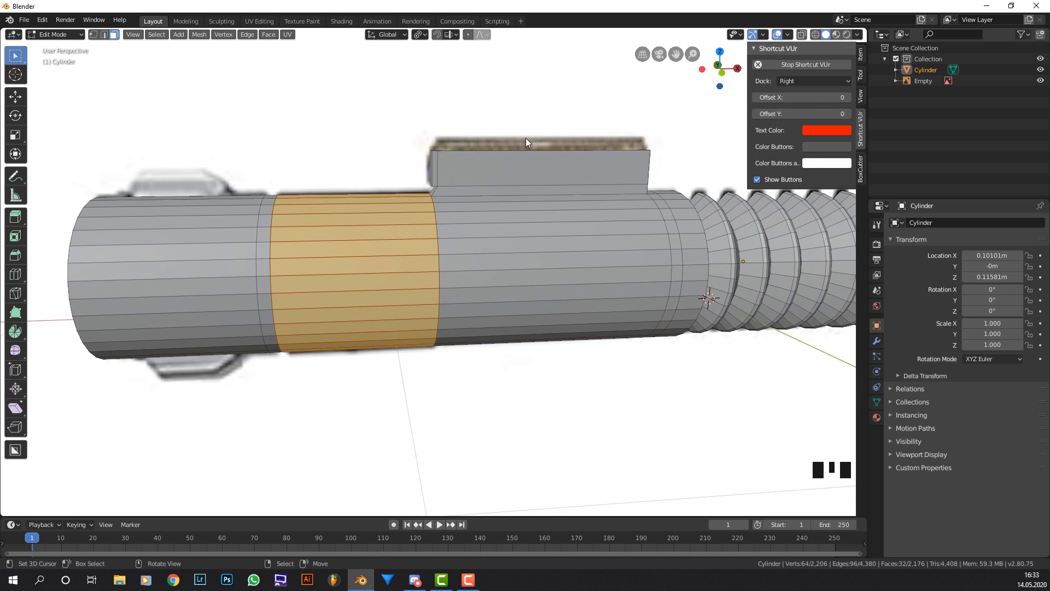
right_click(271, 190, "alt")
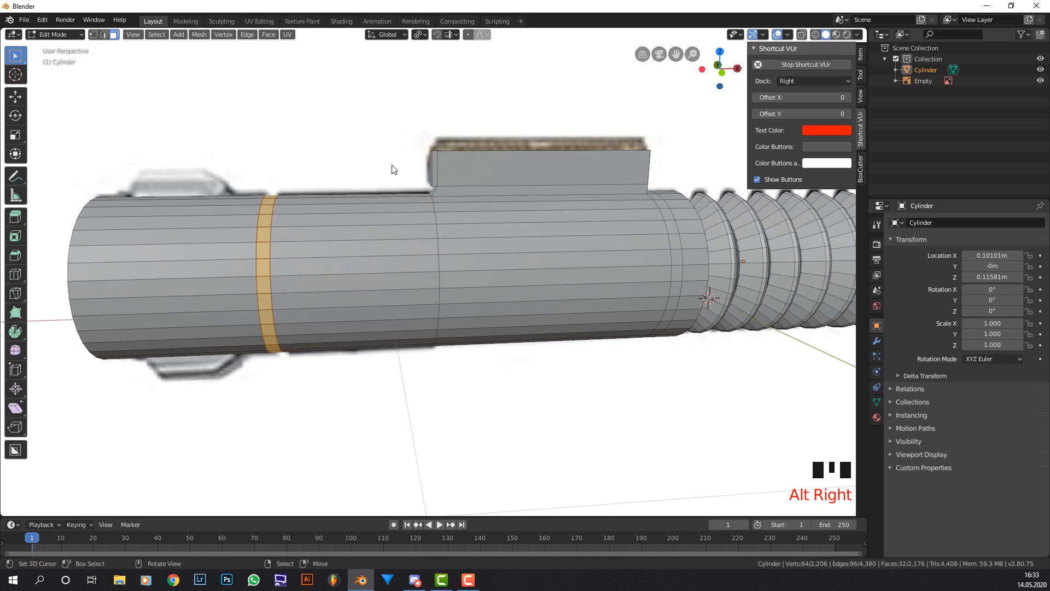
key("KP_1")
left_click(815, 34)
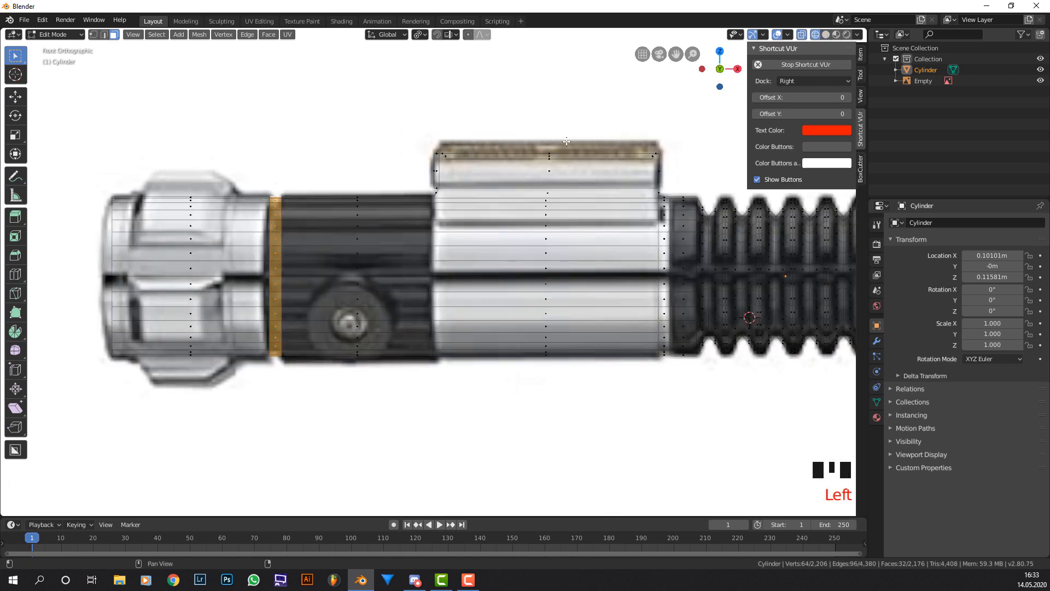
scroll(367, 169, "up", 2)
middle_click_drag(366, 170, 457, 129, "shift")
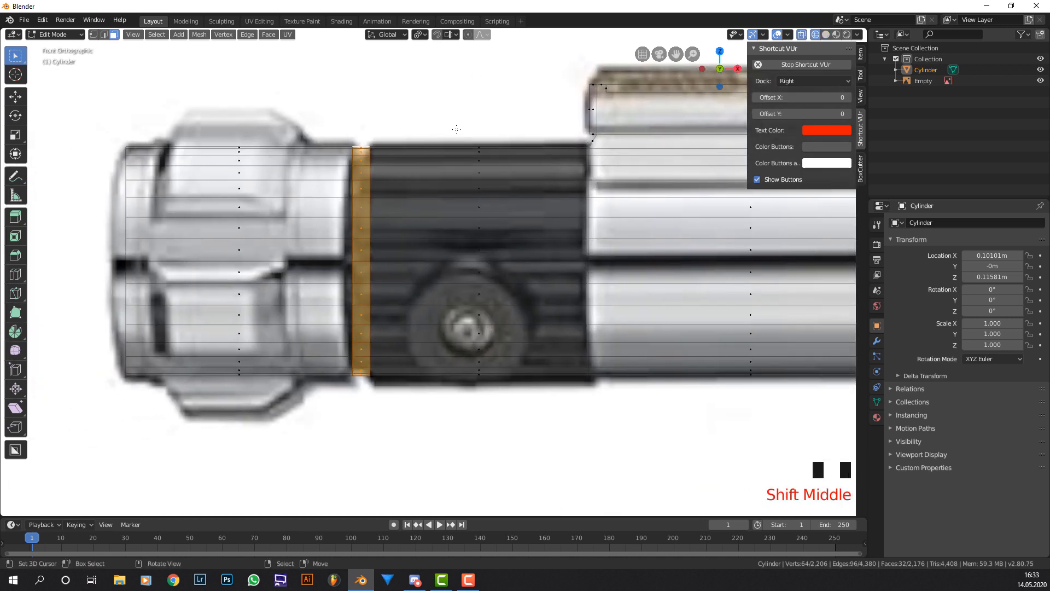
key("e")
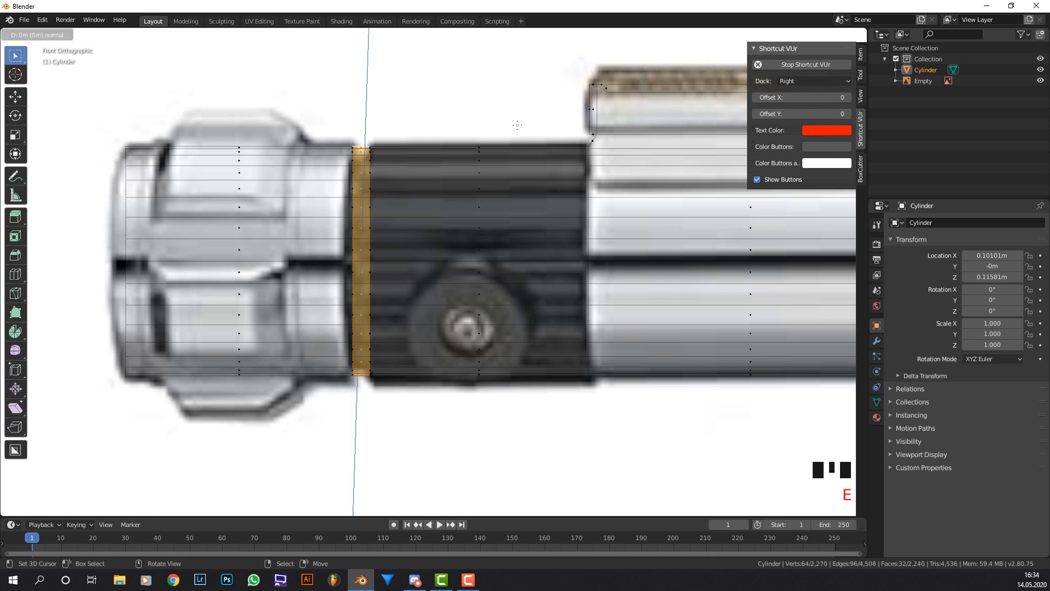
key("s")
key("shift+x")
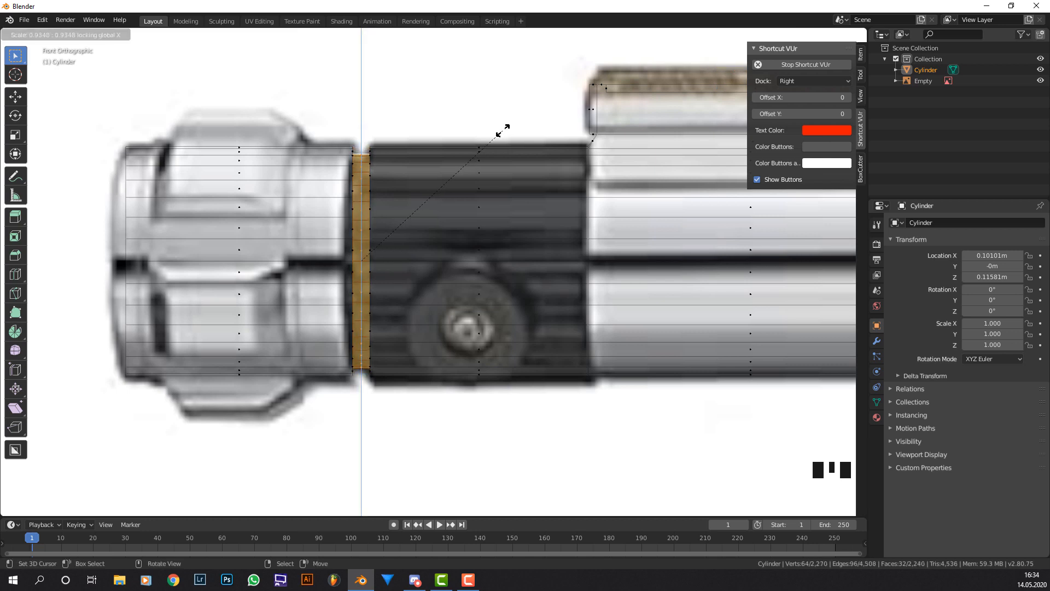
left_click(496, 132)
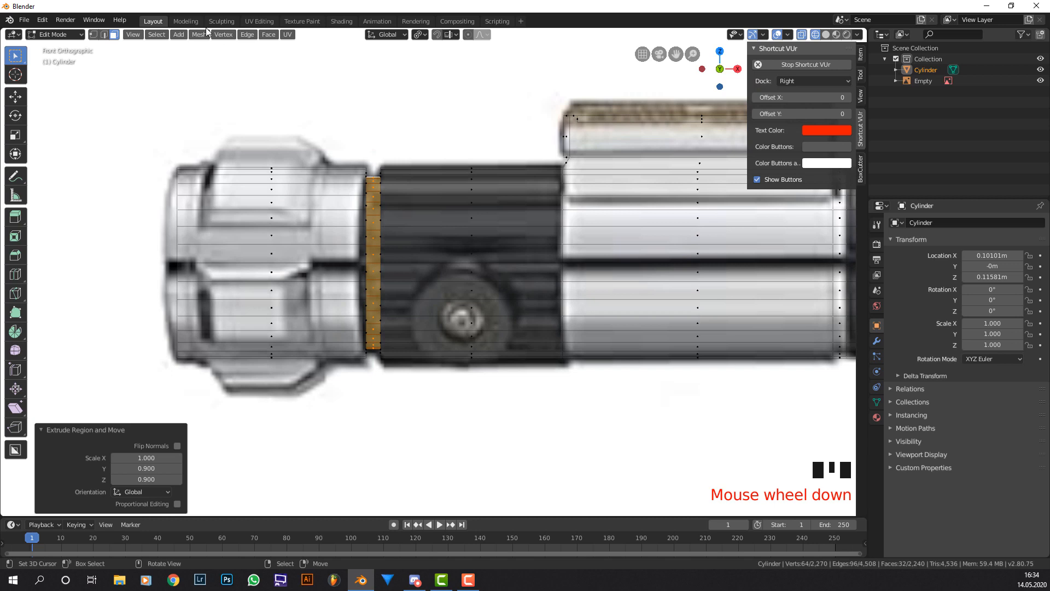
Select the full face ring of the dark section and apply Checker Deselect to keep every second face selected.
right_click(471, 167, "alt")
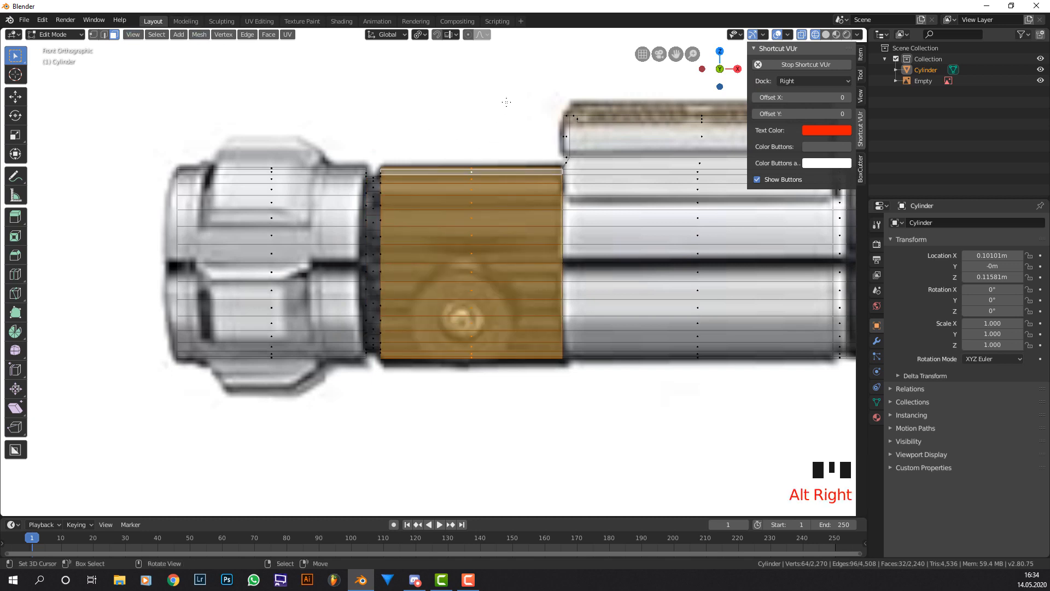
key("F3")
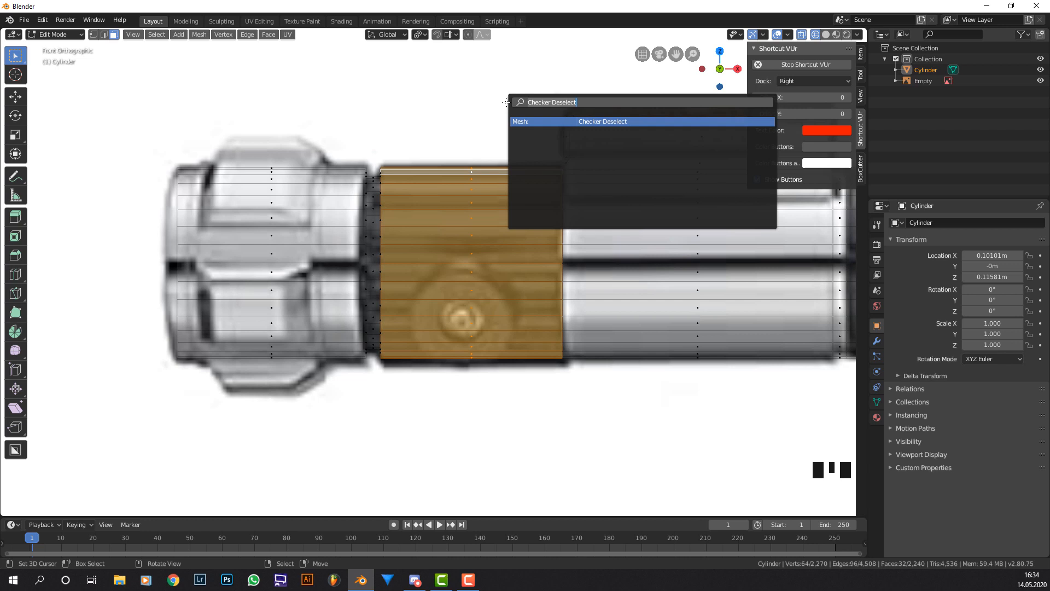
type("CHECKE")
key("Return")
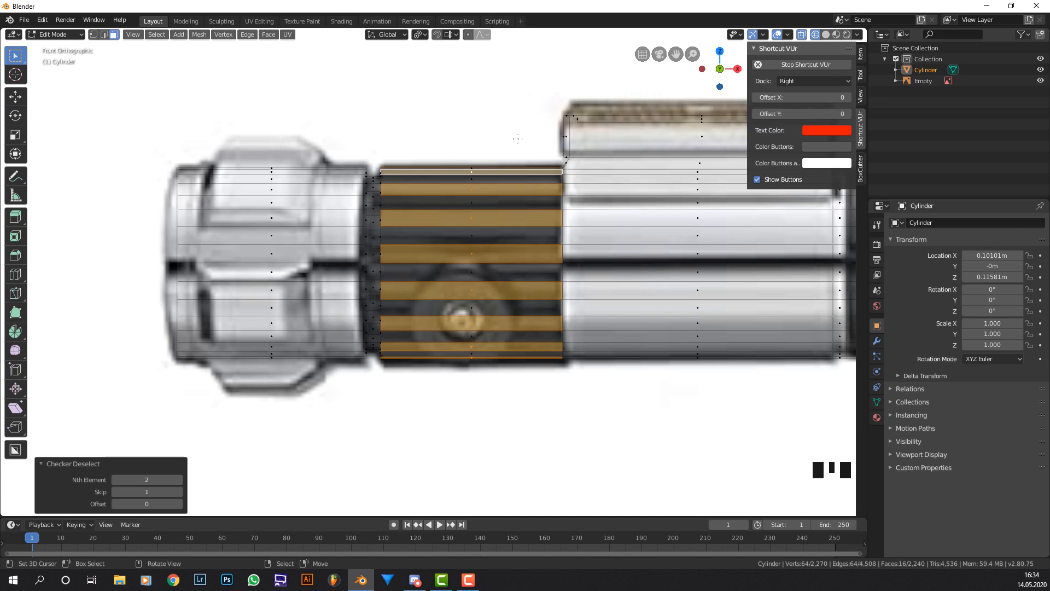
Switch to solid shading and extrude the alternating strips of the dark section slightly outward along their normals.
middle_click_drag(518, 139, 580, 164)
left_click(827, 35)
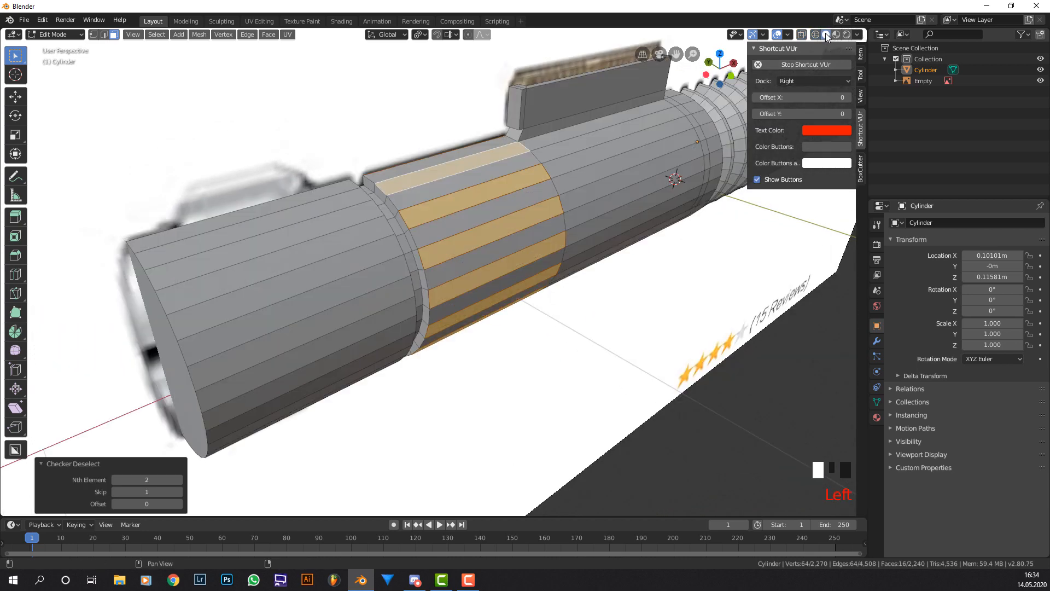
middle_click_drag(517, 149, 546, 144)
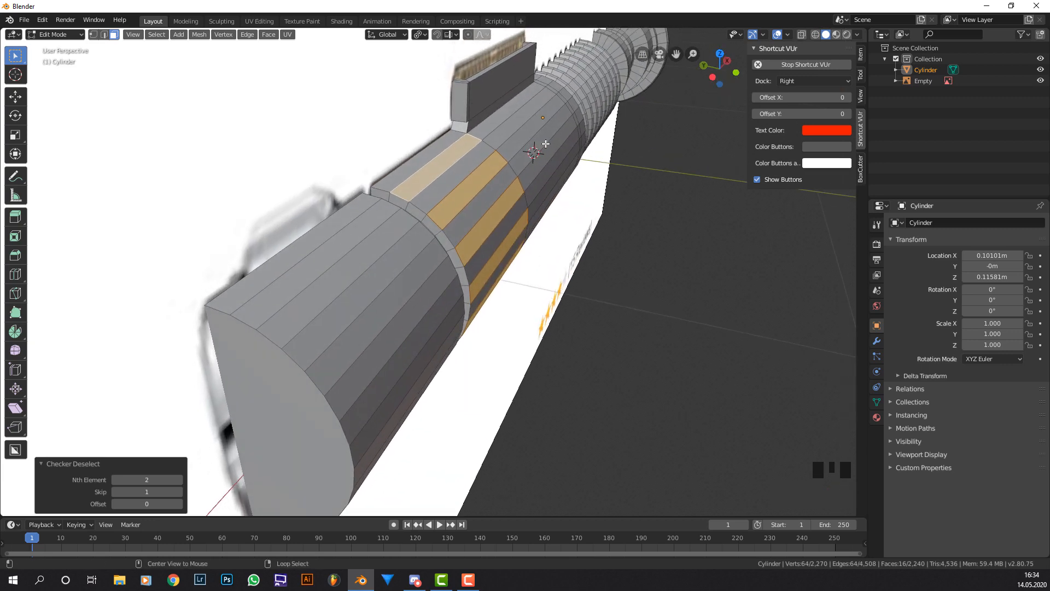
key("alt+e")
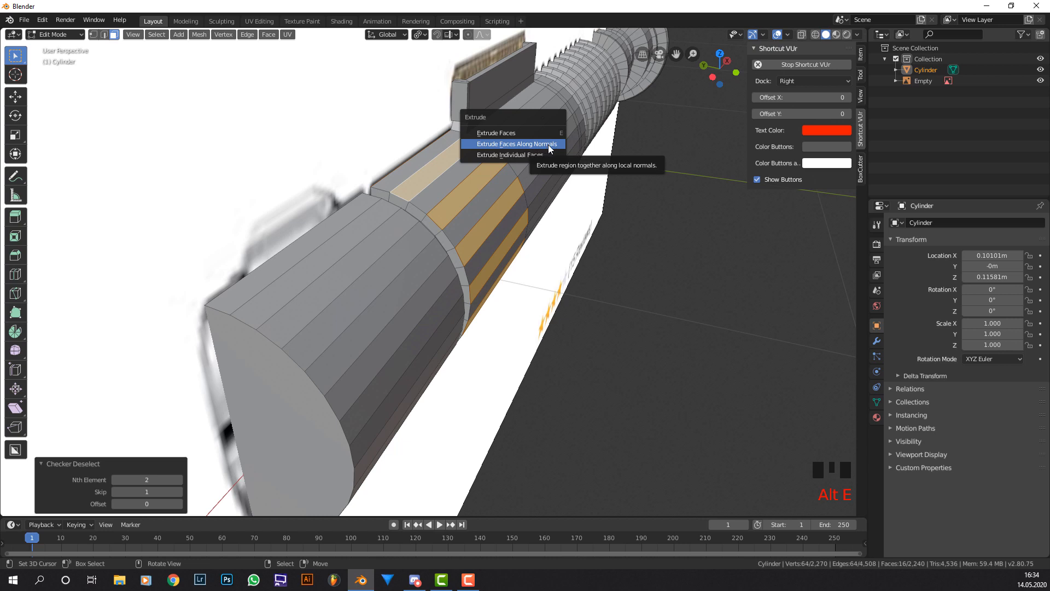
left_click(549, 144)
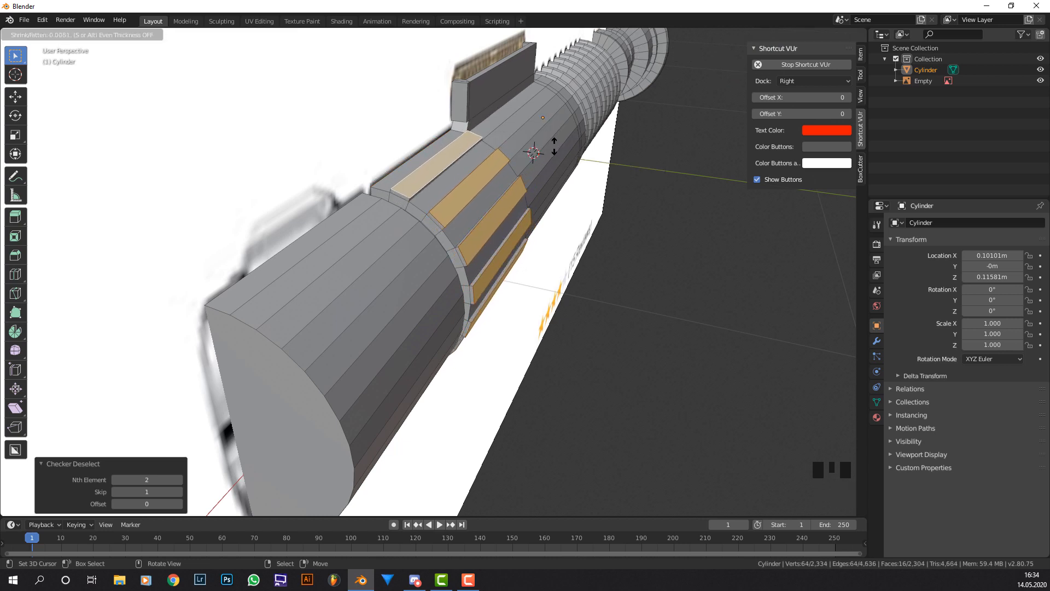
key("shift")
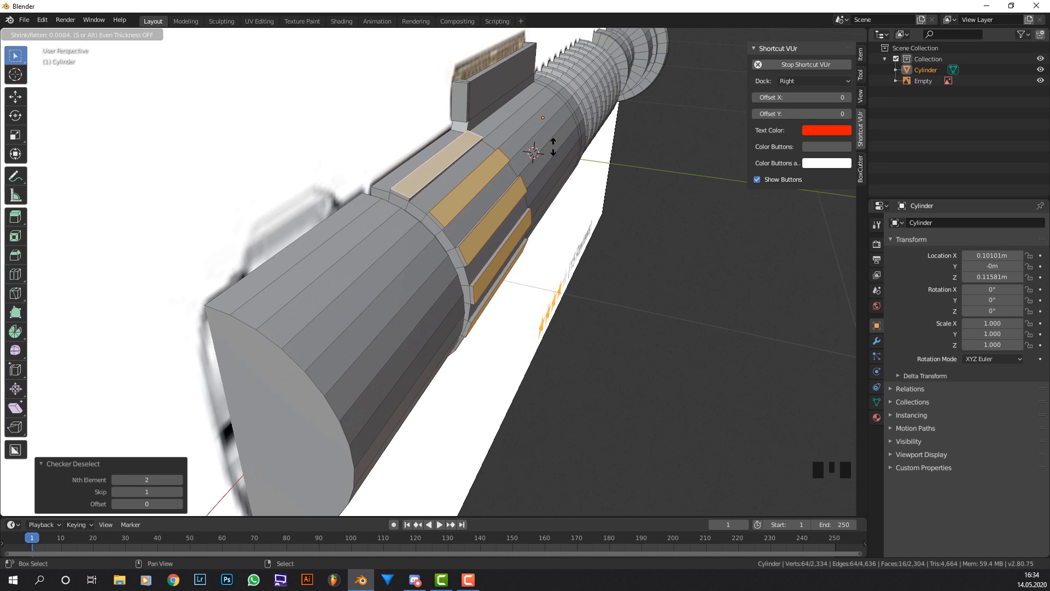
left_click(550, 147)
Return to object mode and apply smooth shading to the whole hilt.
key("Tab")
middle_click_drag(536, 156, 425, 141)
key("w")
left_click(426, 140)
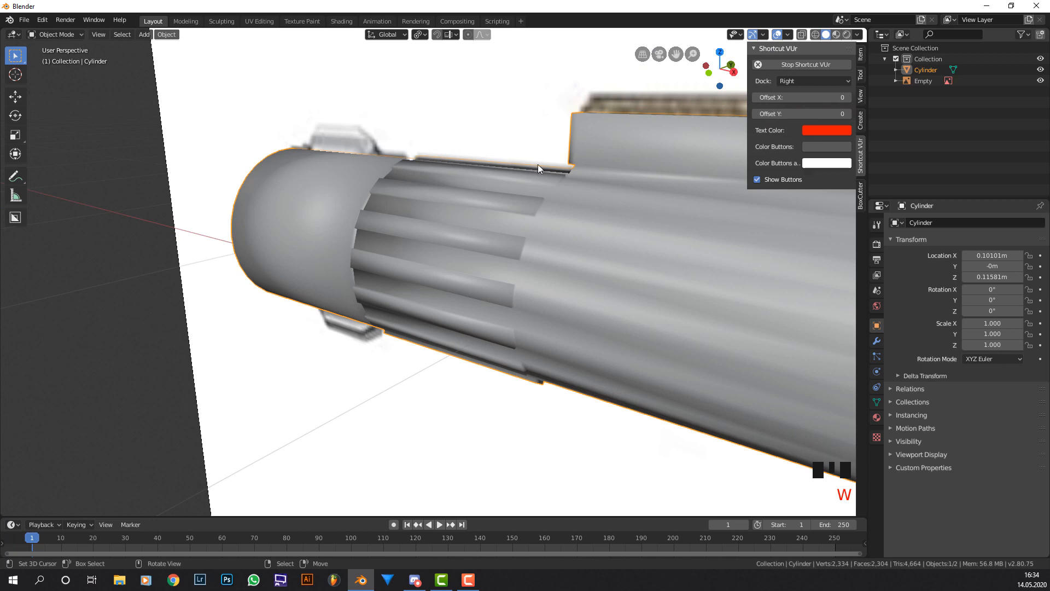
Enable Auto Smooth at a 30° angle in the hilt mesh's normals settings.
scroll(539, 158, "down", 1)
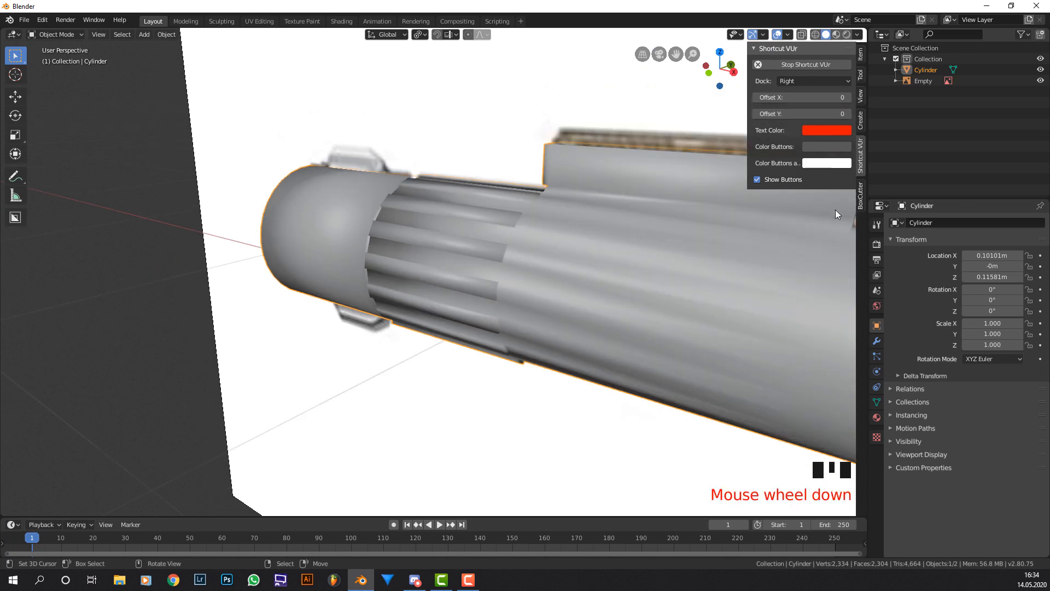
left_click(876, 402)
left_click(919, 411)
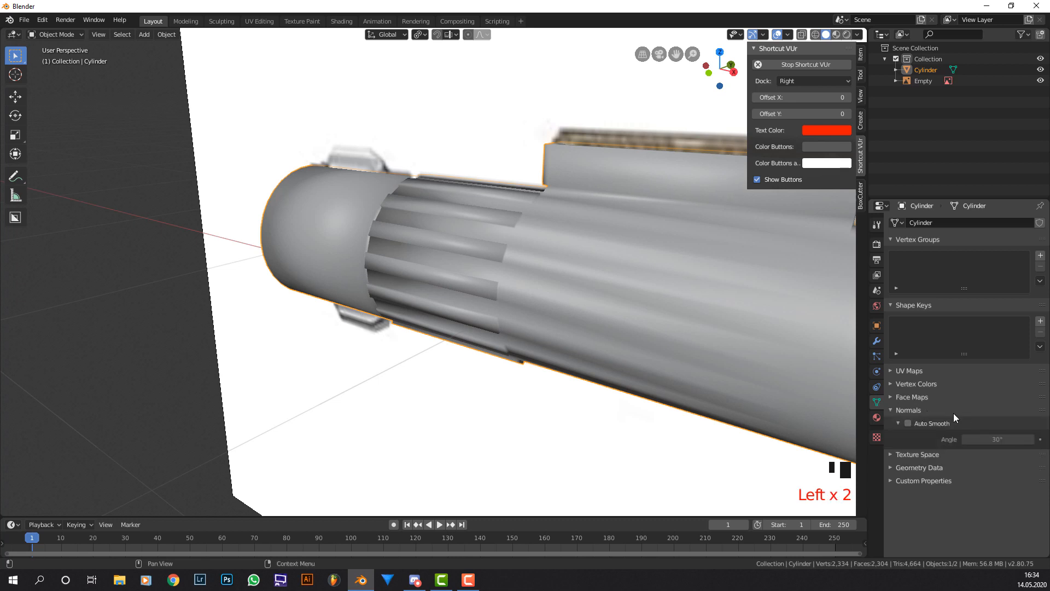
left_click(908, 422)
left_click(910, 410)
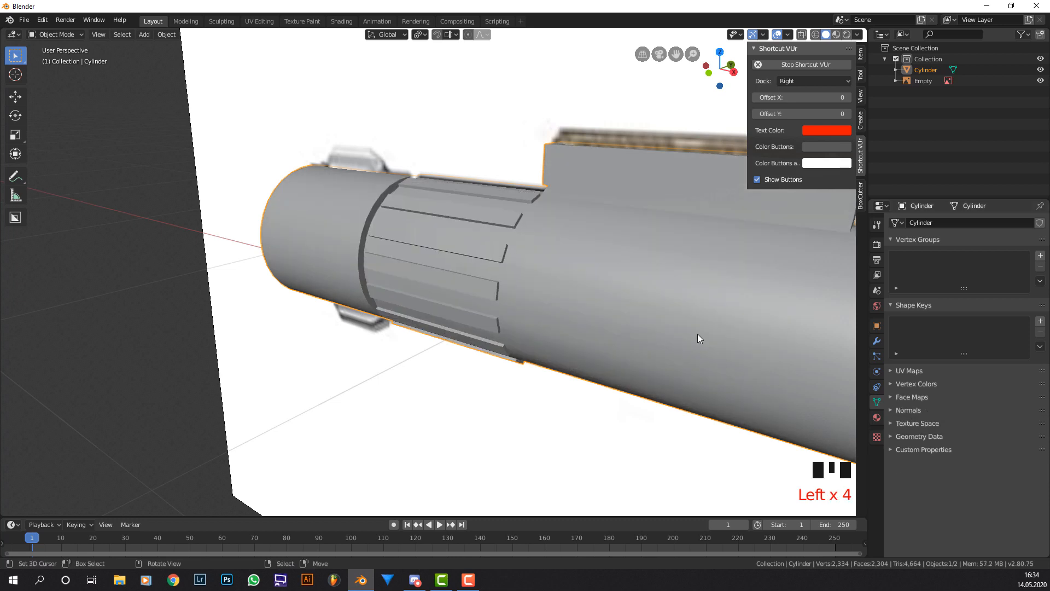
Examine the hilt's smoothed shading along its full length and around the grooved section and end cylinder.
scroll(711, 332, "down", 2)
middle_click_drag(744, 330, 776, 327)
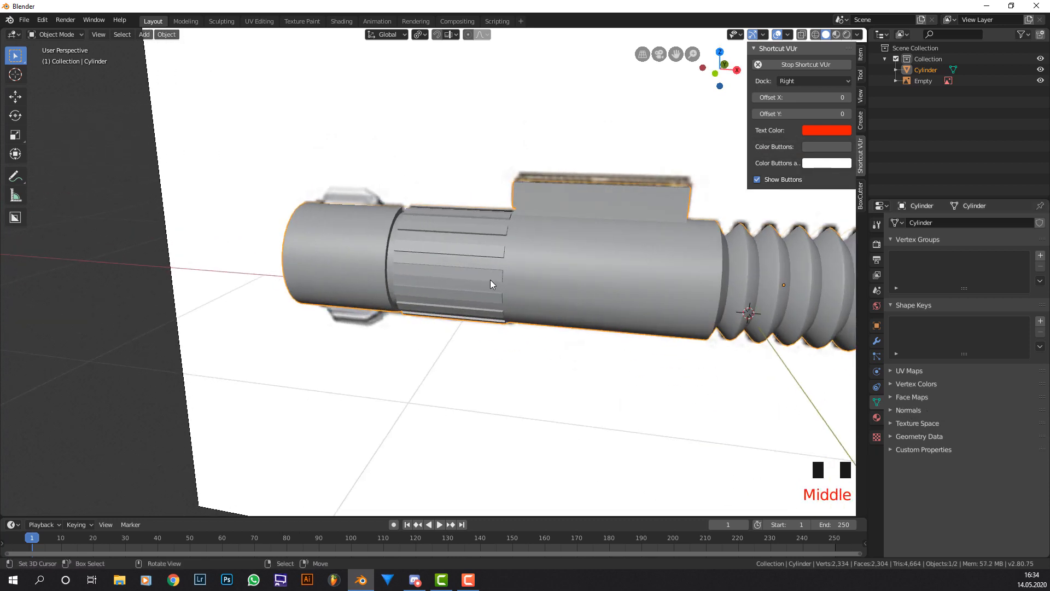
mouse_move(743, 289)
middle_mouse_down("shift")
mouse_move(550, 275)
mouse_move(741, 268)
middle_mouse_up("shift")
scroll(742, 267, "down", 2)
middle_click_drag(678, 271, 492, 287, "shift")
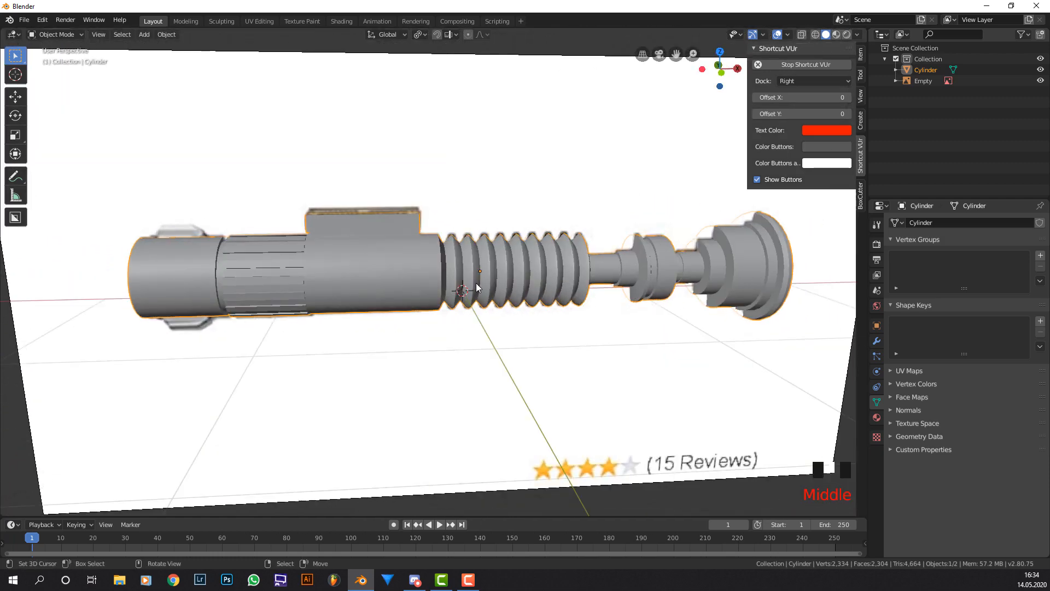
scroll(475, 287, "up", 2)
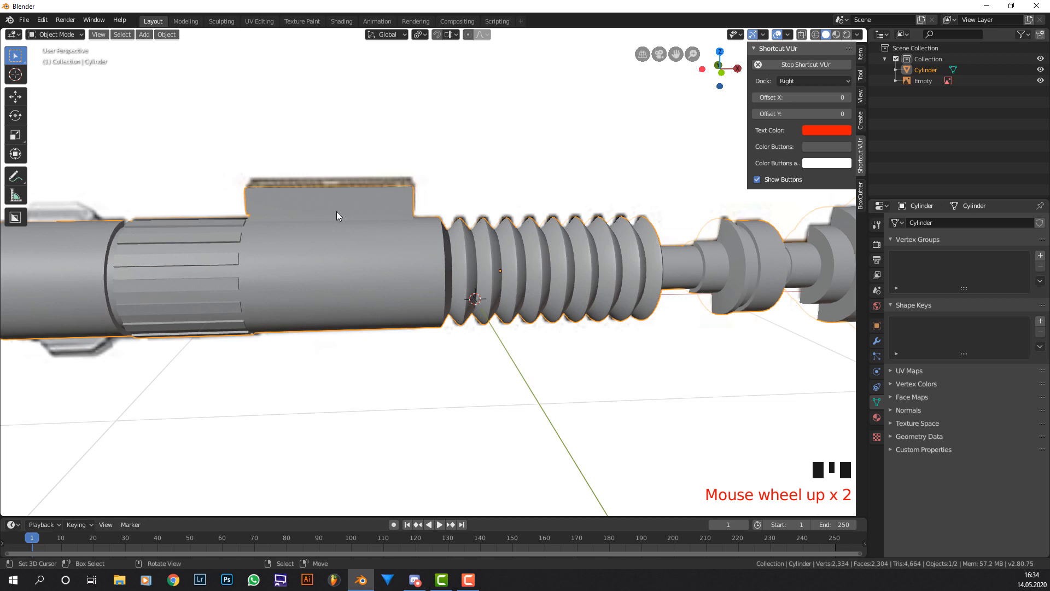
scroll(302, 244, "down", 1)
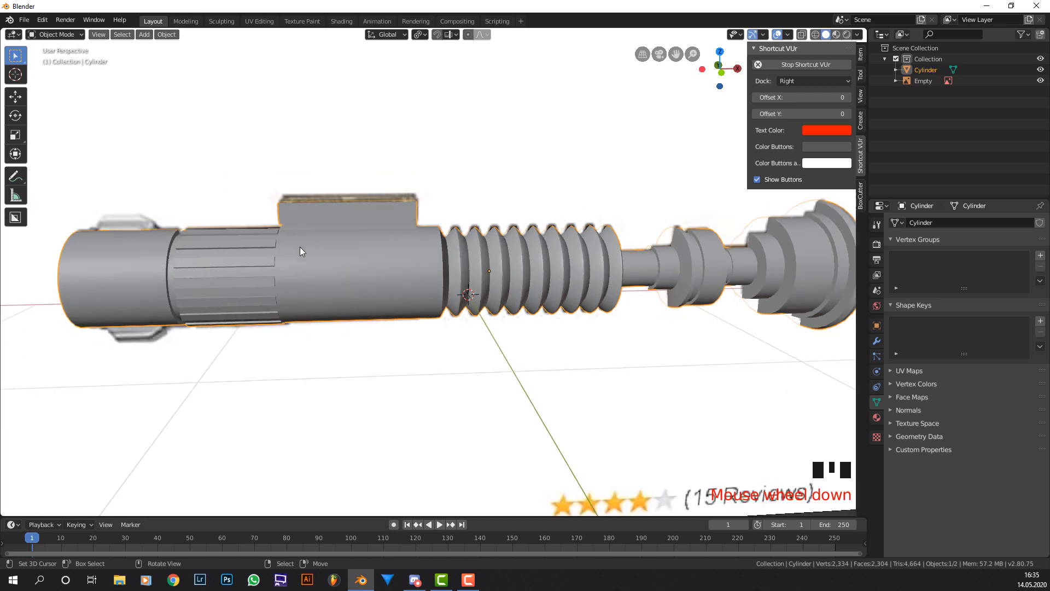
middle_click_drag(299, 248, 363, 235, "shift")
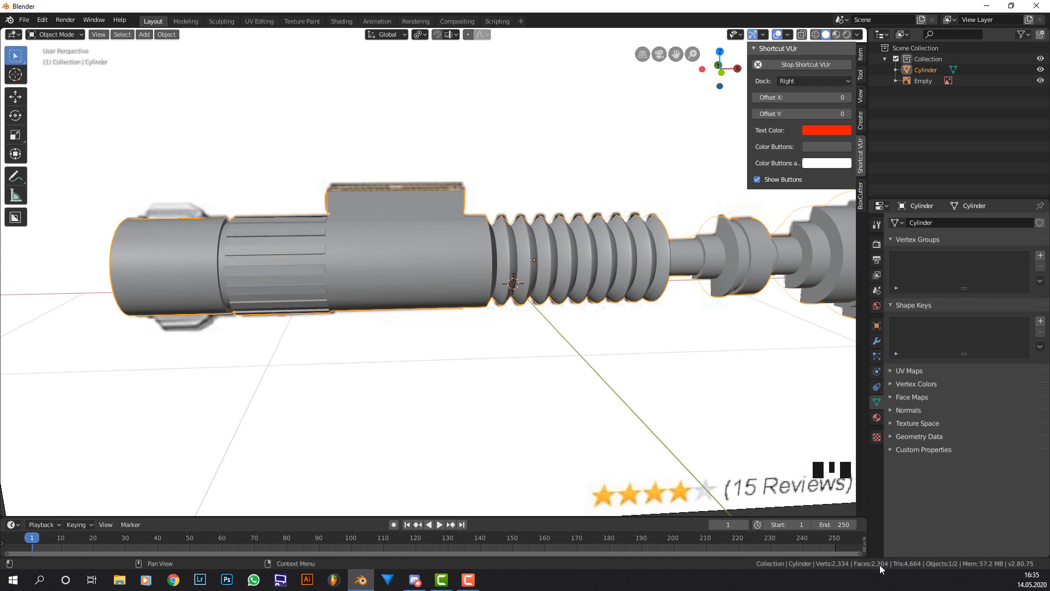
mouse_move(467, 434)
middle_mouse_down("shift")
mouse_move(483, 457)
mouse_move(475, 436)
middle_mouse_up("shift")
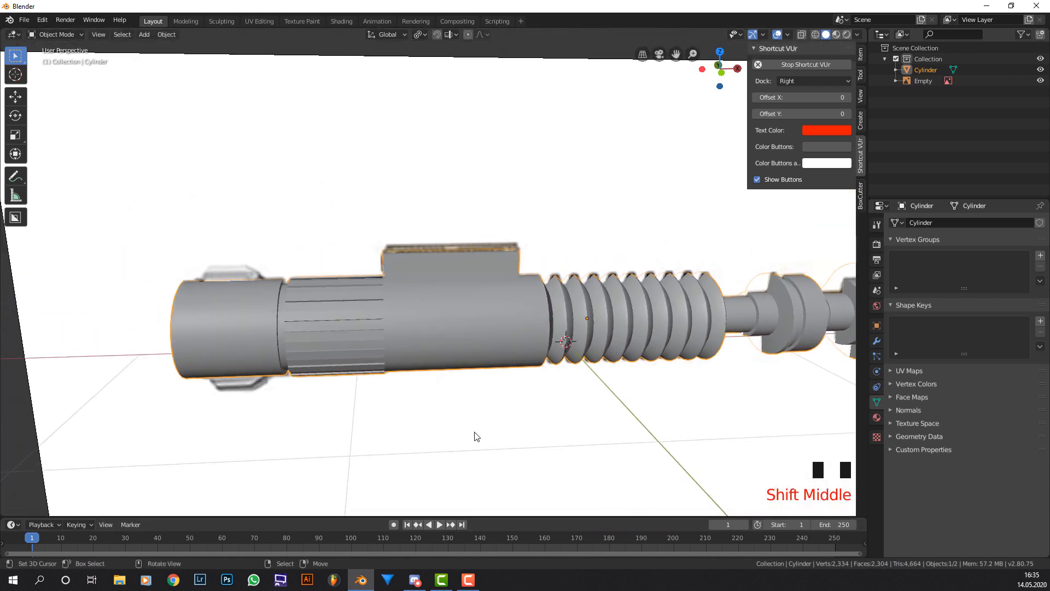
scroll(477, 431, "up", 3)
middle_click_drag(438, 394, 372, 326, "shift")
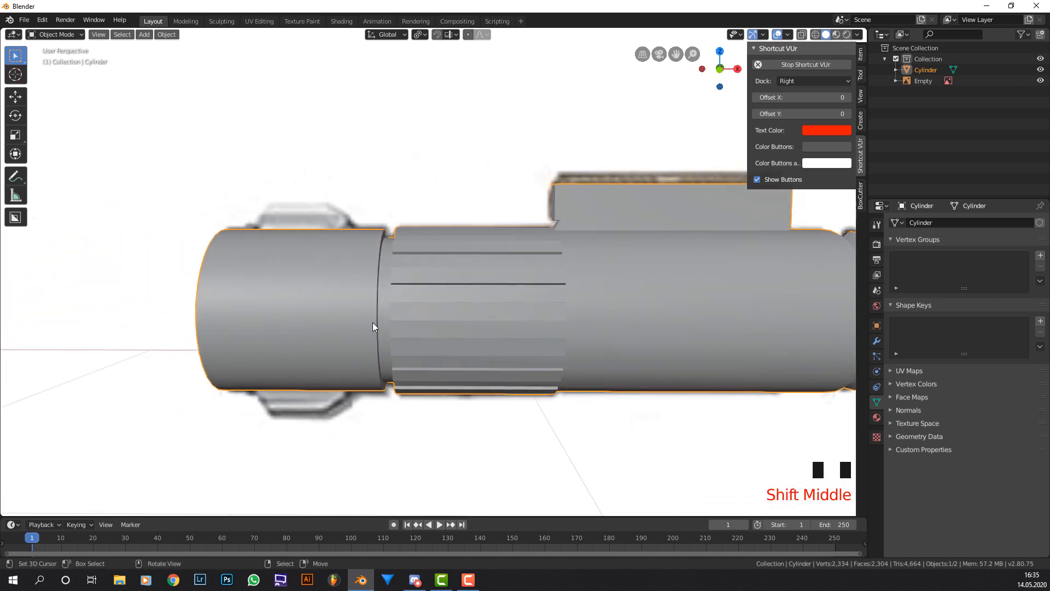
Delete the selected extra object in the front view, keeping the hilt and the reference image.
key("KP_1")
key("x")
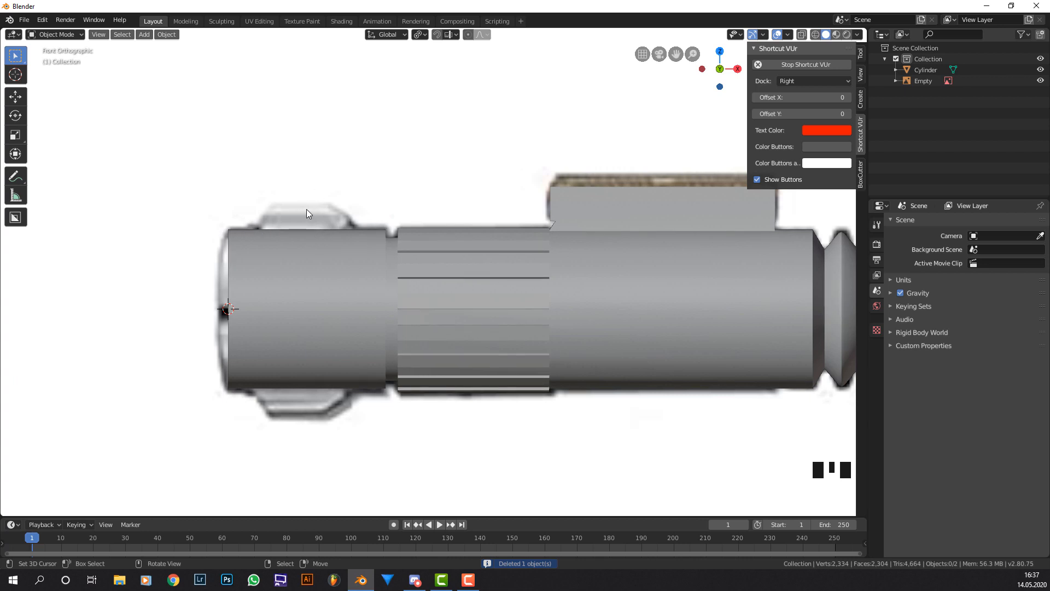
Select the flat end face of the hilt's wide cylinder in face mode and snap the 3D cursor to it.
middle_click_drag(297, 251, 348, 248)
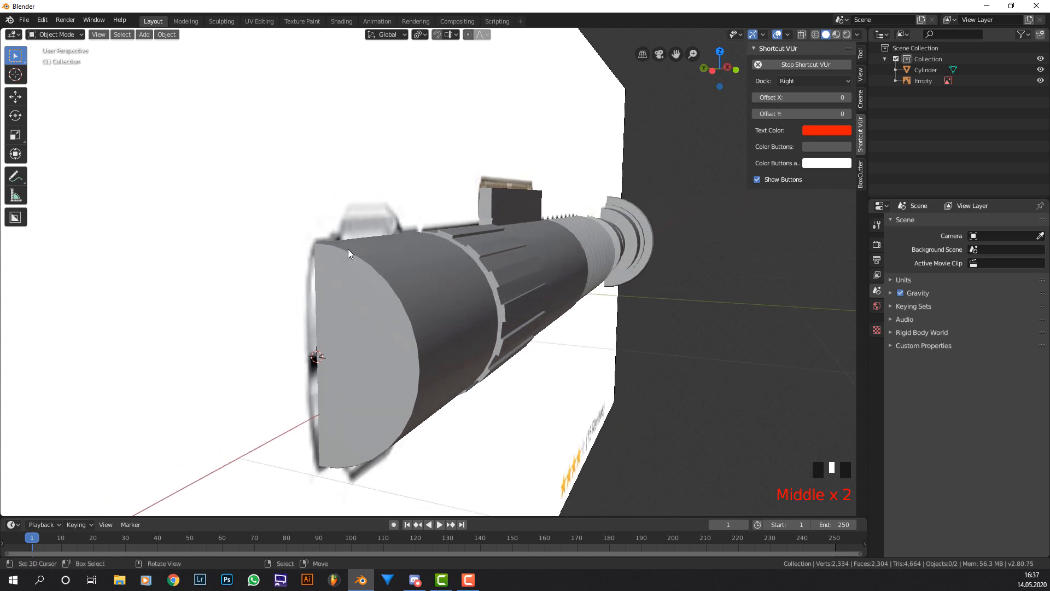
left_click(340, 331)
key("Tab")
right_click(333, 336)
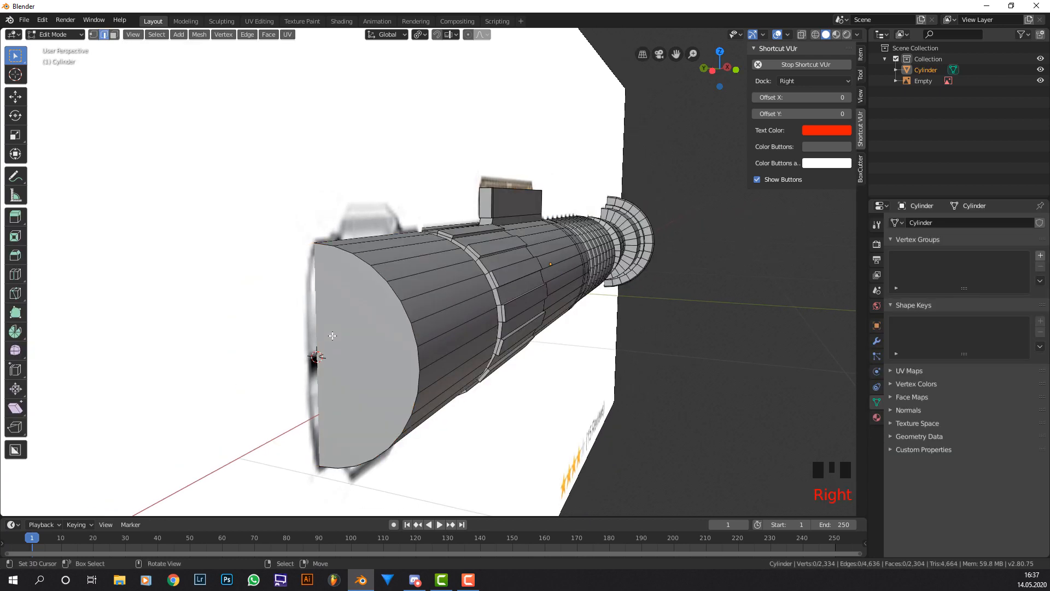
right_click(334, 335)
right_click(383, 328)
left_click(114, 34)
right_click(349, 317)
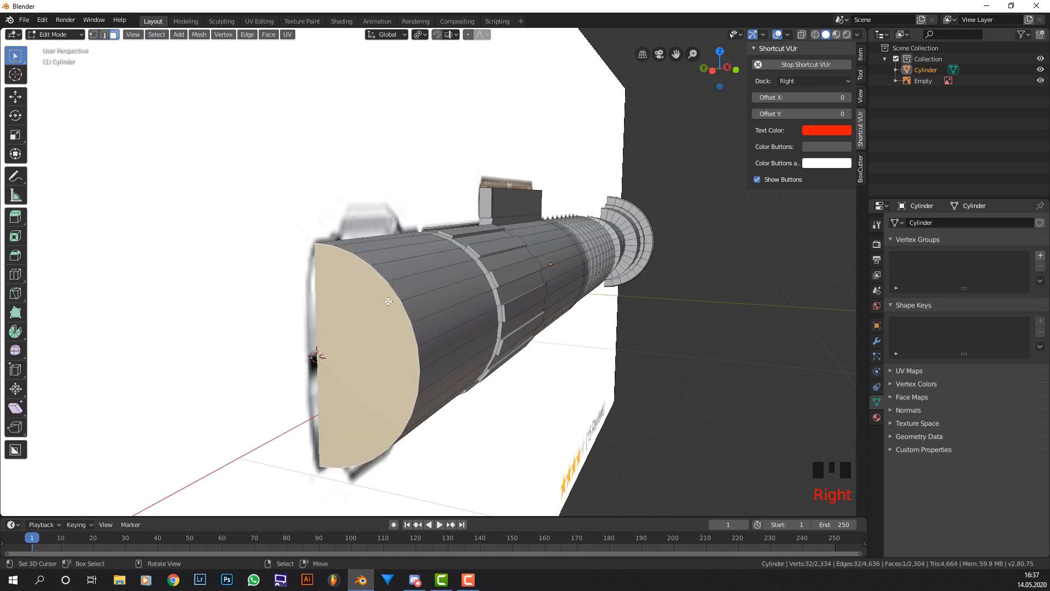
key("shift+s")
left_click(385, 337)
Add a cube as a separate object at the 3D cursor and scale it by about 0.176, then by about 0.578.
key("shift+a")
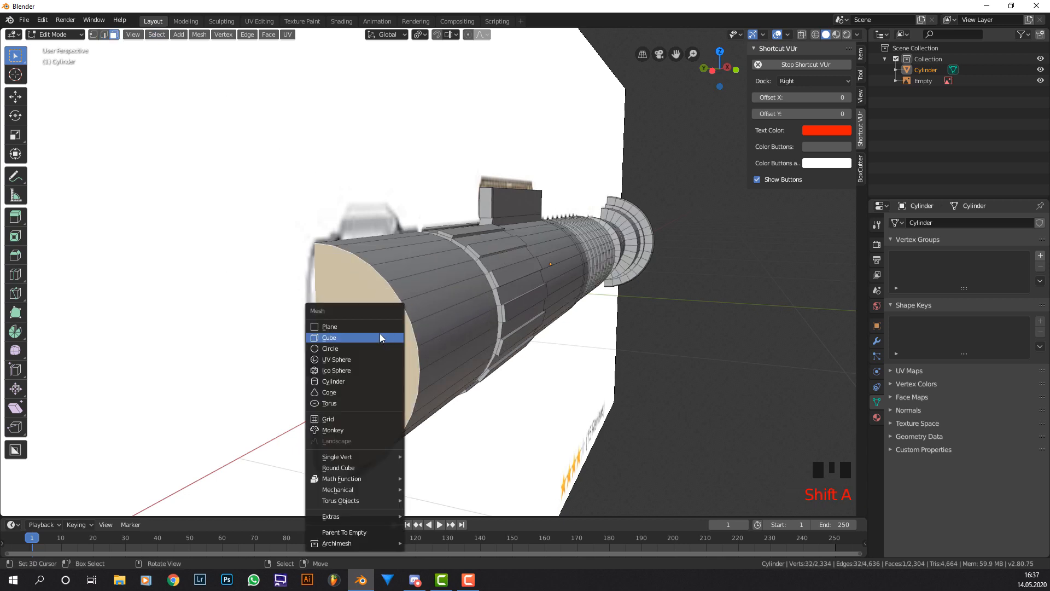
key("Escape")
key("Tab")
key("shift+a")
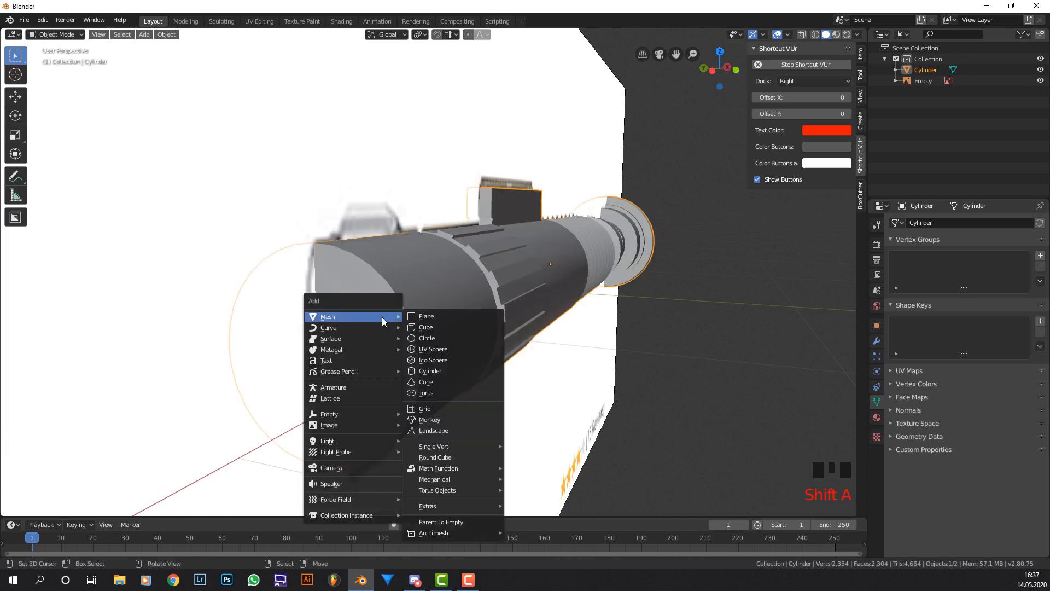
left_click(426, 327)
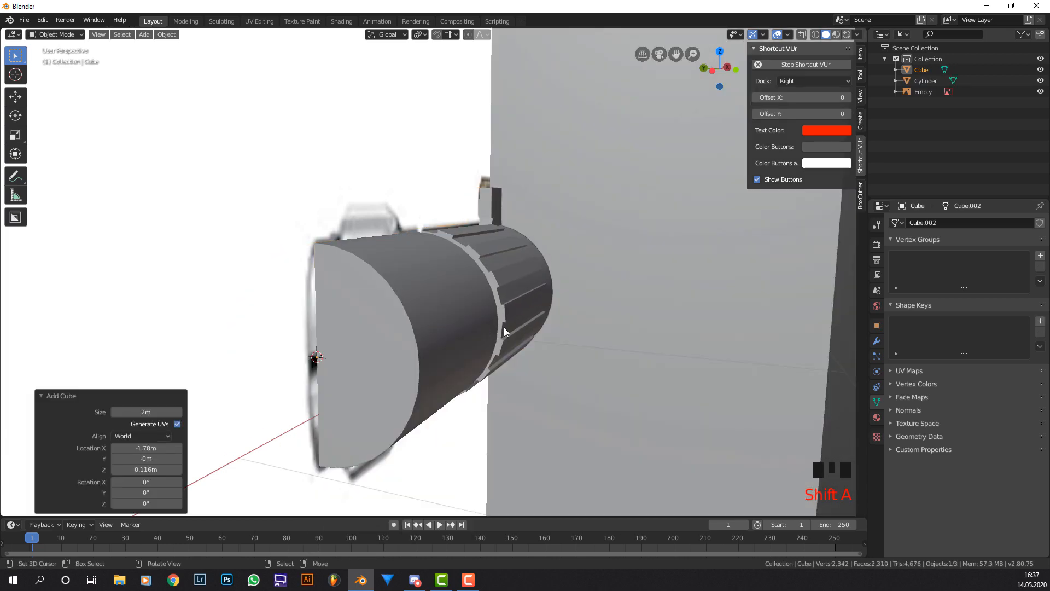
key("s")
left_click(351, 330)
key("g")
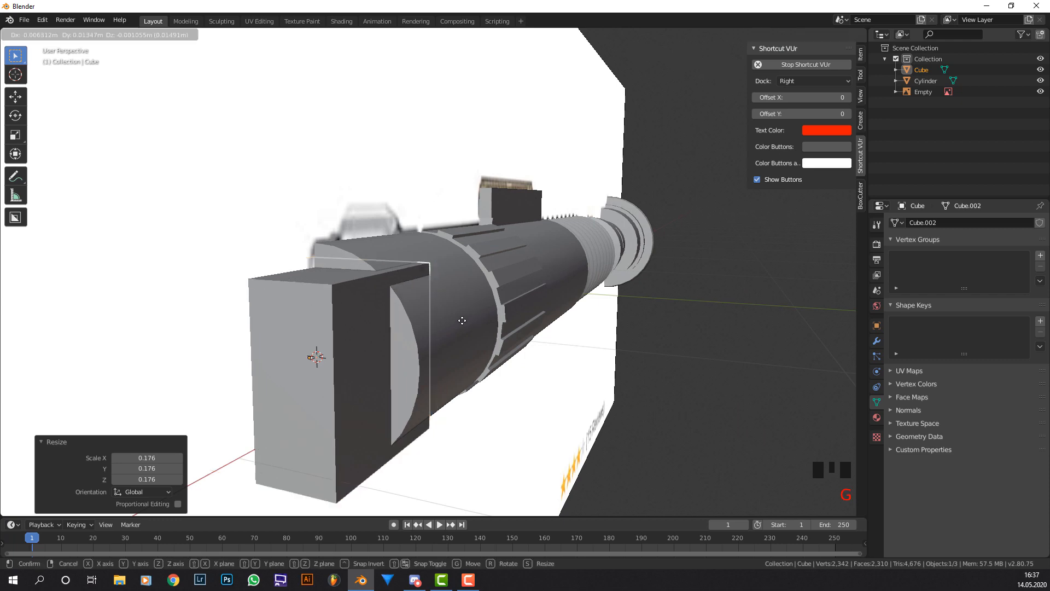
right_click(485, 322)
key("s")
left_click(412, 327)
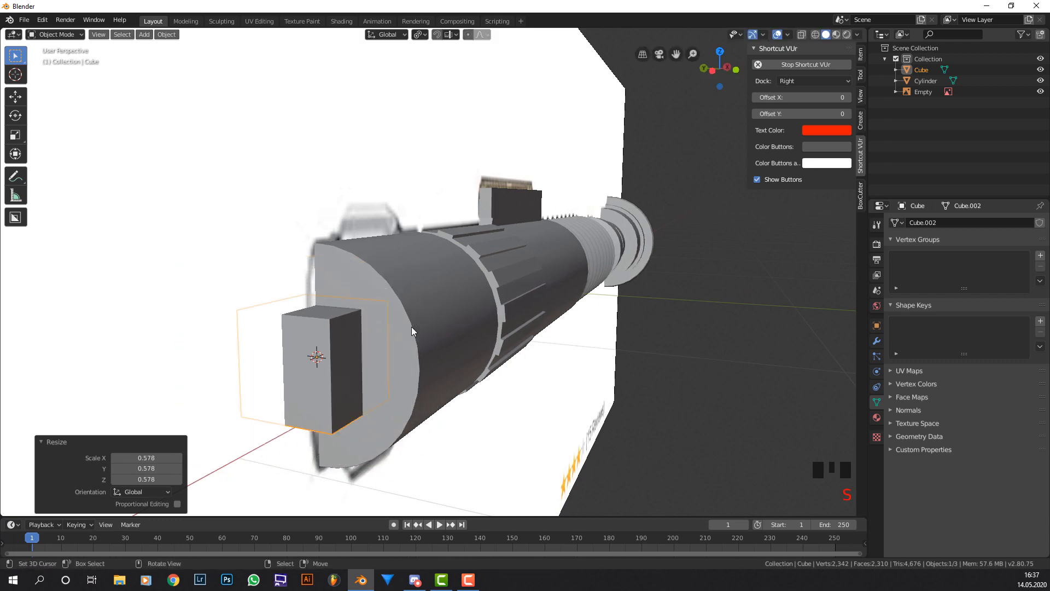
In the front view, position the cube over the upper clip in the reference image and enlarge it to about the clip's width.
key("KP_1")
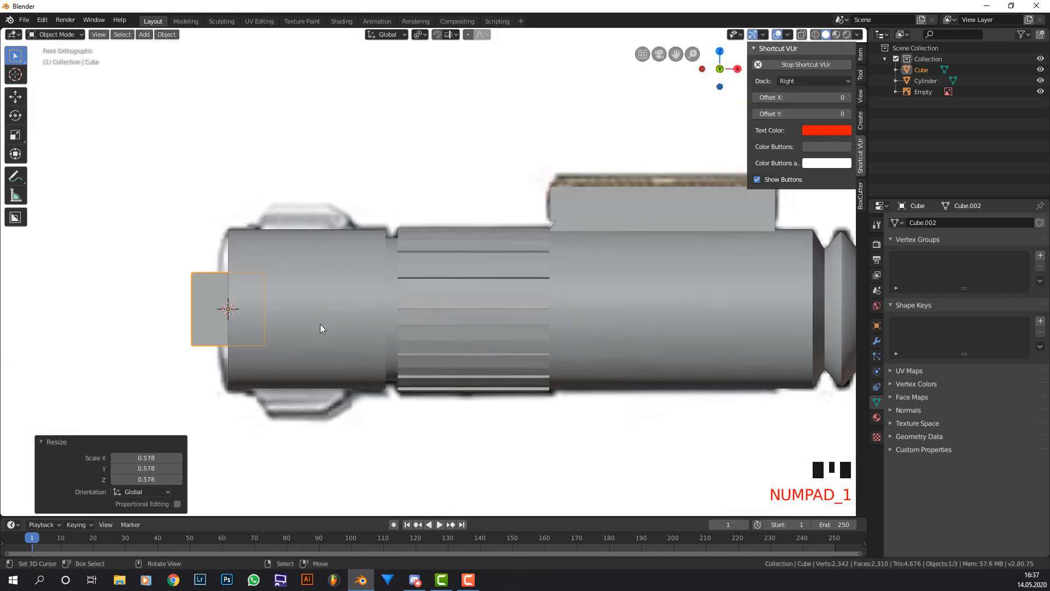
key("g")
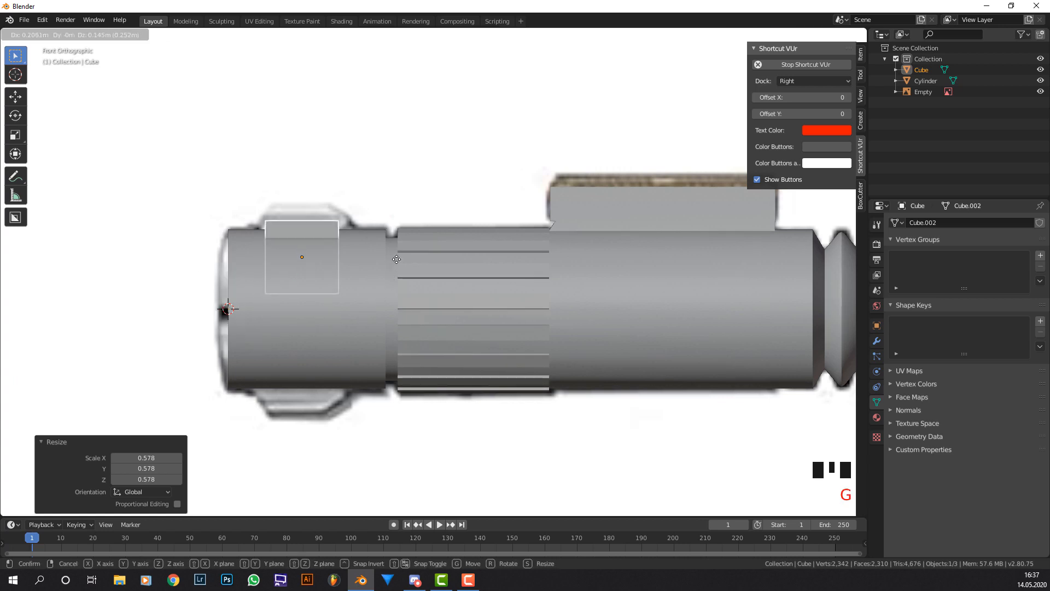
left_click(395, 255)
key("s")
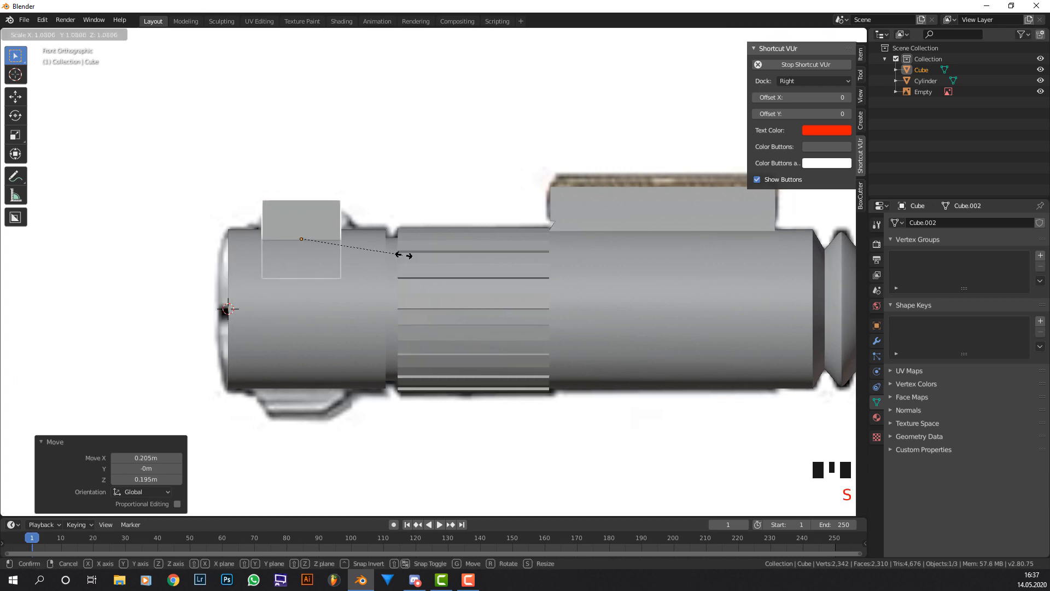
left_click(417, 256)
key("g")
left_click(420, 262)
key("s")
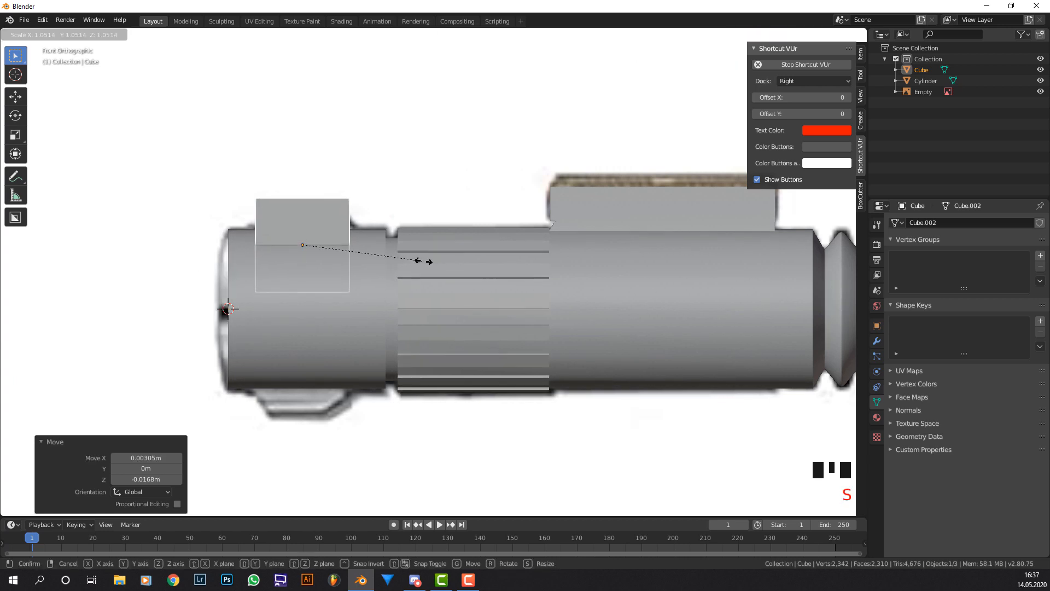
left_click(429, 262)
Bevel the cube's top face with one segment, about 0.42 m wide, checking the clip's sloped shape against the reference in wireframe.
key("Tab")
middle_click_drag(388, 255, 400, 272)
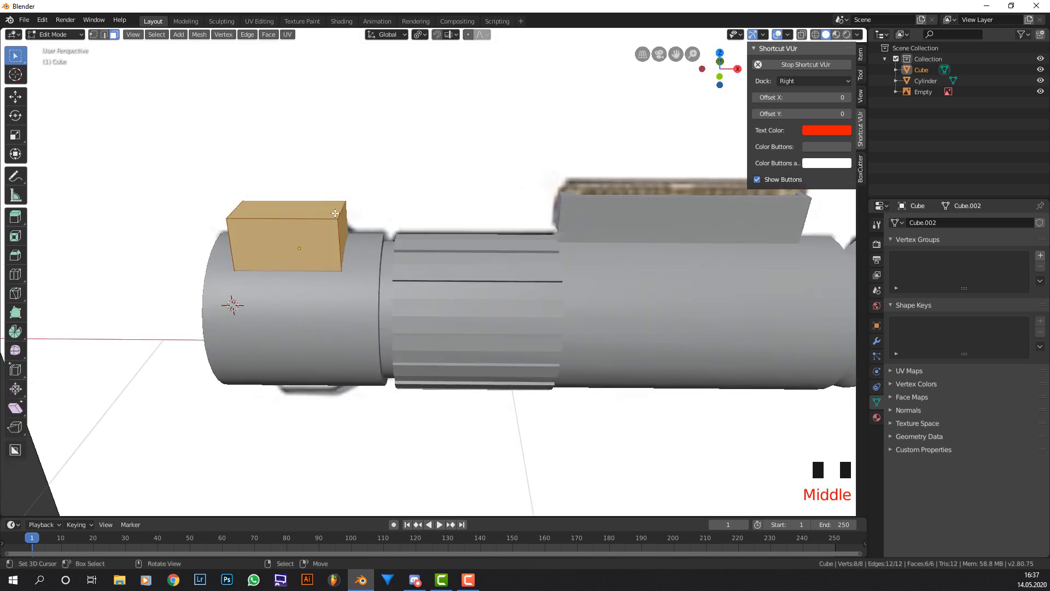
right_click(284, 211)
key("KP_1")
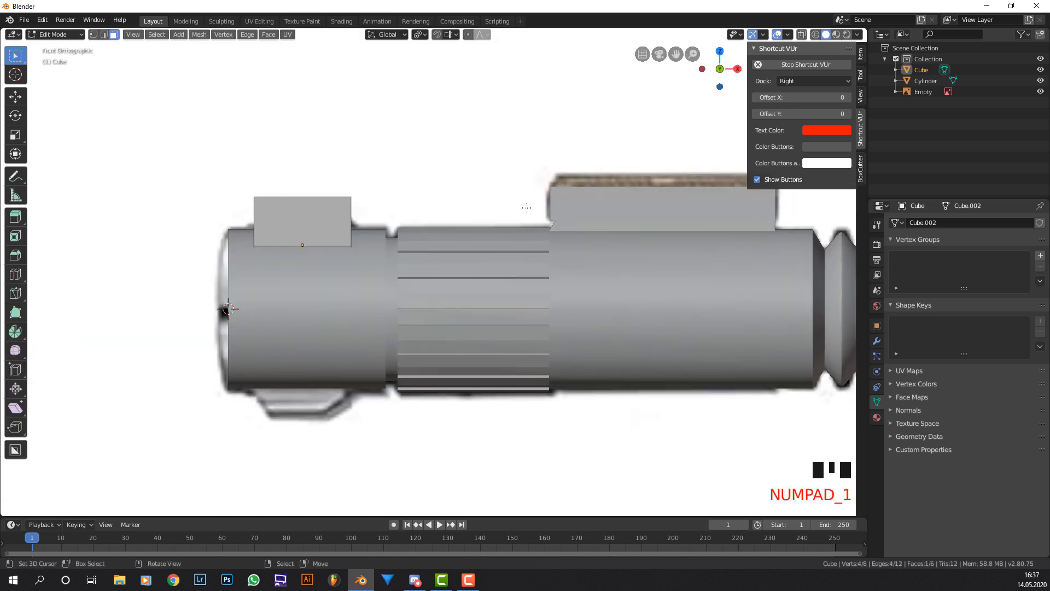
left_click(809, 34)
left_click(815, 34)
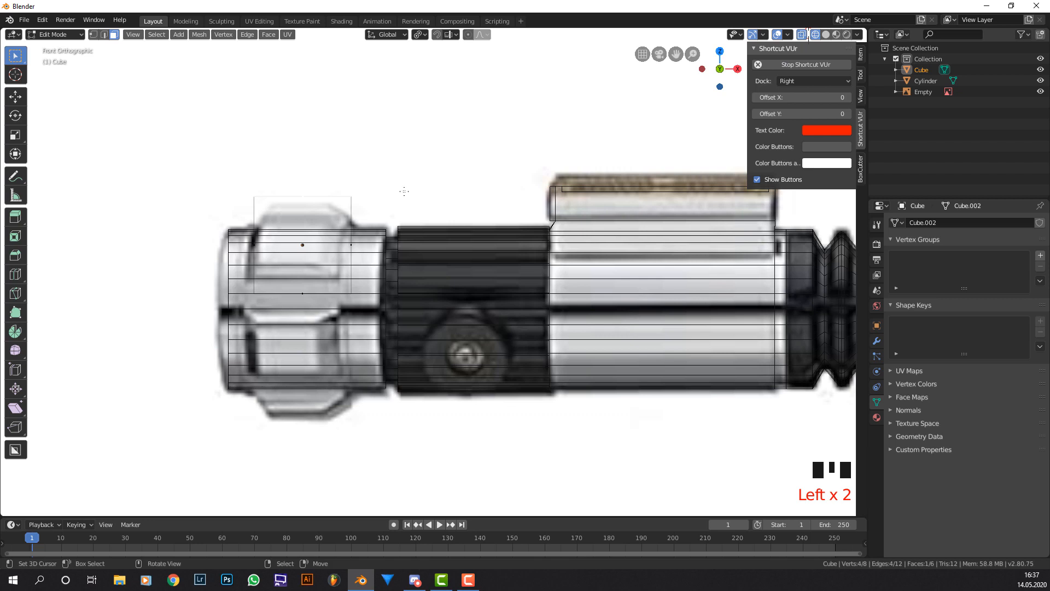
key("ctrl+b")
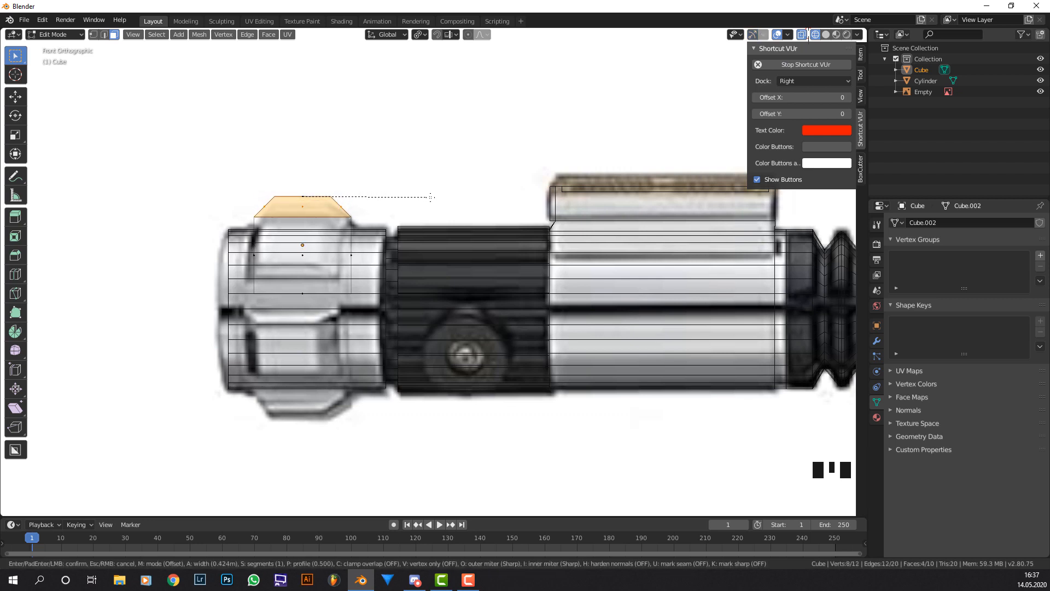
left_click(428, 196)
Move the entire beveled block slightly down so its outline matches the upper clip in the reference image.
key("a")
key("g")
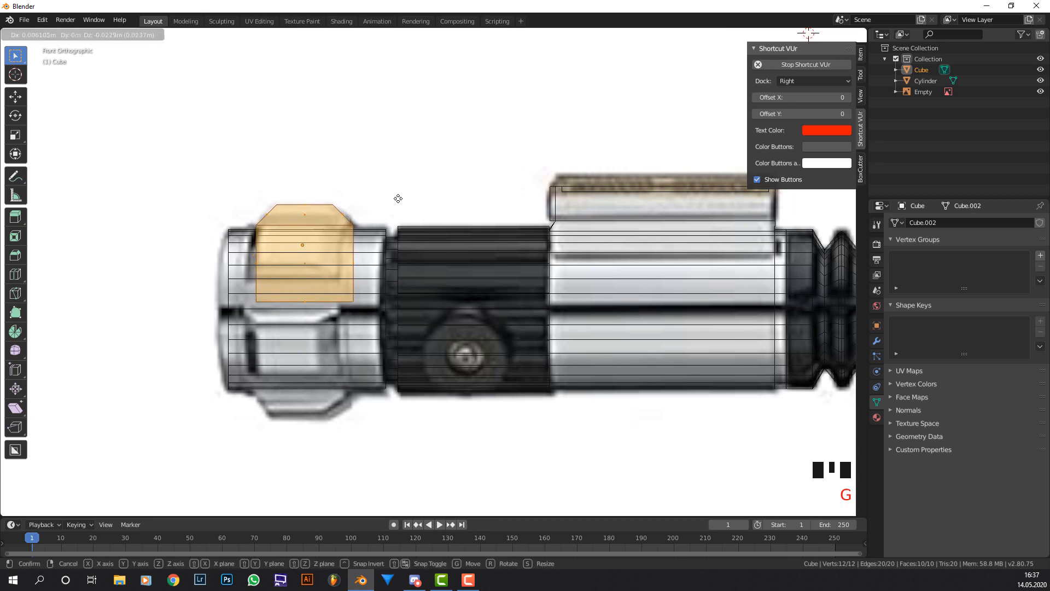
left_click(389, 200)
Raise the block's bottom face to make it shallower, and return to object mode with solid shading.
middle_click_drag(339, 191, 299, 282)
right_click(296, 285)
key("g")
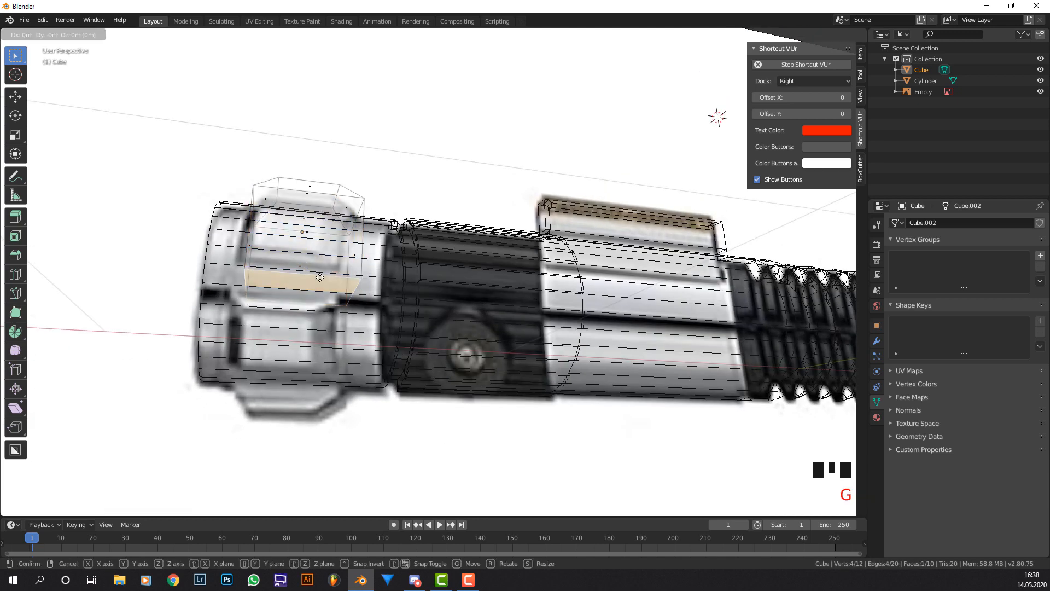
left_click(331, 244)
key("Tab")
middle_click_drag(358, 239, 394, 257)
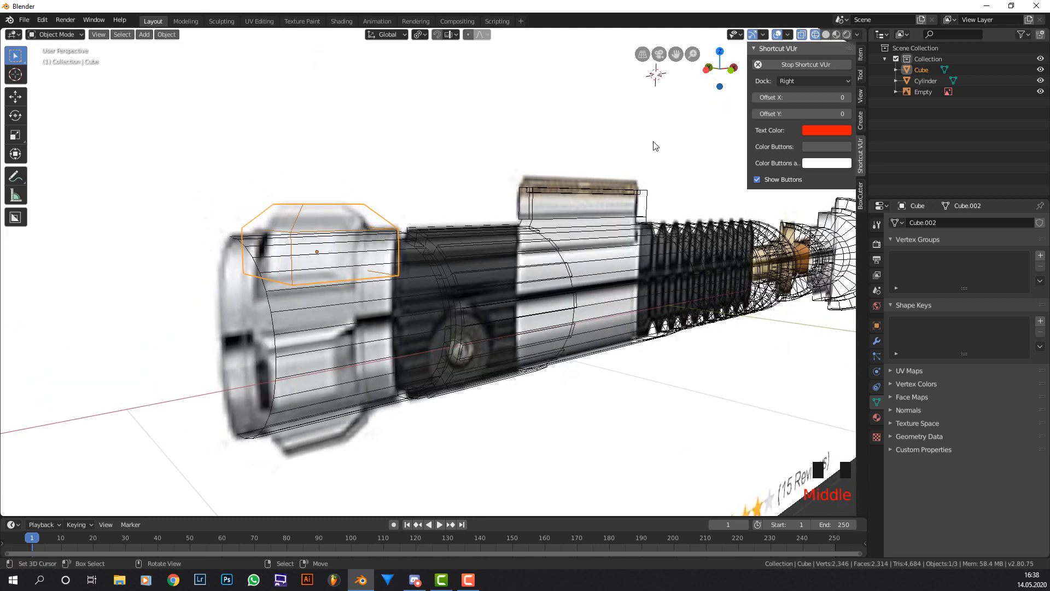
left_click(826, 34)
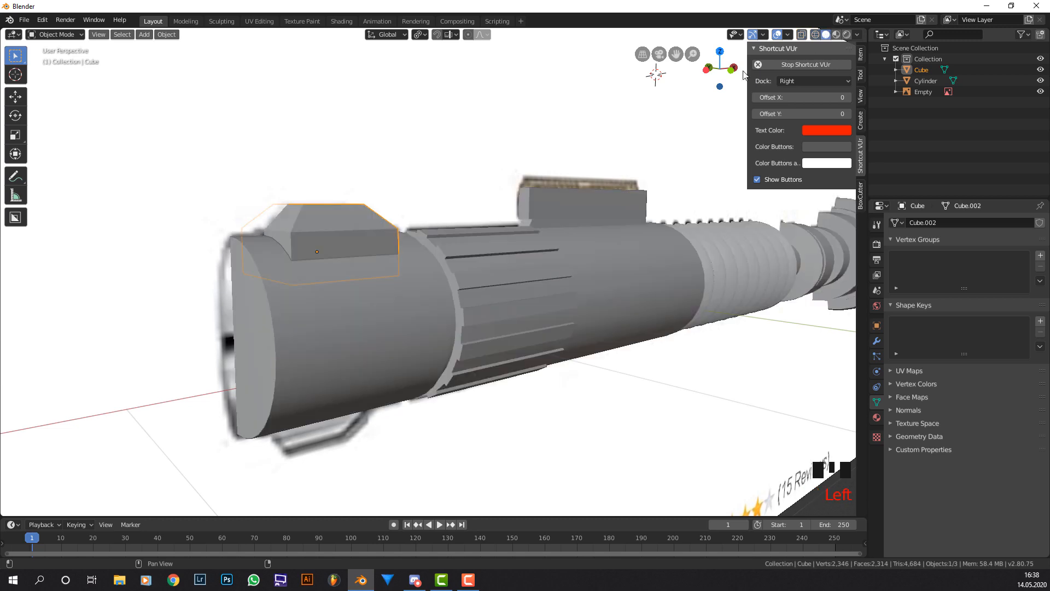
Snap the 3D cursor back to the hilt's flat end face and return to object mode.
middle_click_drag(335, 272, 299, 317)
right_click(292, 316)
key("Tab")
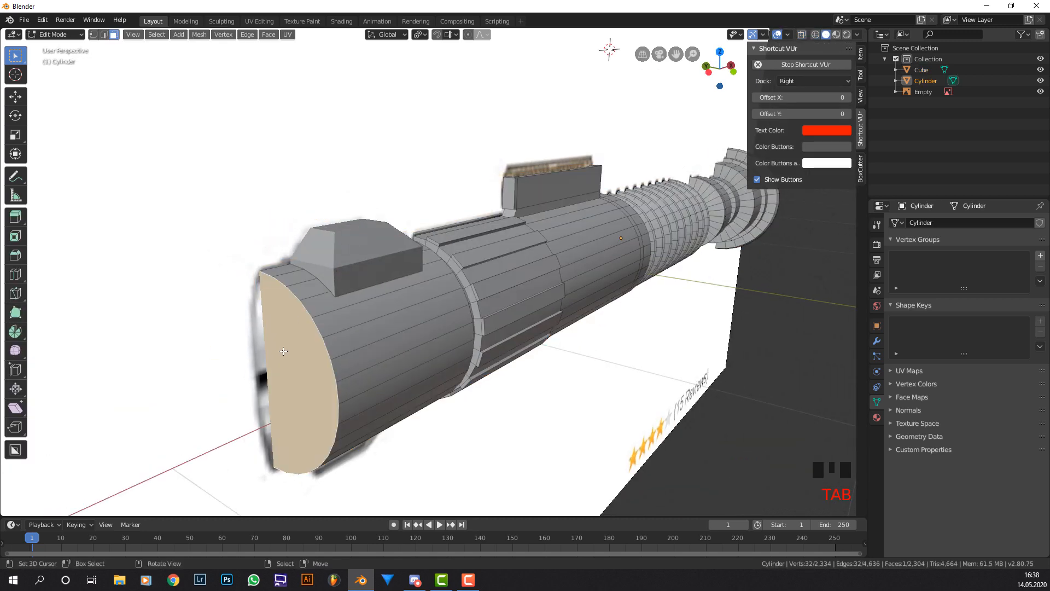
key("shift+s")
left_click(279, 390)
key("Tab")
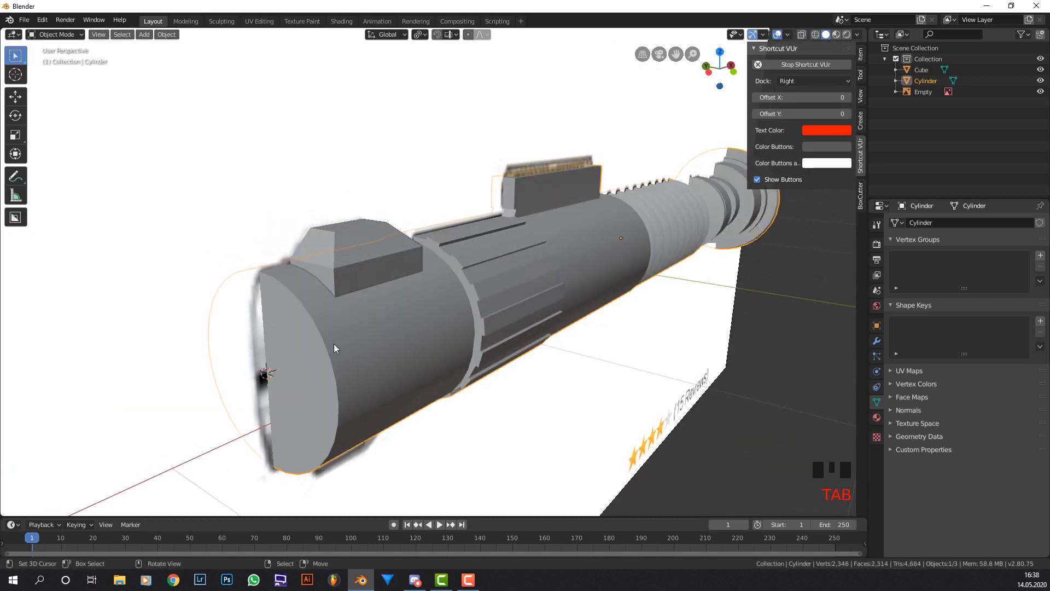
Set the upper clip block's origin to the 3D cursor at the centre of the hilt's end face.
right_click(346, 253)
key("F3")
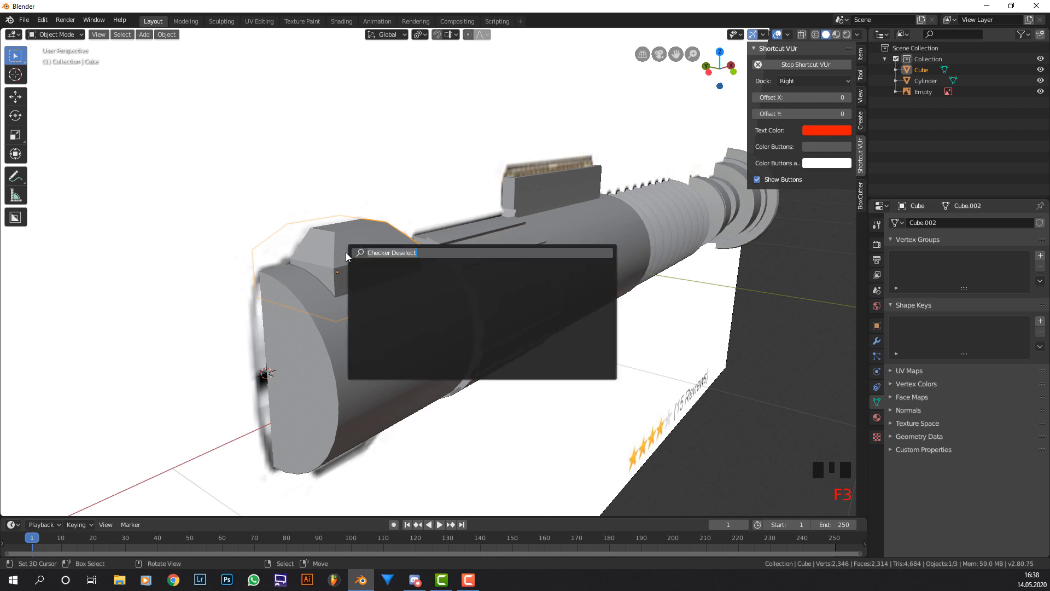
type("set or")
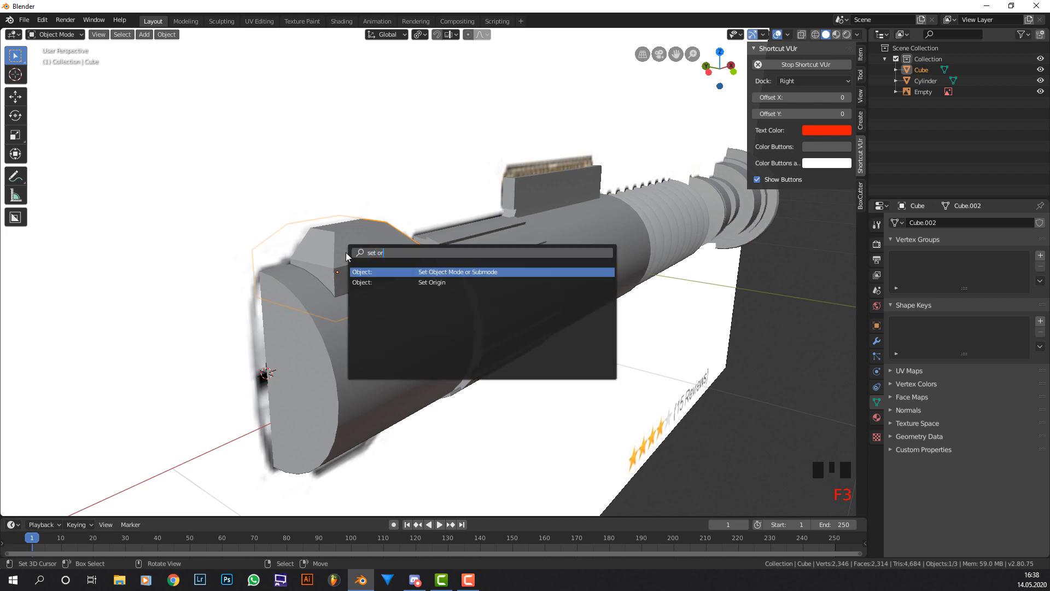
key("Down")
key("Return")
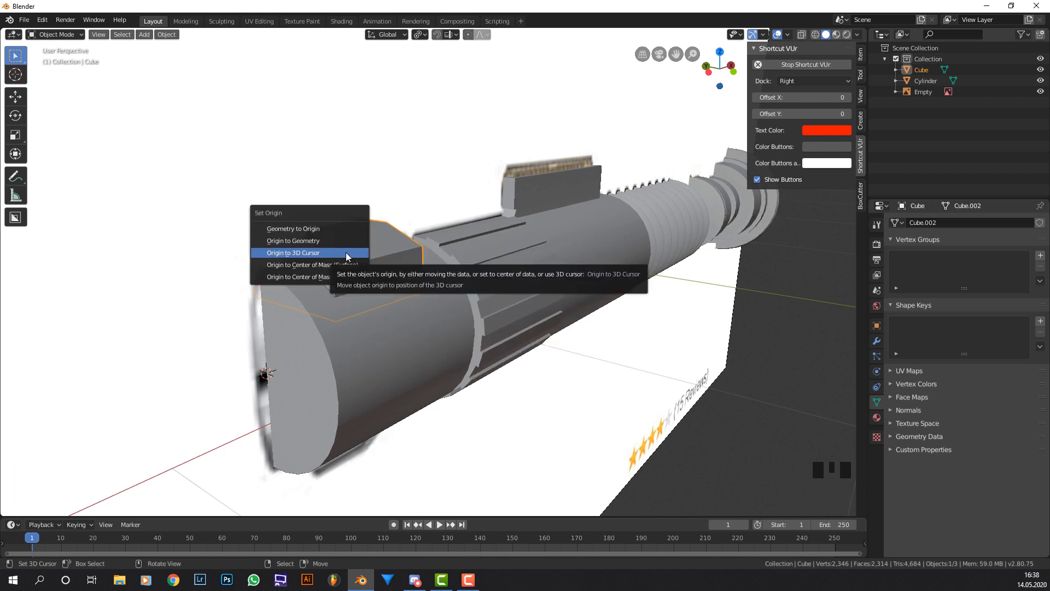
left_click(325, 251)
scroll(360, 301, "down", 2)
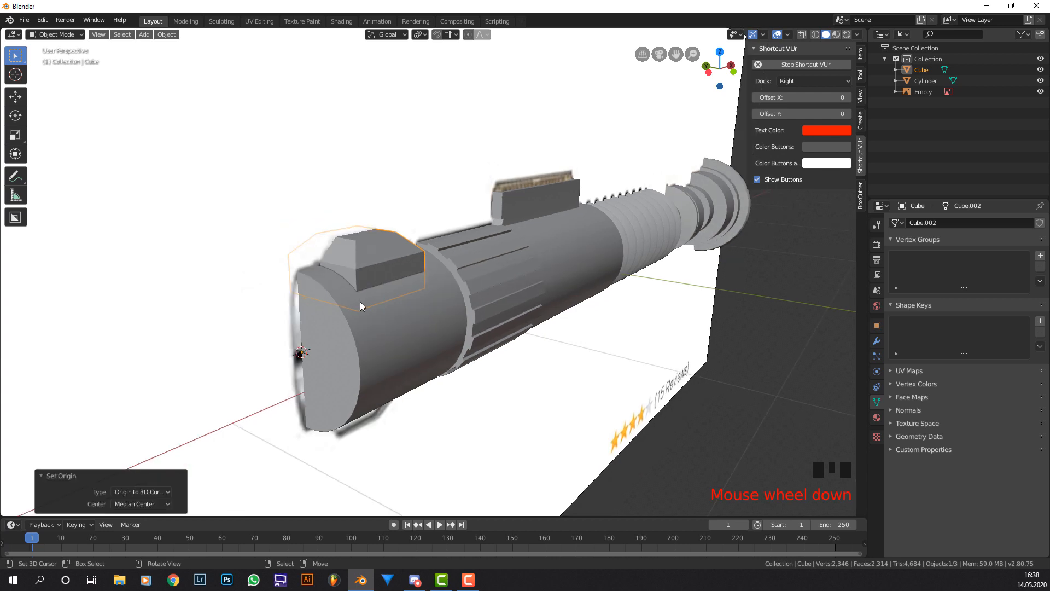
Add a Plain Axes empty at the 3D cursor on the hilt's end face.
key("shift+a")
mouse_move(360, 301)
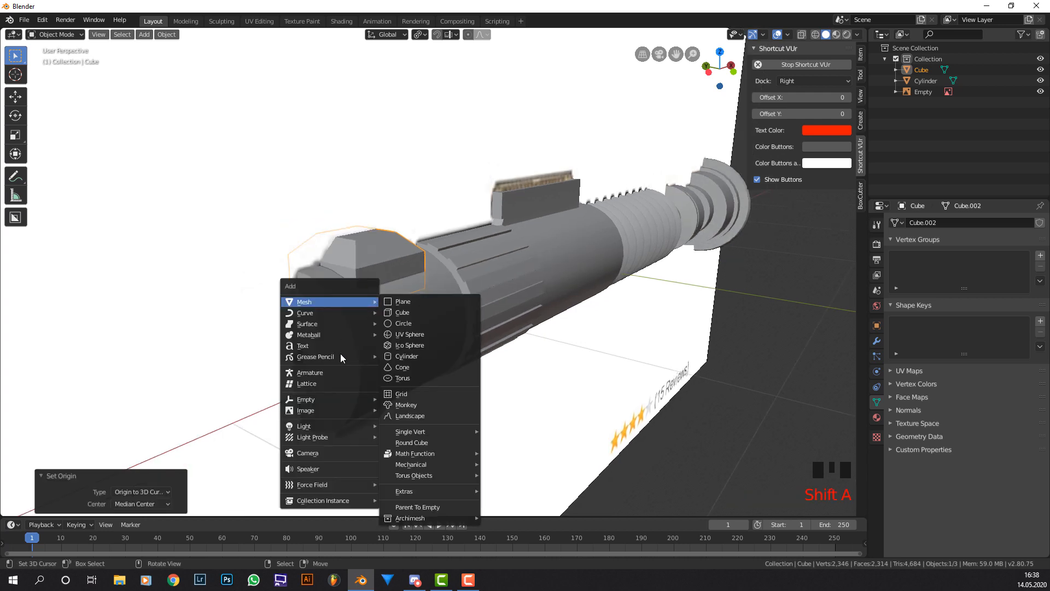
mouse_move(328, 402)
left_click(395, 401)
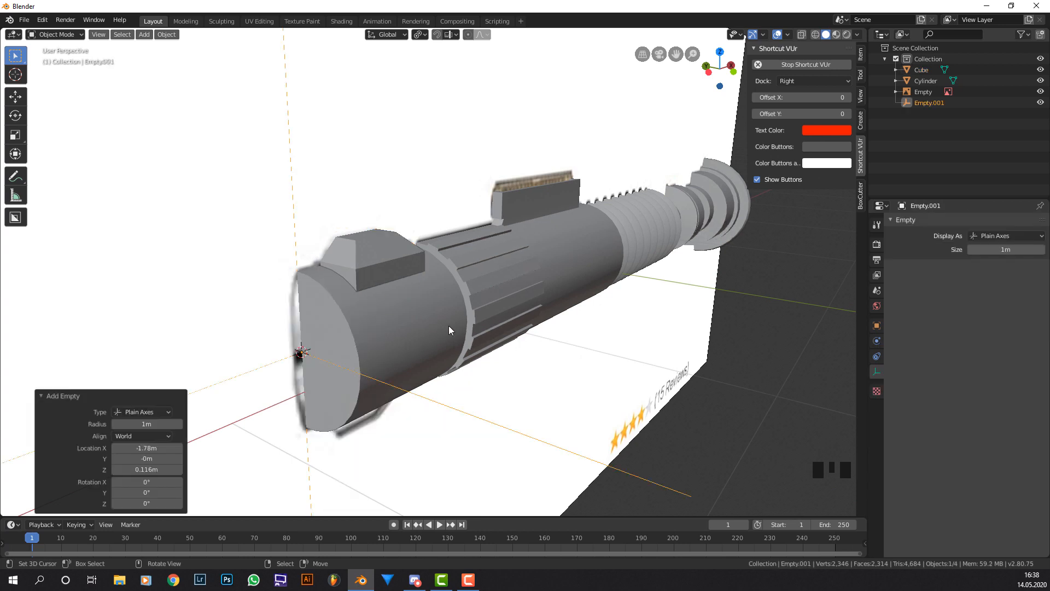
Add an Array modifier with a fixed count of 5 to the clip block.
right_click(388, 263)
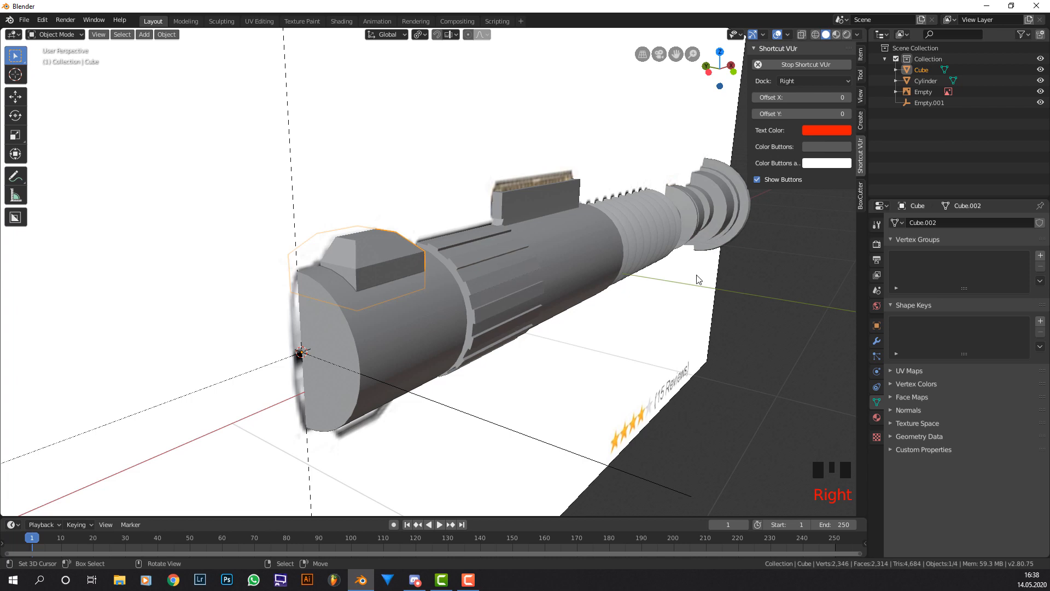
left_click(877, 340)
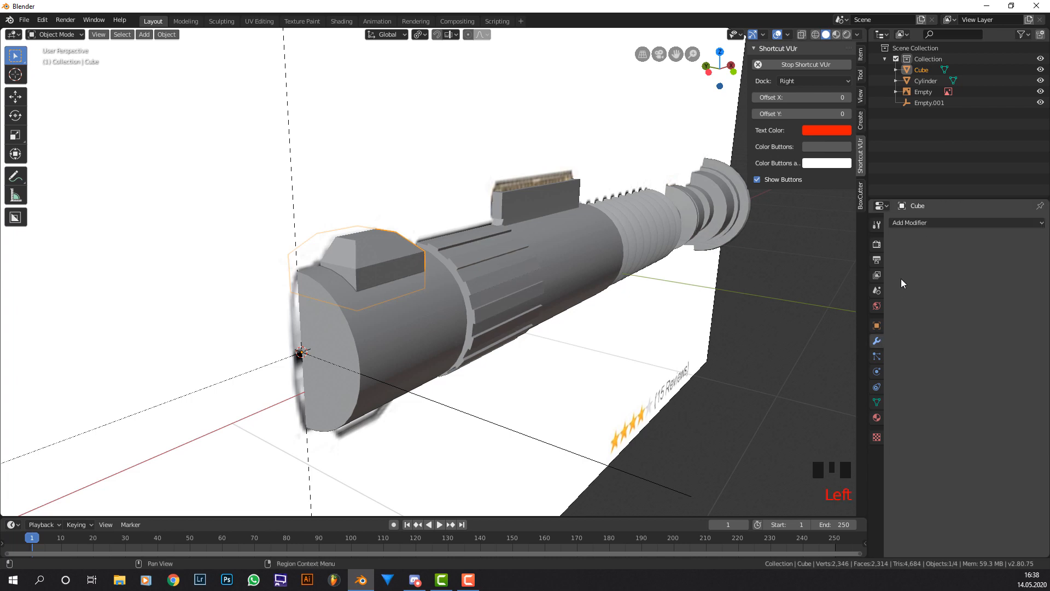
left_click(906, 224)
left_click(848, 255)
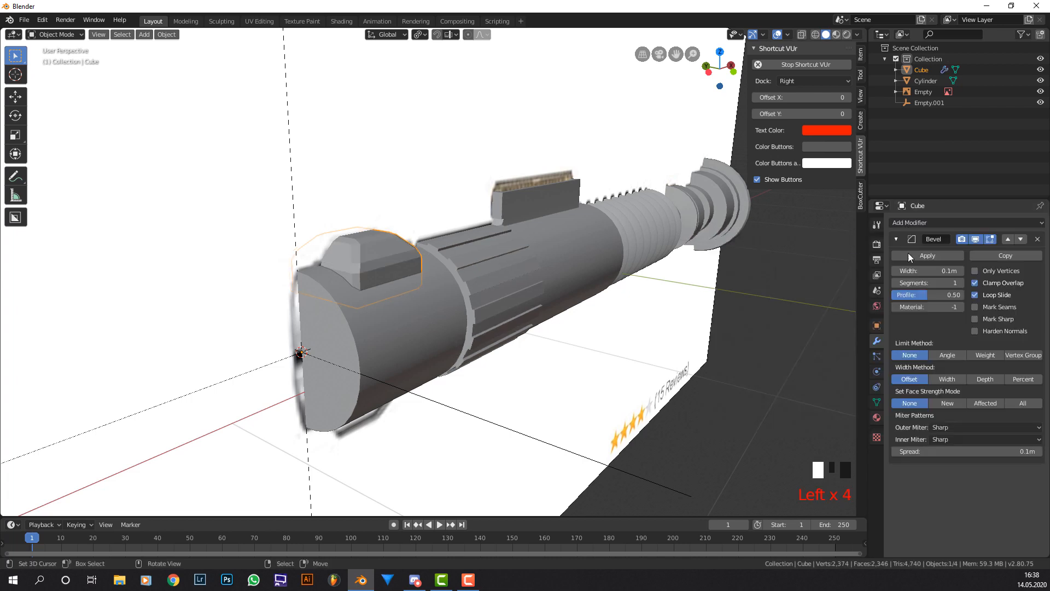
left_click(1036, 239)
left_click(973, 228)
left_click(839, 247)
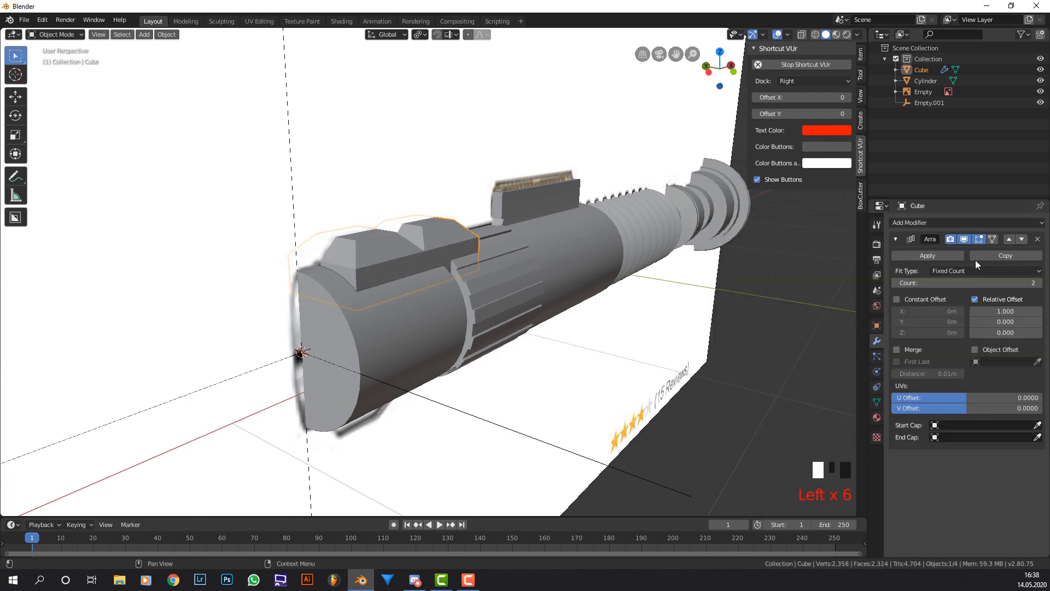
left_click(1040, 283)
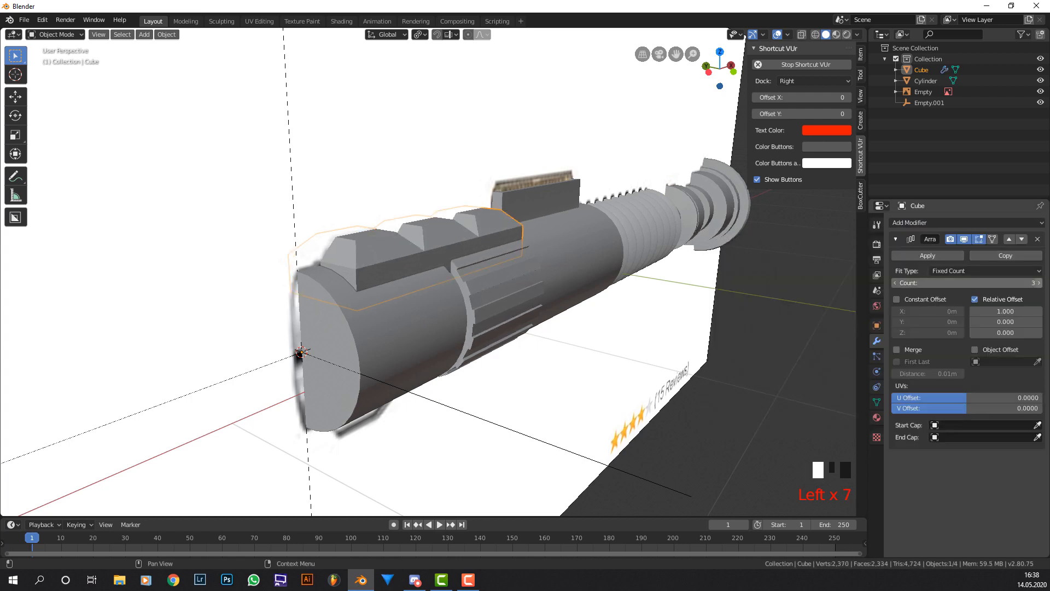
left_click(1039, 283)
left_click(1039, 283)
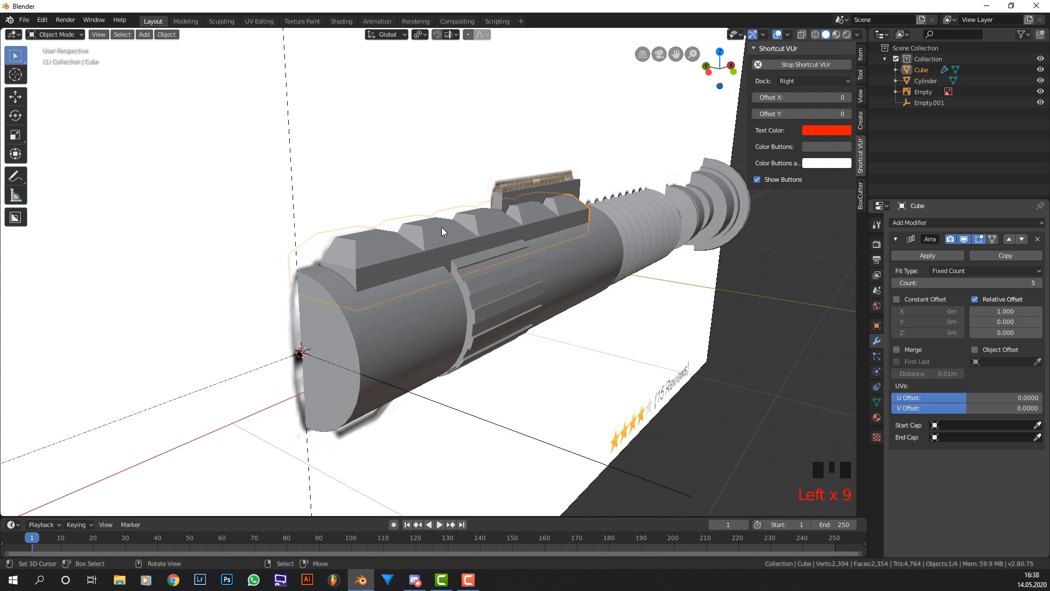
Disable the array's relative offset and enable Object Offset with Empty as the offset object.
left_click(975, 300)
left_click(973, 349)
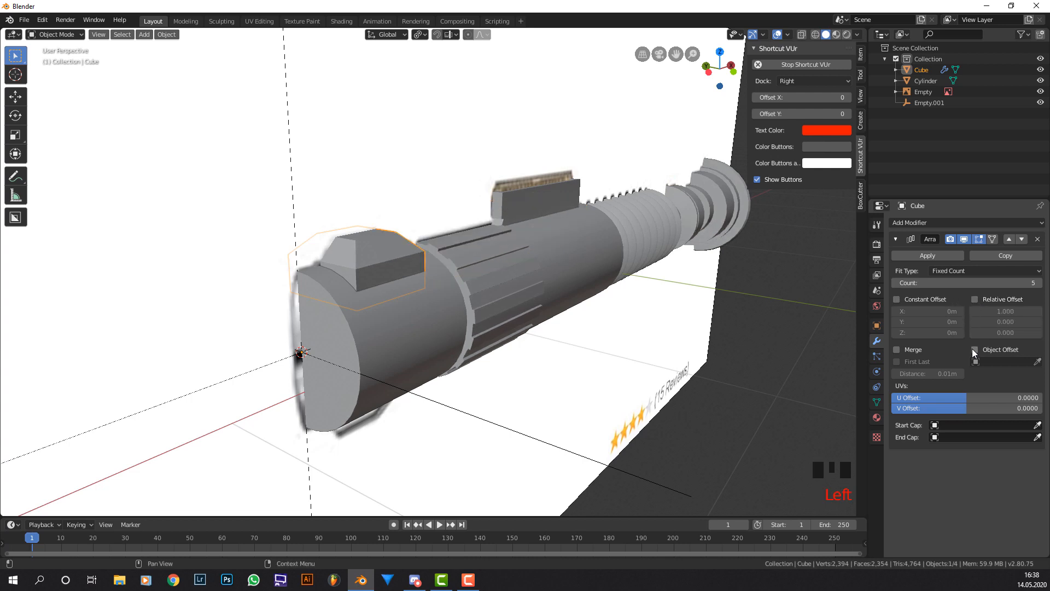
left_click(1006, 362)
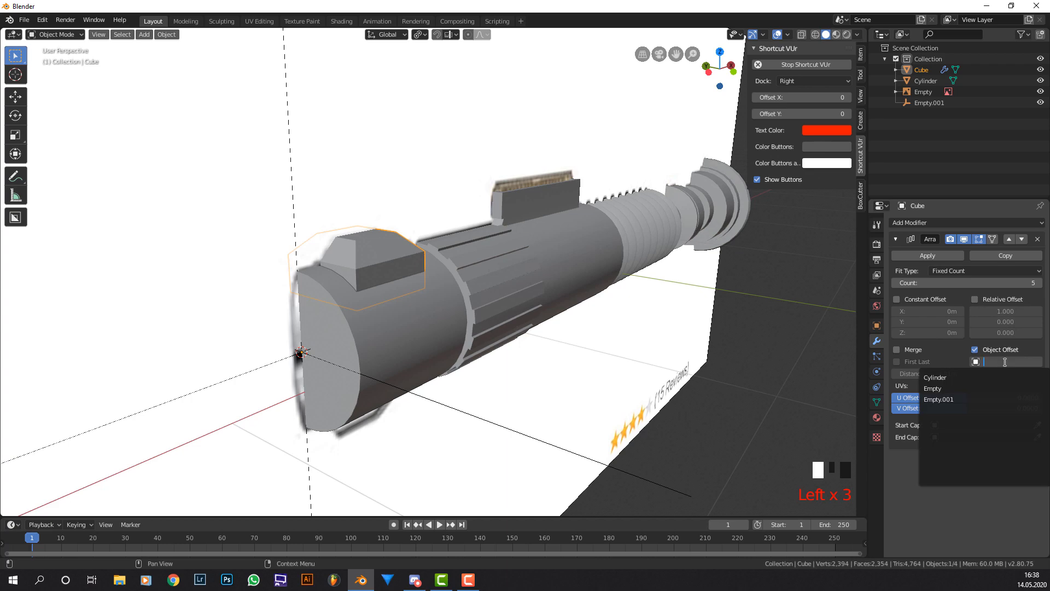
left_click(974, 389)
scroll(520, 318, "down", 1)
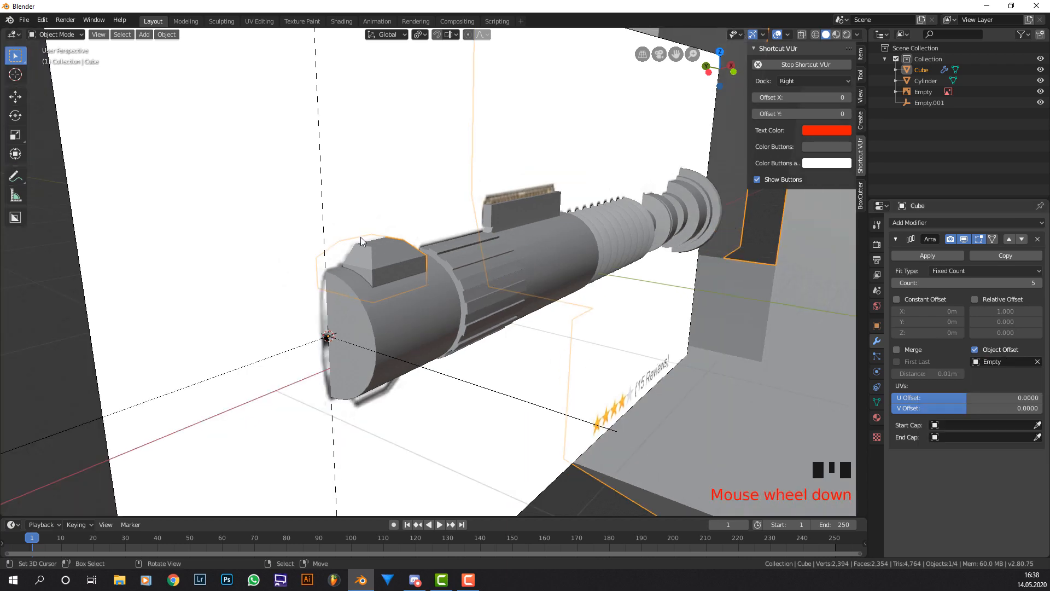
Apply rotation and scale to the plain axes empty and rotate it 72° about the global X axis.
scroll(559, 274, "down", 2)
middle_click_drag(559, 275, 457, 295)
right_click(442, 305)
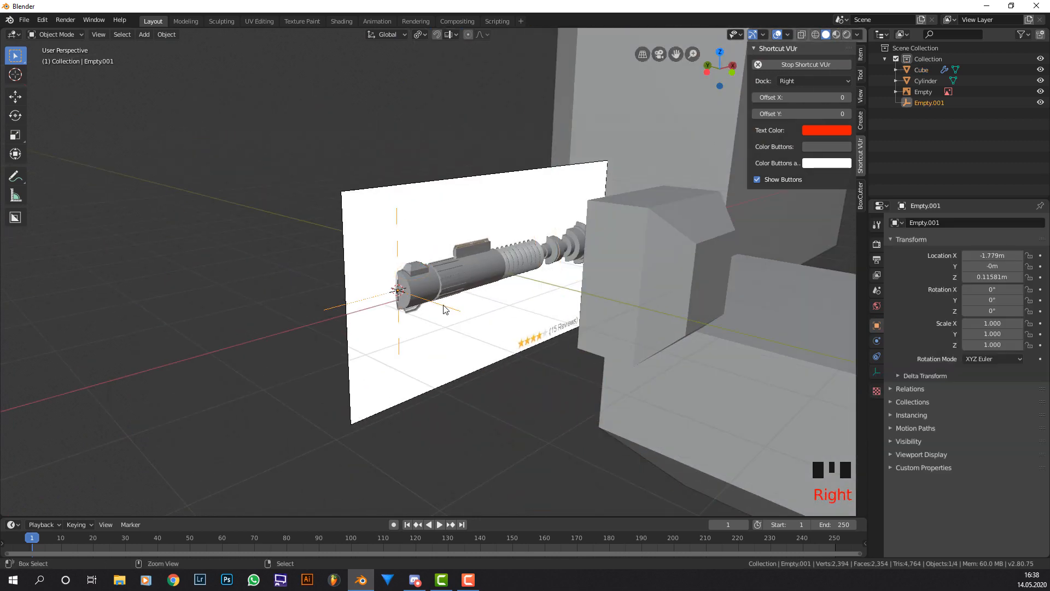
key("ctrl+a")
left_click(443, 304)
scroll(444, 253, "up", 4)
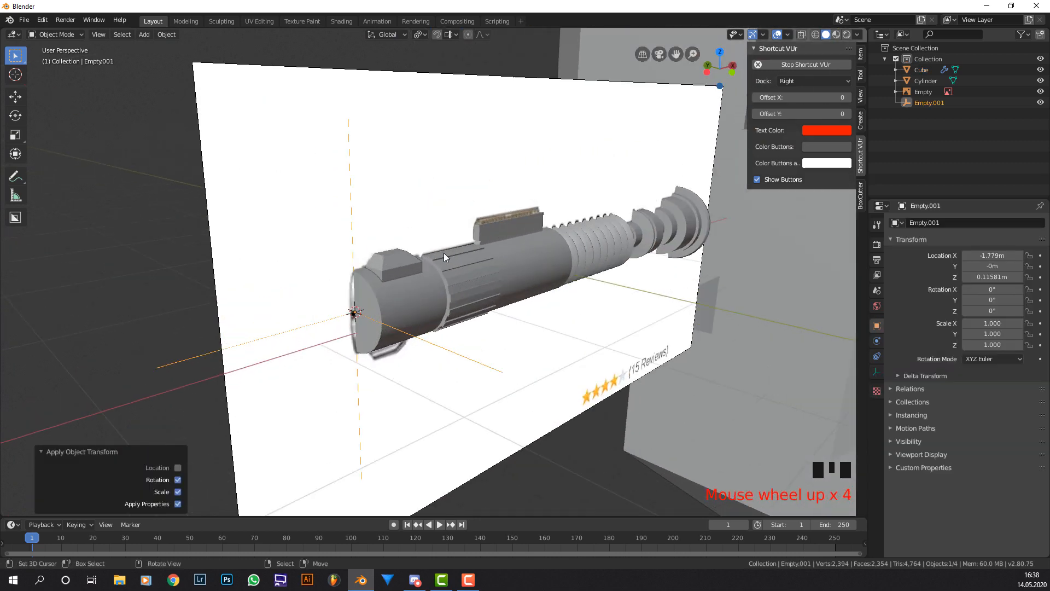
key("r")
key("y")
key("x")
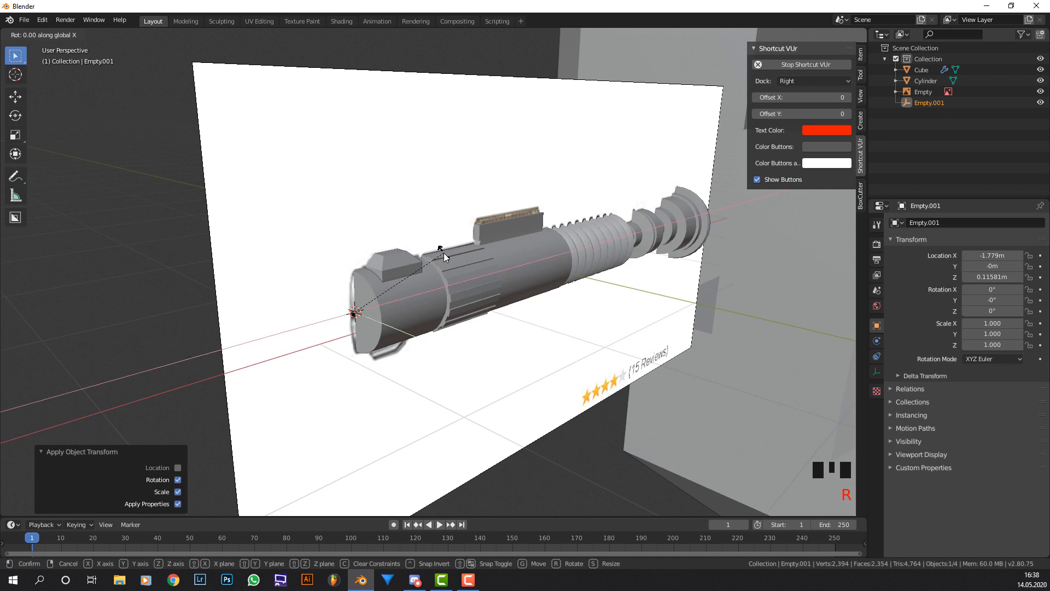
type("72")
key("Return")
Change the clip block array's offset object to Empty.001.
right_click(407, 260)
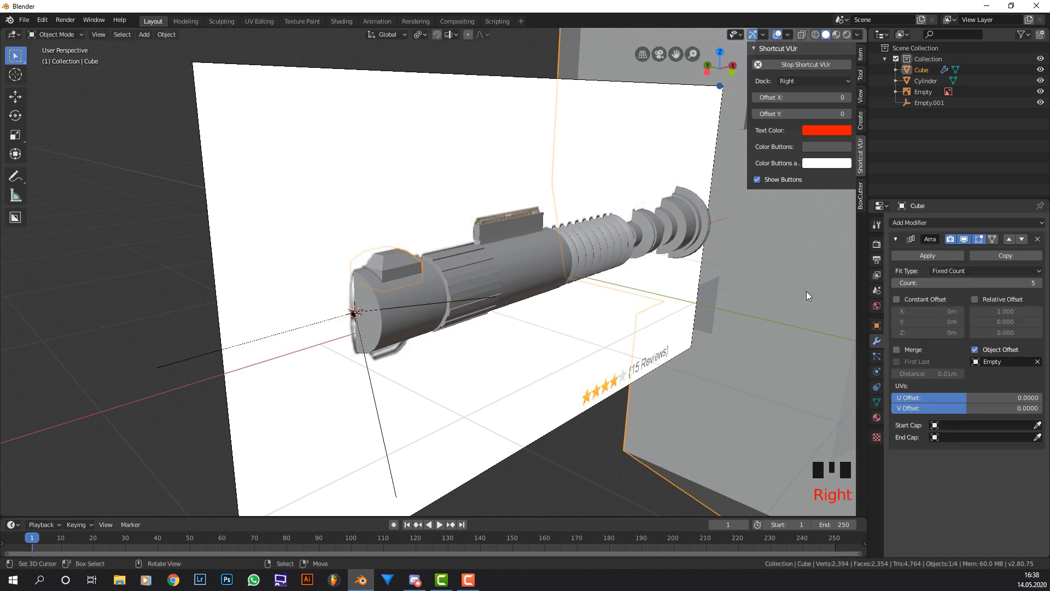
middle_click_drag(767, 294, 625, 287)
scroll(625, 287, "down", 2)
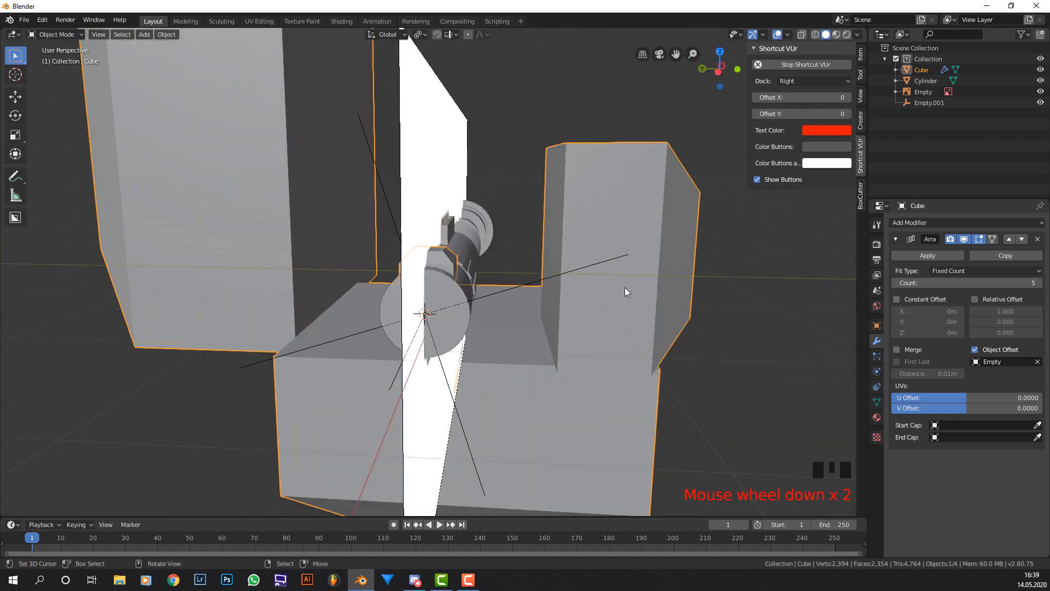
right_click(557, 267)
right_click(624, 290)
left_click(976, 350)
left_click(976, 350)
left_click(979, 361)
right_click(539, 274)
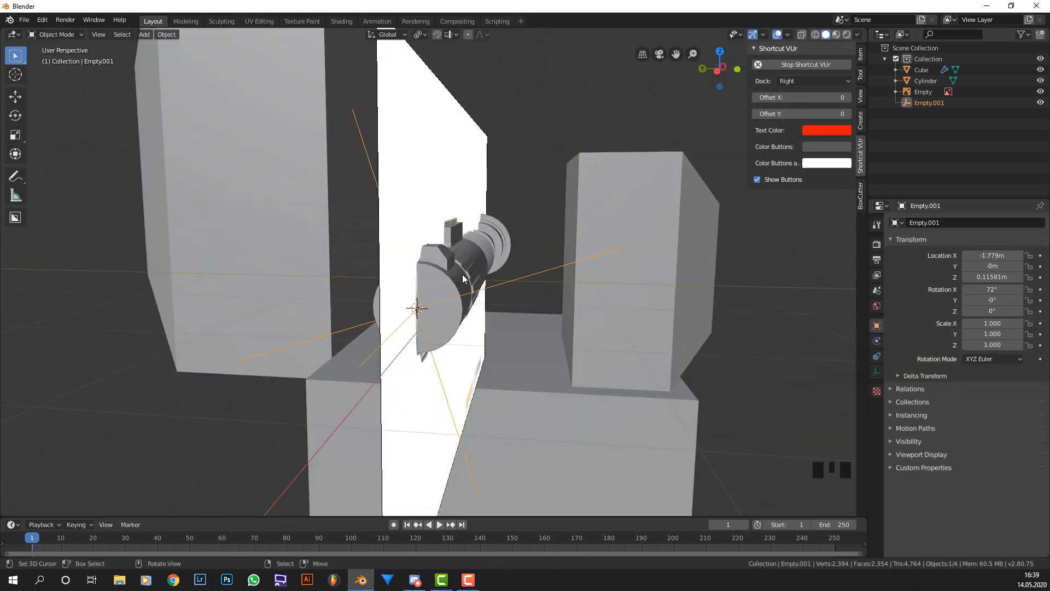
right_click(481, 277)
left_click(1023, 362)
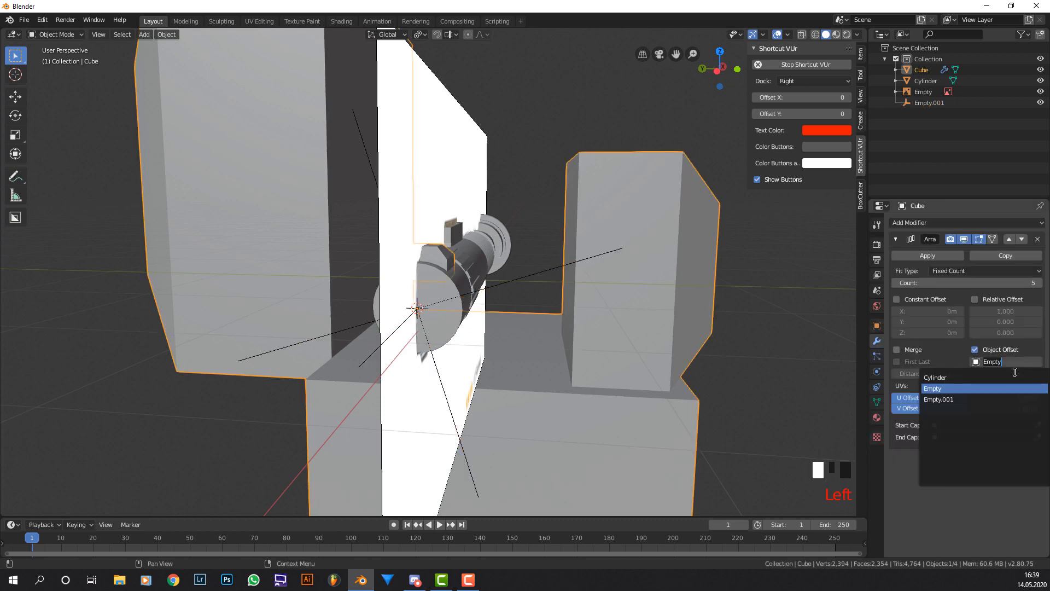
left_click(1002, 398)
scroll(617, 343, "down", 5)
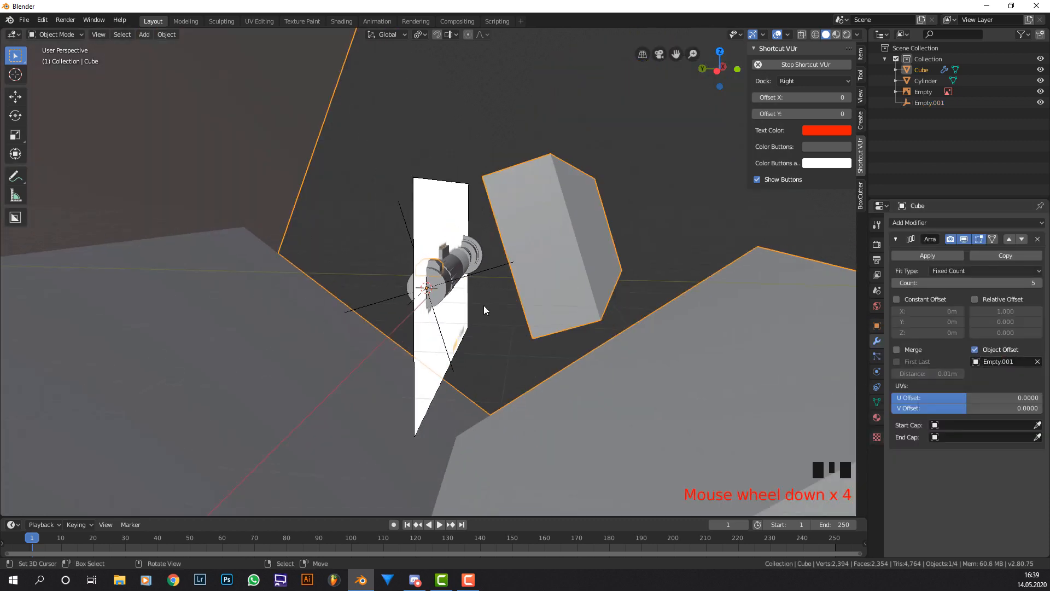
Apply the rotation and scale of the plain axes empty at the hilt's end.
right_click(499, 266)
key("s")
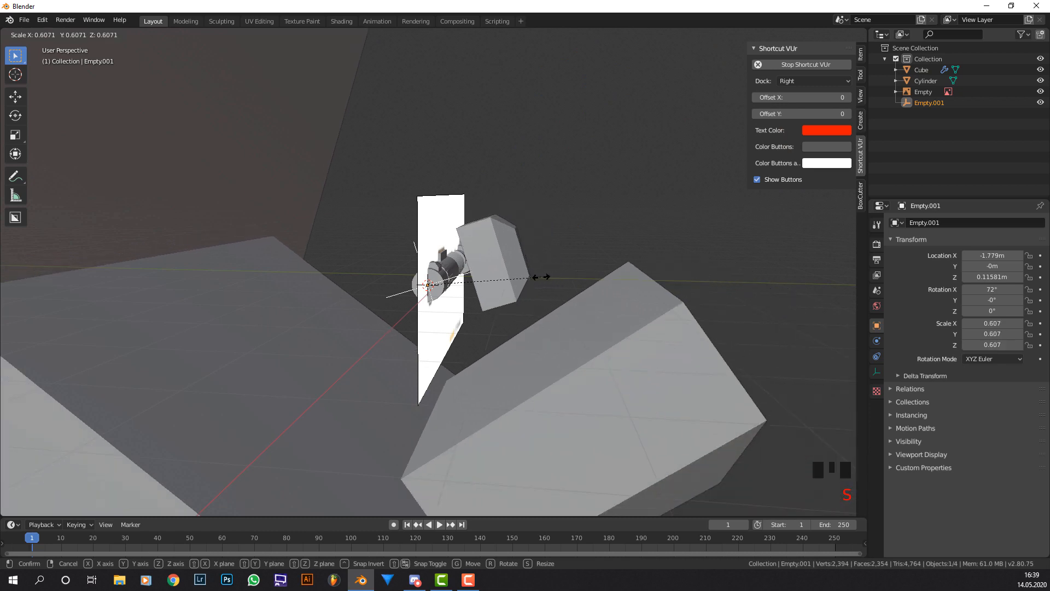
key("Escape")
key("ctrl+a")
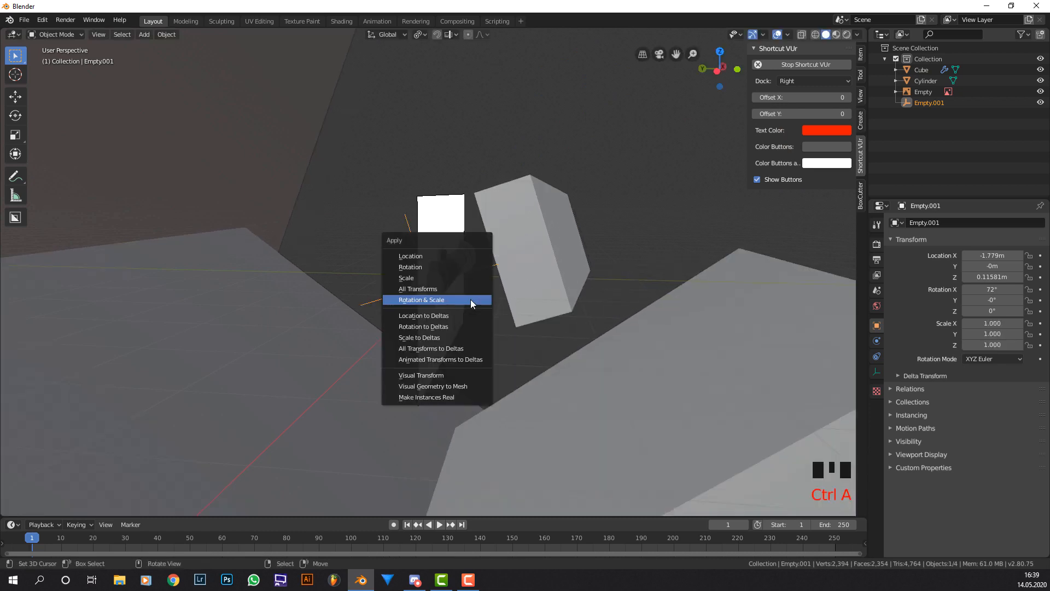
left_click(471, 300)
middle_click_drag(470, 300, 475, 294)
scroll(475, 294, "up", 3)
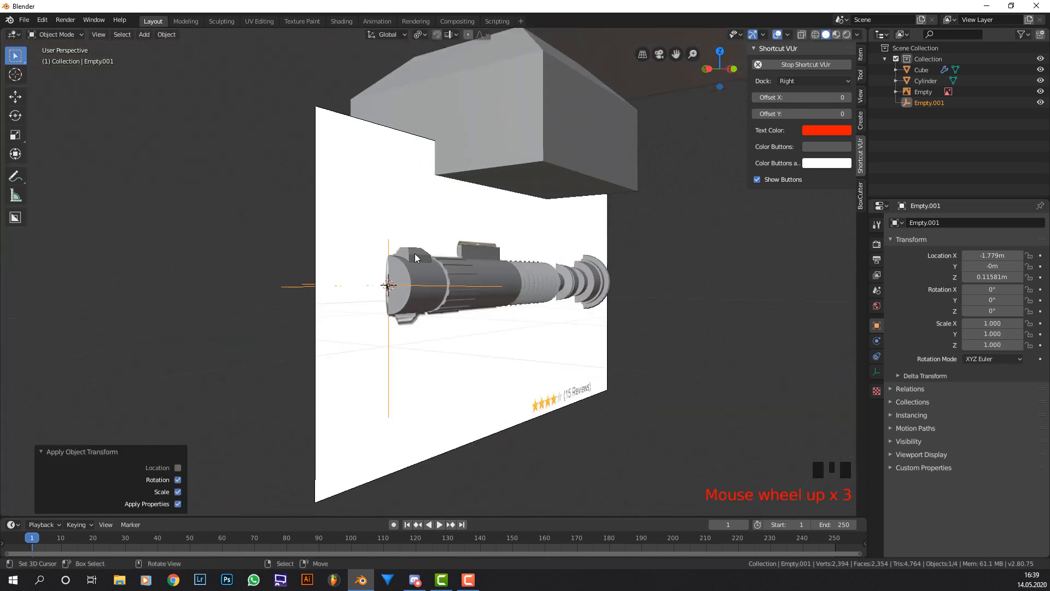
Rotate the plain axes empty 72° about the global X axis.
key("r")
key("x")
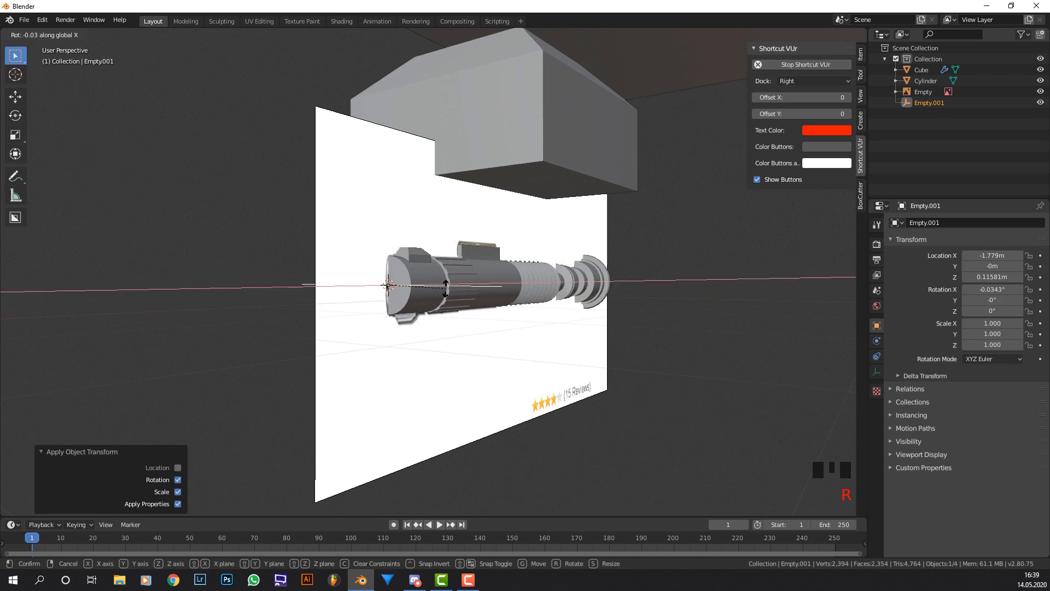
key("7")
key("Return")
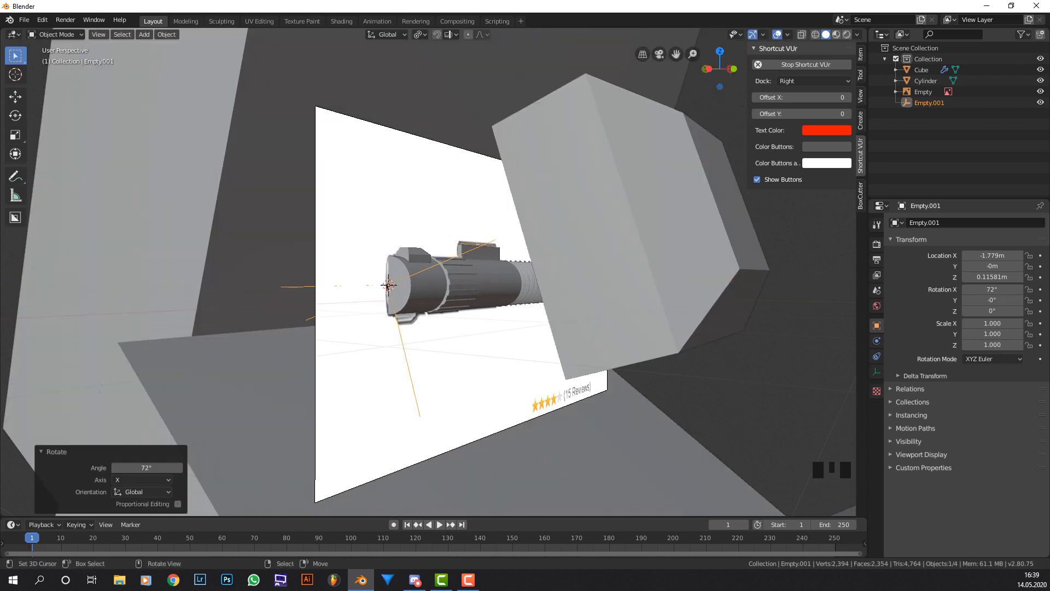
Apply the clip block's scale so its five arrayed copies wrap around the end cylinder.
left_click(425, 262)
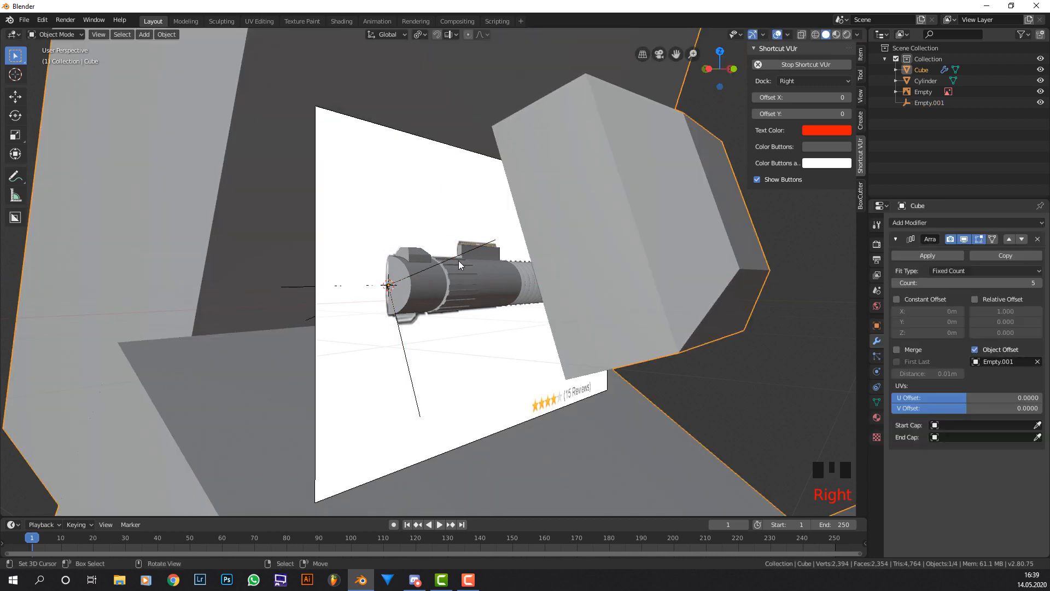
key("ctrl+a")
left_click(454, 238)
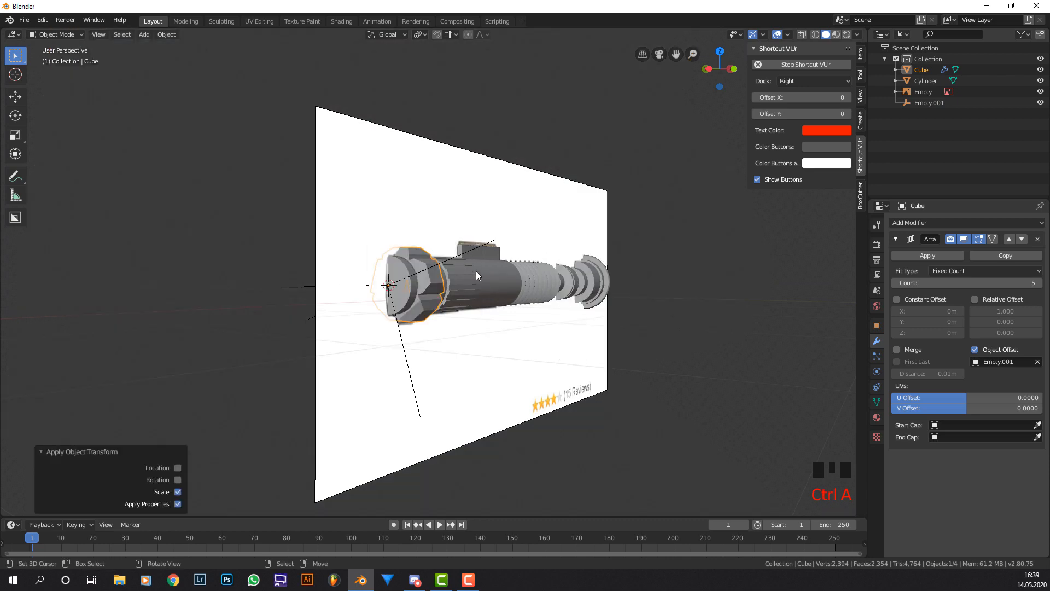
scroll(426, 286, "up", 2)
middle_click_drag(438, 281, 436, 314)
scroll(554, 310, "up", 1)
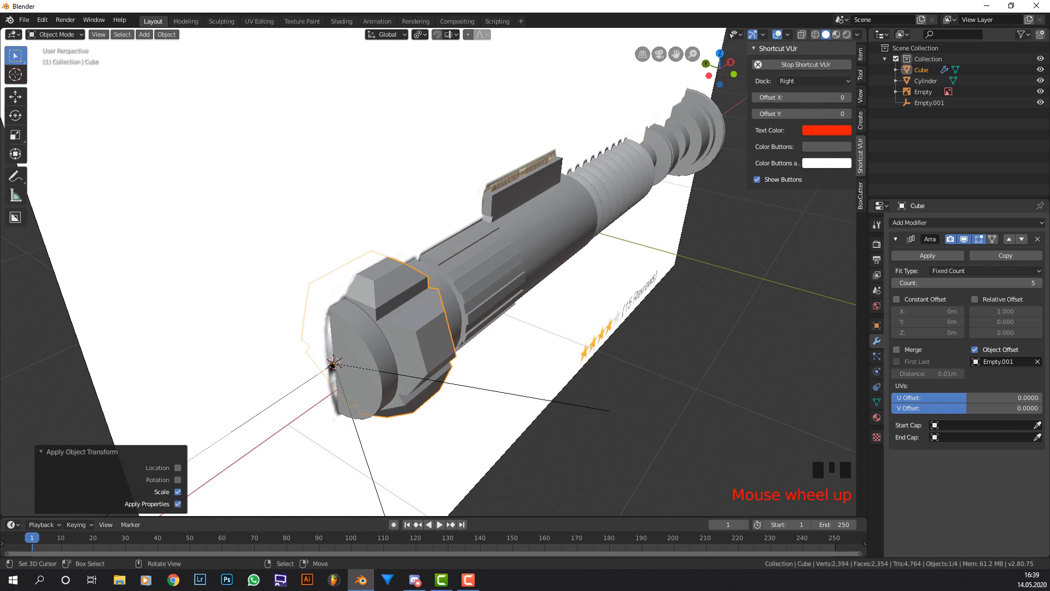
Scale down the clip block's entire mesh in edit mode to leave gaps between the arrayed copies, and return to object mode.
key("s")
right_click(540, 321)
key("Tab")
key("s")
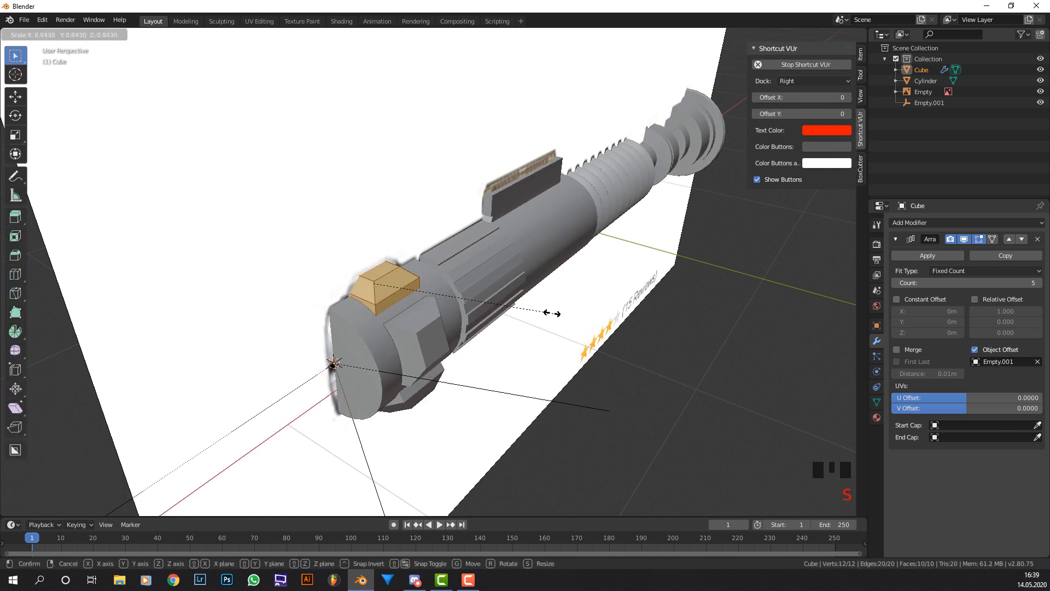
left_click(529, 312)
key("Tab")
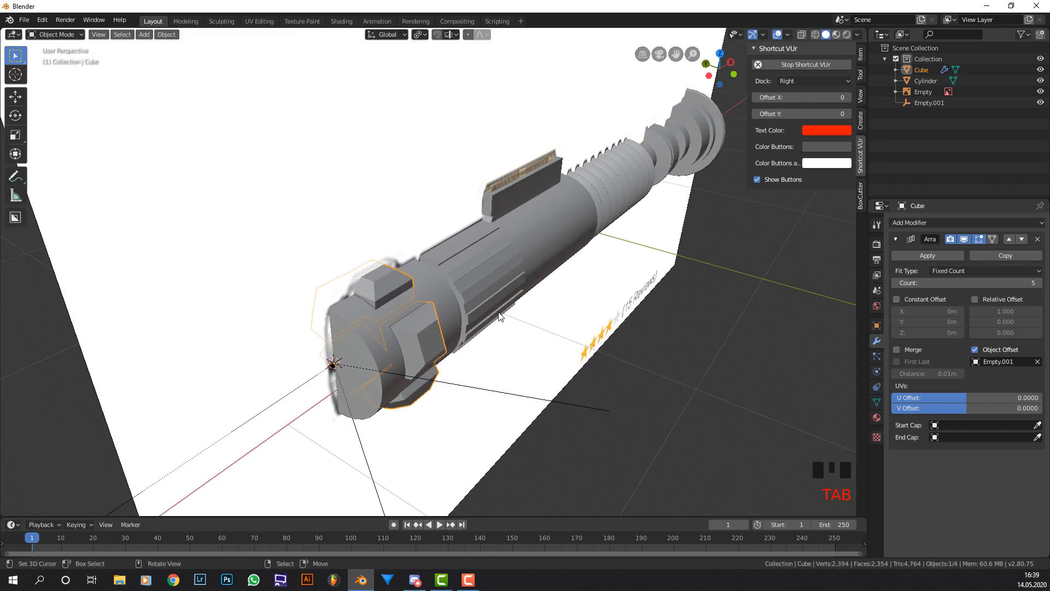
Add a Bevel modifier to the arrayed clip block and collapse its Array modifier settings.
middle_click_drag(500, 318, 519, 272)
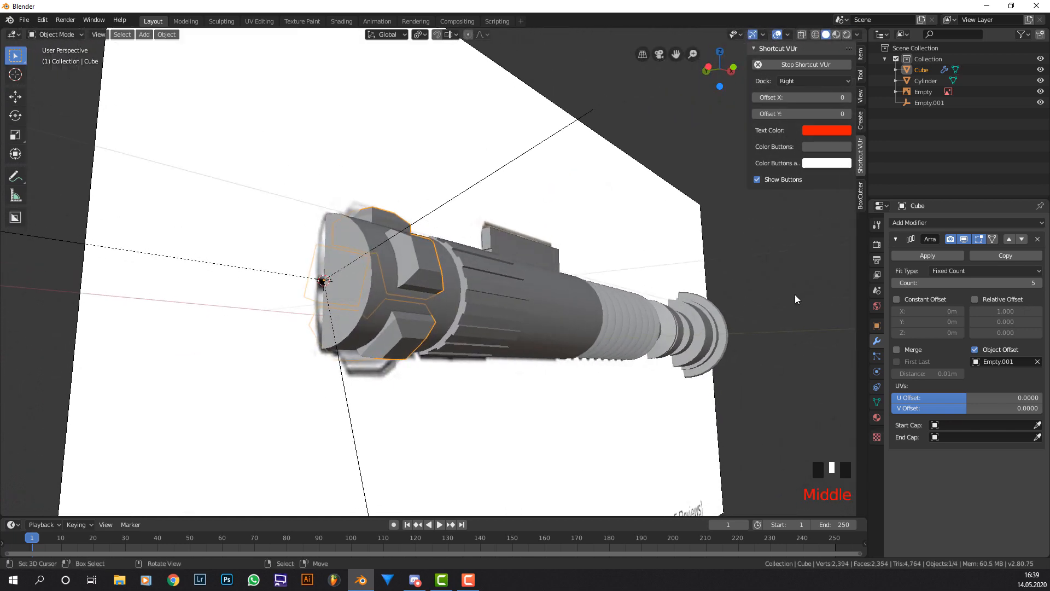
left_click(943, 225)
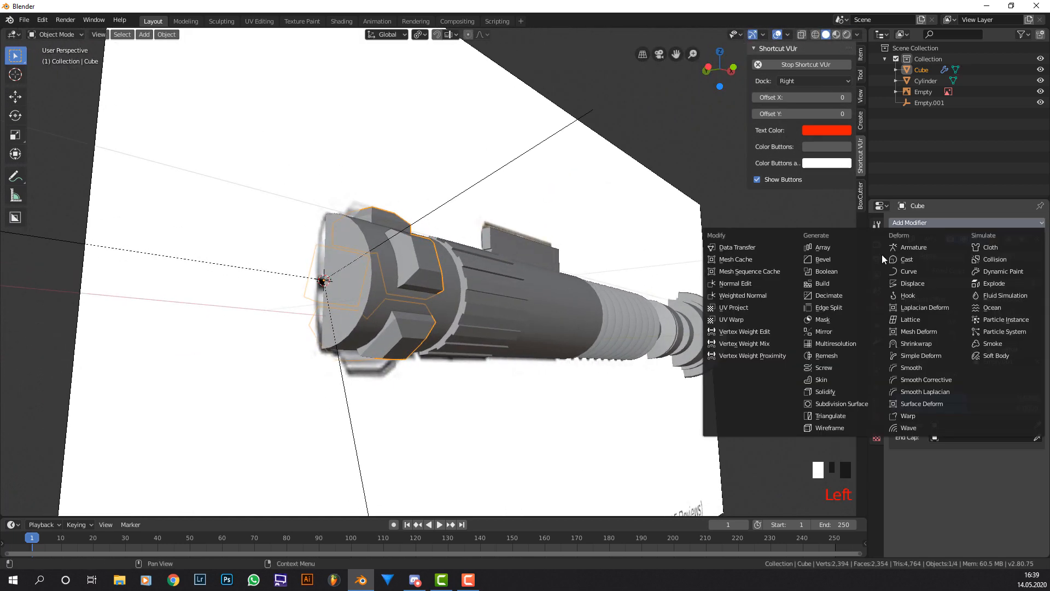
left_click(842, 261)
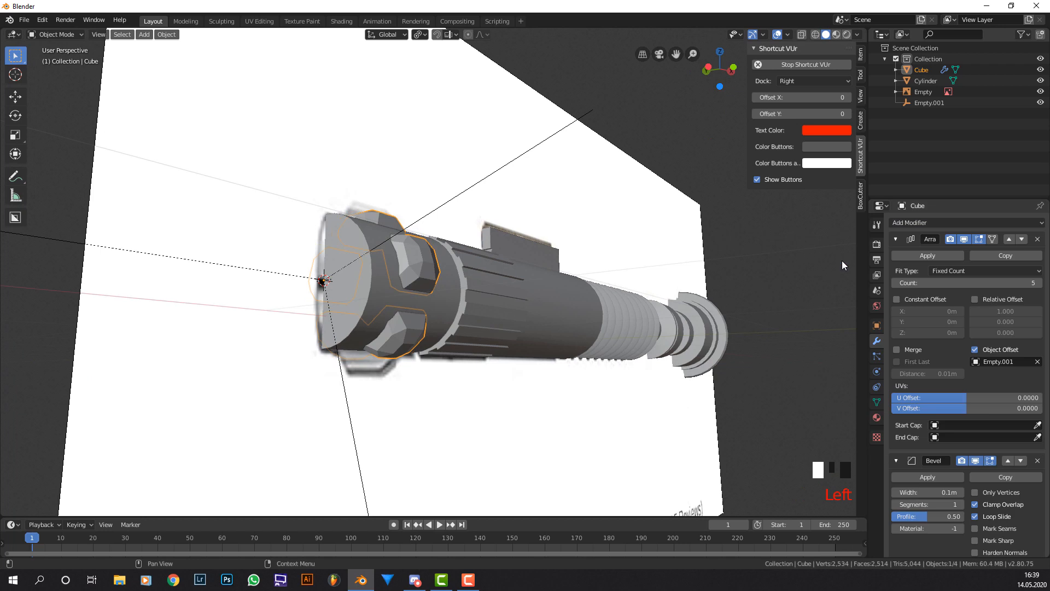
left_click(895, 240)
Set the clip block's Bevel modifier to a width of 0.01 m with 3 segments.
left_click(925, 286)
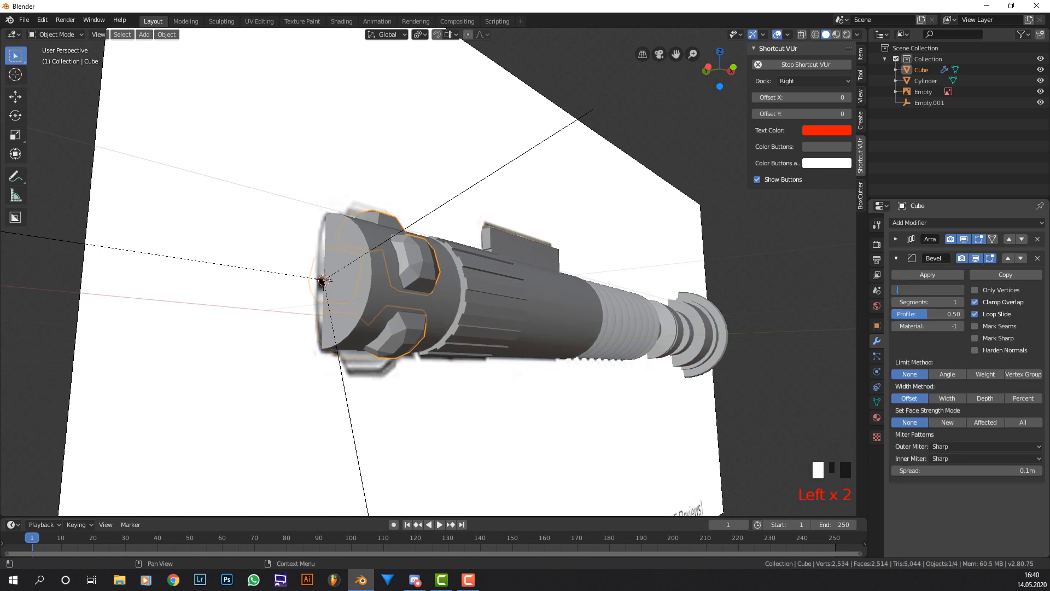
key("Return")
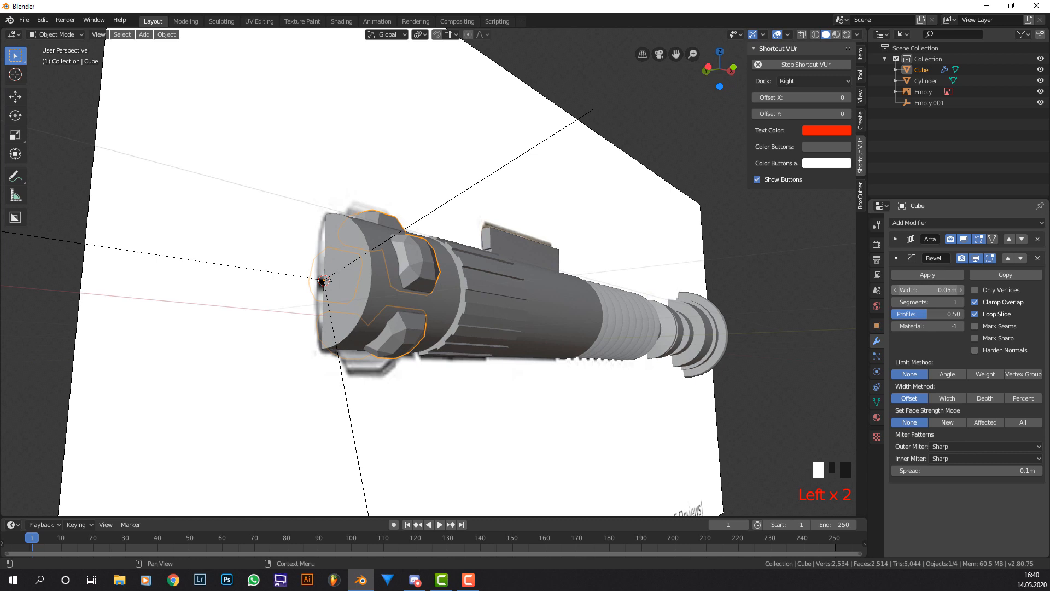
left_click(925, 290)
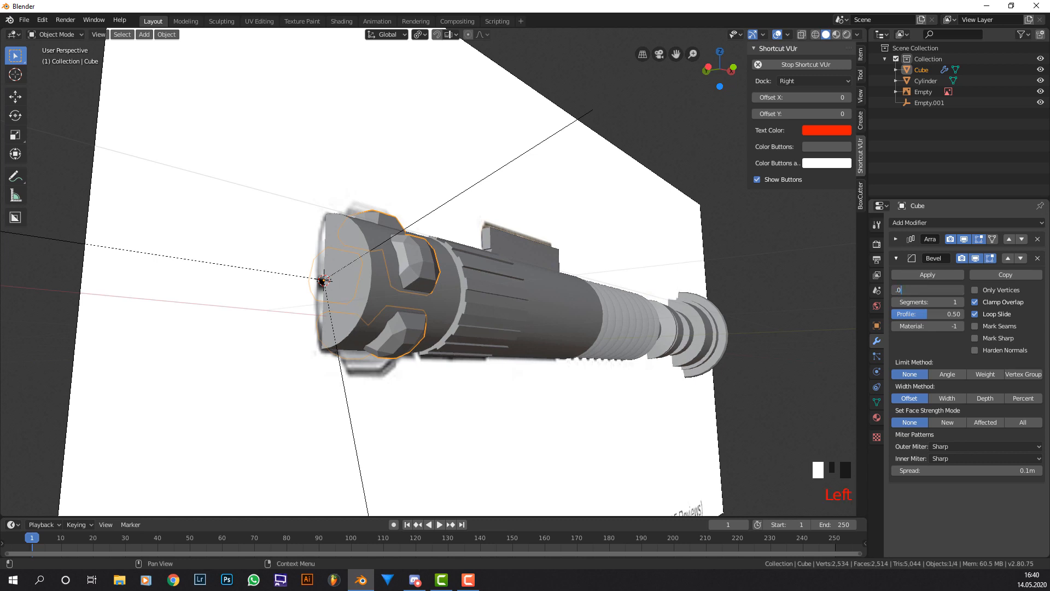
key("Return")
left_click(925, 290)
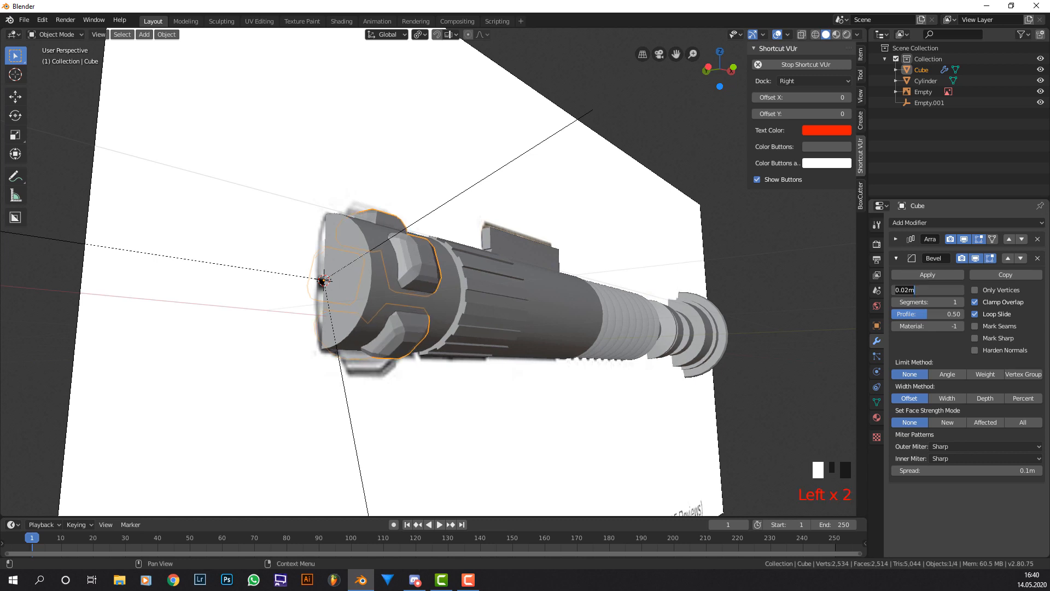
type(".01")
key("Return")
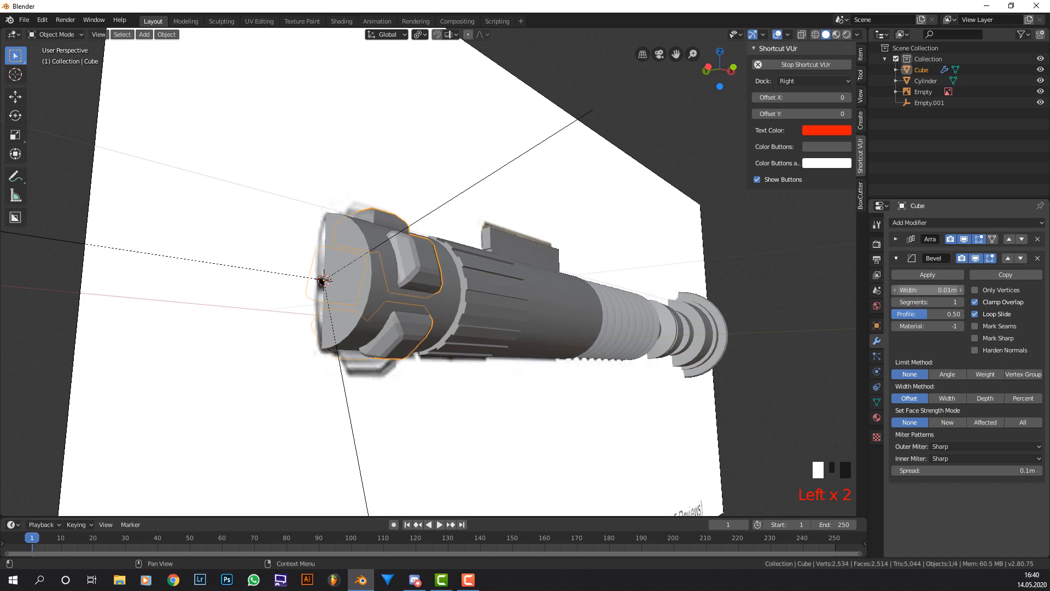
left_click(960, 302)
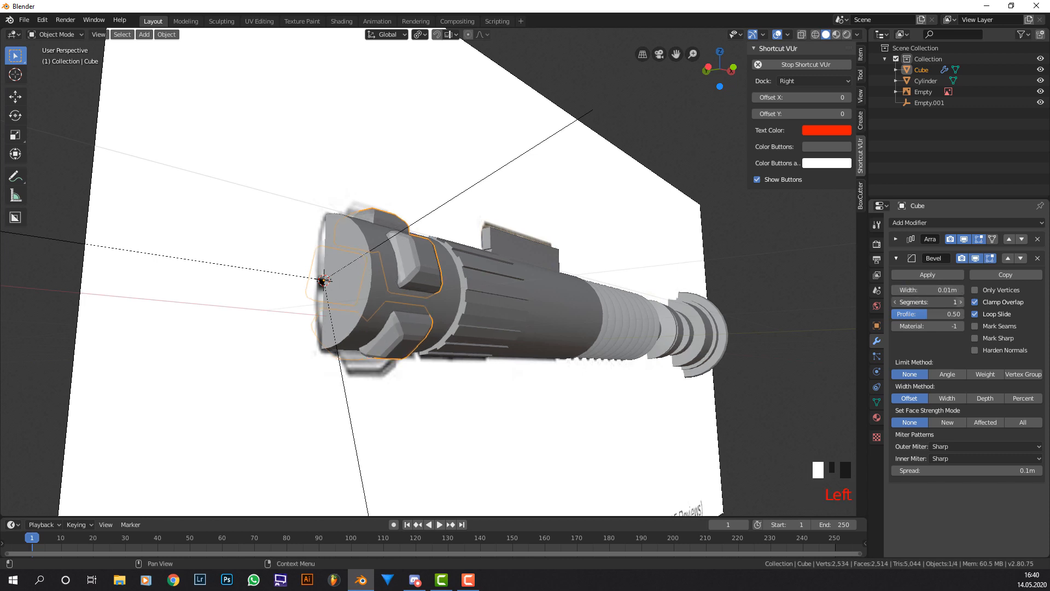
left_click(961, 302)
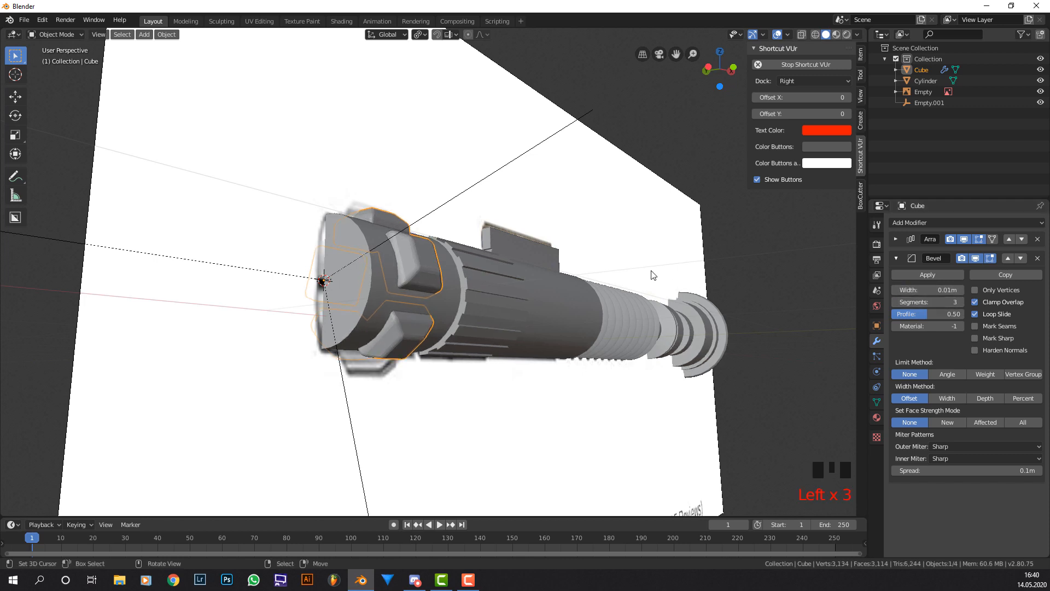
Lower the clip block's entire mesh about 0.015 m along global Z in edit mode.
middle_click_drag(453, 192, 430, 221)
key("Tab")
key("g")
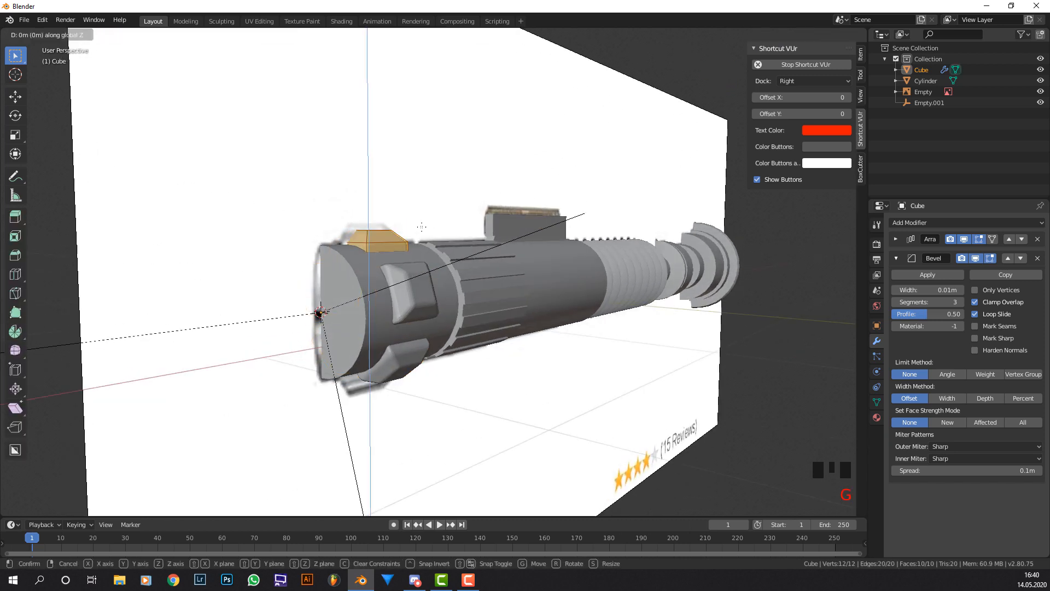
key("z")
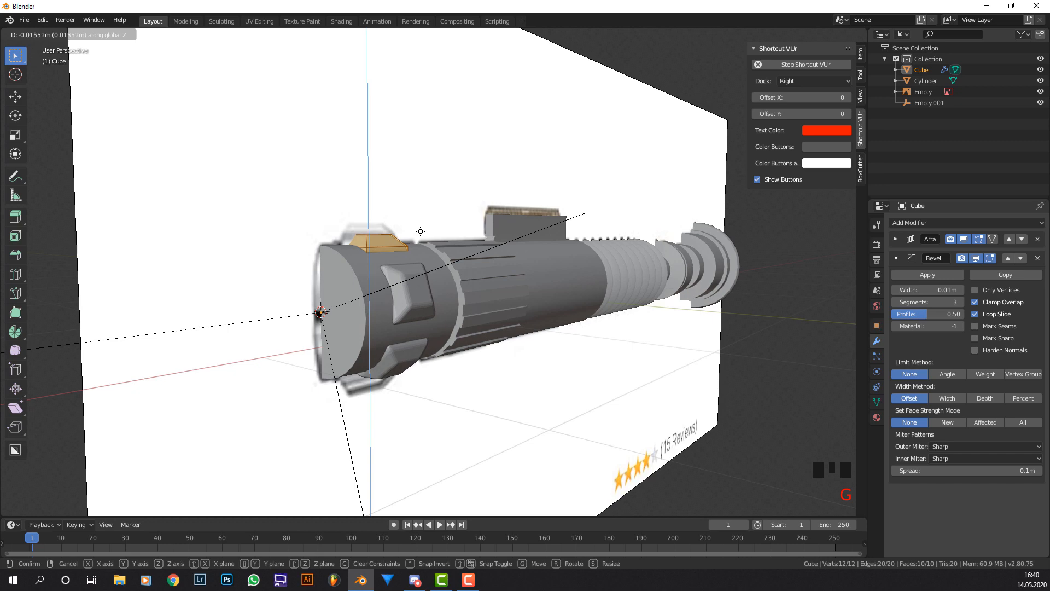
left_click(420, 230)
key("Tab")
Move the clip block's mesh freely further into the cylinder, about -0.0167 m in Z, and return to object mode.
middle_click_drag(455, 247, 474, 257)
scroll(458, 247, "up", 2)
key("Tab")
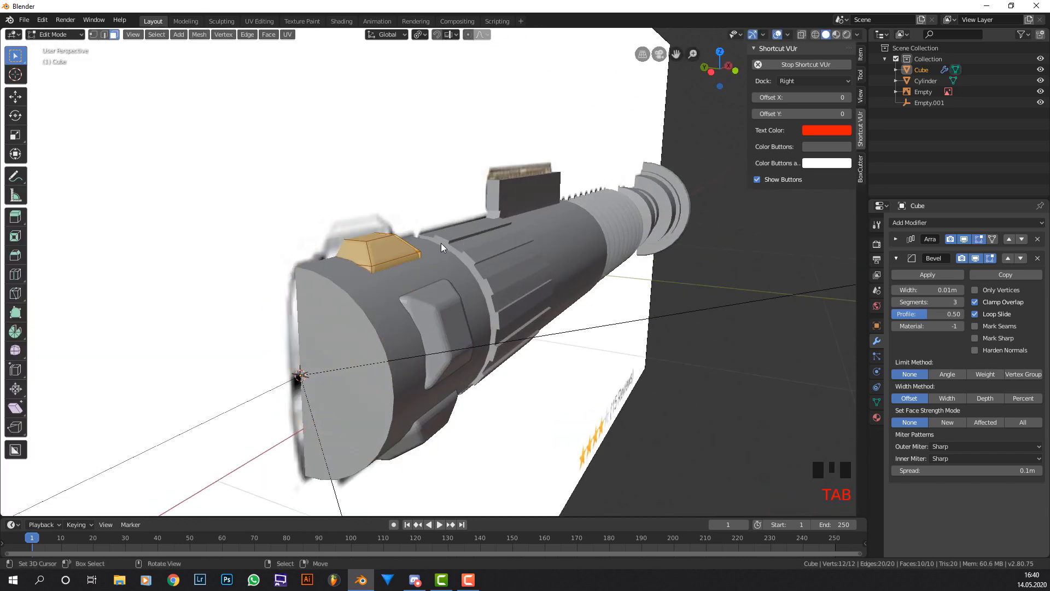
key("g")
left_click(446, 250)
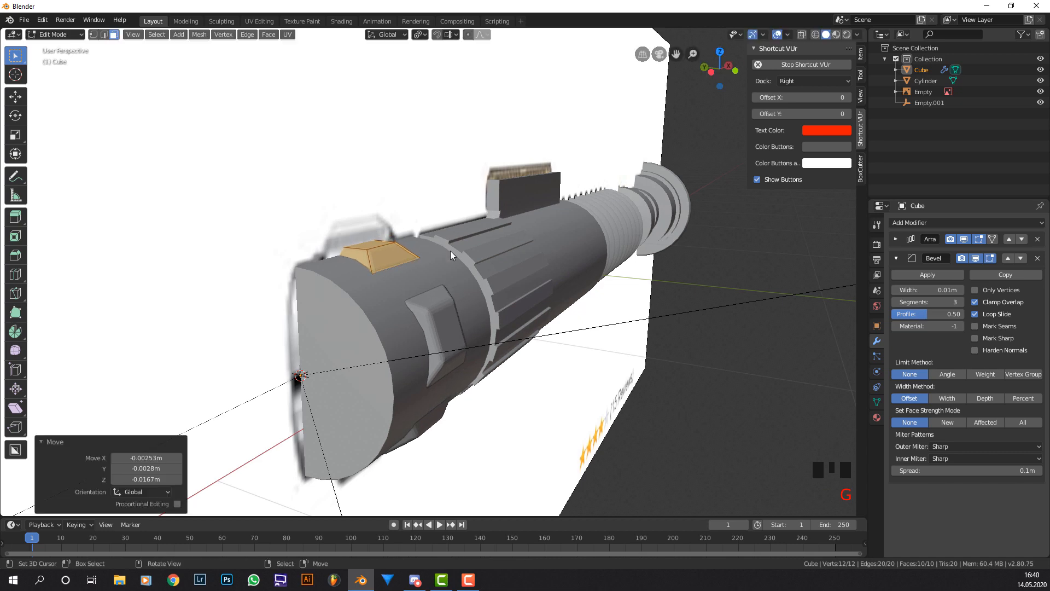
key("Tab")
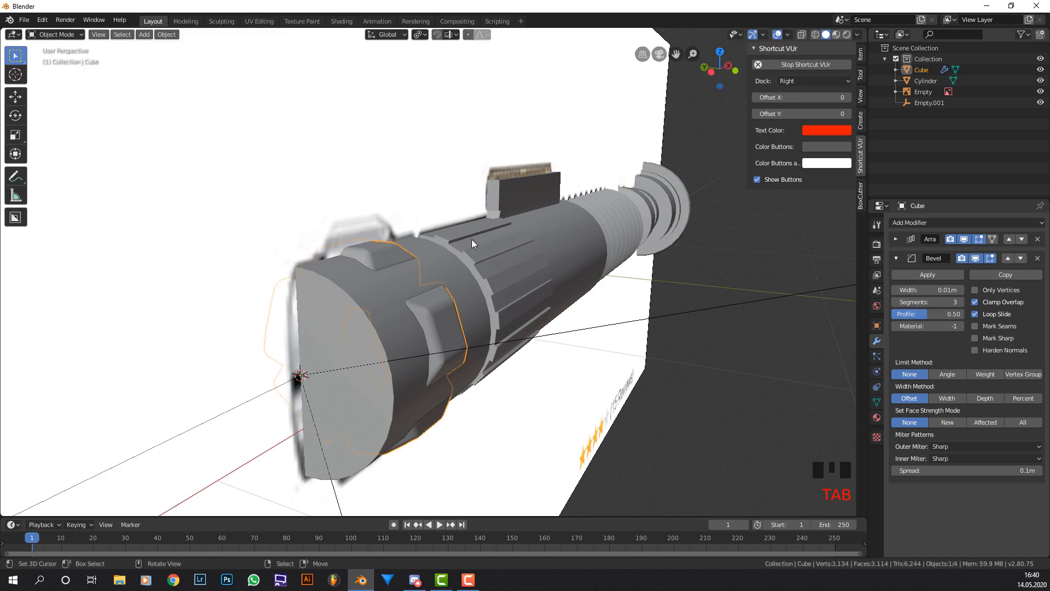
Select the clip block's outer top face and raise it 0.0443 m along global Z in front view.
key("KP_1")
key("Tab")
right_click(323, 202)
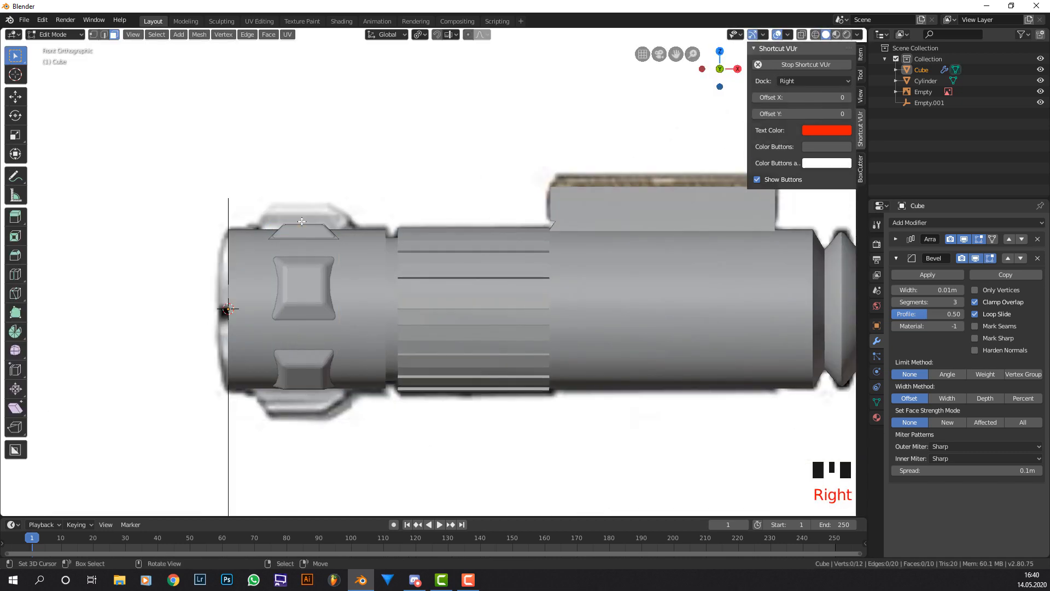
key("z")
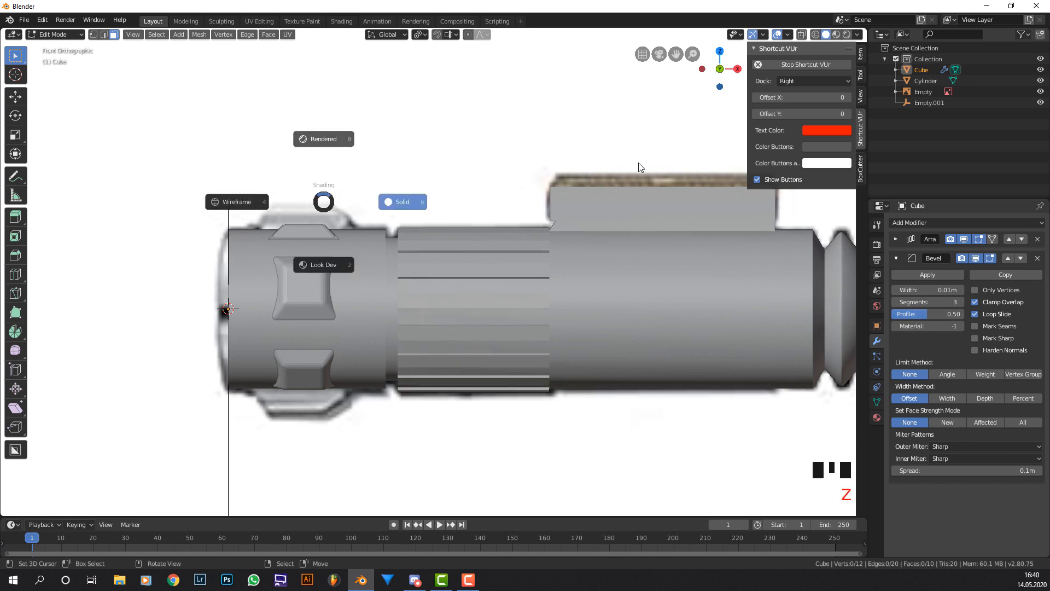
middle_click_drag(555, 113, 290, 235)
right_click(298, 229)
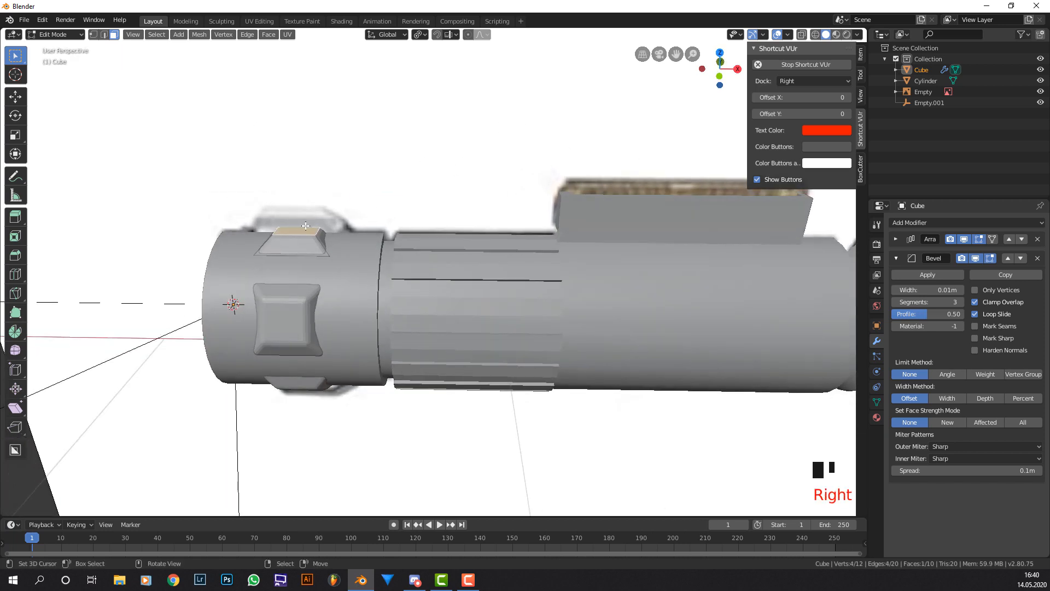
key("KP_1")
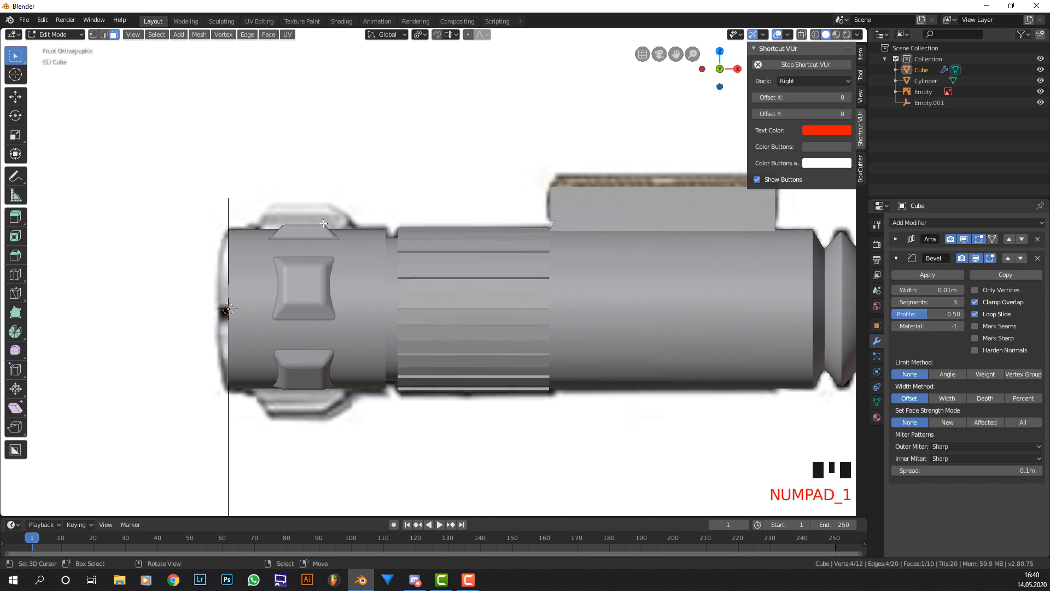
key("g")
key("z")
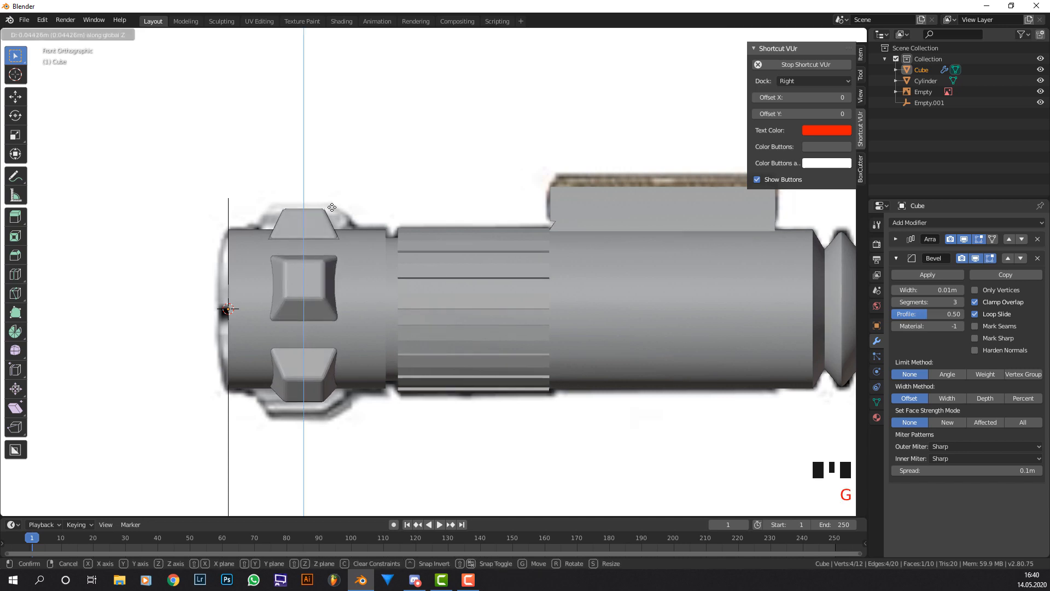
left_click(332, 207)
Scale up the clip block's raised top face by about 1.16 and return to object mode.
key("s")
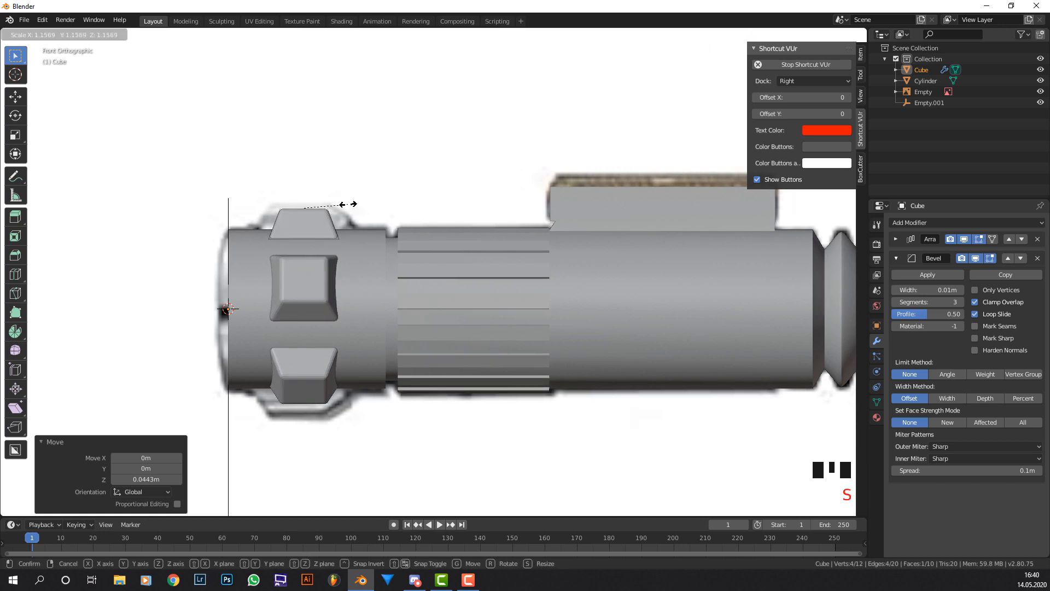
left_click(348, 204)
key("Tab")
Add a Subdivision Surface modifier to the hilt cylinder and set its viewport subdivisions to 2.
scroll(421, 204, "down", 1)
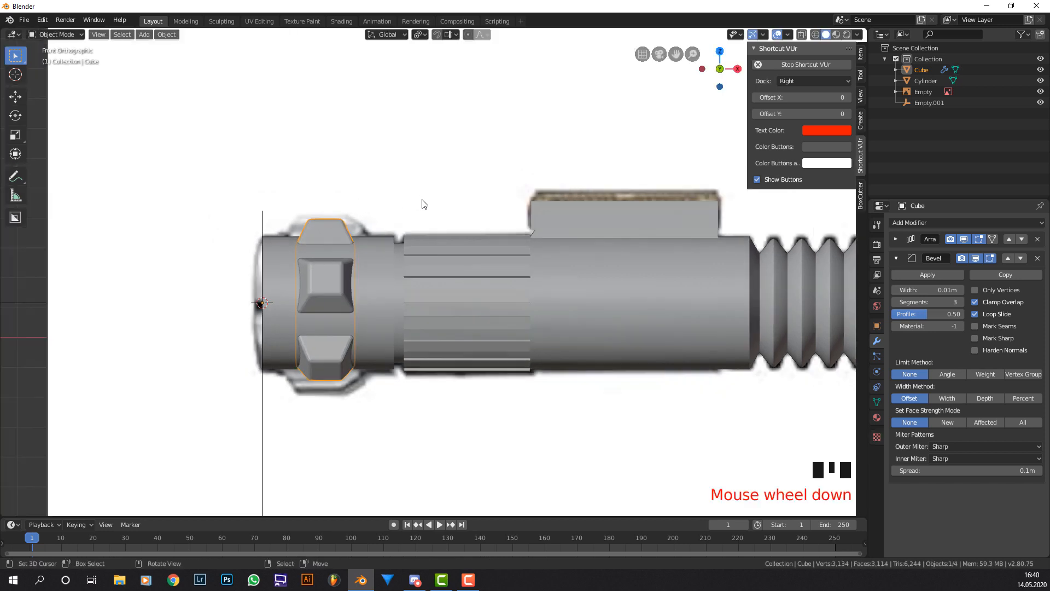
middle_click_drag(422, 204, 425, 245)
scroll(394, 214, "down", 5)
scroll(425, 244, "up", 4)
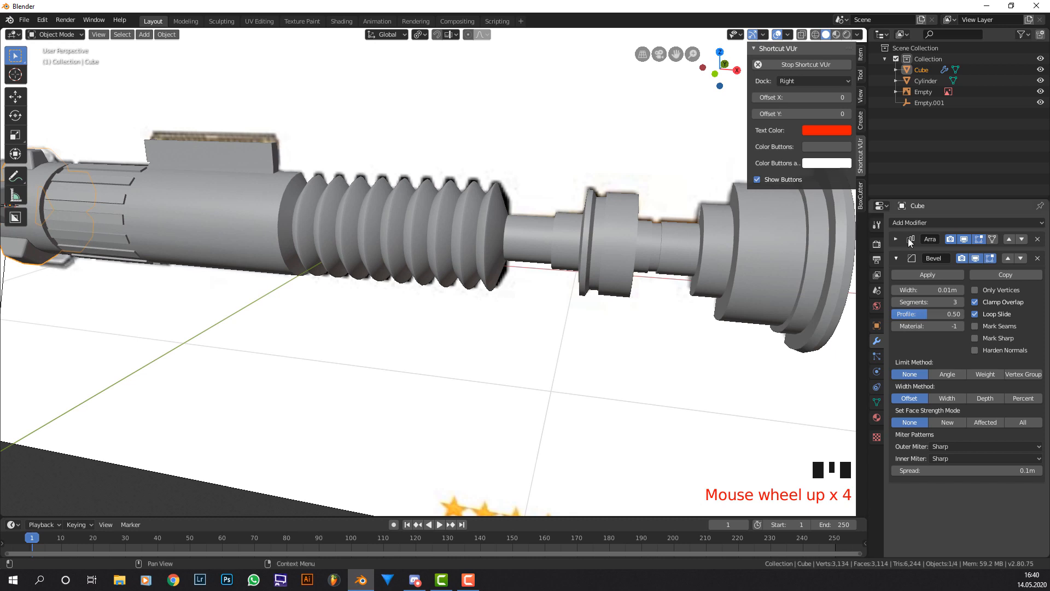
left_click(896, 258)
right_click(516, 245)
scroll(516, 245, "down", 2)
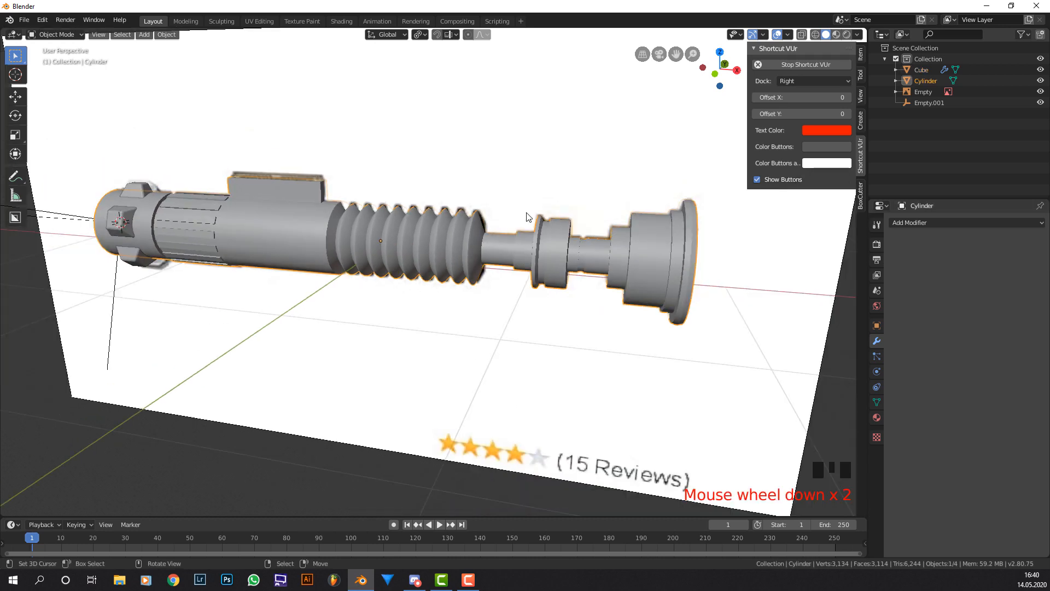
middle_click_drag(516, 245, 564, 213)
left_click(915, 222)
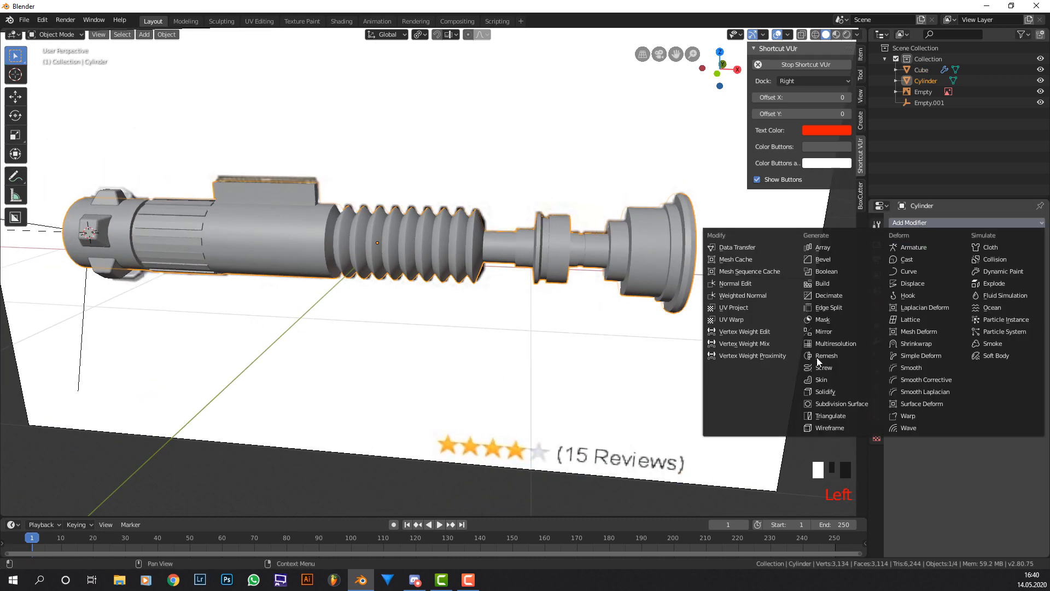
left_click(852, 404)
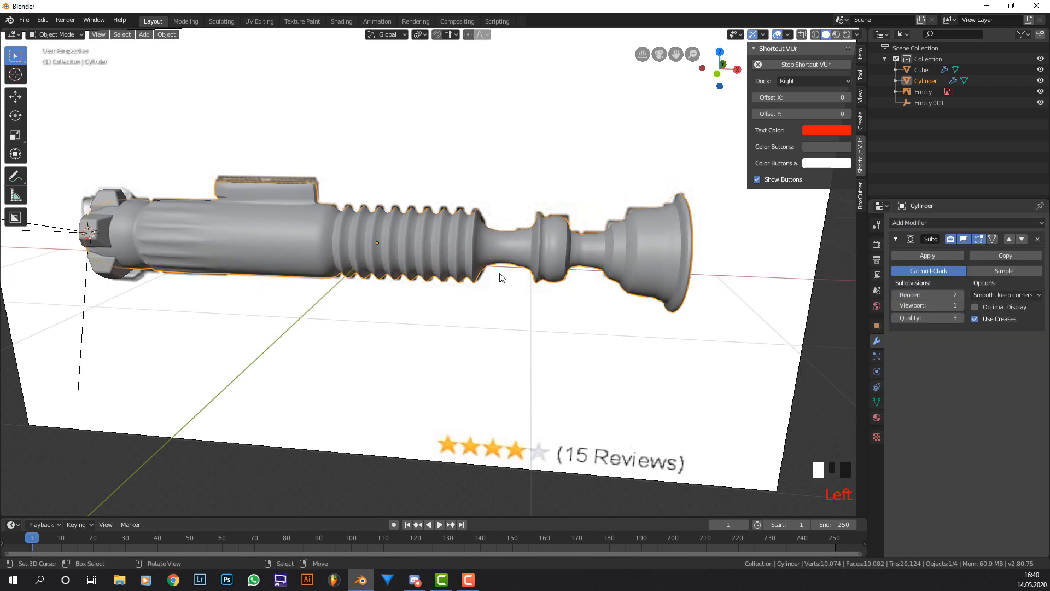
left_click(964, 305)
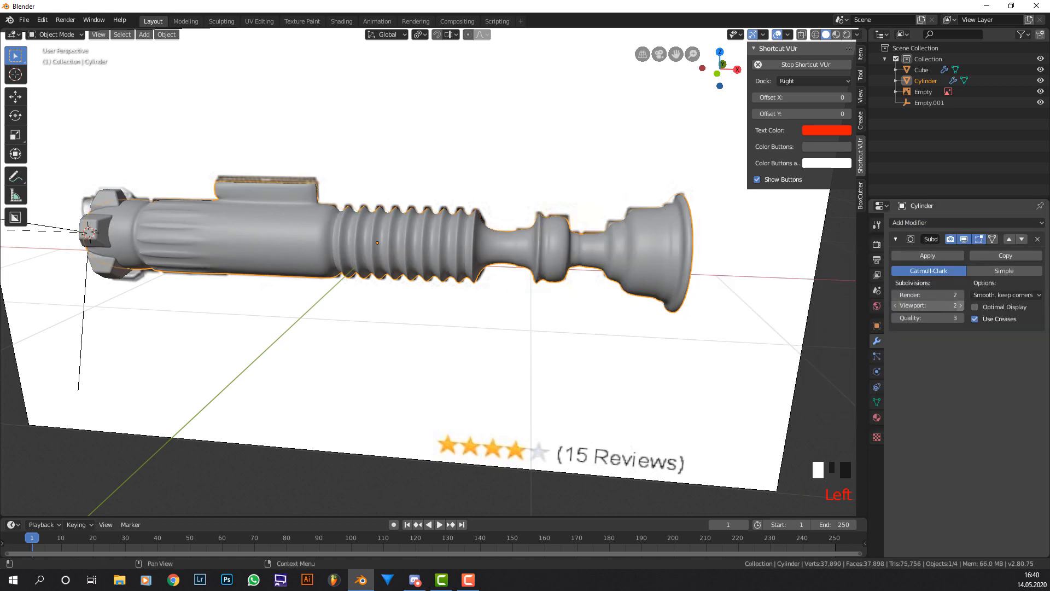
Show the hilt in wireframe shading from the front and enter edit mode on the cylinder at its thin neck.
middle_click_drag(575, 270, 582, 266)
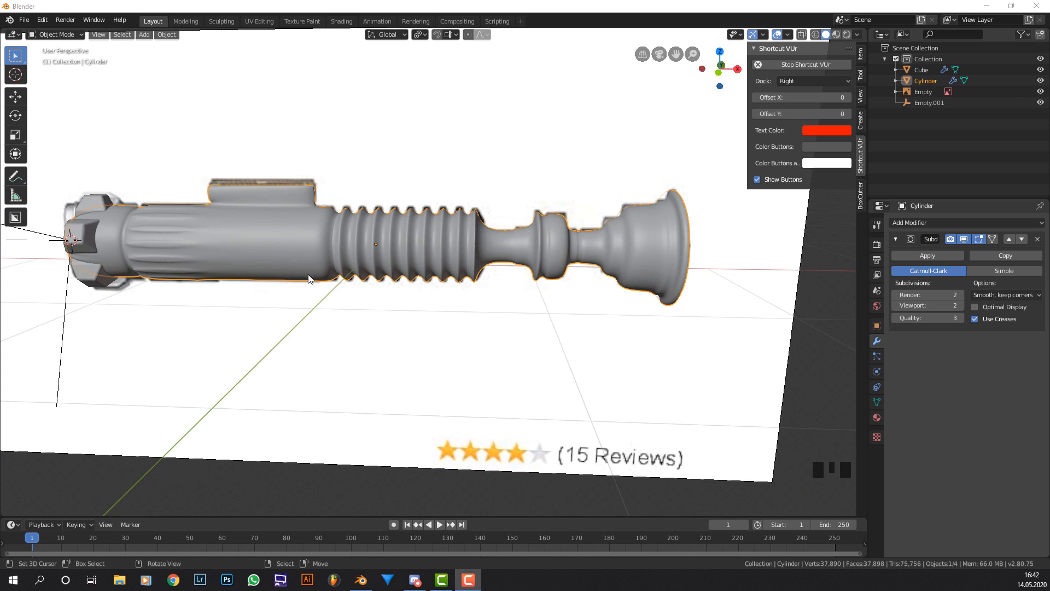
middle_click_drag(340, 238, 354, 261)
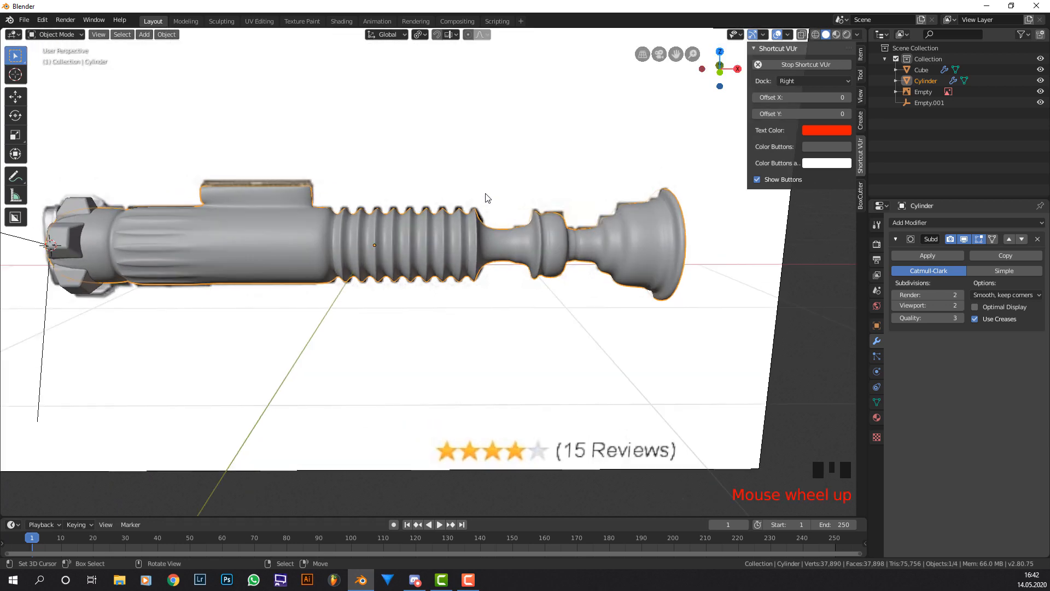
key("KP_1")
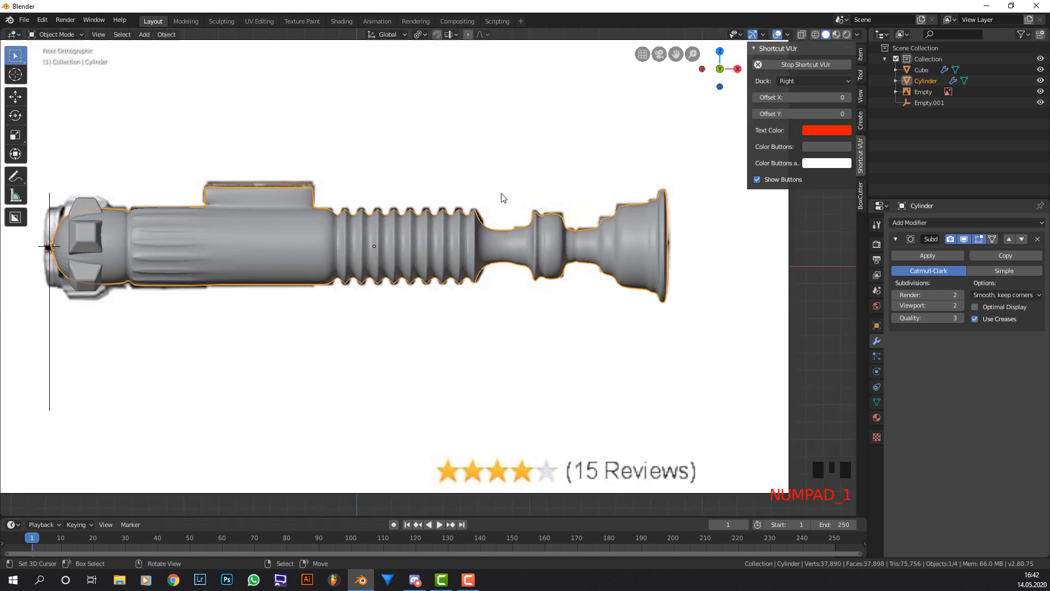
left_click(815, 34)
scroll(481, 223, "up", 3)
middle_click_drag(579, 222, 422, 238, "shift")
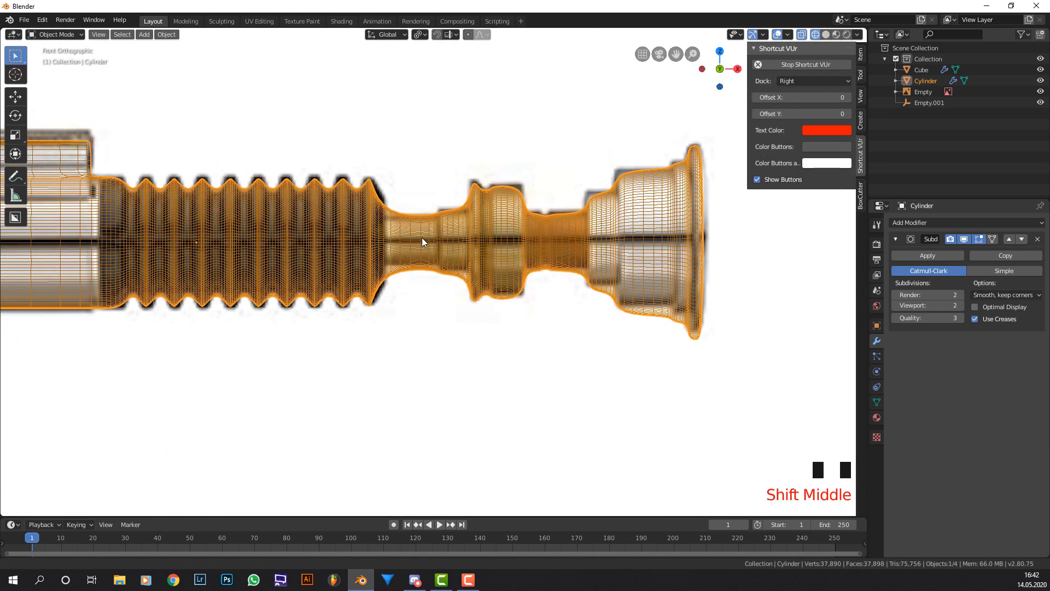
scroll(425, 232, "up", 4)
key("Tab")
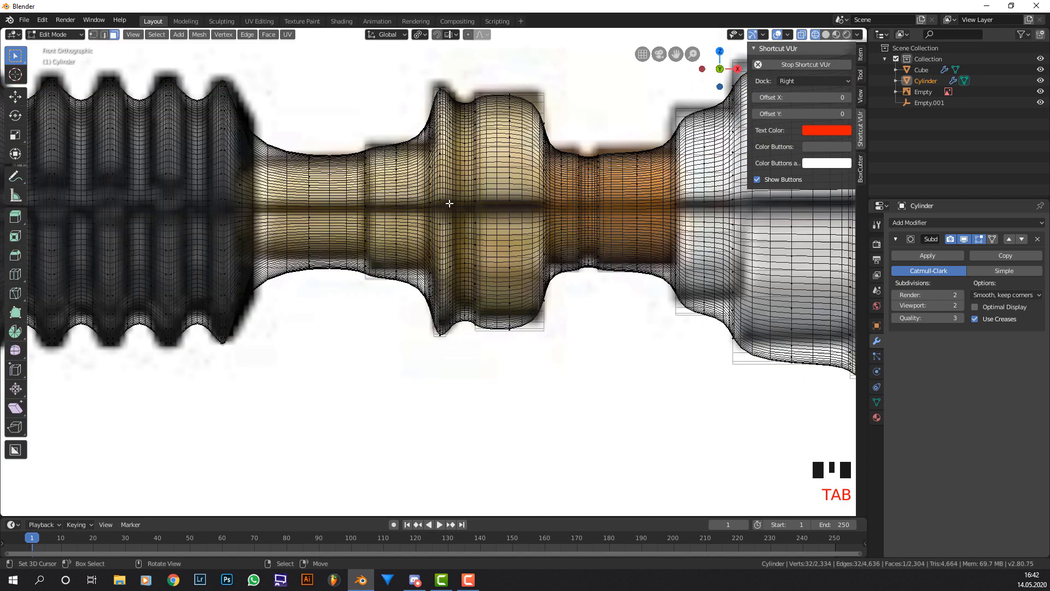
Add one loop cut to the thin neck section and slide it against the ribbed grip's end with a factor of 0.993.
scroll(450, 203, "up", 2)
middle_click_drag(330, 161, 367, 189, "shift")
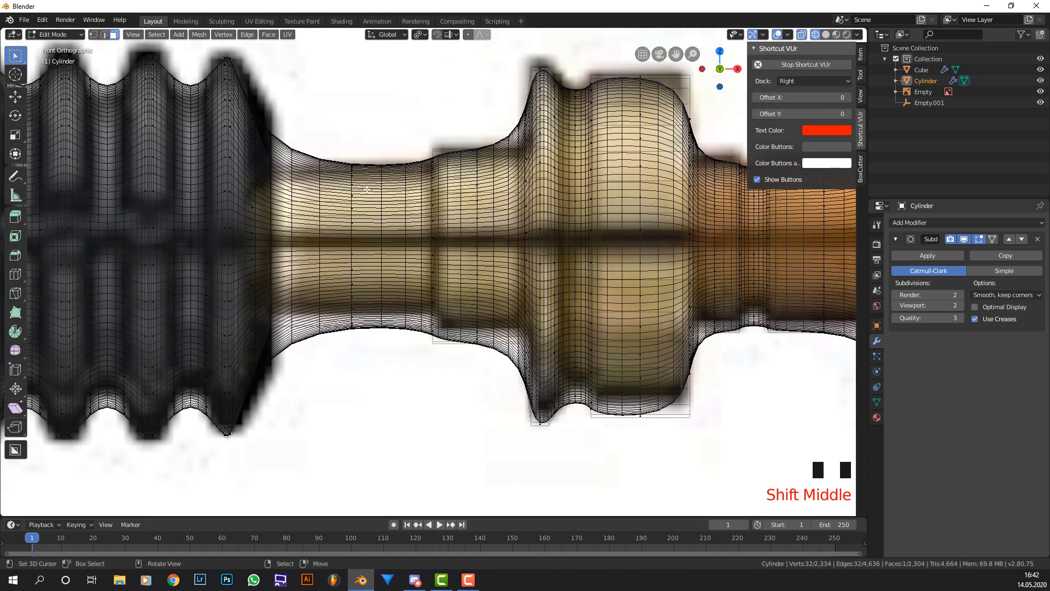
key("ctrl+r")
left_click(374, 173)
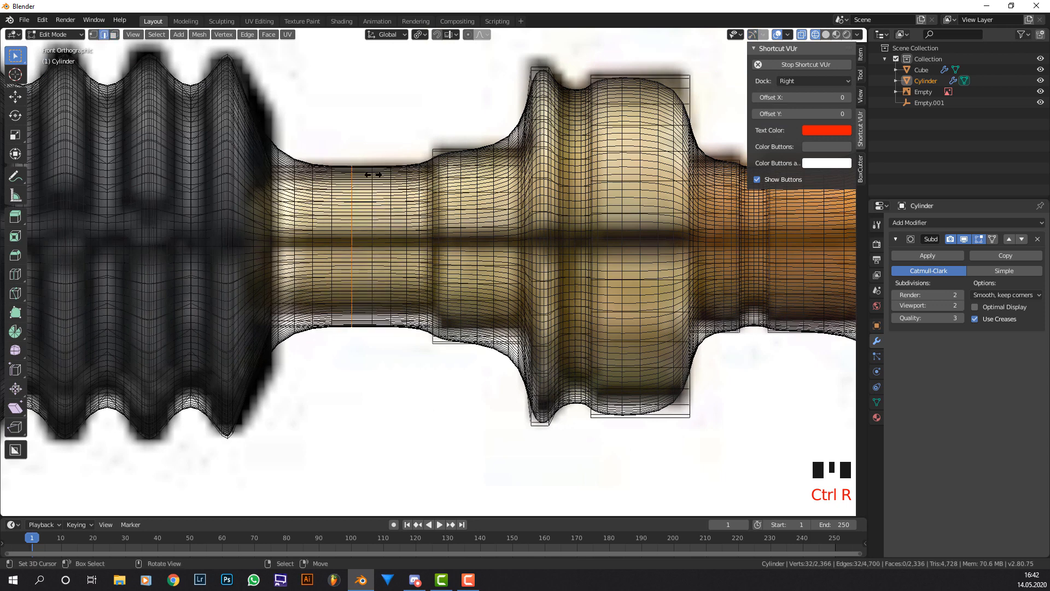
left_click(293, 180)
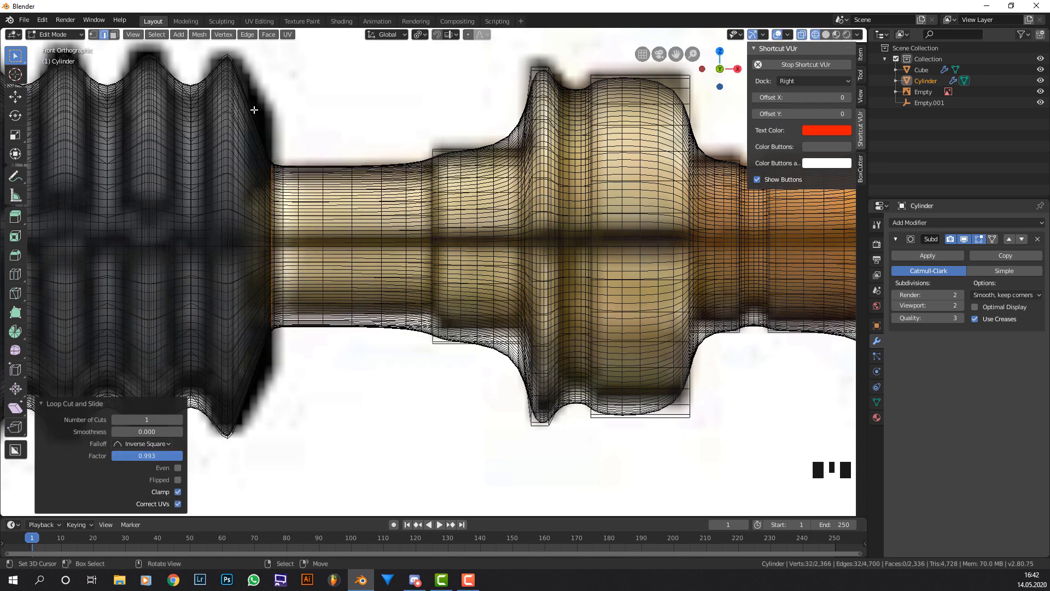
Add a loop cut to the ribbed grip's tapered end face with a factor of -0.240 and scale it up by 1.287.
key("ctrl+r")
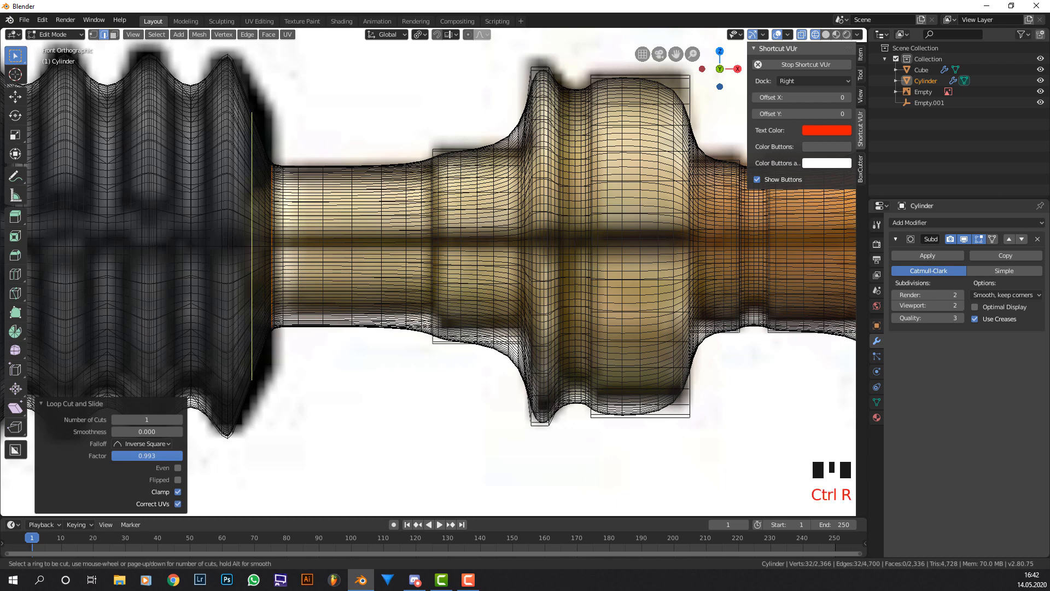
left_click(253, 164)
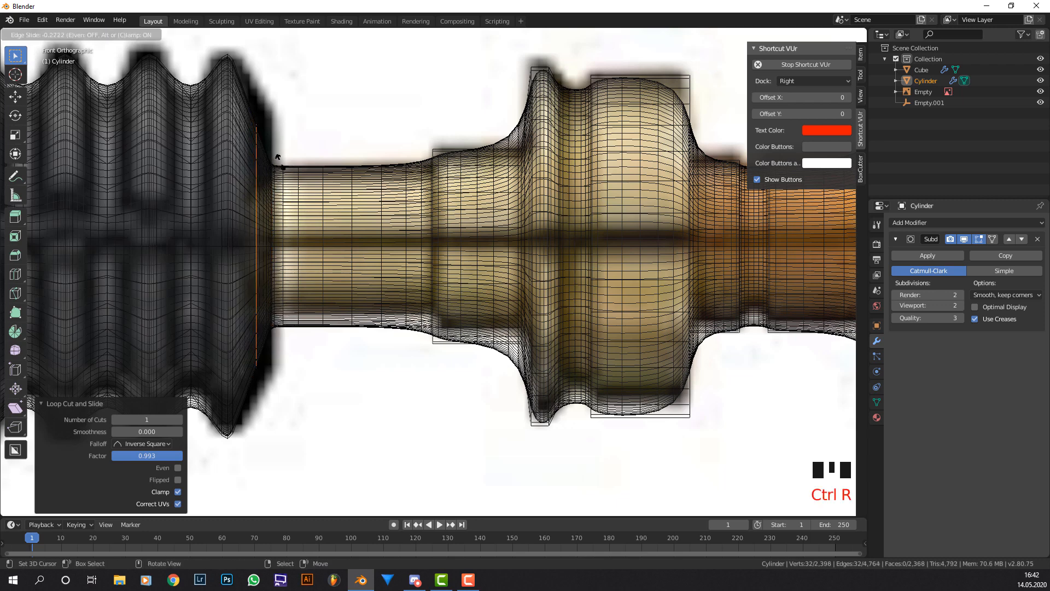
left_click(277, 161)
key("s")
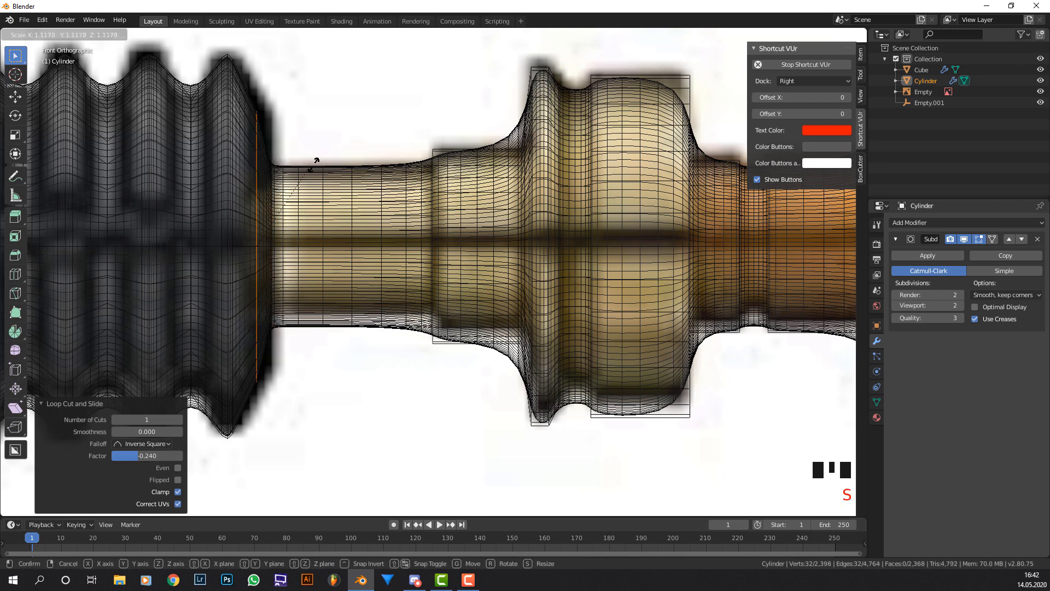
left_click(279, 121)
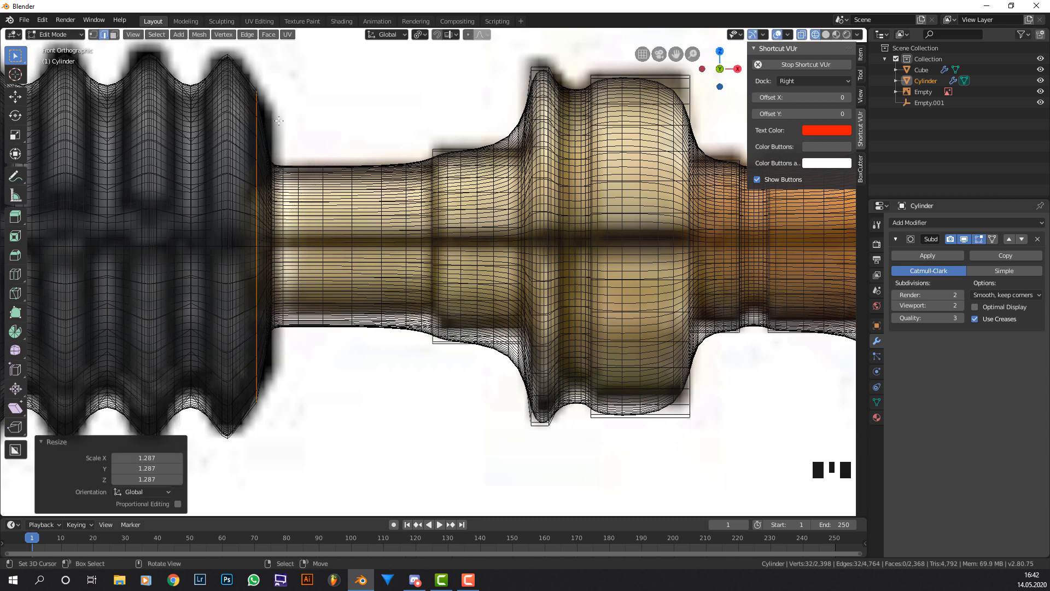
Move the new grip-end loop 0.0104 m along X, scale it down slightly, and return to object mode.
key("g")
left_click(303, 132)
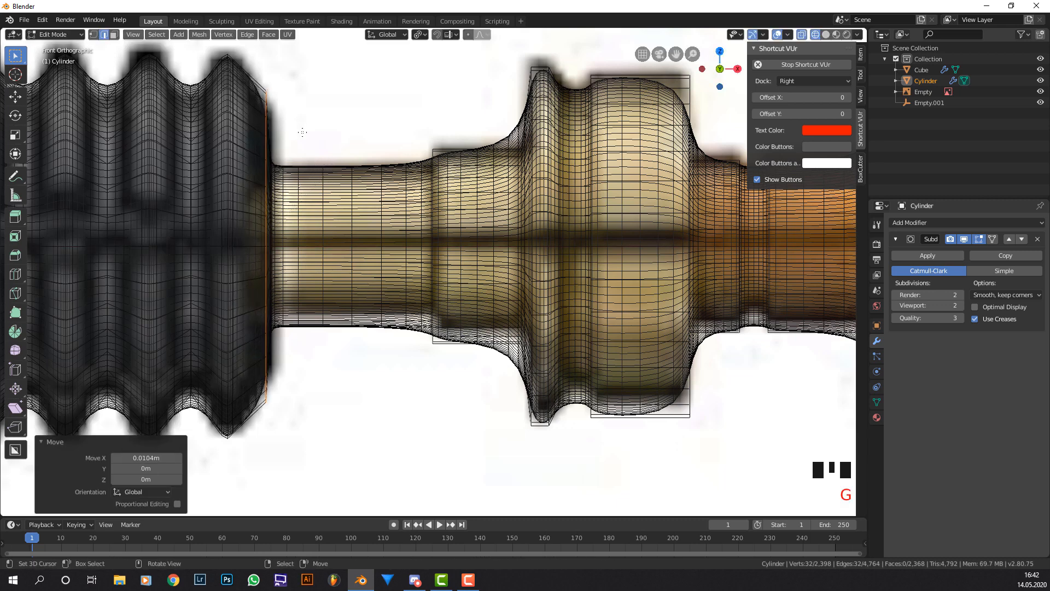
key("s")
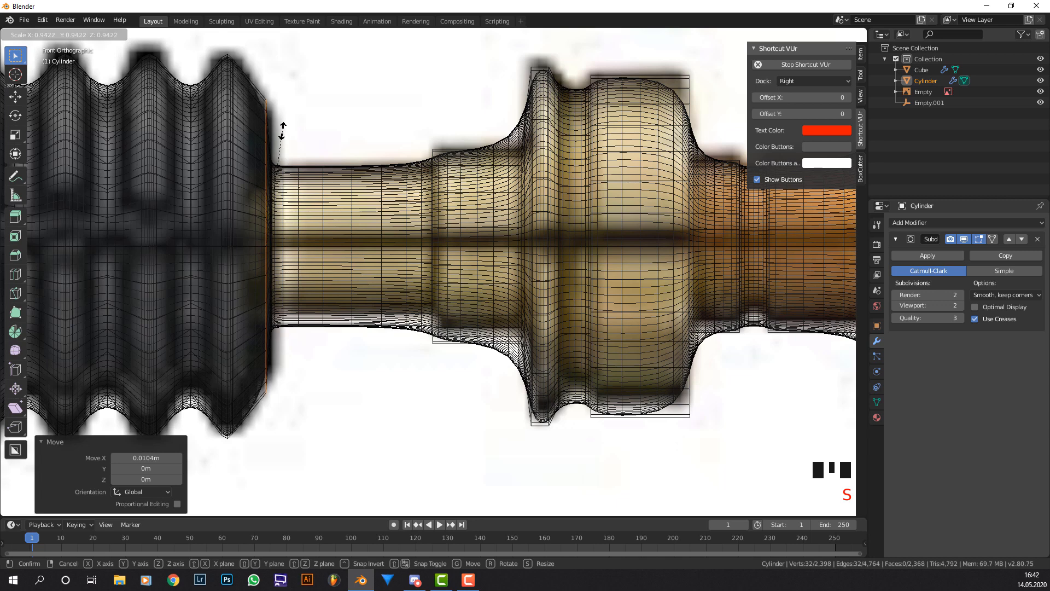
left_click(278, 132)
key("Tab")
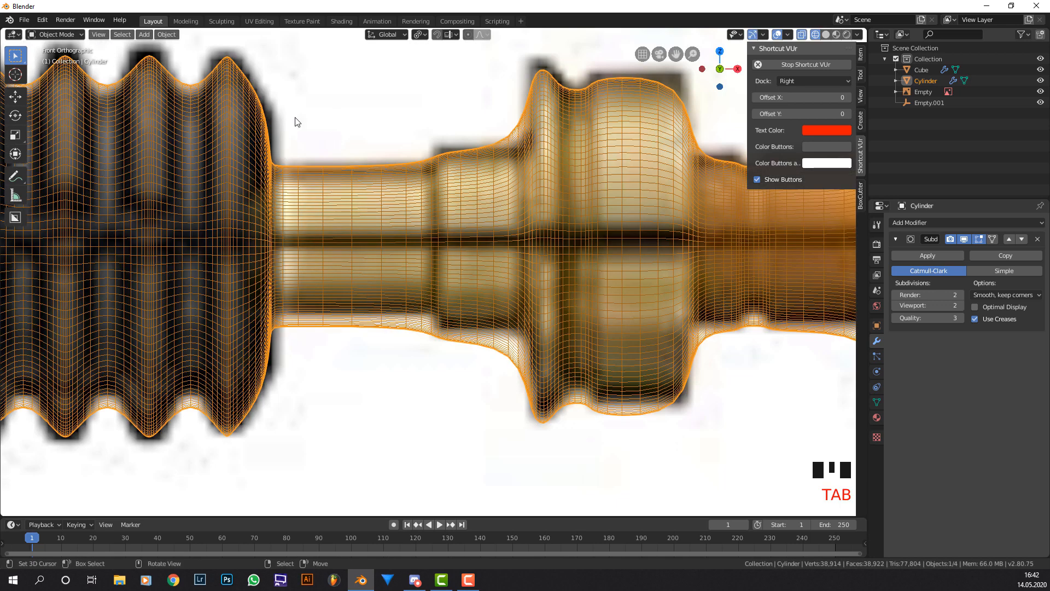
In edit mode, add a loop cut to the thin neck and slide it against the stepped collar with a factor of -1.000.
key("Tab")
key("ctrl+r")
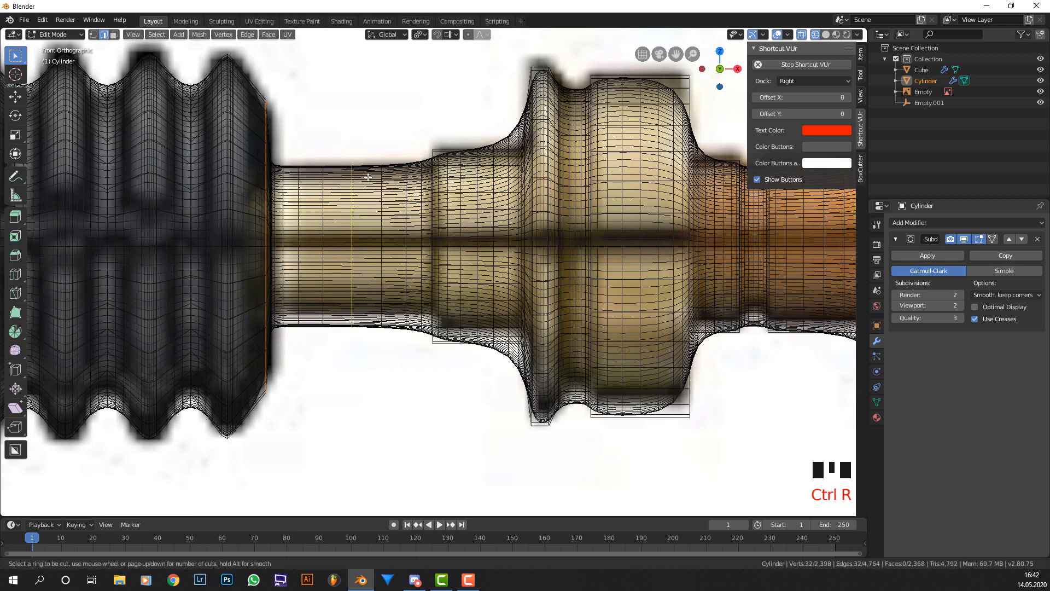
left_click(352, 175)
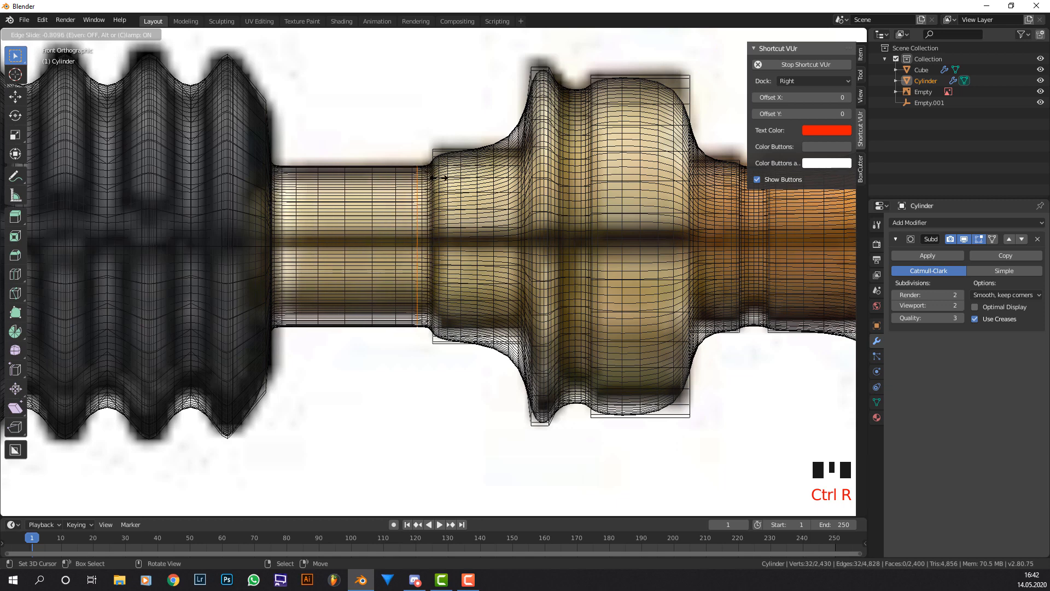
left_click(487, 134)
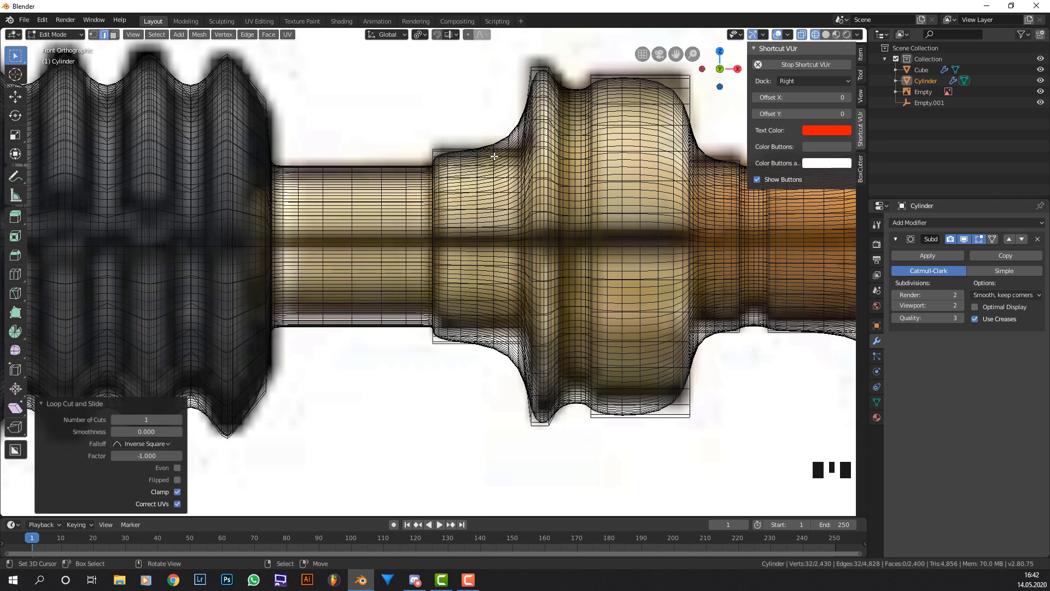
Add two loop cuts to the stepped collar beside the neck, one near each end, with factors of 0.778 and -0.746.
key("ctrl+r")
left_click(491, 154)
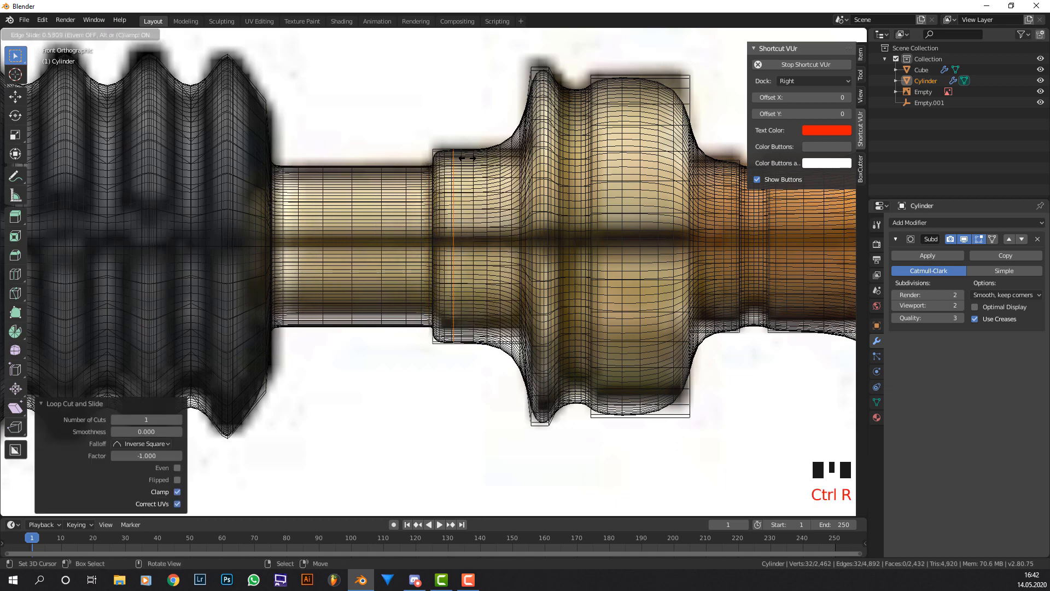
left_click(438, 143)
key("ctrl+r")
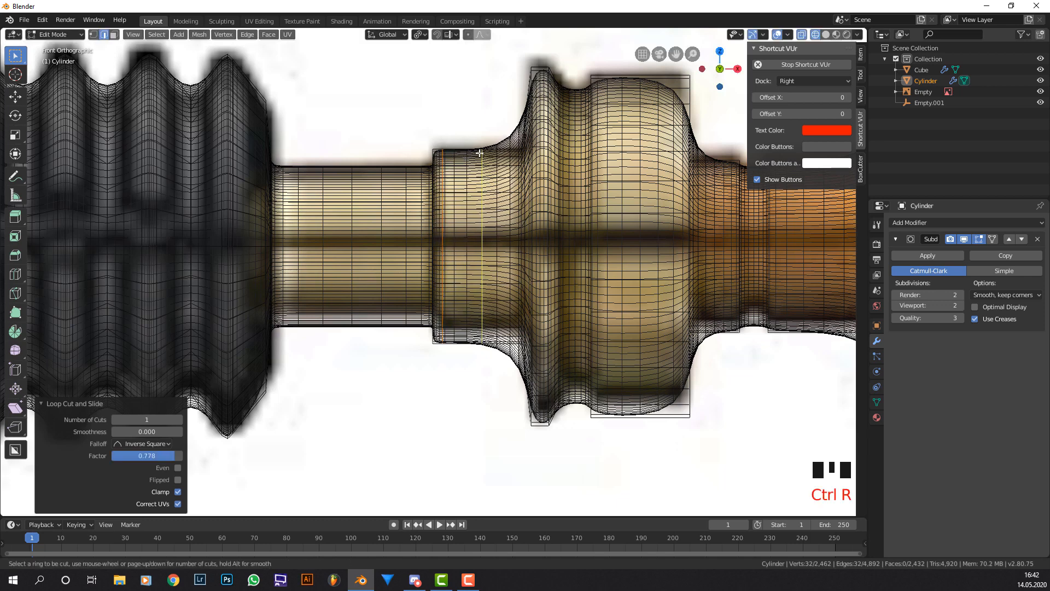
left_click(480, 156)
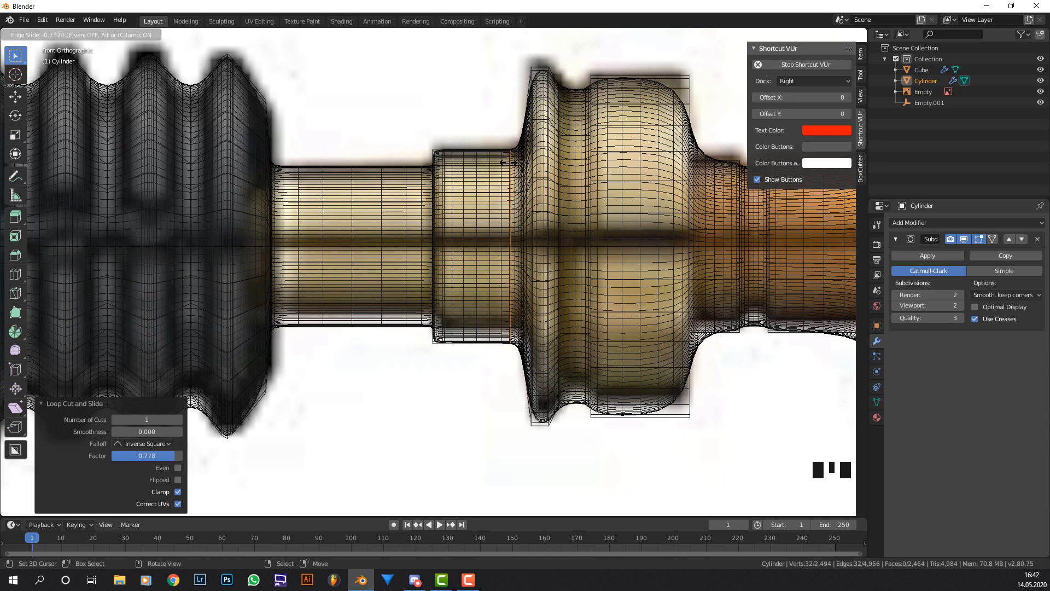
left_click(508, 163)
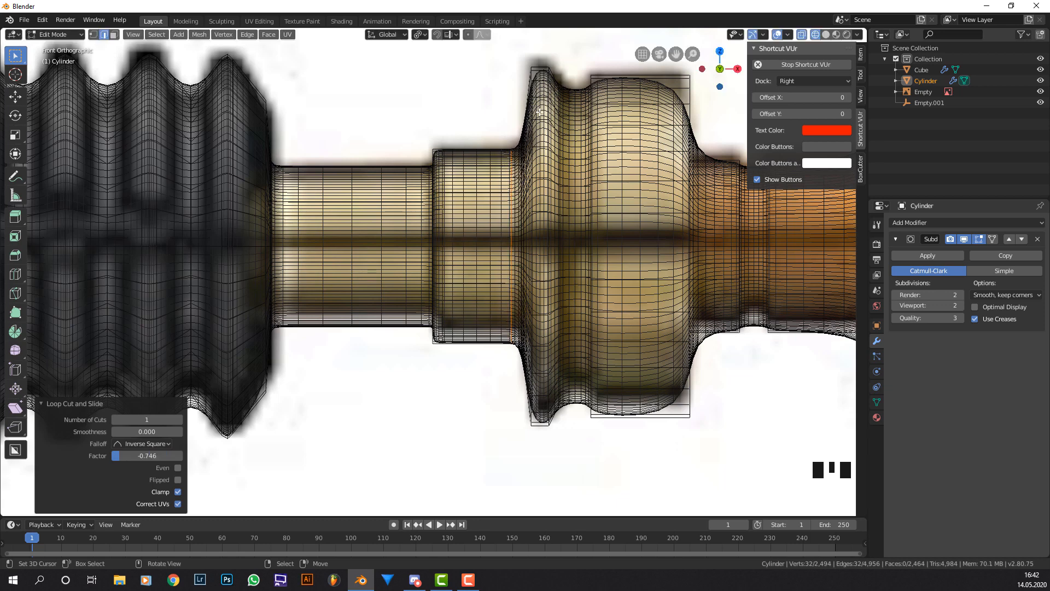
Add two loop cuts to the narrow groove between the thin flange and wide drum, with factors of 0.536 and -1.000.
middle_click_drag(595, 103, 550, 107, "shift")
key("ctrl+r")
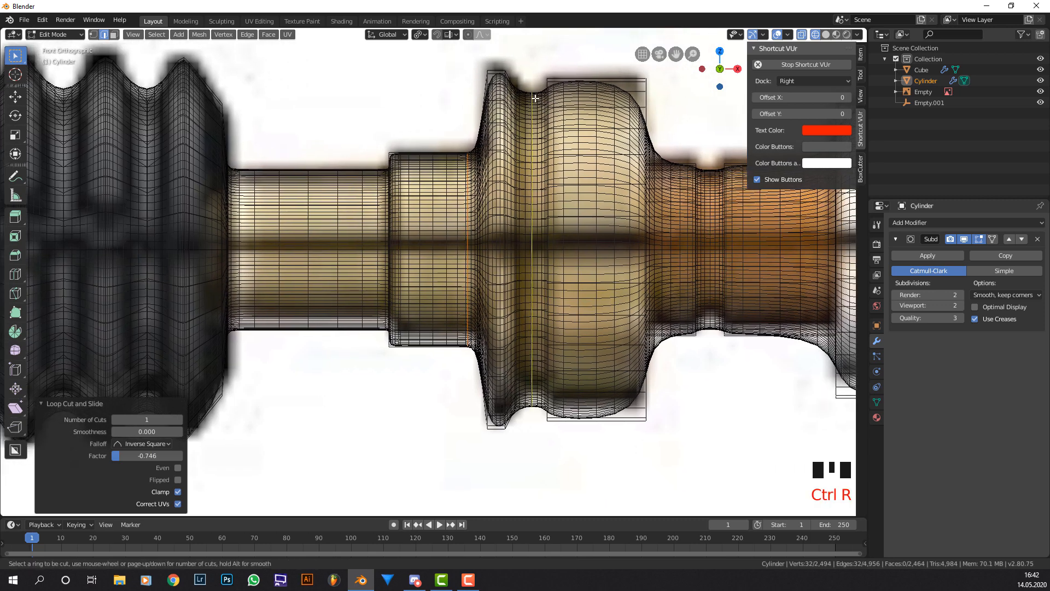
left_click(533, 97)
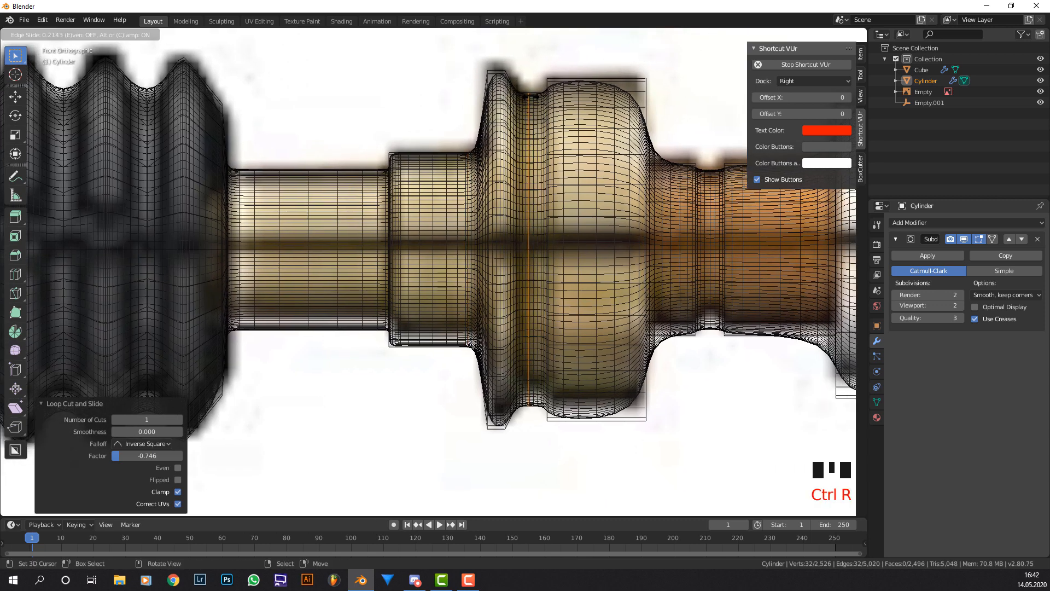
left_click(533, 97)
key("ctrl+r")
left_click(534, 97)
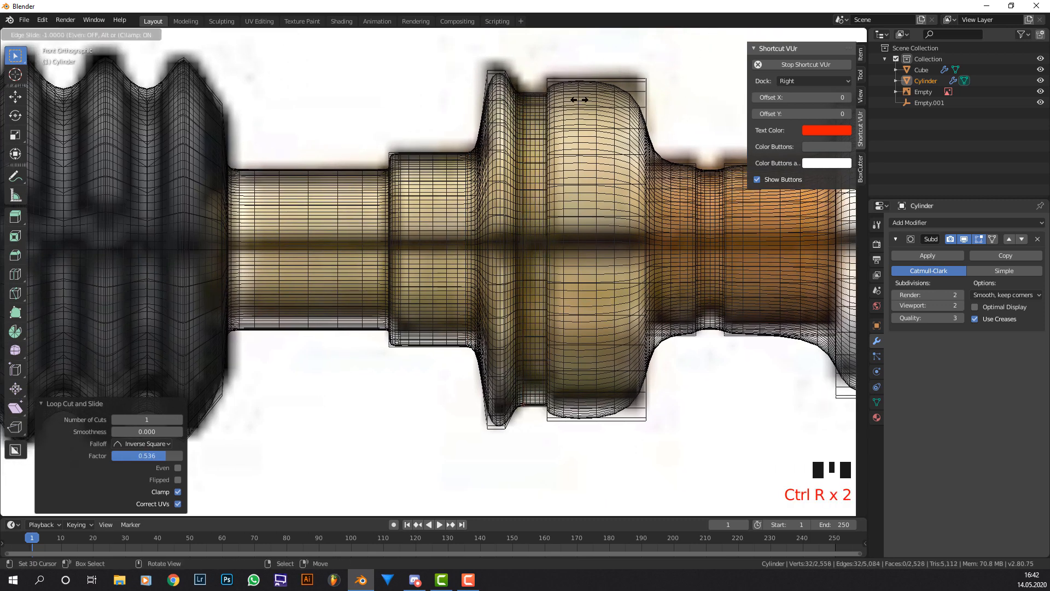
left_click(580, 100)
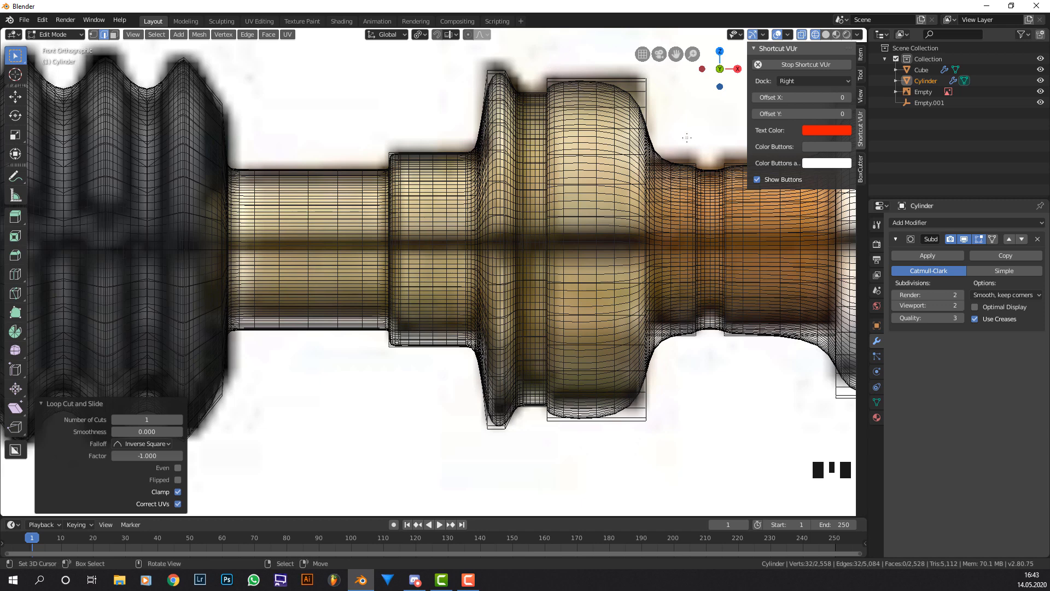
Sharpen both edges of the wide drum with two loop cuts slid to factors of 0.900 and -0.919.
key("ctrl+r")
left_click(602, 117)
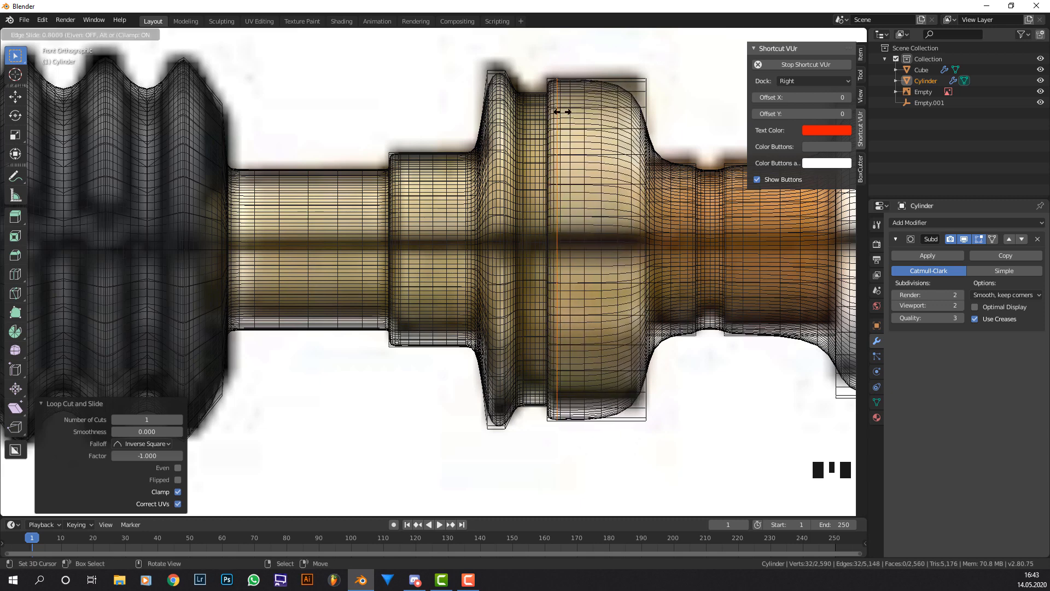
left_click(557, 111)
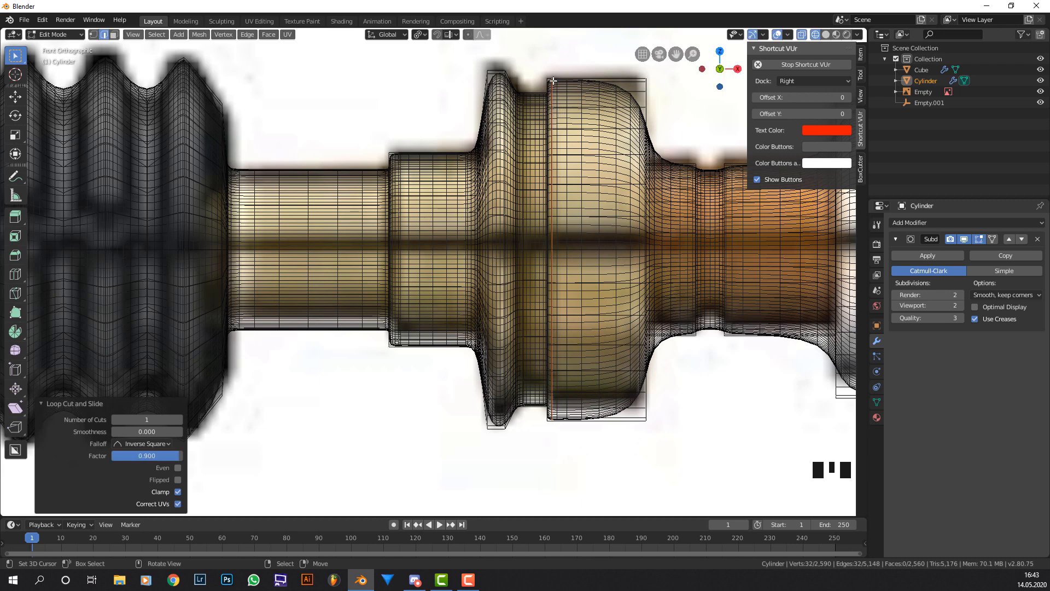
key("ctrl+r")
left_click(597, 119)
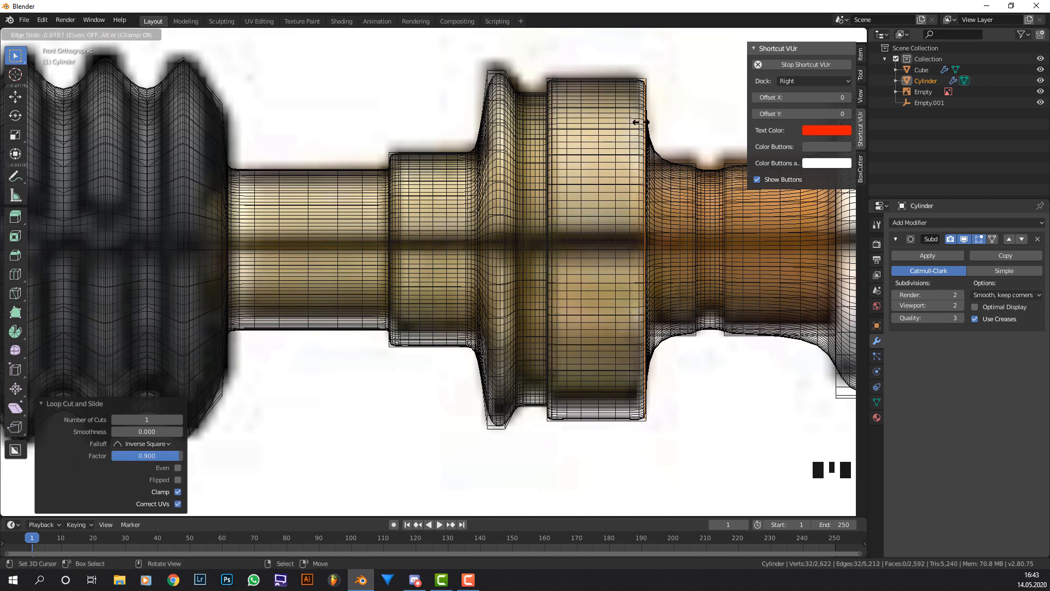
left_click(634, 121)
Add two loop cuts to the short copper band beside the wide drum, with factors of 1.000 and -0.822.
key("ctrl+r")
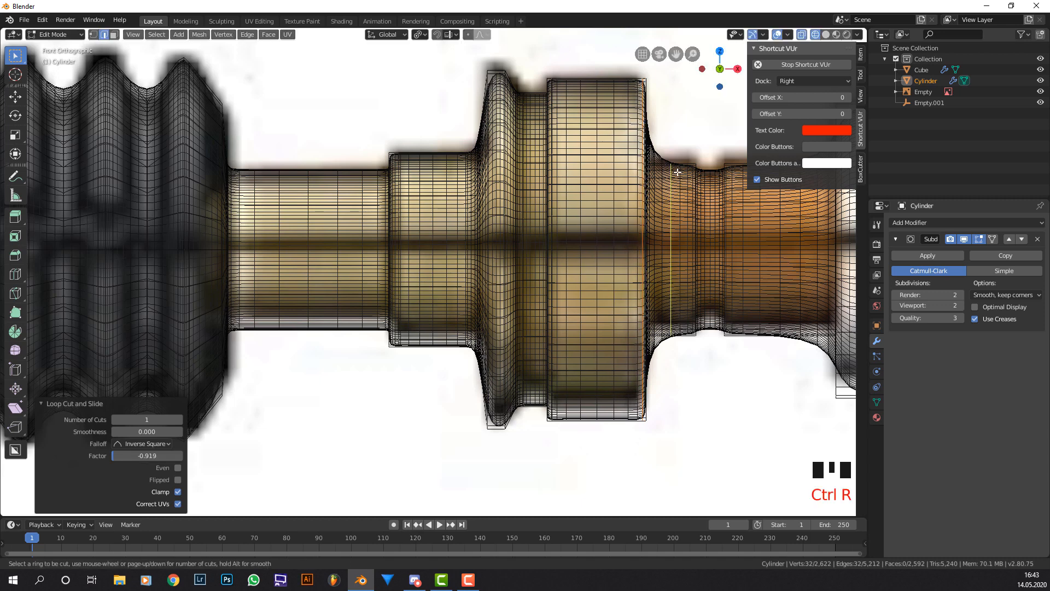
left_click(671, 175)
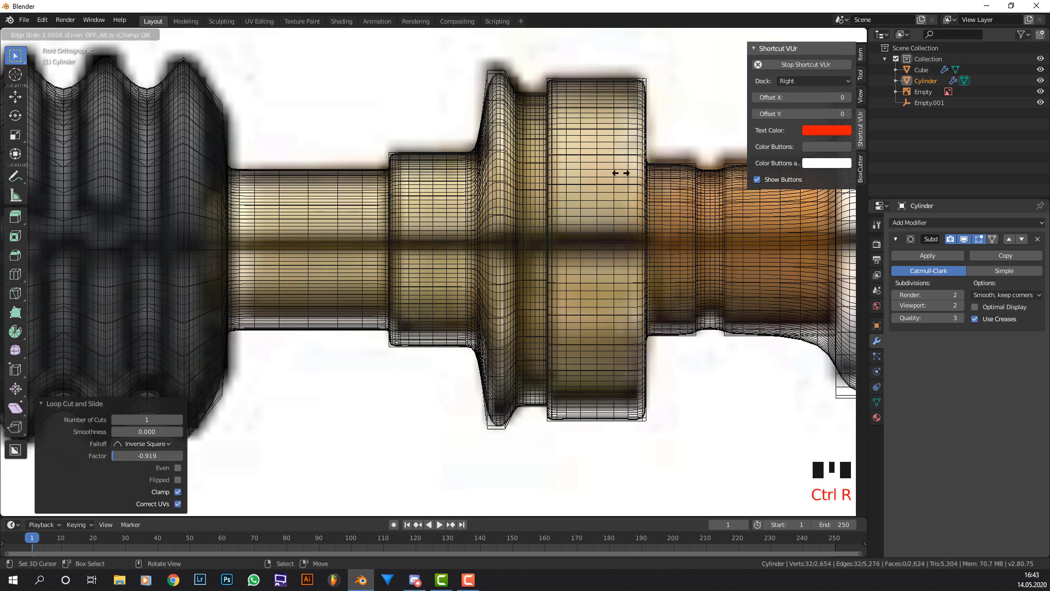
left_click(622, 173)
key("ctrl+r")
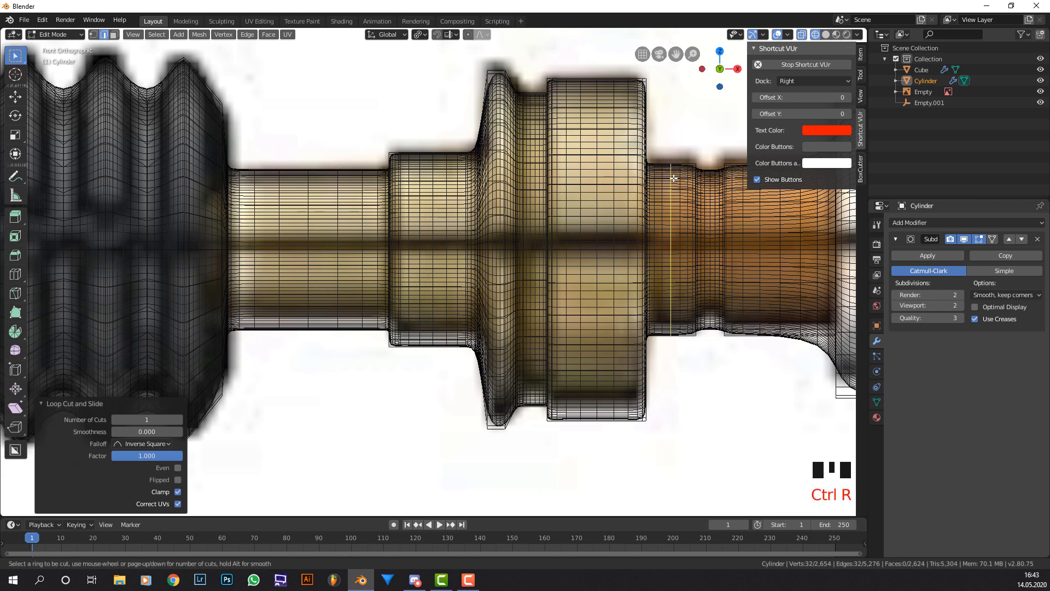
left_click(676, 179)
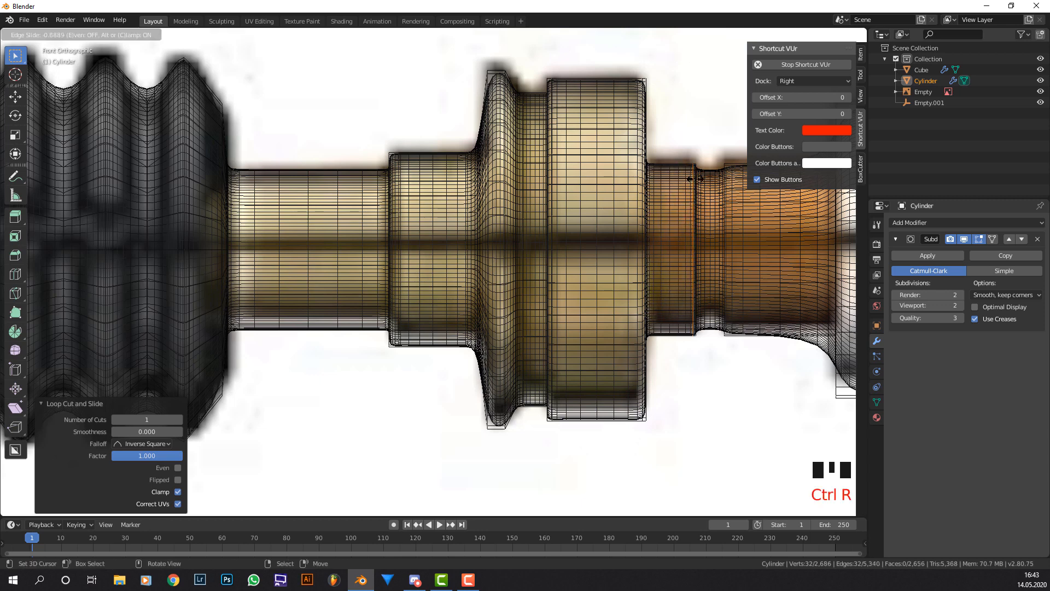
left_click(693, 179)
Add two loop cuts to the longer copper section, one at each end, with factors of 0.932 and -1.000.
scroll(719, 196, "up", 2)
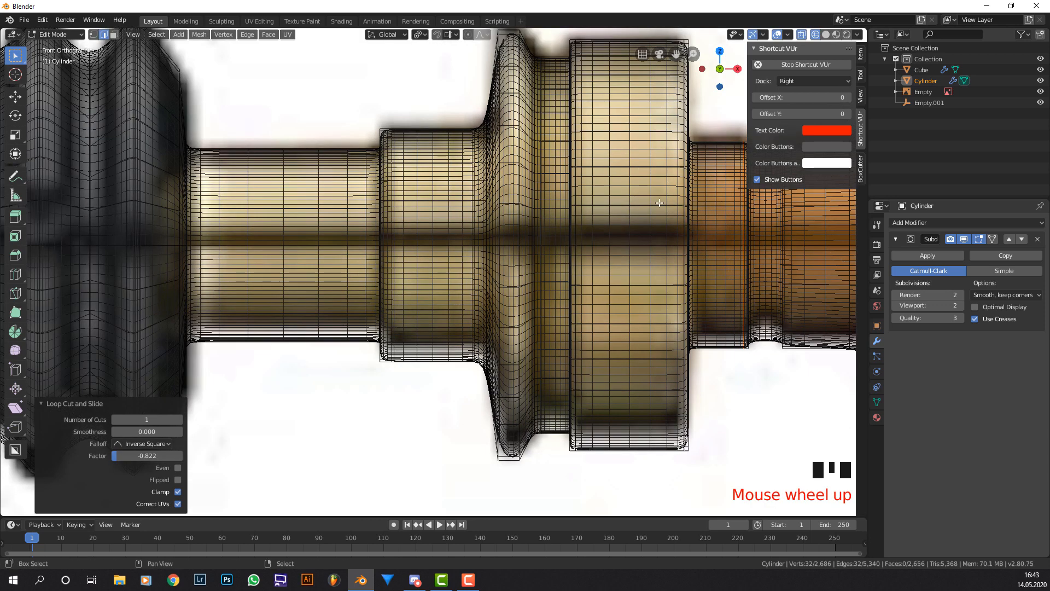
middle_click_drag(646, 208, 481, 208, "shift")
scroll(615, 192, "down", 2)
middle_click_drag(616, 192, 535, 162, "shift")
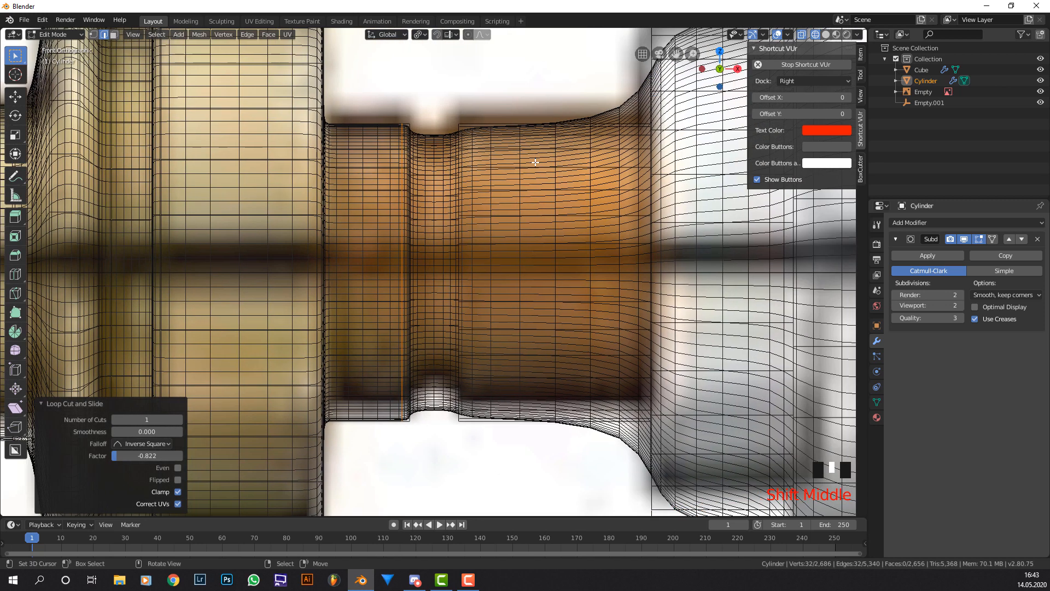
key("ctrl+r")
left_click(547, 164)
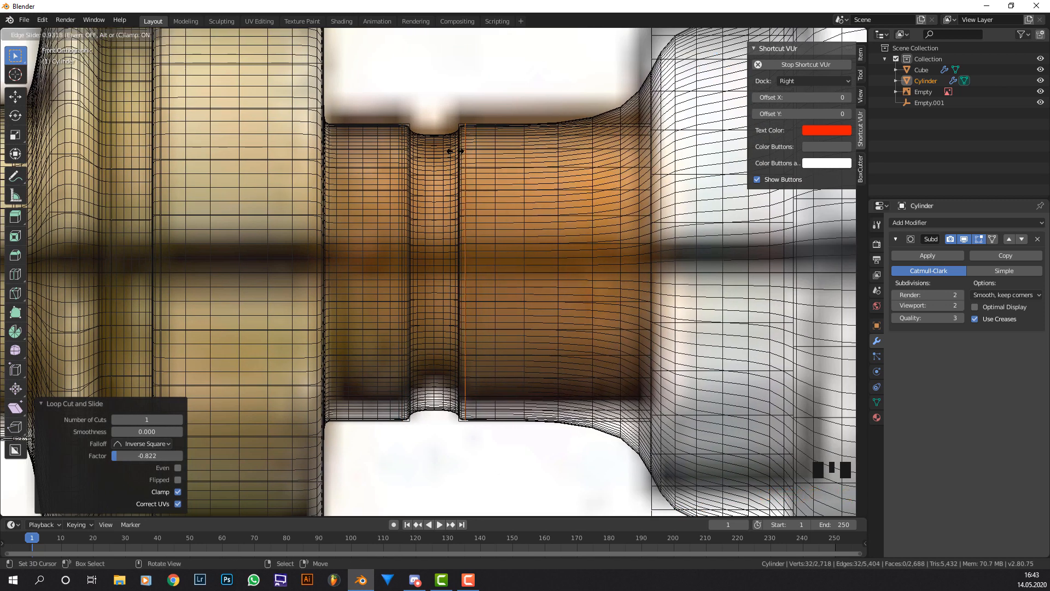
left_click(454, 151)
key("ctrl+r")
left_click(562, 141)
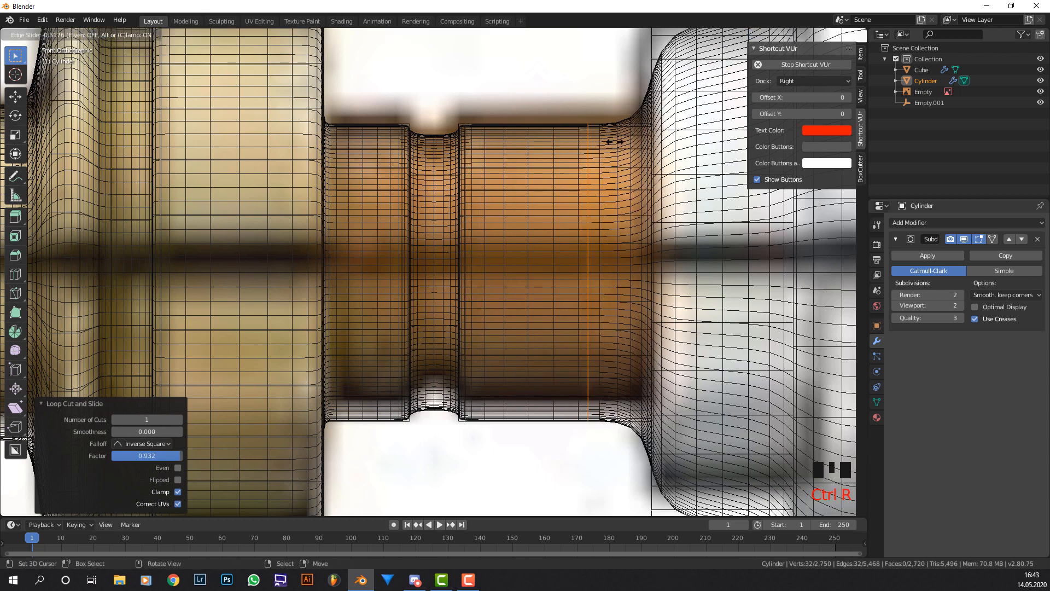
left_click(712, 150)
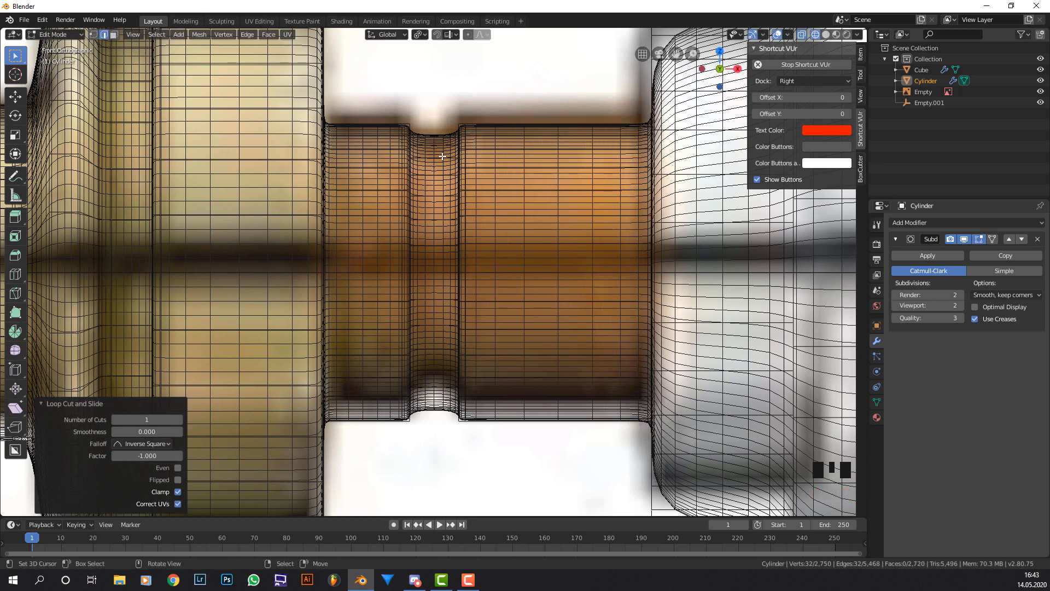
Add a centred loop cut to the small groove between the copper sections and bevel it 0.0123 m wide with one segment.
key("ctrl+r")
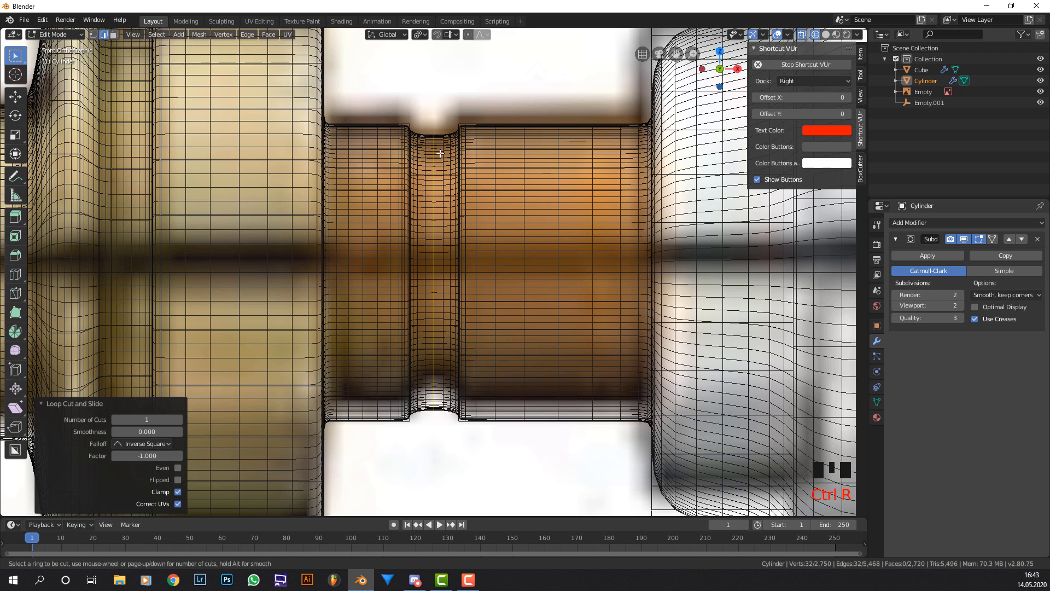
left_click(440, 153)
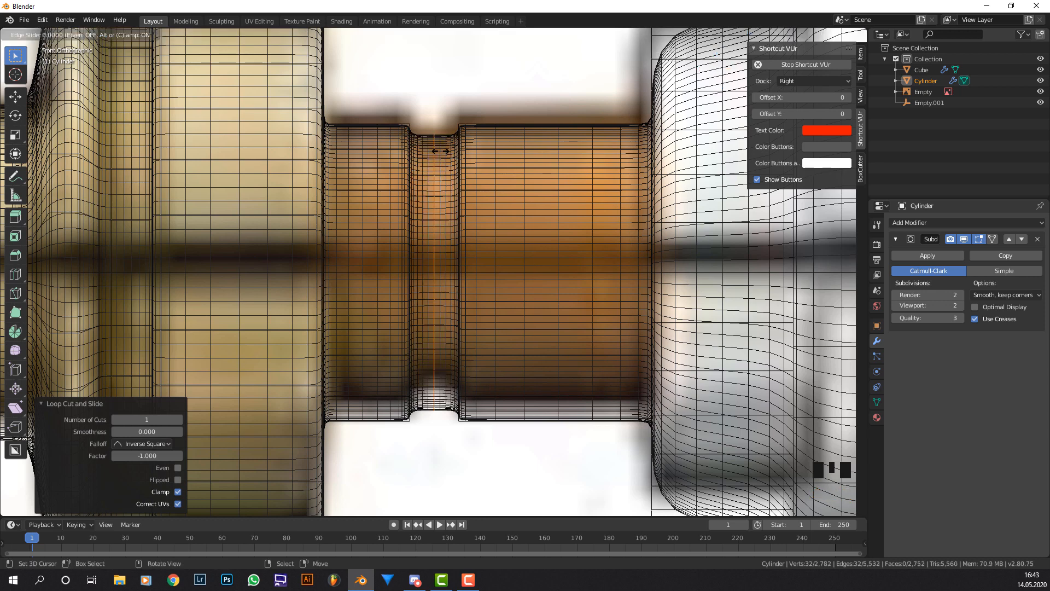
right_click(504, 137)
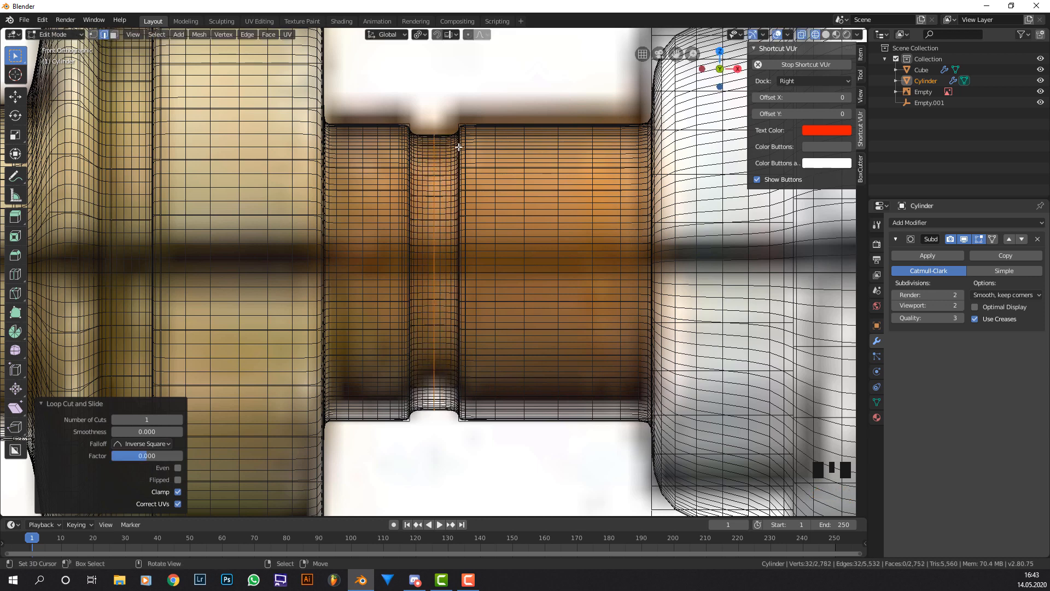
key("ctrl+b")
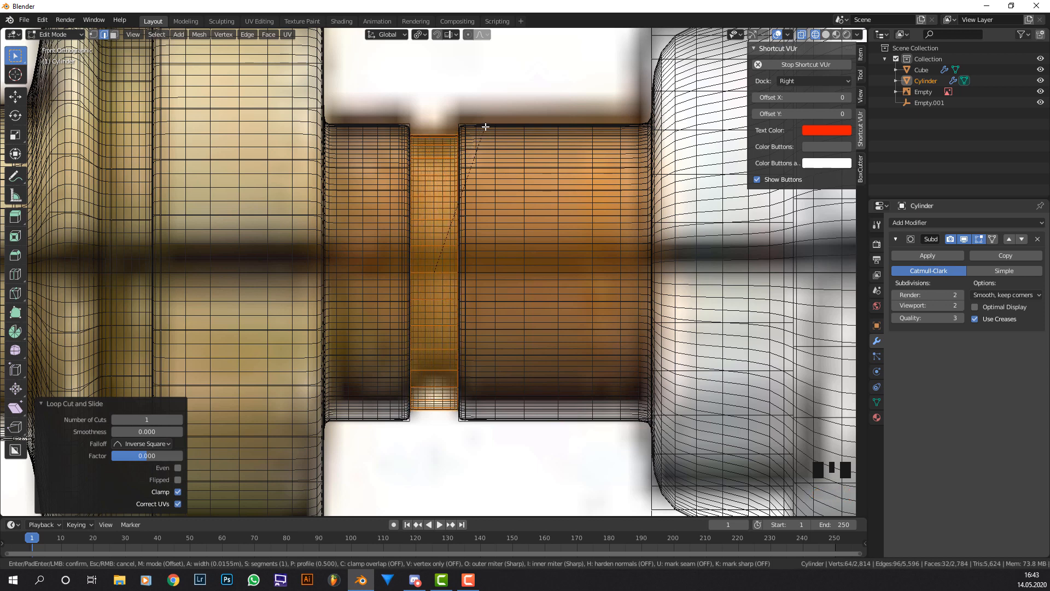
left_click(484, 131)
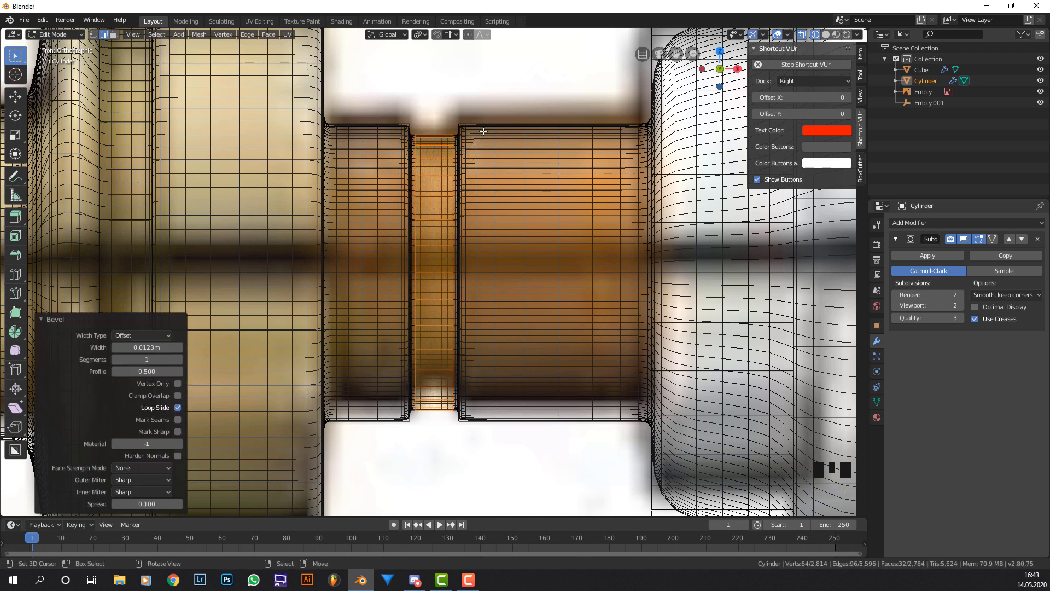
Add a loop cut to the small silver step beside the copper section, slid toward the copper end with a factor of 0.907.
key("Tab")
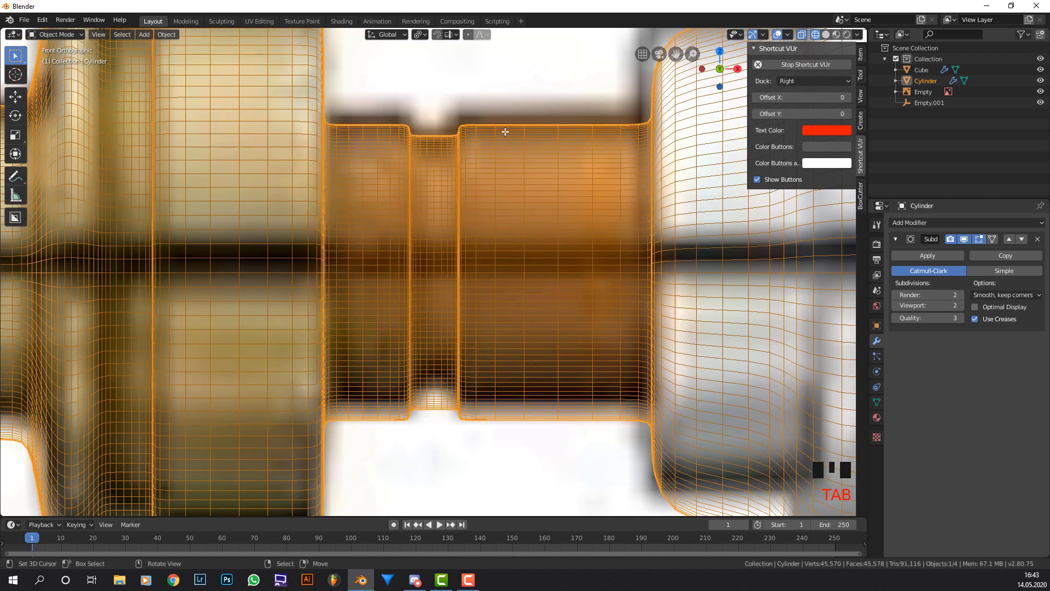
key("Tab")
middle_click_drag(731, 83, 498, 129, "shift")
scroll(498, 130, "up", 1)
scroll(499, 130, "down", 2)
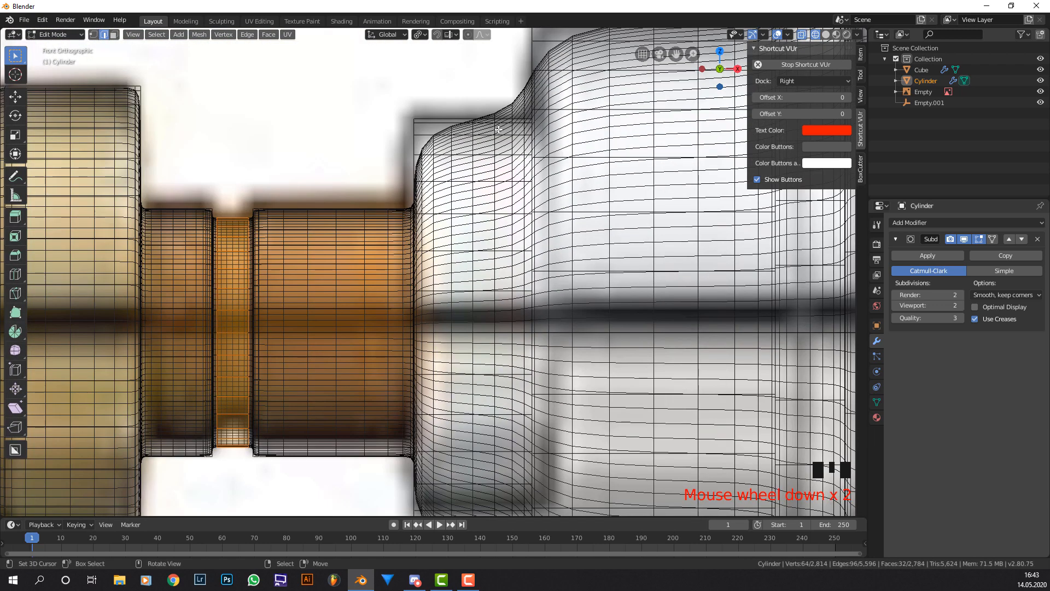
key("ctrl+r")
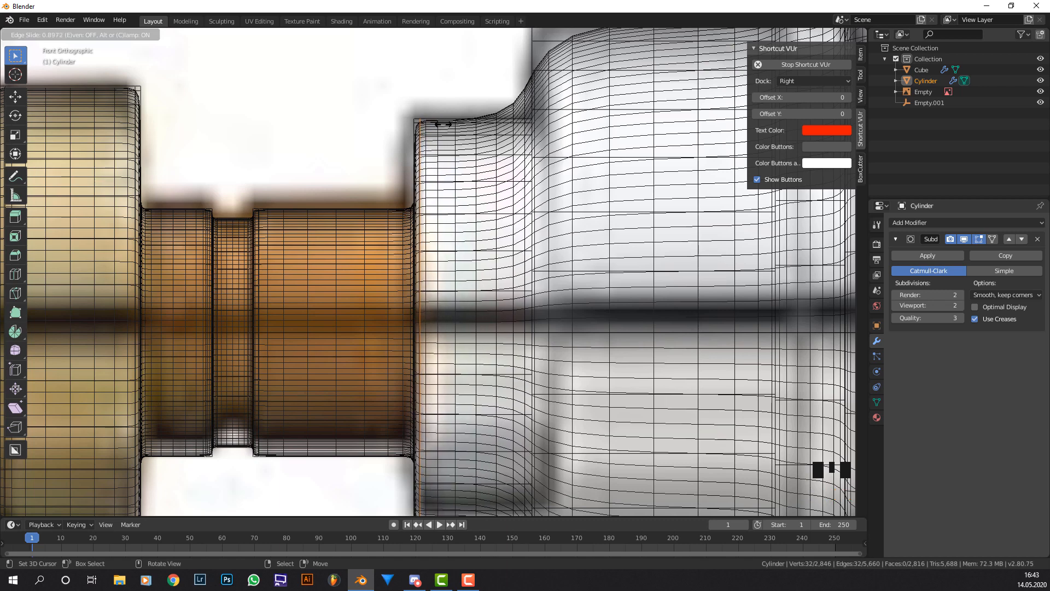
left_click(440, 124)
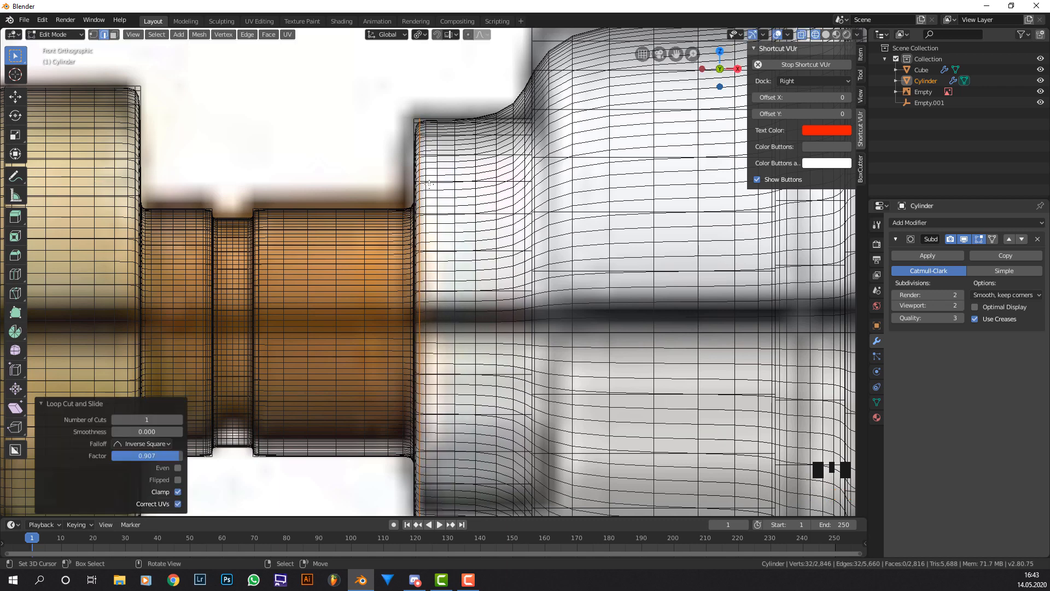
In solid display, add a loop cut on the ring face between the copper section and silver step, scaled down to 0.775.
mouse_move(429, 184)
middle_mouse_down()
mouse_move(448, 189)
mouse_move(429, 183)
middle_mouse_up()
right_click(430, 183, "alt")
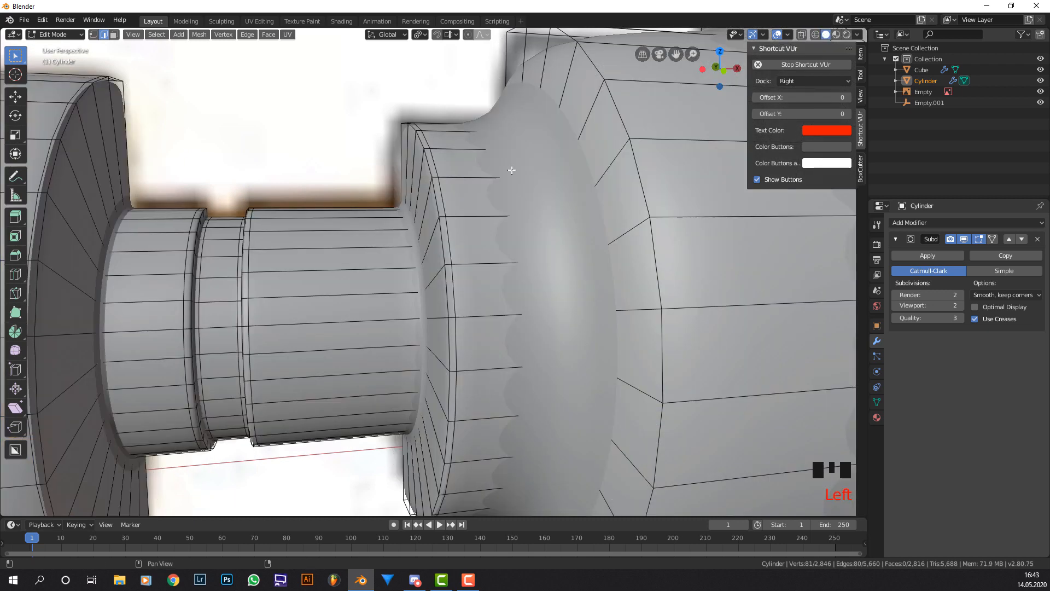
left_click(826, 34)
right_click(427, 203, "alt")
right_click(427, 203, "alt")
key("ctrl+r")
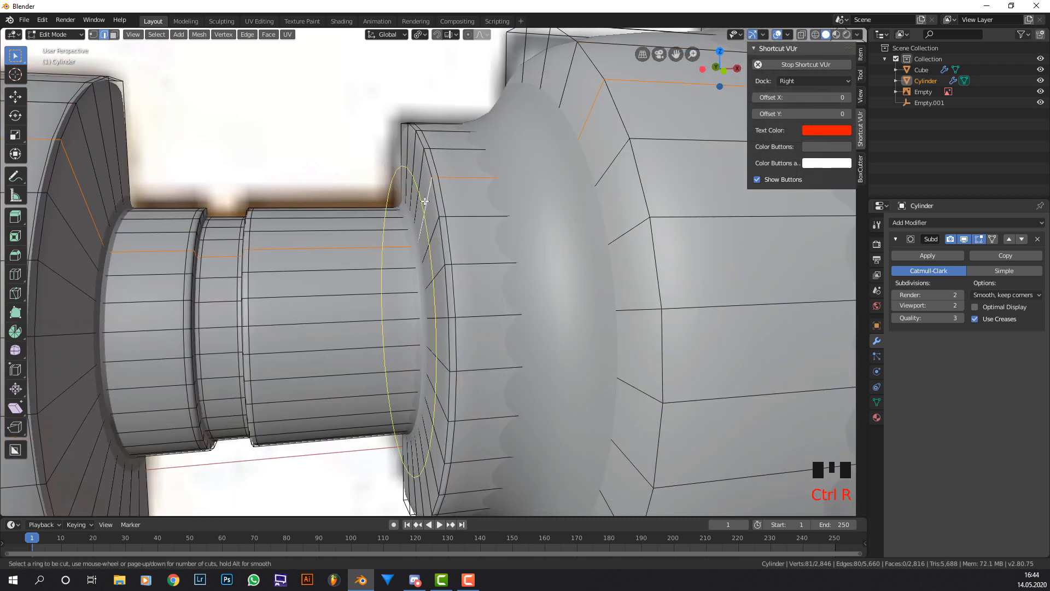
left_click(425, 201)
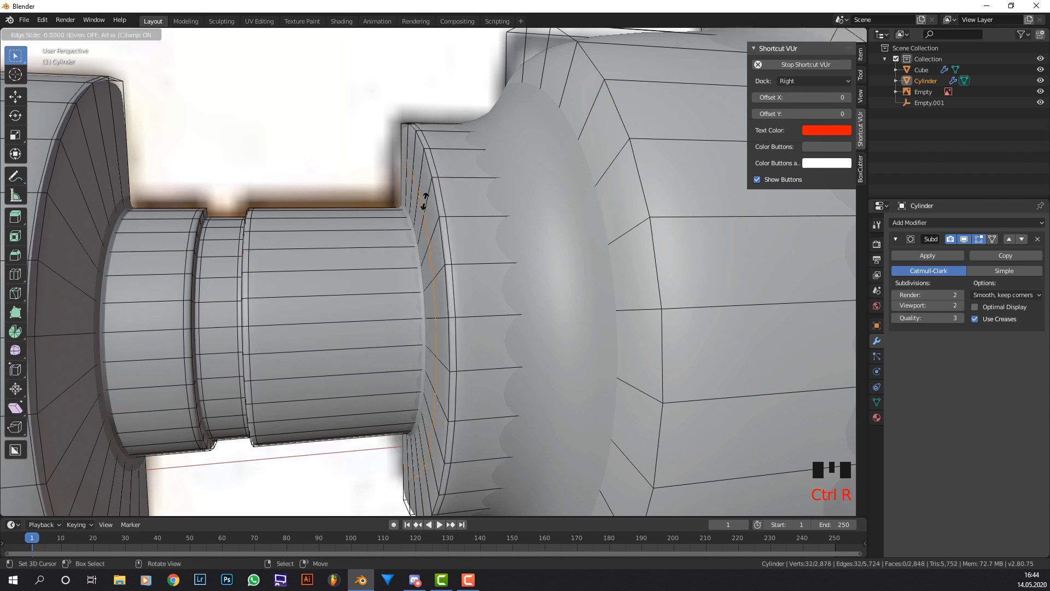
left_click(426, 201)
key("s")
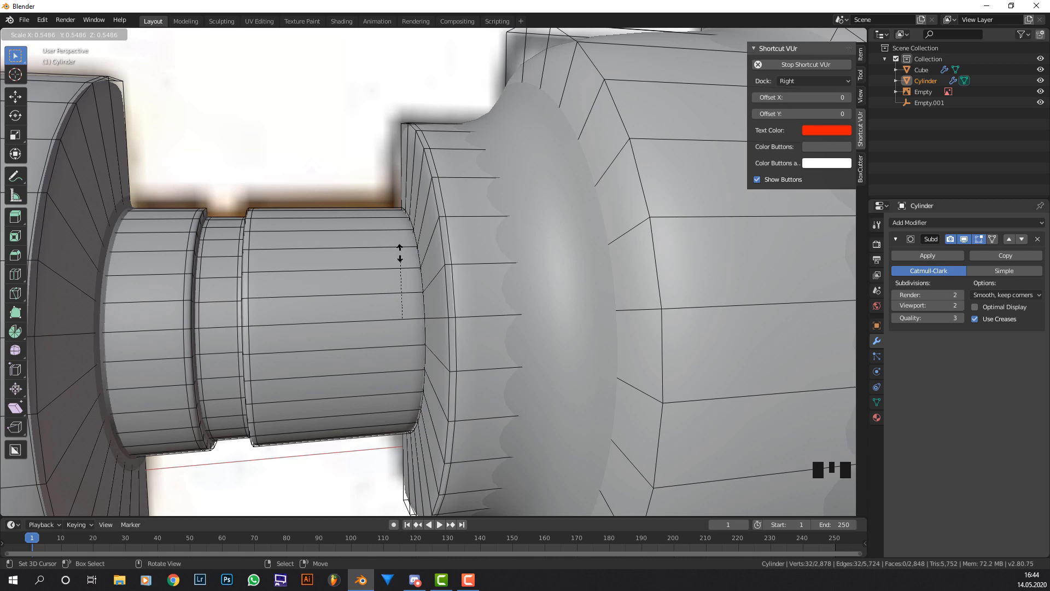
left_click(426, 229)
Add a loop cut to the small silver step, slid fully against the larger drum with a factor of -1.000.
middle_click_drag(465, 184, 491, 175)
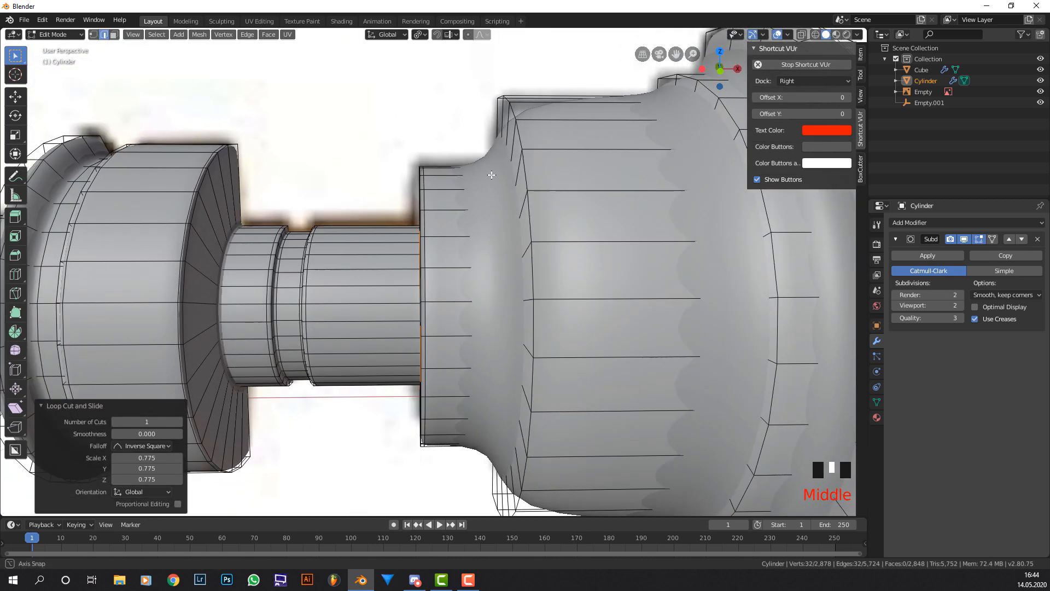
key("ctrl+r")
left_click(468, 191)
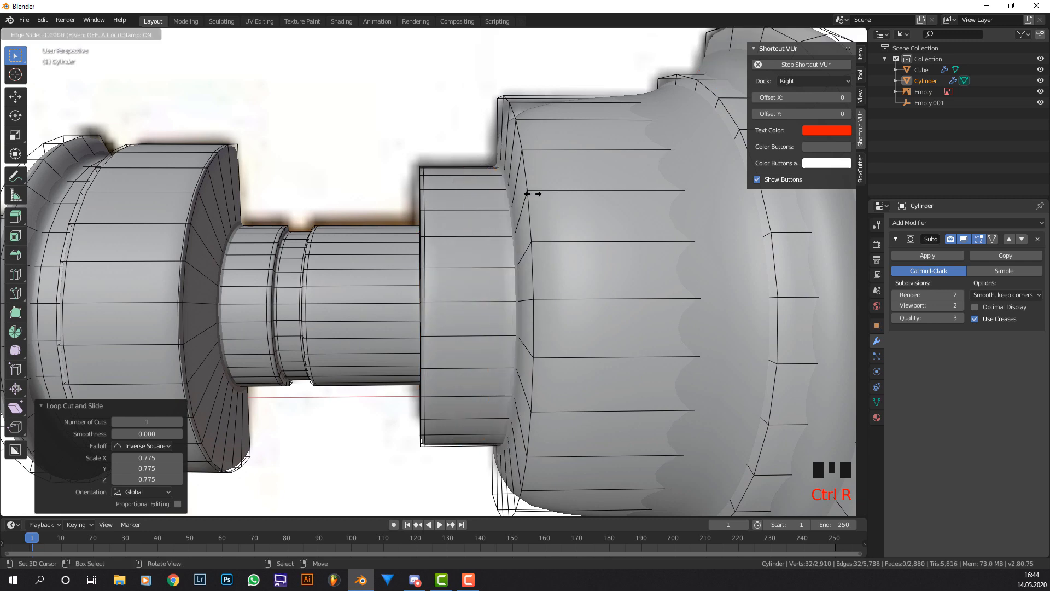
left_click(556, 169)
Add two loop cuts to the large silver drum, one near each edge, with factors of 0.897 and -0.800.
scroll(589, 118, "down", 1)
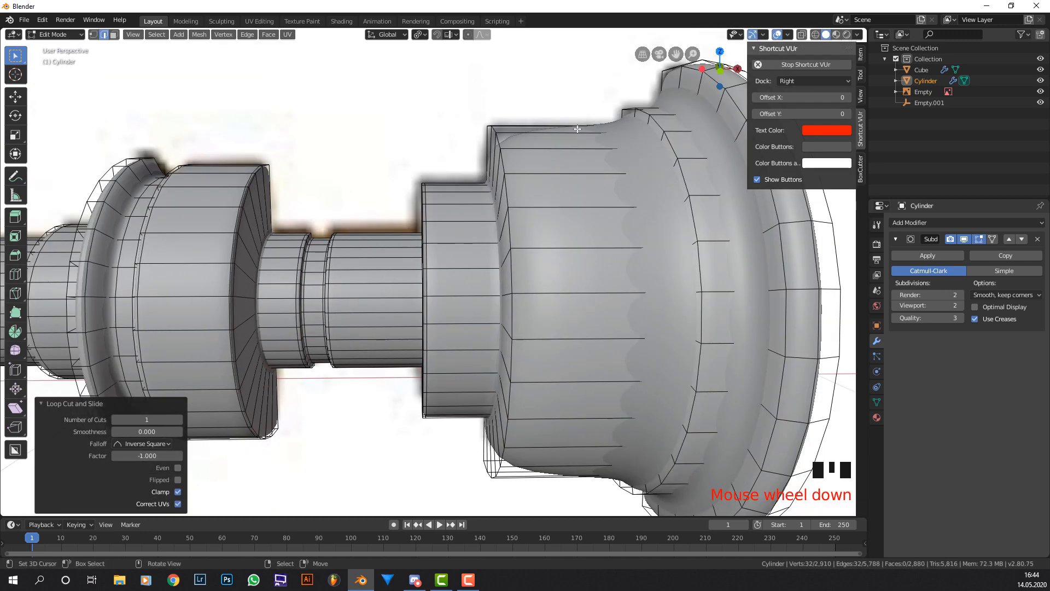
middle_click_drag(577, 128, 523, 134, "shift")
key("ctrl+r")
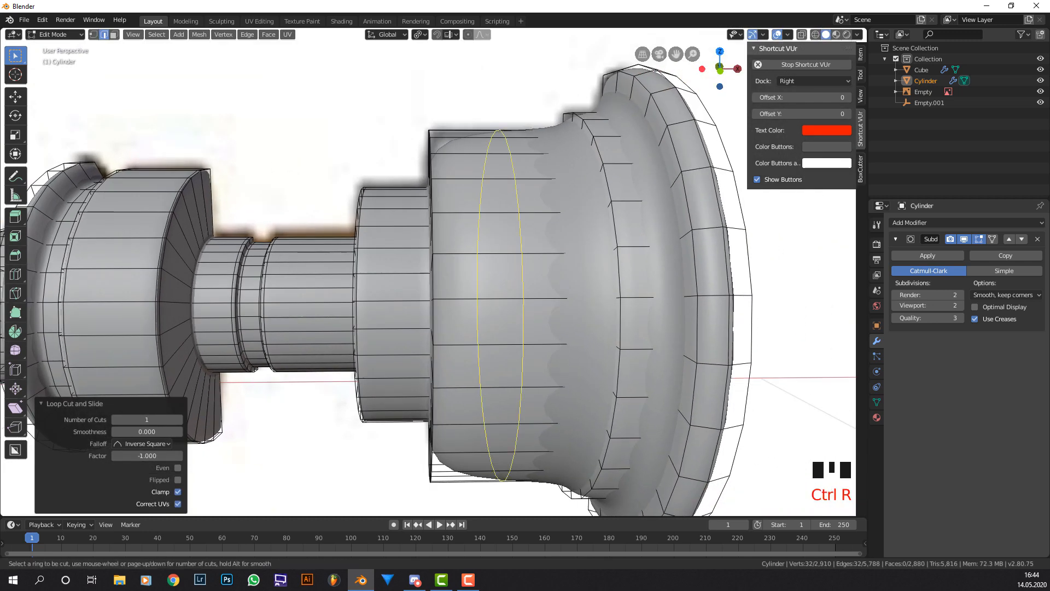
left_click(481, 140)
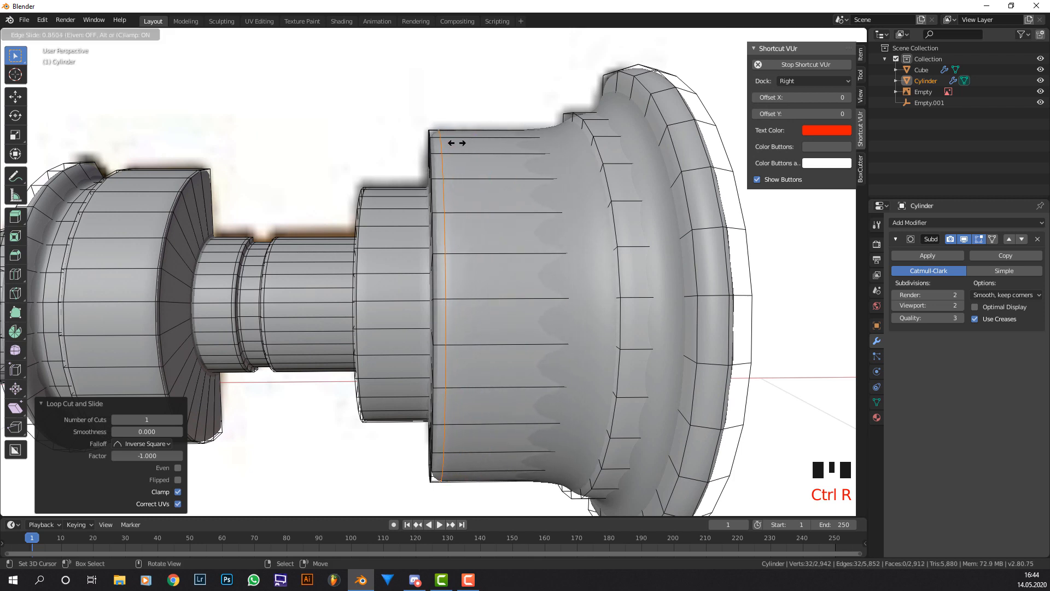
left_click(457, 144)
key("ctrl+r")
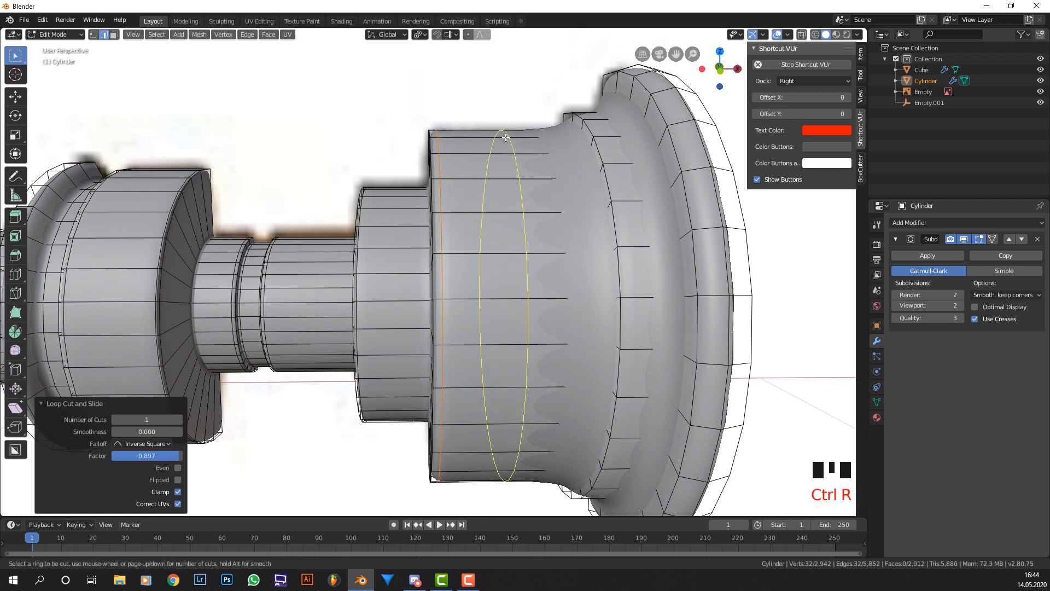
left_click(506, 137)
left_click(562, 141)
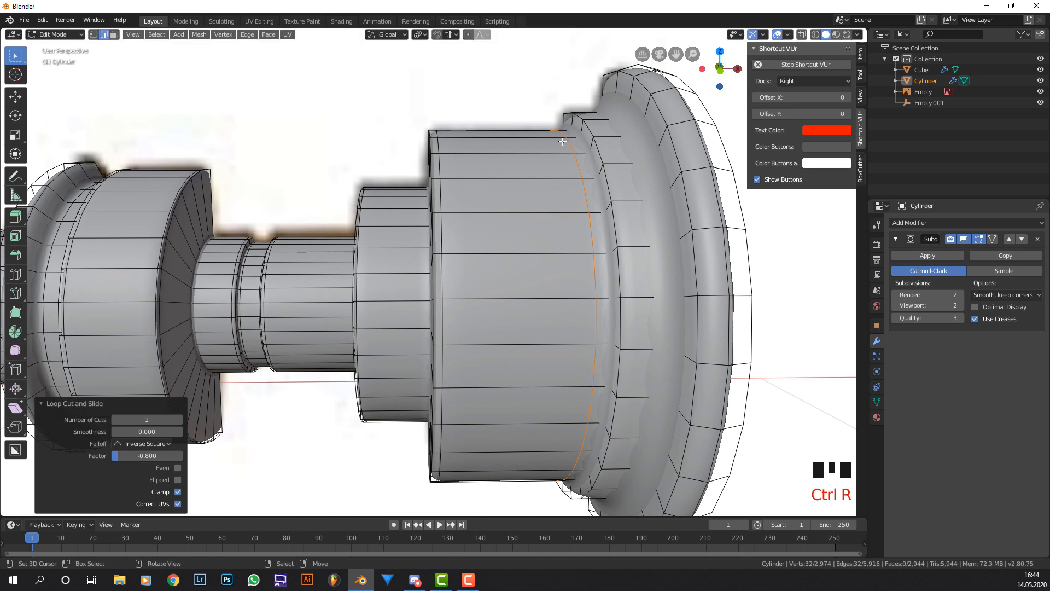
Edge-slide the large drum's outer loop closer to its edge with a factor of -0.500 in front view.
key("KP_1")
key("g")
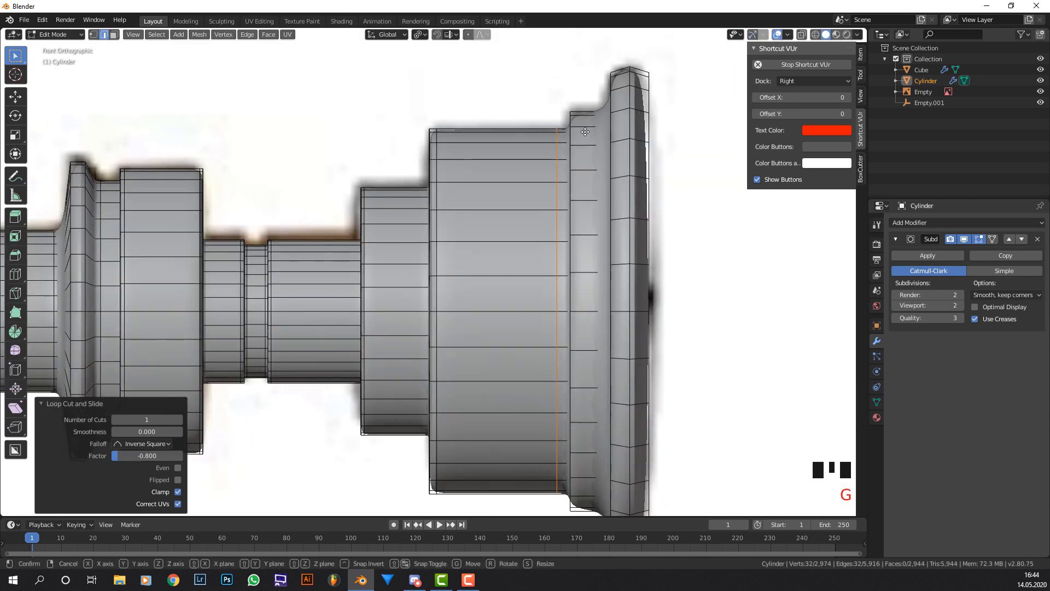
key("g")
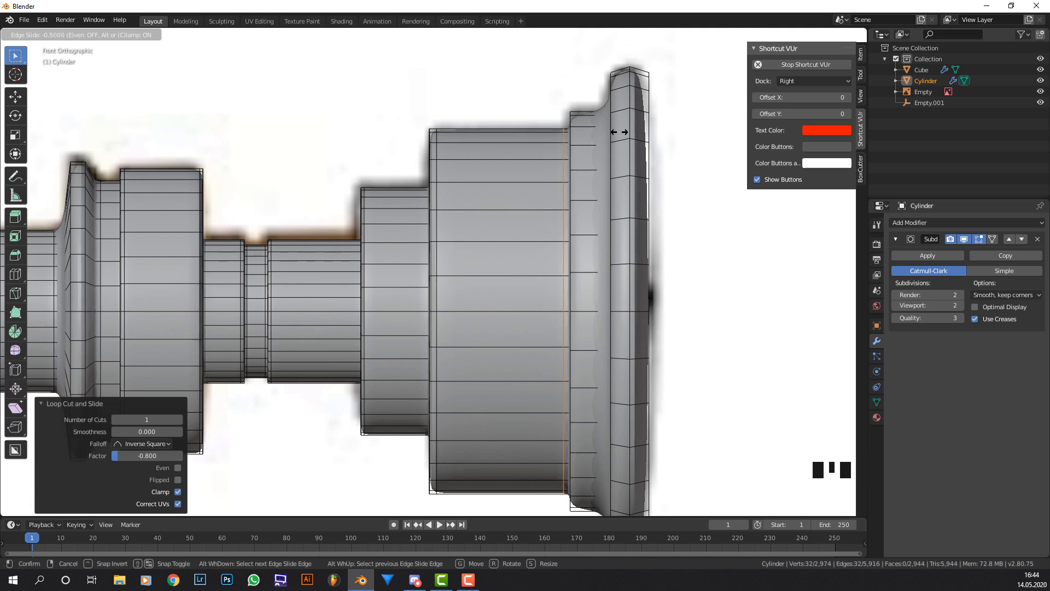
left_click(607, 133)
key("ctrl+e")
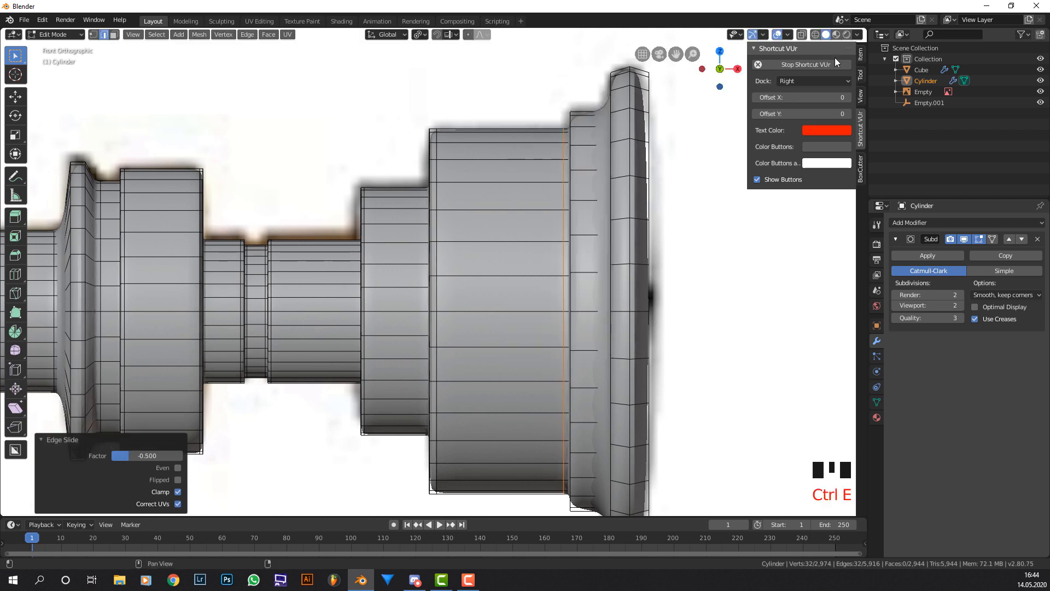
Add two loop cuts to the narrow band beside the end flange in wireframe display, with factors of about 0.78 and -1.000.
left_click(817, 35)
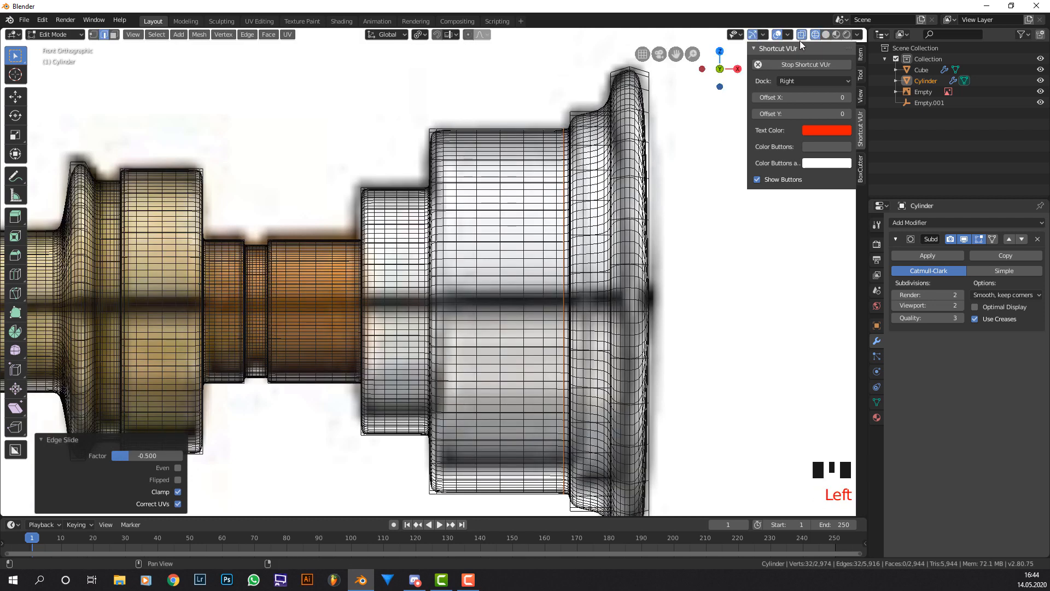
key("ctrl+r")
left_click(602, 117)
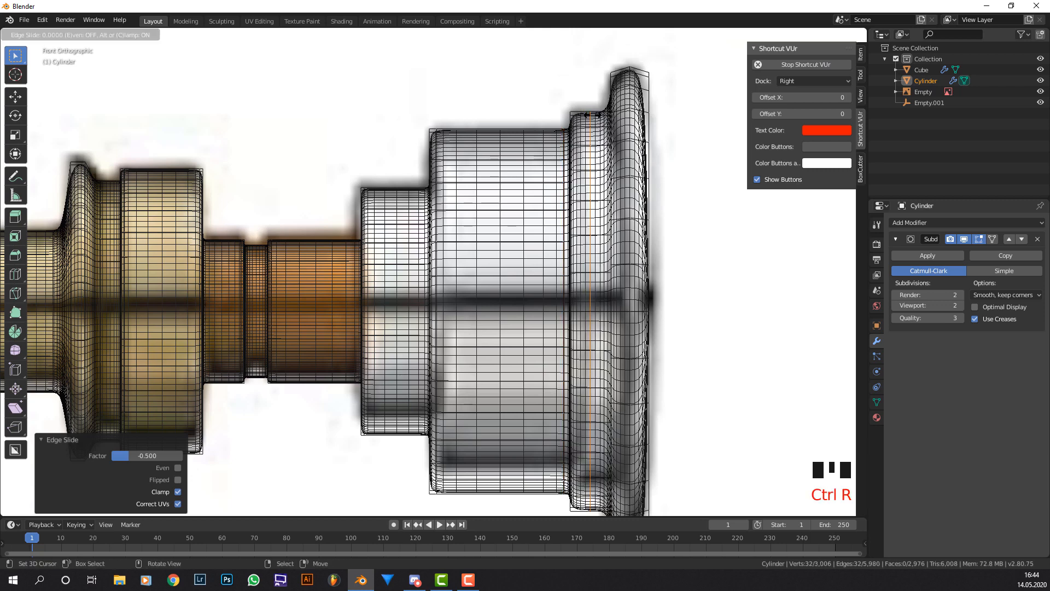
left_click(586, 114)
key("ctrl+r")
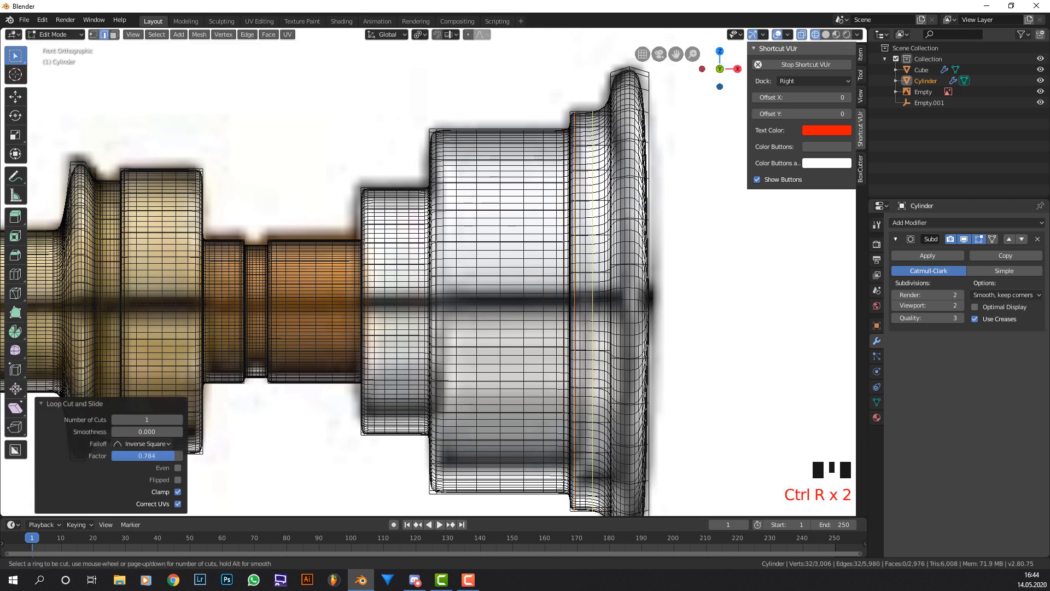
left_click(593, 120)
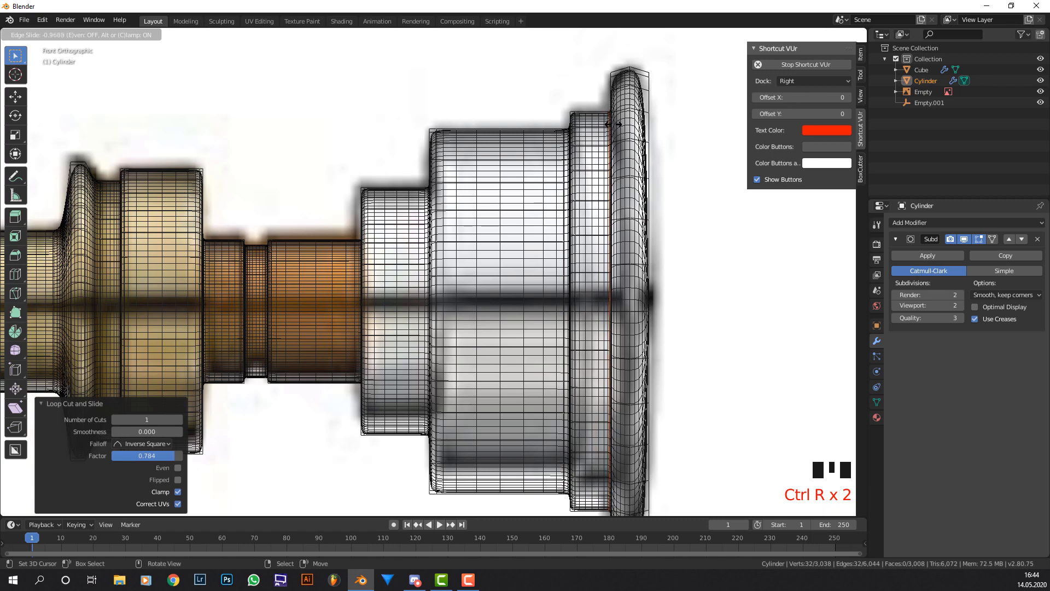
left_click(654, 114)
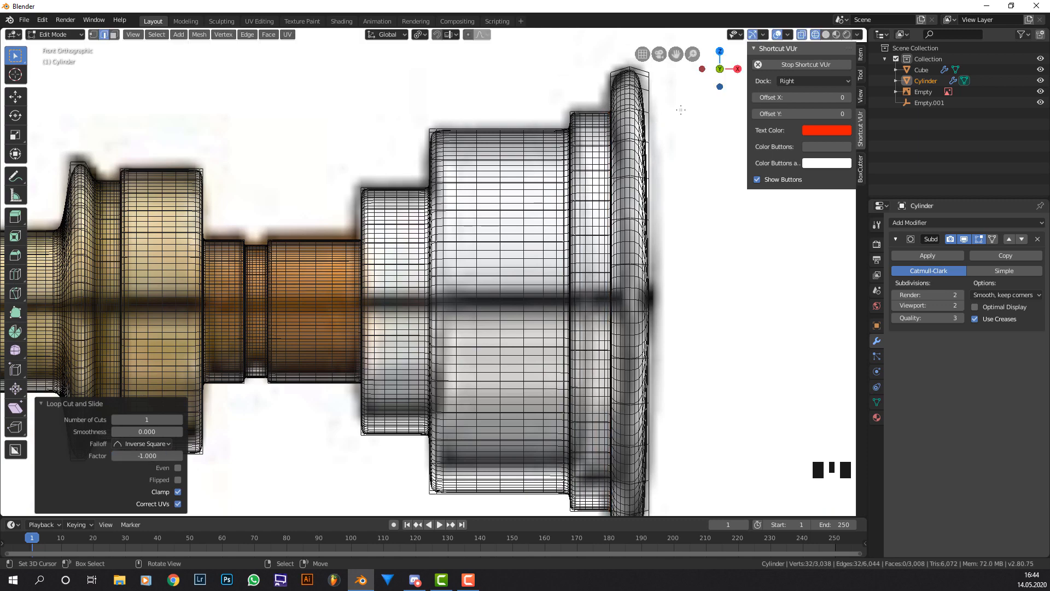
Examine the hilt's subdivided flange and flat end cap from several angles in solid and wireframe display.
key("Tab")
middle_click_drag(682, 110, 625, 112)
scroll(629, 110, "down", 4)
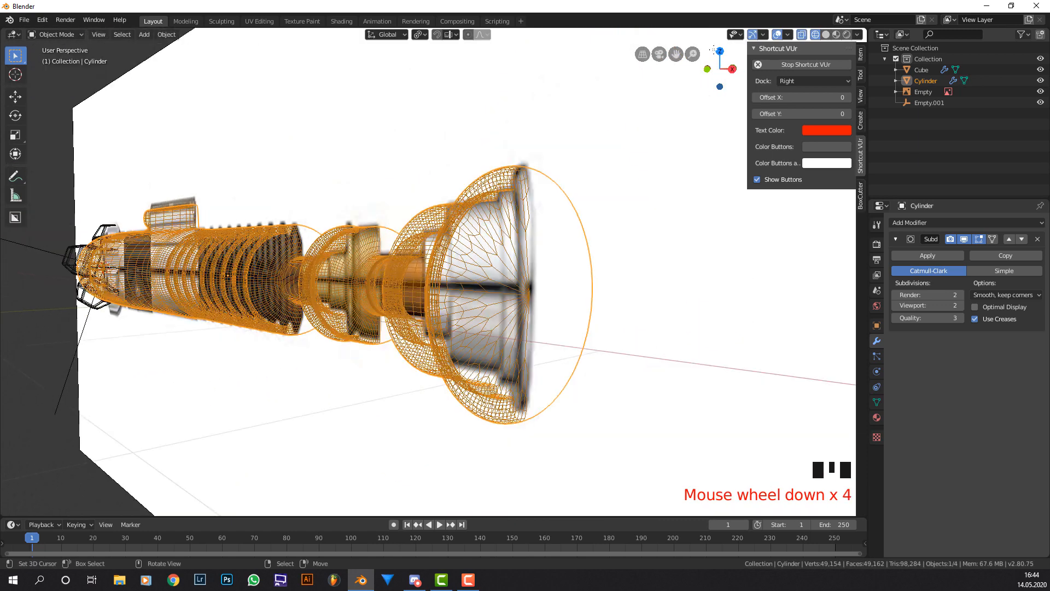
left_click(826, 34)
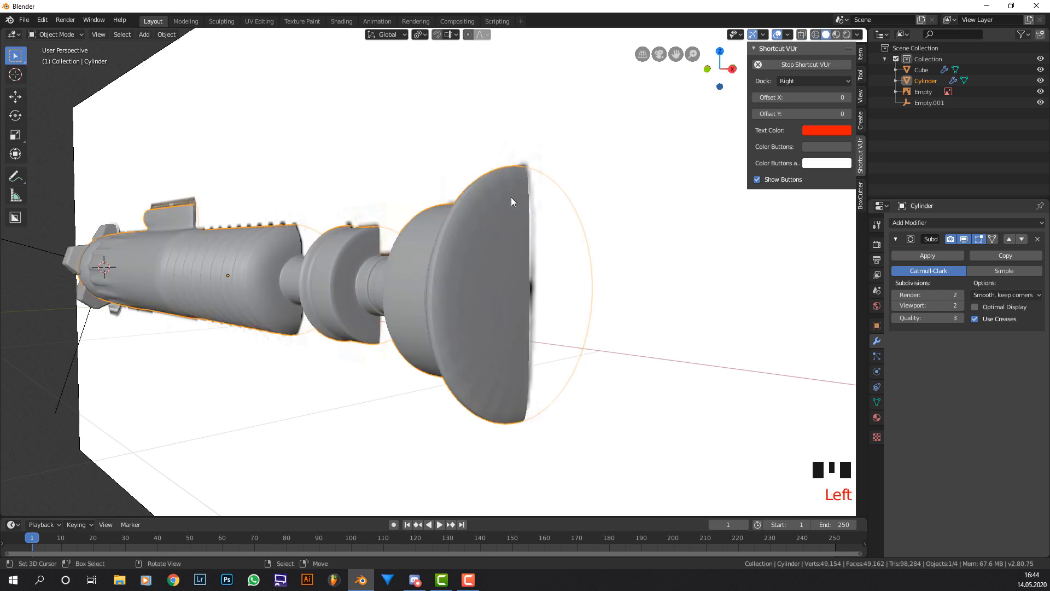
middle_click_drag(511, 198, 517, 245)
key("Tab")
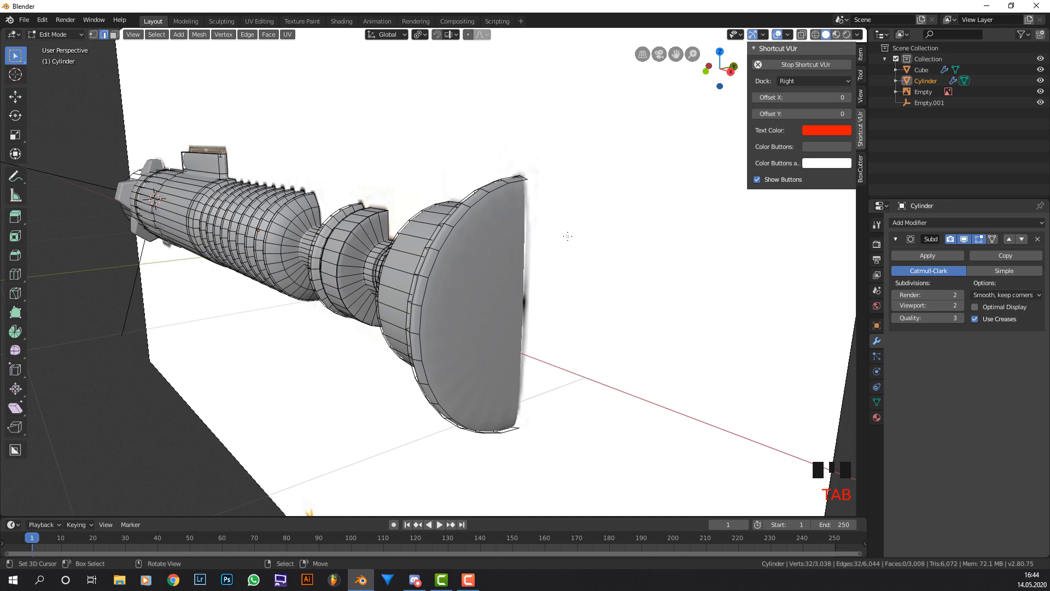
middle_click_drag(409, 190, 500, 213)
scroll(545, 207, "up", 2)
scroll(479, 210, "down", 1)
right_click(501, 214)
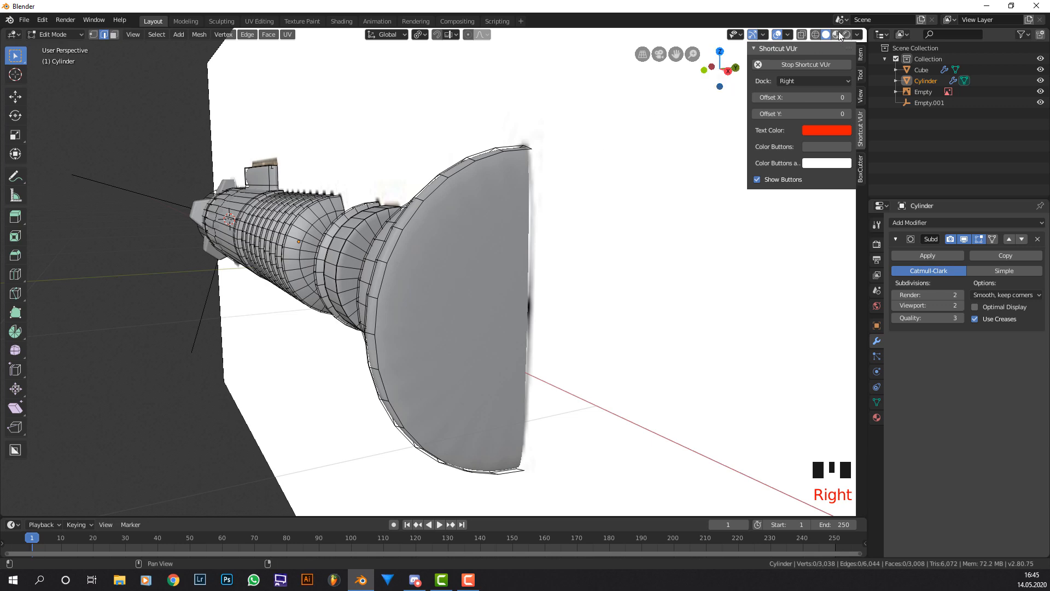
left_click(816, 35)
scroll(437, 154, "down", 1)
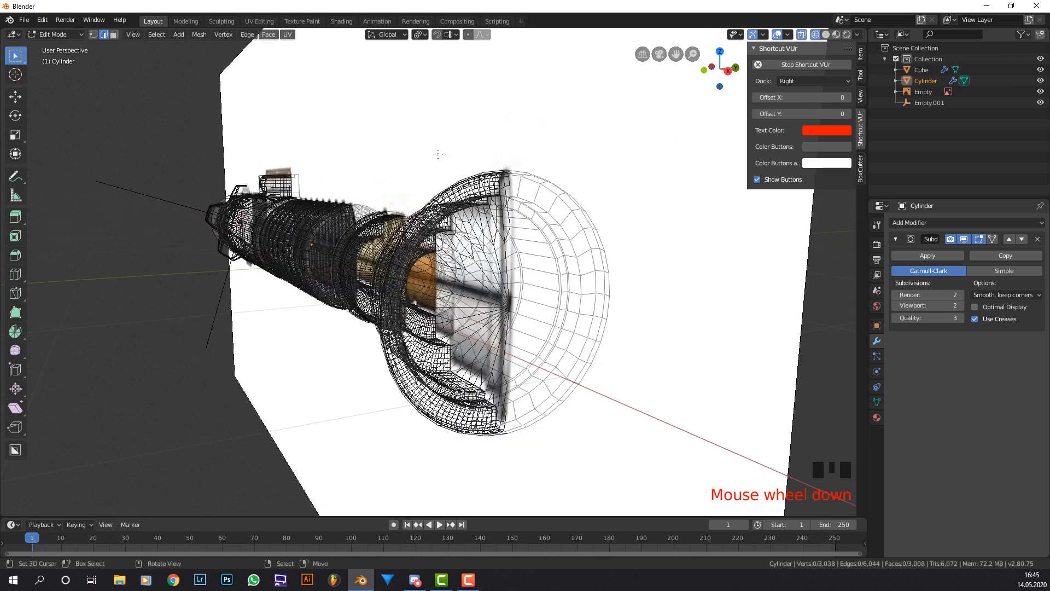
middle_click_drag(293, 101, 328, 96)
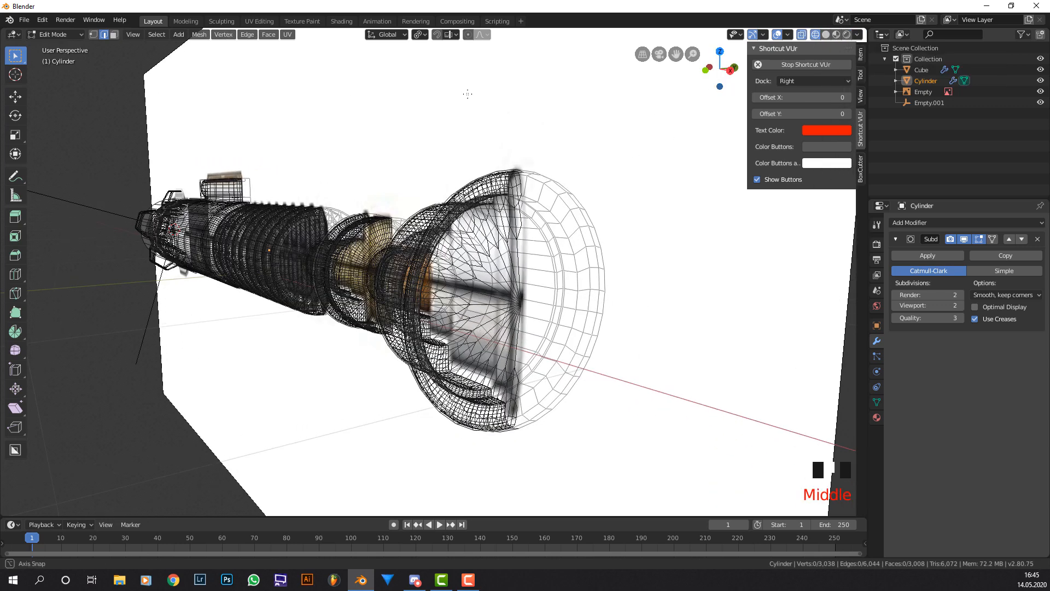
Inset the flange's flat end face by 0.08481 m and extrude it inward by 0.212 m to hollow the end.
left_click(827, 35)
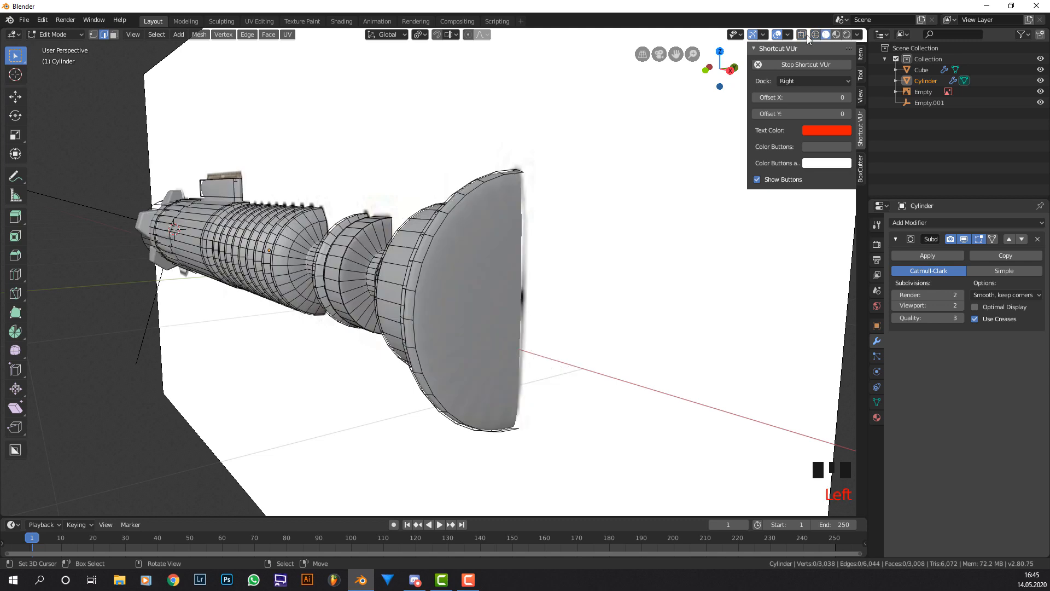
left_click(115, 35)
right_click(448, 265)
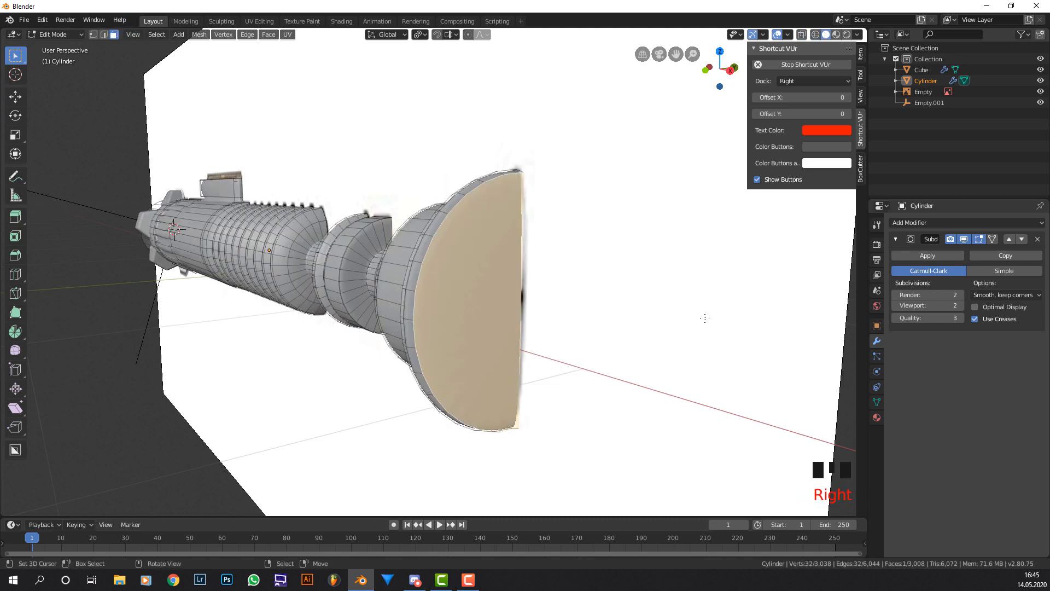
key("i")
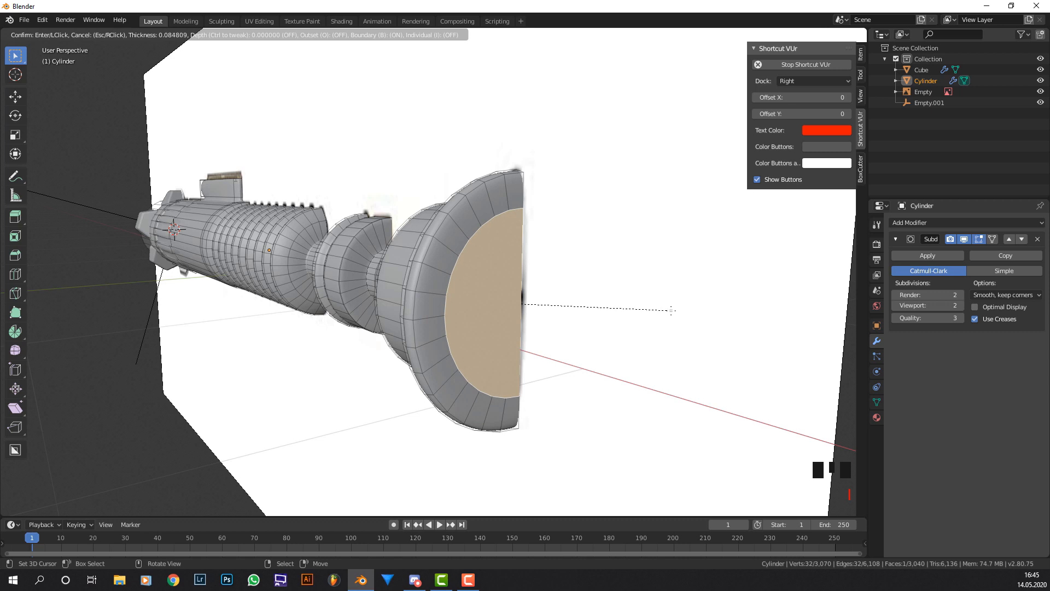
left_click(672, 311)
key("e")
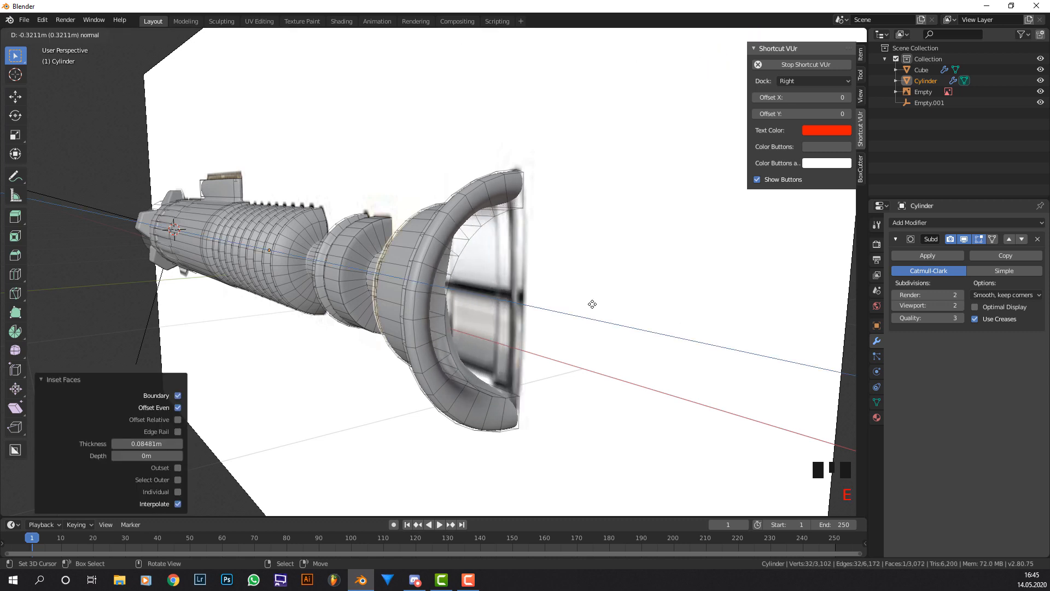
left_click(624, 315)
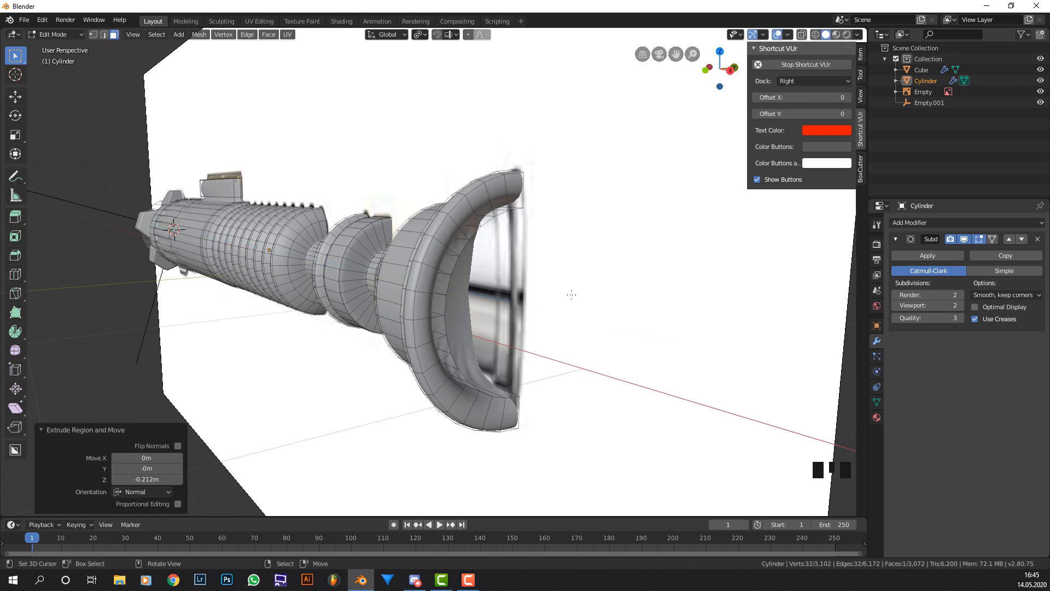
middle_click_drag(624, 315, 723, 186)
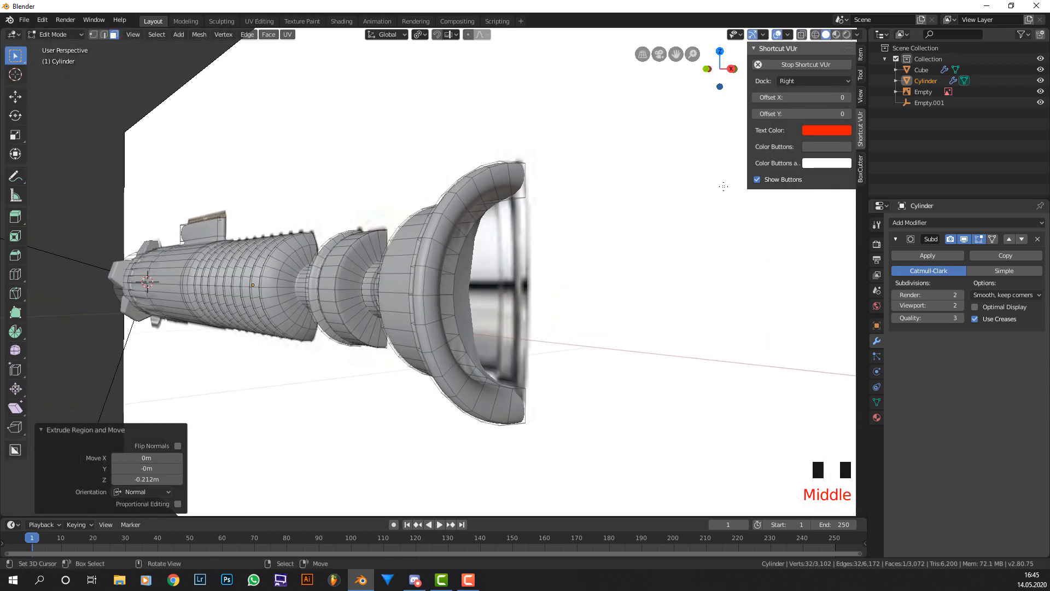
Hide the reference image and return to editing the hilt mesh with the hollowed end in view.
key("Tab")
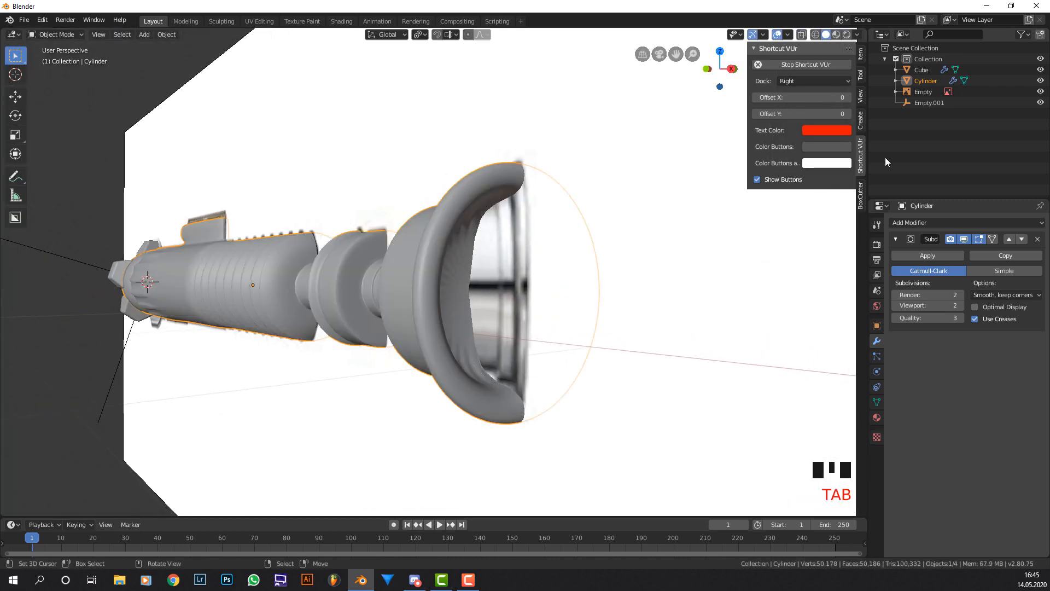
left_click(1041, 91)
middle_click_drag(672, 206, 603, 271)
key("Tab")
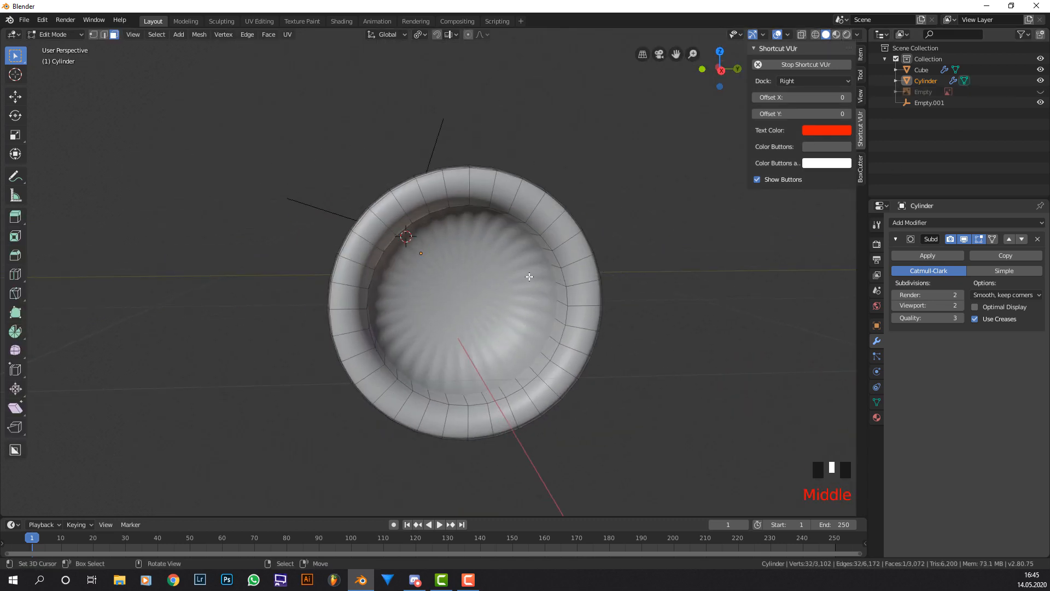
middle_click_drag(529, 277, 581, 261)
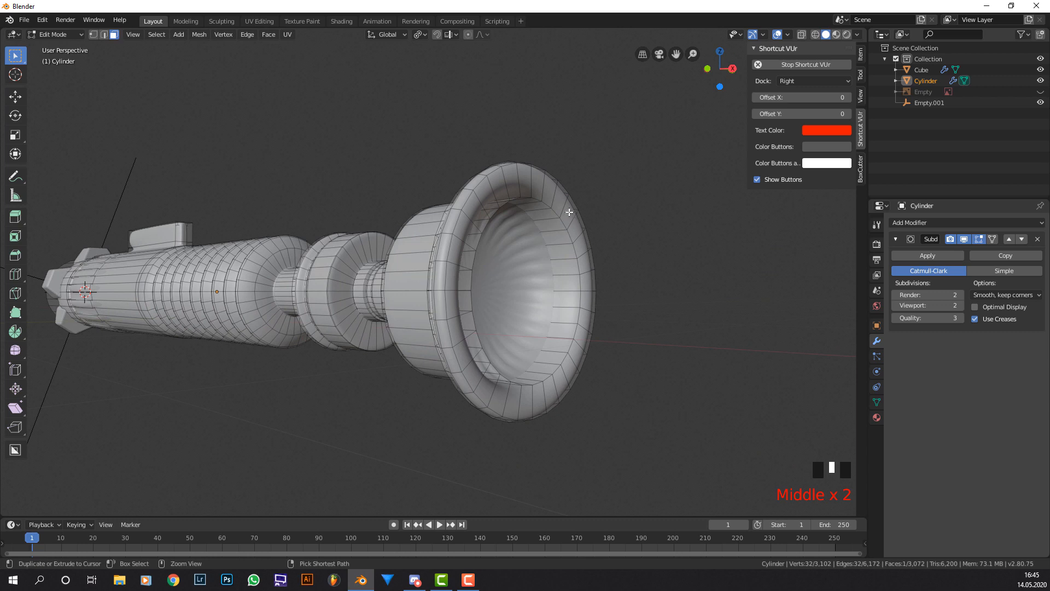
Add a supporting loop cut on the flange rim with factor 0.710 and another deep on the hollow's inner wall with factor -0.957.
key("ctrl+r")
left_click(537, 189)
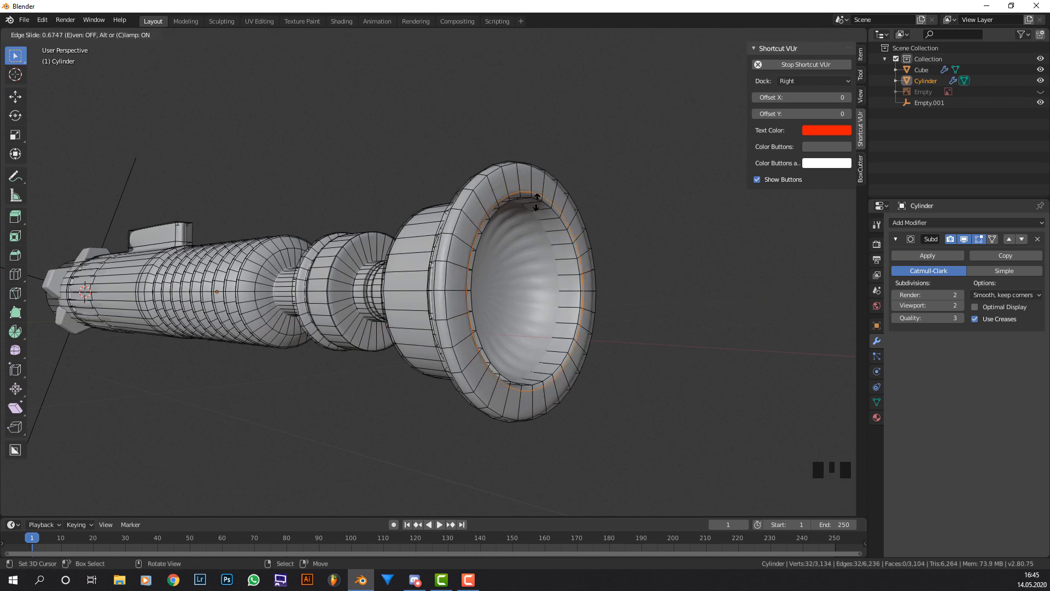
left_click(537, 202)
mouse_move(562, 244)
middle_mouse_down()
mouse_move(534, 239)
mouse_move(559, 237)
middle_mouse_up()
key("ctrl+r")
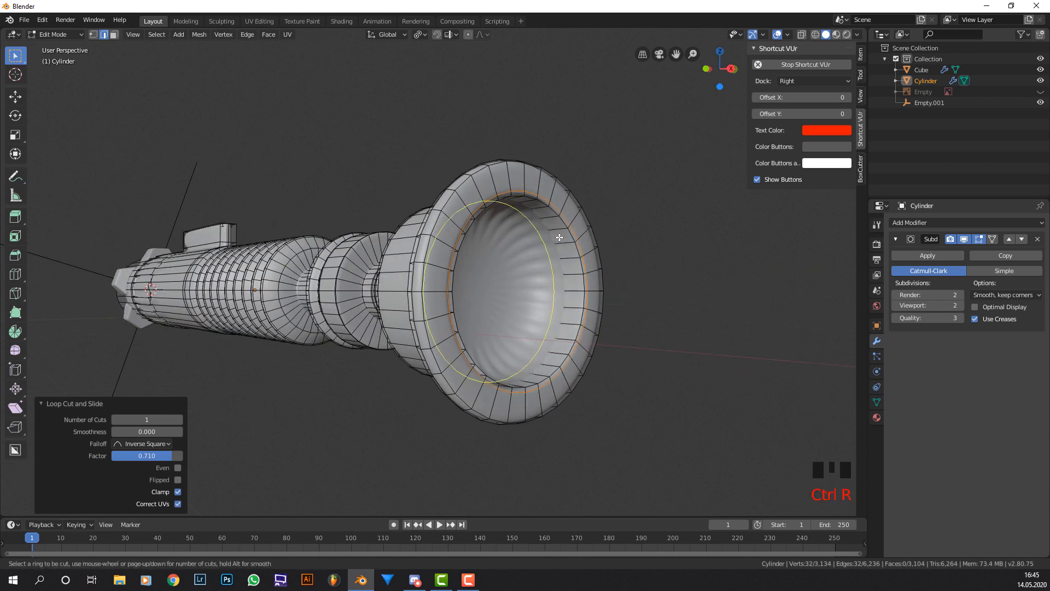
left_click(559, 238)
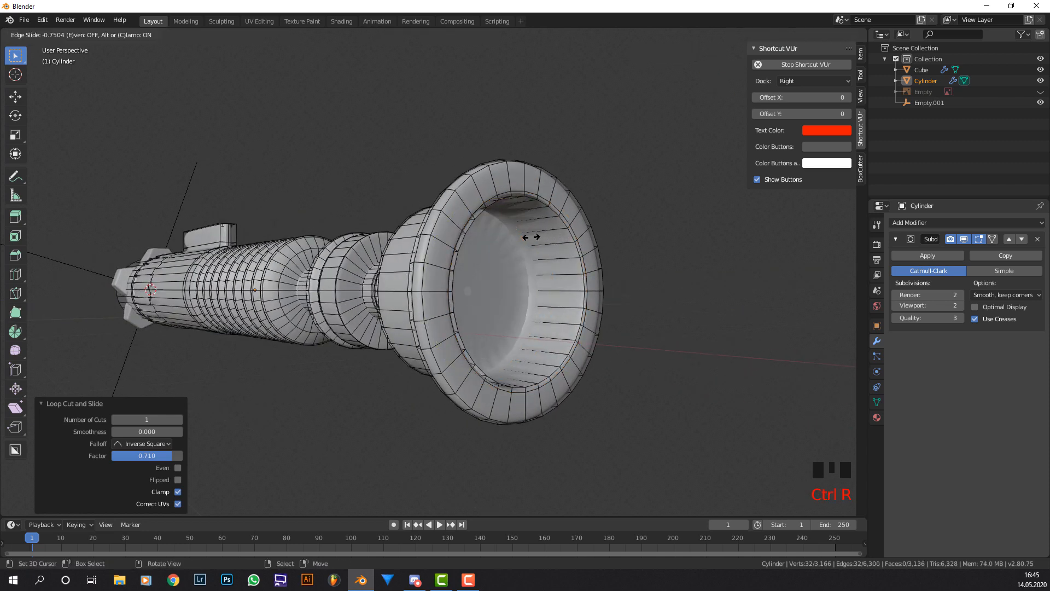
left_click(531, 238)
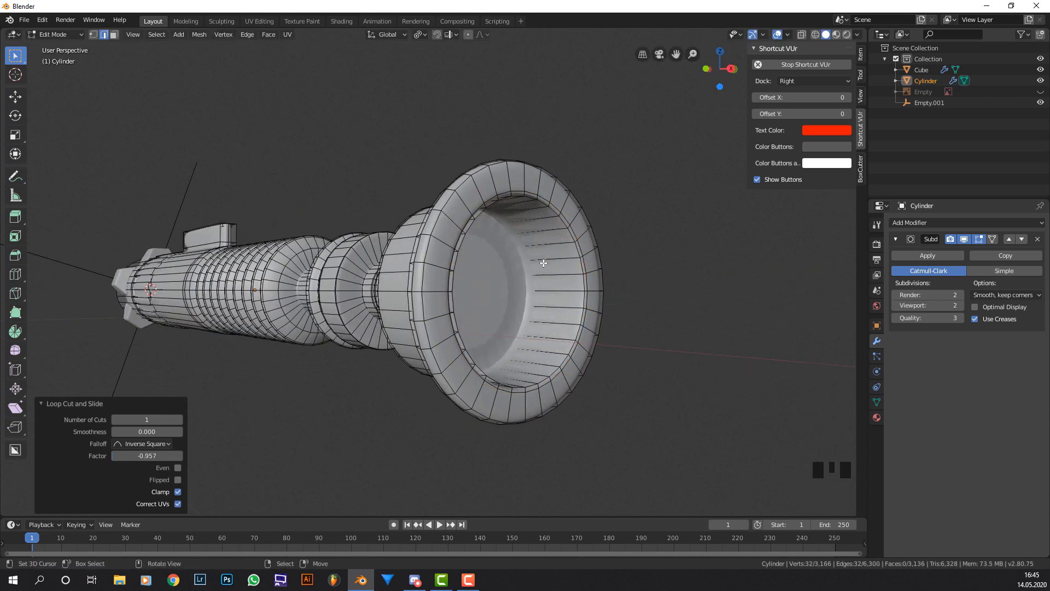
Inset the floor face of the hollow to sharpen its edge, and return to Object Mode.
middle_click_drag(543, 262, 459, 270)
right_click(455, 272)
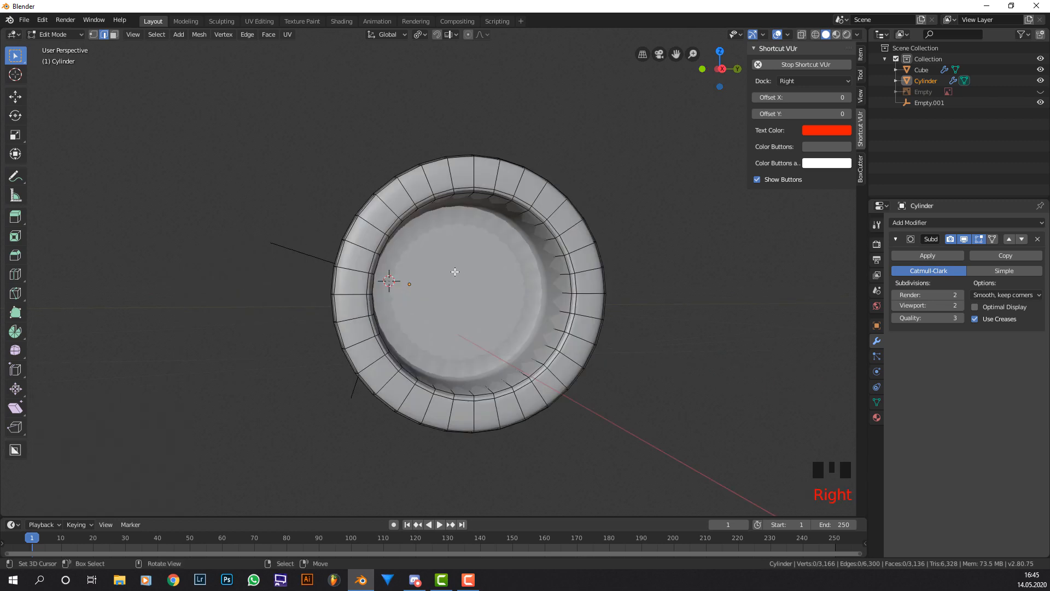
left_click(114, 34)
right_click(419, 266)
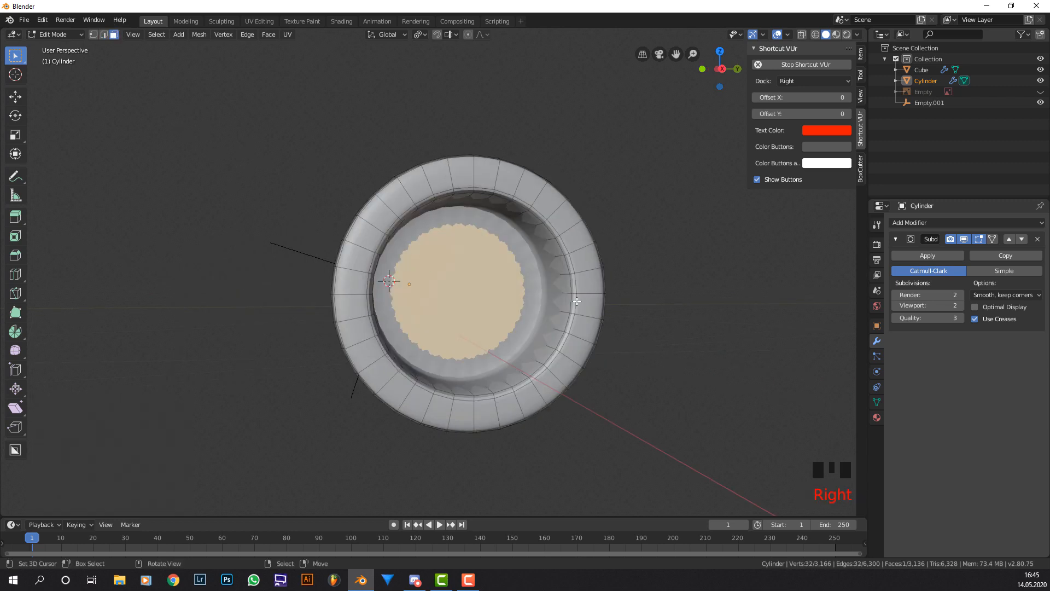
key("i")
left_click(571, 300)
key("Tab")
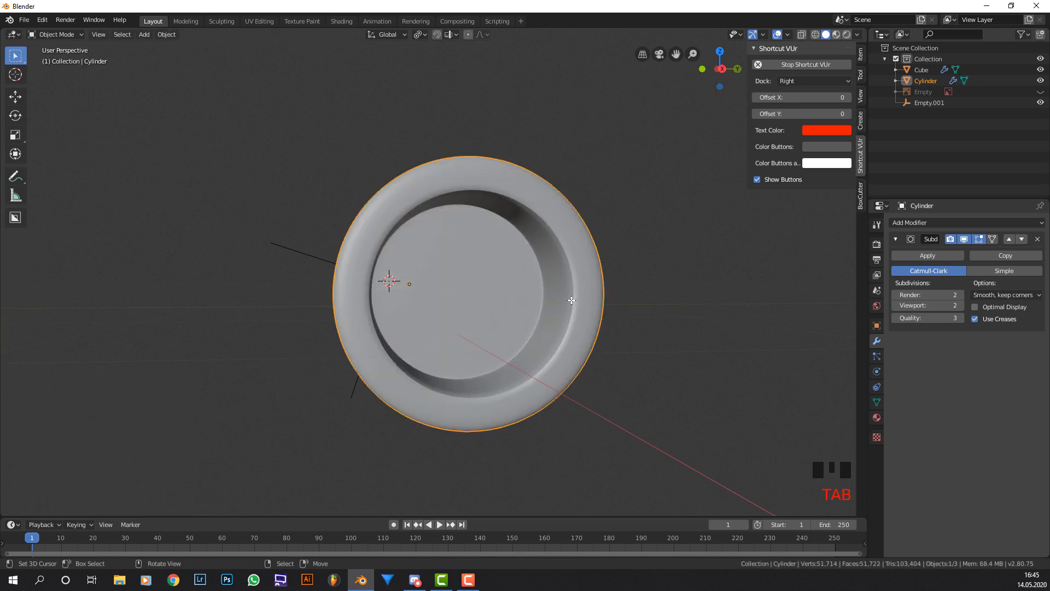
Show the reference image again and compare the ribbed grip with it in front view with wireframe display.
middle_click_drag(439, 273, 471, 273)
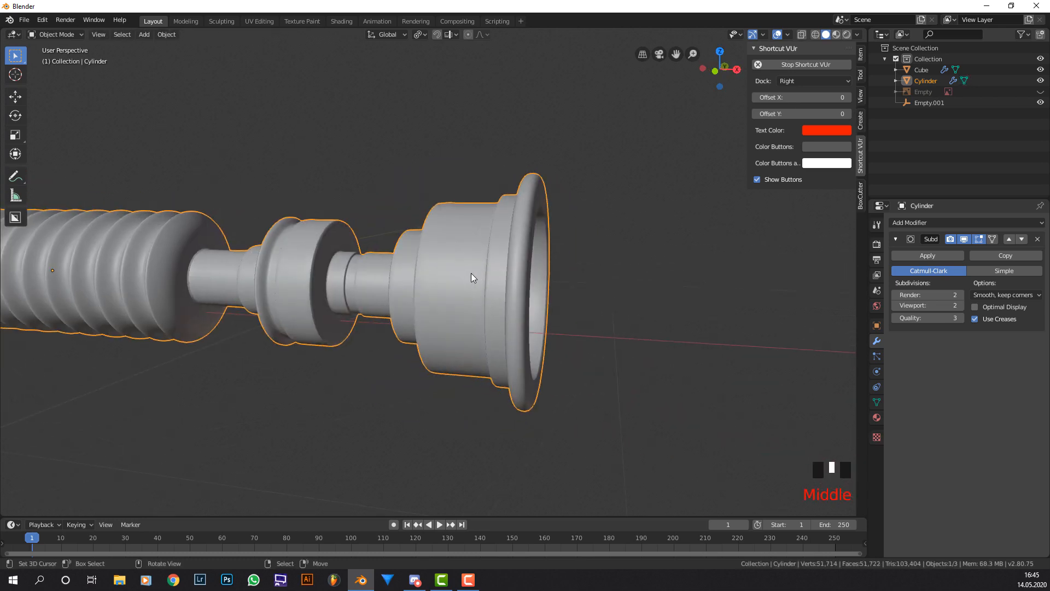
scroll(344, 274, "down", 3)
mouse_move(315, 281)
middle_mouse_down("shift")
mouse_move(363, 278)
mouse_move(318, 281)
middle_mouse_up("shift")
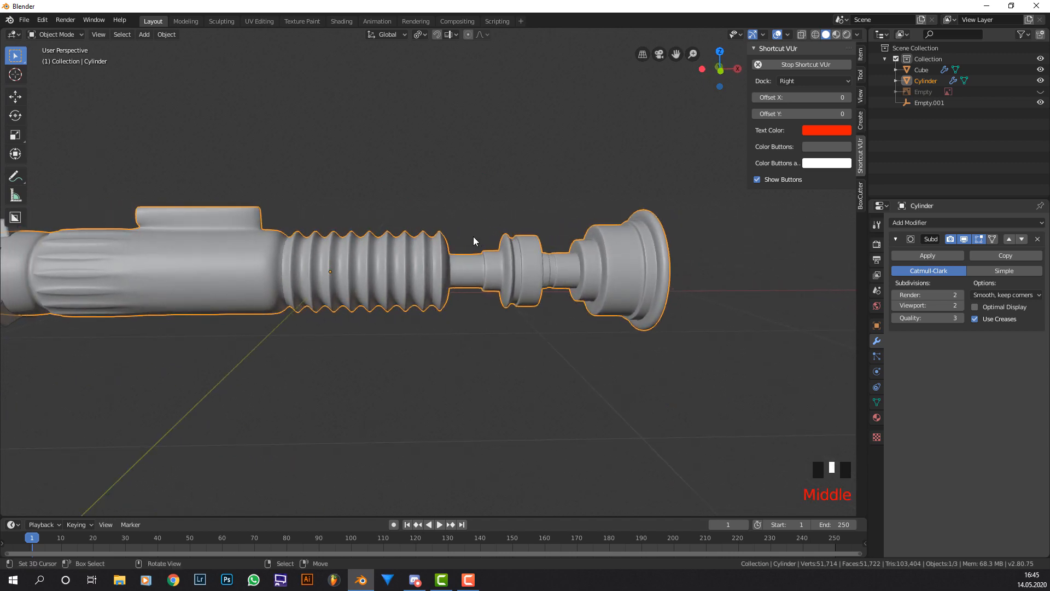
key("KP_1")
left_click(1041, 91)
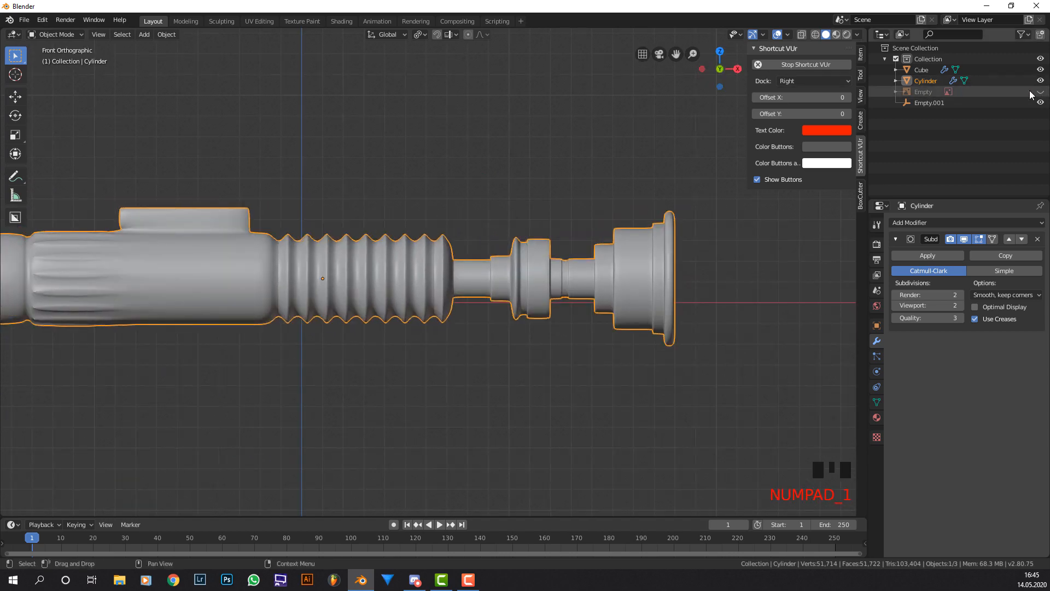
left_click(815, 35)
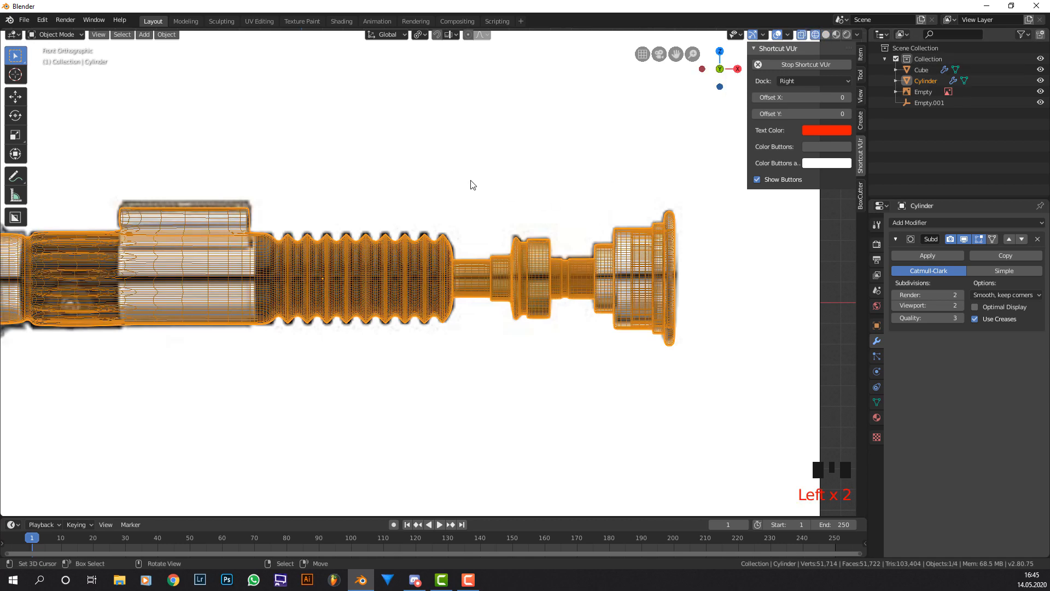
scroll(429, 181, "up", 3)
middle_click_drag(429, 181, 432, 197, "shift")
scroll(534, 189, "up", 3)
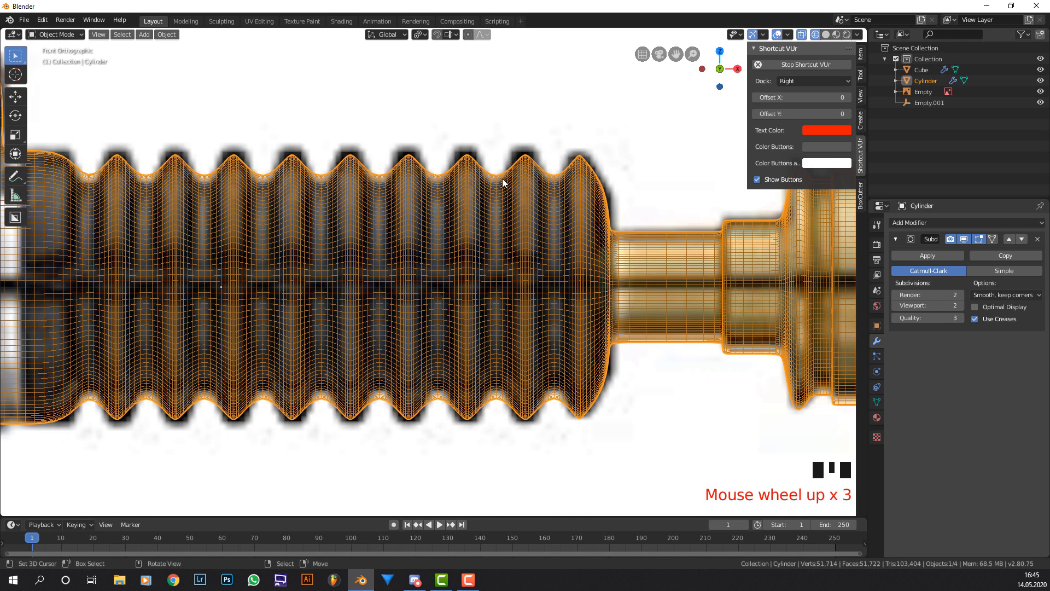
Turn off the Subdivision modifier's viewport display while editing the mesh, and clear the face selection.
key("Tab")
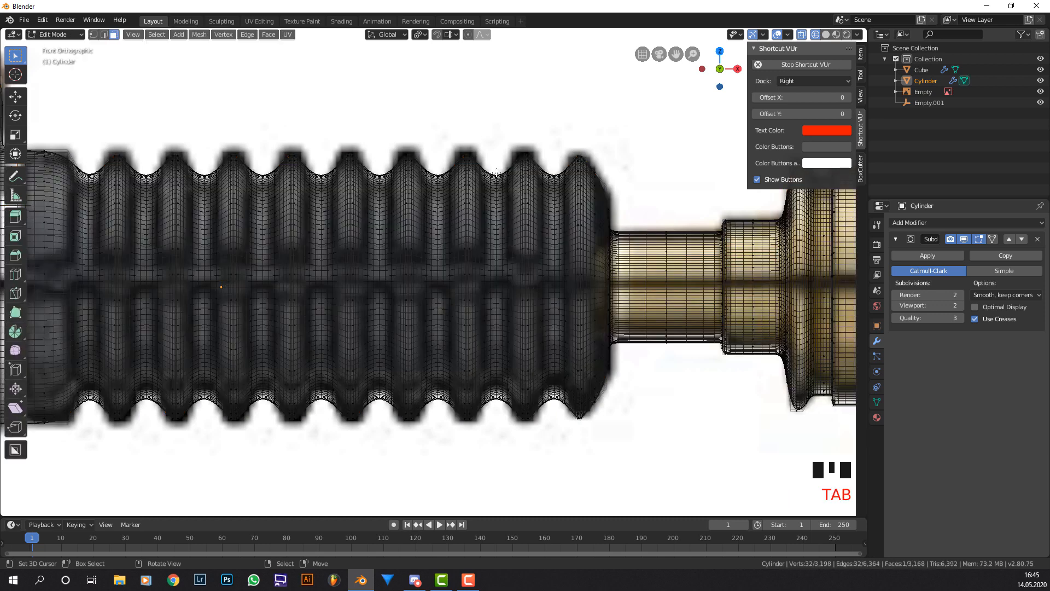
right_click(495, 192, "alt")
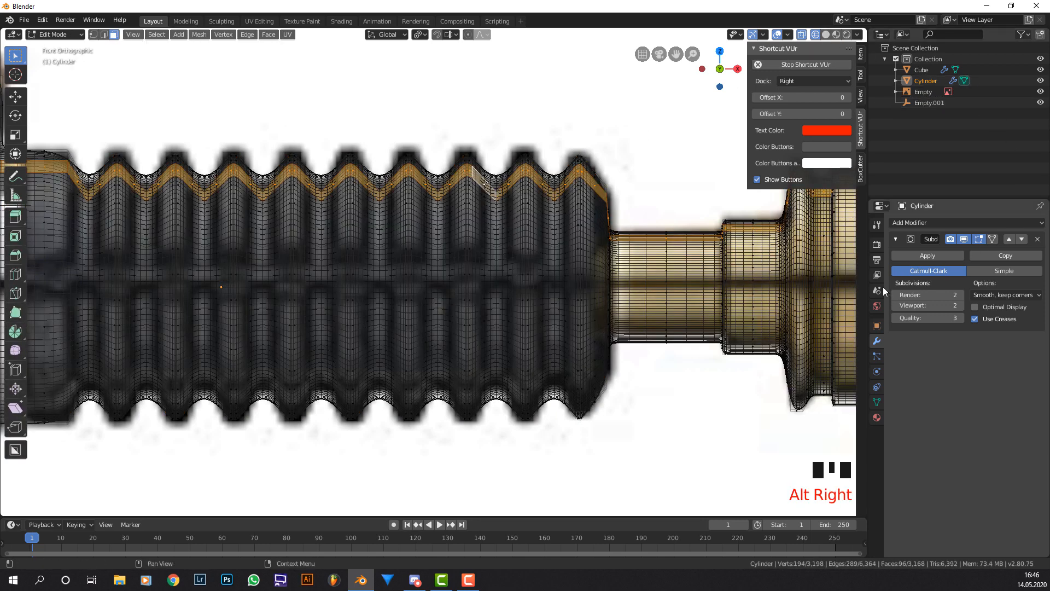
left_click(965, 239)
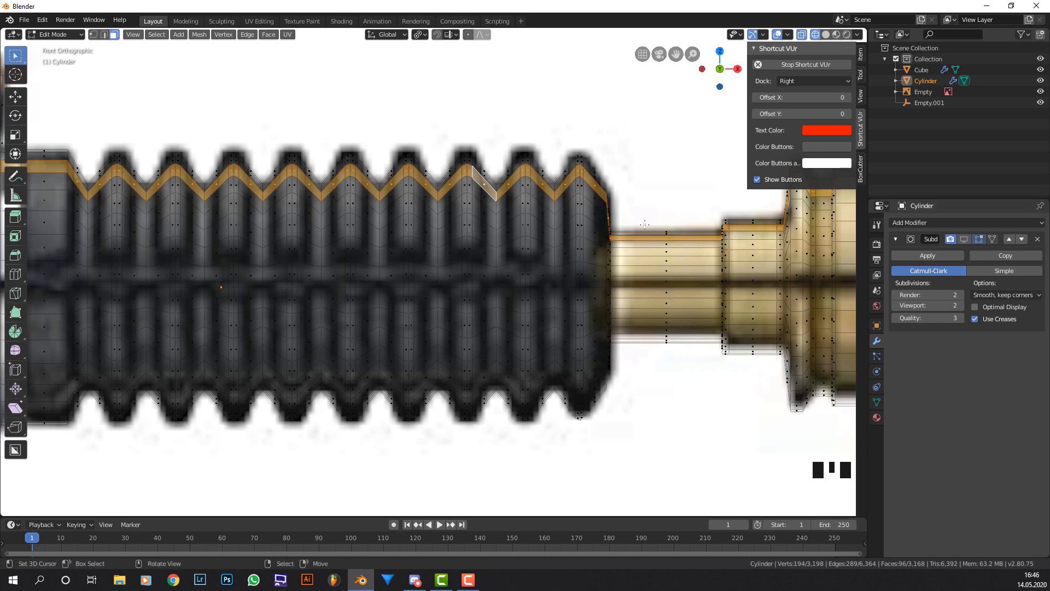
key("a")
key("a")
key("a")
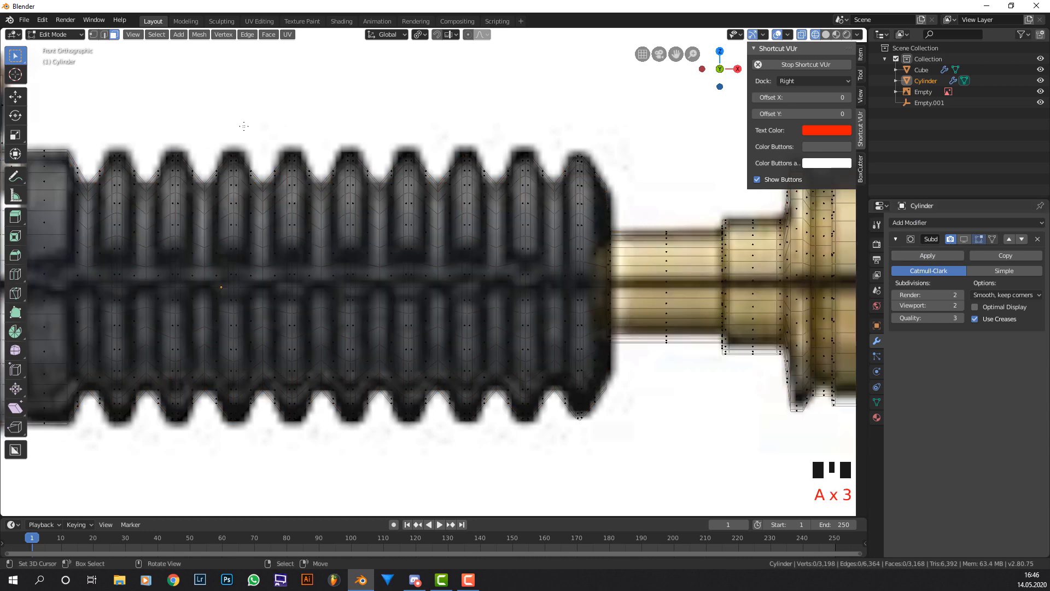
Box-select the narrow face bands around the crests of all nine grip ribs.
key("b")
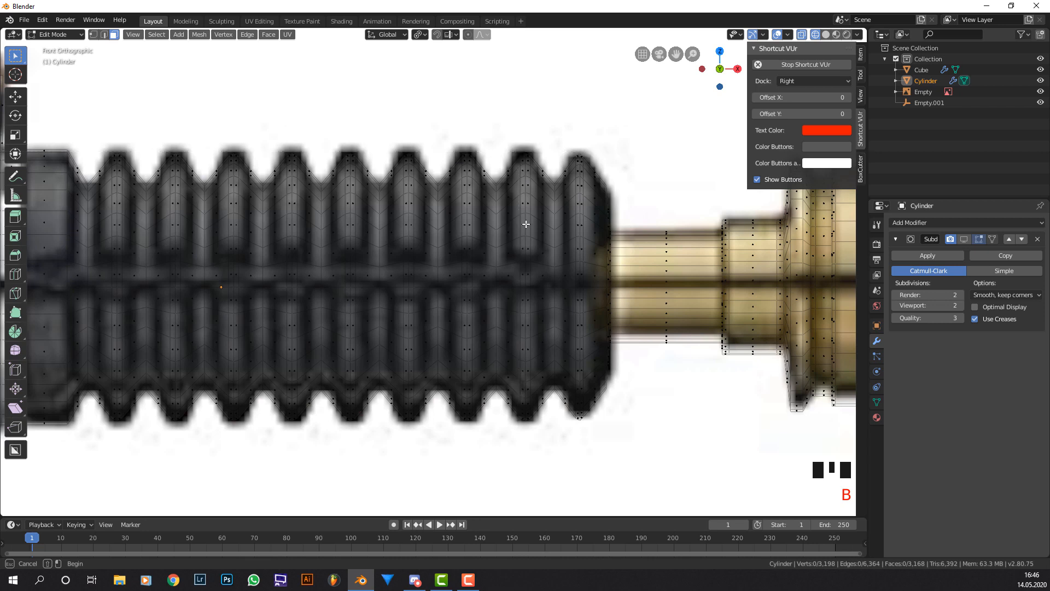
left_click_drag(519, 152, 535, 431)
key("b")
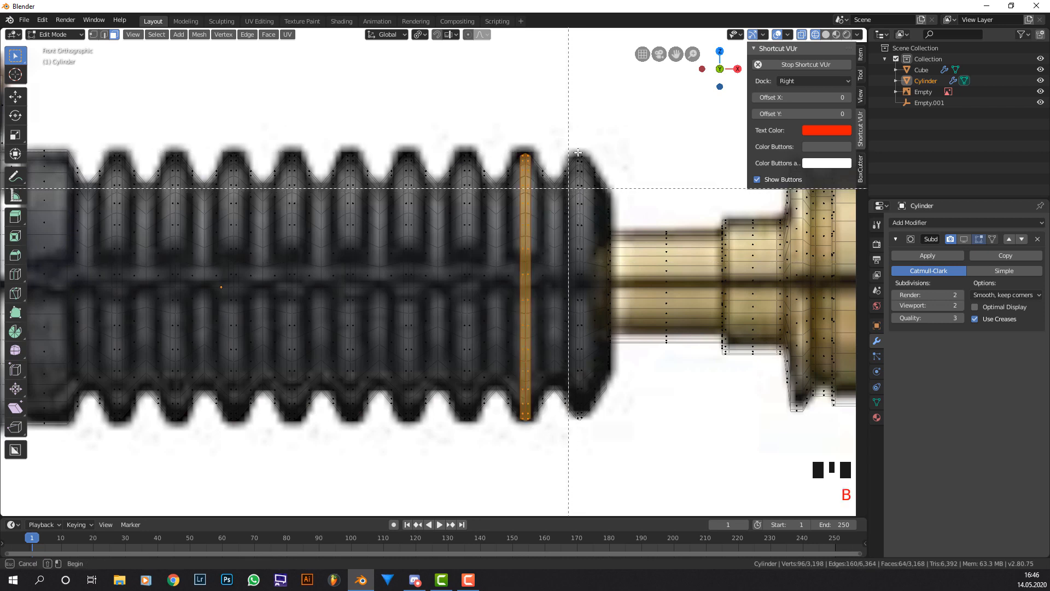
left_click_drag(573, 148, 584, 421)
key("b")
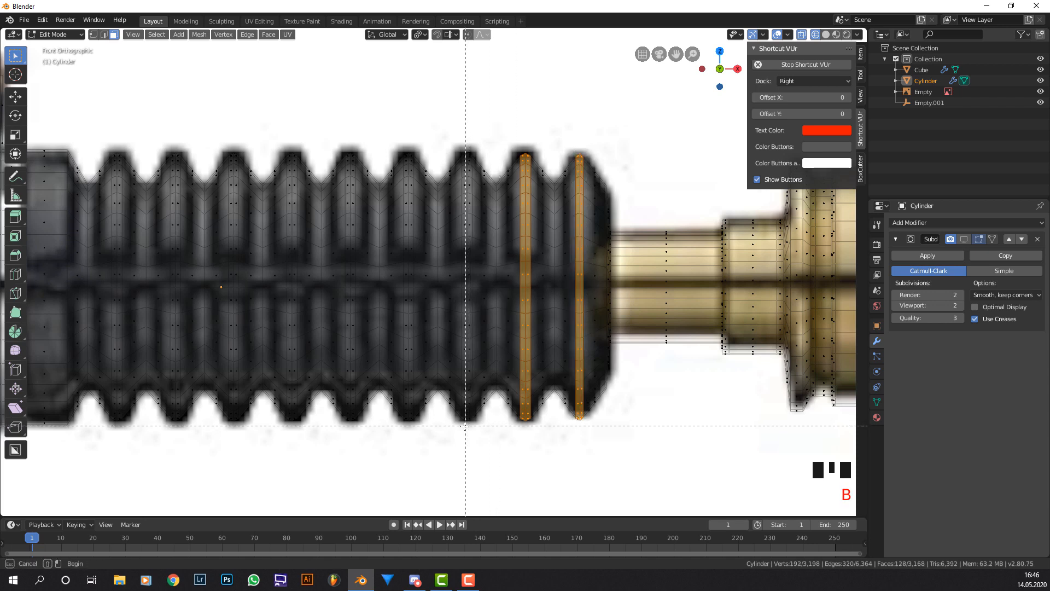
left_click_drag(470, 270, 401, 436)
key("b")
key("b")
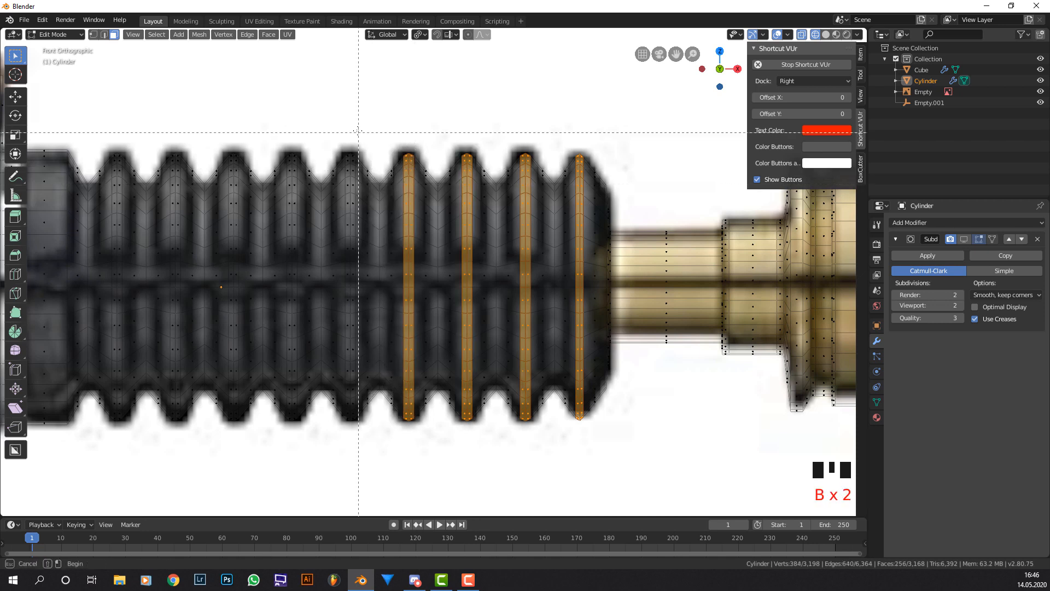
left_click_drag(358, 130, 342, 438)
key("b")
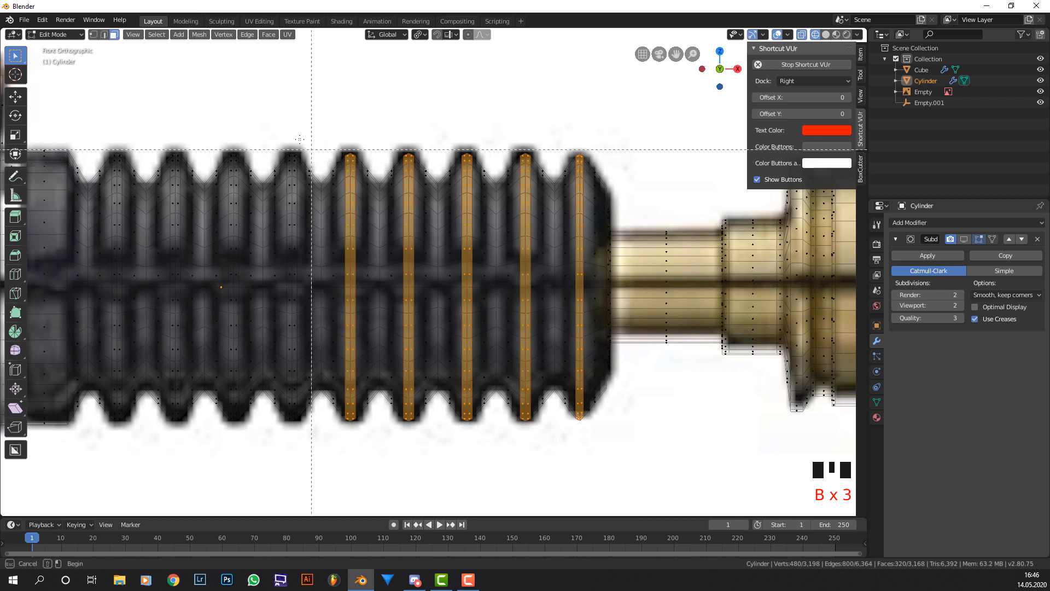
left_click_drag(299, 139, 287, 420)
key("b")
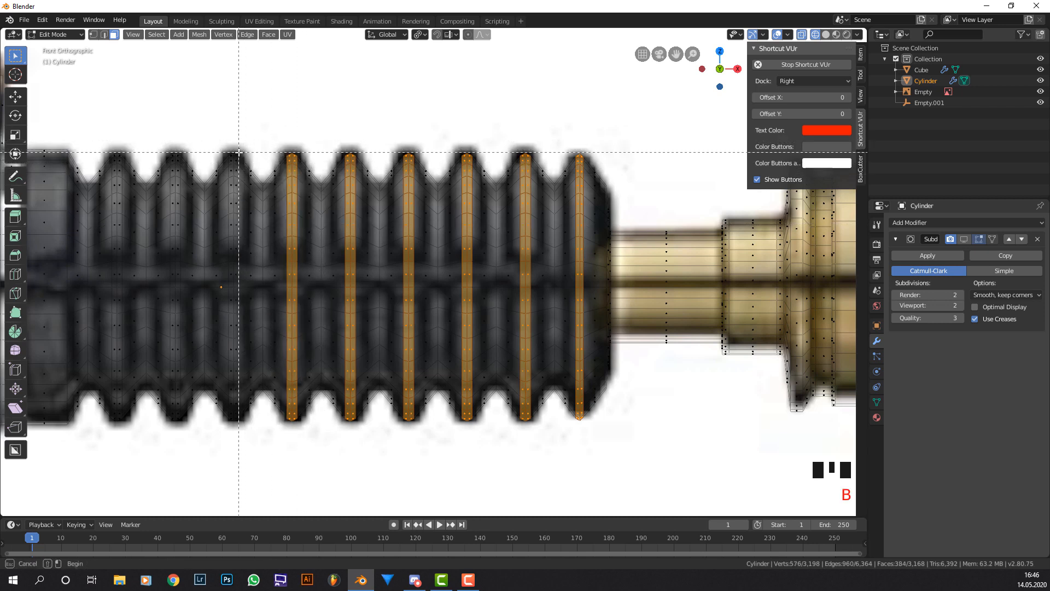
left_click_drag(241, 145, 219, 409)
key("b")
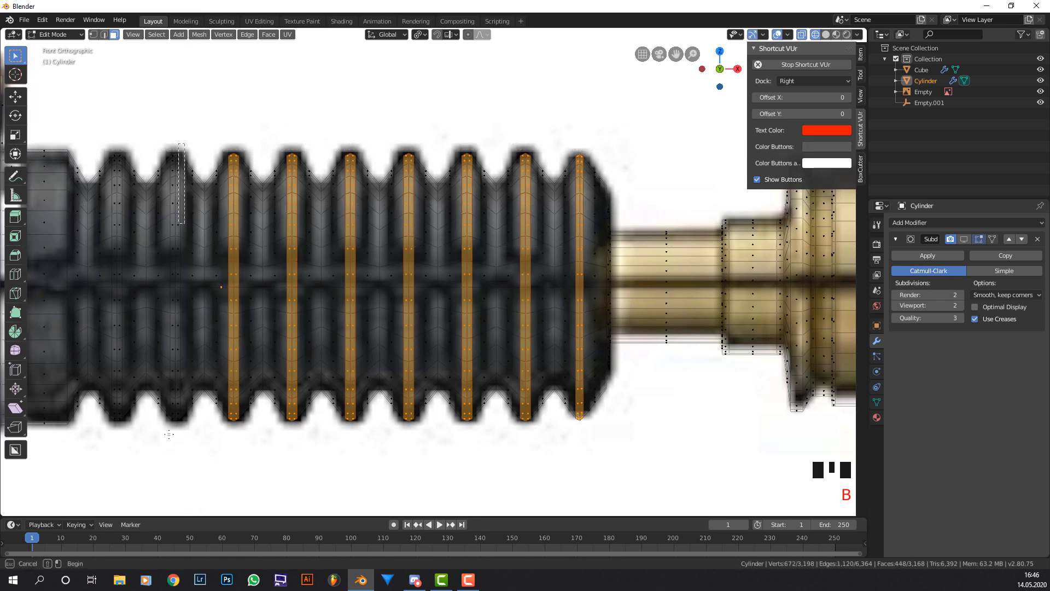
left_click_drag(185, 144, 166, 424)
key("b")
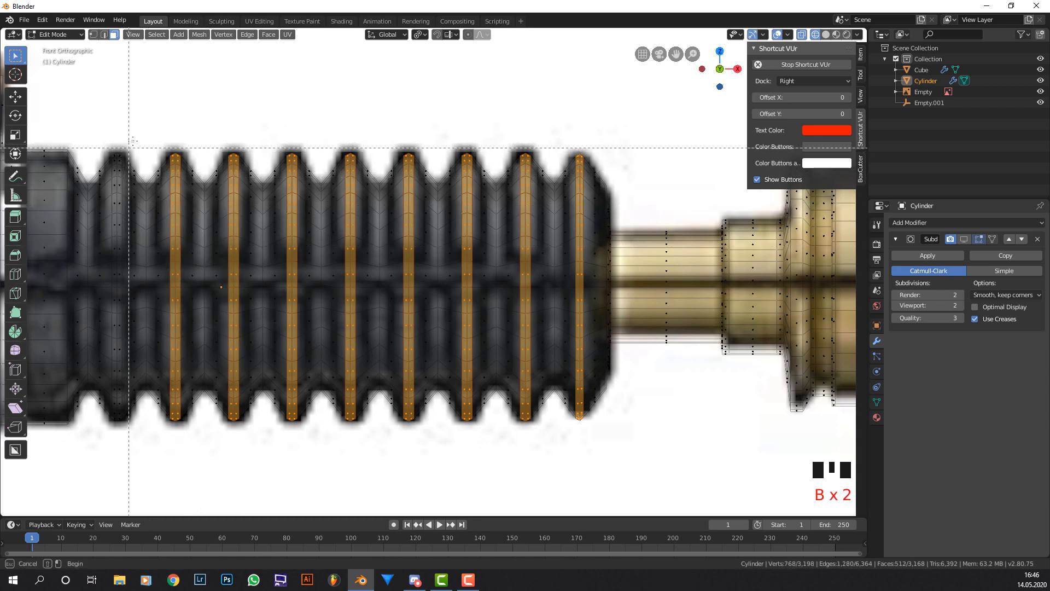
left_click_drag(132, 140, 105, 432)
Re-enable the subdivision viewport display and scale the rib crests up by 1.043 to match the reference outline.
middle_click_drag(139, 310, 212, 306, "shift")
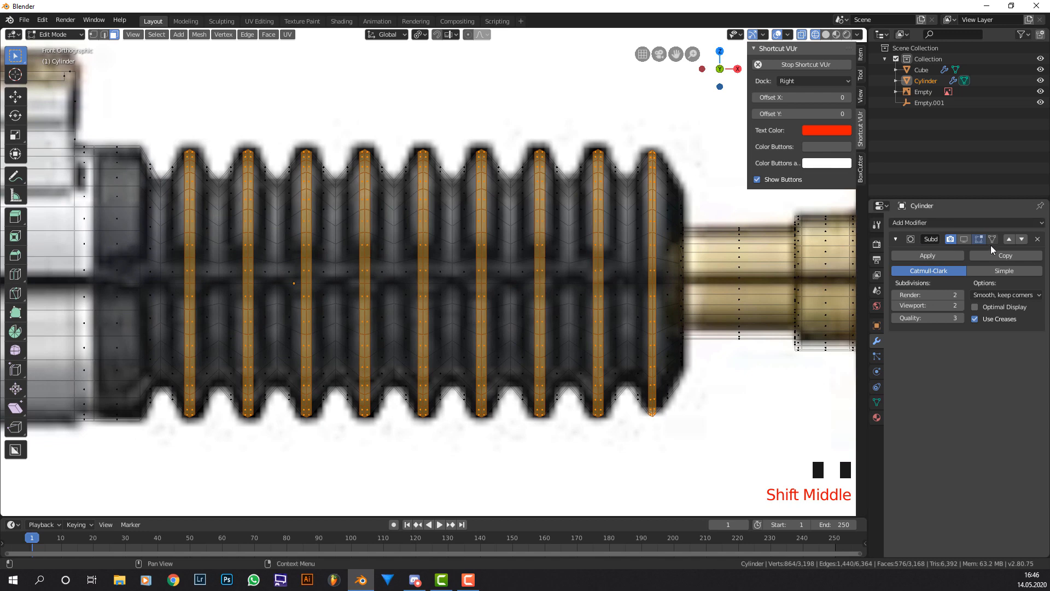
left_click(964, 239)
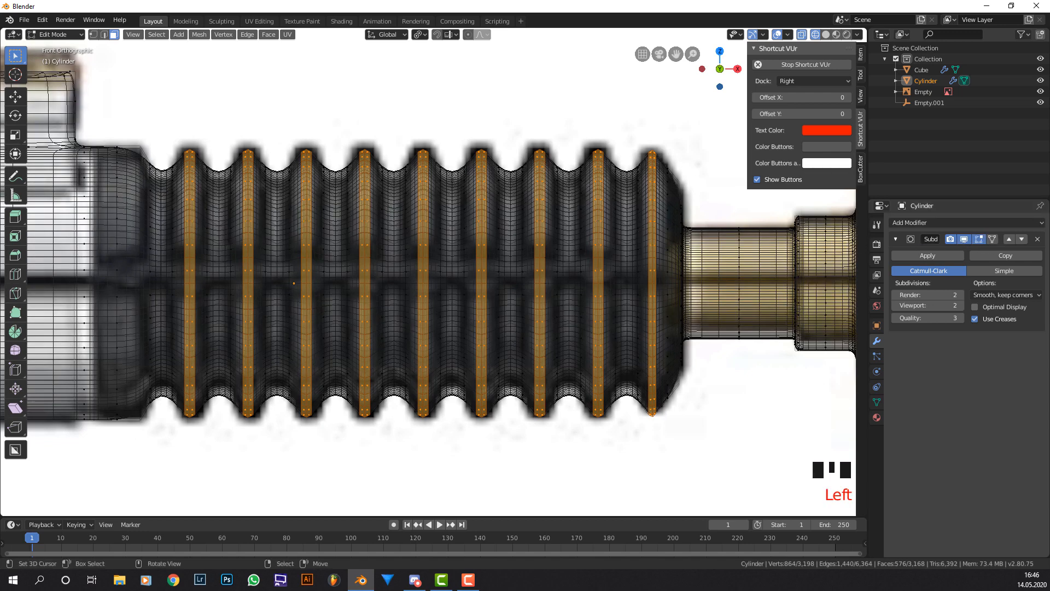
key("s")
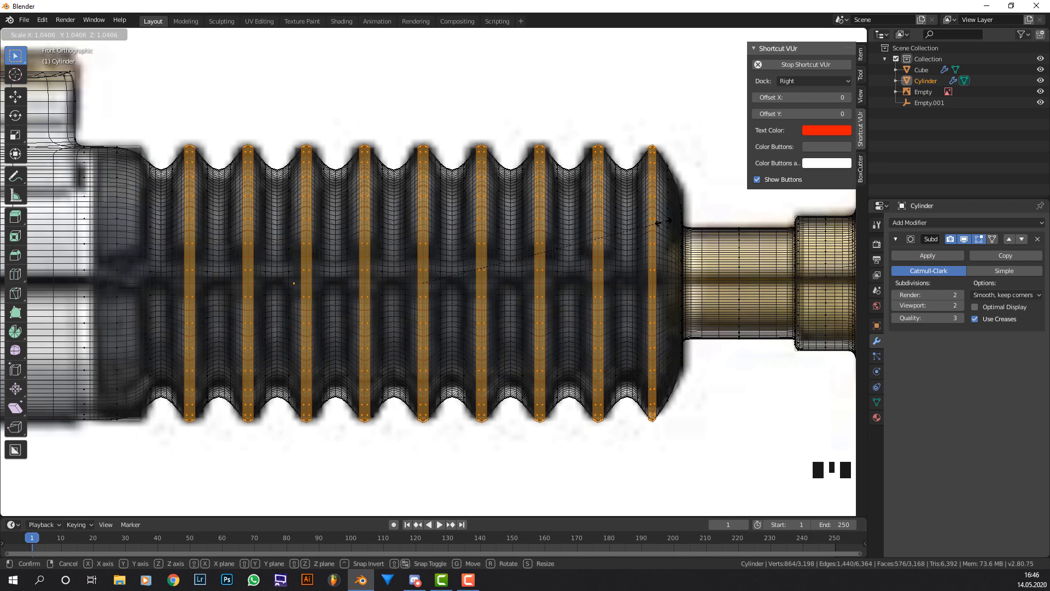
left_click(665, 221)
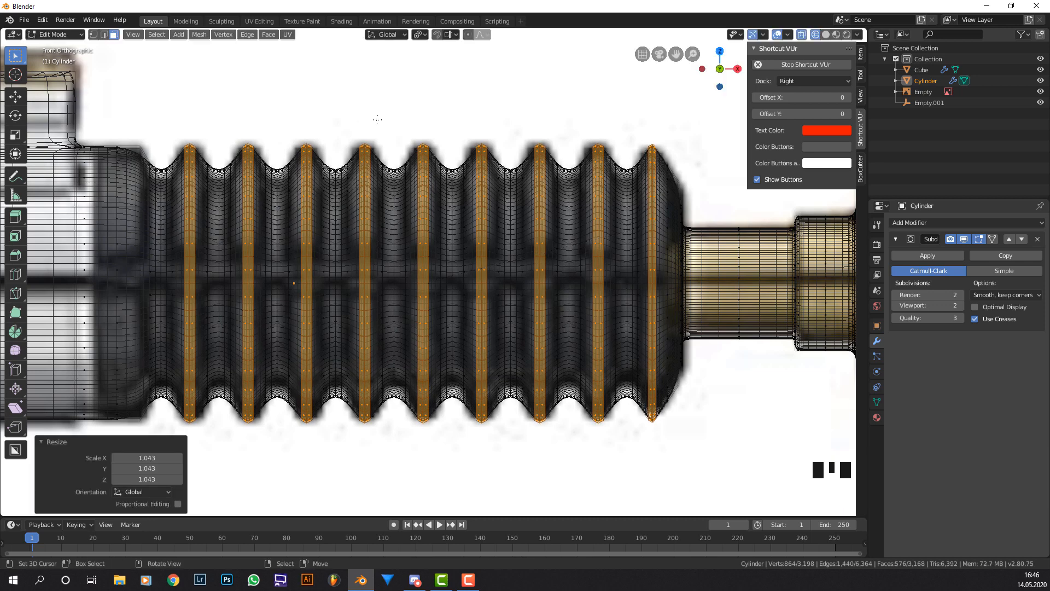
Hide the subdivision preview and select the edge loops at the bottoms of all nine grooves in the ribbed grip.
left_click(964, 239)
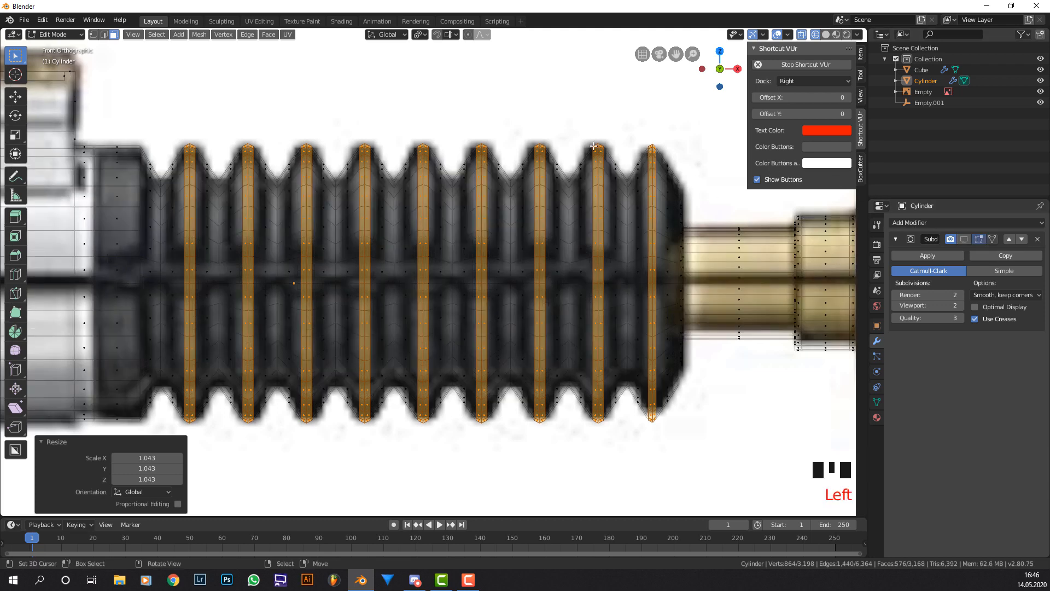
left_click(103, 34)
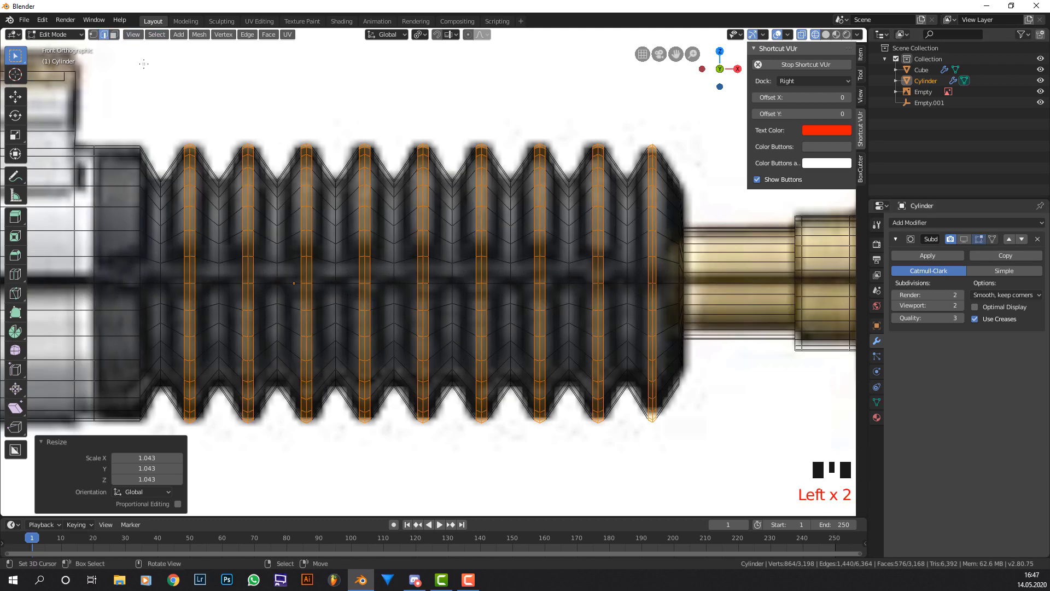
right_click(628, 228, "alt")
right_click(569, 231, "alt+shift")
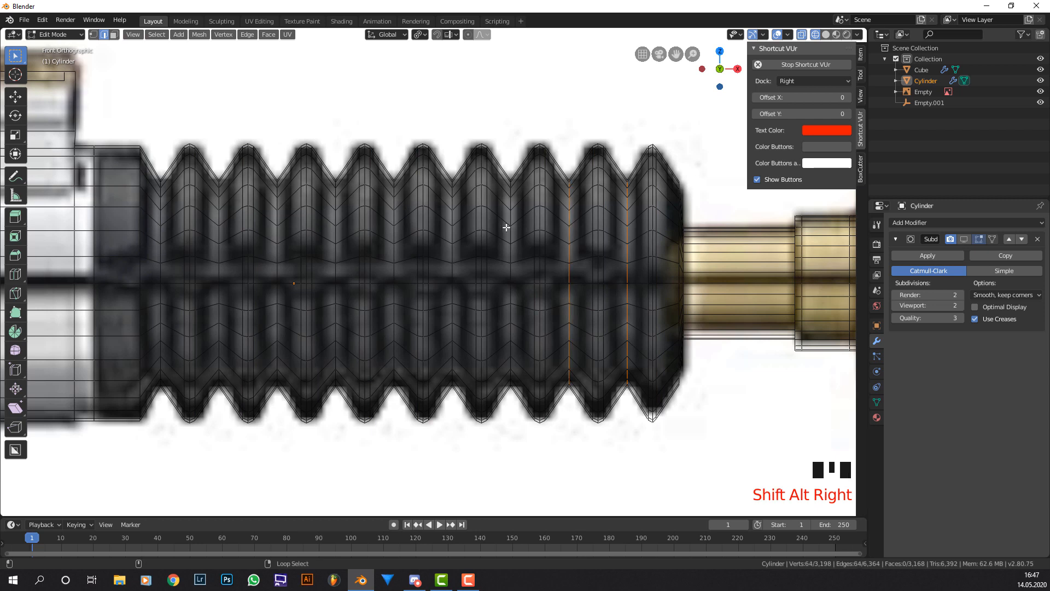
right_click(510, 230, "alt+shift")
right_click(453, 229, "alt+shift")
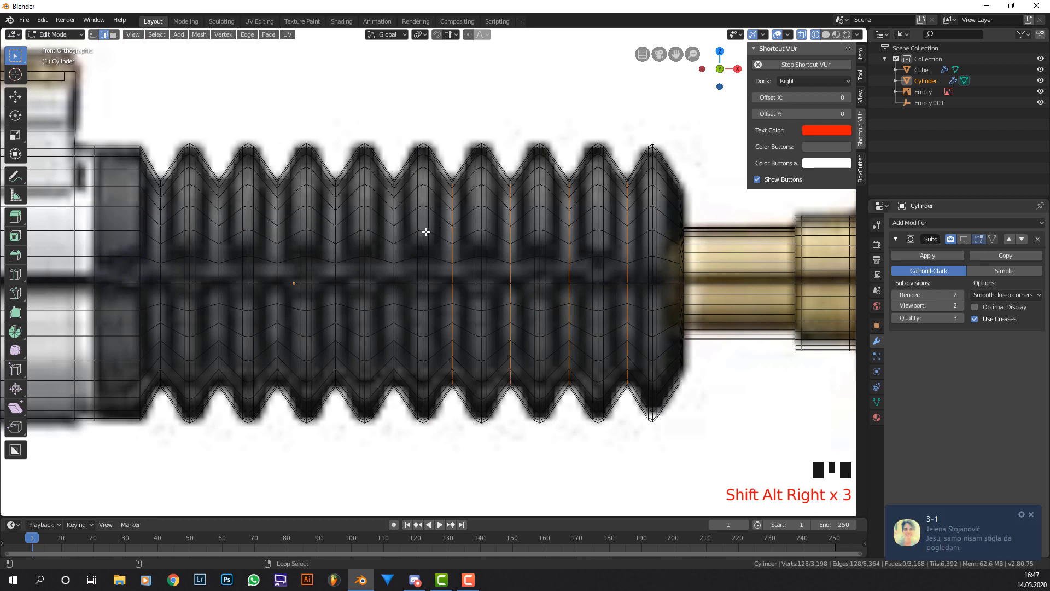
right_click(392, 229, "alt+shift")
right_click(335, 229, "alt+shift")
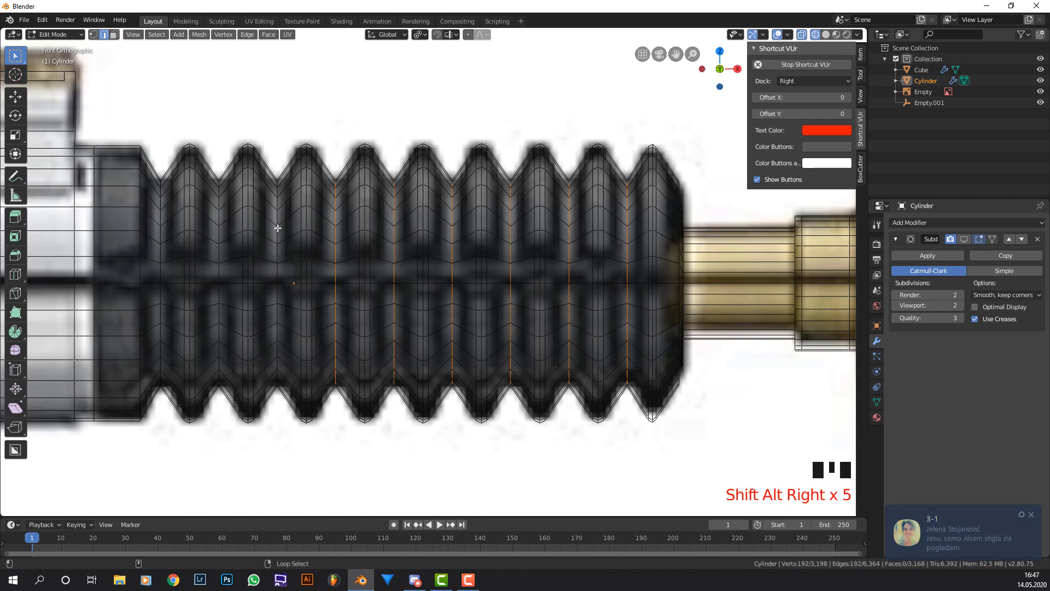
right_click(277, 229, "alt+shift")
right_click(220, 234, "alt+shift")
right_click(162, 231, "alt+shift")
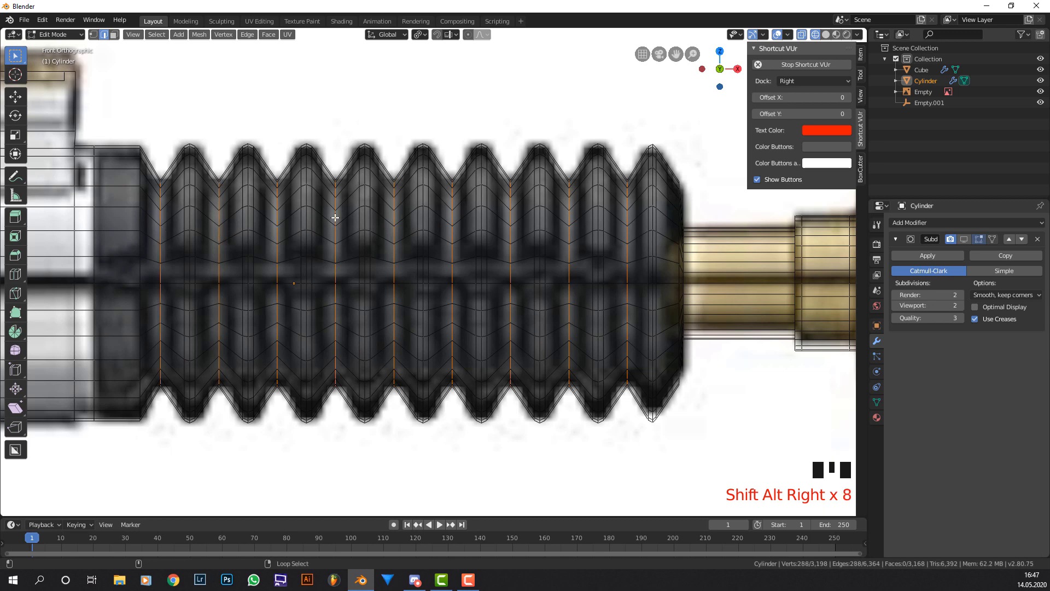
Show the subdivision preview again and scale the groove loops down by 0.839 to match the reference outline.
left_click(965, 239)
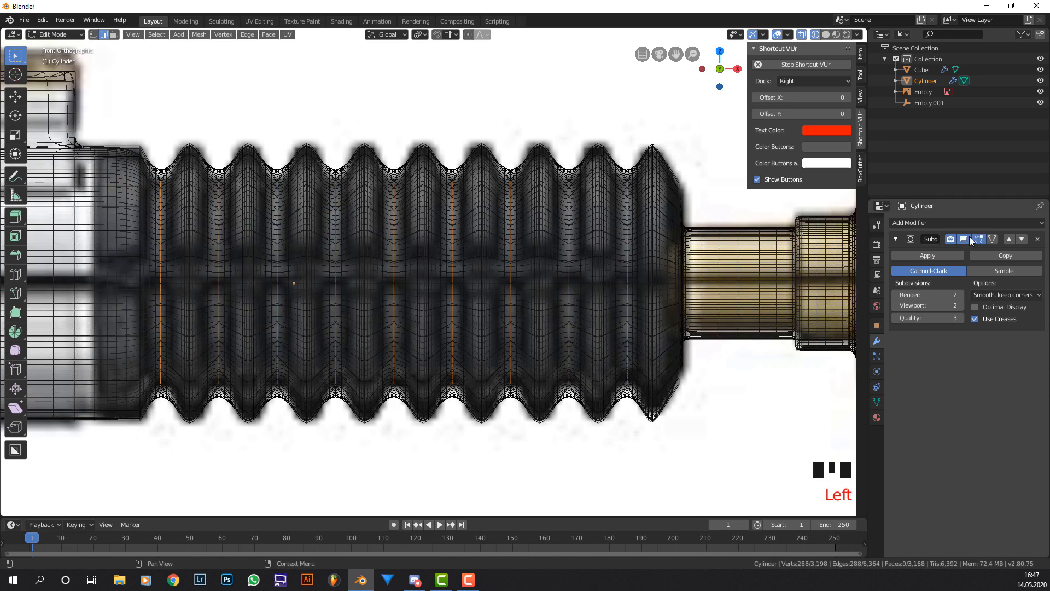
key("s")
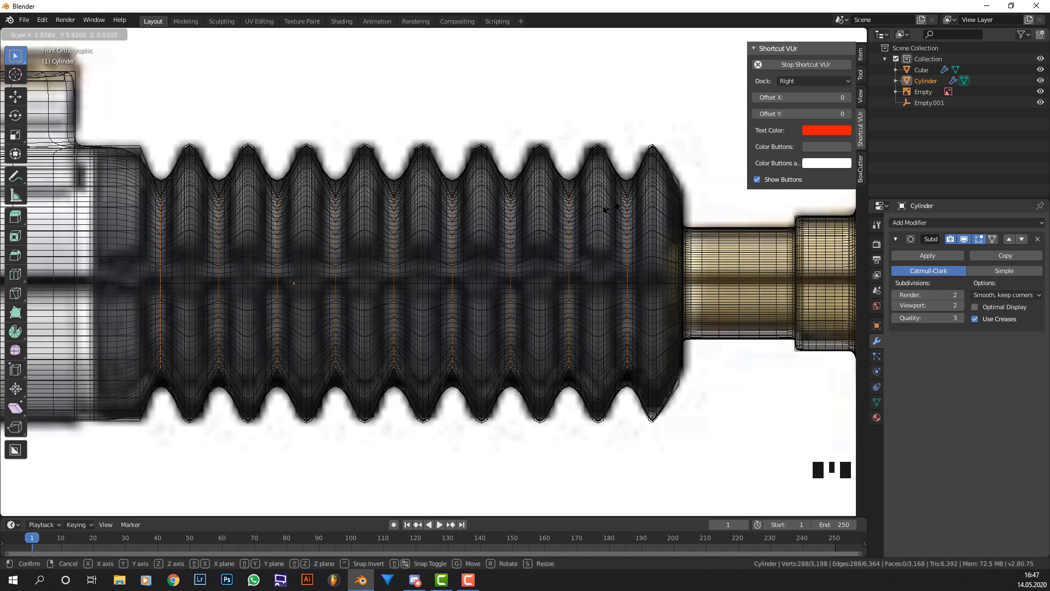
left_click(610, 208)
Add a supporting edge loop to the plain collar beside the ribbed grip, slid toward the ribs with factor -0.850.
scroll(570, 184, "down", 2)
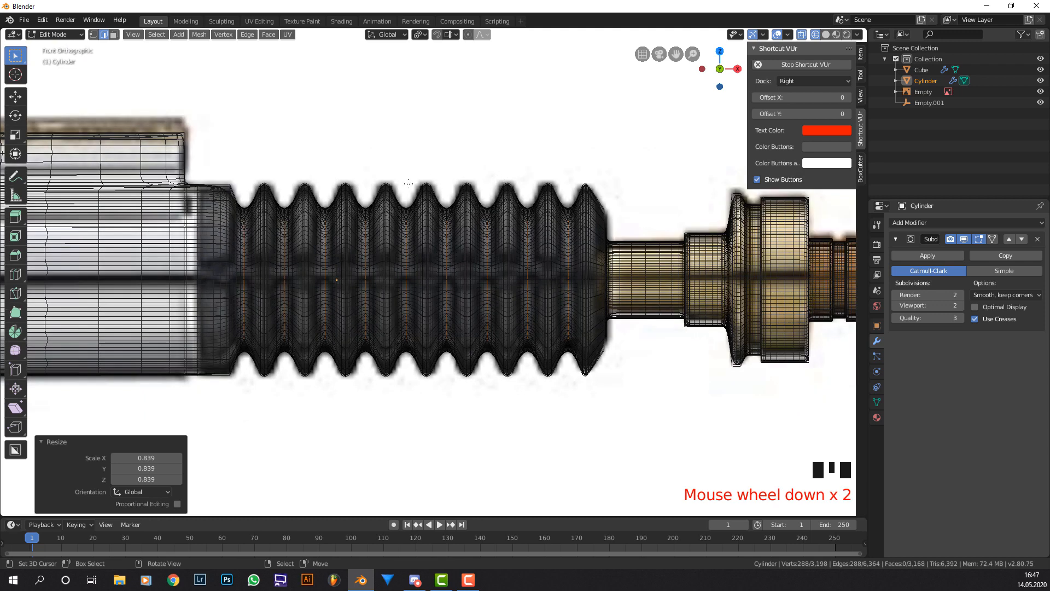
middle_click_drag(259, 180, 368, 181, "shift")
scroll(337, 167, "up", 4)
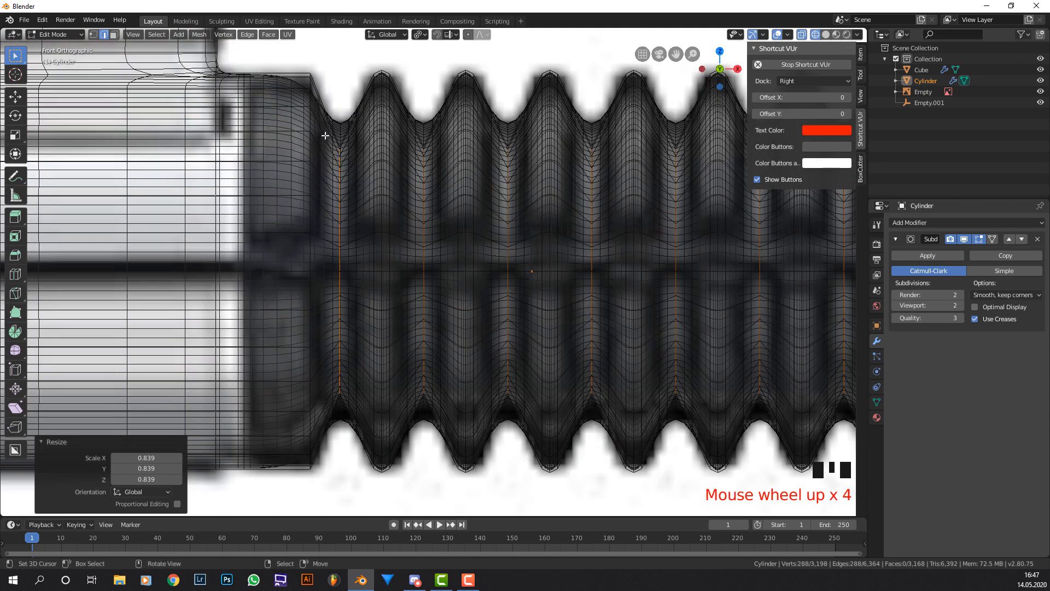
middle_click_drag(325, 135, 328, 166, "shift")
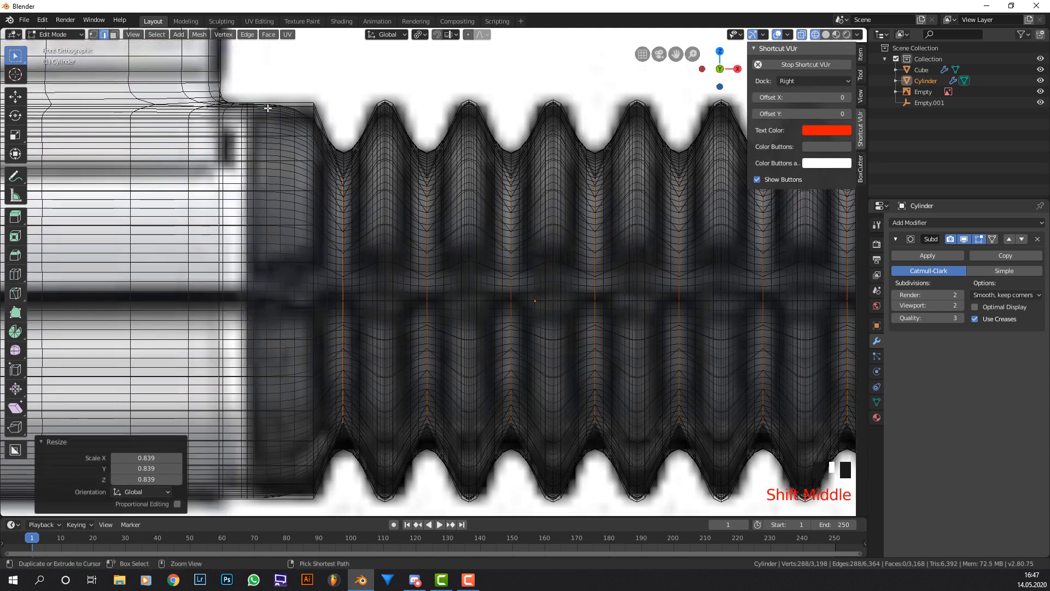
key("ctrl+r")
left_click(271, 109)
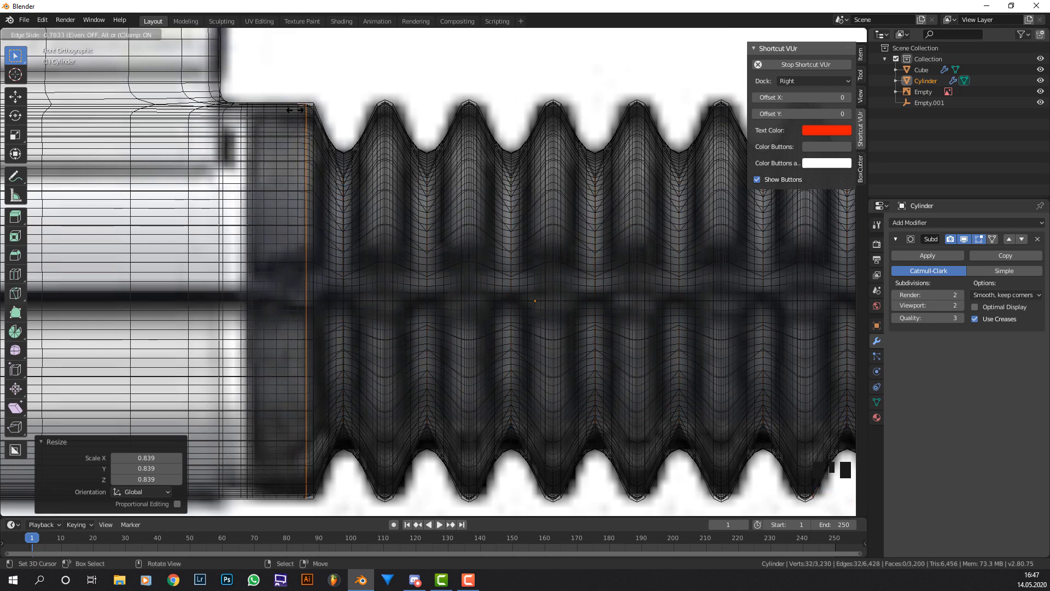
left_click(301, 110)
Add a supporting edge loop around the end section with the raised blocks, slid toward the flat cap with factor -0.976.
scroll(302, 109, "down", 4)
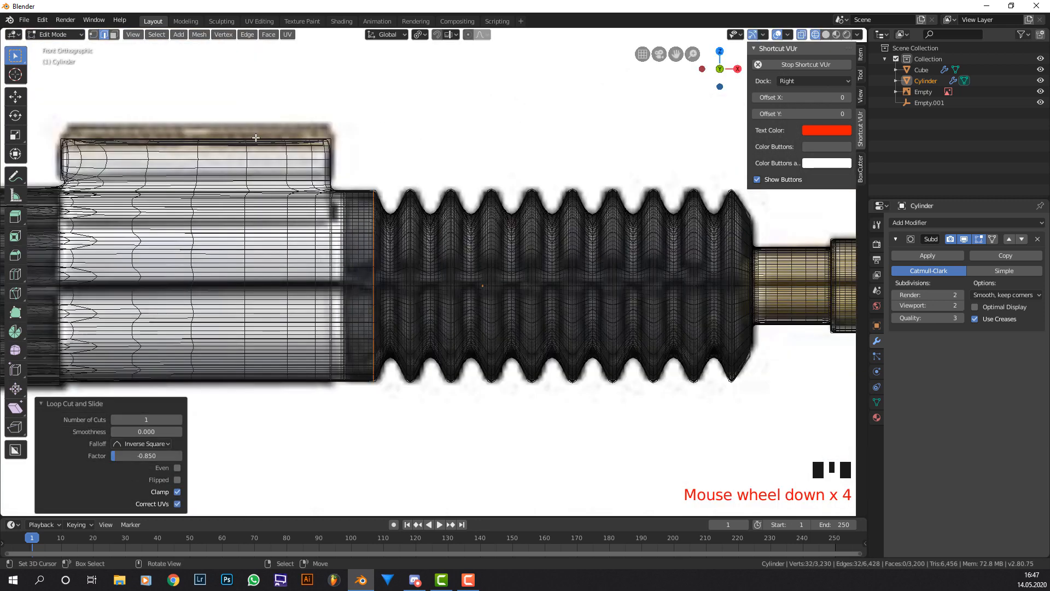
middle_click_drag(308, 158, 428, 200, "shift")
scroll(428, 200, "up", 3)
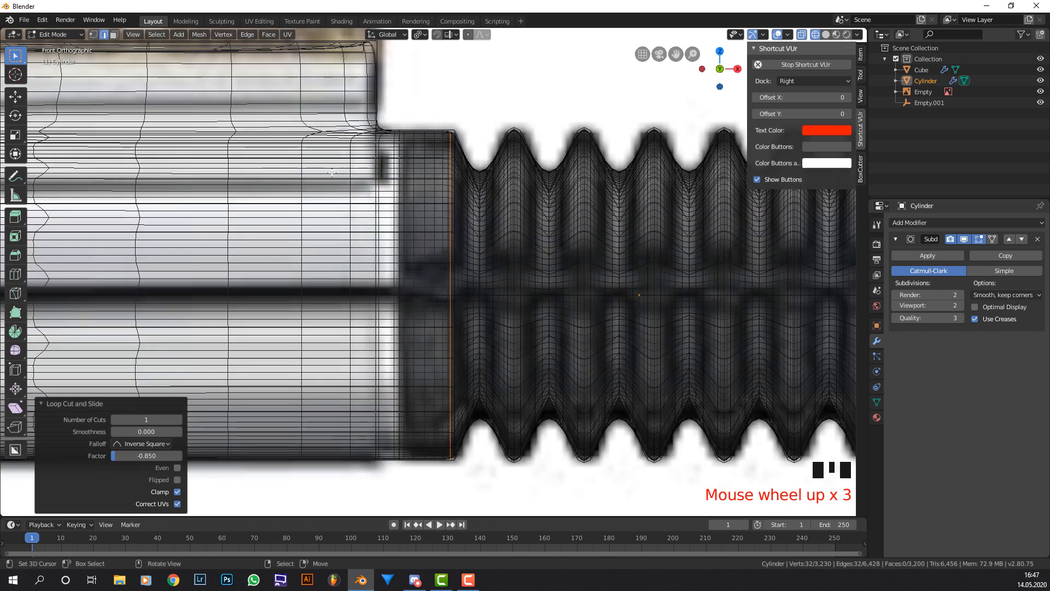
middle_click_drag(332, 173, 422, 126, "shift")
scroll(265, 159, "down", 3)
middle_click_drag(247, 164, 421, 159, "shift")
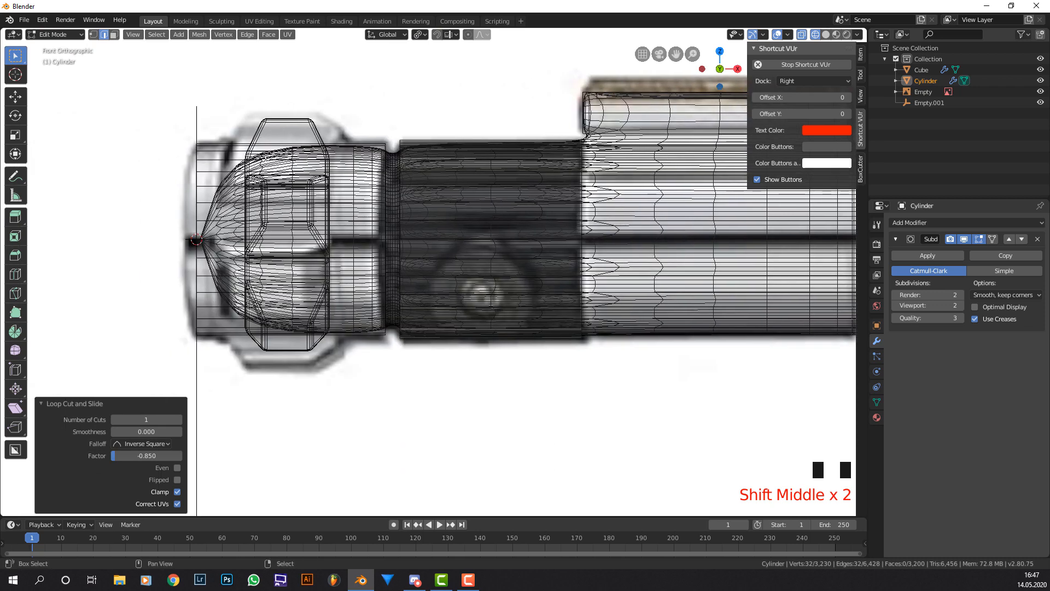
middle_click_drag(190, 155, 294, 168, "shift")
scroll(243, 163, "up", 2)
key("ctrl+r")
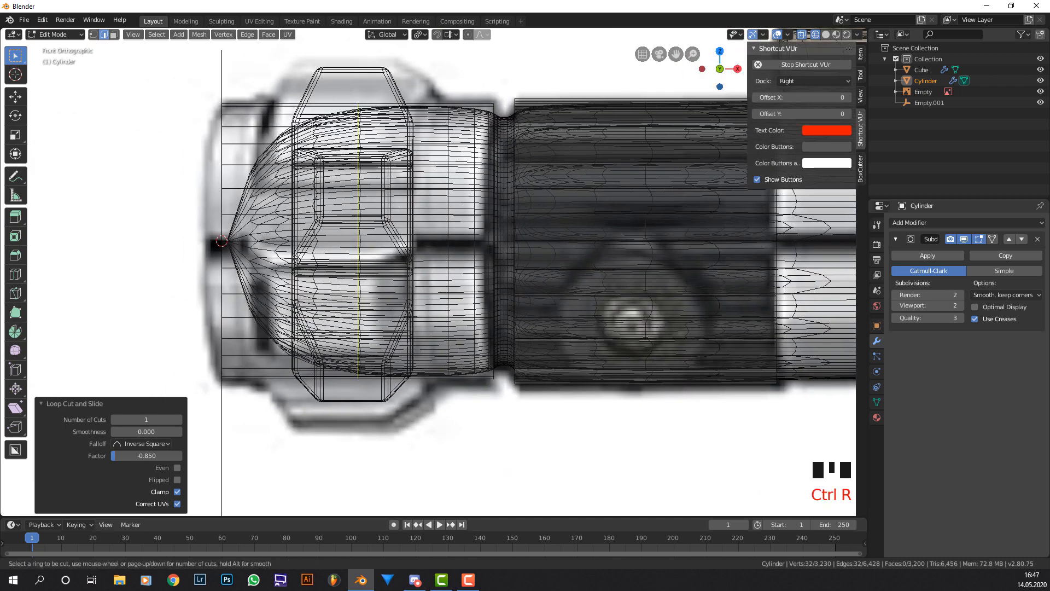
left_click(359, 123)
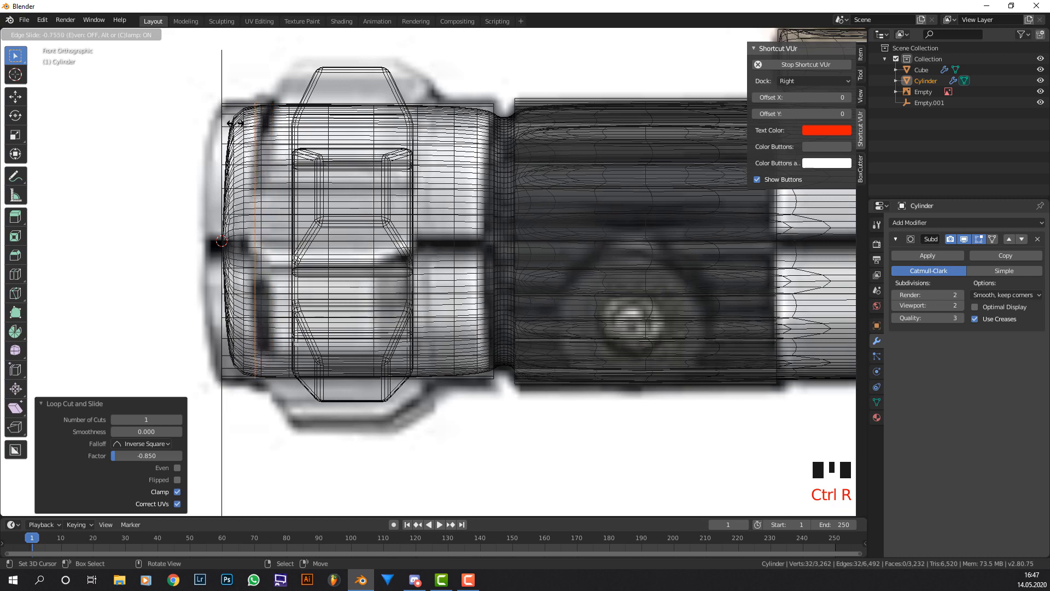
left_click(214, 123)
Inset the flat cap face slightly in solid shading, and inspect the smoothed end section in Object Mode.
middle_click_drag(214, 131, 851, 83)
left_click(826, 34)
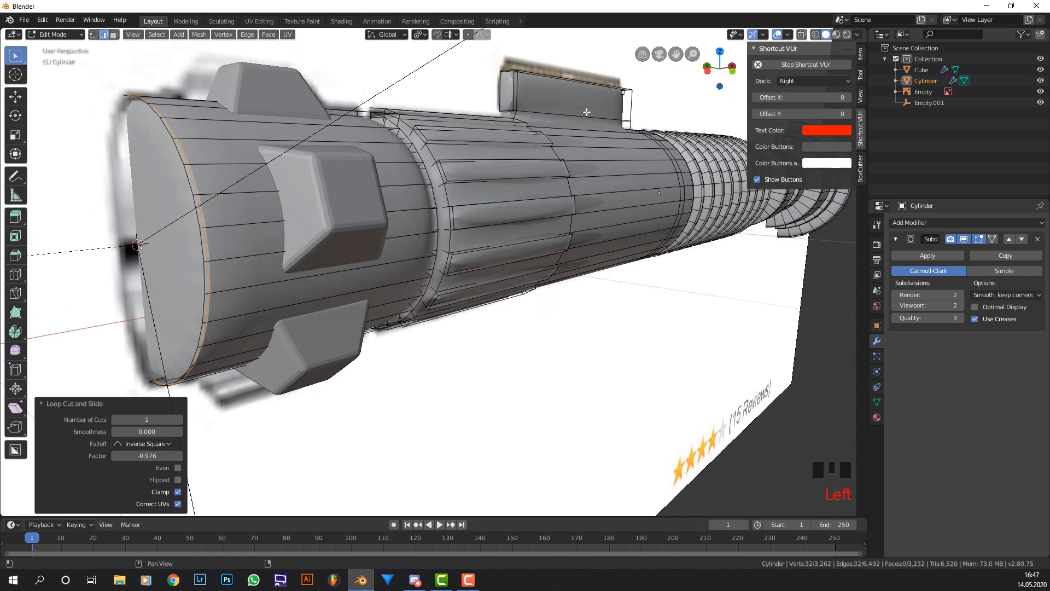
left_click(114, 34)
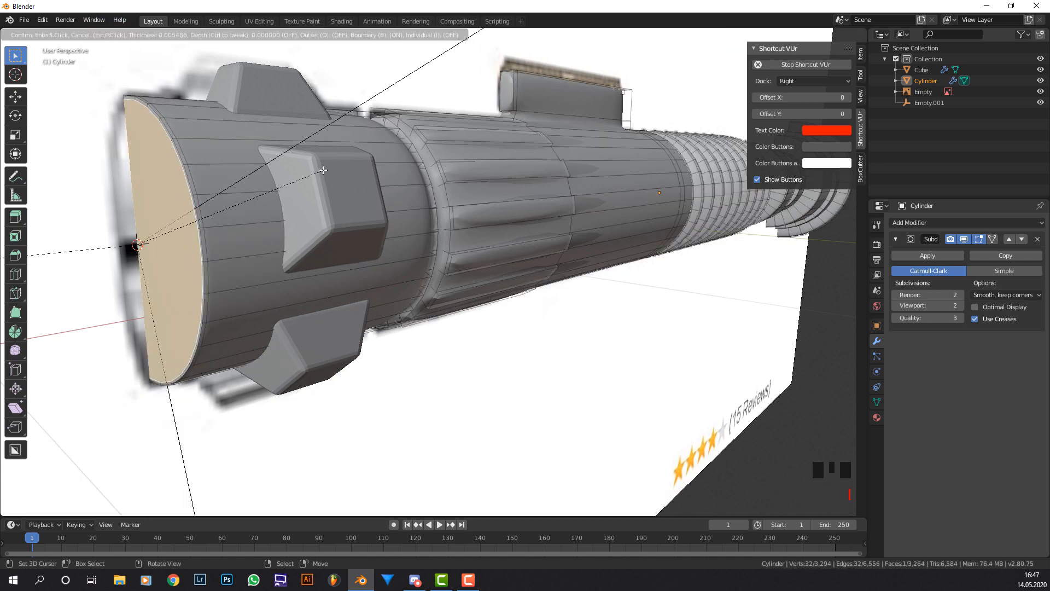
key("Tab")
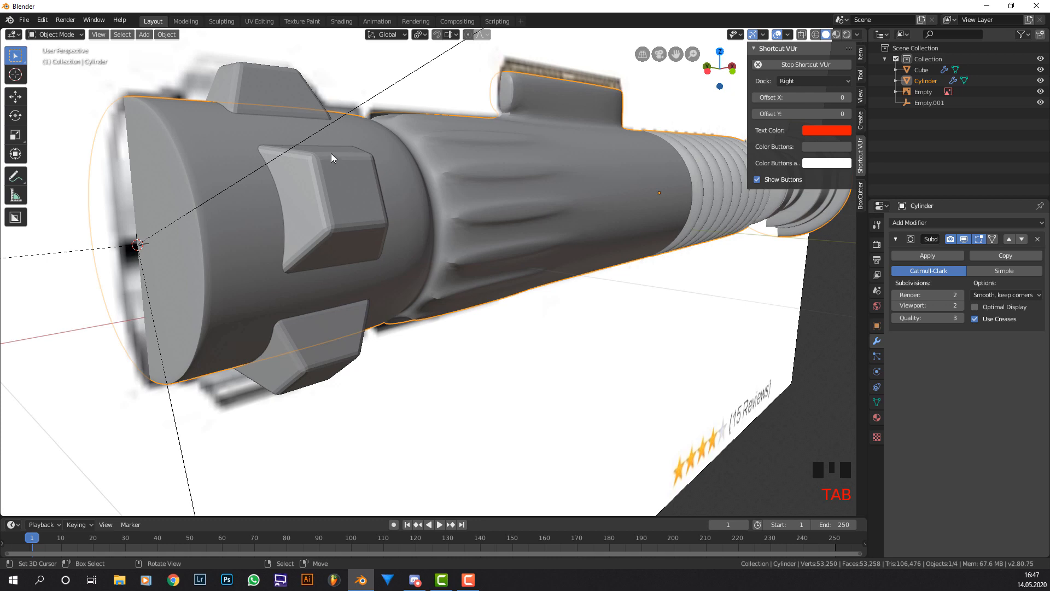
right_click(421, 150)
key("Escape")
middle_click_drag(429, 150, 405, 154)
middle_click_drag(490, 155, 392, 109, "shift")
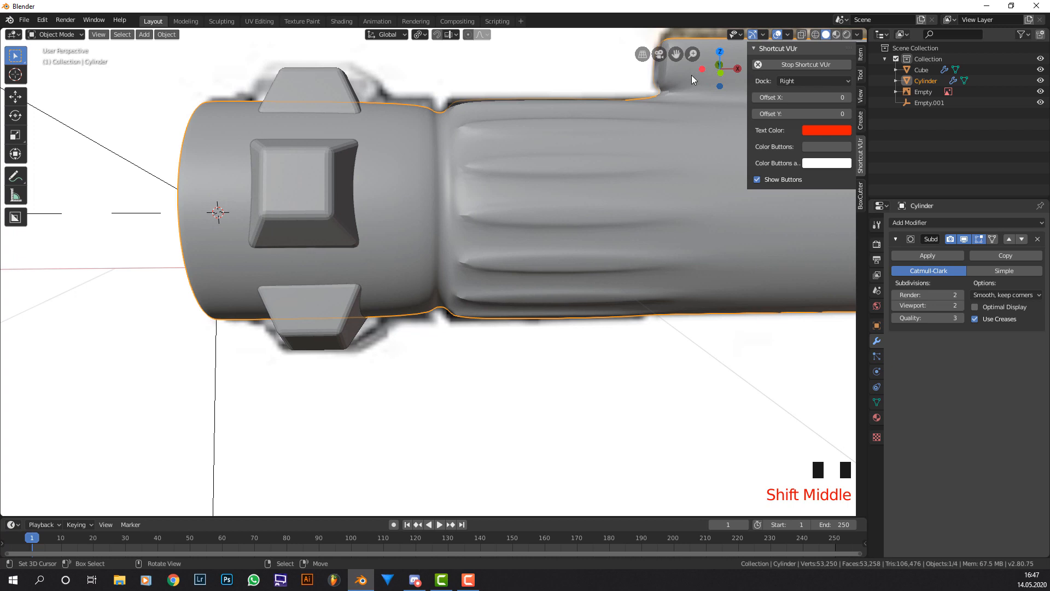
In front wireframe view, add an edge loop to the block-bearing end section, slid toward the narrow groove with factor 0.959.
key("KP_1")
left_click(816, 34)
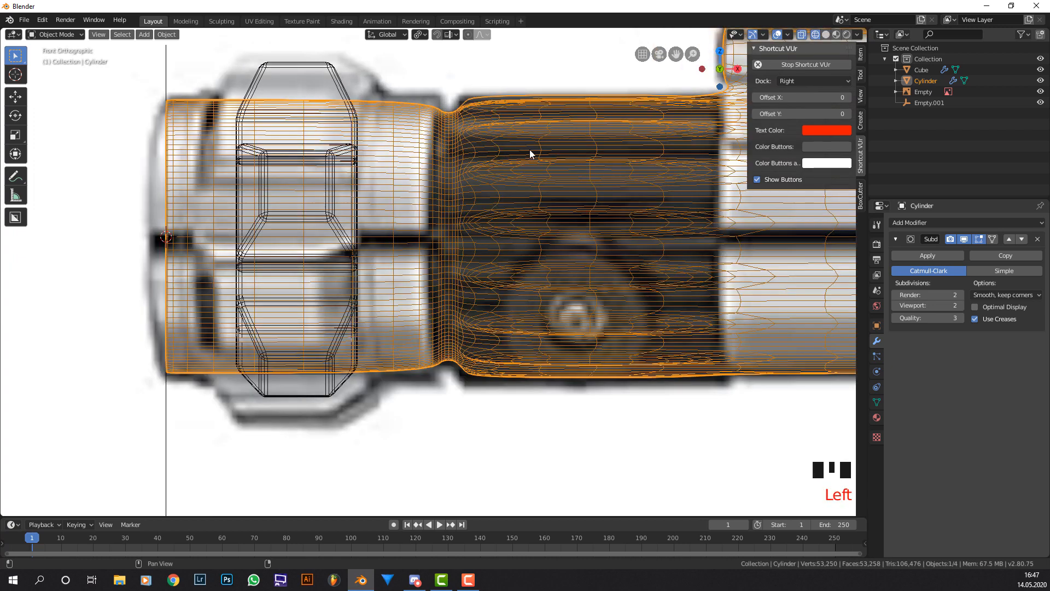
key("Tab")
key("ctrl+r")
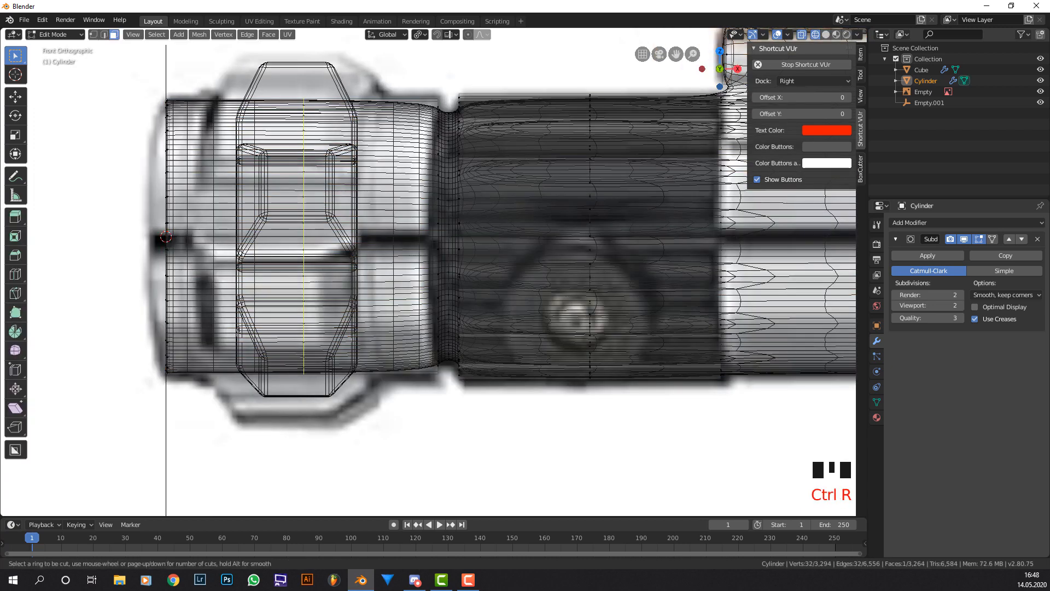
left_click(481, 113)
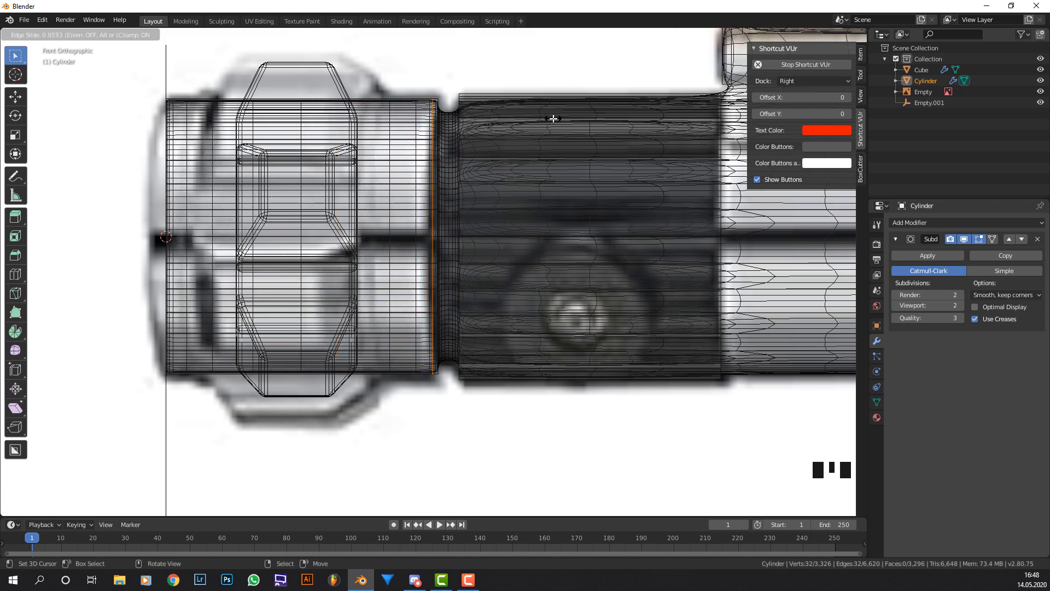
left_click(553, 118)
Add a centred edge loop in the narrow groove before the fluted section and bevel it to a width of 0.0127 m.
middle_click_drag(500, 122, 460, 145, "shift")
scroll(453, 110, "up", 2)
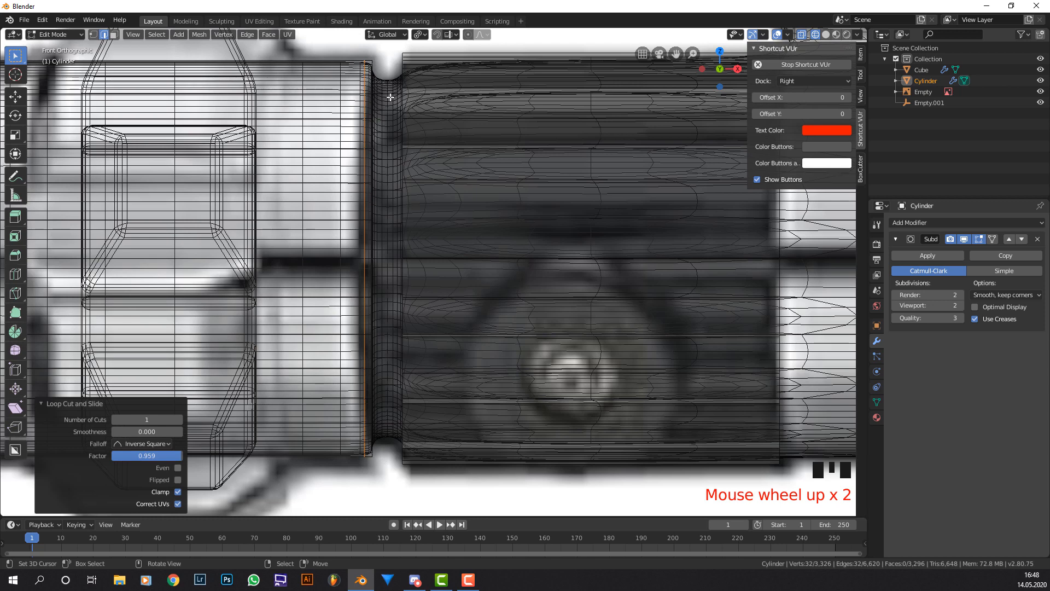
key("ctrl+r")
left_click(429, 104)
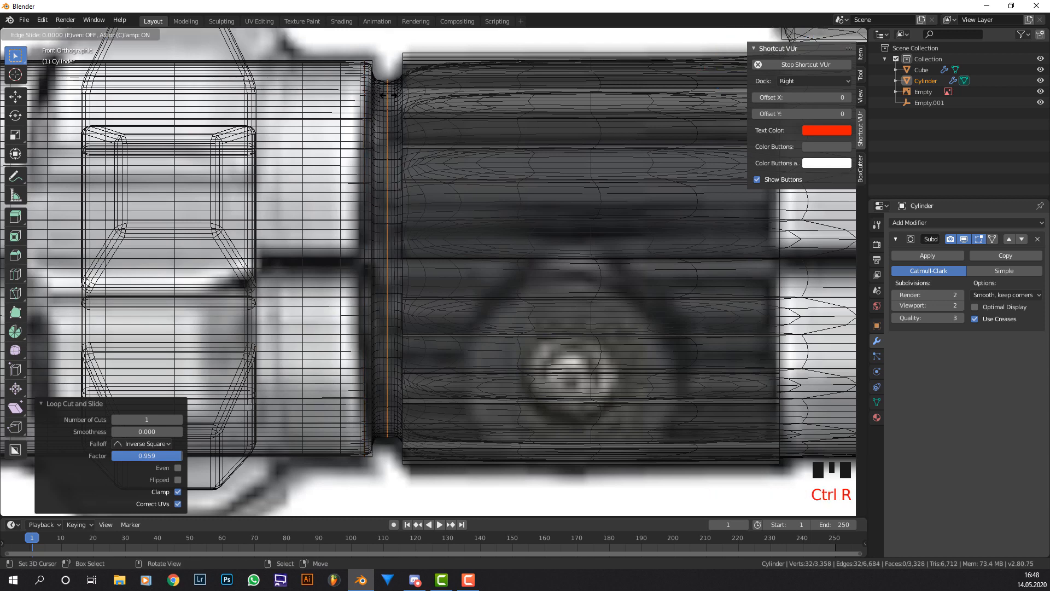
right_click(429, 103)
key("ctrl+b")
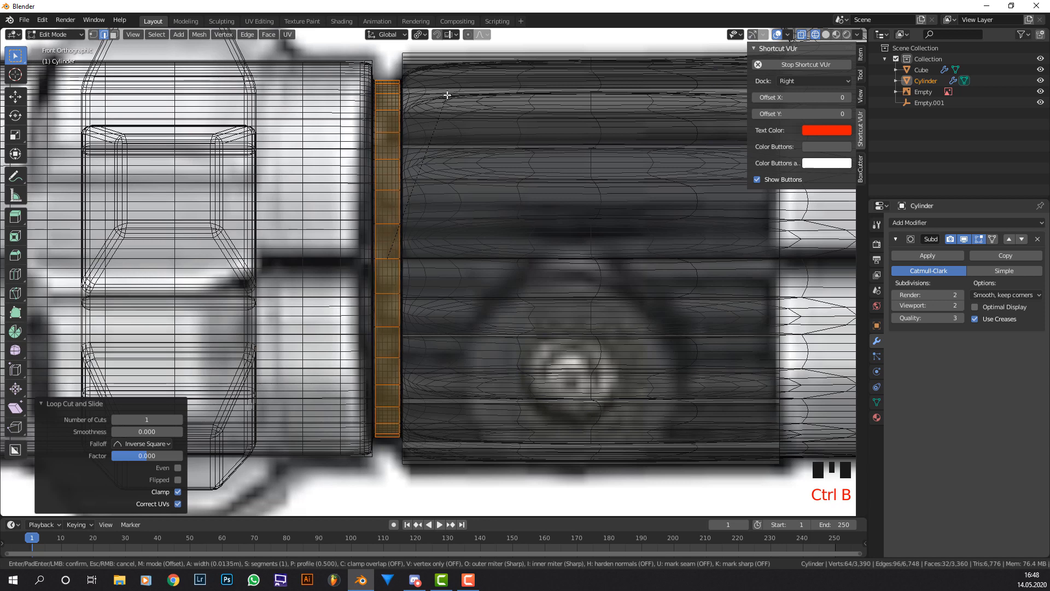
left_click(478, 103)
scroll(537, 103, "down", 1, "shift")
scroll(570, 104, "down", 2)
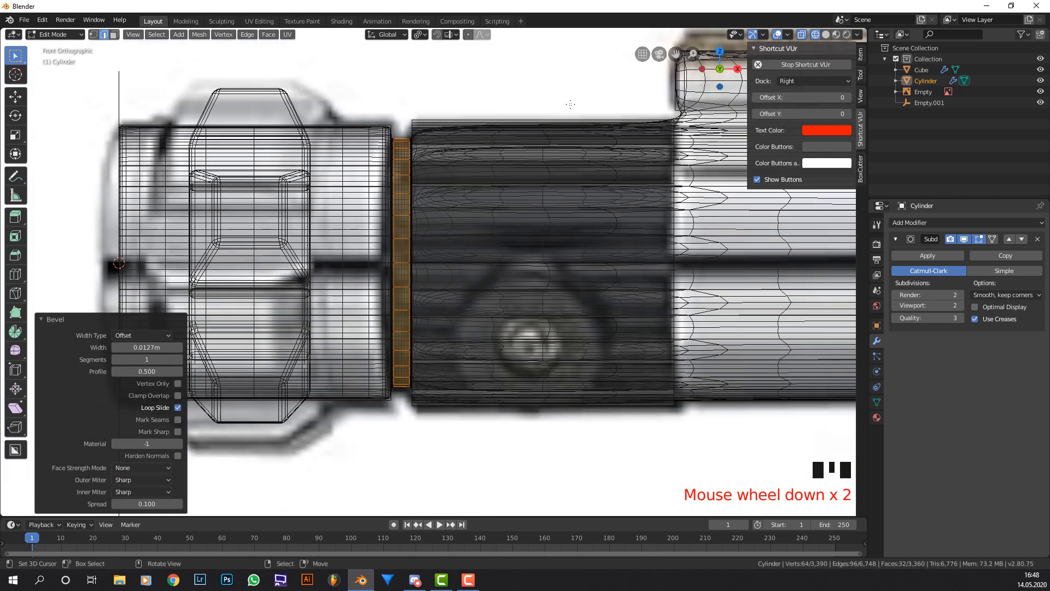
In solid shading, add an edge loop to the fluted section, slid to its end beside the narrow groove with factor -0.976.
left_click(828, 33)
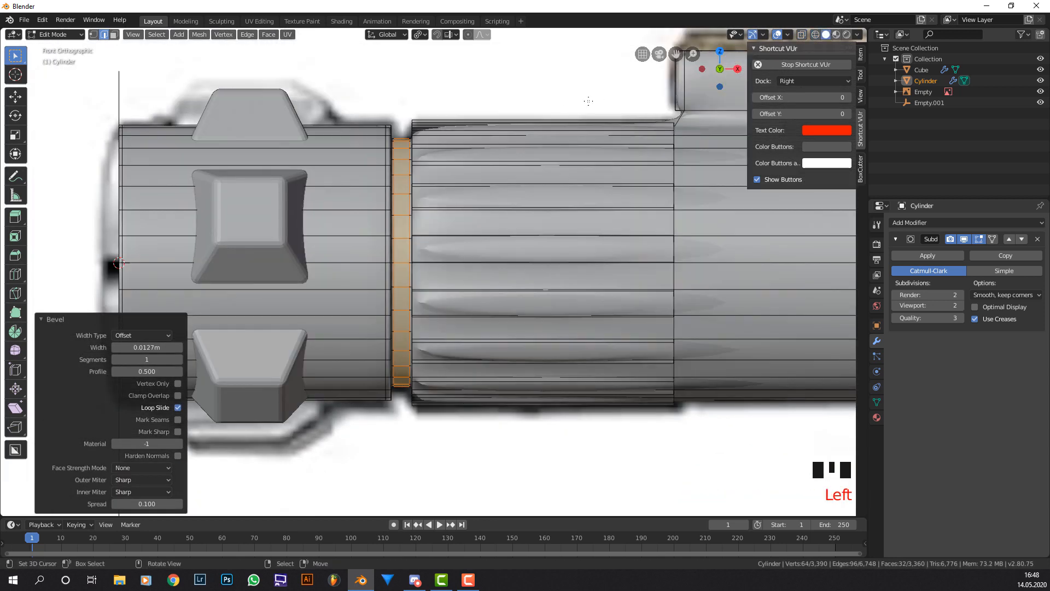
scroll(590, 100, "down", 1)
middle_click_drag(590, 101, 445, 154)
middle_click_drag(576, 125, 454, 159, "shift")
scroll(409, 159, "up", 1)
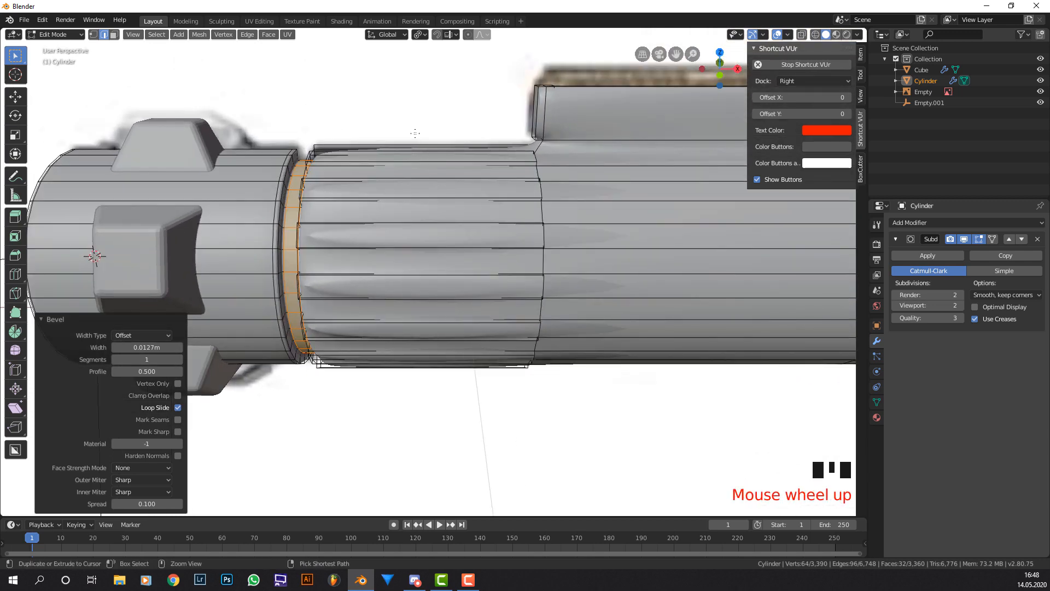
key("ctrl+r")
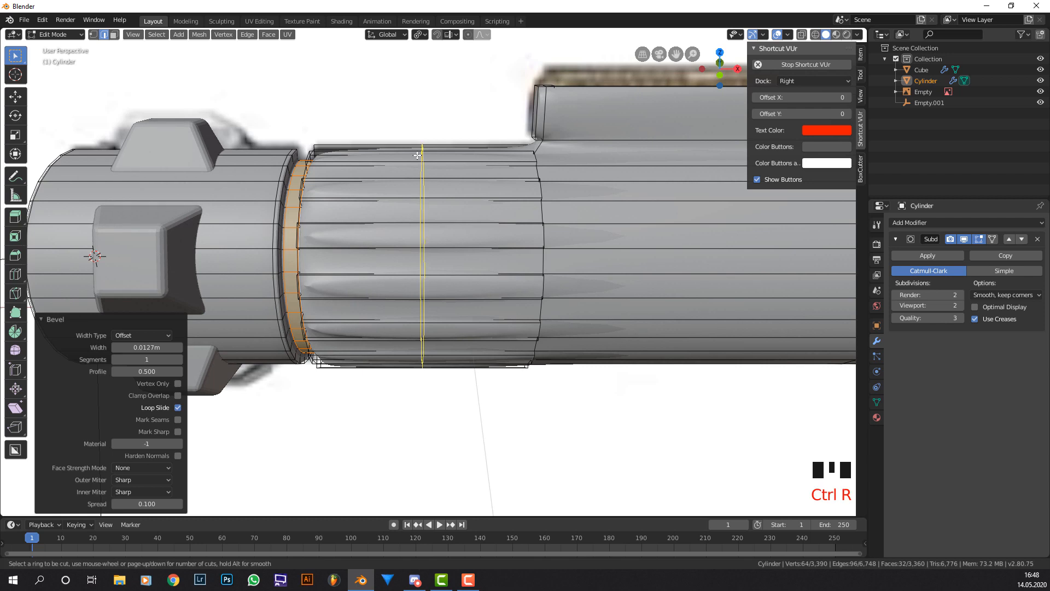
left_click(417, 156)
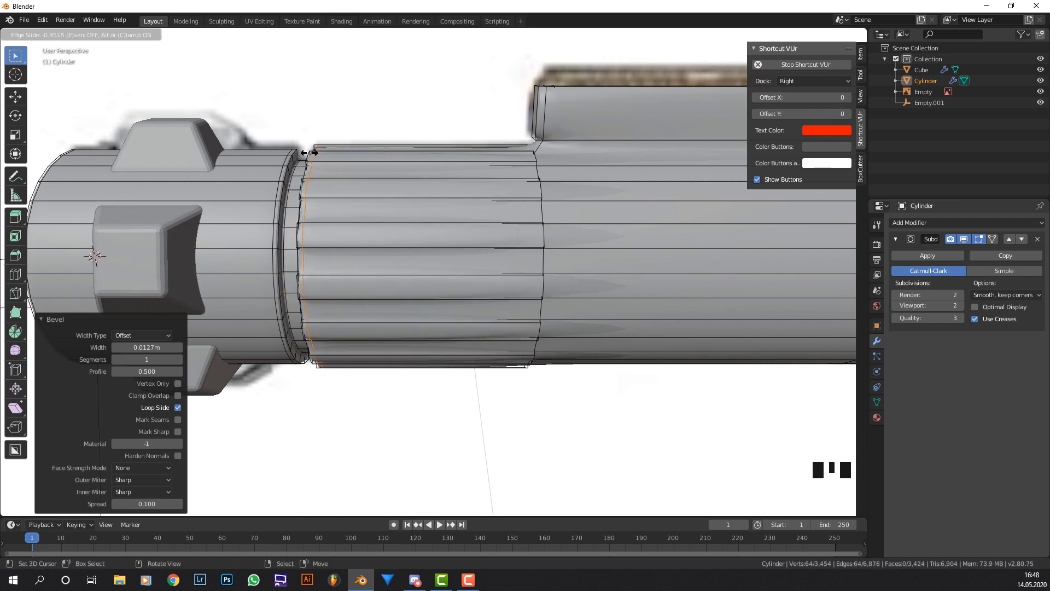
left_click(307, 153)
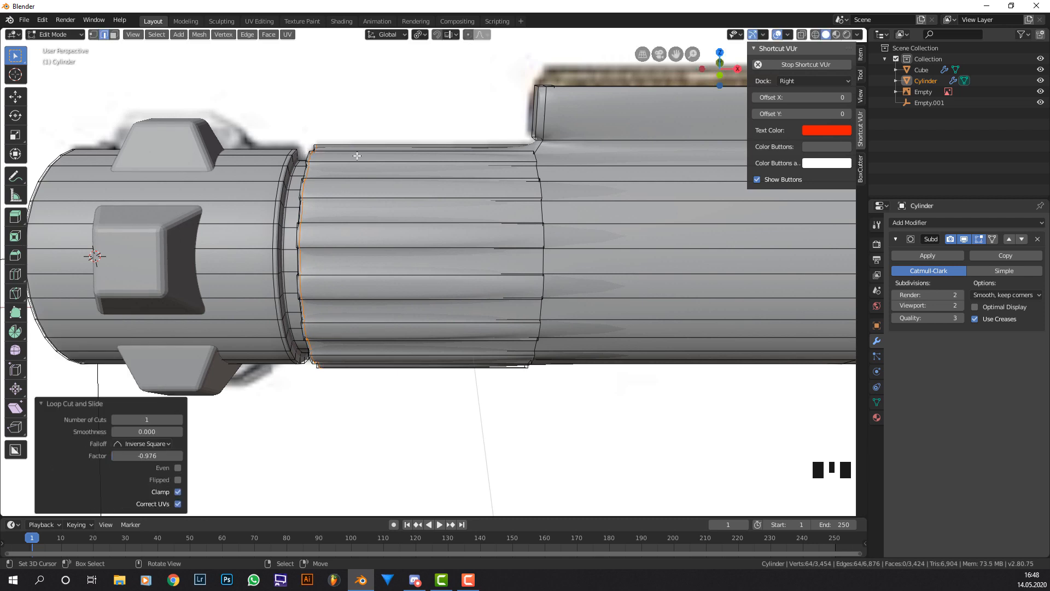
Add another edge loop at the fluted section's opposite end, beside the smooth body, with slide factor -0.981.
key("ctrl+r")
left_click(454, 166)
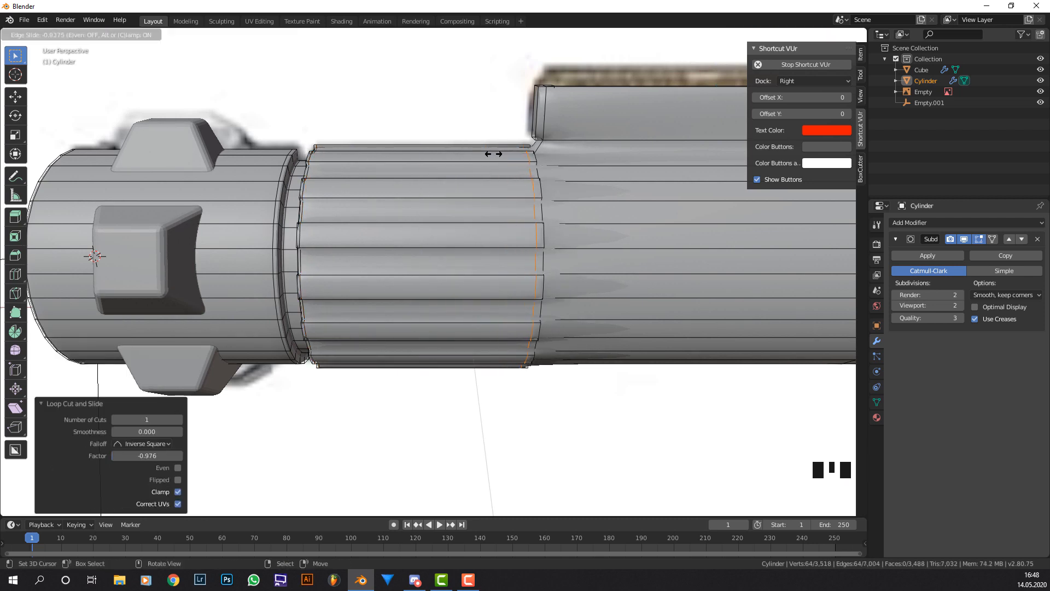
left_click(489, 150)
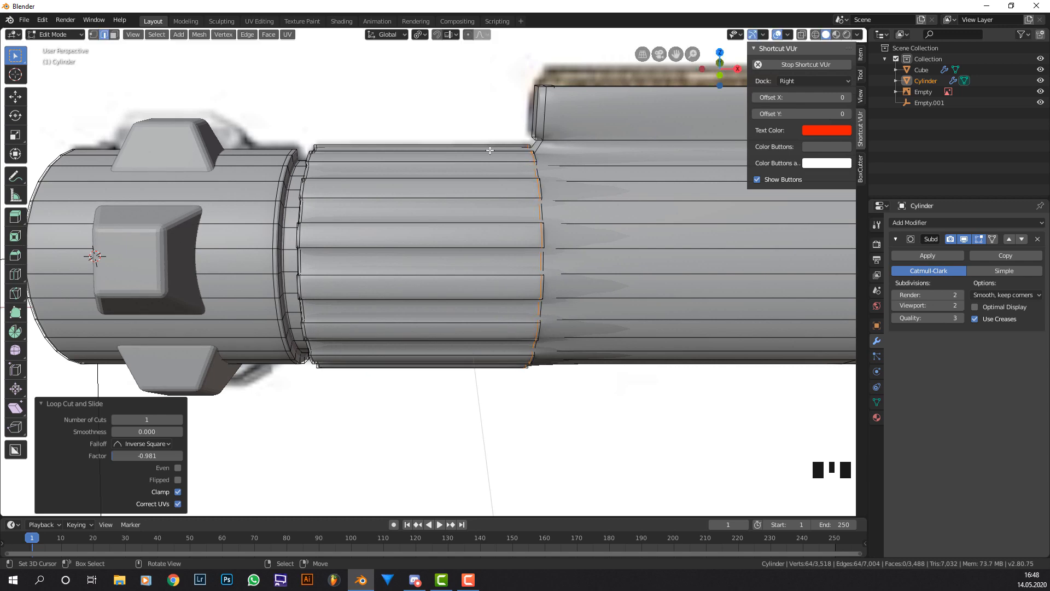
Edge-slide the selected loop at the fluted section's end beside the smooth body, using factor -0.131.
middle_click_drag(496, 161, 579, 178)
key("Tab")
key("Tab")
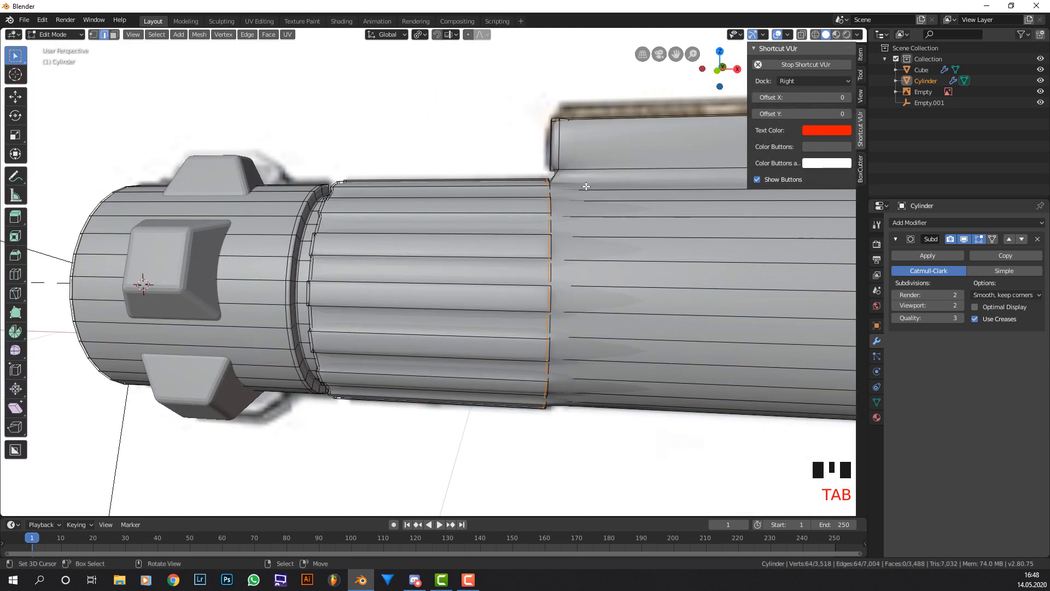
key("g")
key("g")
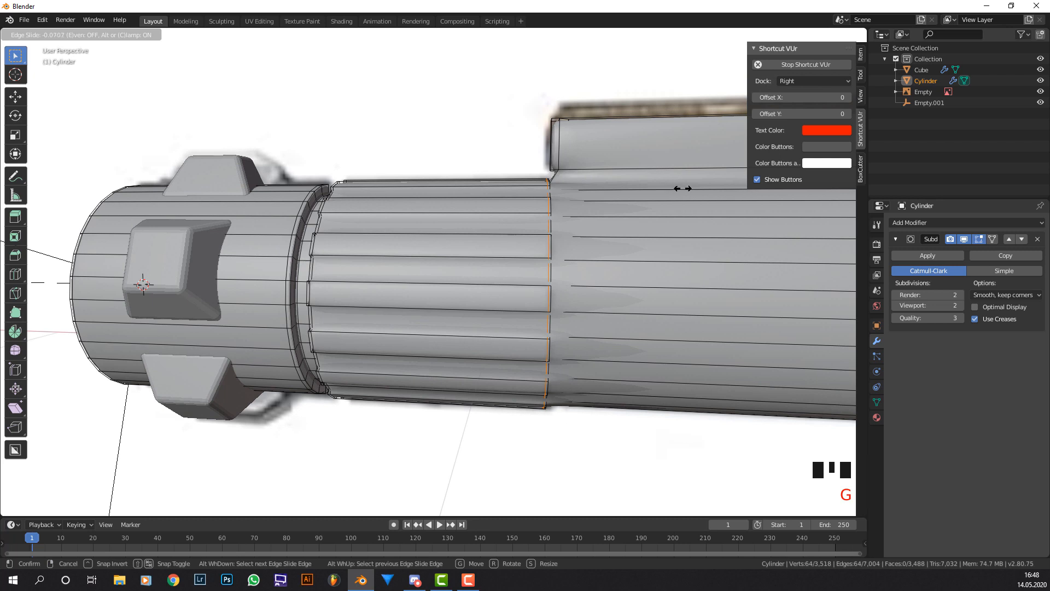
left_click(725, 191)
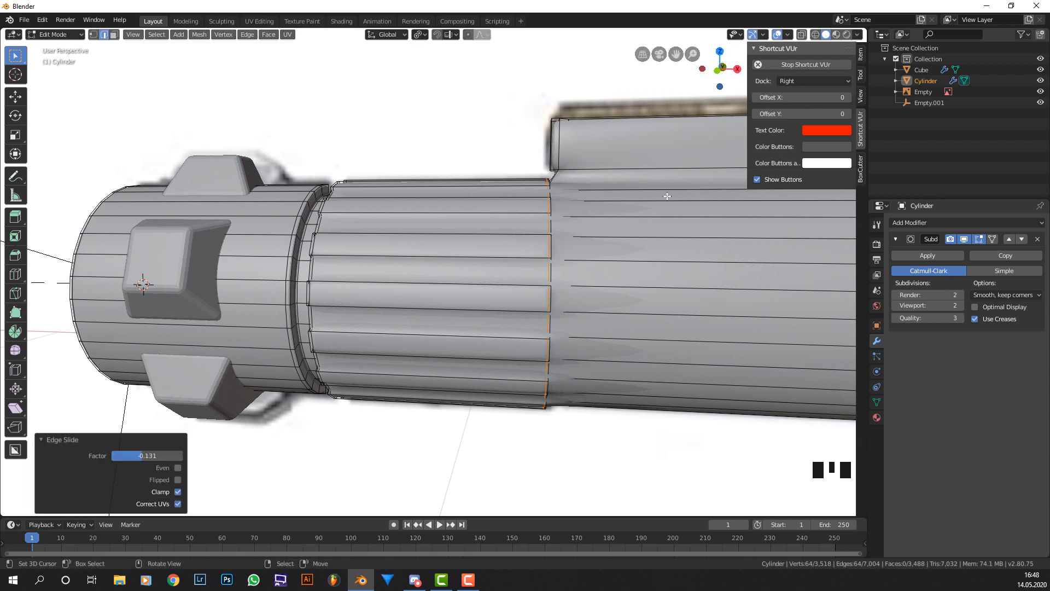
Add an edge loop to the smooth body, slid close to the fluted section, and check the subdivided shading in Object Mode.
key("ctrl+r")
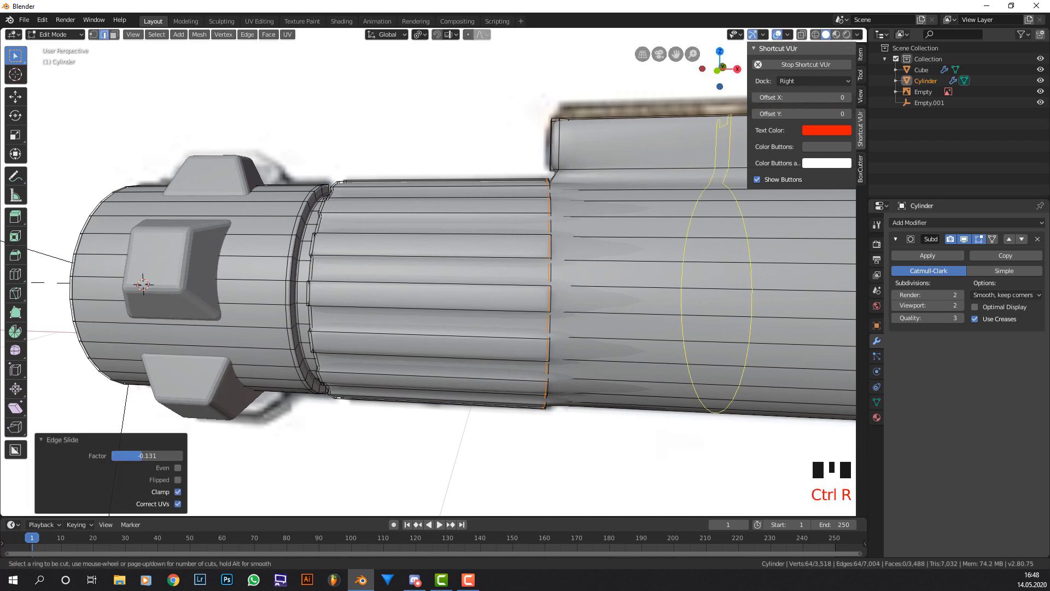
left_click(725, 191)
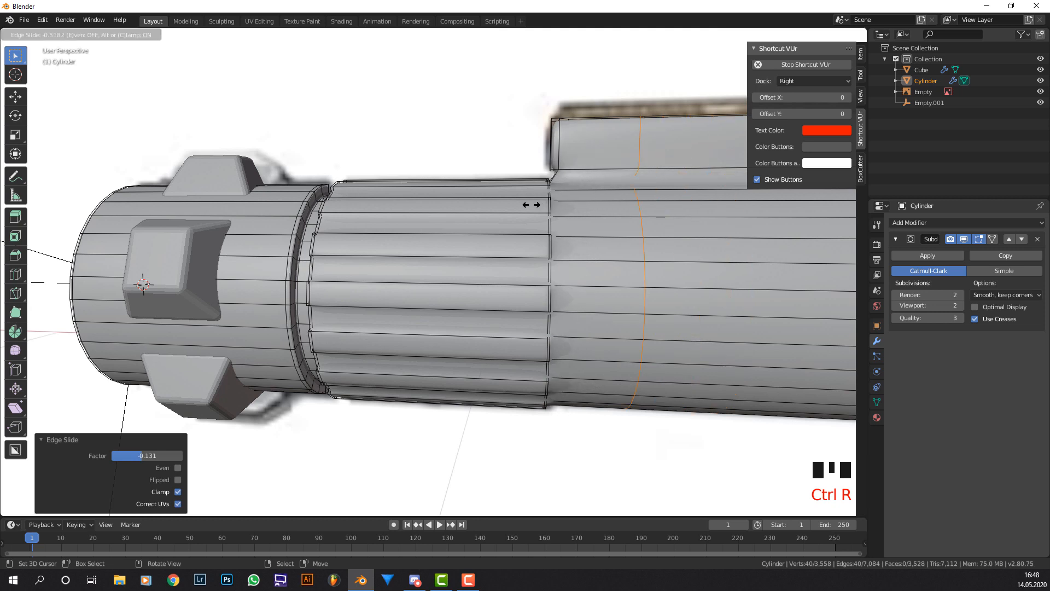
left_click(462, 201)
key("Tab")
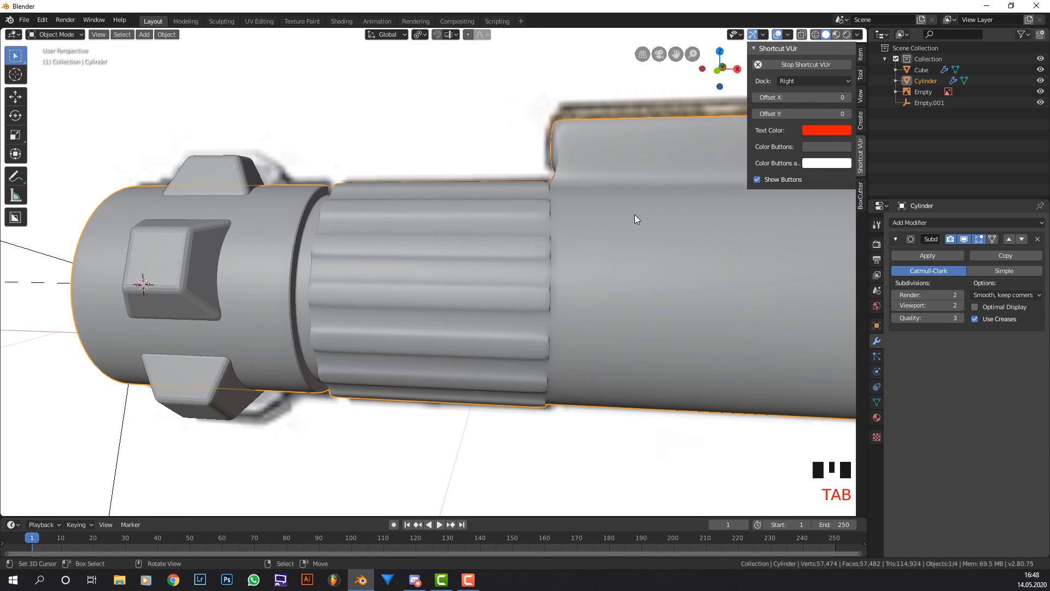
Edge-slide the smooth body's new loop slightly along the surface beside the fluted section and check the smoothed result.
middle_click_drag(634, 214, 471, 219)
key("Tab")
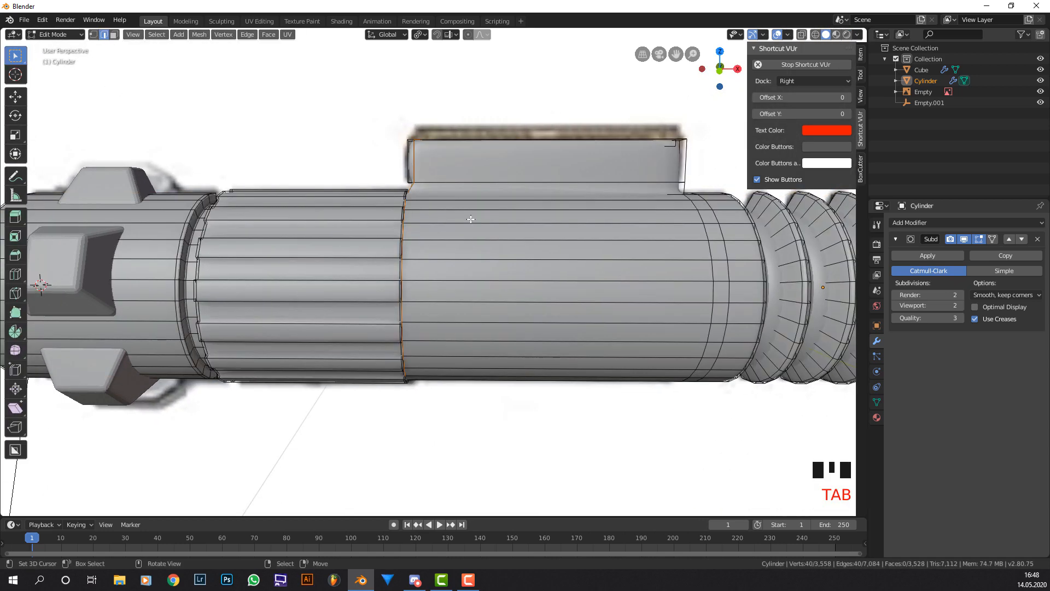
scroll(471, 219, "up", 3)
key("g")
key("g")
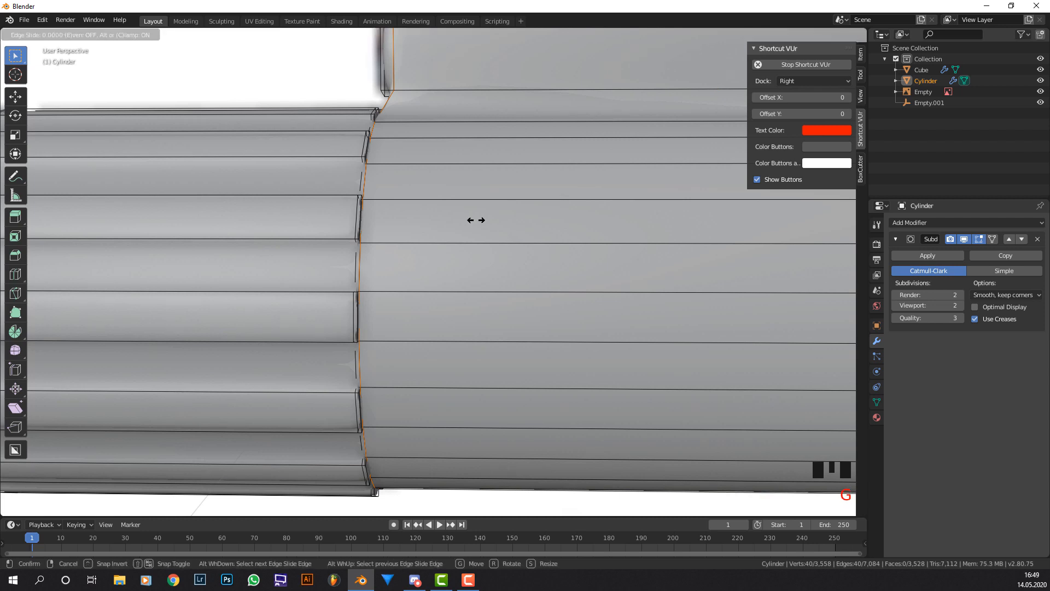
left_click(487, 219)
key("Tab")
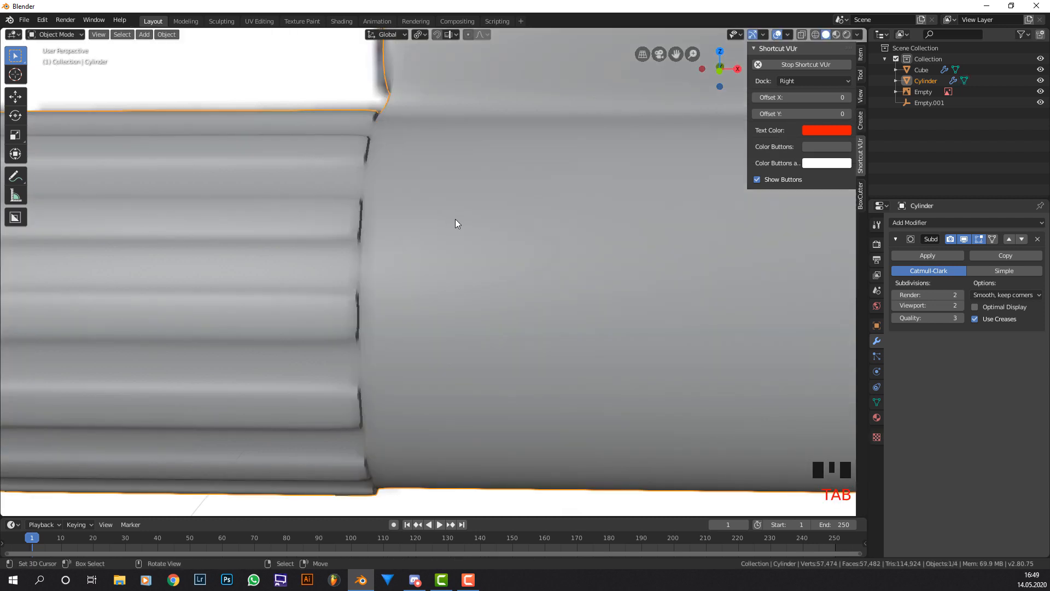
Move the smooth body's loop beside the fluted section by 0.00585 m in X, 0.00196 m in Y and 0.00224 m in Z.
scroll(501, 209, "down", 4)
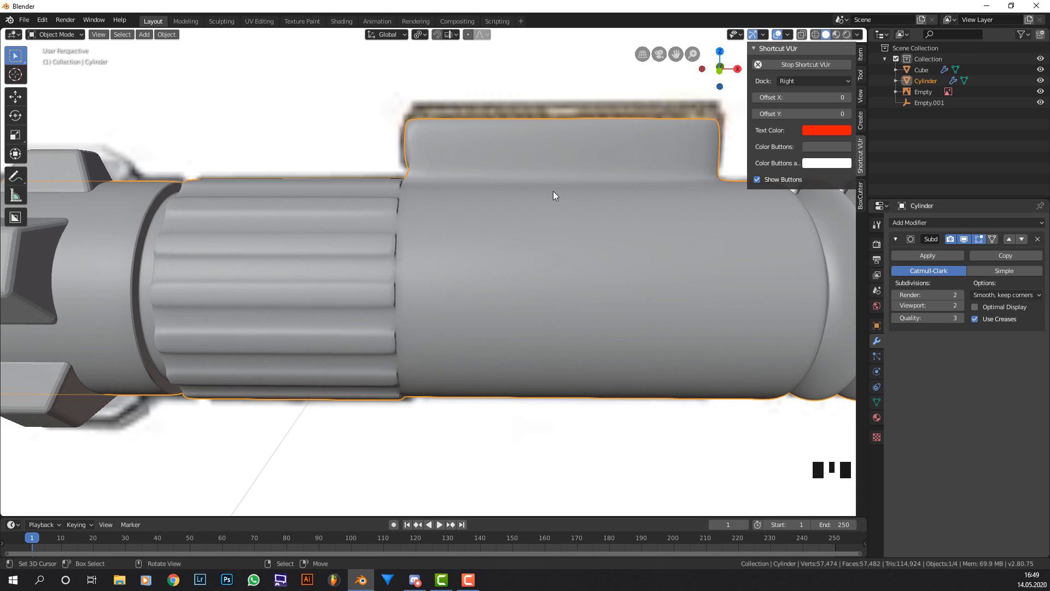
scroll(553, 191, "up", 3)
middle_click_drag(490, 195, 443, 207)
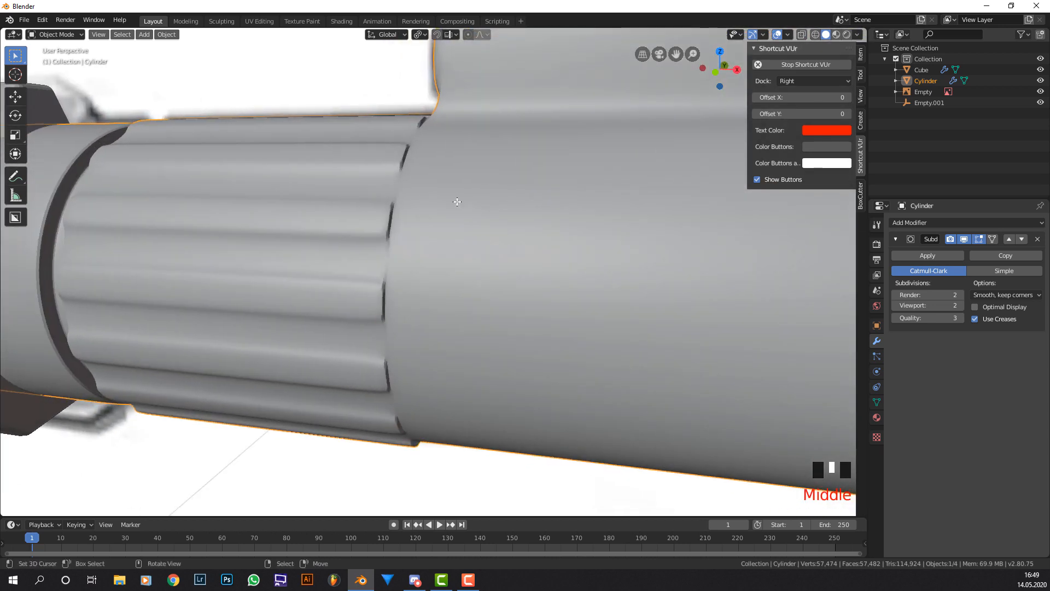
key("Tab")
key("g")
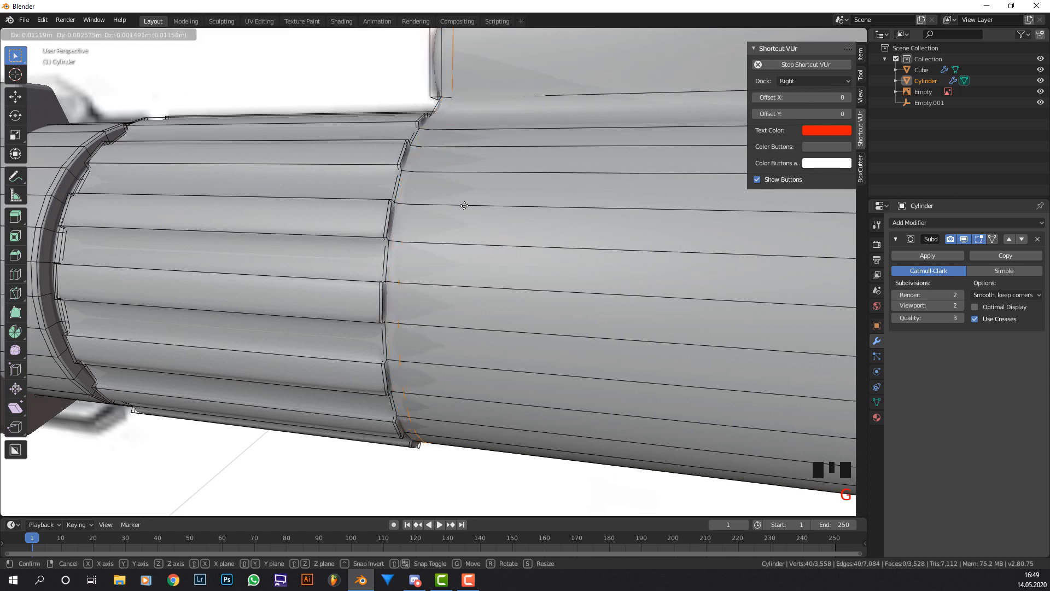
left_click(463, 204)
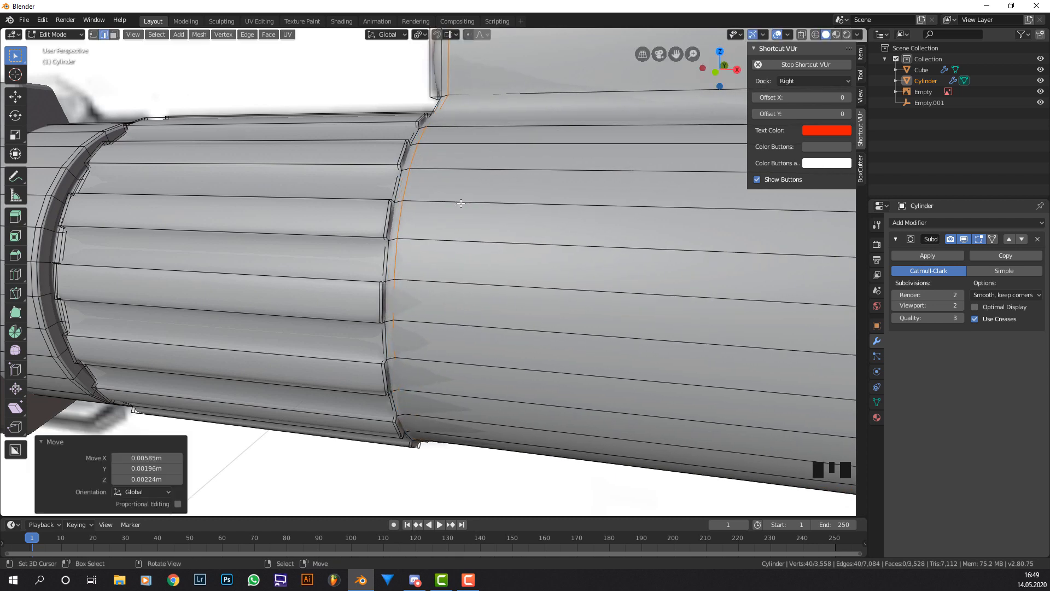
key("Tab")
Add two lengthwise edge loops around the raised block, near its base with factor 0.865 and near its upper edge with factor -0.892.
scroll(465, 197, "down", 1)
middle_click_drag(465, 197, 491, 197)
scroll(552, 196, "down", 4)
scroll(490, 197, "up", 3)
key("Tab")
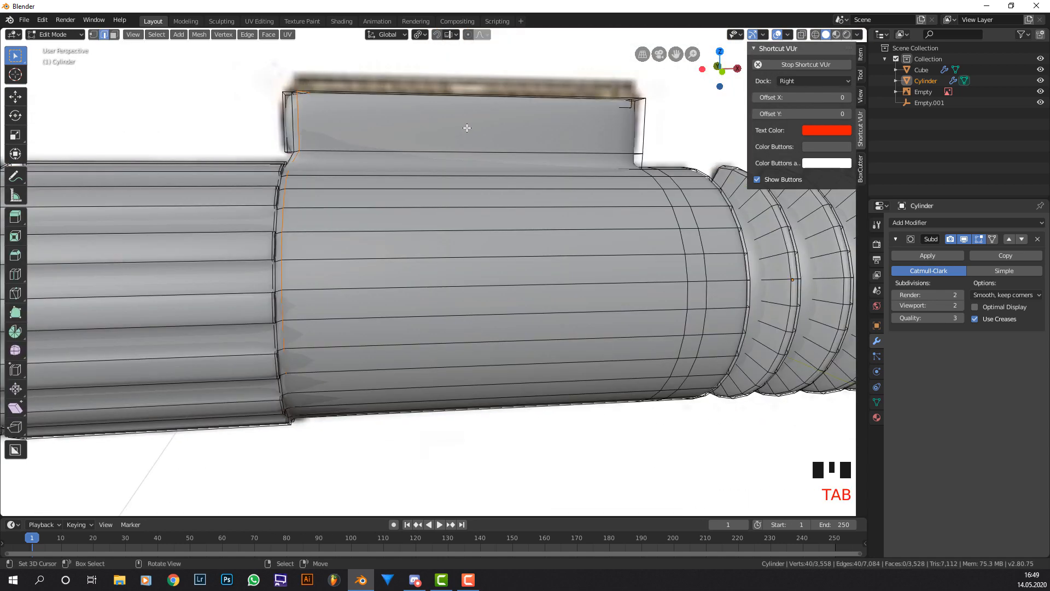
key("ctrl+r")
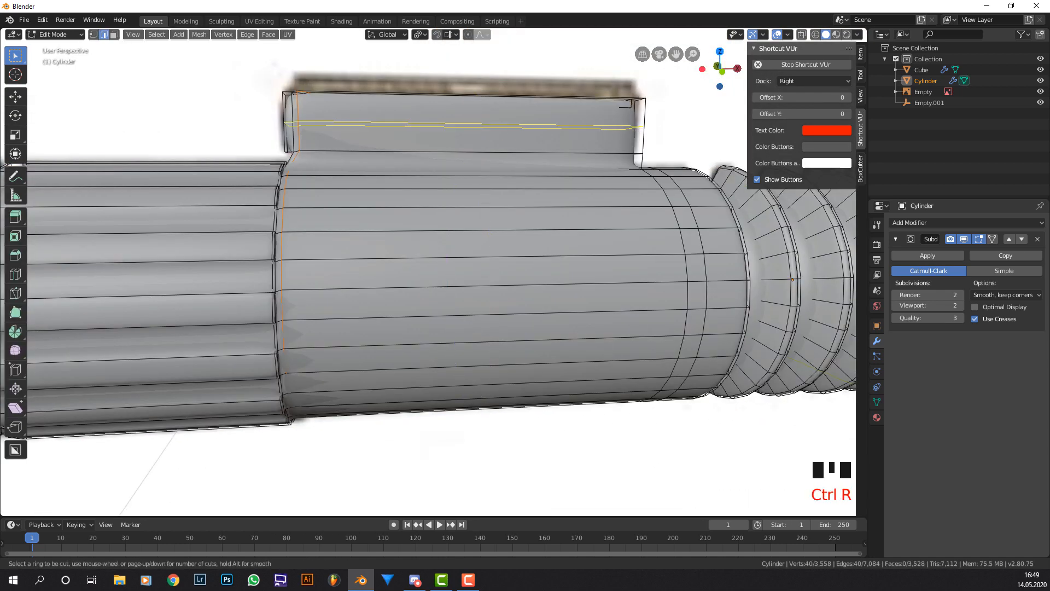
left_click(640, 131)
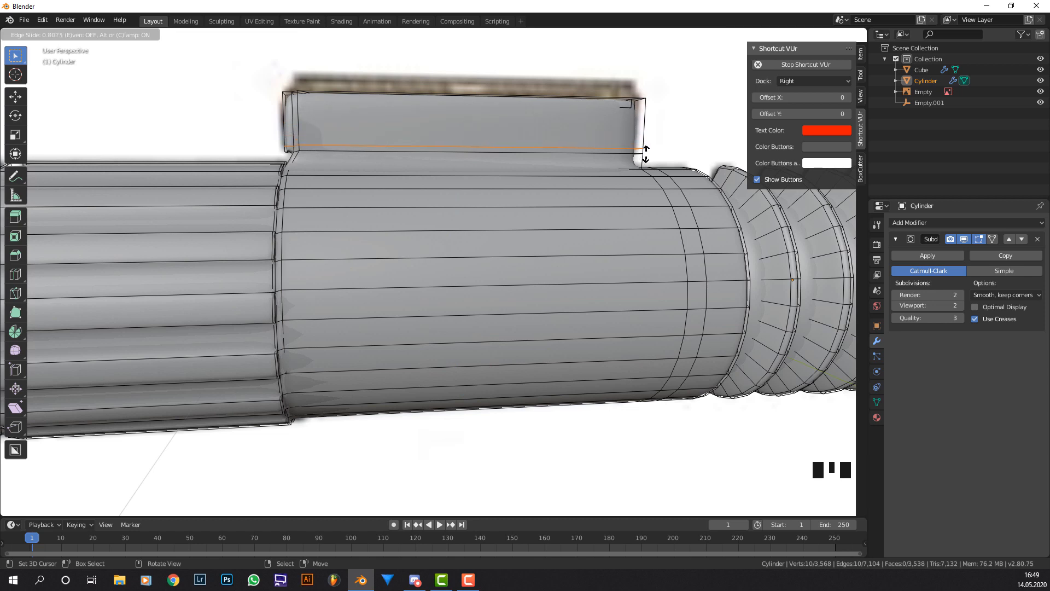
left_click(645, 153)
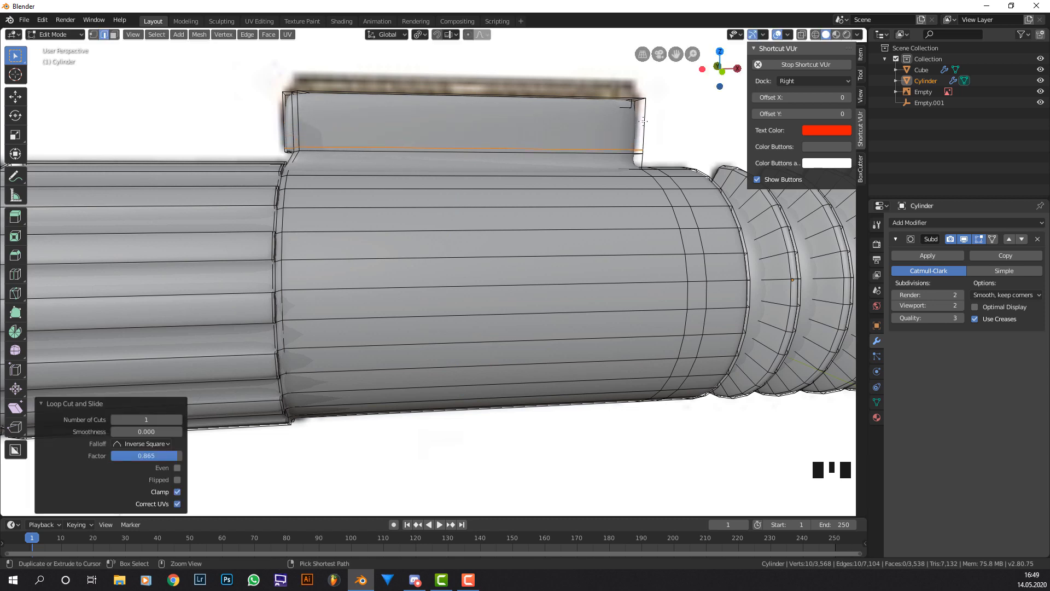
key("ctrl+r")
left_click(651, 105)
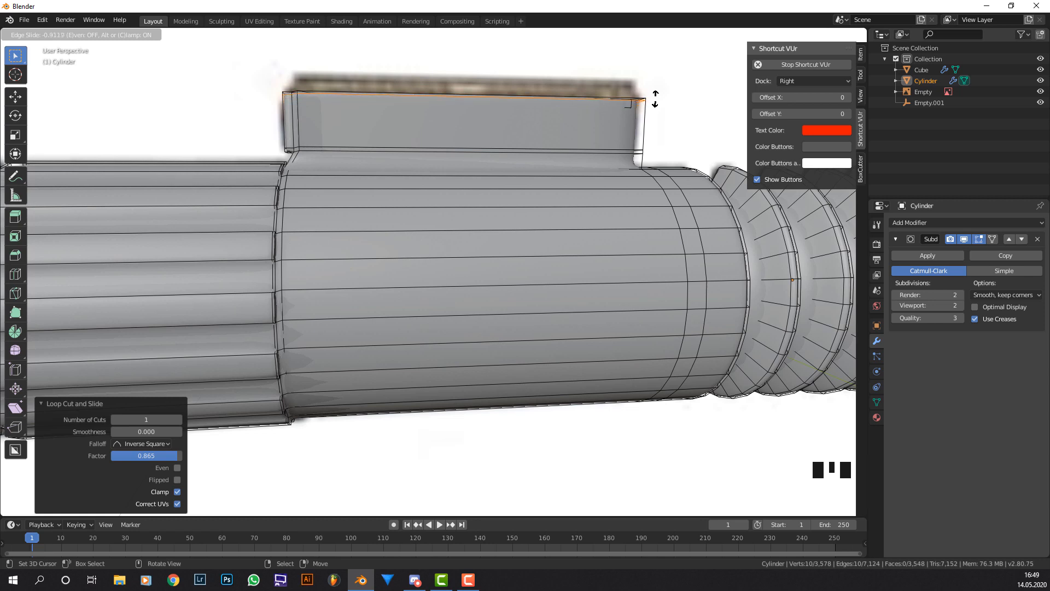
left_click(654, 95)
Add two edge loops across the raised block and smooth body, near the fluted end with factor -0.932 and the opposite end with factor 0.957.
key("ctrl+r")
left_click(474, 104)
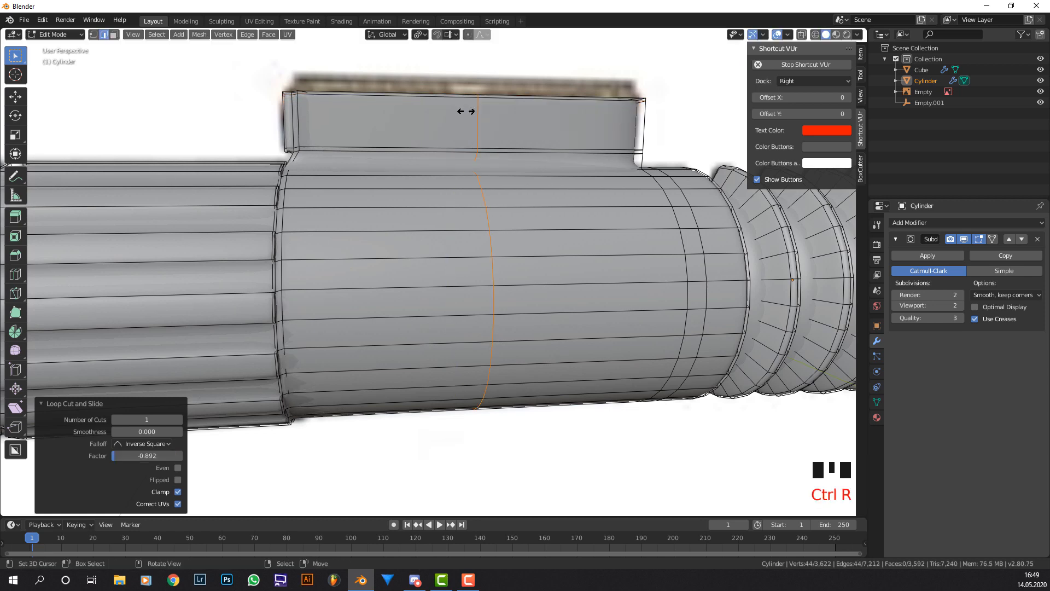
left_click(372, 118)
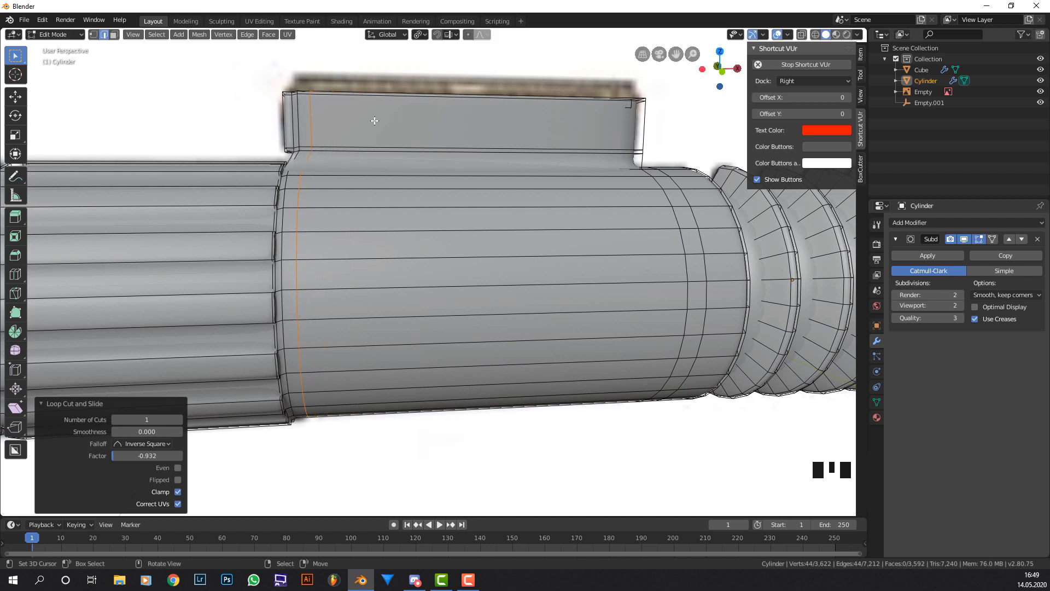
key("ctrl+r")
left_click(545, 102)
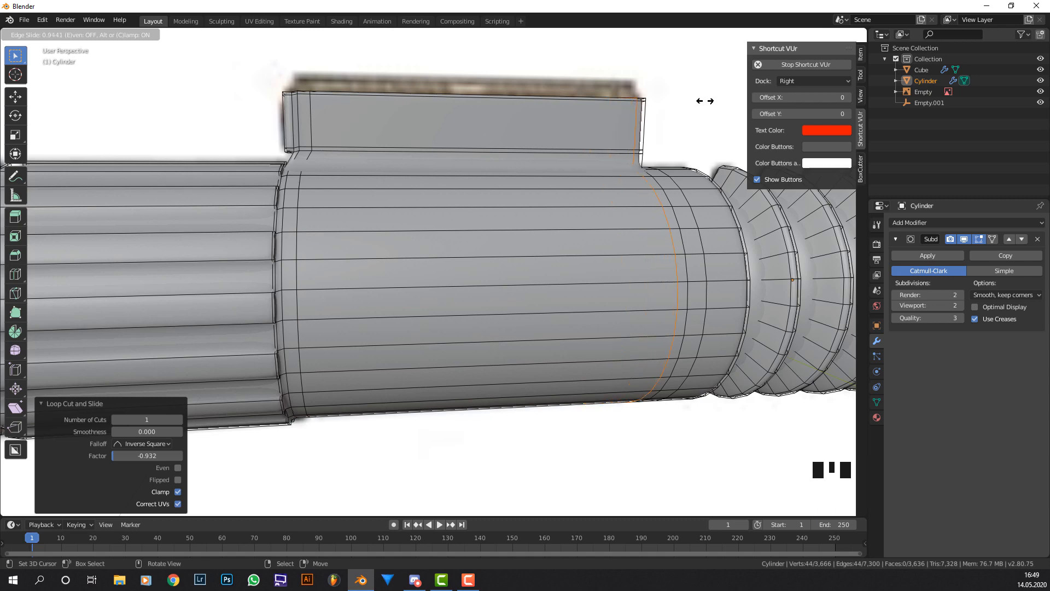
left_click(703, 101)
Hide the reference image empty to expose the raised block from above.
middle_click_drag(702, 102, 564, 141)
scroll(613, 127, "down", 4)
scroll(563, 141, "up", 2)
middle_click_drag(638, 171, 676, 82, "shift")
scroll(474, 240, "up", 2)
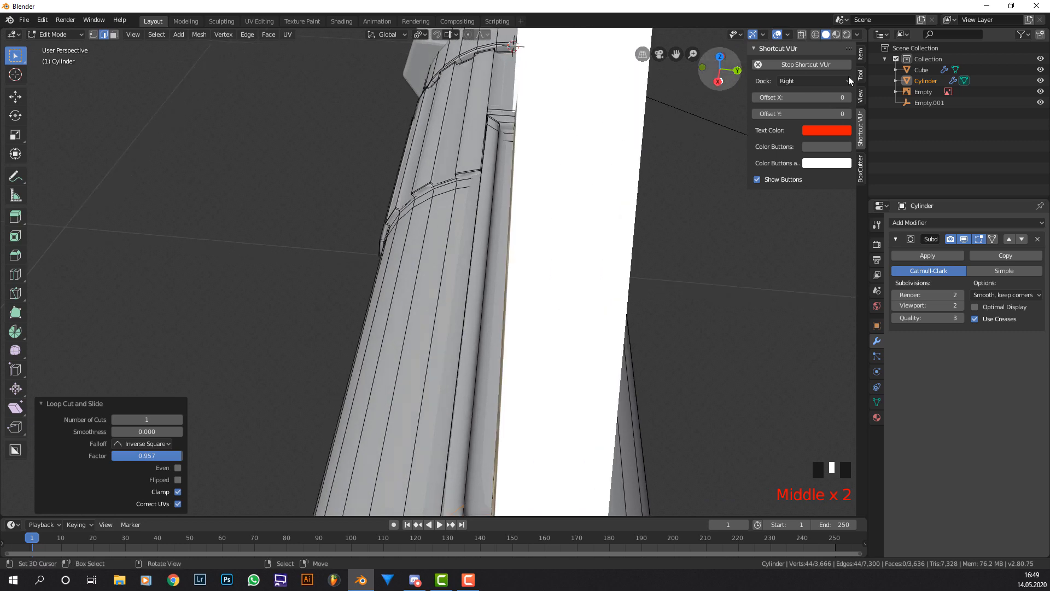
left_click(1041, 91)
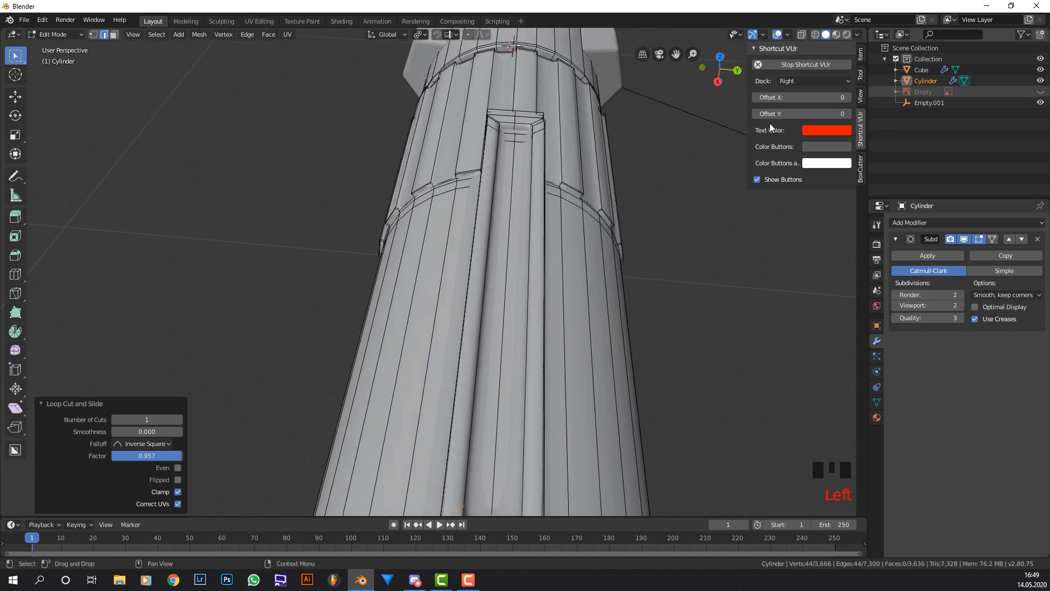
In face select mode, inset the two long faces on top of the raised block by about 0.001 m and check the smoothed result.
left_click(114, 34)
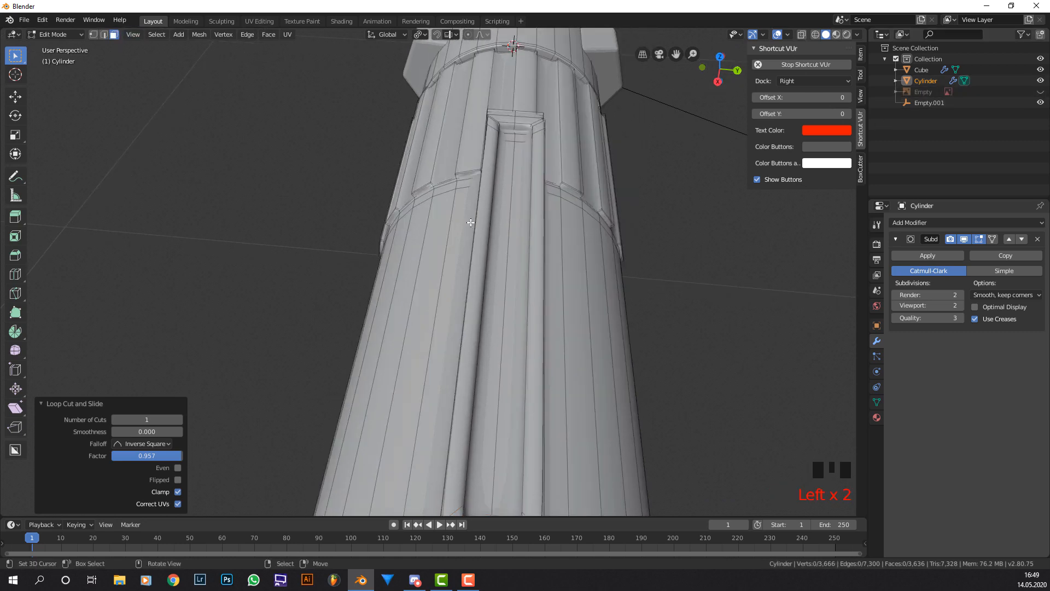
right_click(518, 228)
right_click(519, 227, "shift")
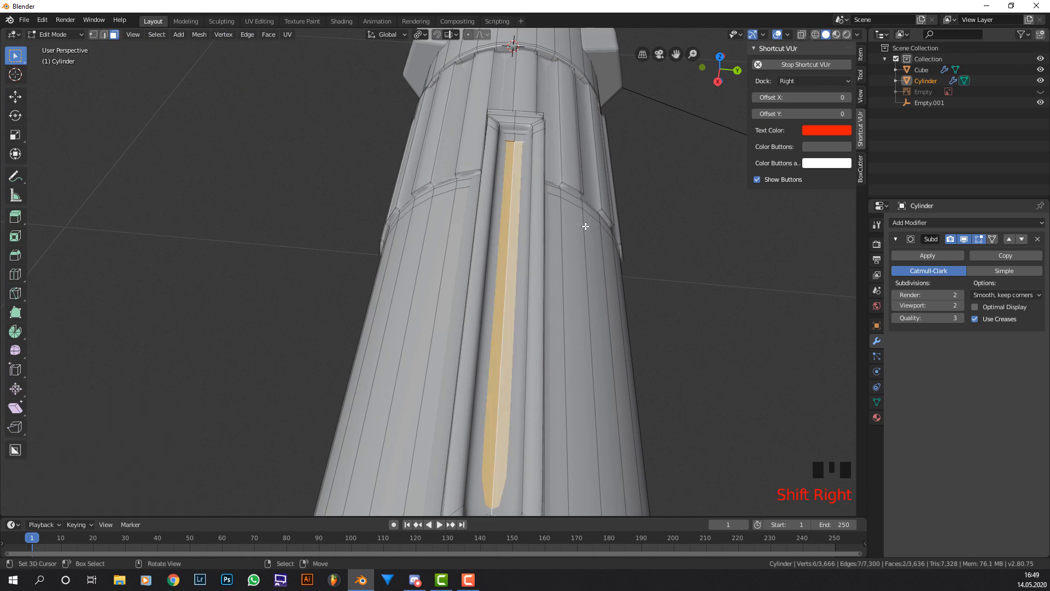
key("i")
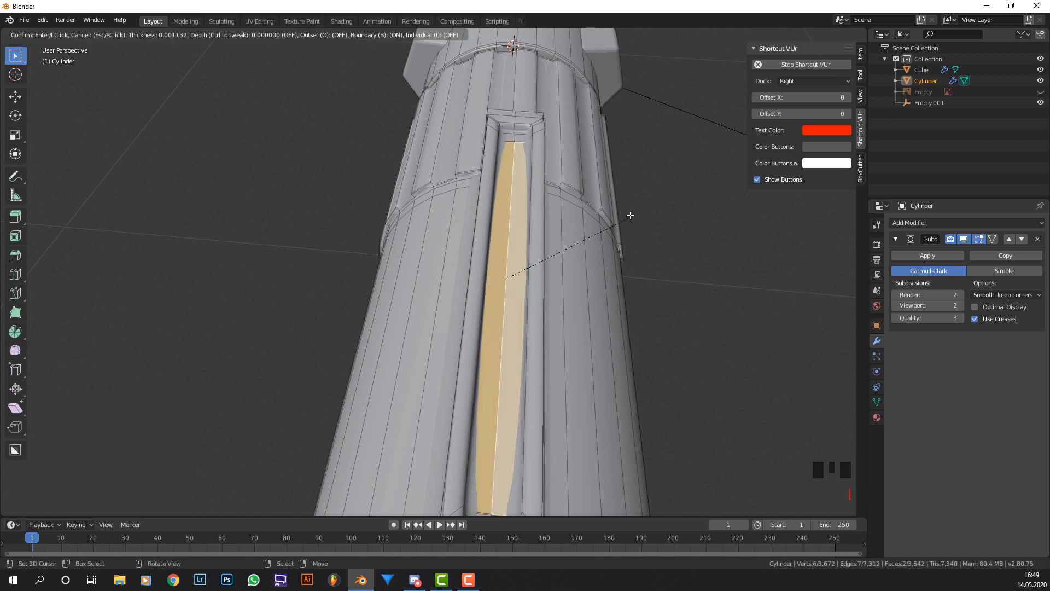
left_click(627, 216)
key("Tab")
scroll(559, 210, "down", 2)
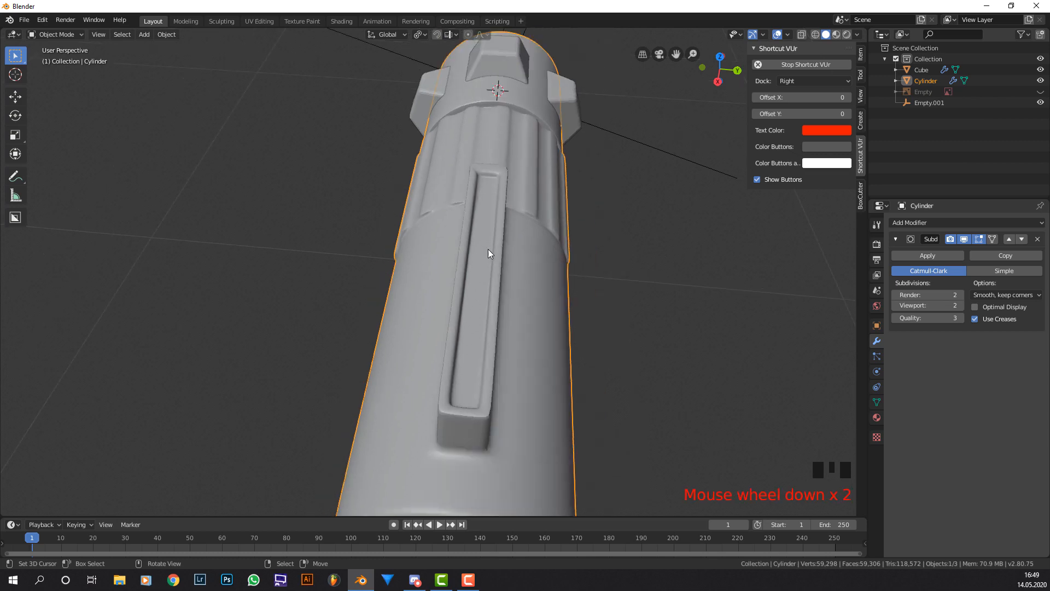
Examine the whole smoothed hilt from the block-bearing end and in front view, including the ribbed grip and pommel end.
middle_click_drag(488, 249, 576, 236)
middle_click_drag(693, 243, 497, 254, "shift")
scroll(593, 235, "down", 2)
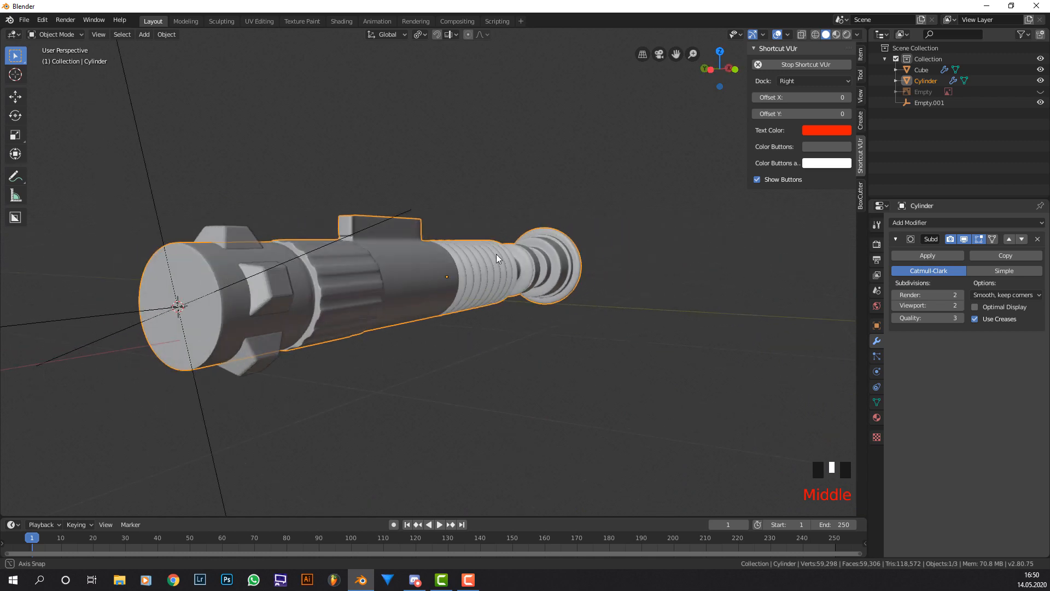
right_click(267, 276)
key("w")
left_click(267, 276)
scroll(277, 280, "up", 1)
scroll(276, 281, "up", 1)
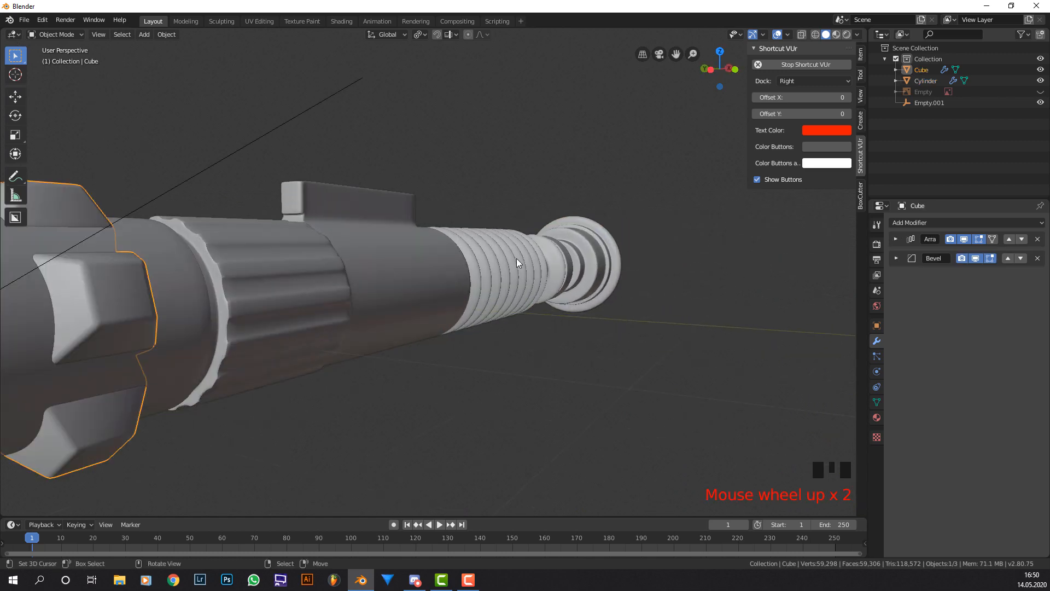
mouse_move(517, 259)
middle_mouse_down()
mouse_move(381, 258)
mouse_move(516, 261)
middle_mouse_up()
scroll(488, 256, "down", 1)
scroll(488, 256, "down", 4)
key("KP_1")
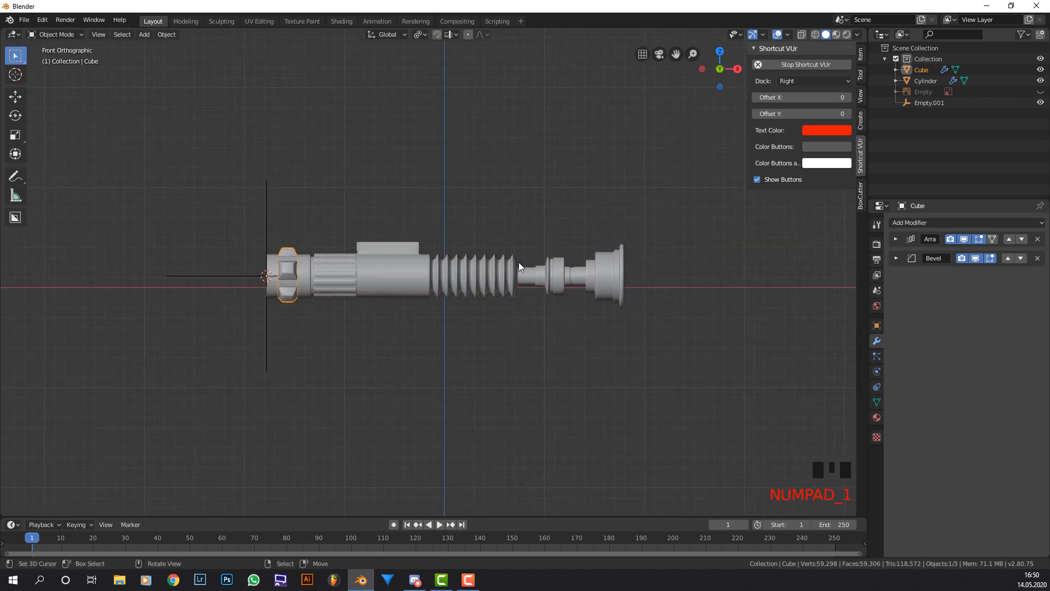
middle_click_drag(696, 245, 549, 238, "shift")
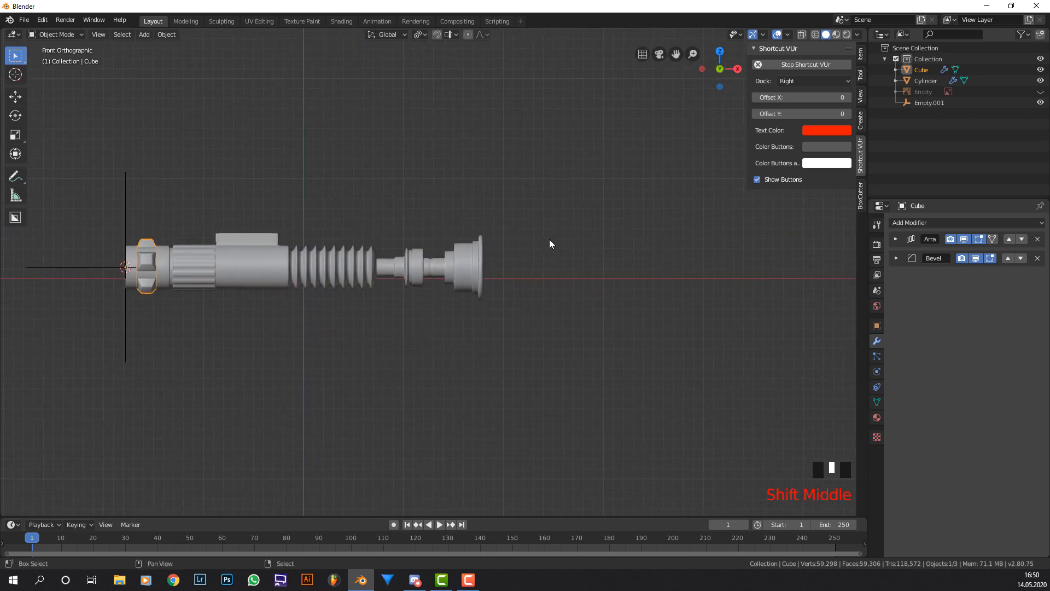
scroll(531, 242, "up", 3)
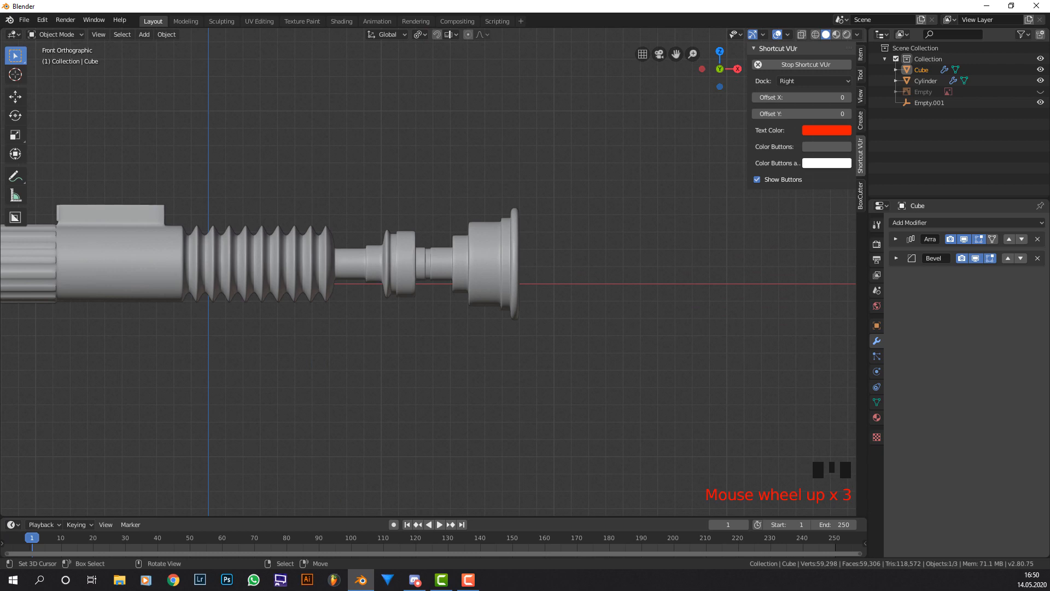
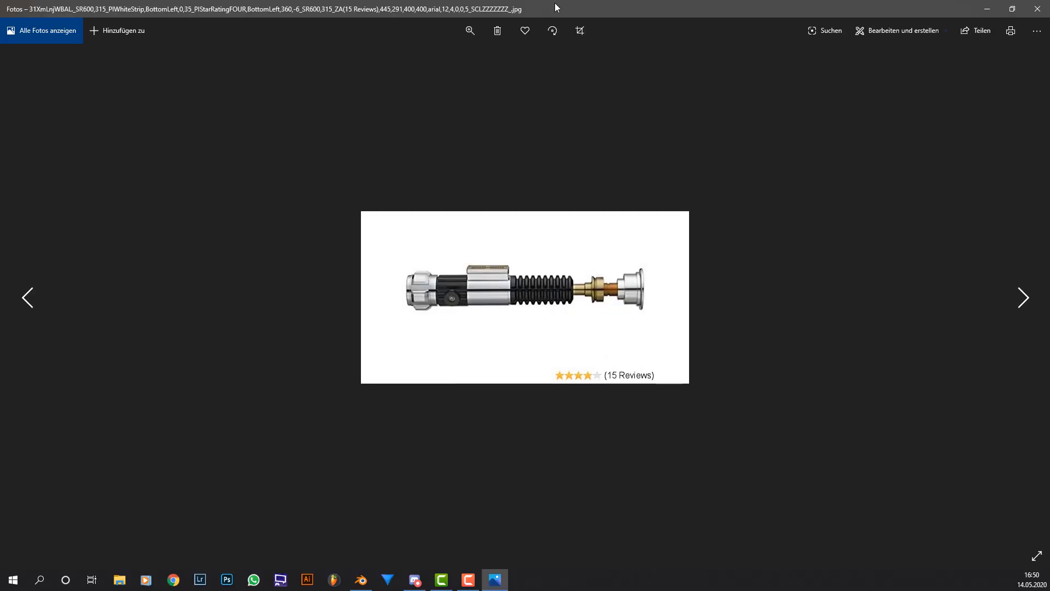
Move the lightsaber reference photo window off to another screen and select the hilt's main cylinder body.
left_click_drag(555, 4, 0, 105)
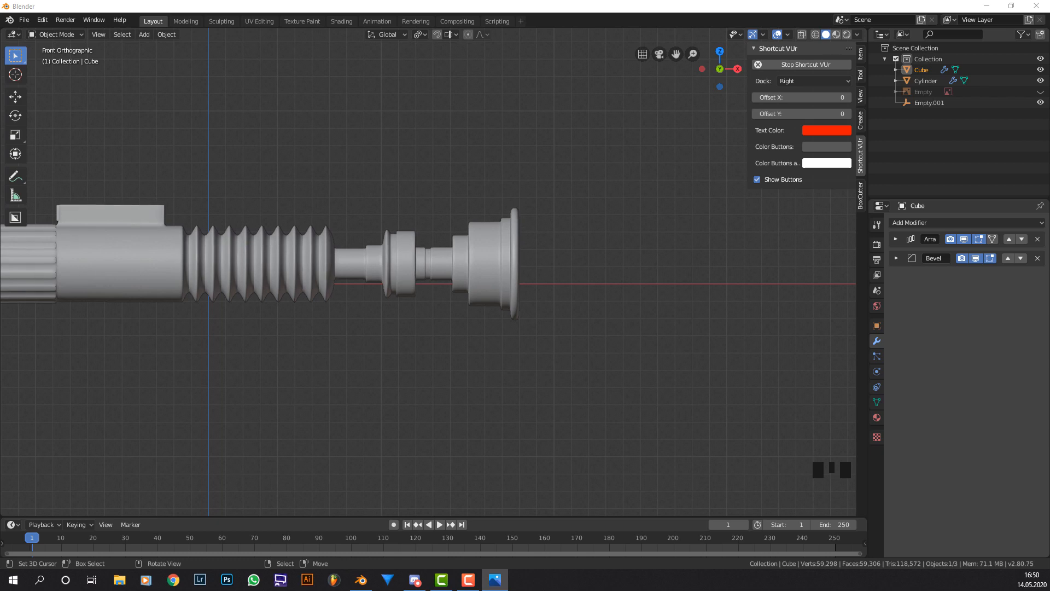
right_click(474, 247)
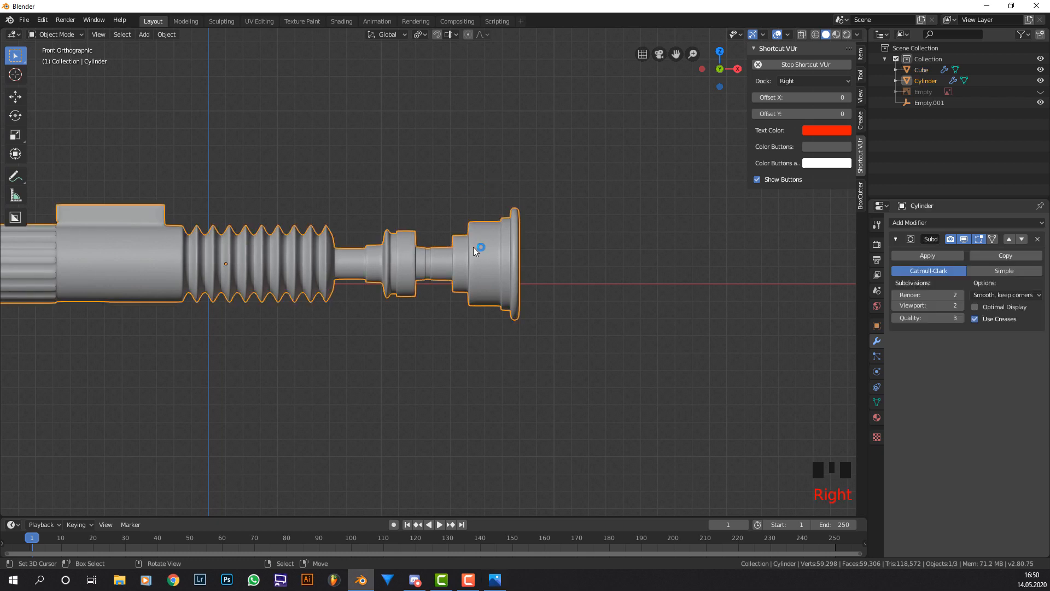
Put the hilt's main cylinder body into Edit Mode and switch to the Shading workspace.
key("Tab")
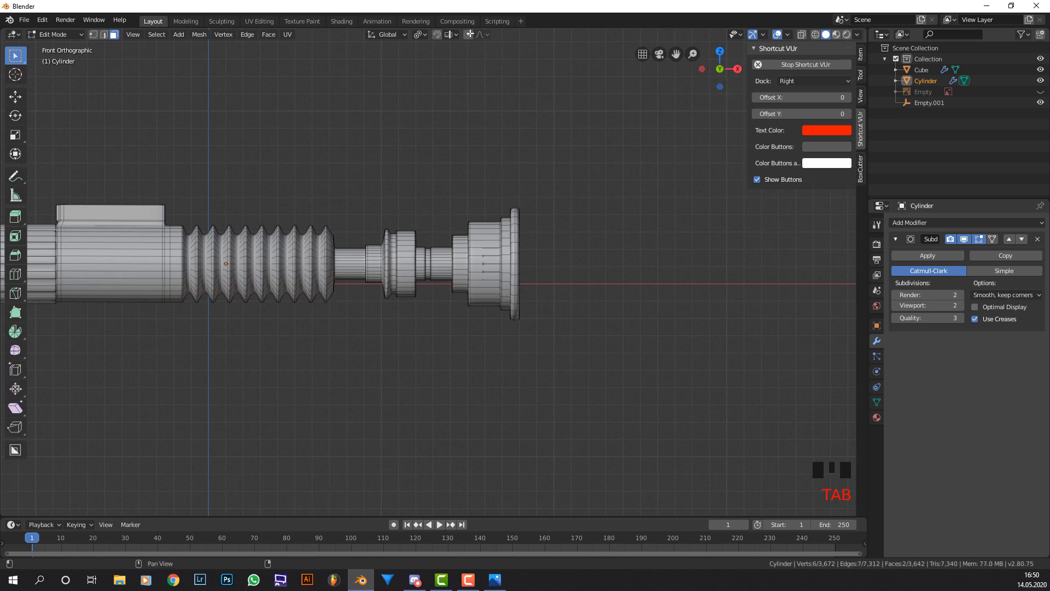
left_click(341, 21)
scroll(553, 199, "up", 5)
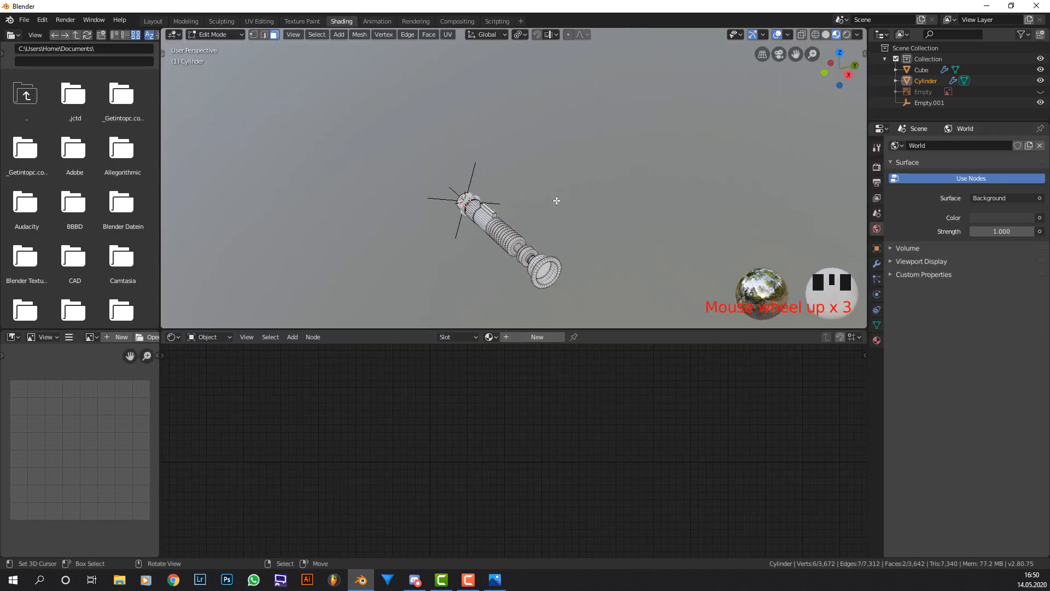
In front view, assign the existing material named Material to the hilt's main cylinder body.
key("KP_1")
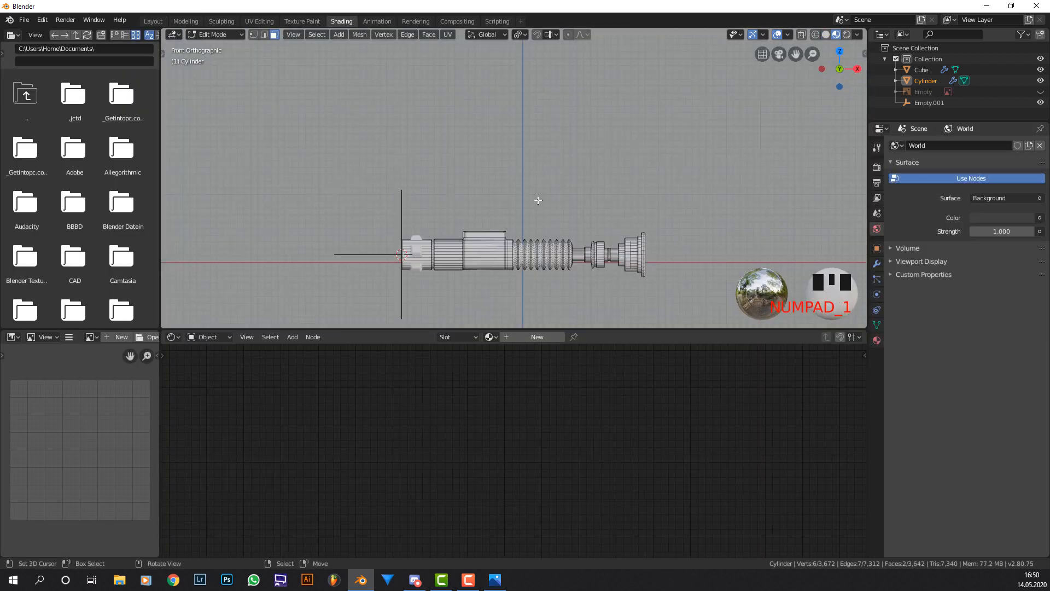
middle_click_drag(592, 190, 510, 122, "shift")
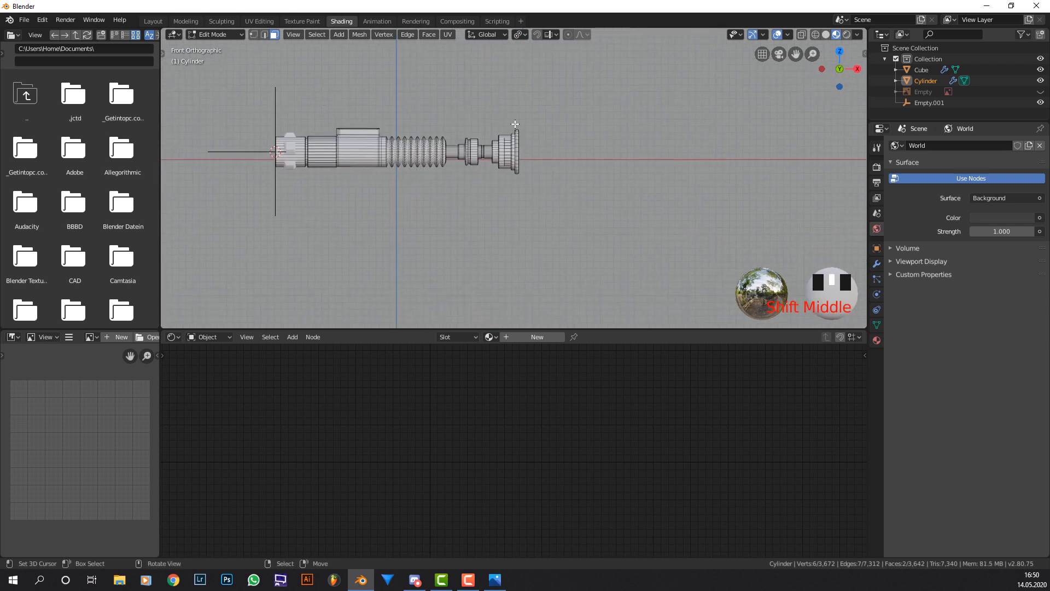
scroll(511, 122, "up", 4)
middle_click_drag(519, 160, 534, 172, "shift")
left_click(492, 337)
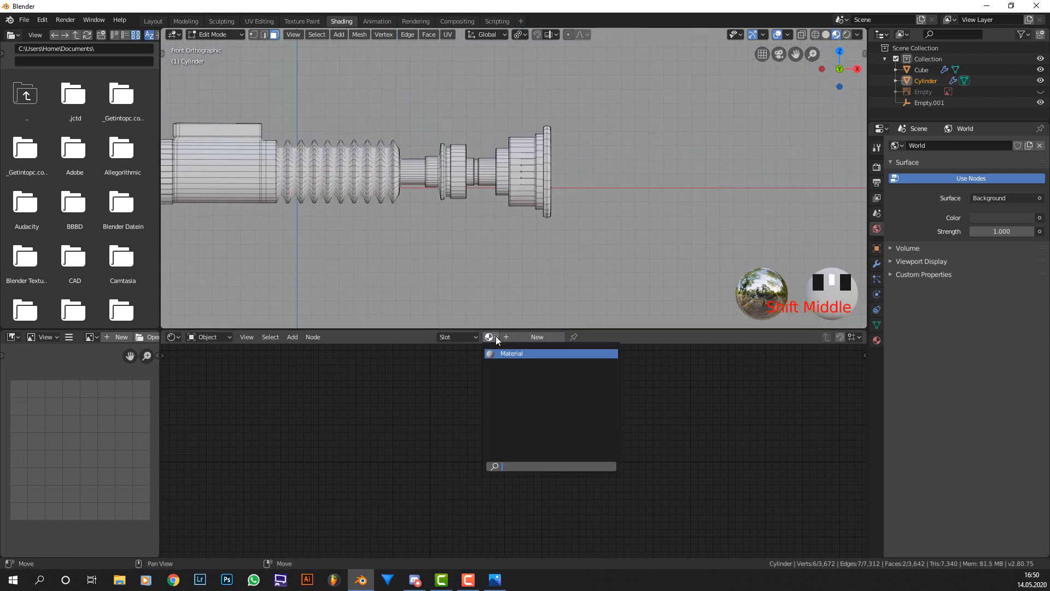
left_click(499, 354)
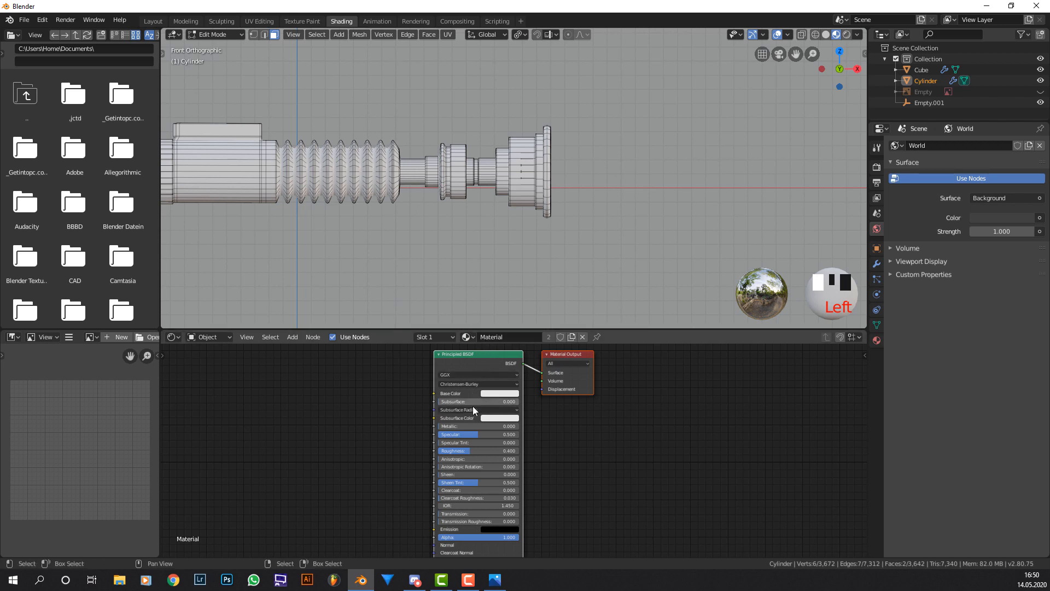
Set the cylinder material's metallic value to 1 and rename the material Chrome.
left_click(465, 426)
type("1")
left_click(495, 365)
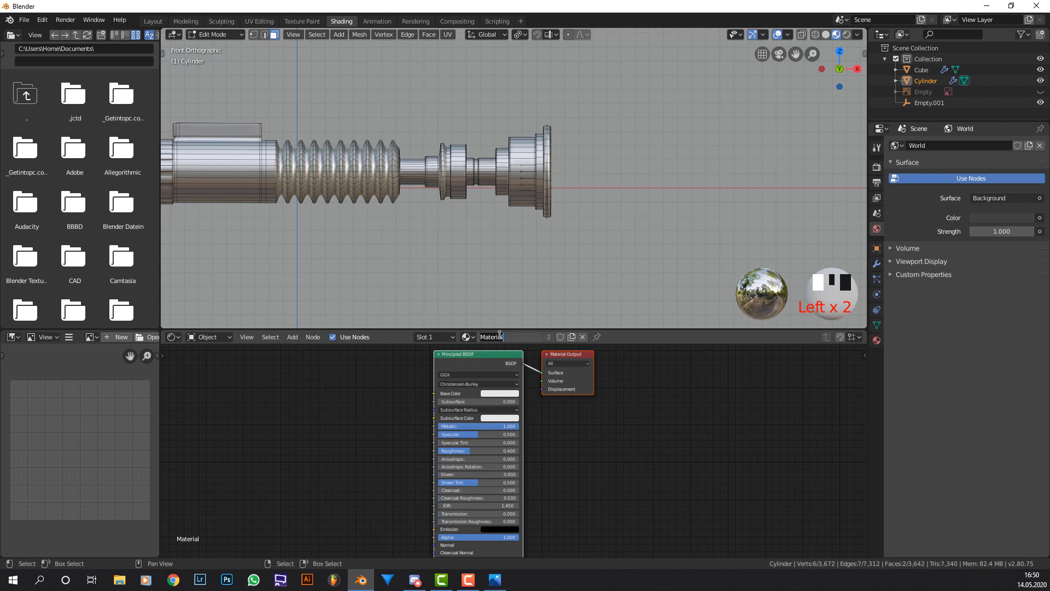
type("Chrome")
left_click(501, 371)
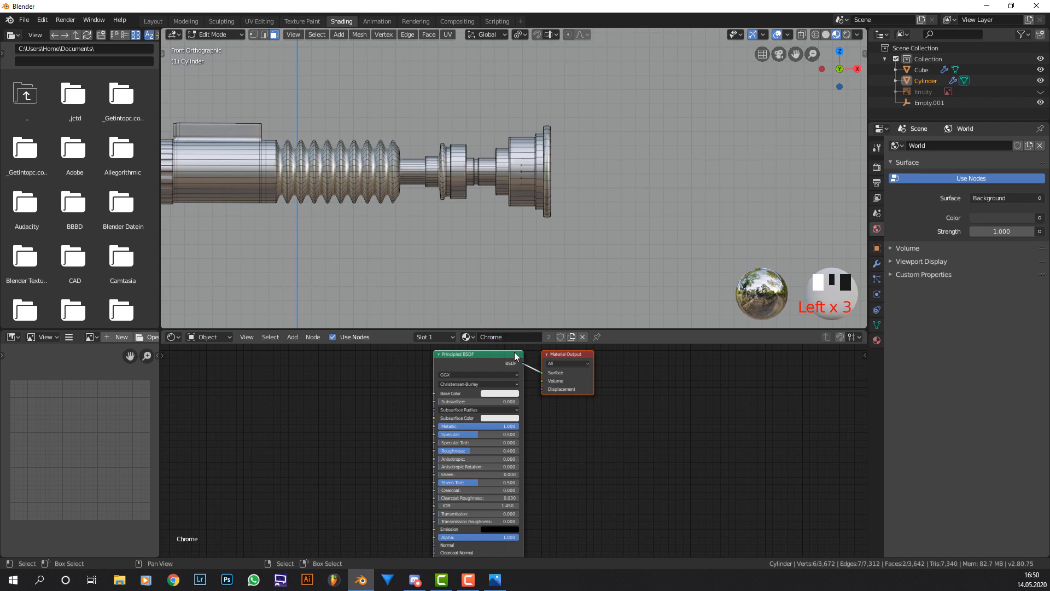
Set the Chrome material's roughness to 0.25.
scroll(503, 392, "up", 2)
scroll(504, 392, "down", 2)
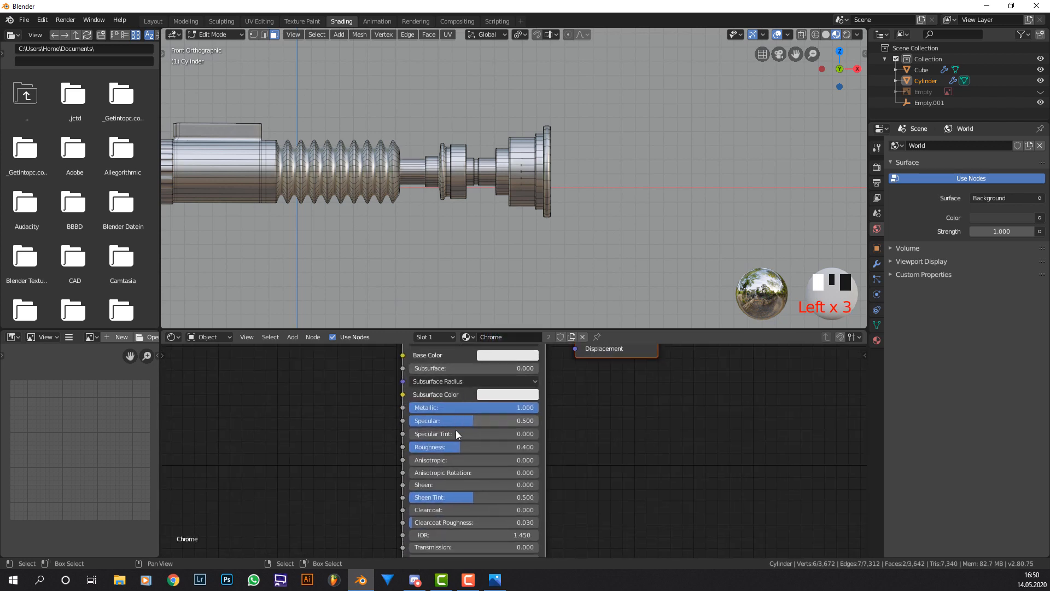
left_click(481, 446)
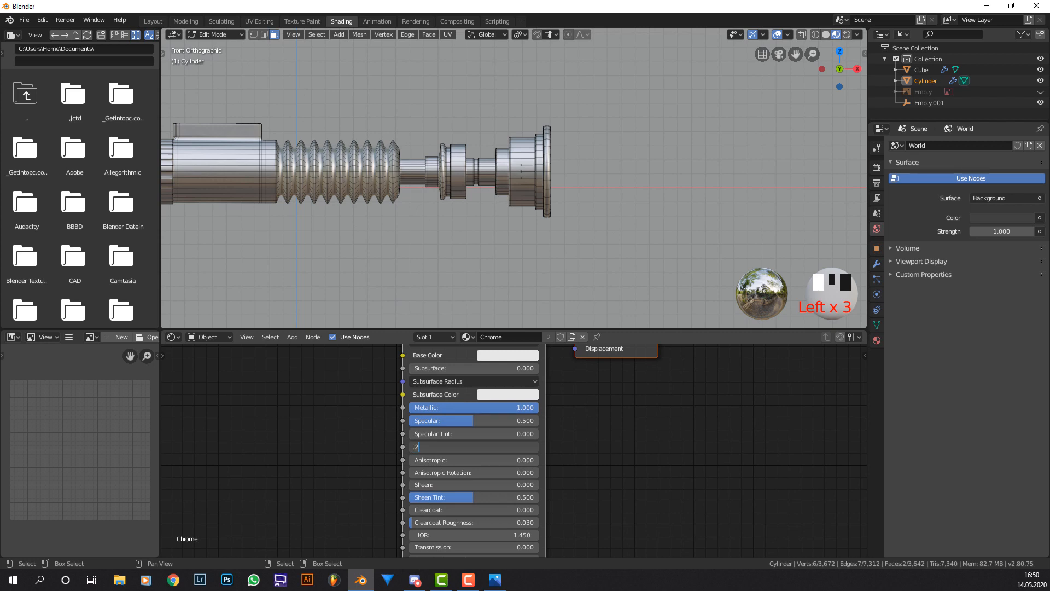
key("Return")
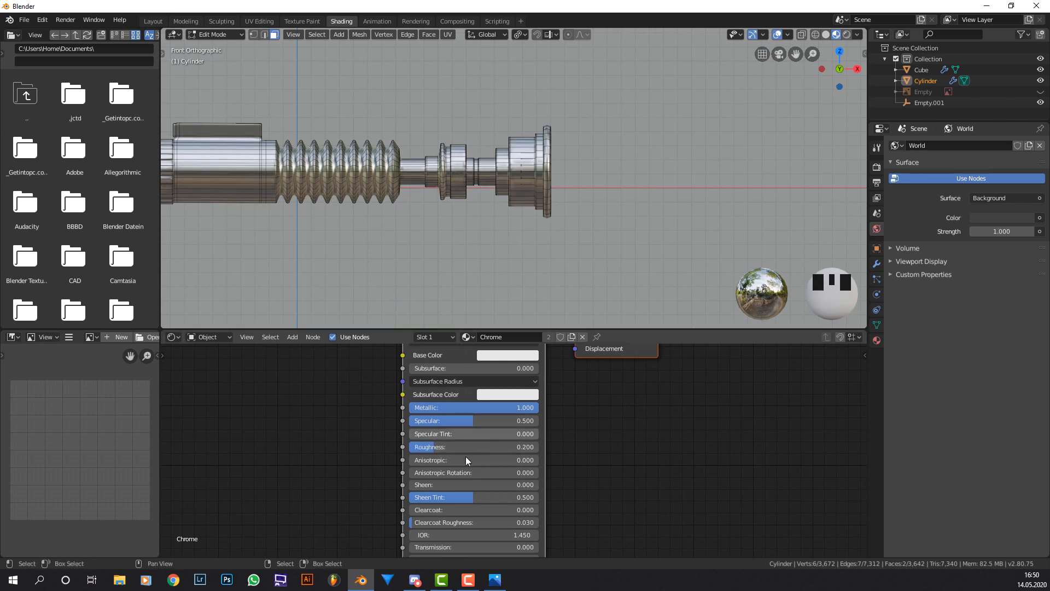
left_click(481, 447)
type(".25")
key("Return")
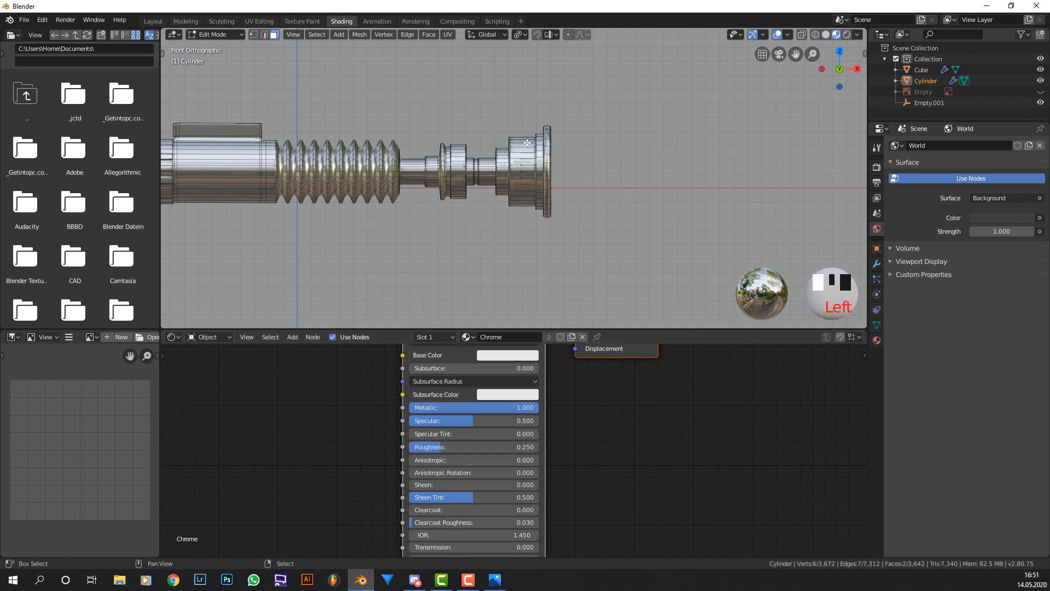
Assign the existing Chrome material to the Cube object, the faceted ring around the hilt's plain end.
scroll(503, 133, "up", 6)
scroll(584, 178, "down", 5)
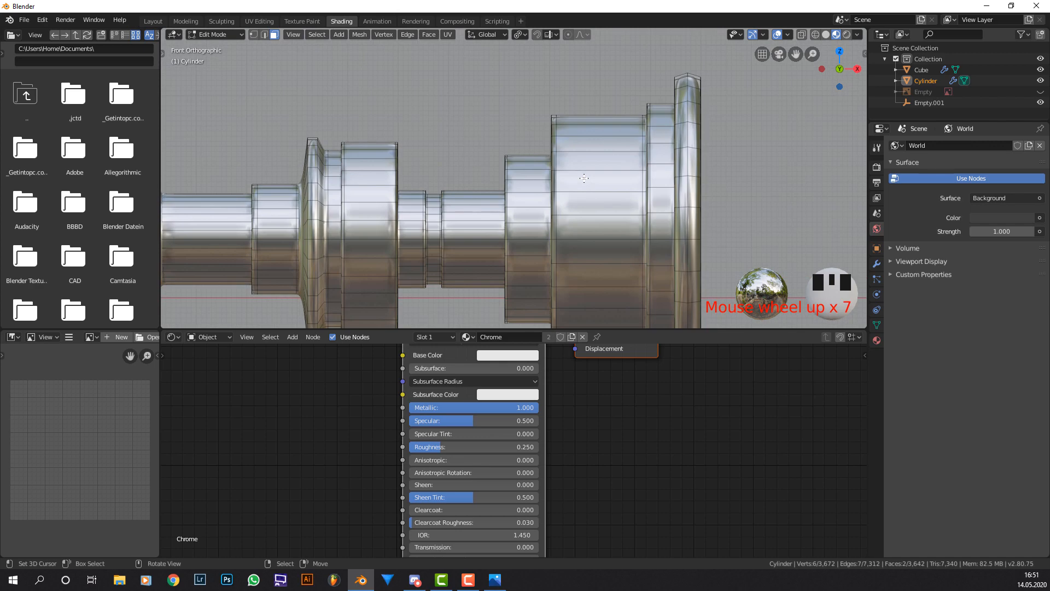
scroll(453, 218, "down", 1)
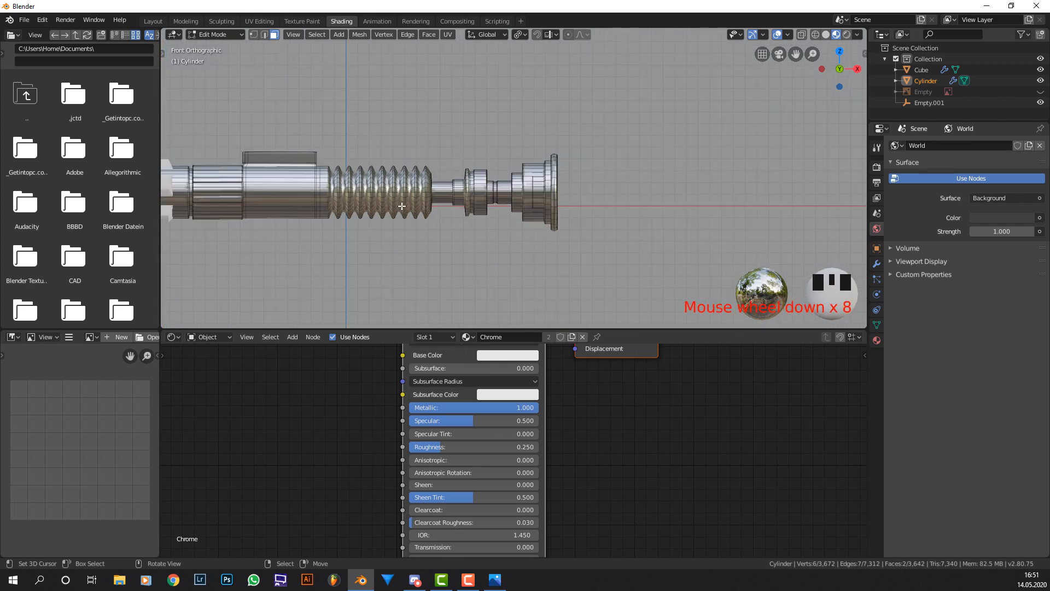
middle_click_drag(461, 173, 573, 164, "shift")
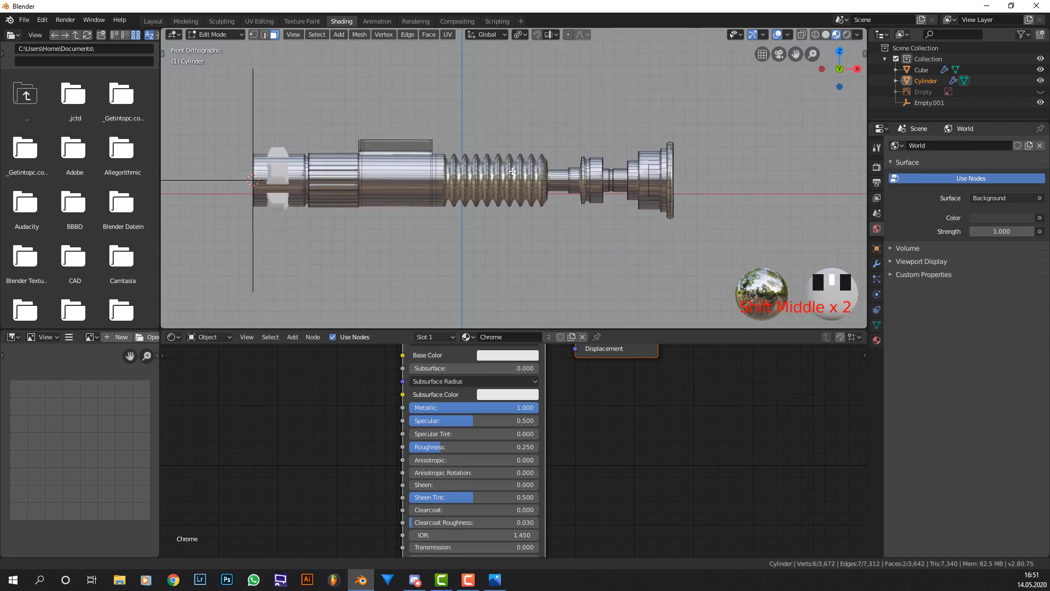
key("Tab")
right_click(280, 176)
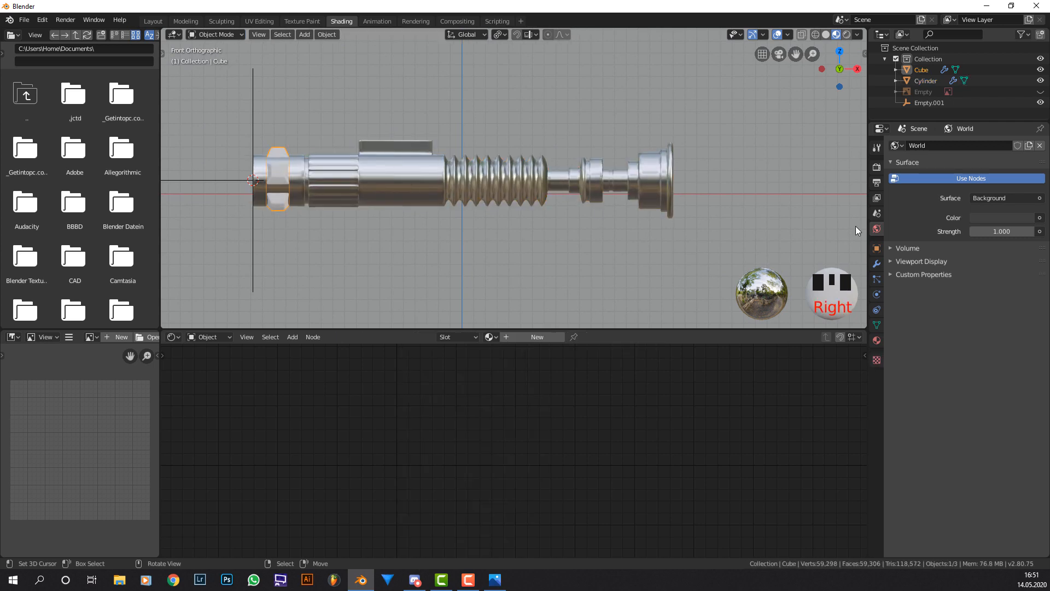
left_click(877, 340)
left_click(896, 194)
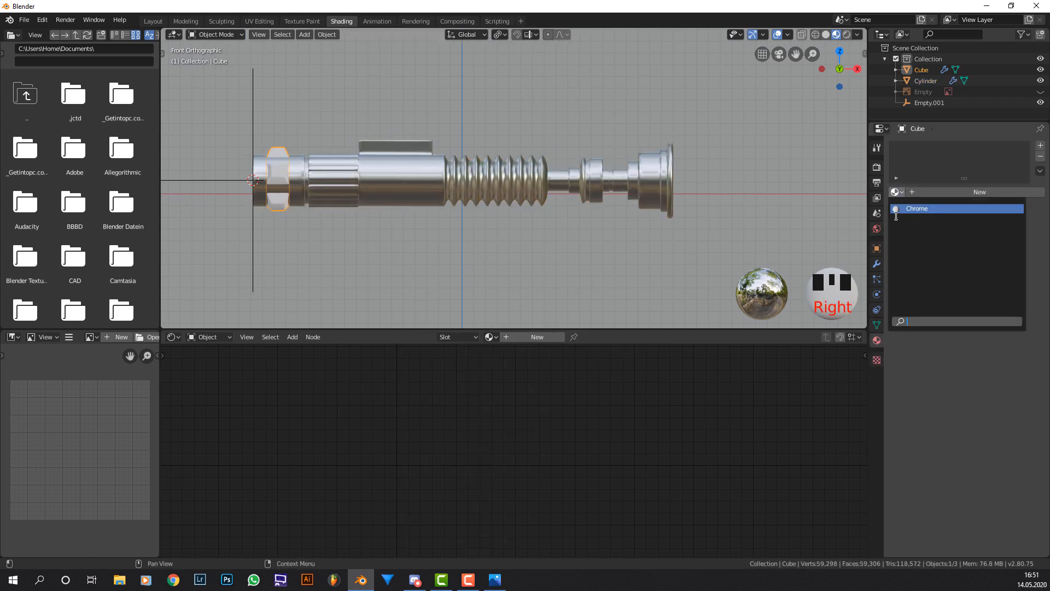
left_click(898, 209)
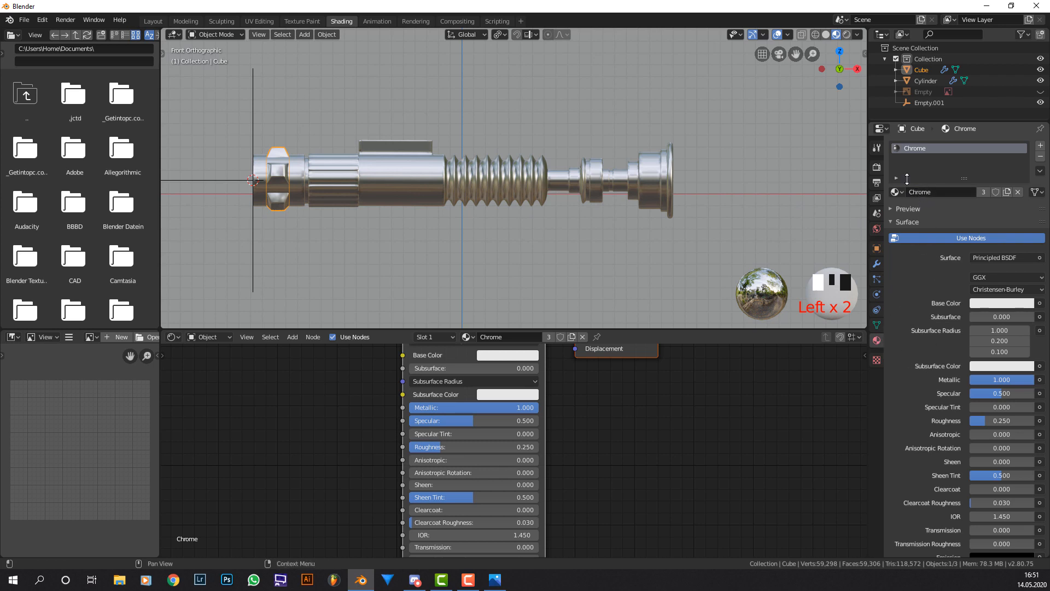
Select all faces around the cylinder's narrow grooved neck beside the flared end, working through the mesh in wireframe.
scroll(444, 211, "up", 3)
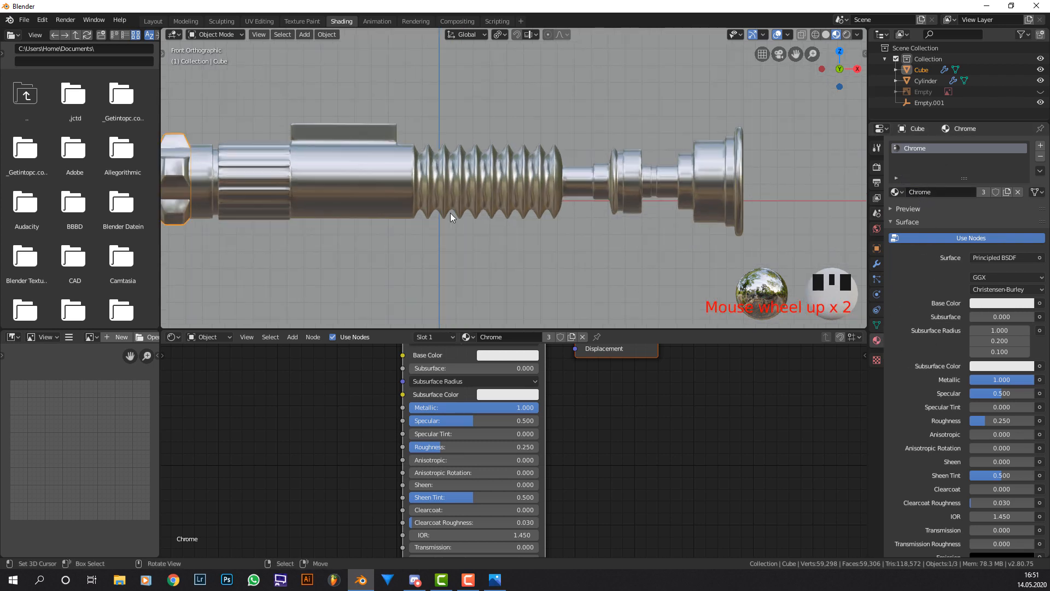
middle_click_drag(570, 202, 409, 204, "shift")
scroll(510, 203, "up", 1)
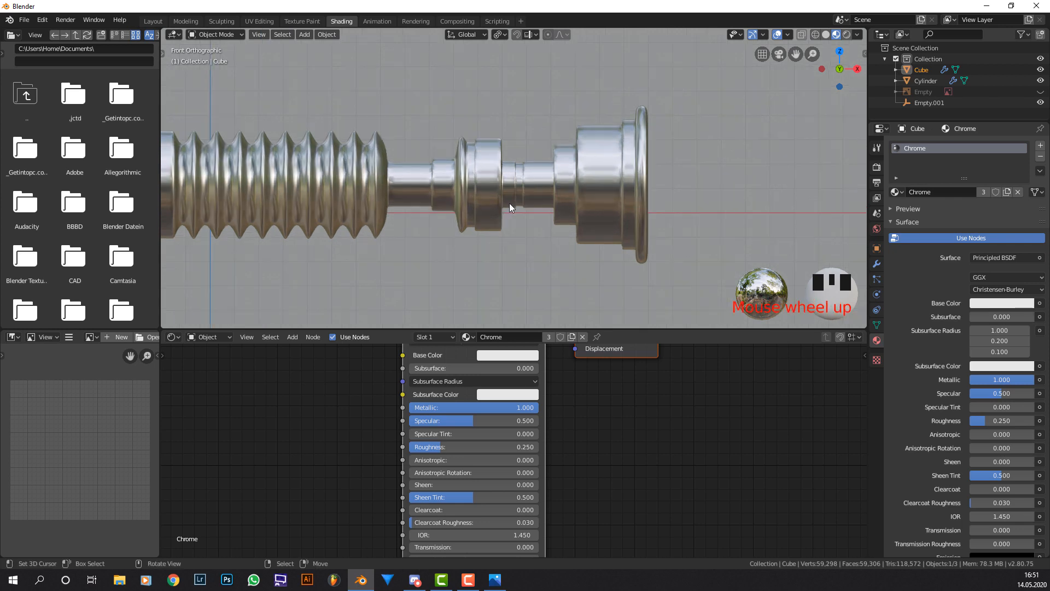
key("Tab")
key("Tab")
left_click(500, 199)
key("Tab")
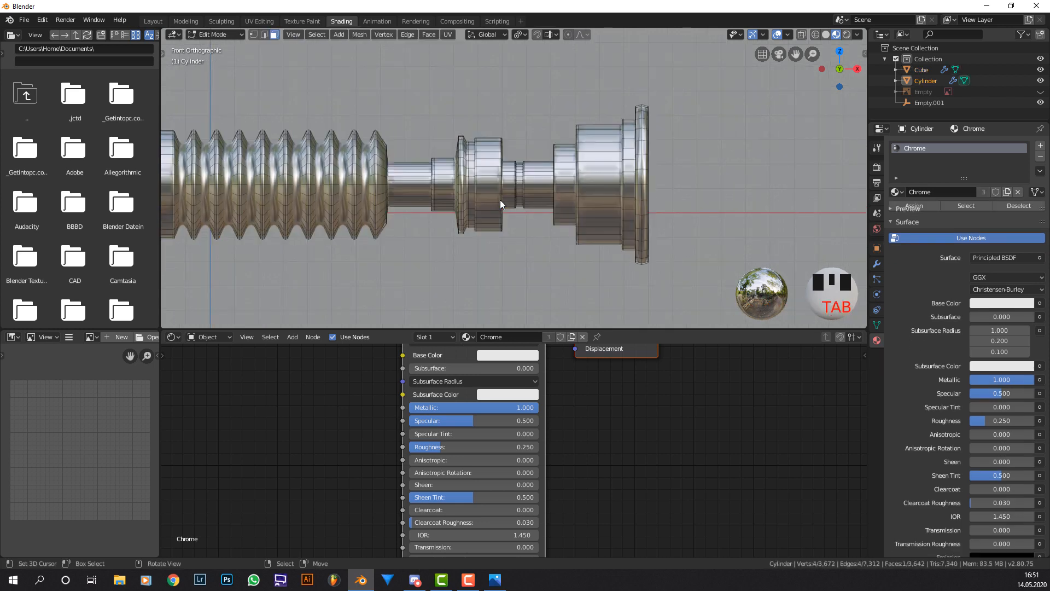
scroll(585, 169, "up", 2)
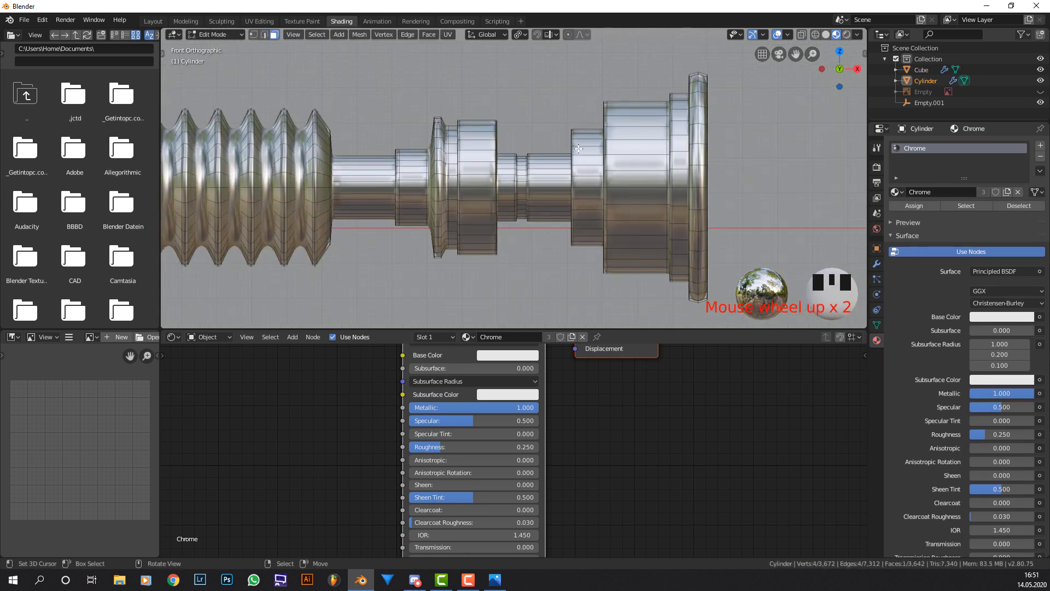
left_click(814, 35)
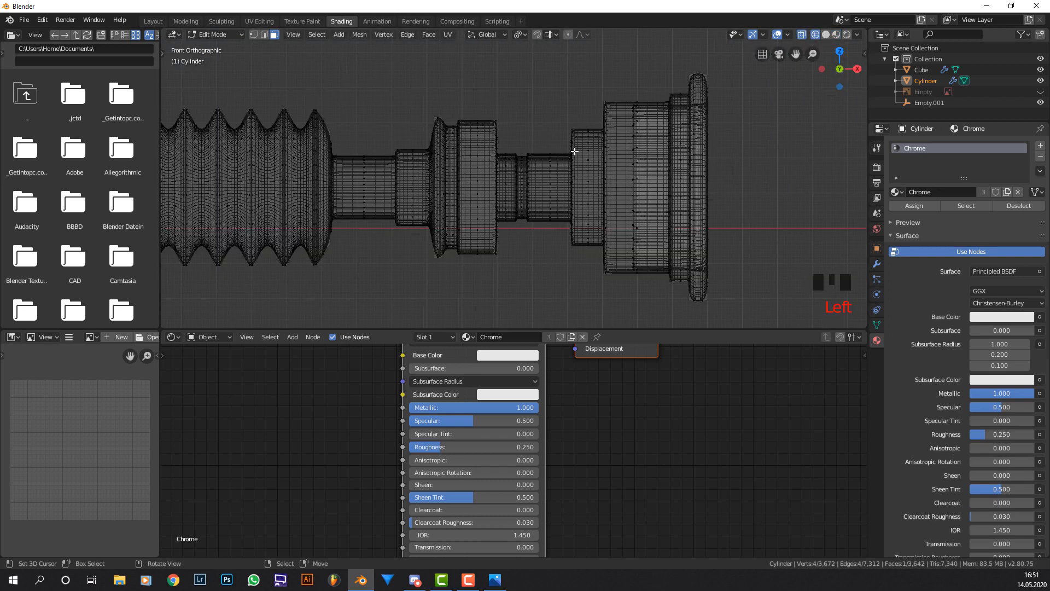
key("b")
left_click_drag(500, 116, 565, 251)
scroll(565, 243, "up", 3)
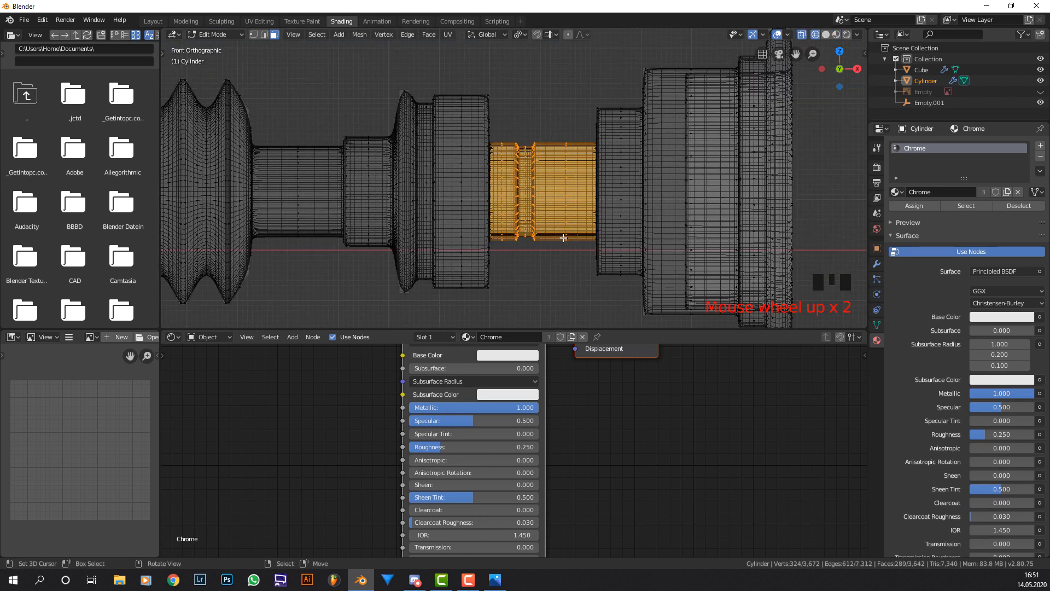
Add a second material slot to the cylinder, assign it to the selected neck faces, and create a new material in it.
left_click(1040, 145)
left_click(922, 227)
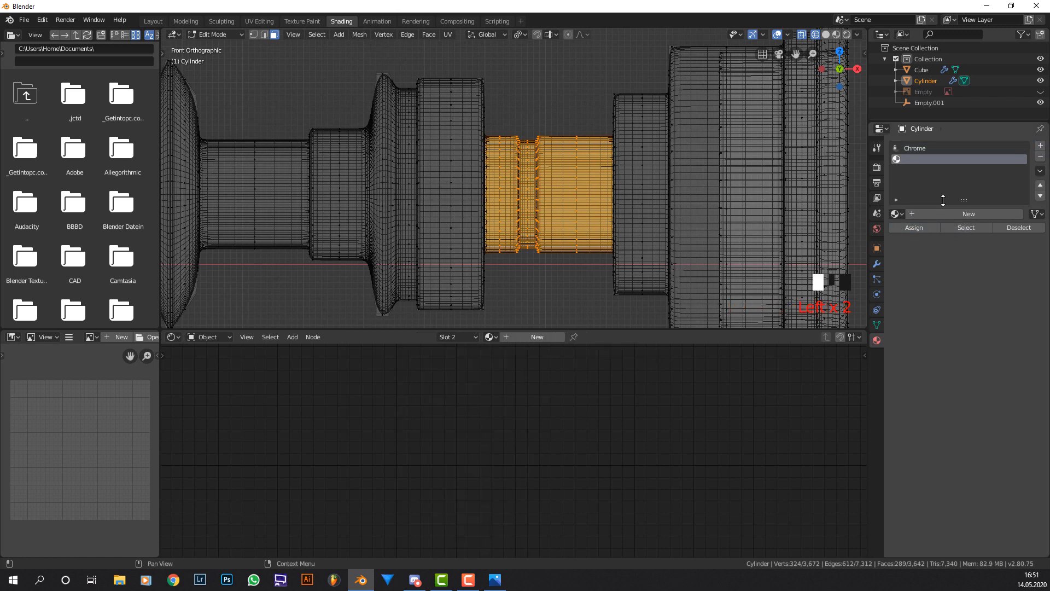
left_click(938, 214)
left_click(825, 35)
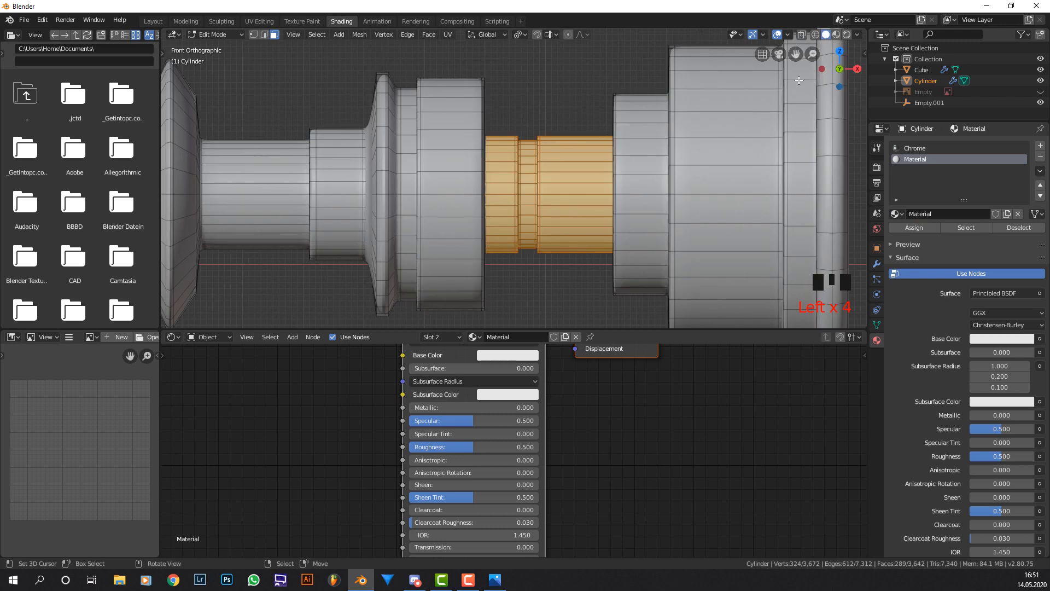
middle_click(856, 47)
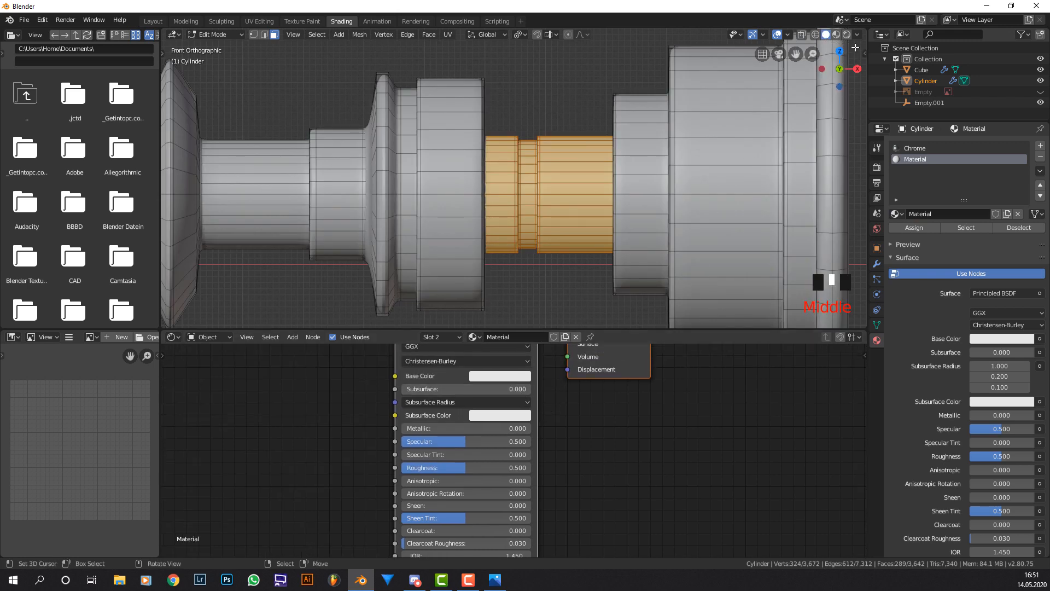
left_click(837, 34)
Give the neck material a light orange base color and set its metallic value to 1.
left_click(484, 376)
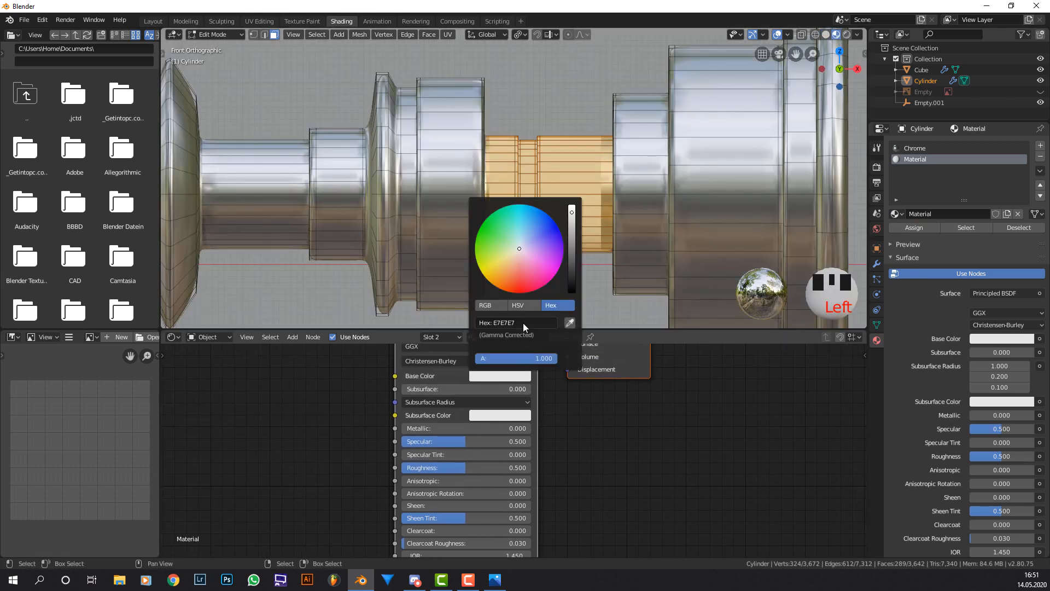
left_click(505, 272)
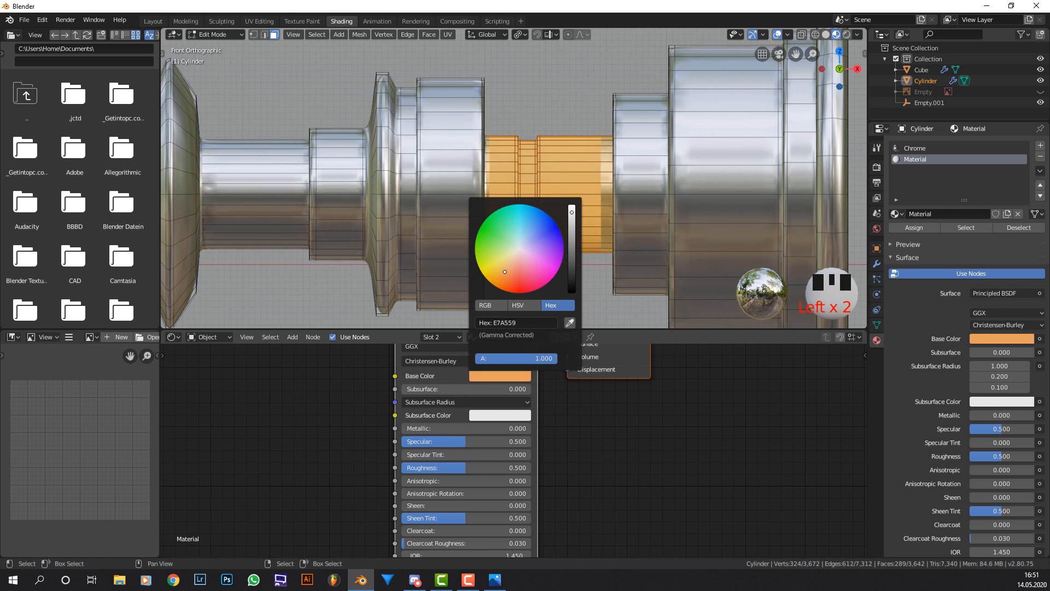
left_click_drag(505, 271, 508, 272)
left_click_drag(473, 429, 604, 427)
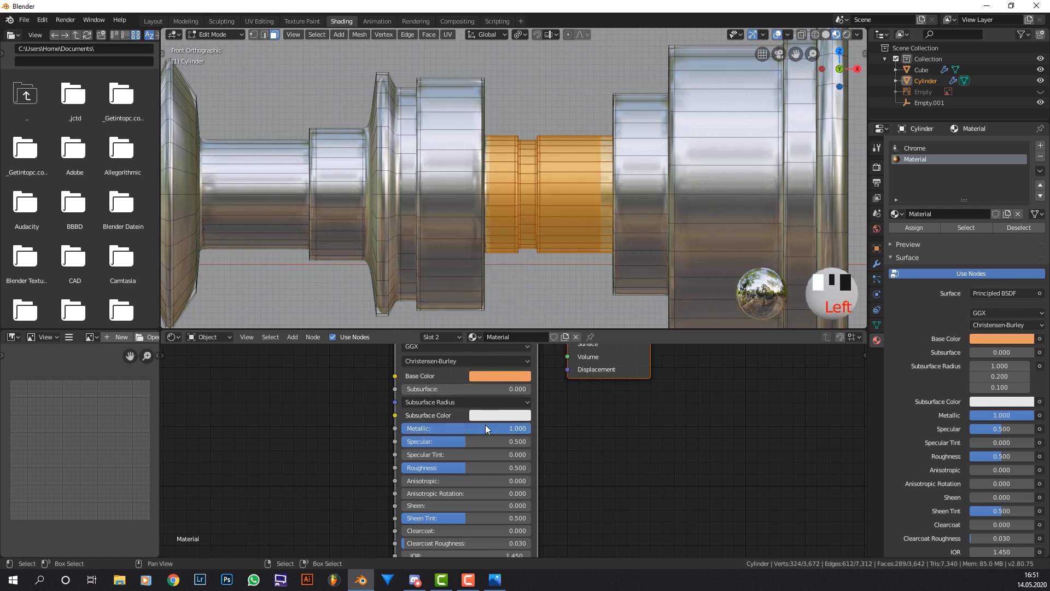
Set the orange neck material's roughness to 0.3, checking its look on the model.
left_click(478, 463)
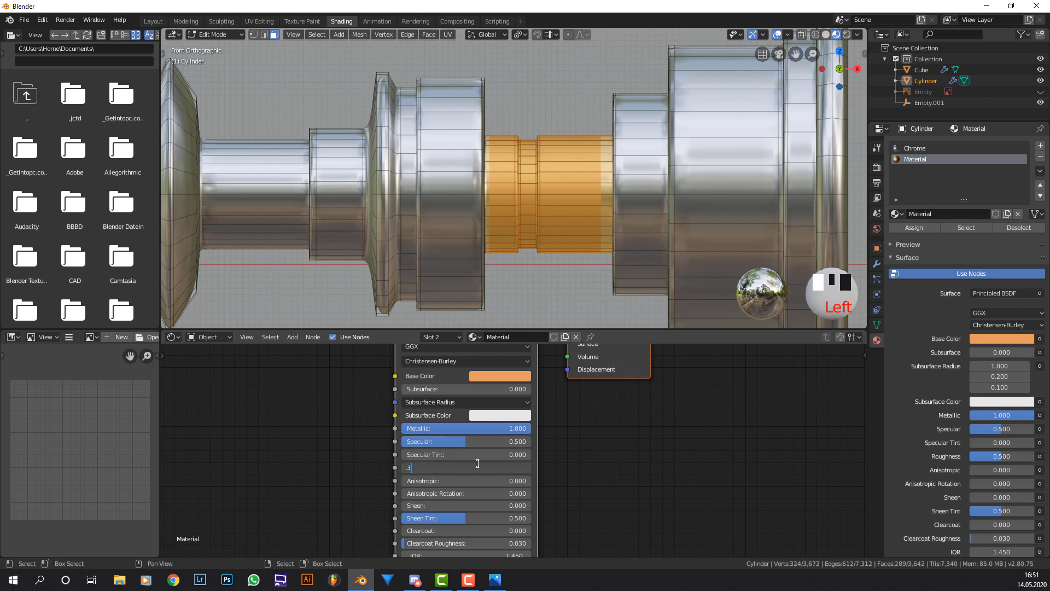
key("Return")
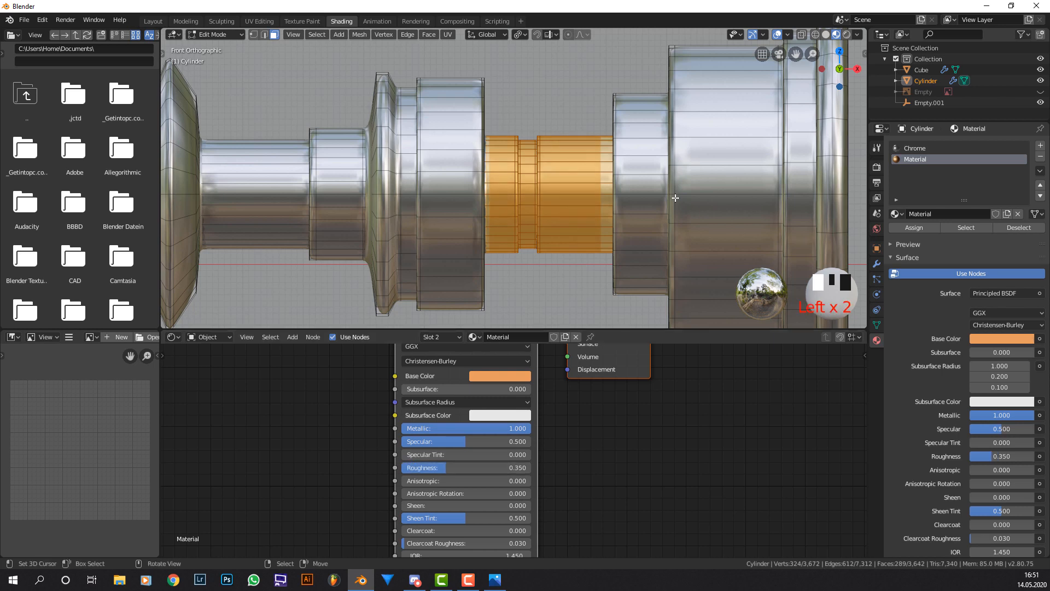
key("Tab")
middle_click_drag(580, 153, 575, 162)
scroll(575, 162, "down", 3)
left_click(474, 468)
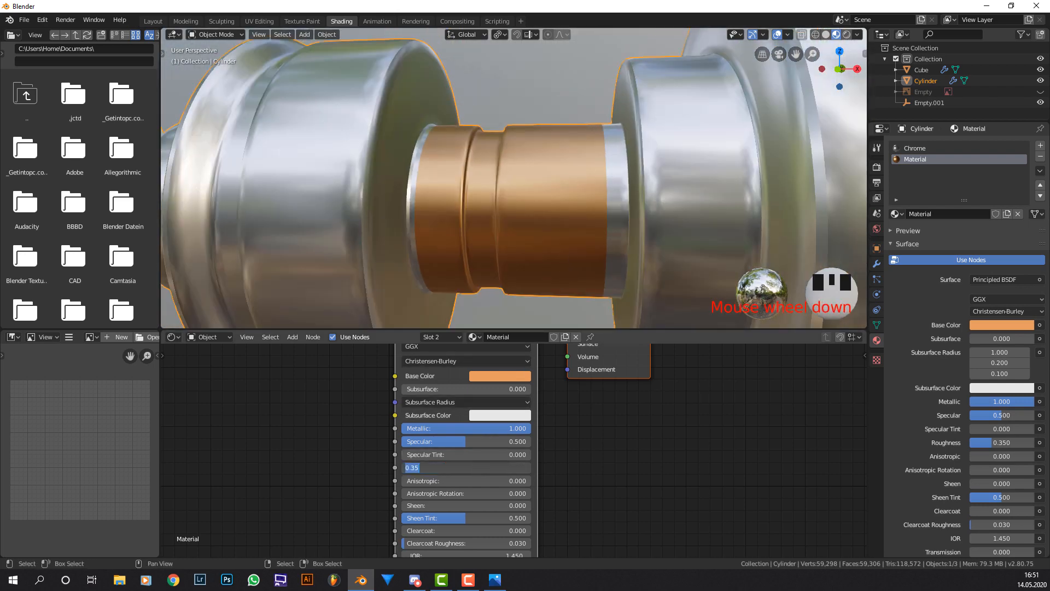
key("Return")
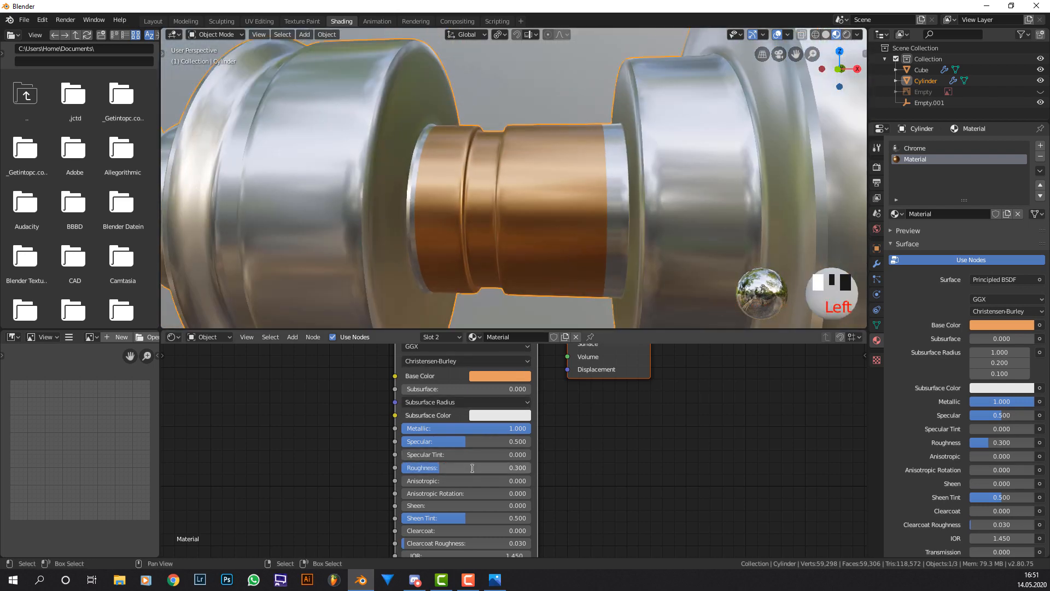
Add a loop cut around the wider orange neck section and slide it to the edge next to the flared end.
middle_click_drag(543, 245, 551, 204)
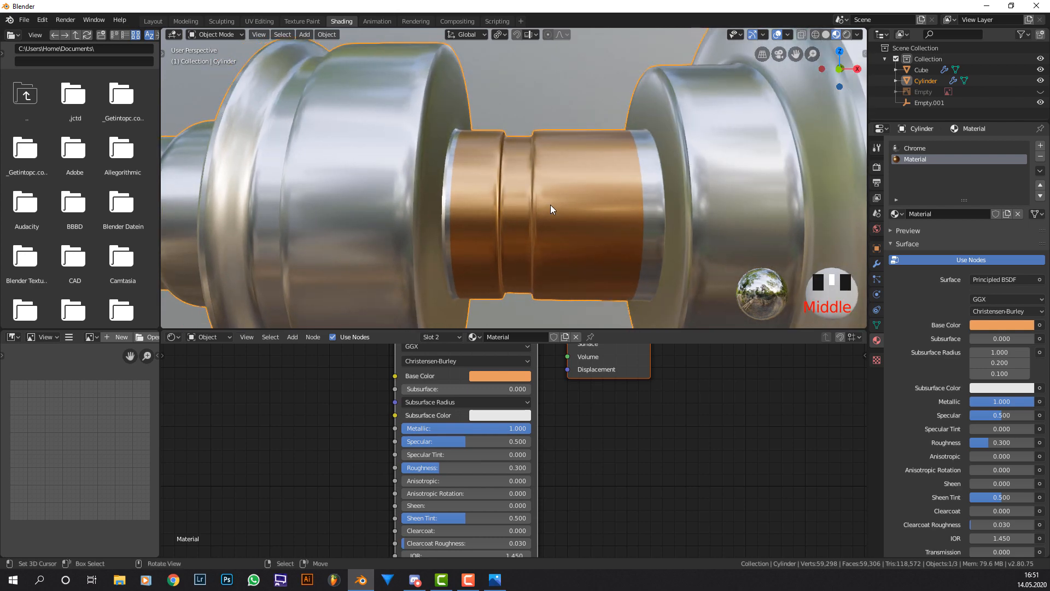
key("Tab")
key("ctrl+r")
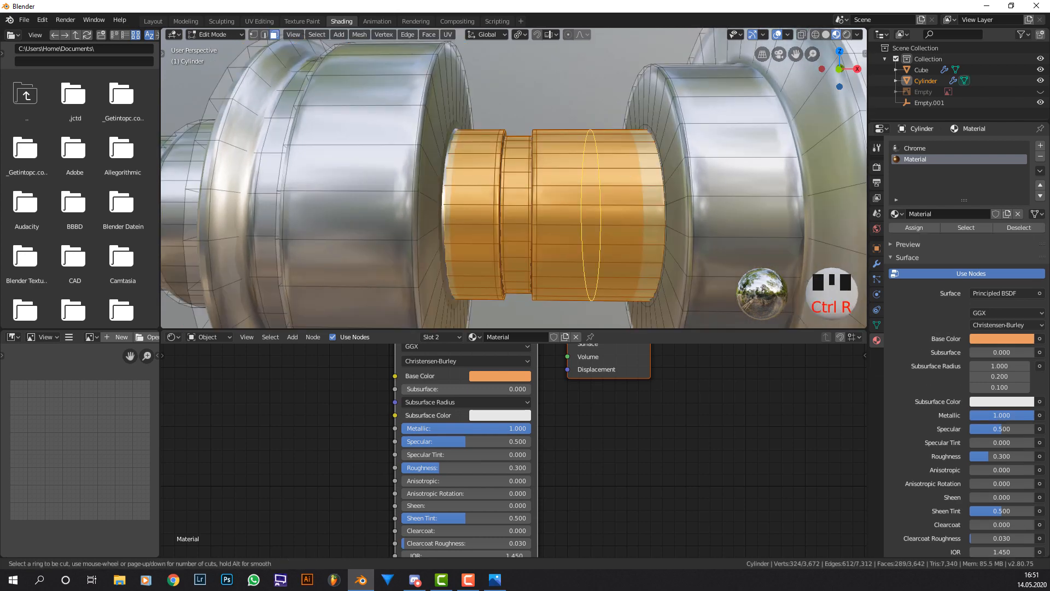
left_click(622, 169)
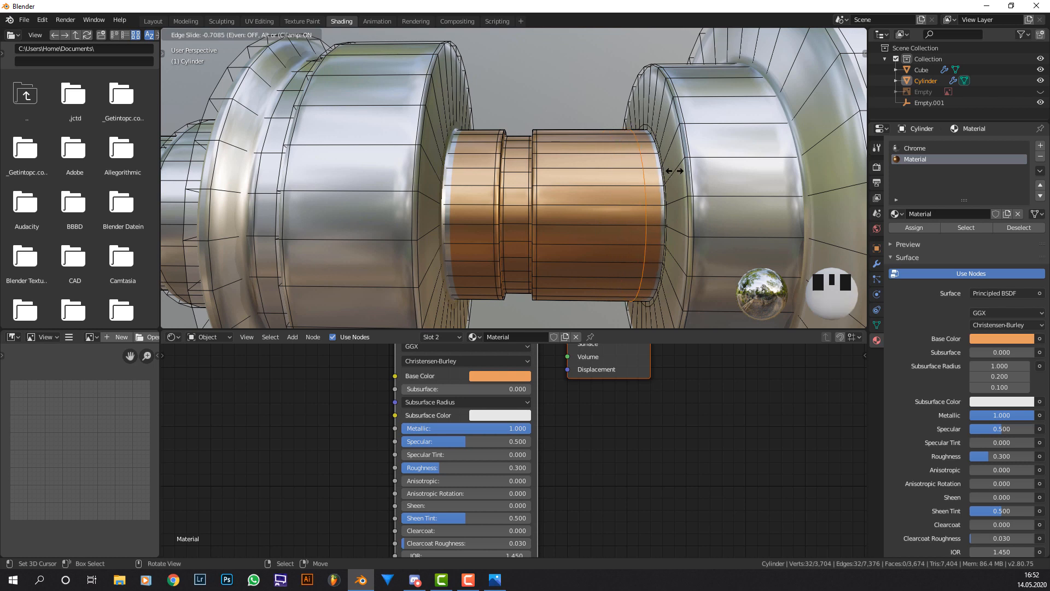
left_click(683, 169)
Add a loop cut around the shorter orange neck section and slide it fully to the edge facing the ribbed grip.
key("ctrl+r")
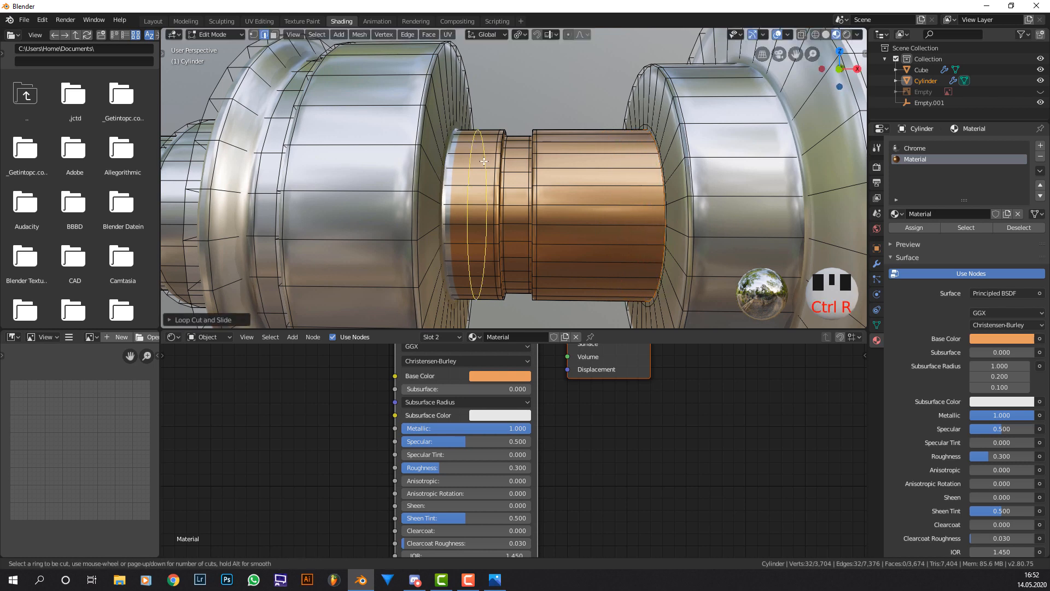
left_click(477, 164)
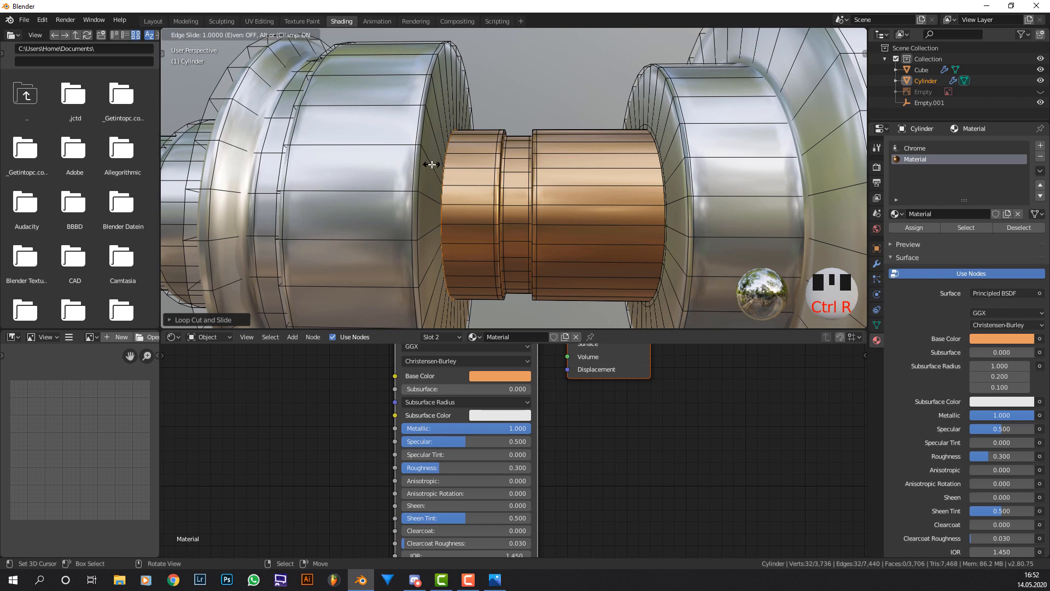
left_click(494, 159)
middle_click_drag(493, 159, 497, 152)
key("Tab")
Box-select the collar and the thin shaft between the ribbed grip and the orange neck in front wireframe view.
key("Tab")
key("KP_1")
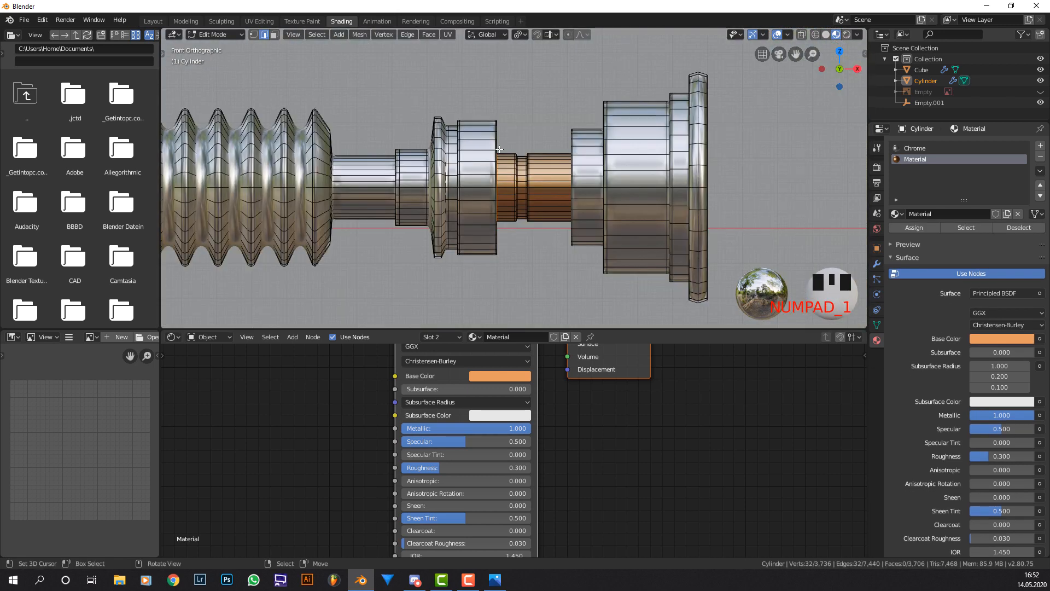
left_click(816, 34)
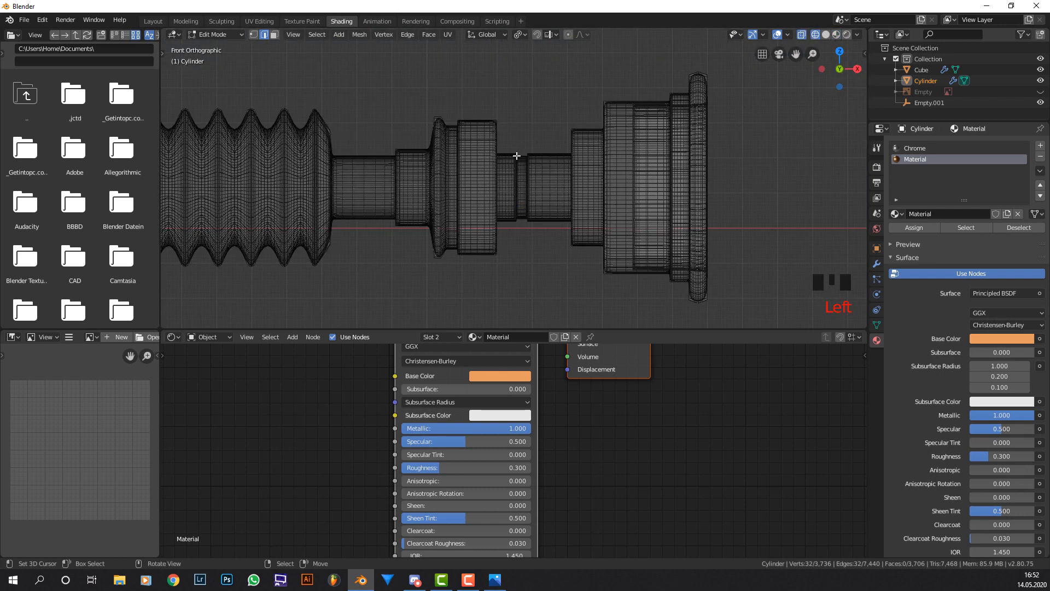
key("a")
key("a")
key("a")
key("b")
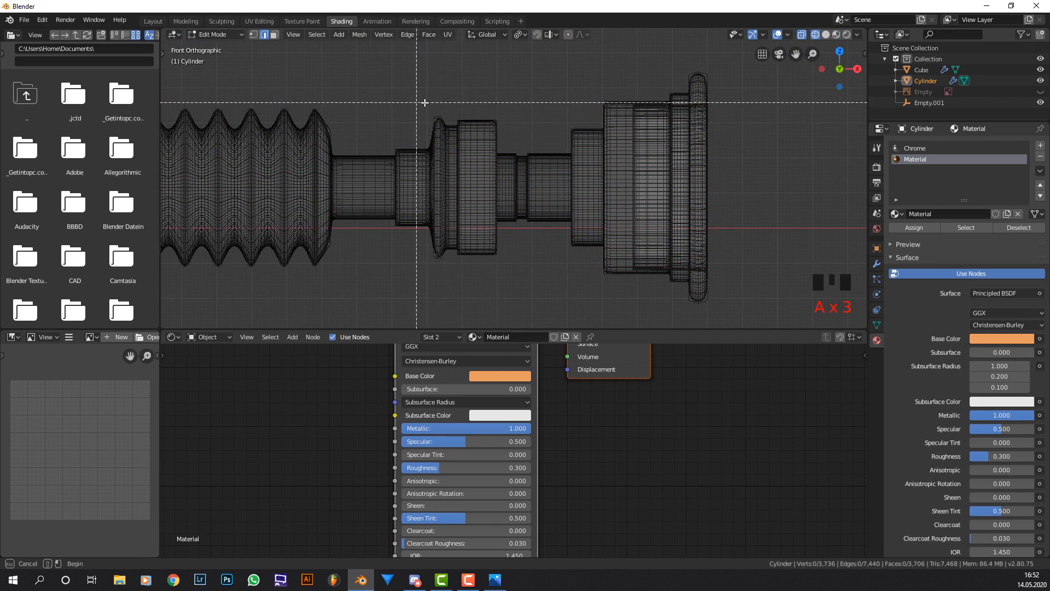
left_click_drag(498, 86, 333, 320)
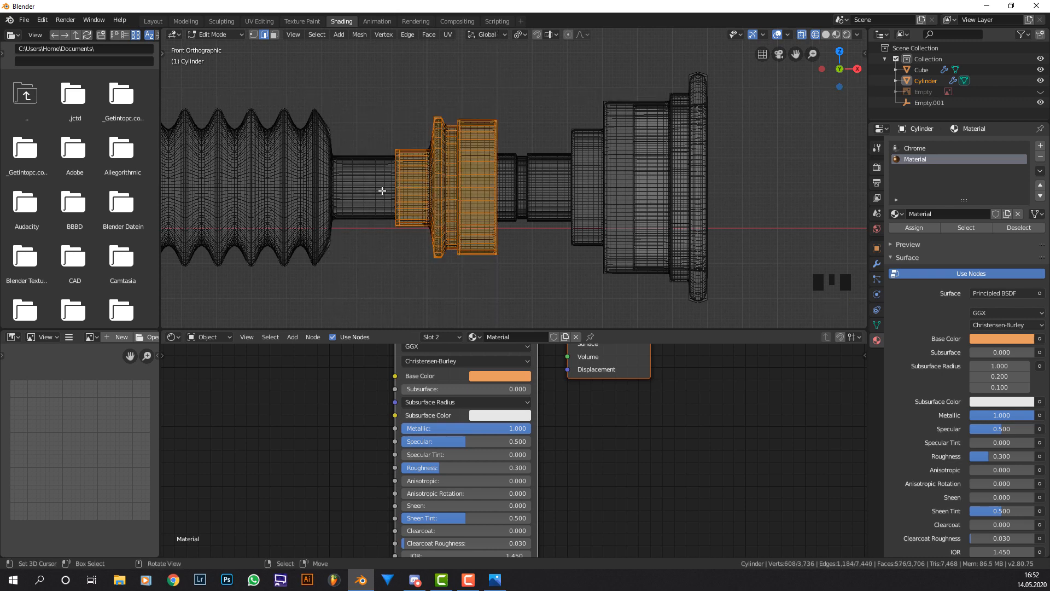
key("b")
left_click_drag(412, 118, 327, 255)
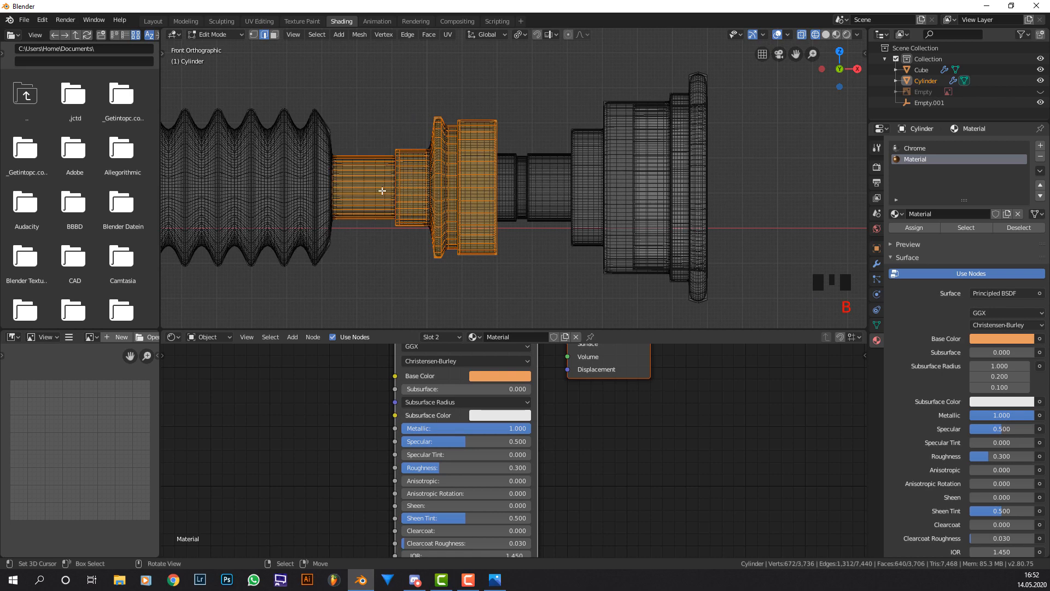
Add a new material slot, assign it to the selected collar and shaft faces, and create a new material in it.
left_click(274, 34)
middle_click_drag(373, 148, 591, 387)
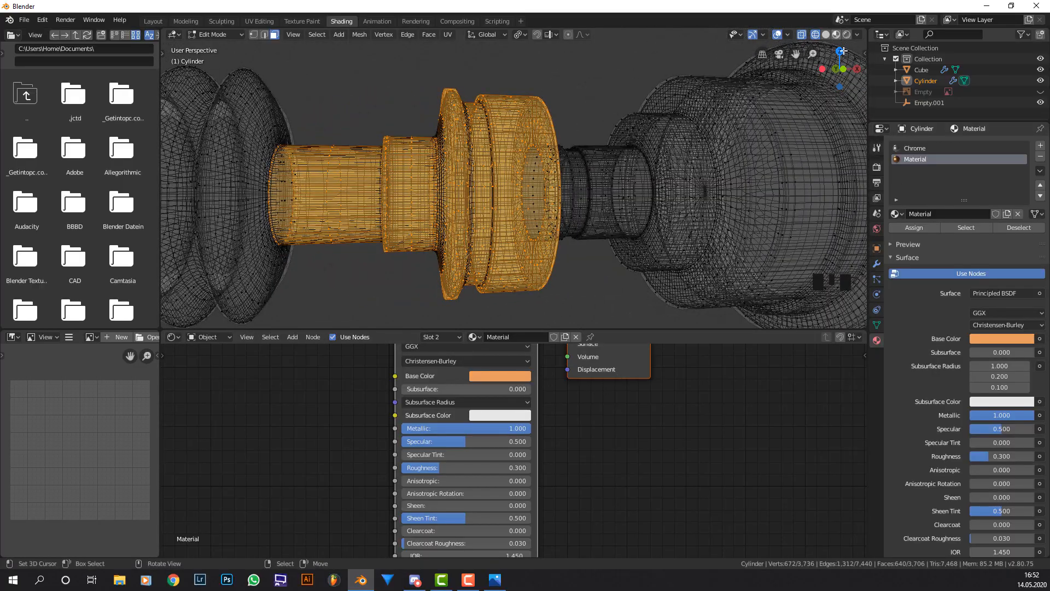
left_click(836, 35)
left_click(1041, 146)
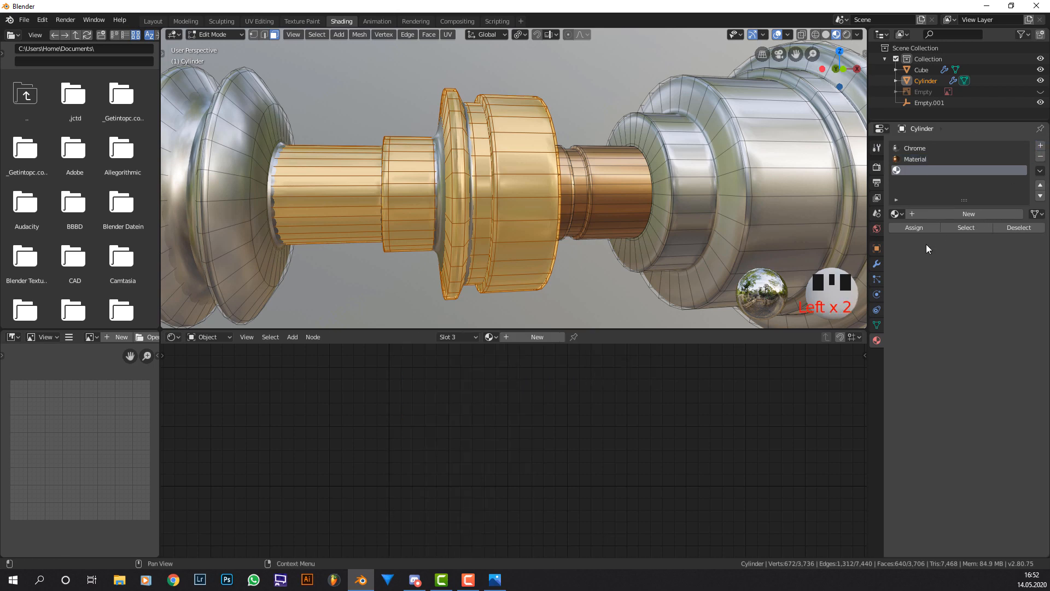
left_click(918, 227)
left_click(933, 213)
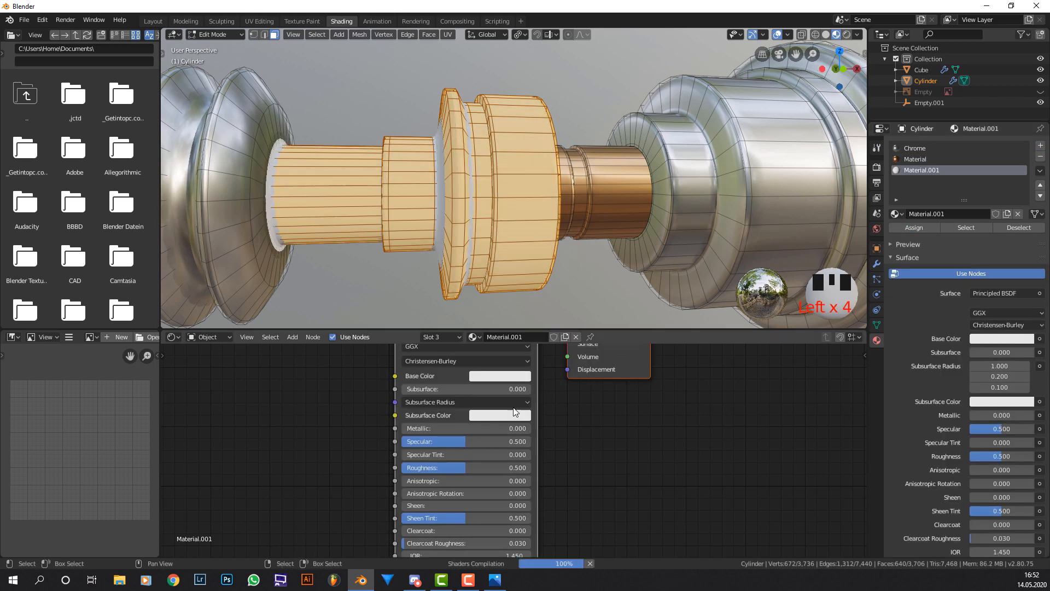
Set the collar material's metallic value to 1 and give it a golden yellow-orange base color.
left_click_drag(465, 426, 528, 429)
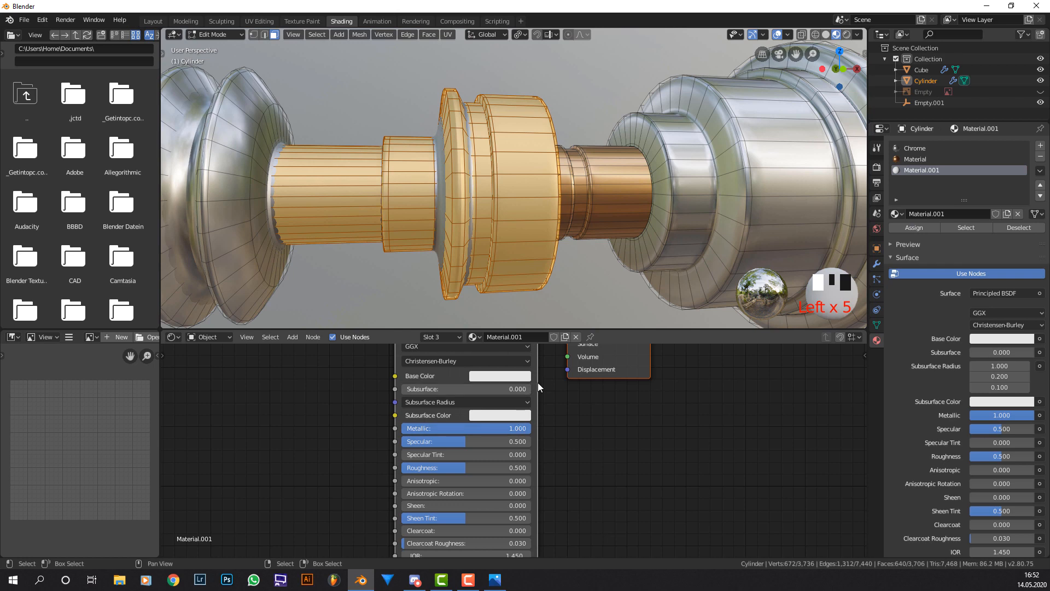
left_click(511, 376)
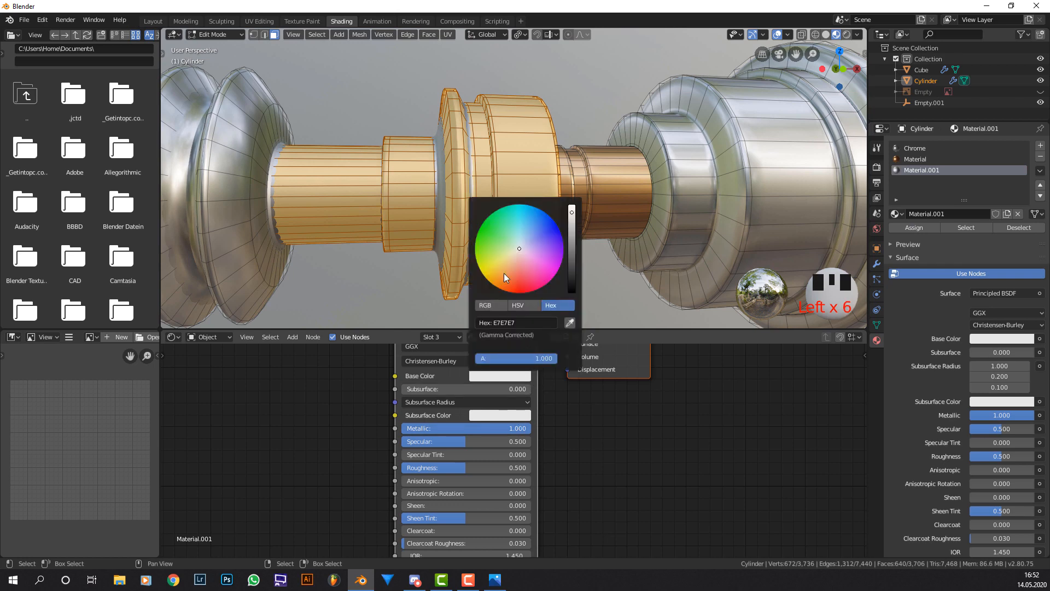
left_click_drag(503, 274, 502, 268)
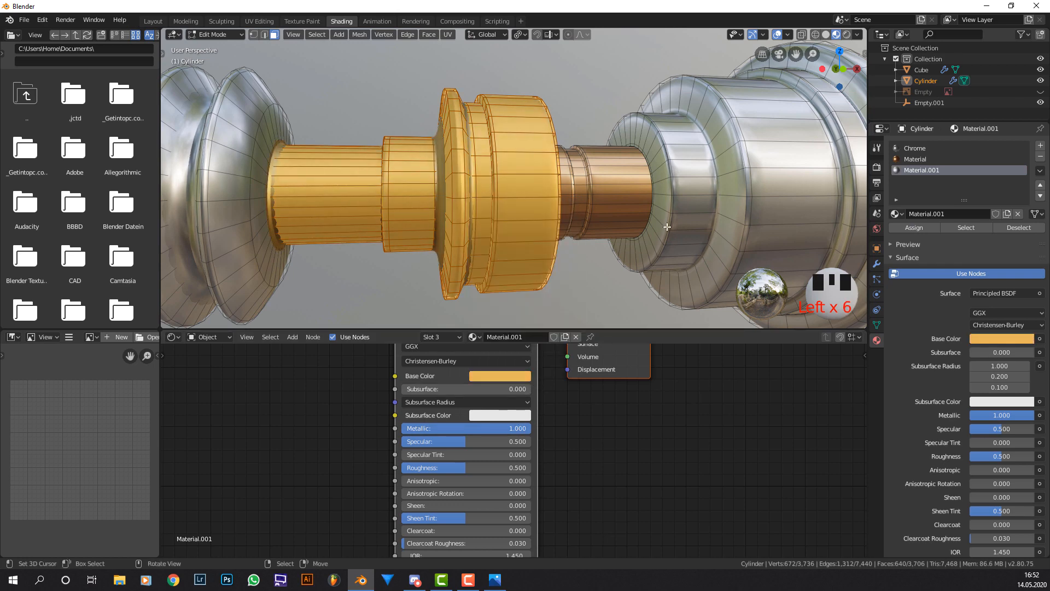
Leave edit mode and set the gold collar material's roughness to 0.3.
key("Tab")
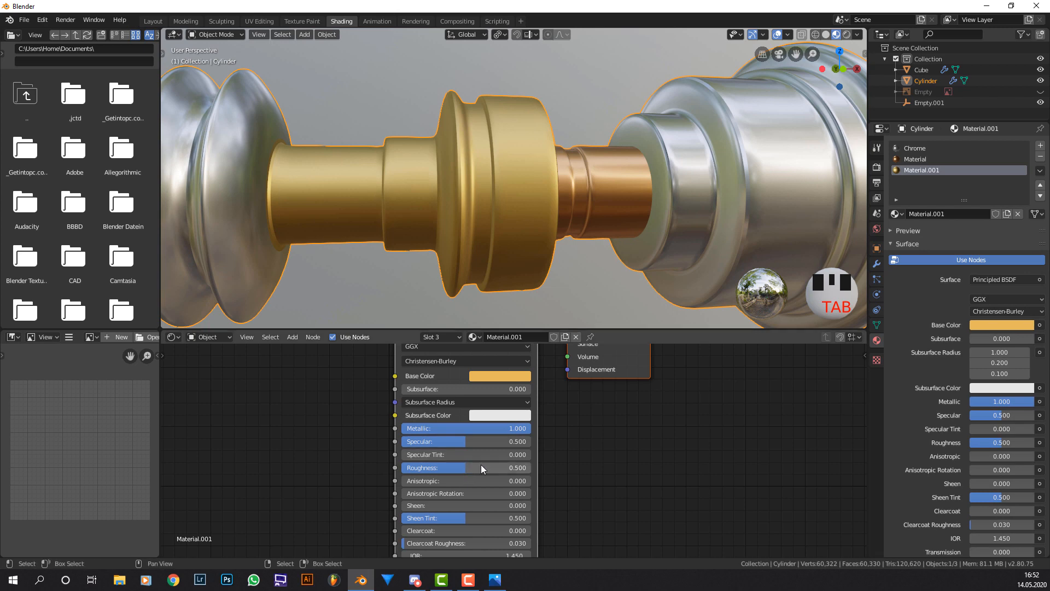
left_click(482, 468)
type("0.3")
key("Return")
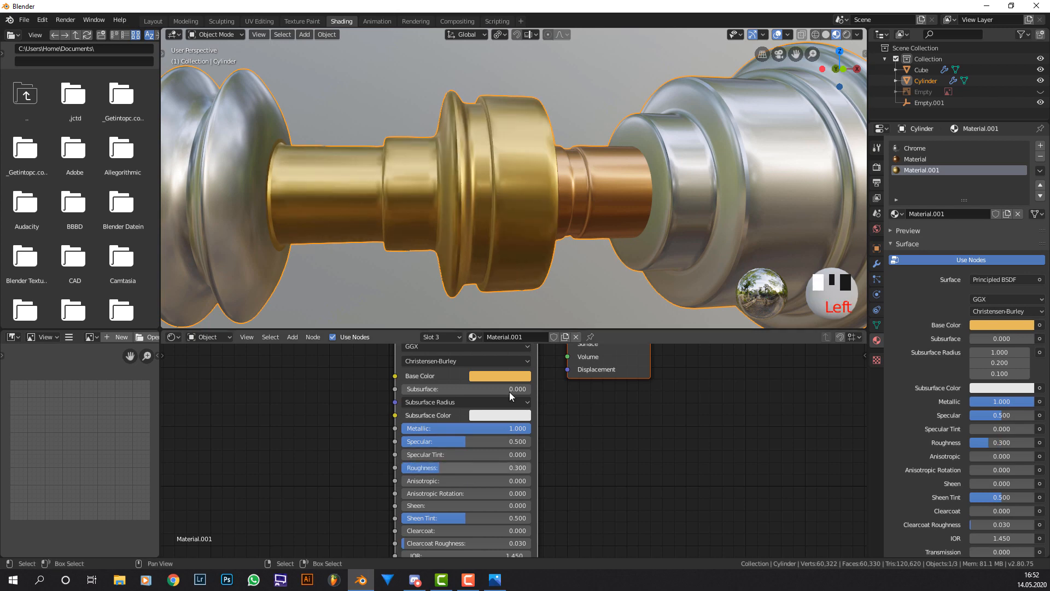
Add a loop cut around the short orange neck section and slide it to the edge next to the gold collar.
scroll(551, 210, "down", 2)
middle_click_drag(553, 208, 543, 215)
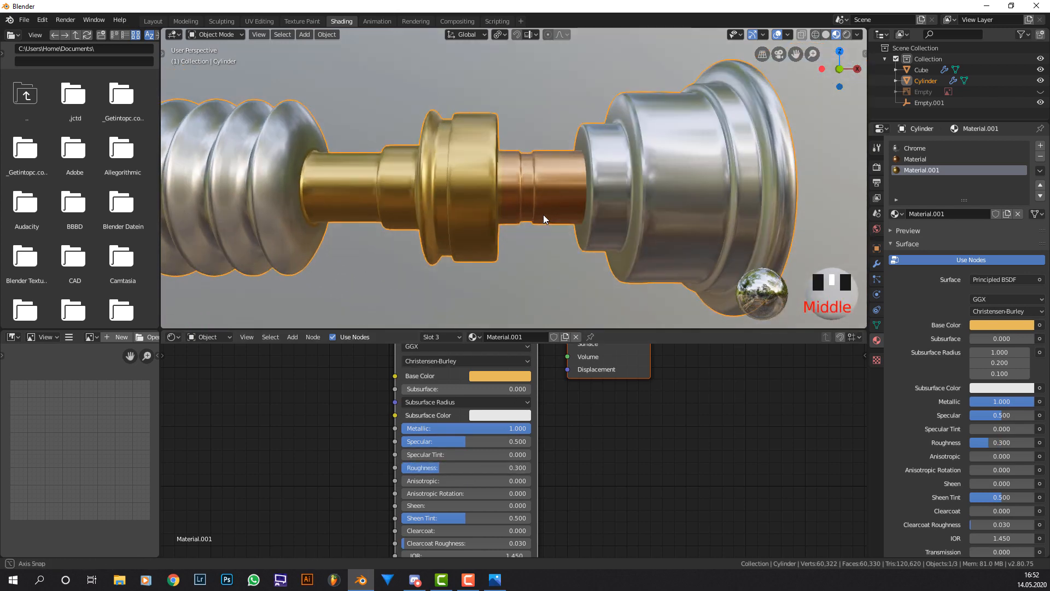
key("KP_1")
scroll(542, 217, "up", 3)
key("Tab")
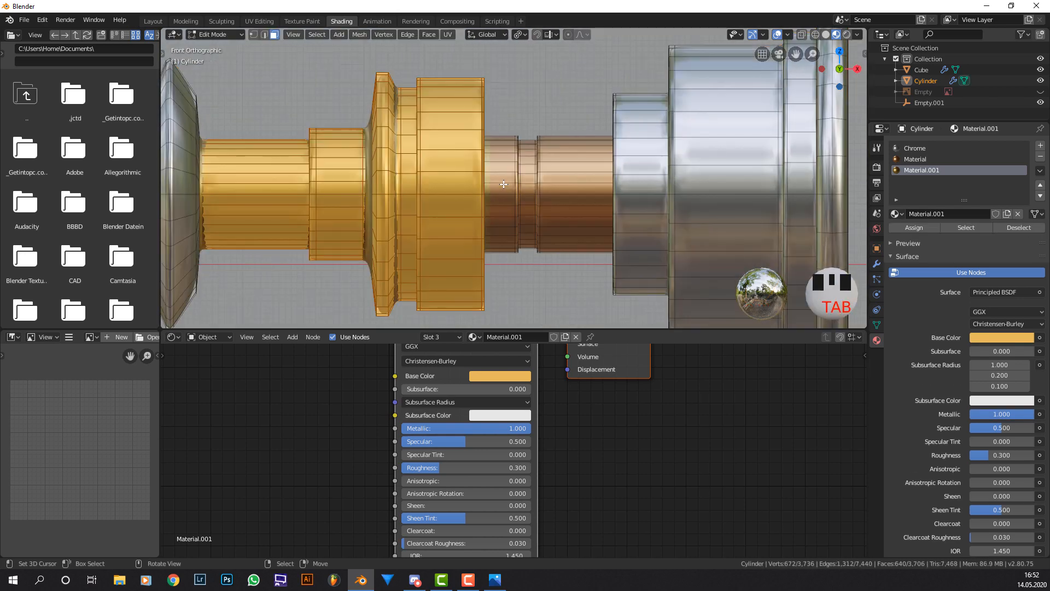
scroll(514, 186, "up", 2)
key("ctrl+r")
left_click(492, 180)
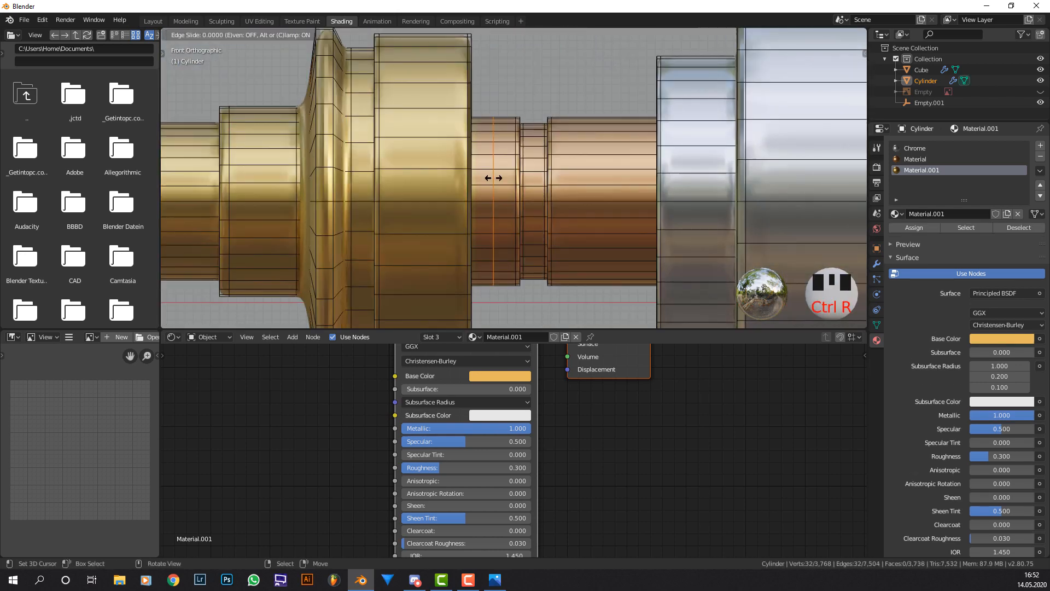
left_click(480, 181)
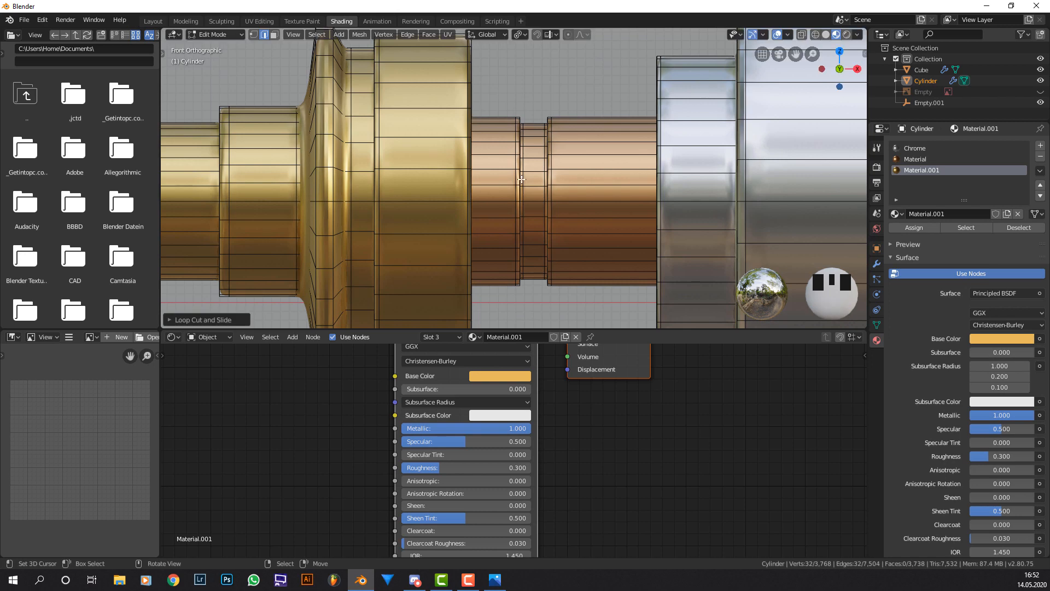
middle_click_drag(480, 181, 493, 189)
scroll(495, 186, "down", 2)
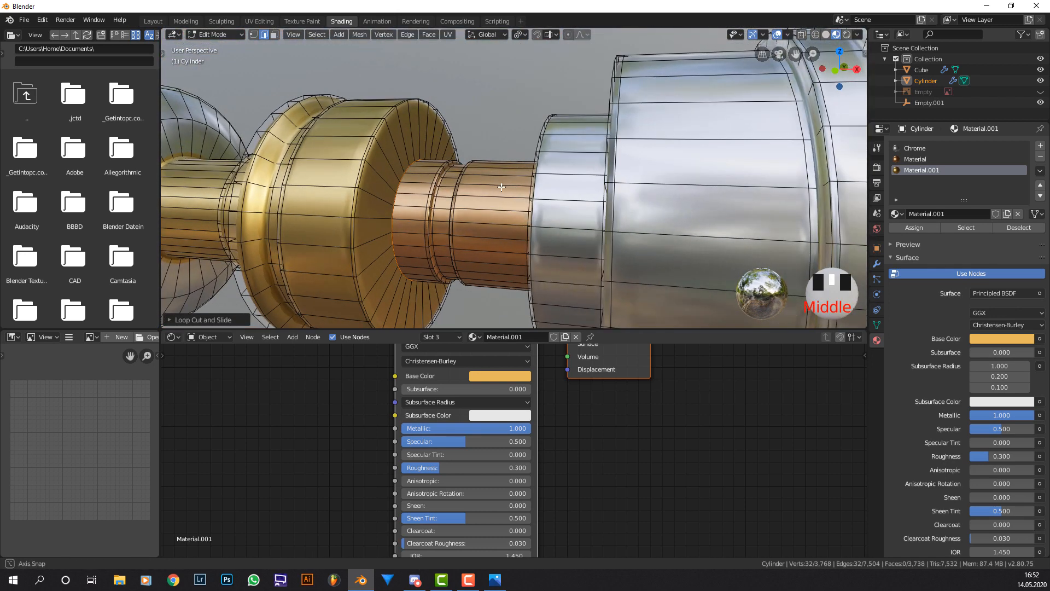
Try to add a loop cut on the ribbed grip's end face around the base of the gold shaft.
scroll(493, 189, "down", 3)
scroll(366, 193, "up", 2)
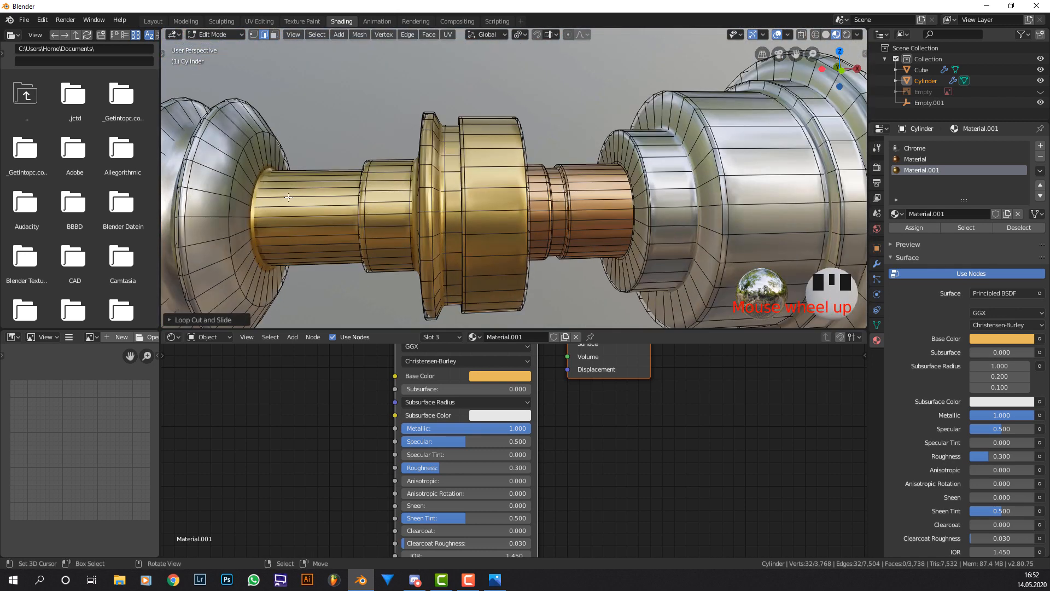
key("ctrl+r")
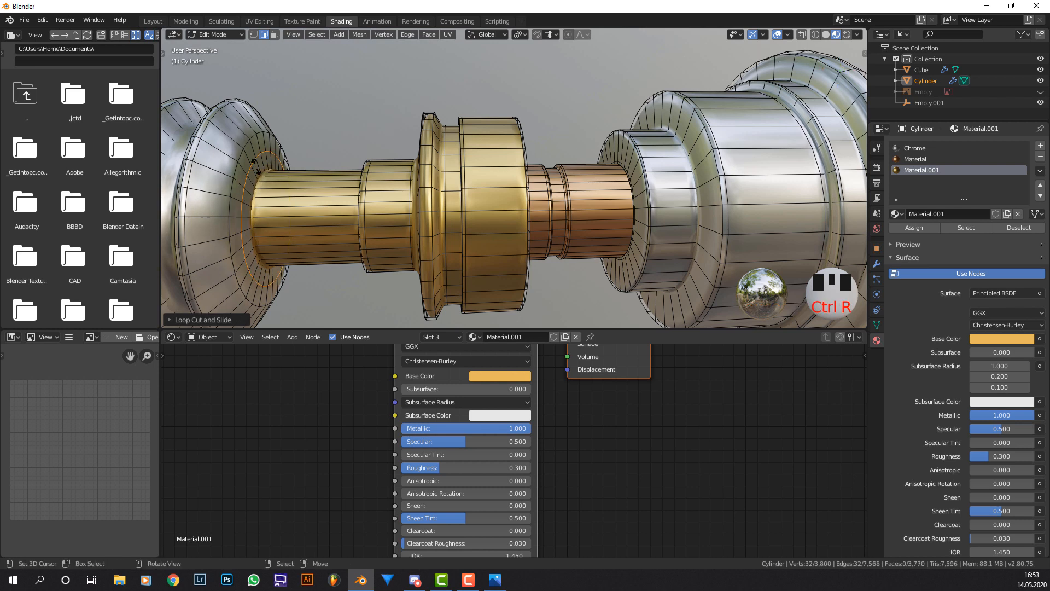
left_click(259, 172)
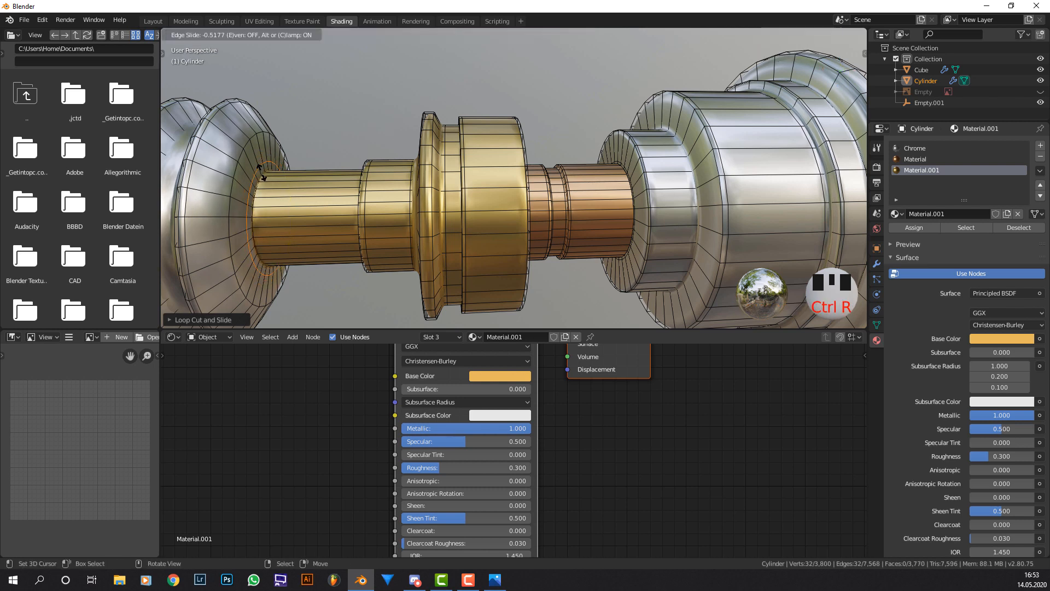
left_click(268, 178)
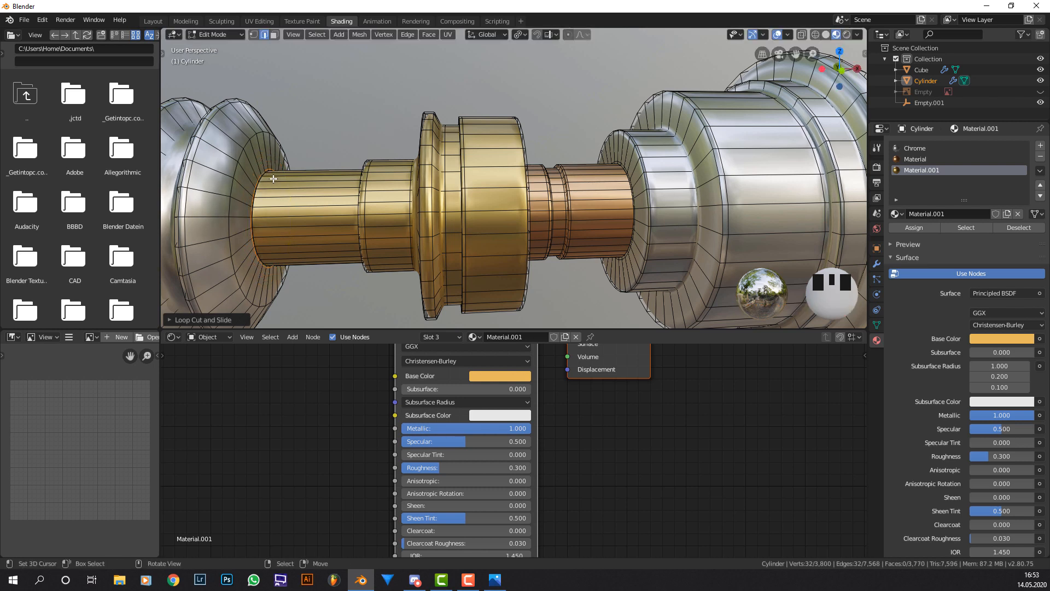
Undo the last loop cut and redo it on the grip's end face, sliding it fully to the gold shaft's edge.
key("ctrl+r")
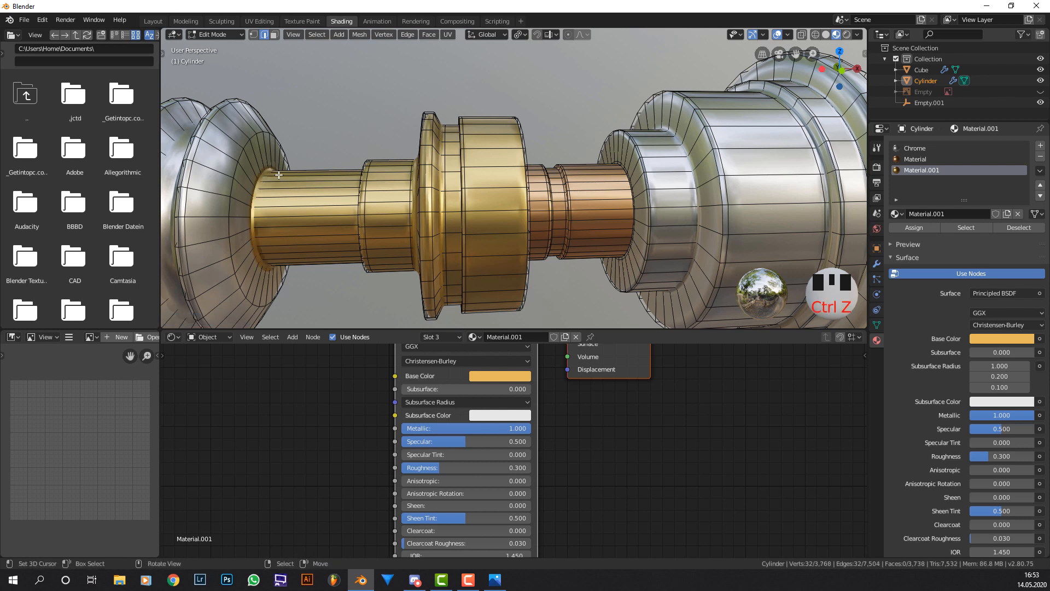
left_click(262, 164)
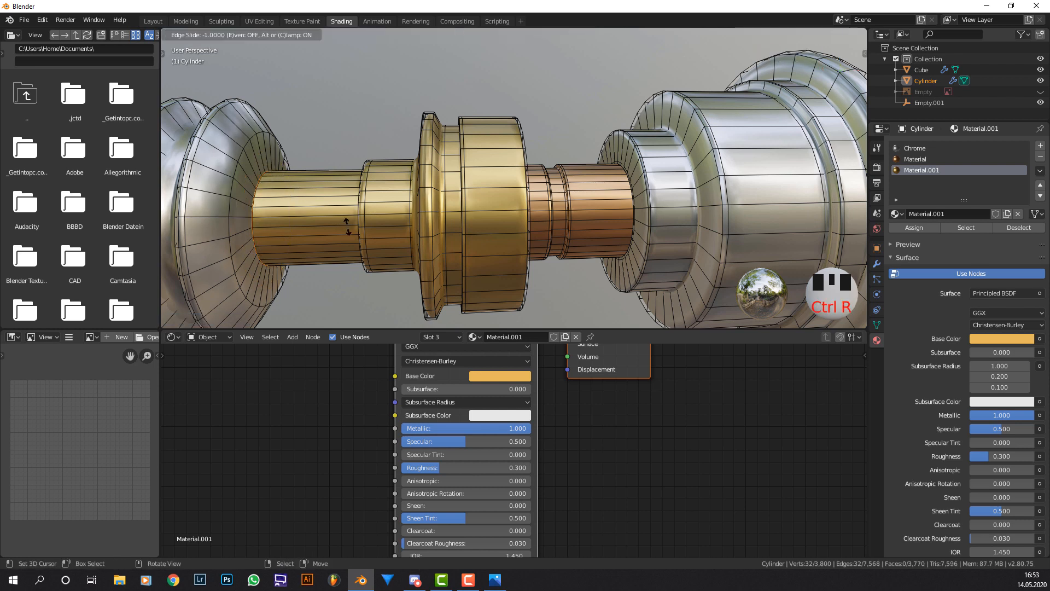
left_click(372, 238)
Box-select all faces of the ribbed grip and the adjoining short ring in front wireframe view using face selection.
scroll(323, 195, "down", 2)
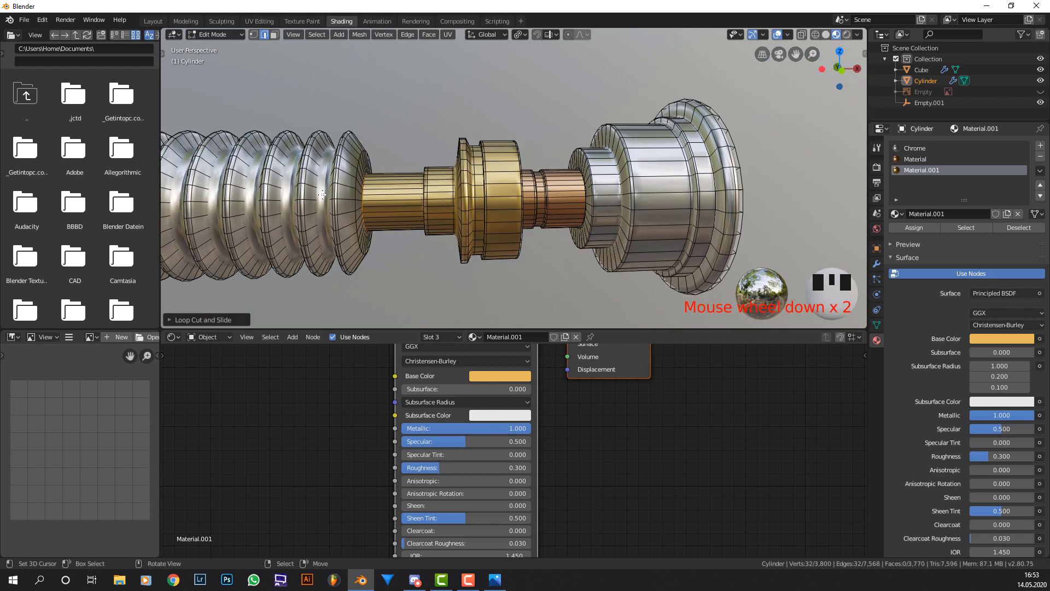
key("KP_1")
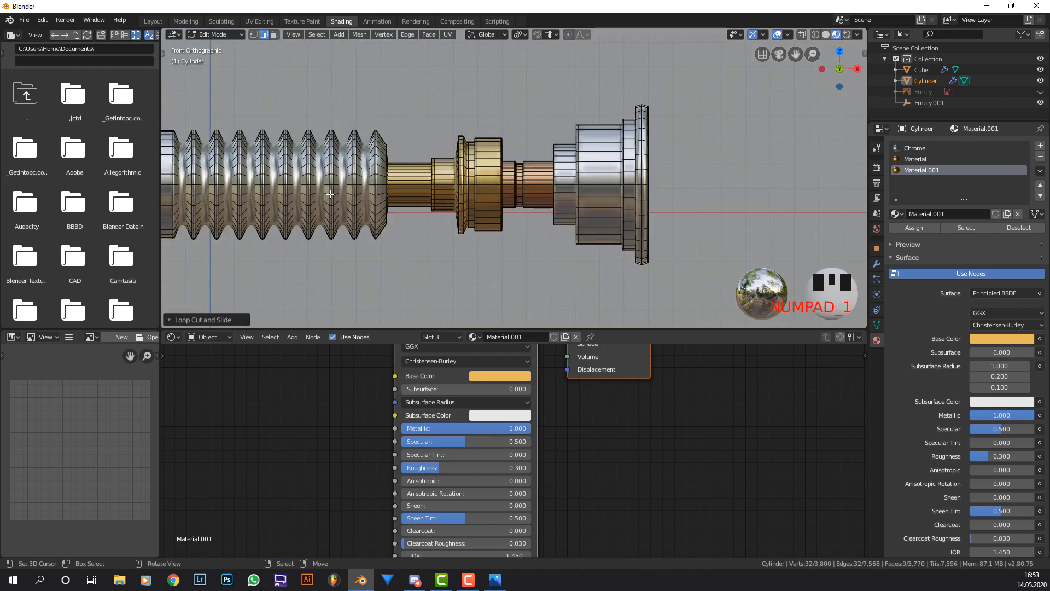
scroll(347, 174, "down", 1)
middle_click_drag(347, 174, 451, 174, "shift")
scroll(436, 181, "up", 2)
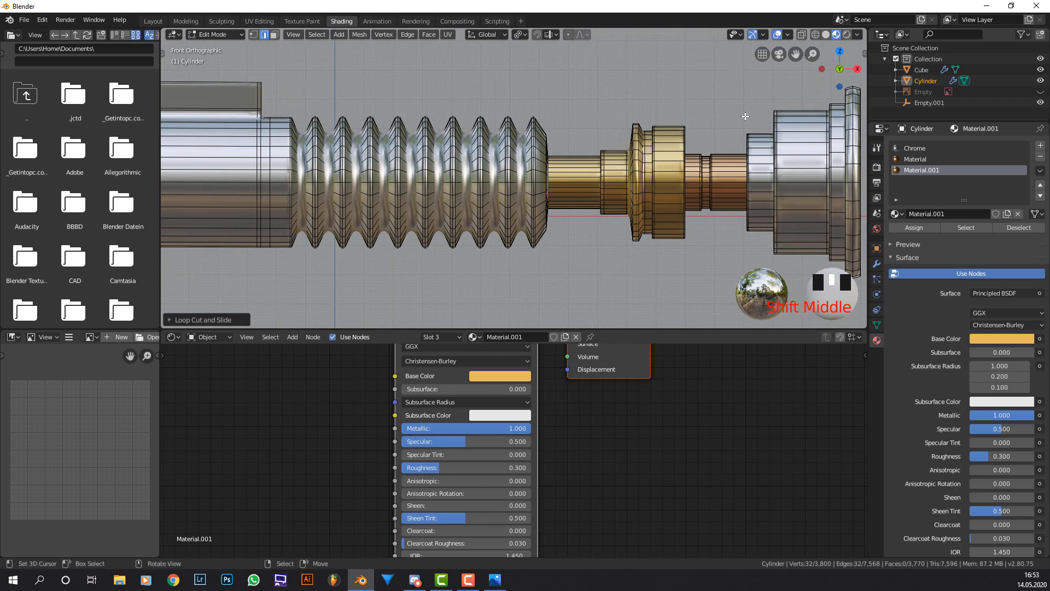
left_click(816, 35)
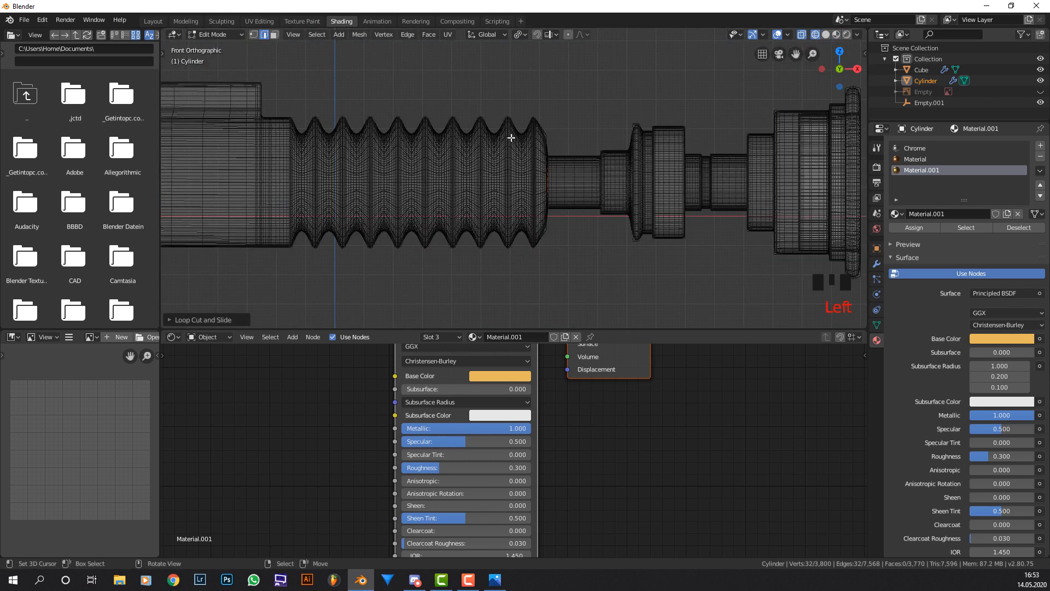
key("a")
key("a")
key("a")
left_click(274, 35)
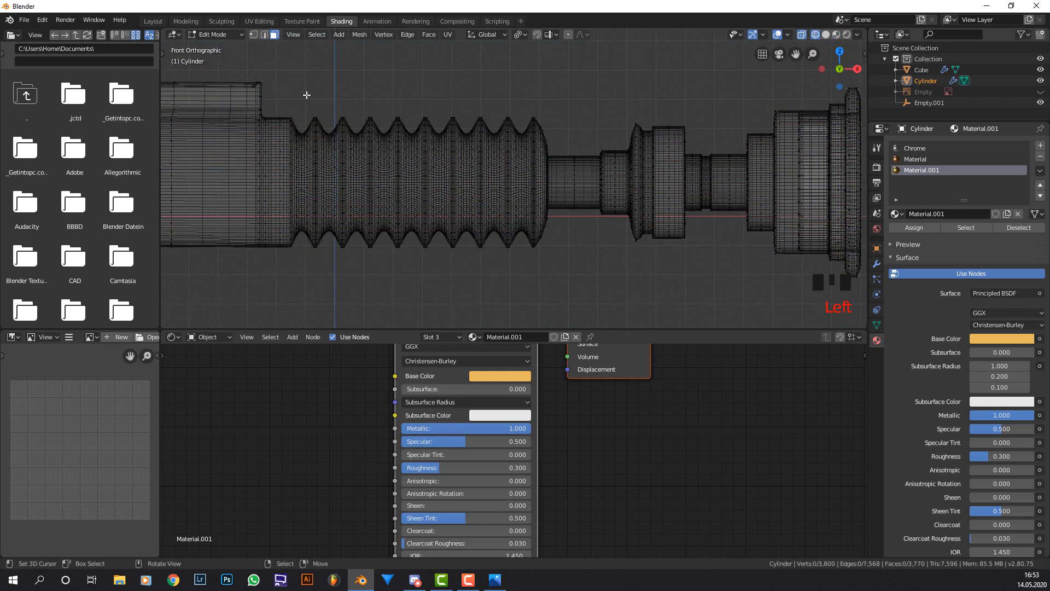
key("b")
left_click_drag(547, 77, 271, 285)
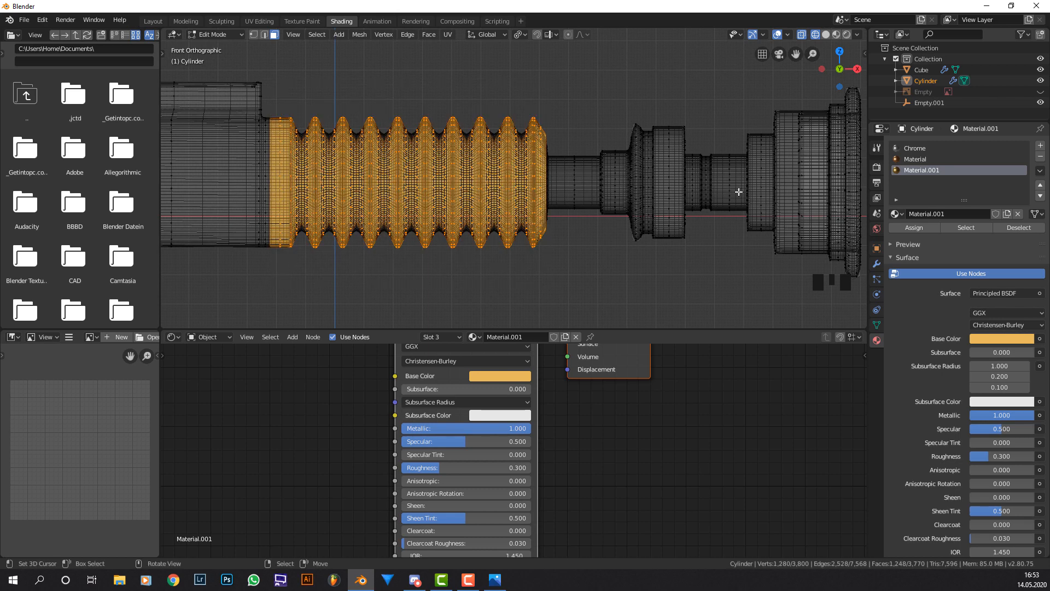
Create a new material in a fourth slot, assign it to the selected grip faces, and return to material preview shading.
left_click(1040, 146)
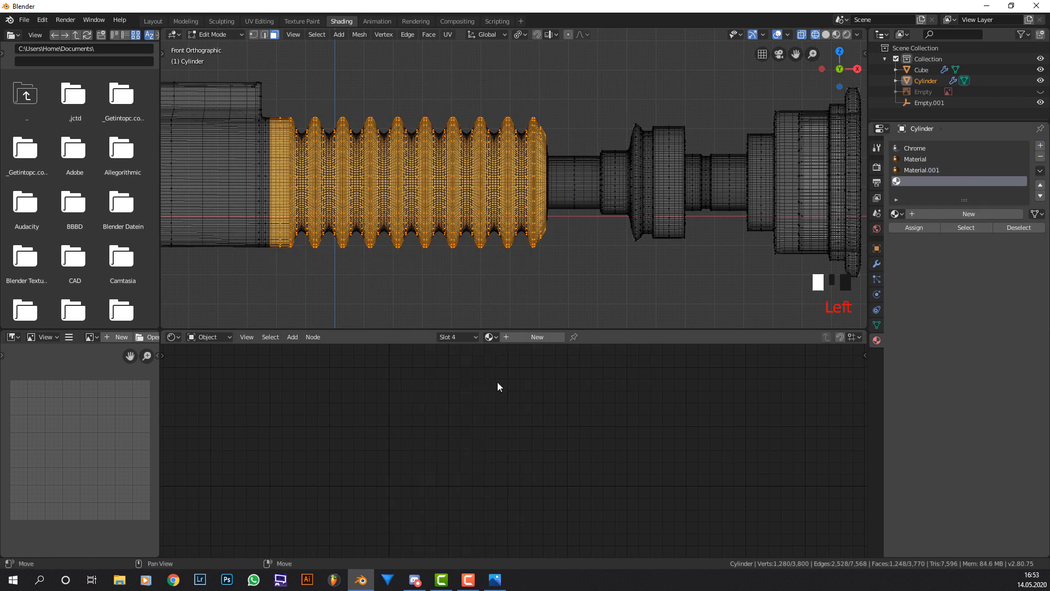
left_click(524, 338)
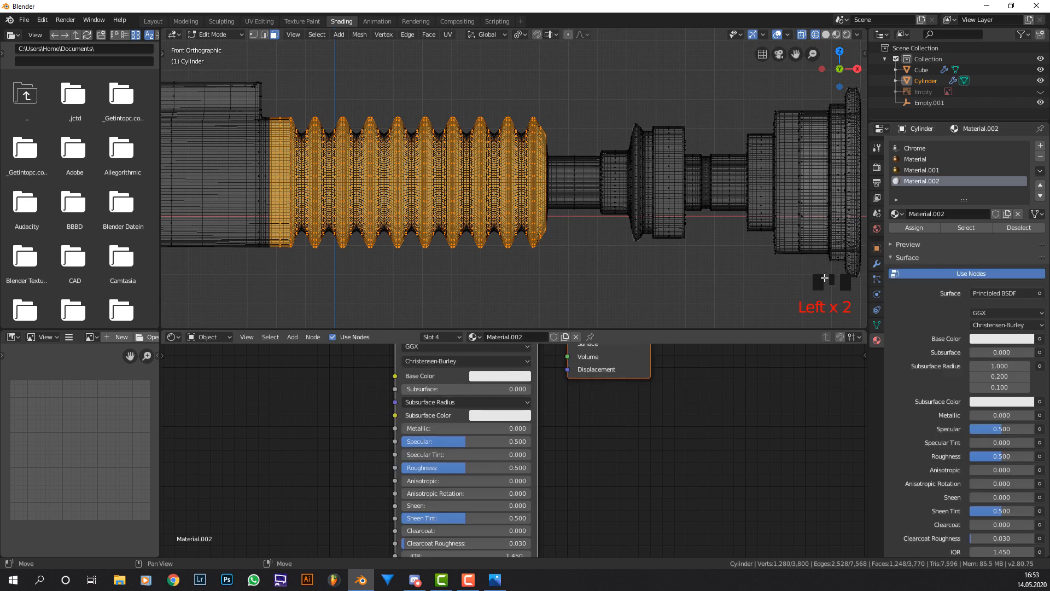
left_click(915, 222)
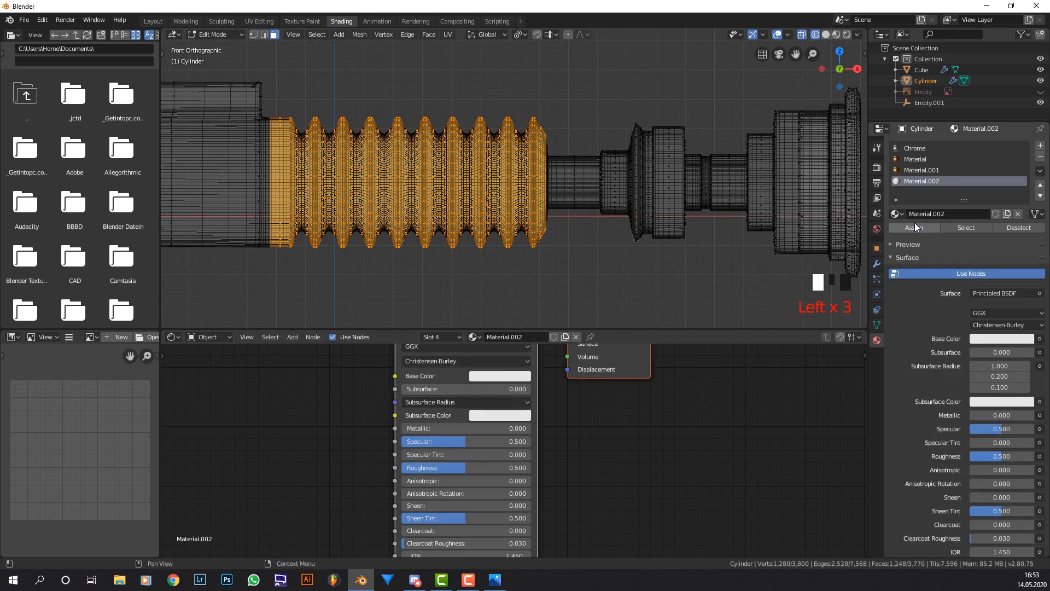
left_click(836, 34)
Set the ribbed grip material's base color to black, hex 000000.
left_click(514, 376)
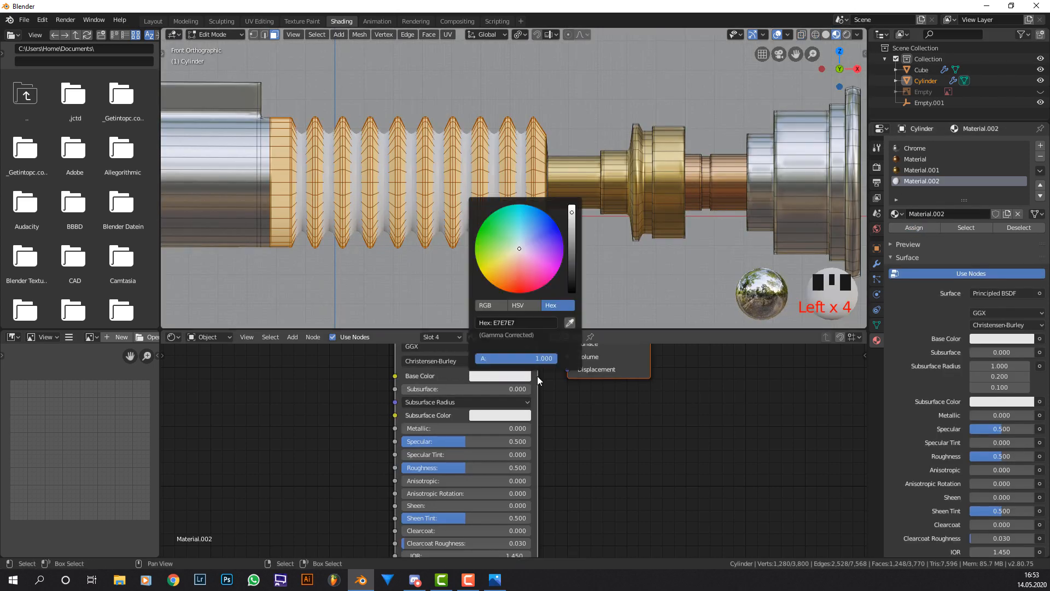
left_click(537, 323)
type("0")
key("Return")
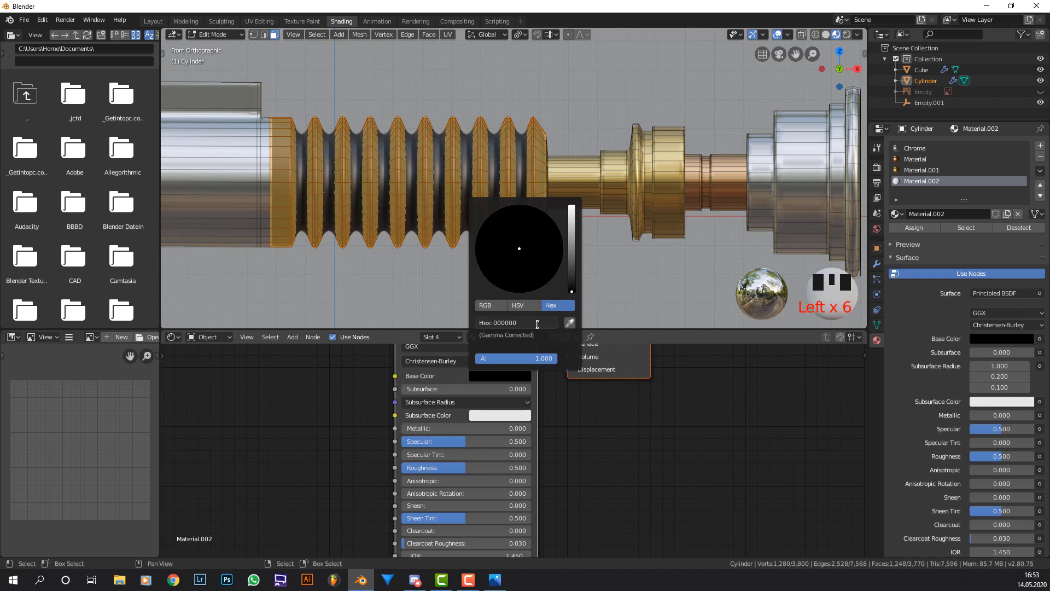
Set the black grip material's roughness to 0.7 and return to object mode.
scroll(480, 361, "up", 4)
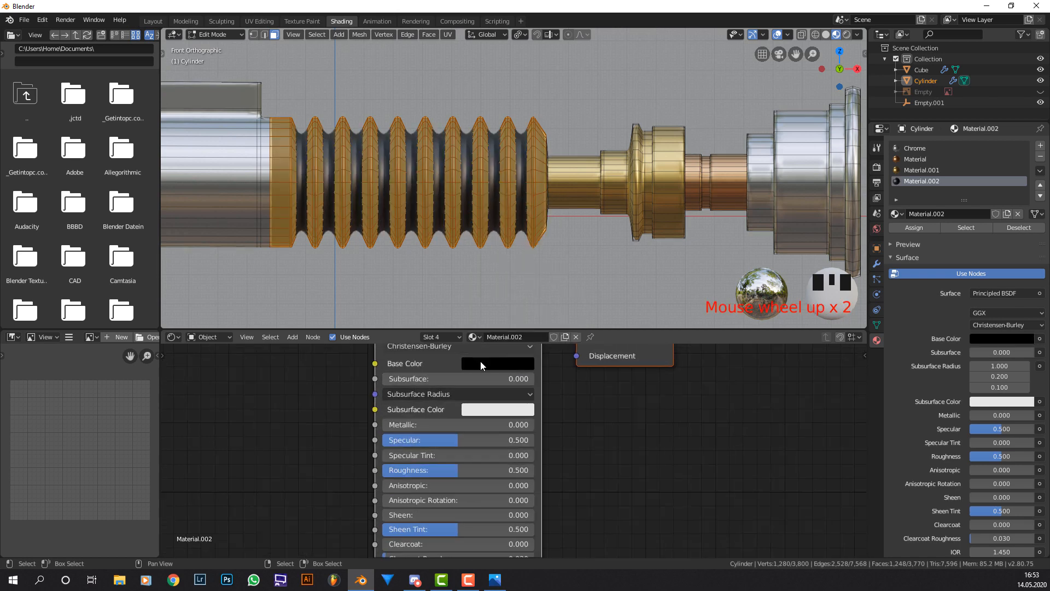
left_click(439, 473)
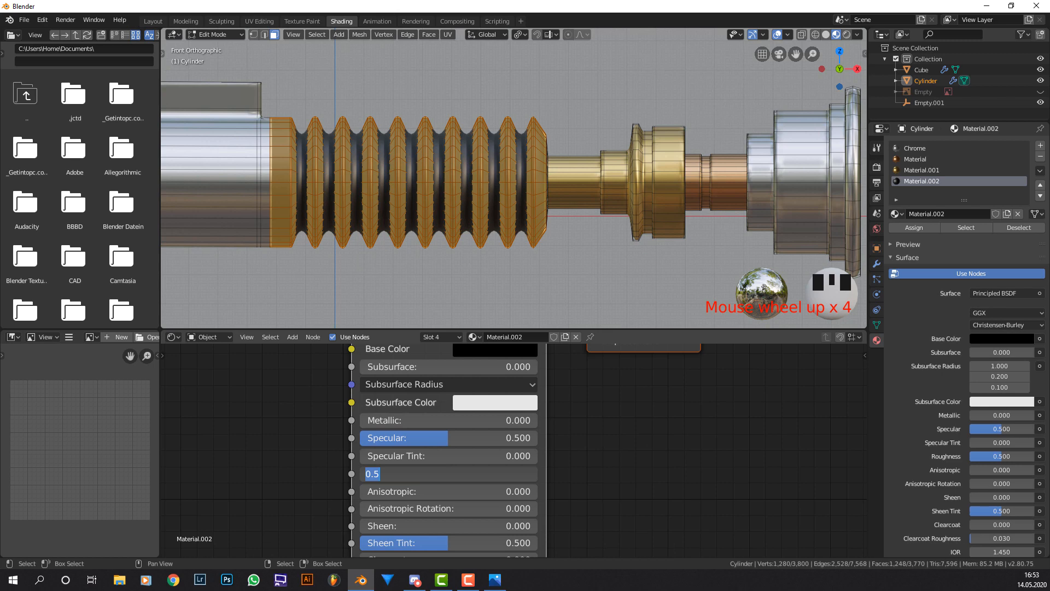
type("0.7")
key("Return")
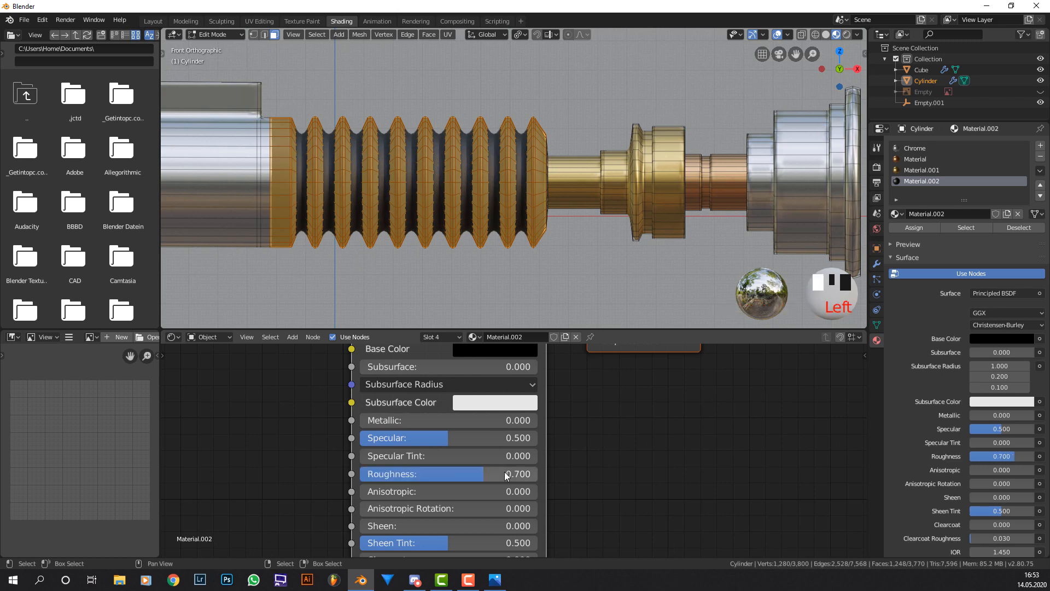
key("Tab")
scroll(511, 209, "down", 1)
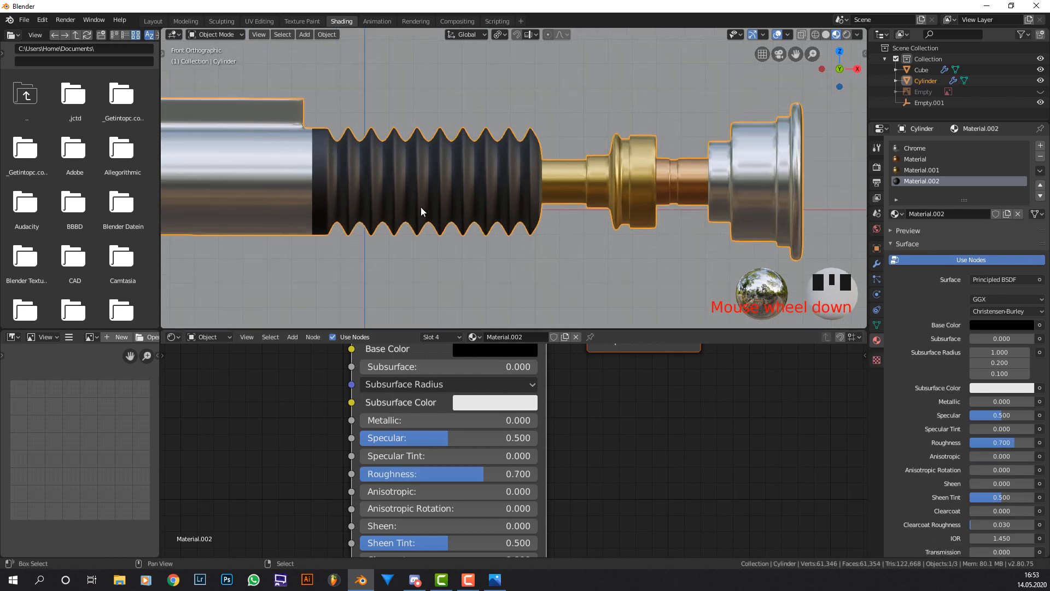
scroll(503, 197, "up", 4)
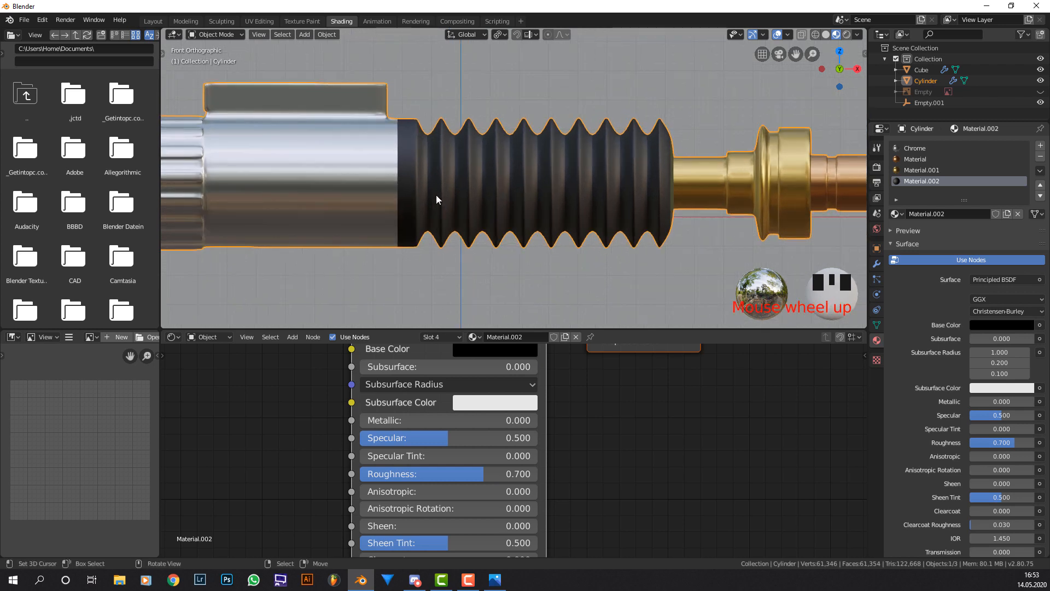
Box-select all faces of the fluted section and its adjoining narrow ring in front wireframe view, starting from a cleared selection.
middle_click_drag(387, 200, 430, 197, "shift")
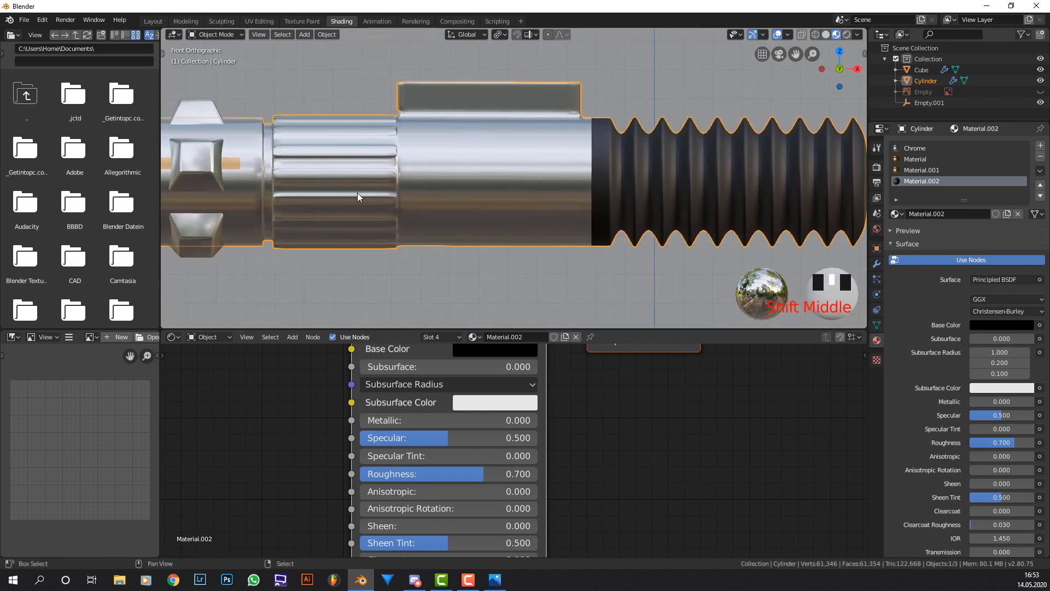
middle_click_drag(357, 193, 506, 192, "shift")
key("Tab")
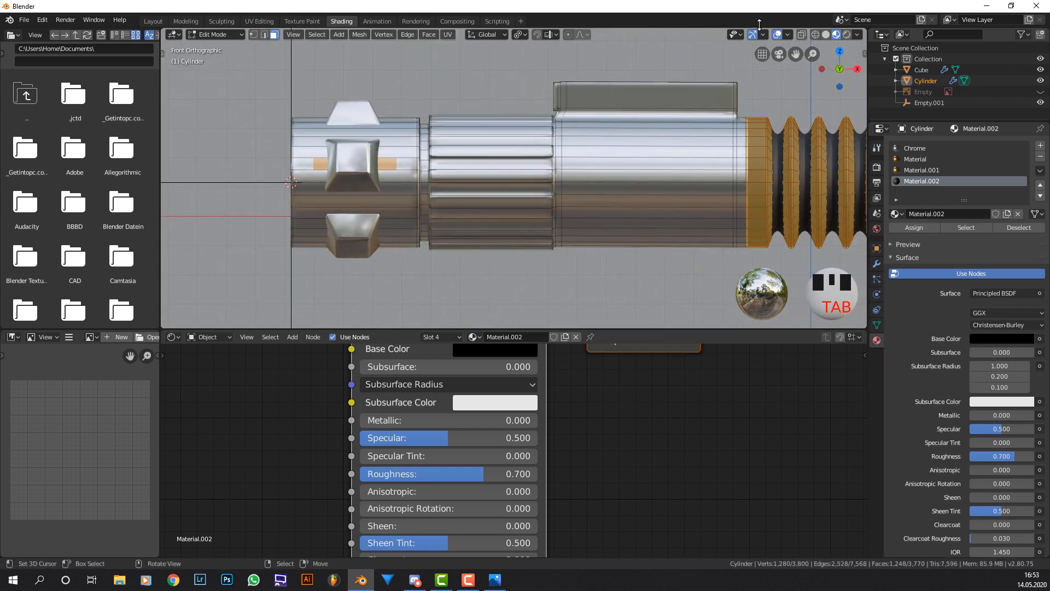
left_click(815, 34)
key("a")
key("a")
key("a")
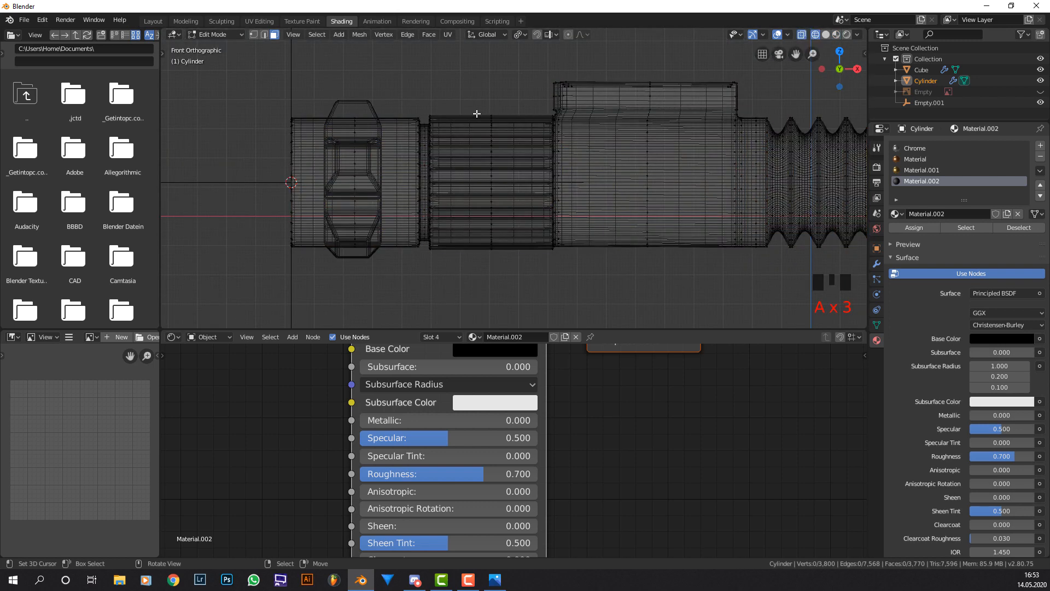
key("b")
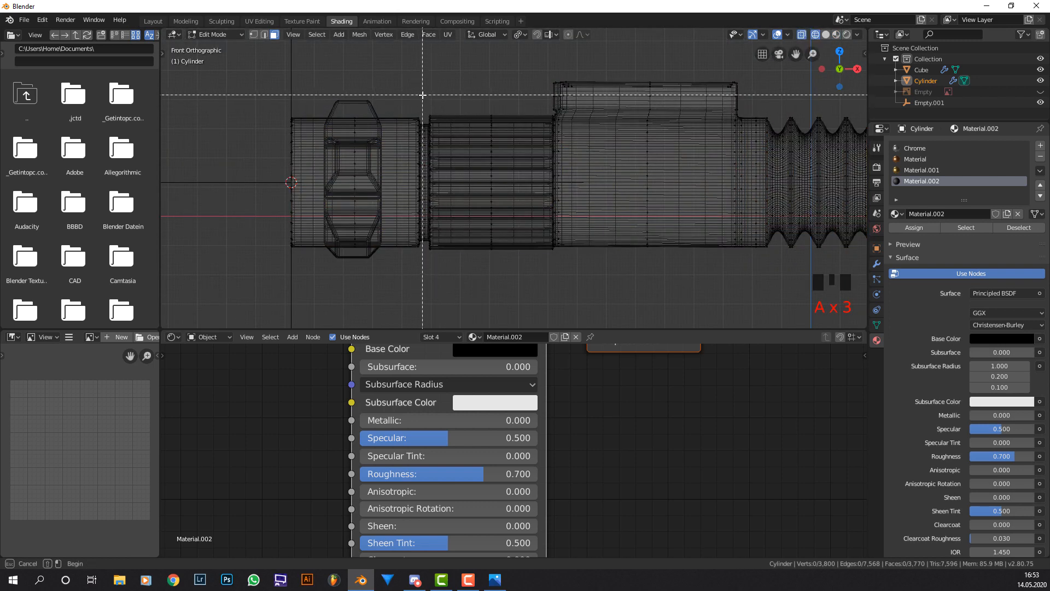
left_click_drag(422, 94, 551, 279)
Assign the black Material.002 to the selected fluted faces and return to object mode with material preview shading.
scroll(602, 175, "up", 4)
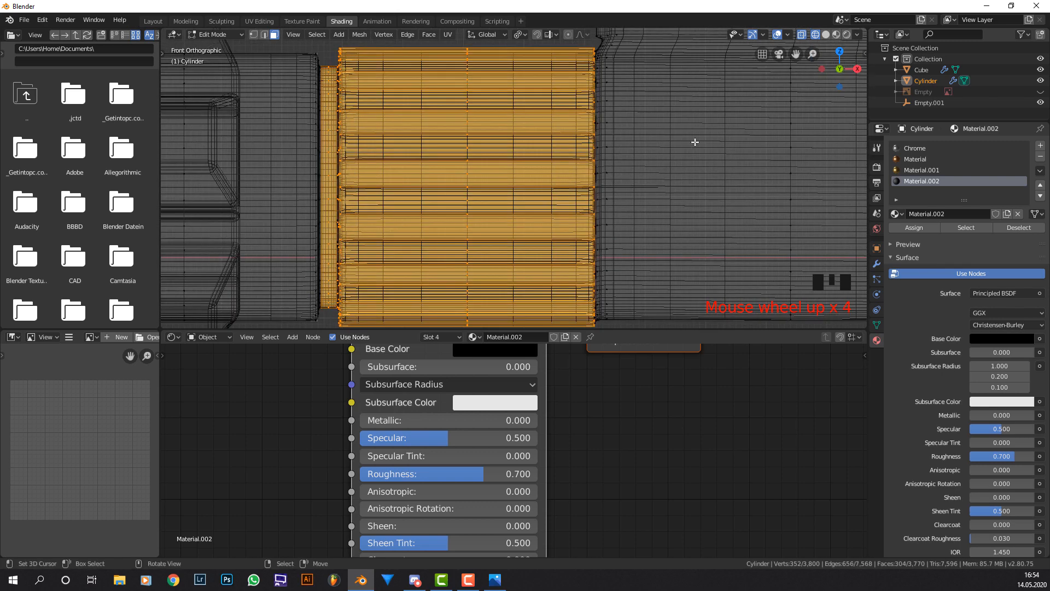
scroll(695, 142, "down", 2)
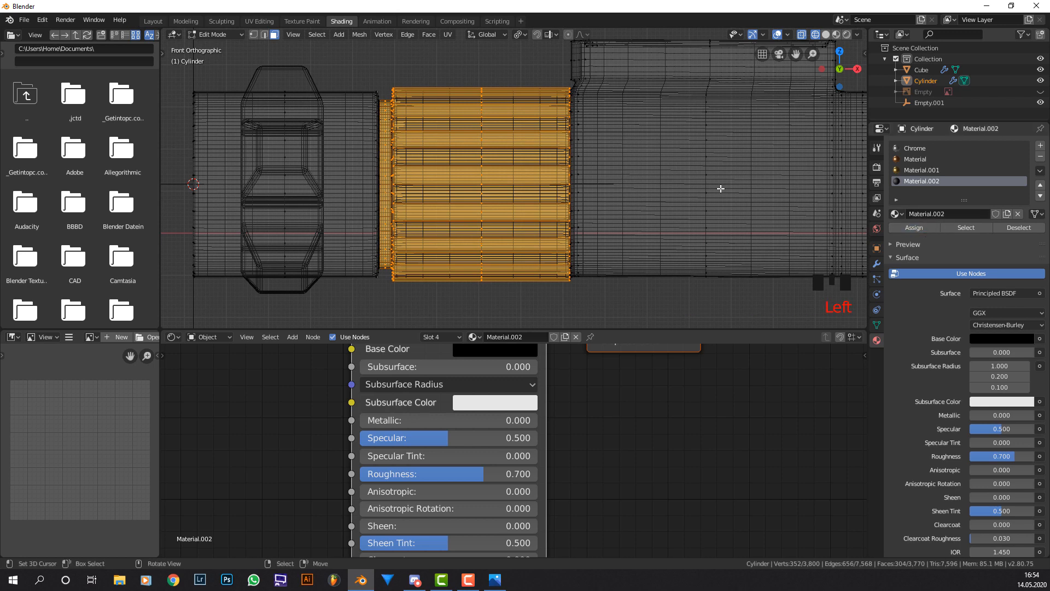
key("Tab")
left_click(826, 34)
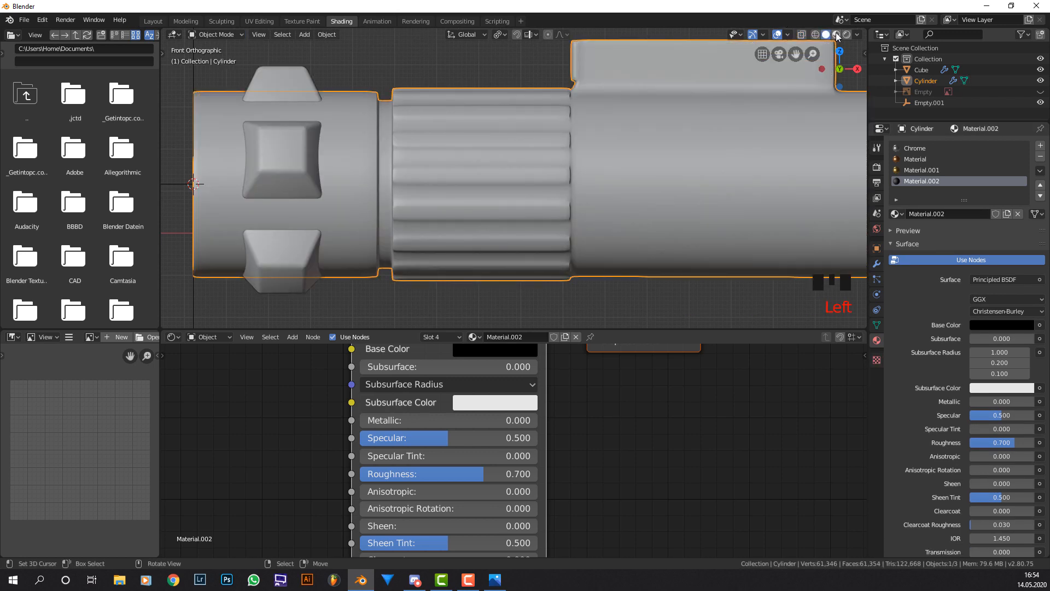
left_click(836, 35)
scroll(697, 117, "down", 3)
scroll(466, 126, "up", 2)
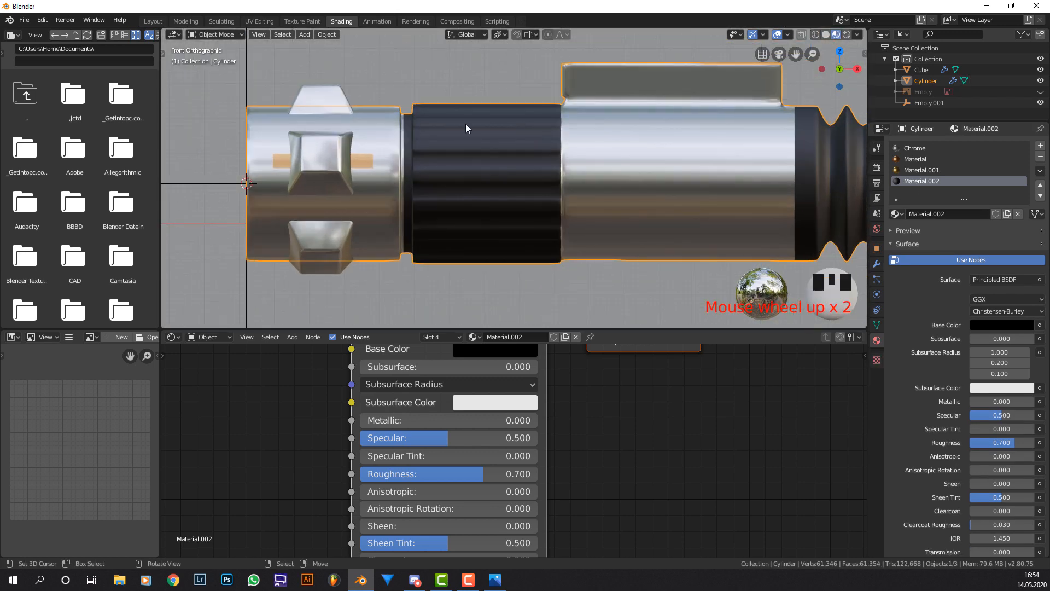
Add a loop cut around the narrow ring beside the fluted section and slide it to the chrome end's edge.
scroll(466, 128, "up", 2)
key("Tab")
key("ctrl+r")
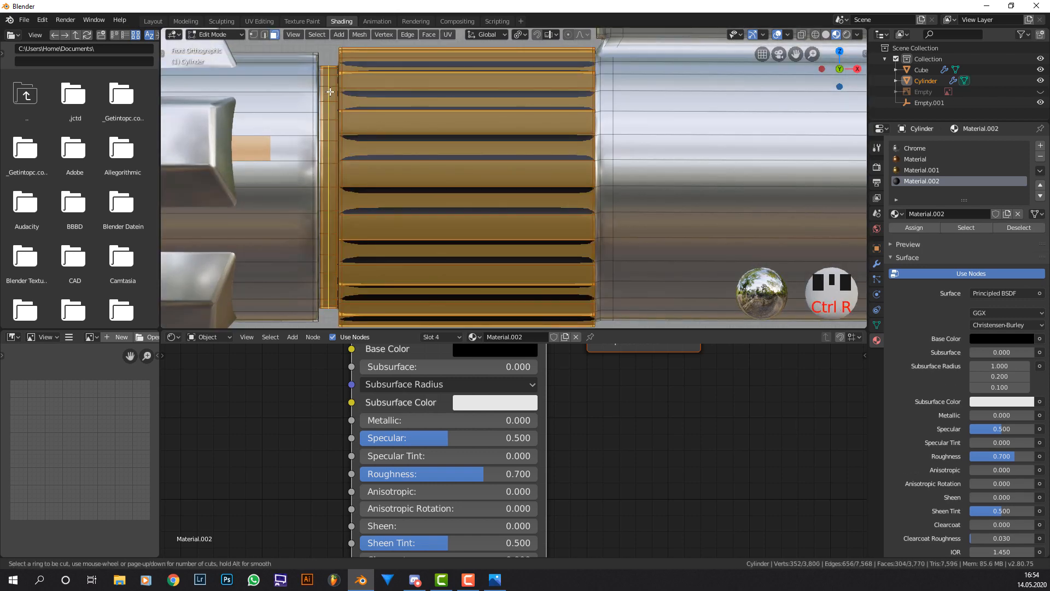
left_click(323, 98)
left_click(297, 100)
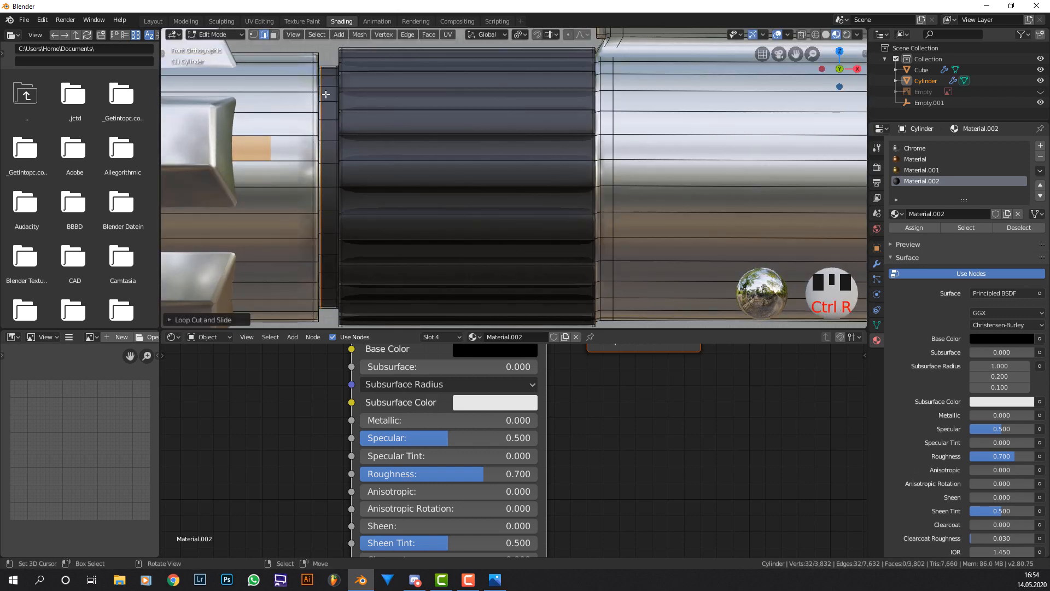
key("Tab")
scroll(321, 122, "down", 3)
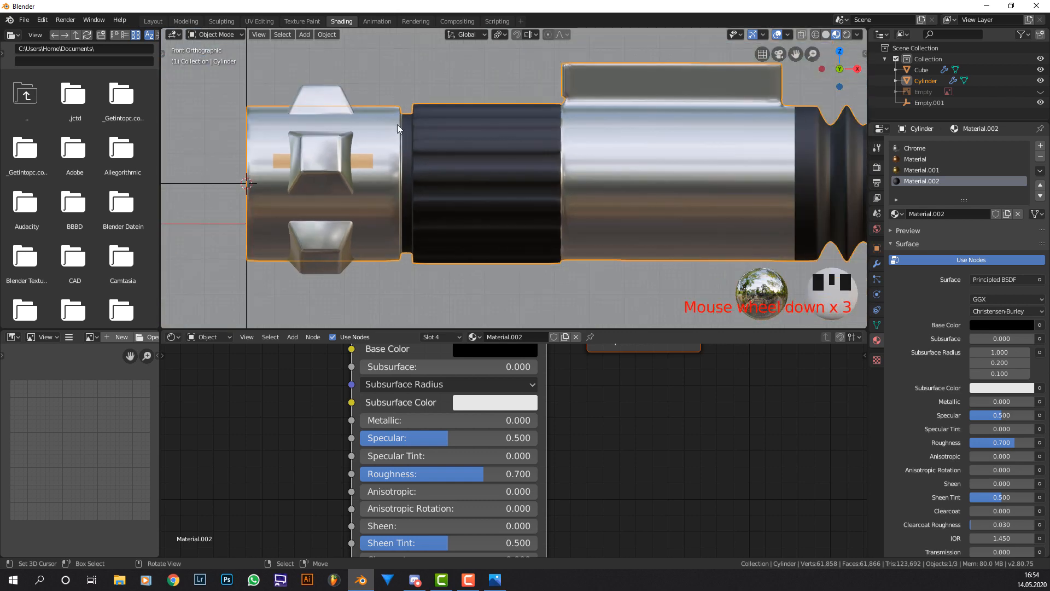
Inspect the black fluted section's borders and the overall hilt in front view.
scroll(398, 124, "down", 2)
middle_click_drag(598, 138, 439, 119, "shift")
scroll(452, 117, "down", 2)
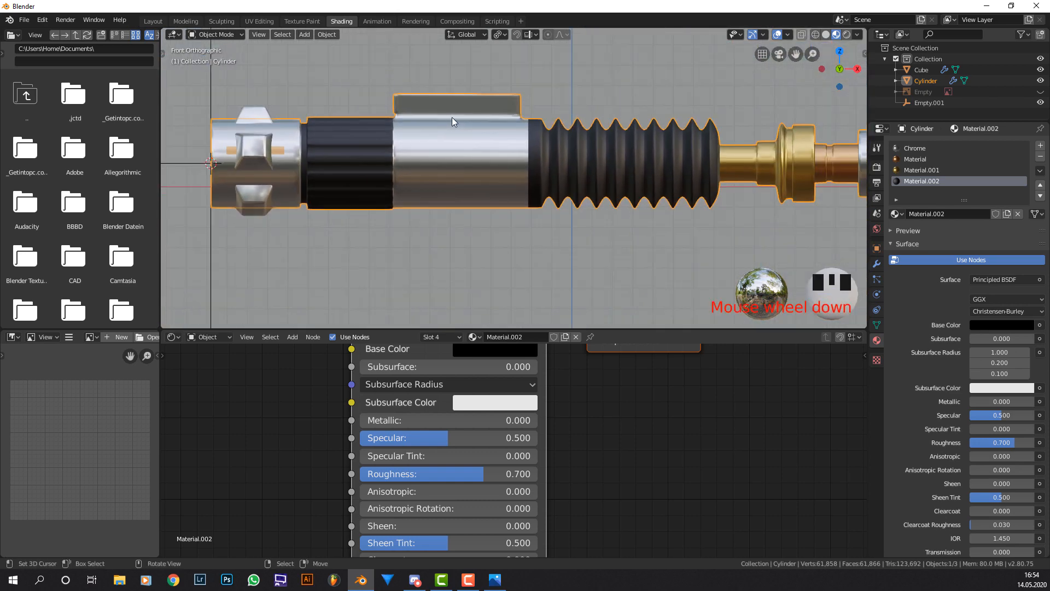
scroll(323, 147, "up", 5)
middle_click_drag(301, 150, 418, 156, "shift")
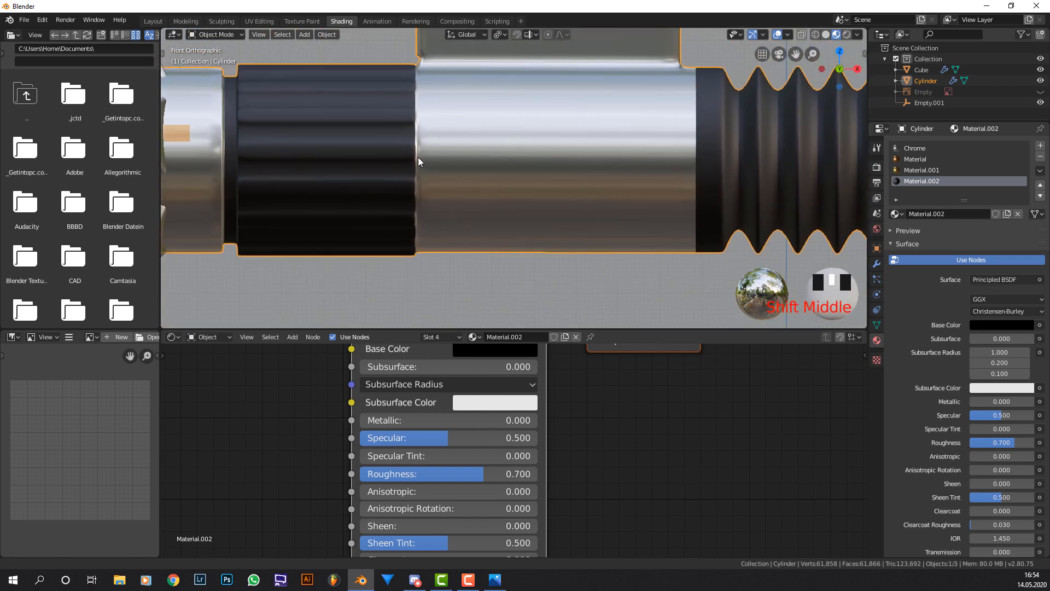
scroll(411, 154, "up", 4)
scroll(362, 145, "down", 10)
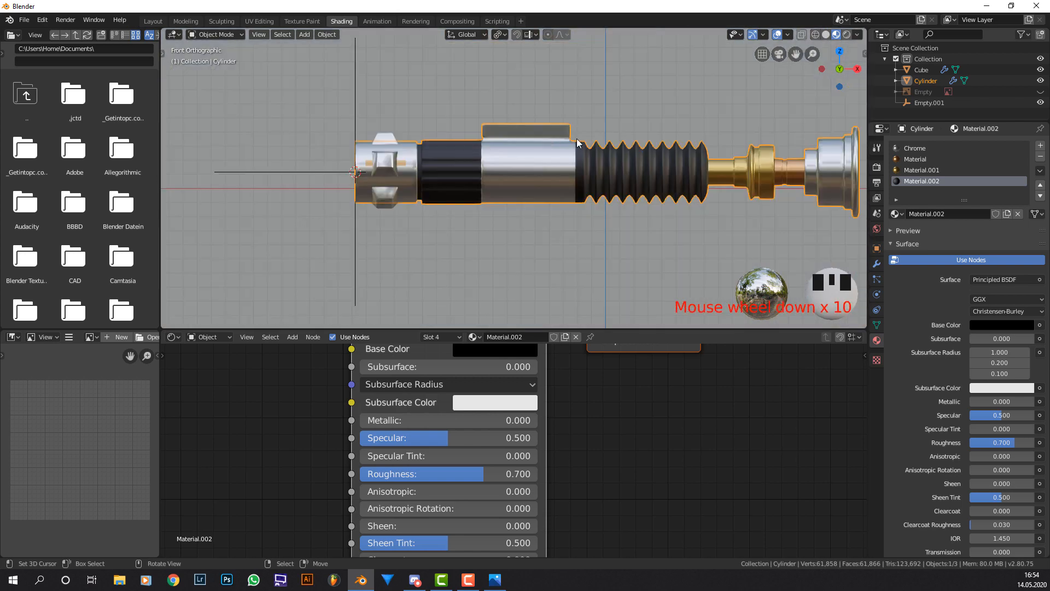
Select the stray orange face behind the block on the emitter end and assign the Chrome material to it.
middle_click_drag(552, 142, 507, 143, "shift")
scroll(435, 141, "up", 7)
scroll(506, 144, "down", 7)
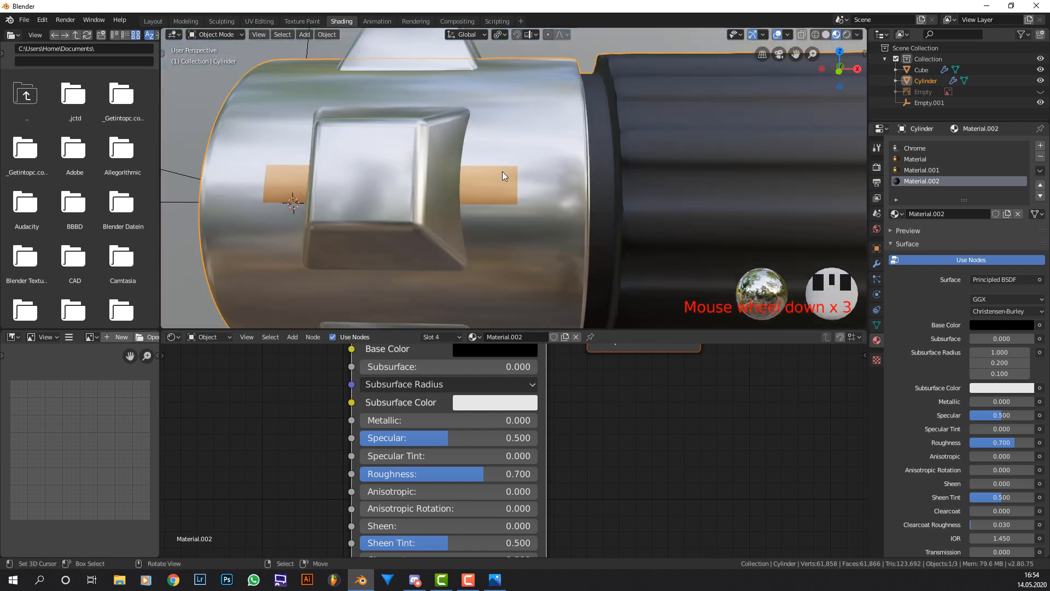
right_click(503, 172)
key("Tab")
right_click(502, 173)
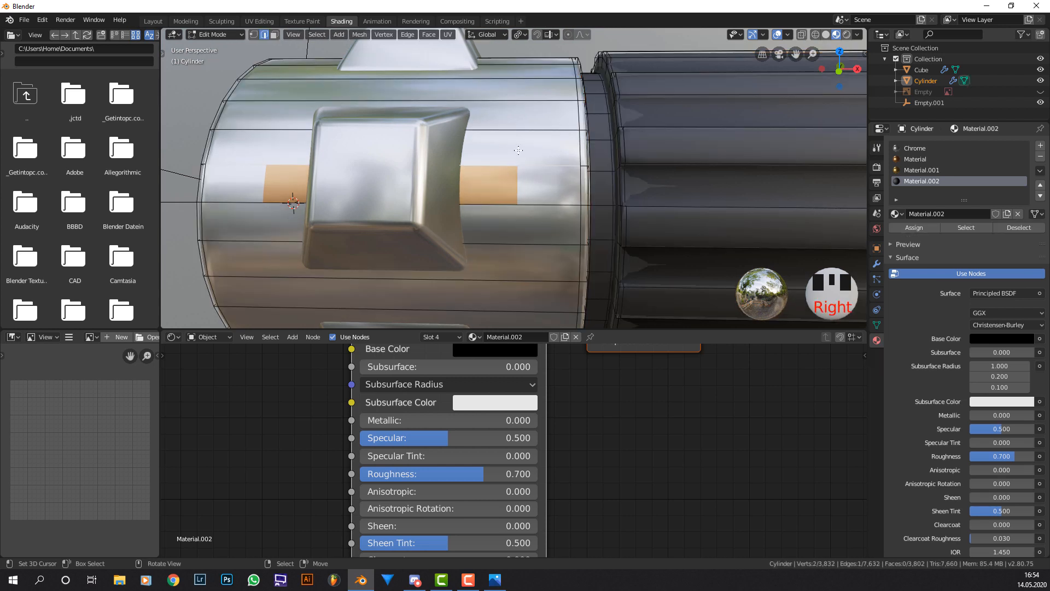
left_click(274, 34)
right_click(547, 184)
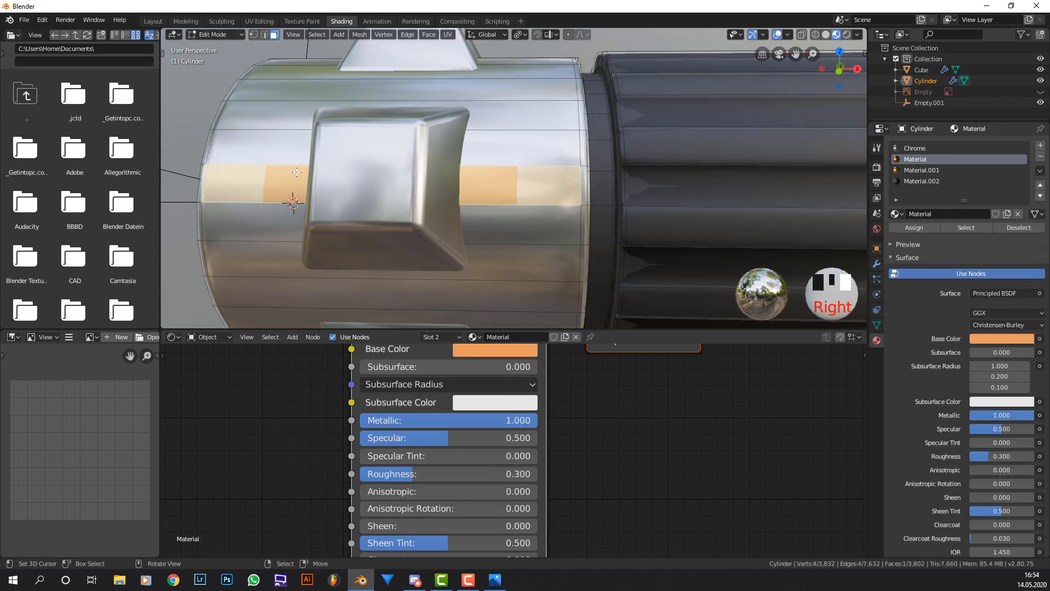
left_click(927, 149)
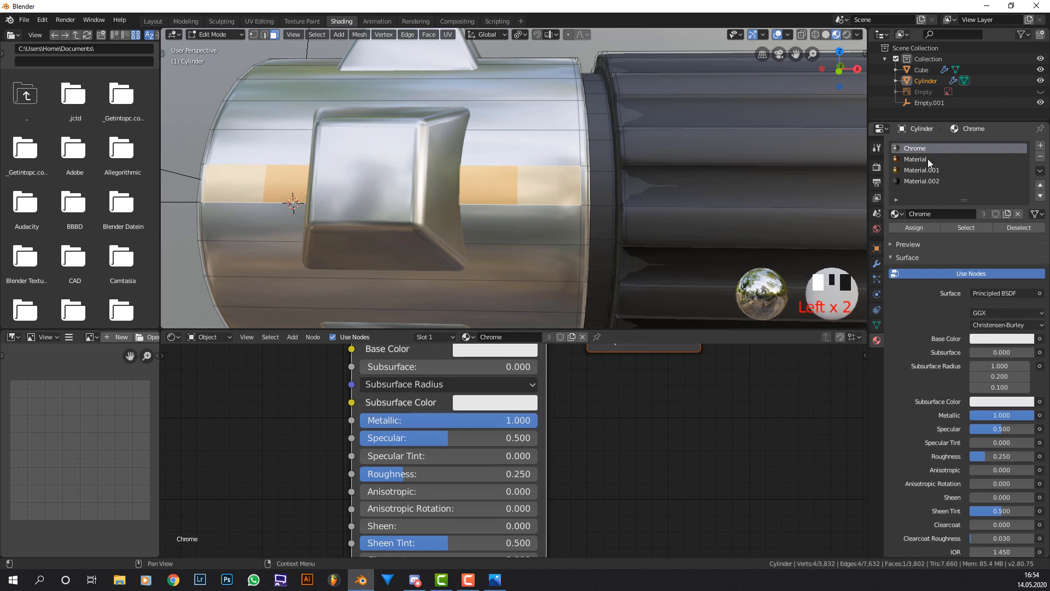
left_click(914, 228)
Select the two long faces inside the recess of the raised box on the chrome body.
middle_click_drag(657, 192, 693, 128)
scroll(765, 124, "down", 5)
scroll(782, 136, "down", 4)
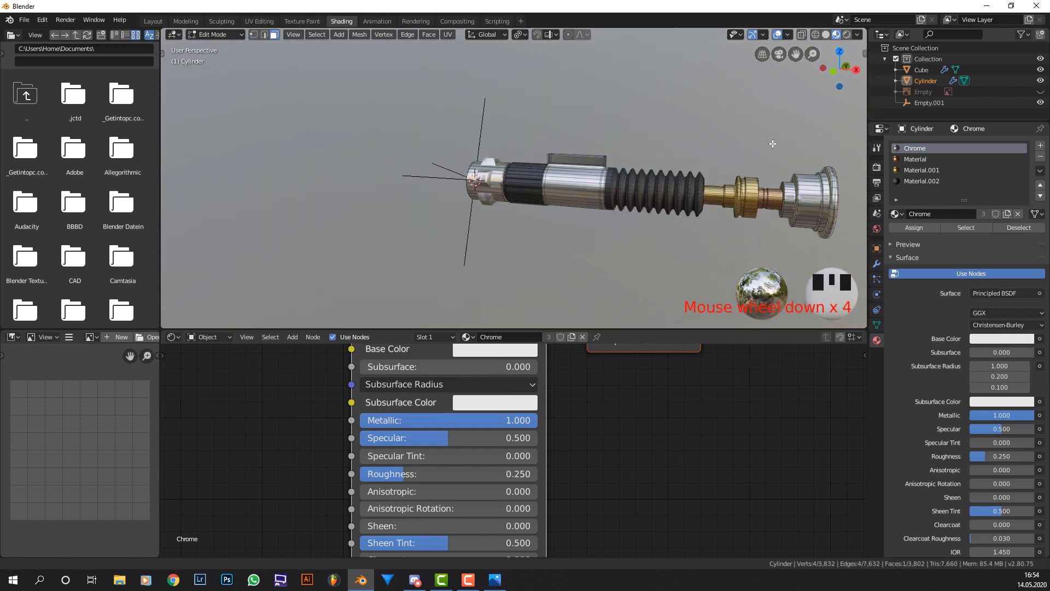
middle_click_drag(788, 147, 511, 132, "shift")
scroll(659, 149, "up", 4)
middle_click_drag(493, 164, 471, 139)
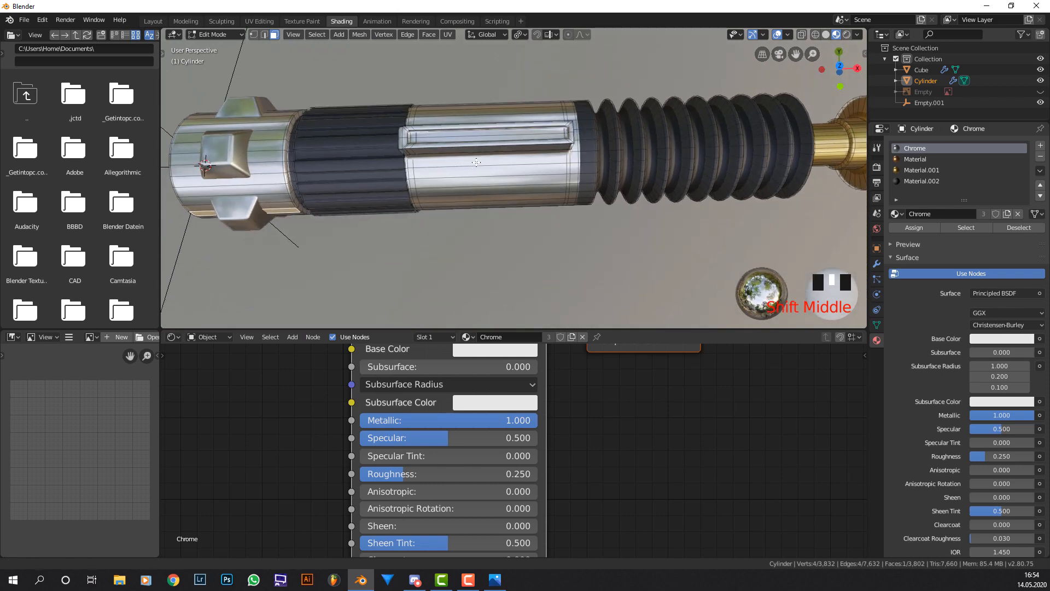
scroll(471, 138, "up", 4)
scroll(470, 139, "down", 3)
right_click(425, 121)
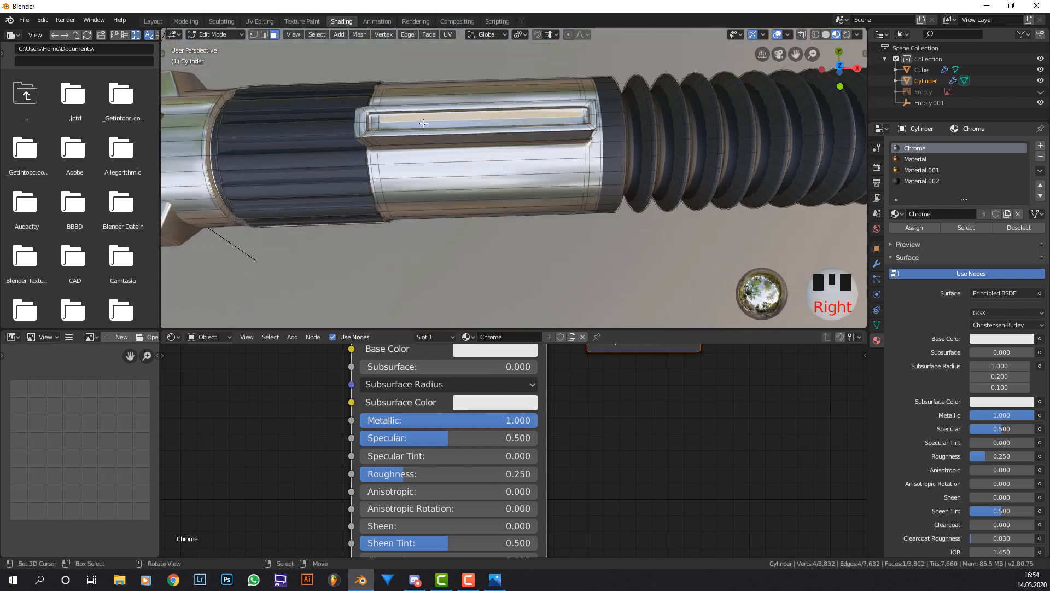
right_click(599, 109, "shift")
Extend the selection with the small faces at both ends of the raised box's recess, using circle select at the fluted end.
scroll(599, 109, "up", 1)
middle_click_drag(599, 109, 581, 119, "shift")
scroll(581, 118, "up", 3)
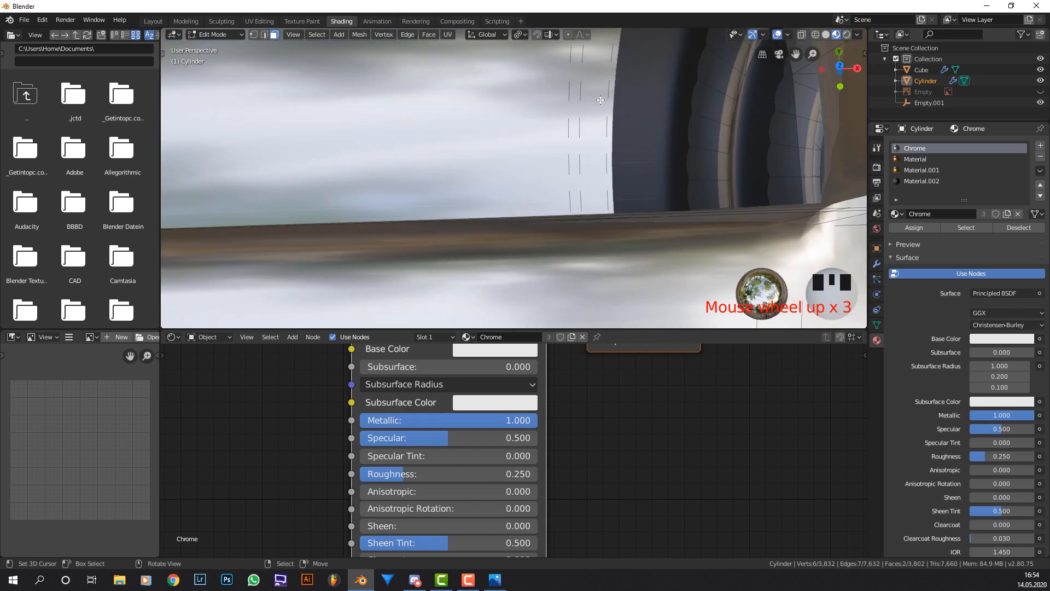
scroll(580, 118, "down", 3)
scroll(580, 118, "up", 3)
right_click(561, 135, "shift")
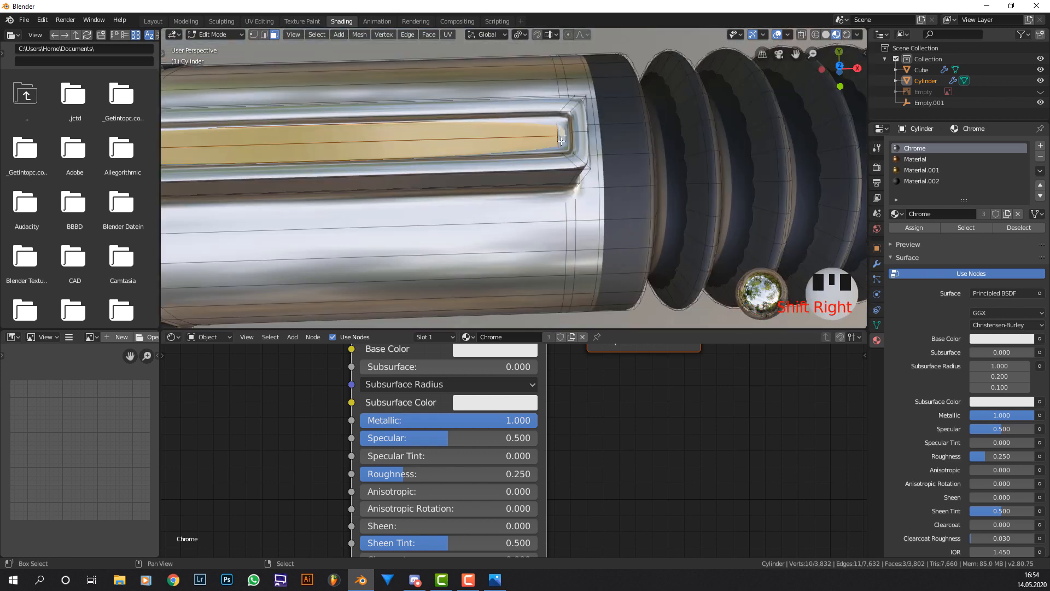
right_click(559, 138, "shift")
middle_click_drag(552, 136, 578, 156, "shift")
key("c")
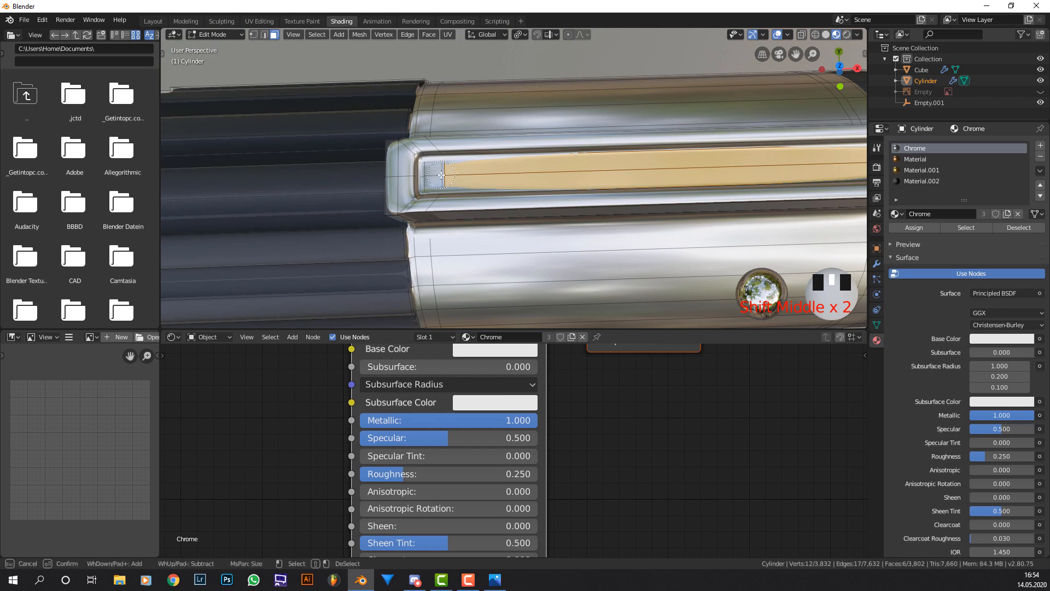
left_click_drag(441, 174, 438, 176)
right_click(437, 176)
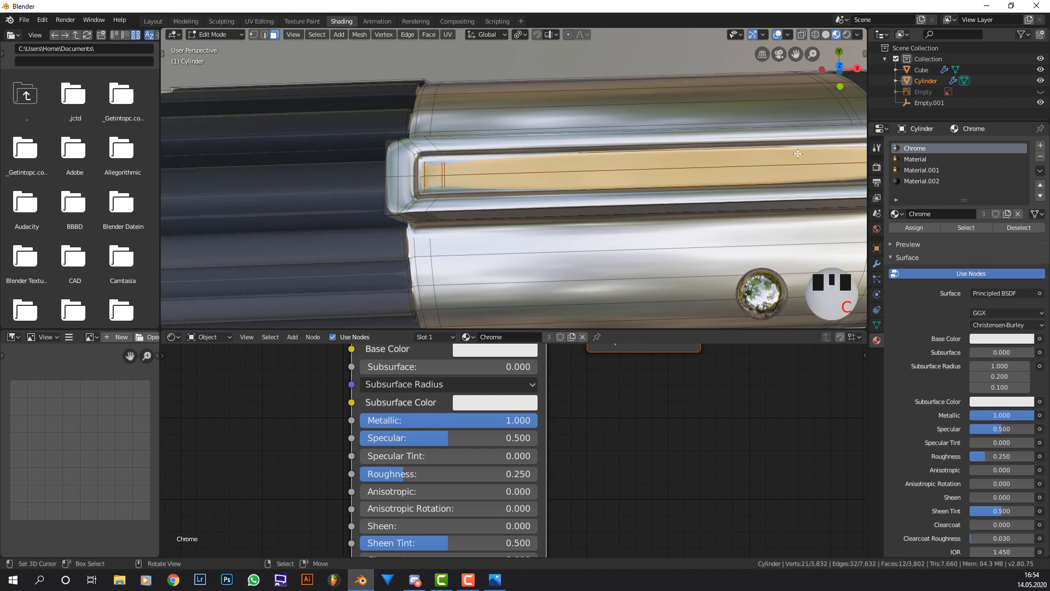
Assign the gold Material.001 to the selected recess faces and review the hilt in object mode.
left_click(921, 171)
left_click(921, 227)
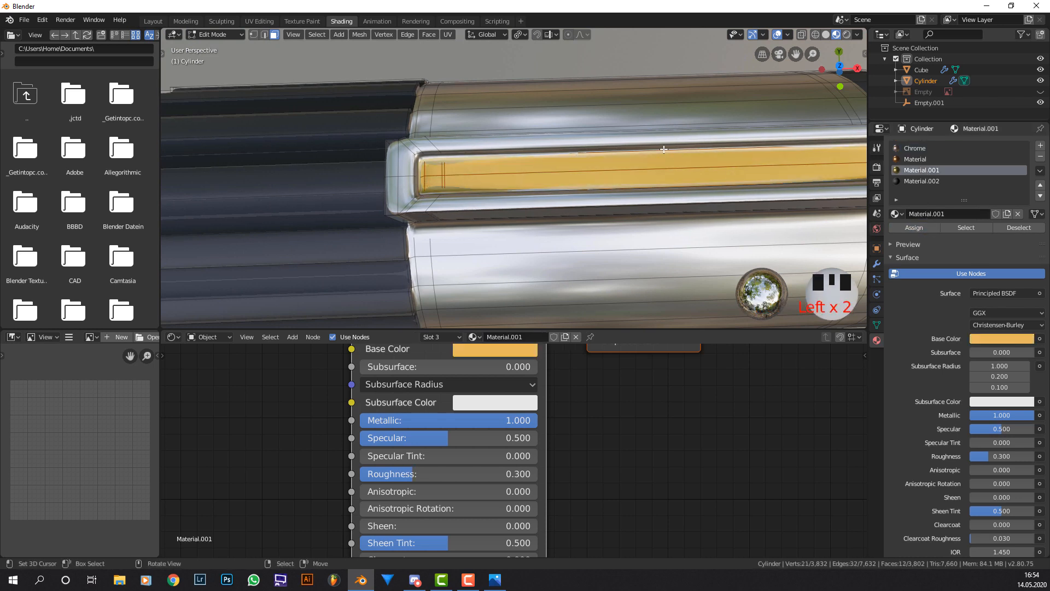
key("Tab")
scroll(714, 170, "down", 3)
middle_click_drag(714, 170, 680, 121)
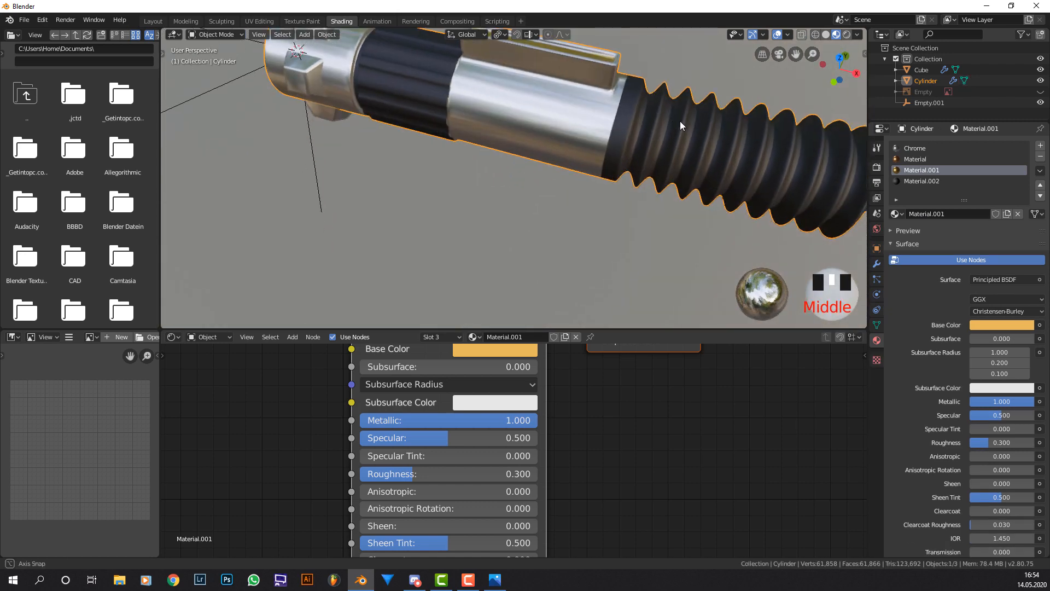
scroll(694, 121, "down", 3)
middle_click_drag(779, 121, 634, 101)
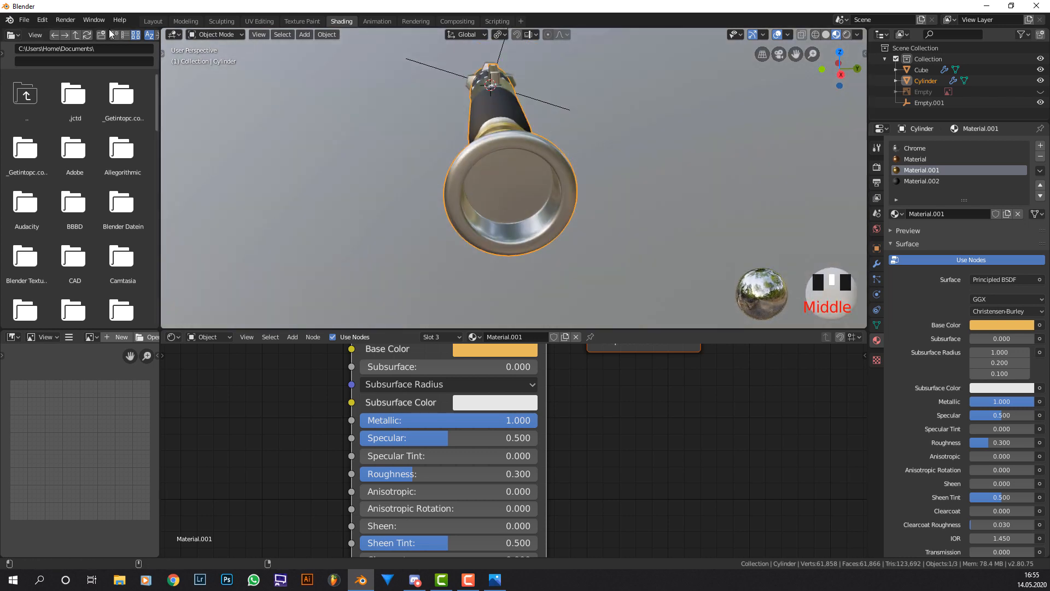
Save the project in the Desktop folder as sw tutorial.blend.
left_click(28, 22)
left_click(38, 92)
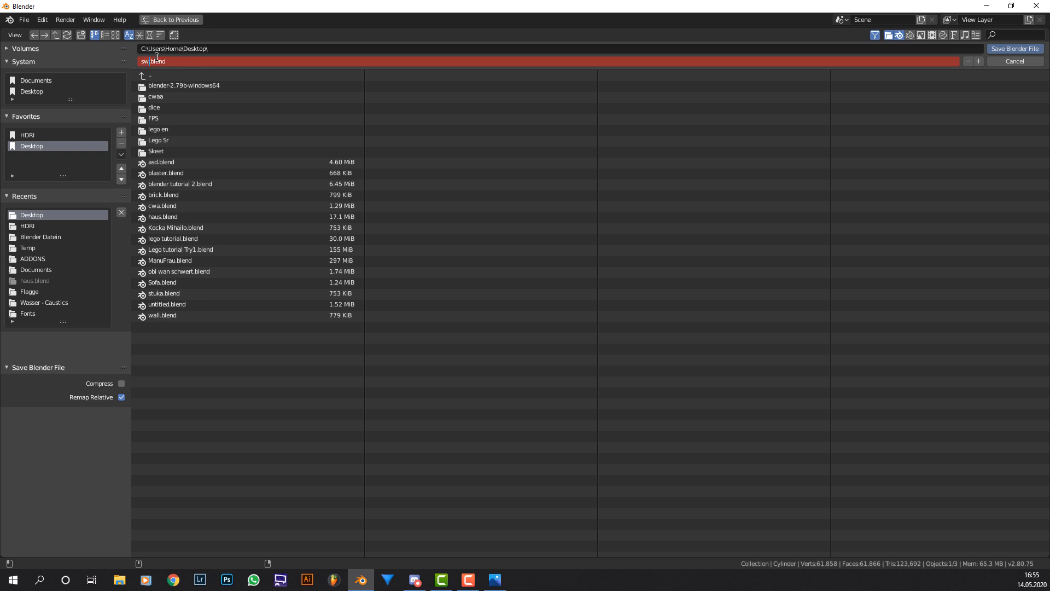
type("sw tutorial")
key("Return")
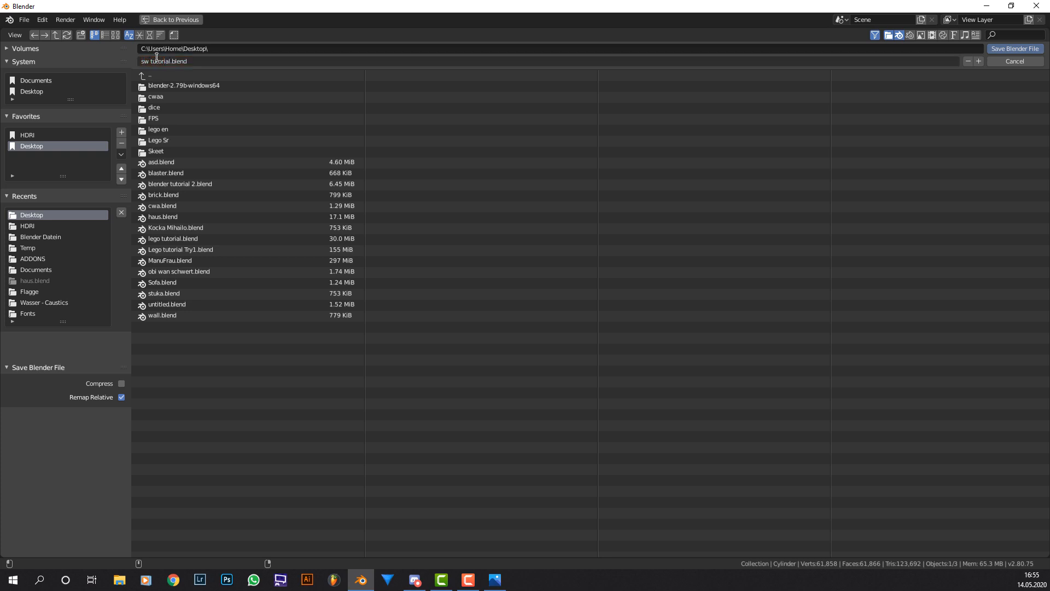
key("Return")
Select the round inner face of the hilt's flared end and snap the 3D cursor to it.
middle_click_drag(569, 131, 565, 124)
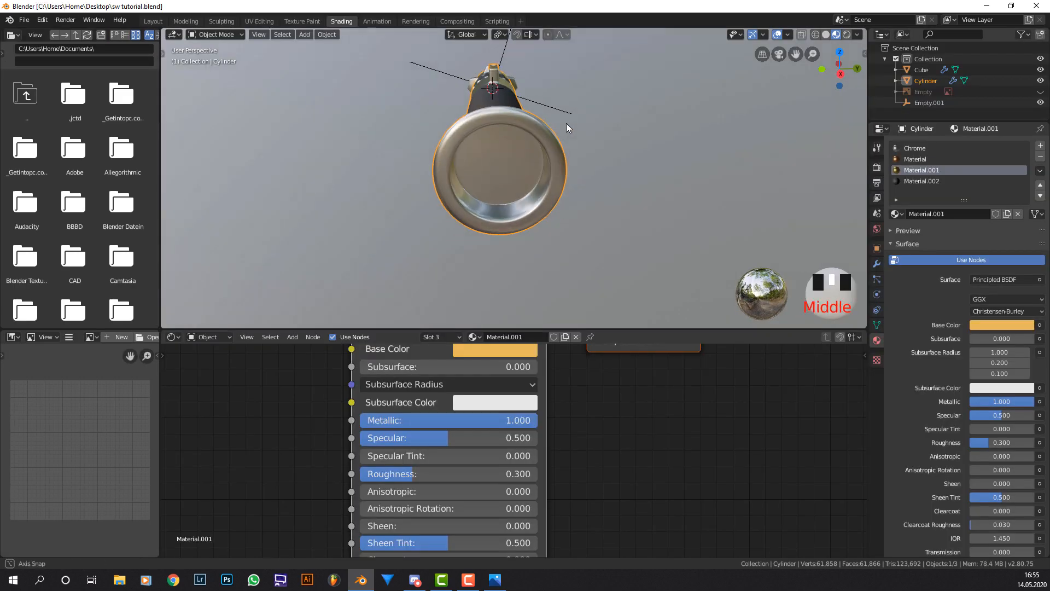
key("Tab")
right_click(511, 152)
middle_click_drag(510, 152, 507, 140)
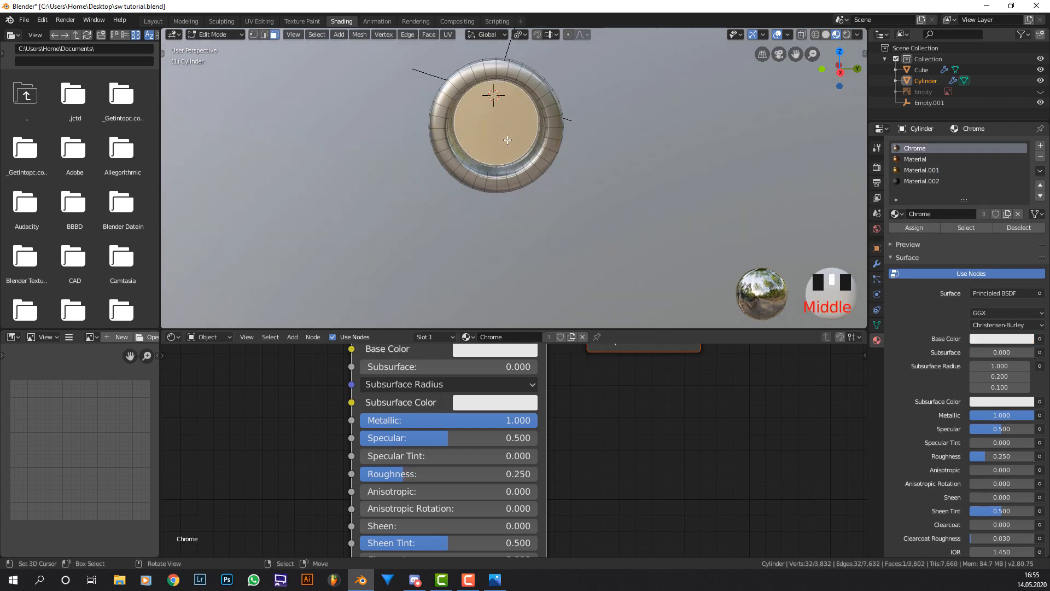
key("shift+s")
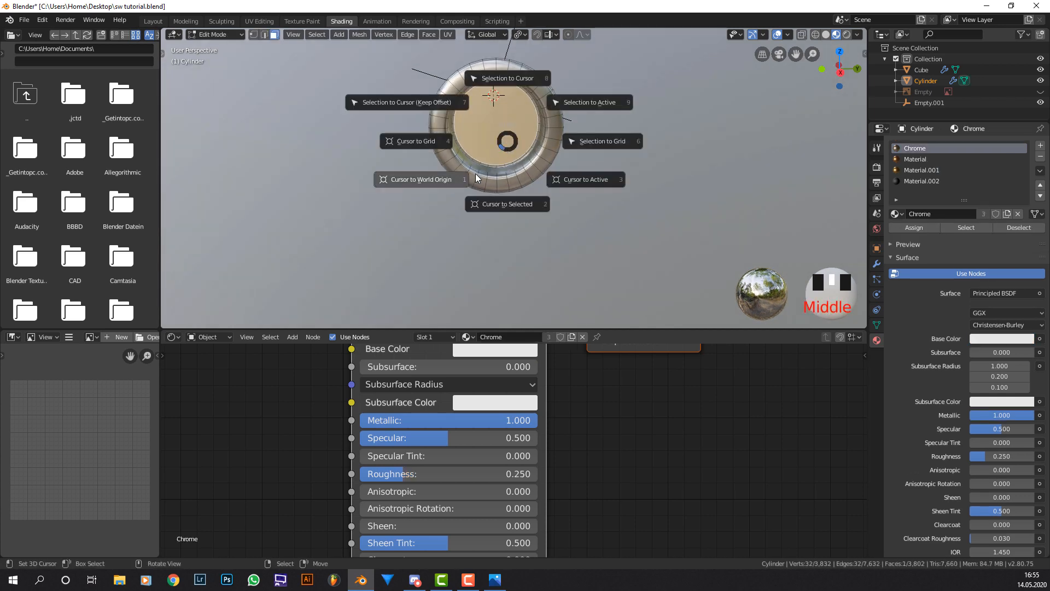
left_click(498, 205)
middle_click_drag(506, 135, 529, 109)
key("shift+a")
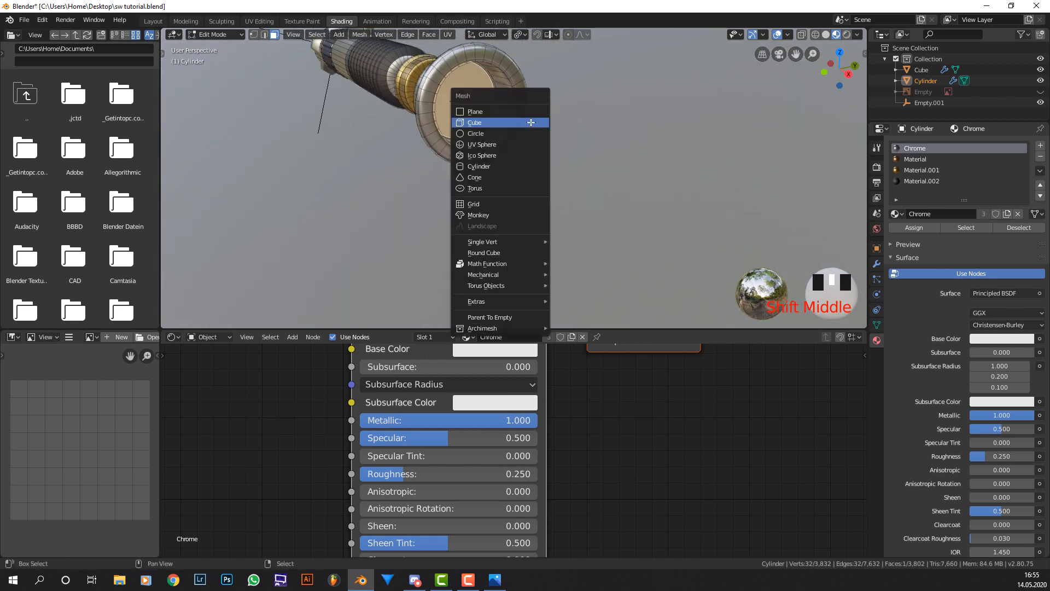
left_click(528, 163)
scroll(529, 132, "down", 4)
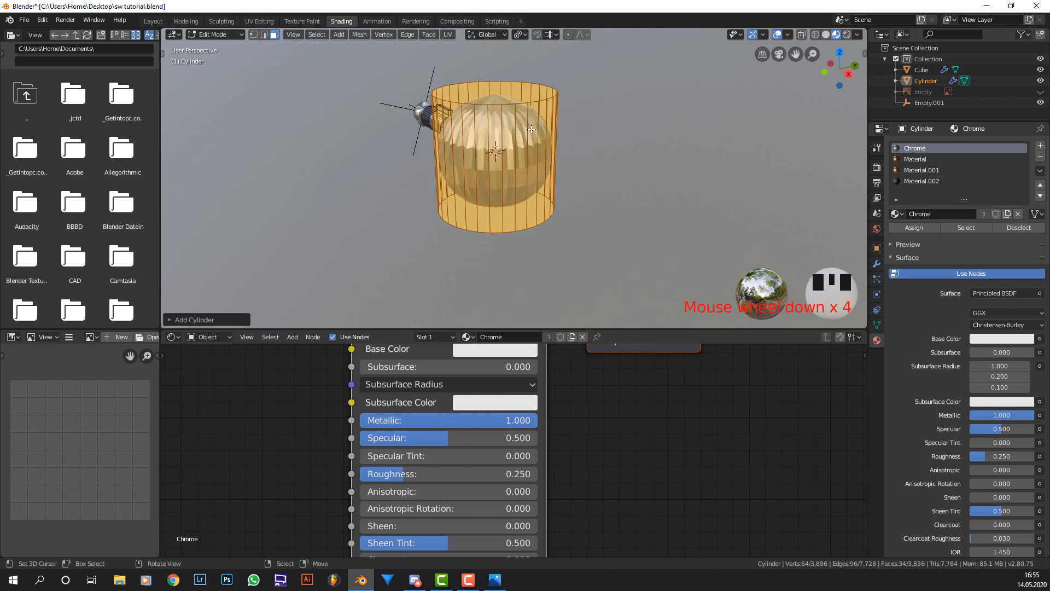
key("Tab")
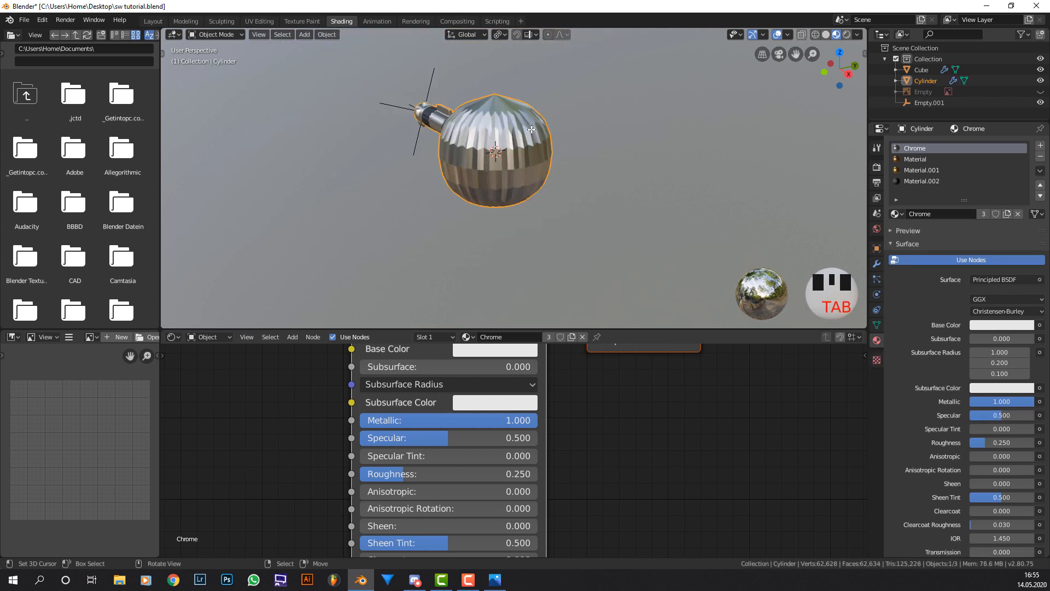
key("q")
key("q")
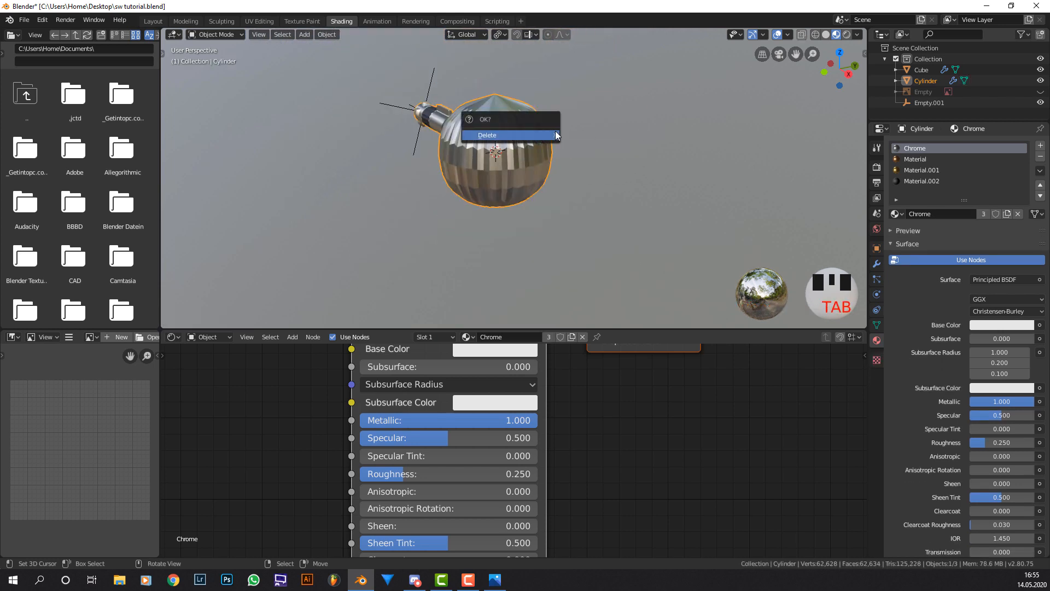
key("Tab")
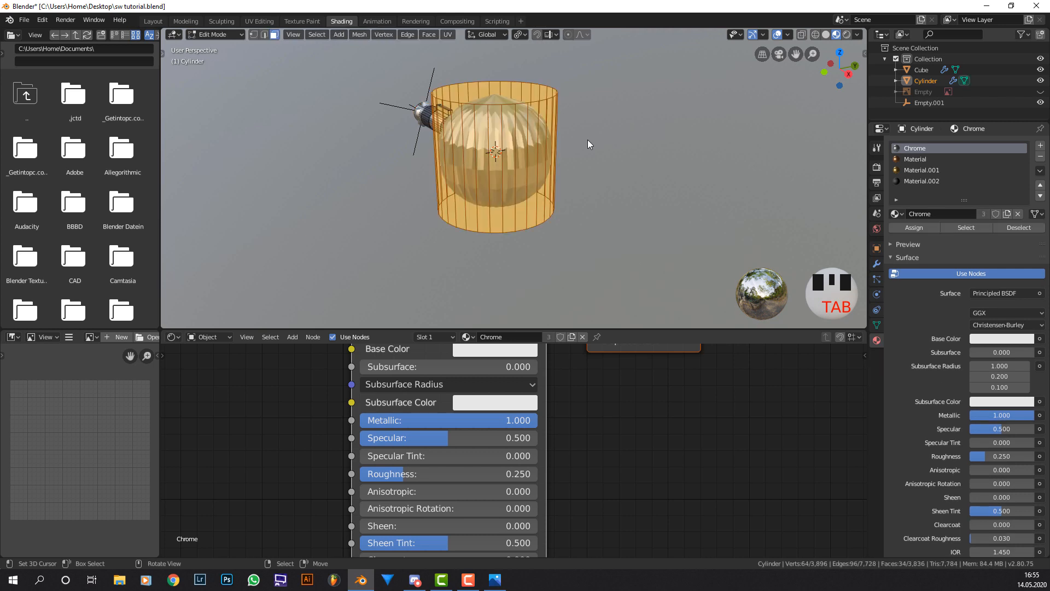
key("x")
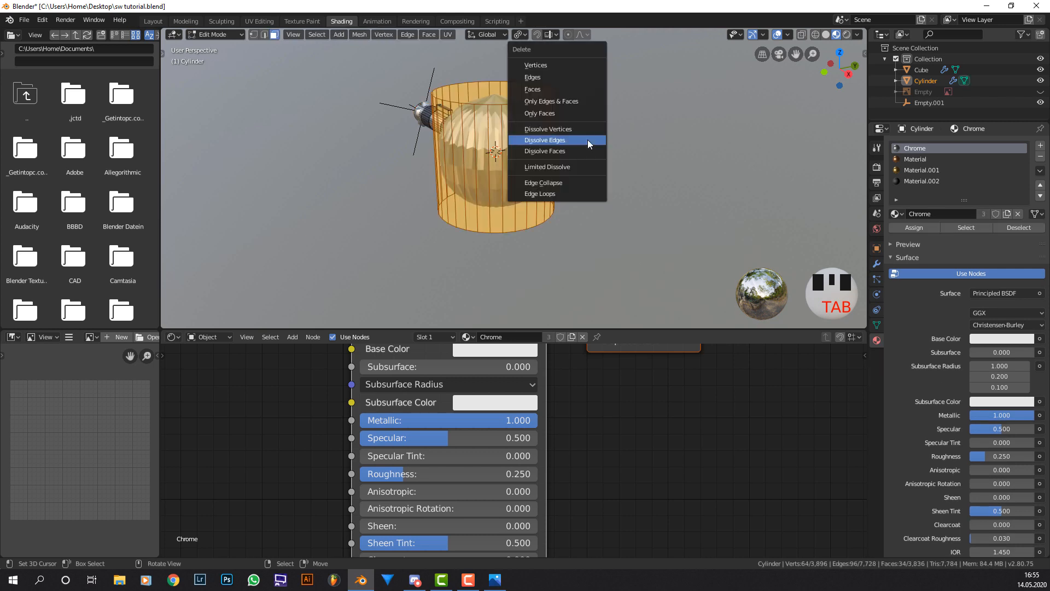
left_click(566, 65)
scroll(581, 128, "up", 4)
scroll(581, 128, "up", 1)
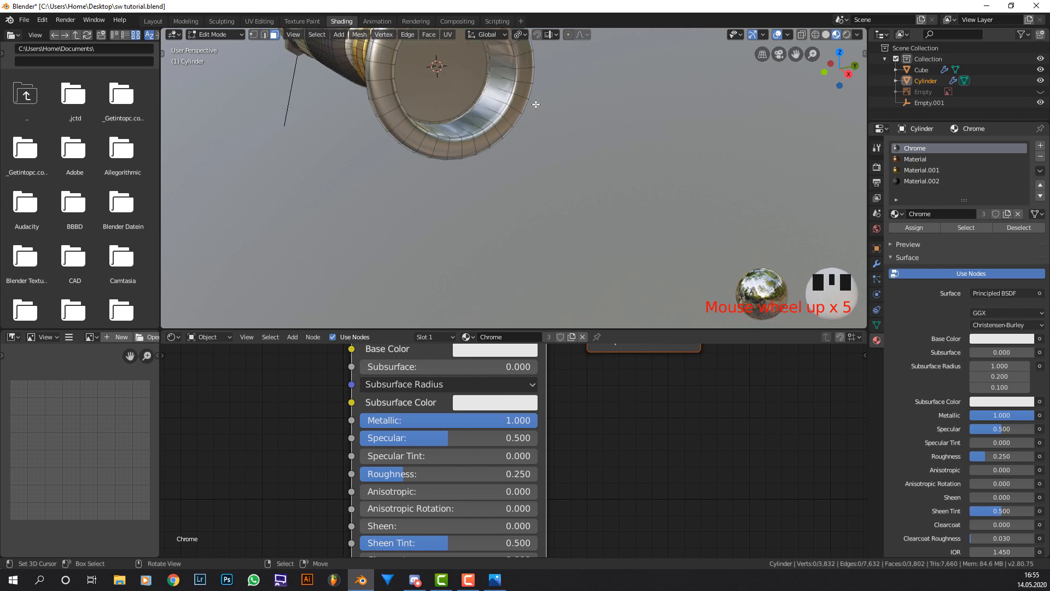
Add a cylinder as a separate object at the 3D cursor in object mode and rotate it 90° about Y.
middle_click_drag(581, 127, 600, 123)
key("Tab")
scroll(663, 136, "down", 2)
middle_click_drag(663, 136, 672, 122)
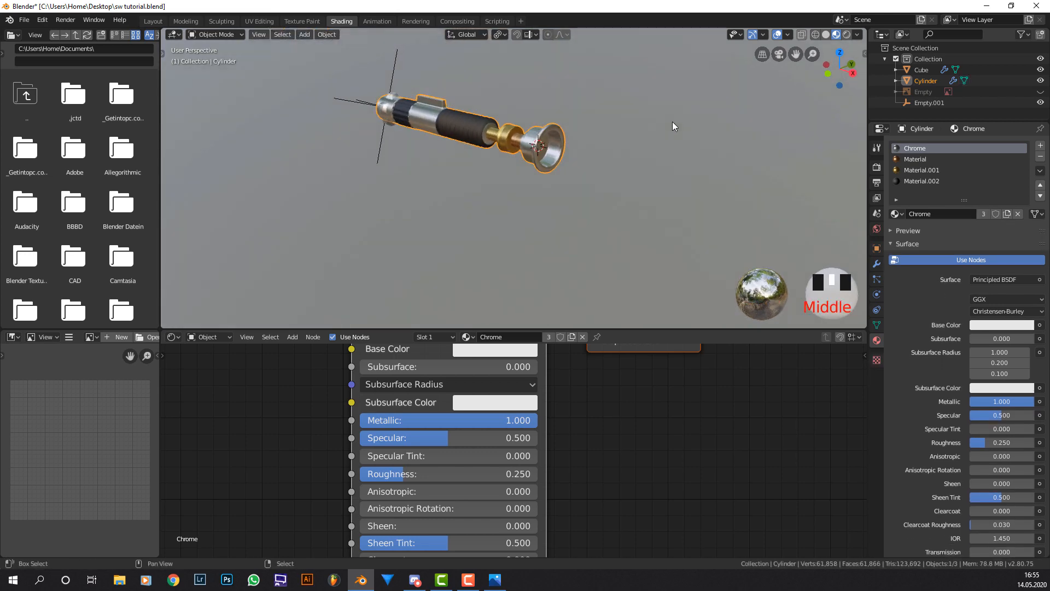
key("shift+a")
mouse_move(653, 42)
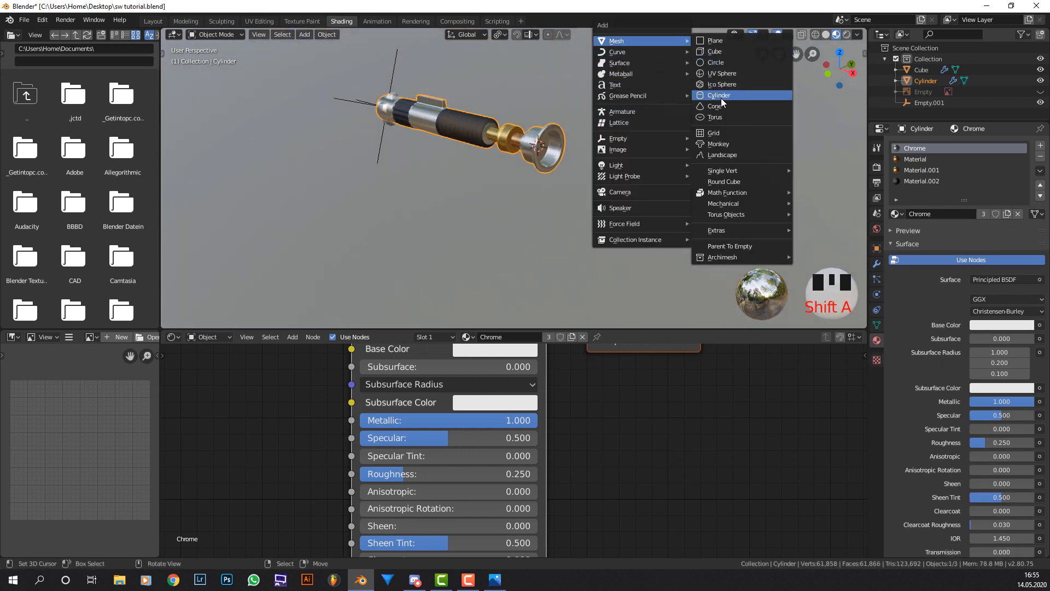
left_click(721, 96)
type("ry")
type("90")
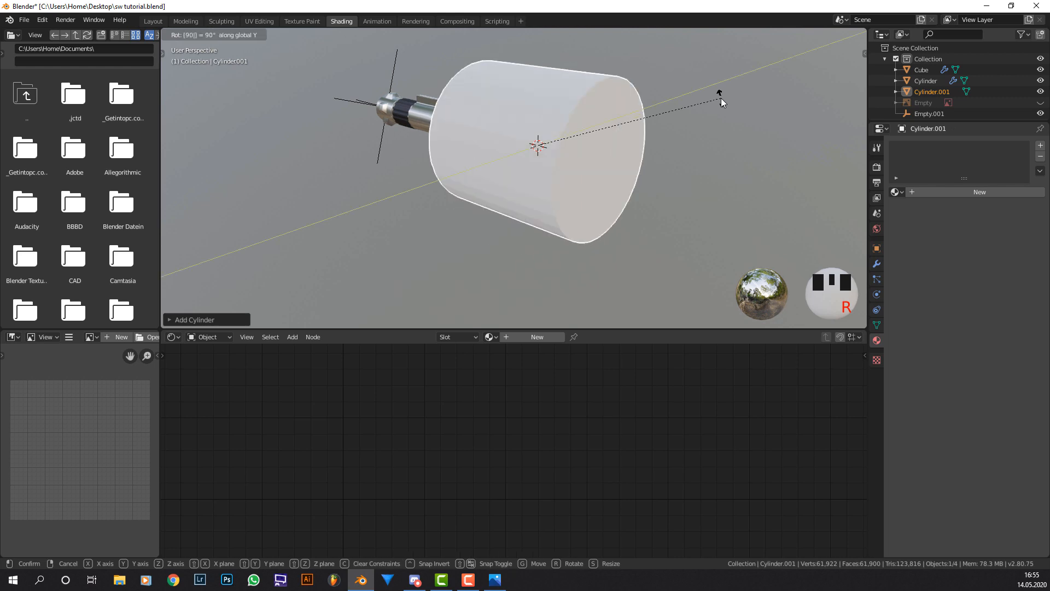
key("Return")
Scale the cylinder down to fit the flared end's opening and move it outward along the X axis.
key("s")
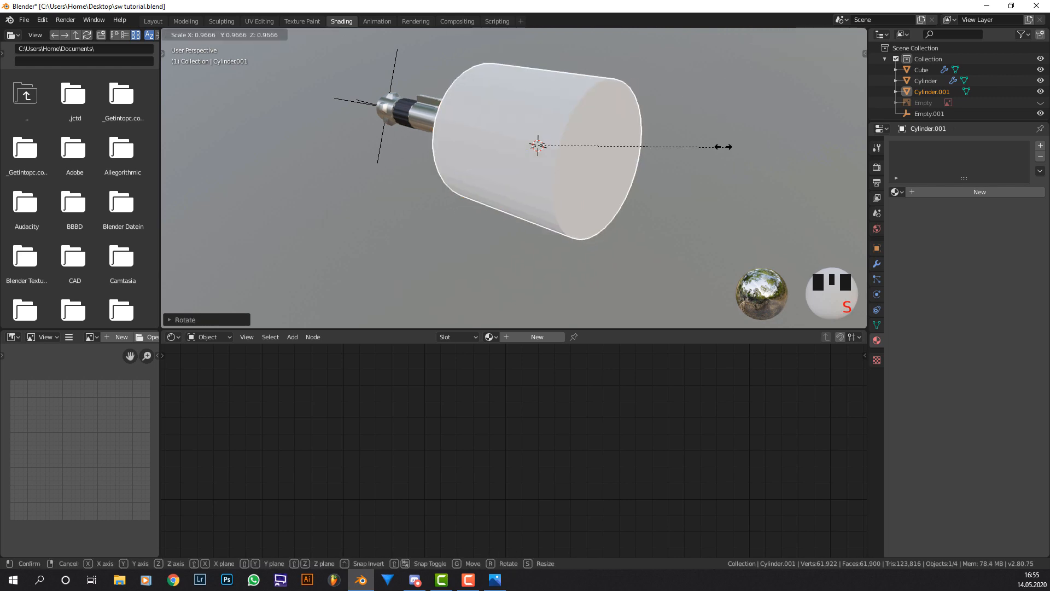
left_click(580, 143)
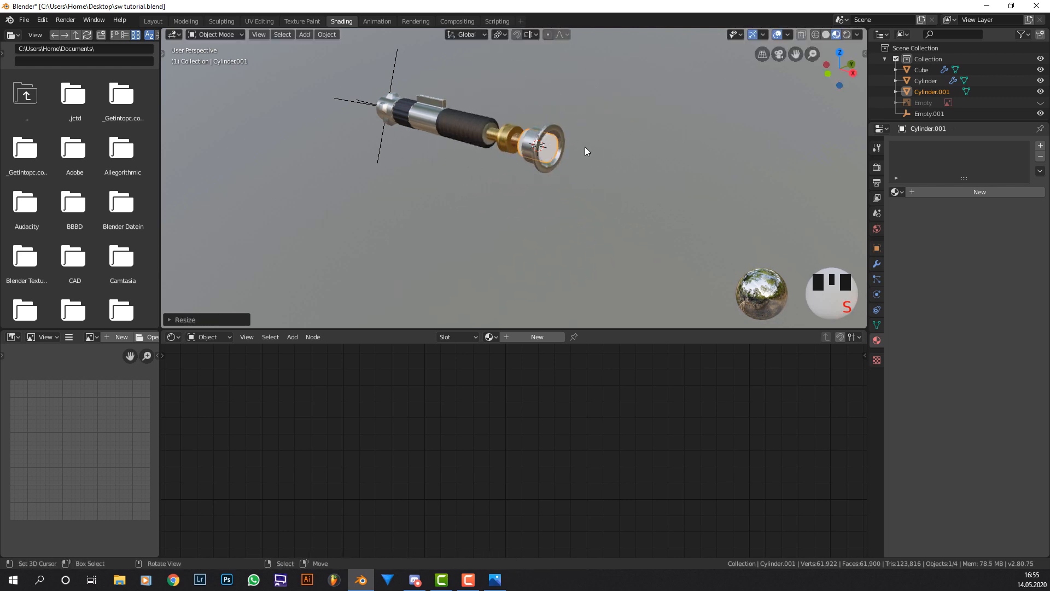
middle_click_drag(585, 146, 553, 152)
key("g")
key("x")
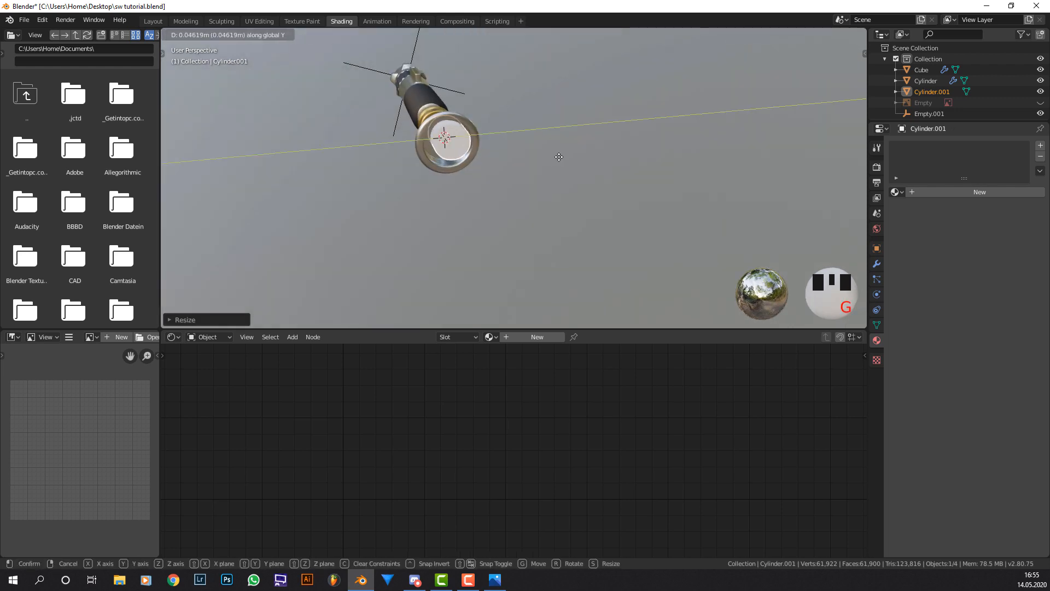
left_click(456, 166)
middle_click_drag(457, 165, 676, 166)
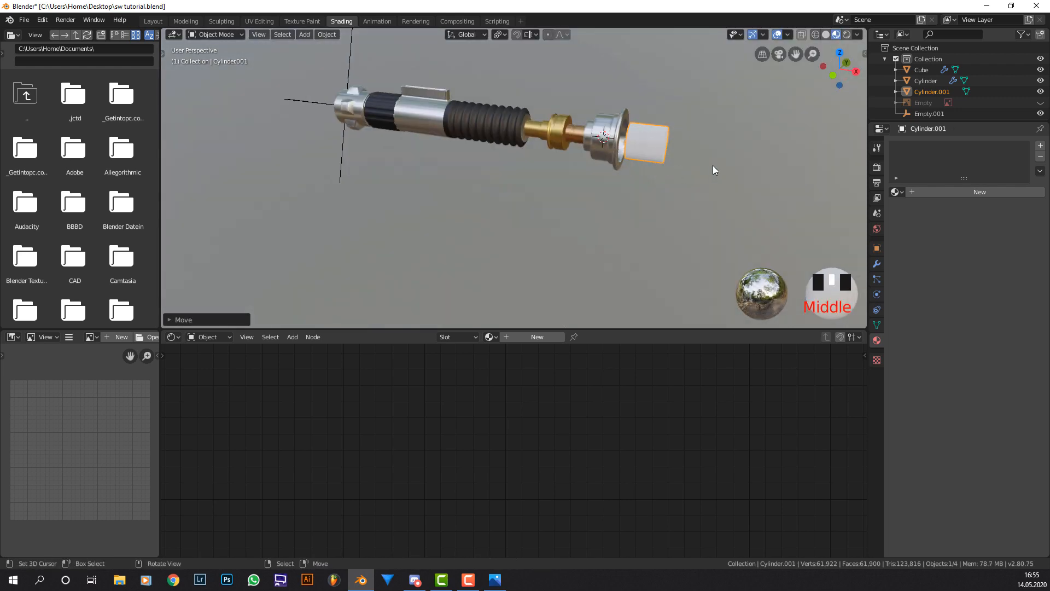
Stretch the cylinder along X to roughly twice its length so it reaches into the flared opening.
key("s")
key("x")
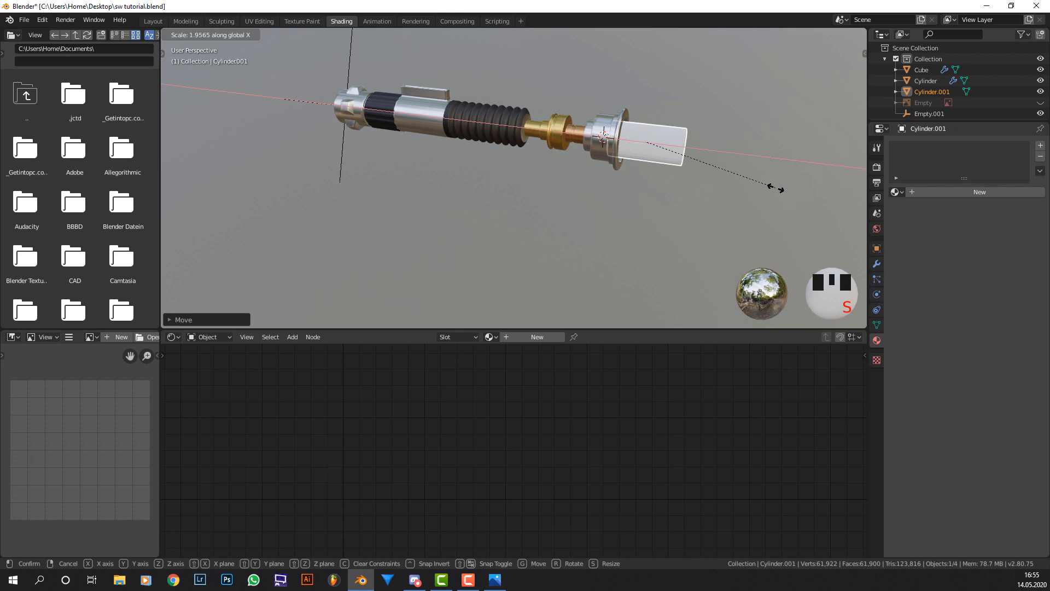
left_click(788, 191)
Select the cylinder's outer end face and, in front view, move it far out along X to form a long blade.
scroll(776, 192, "down", 2)
middle_click_drag(789, 198, 563, 109, "shift")
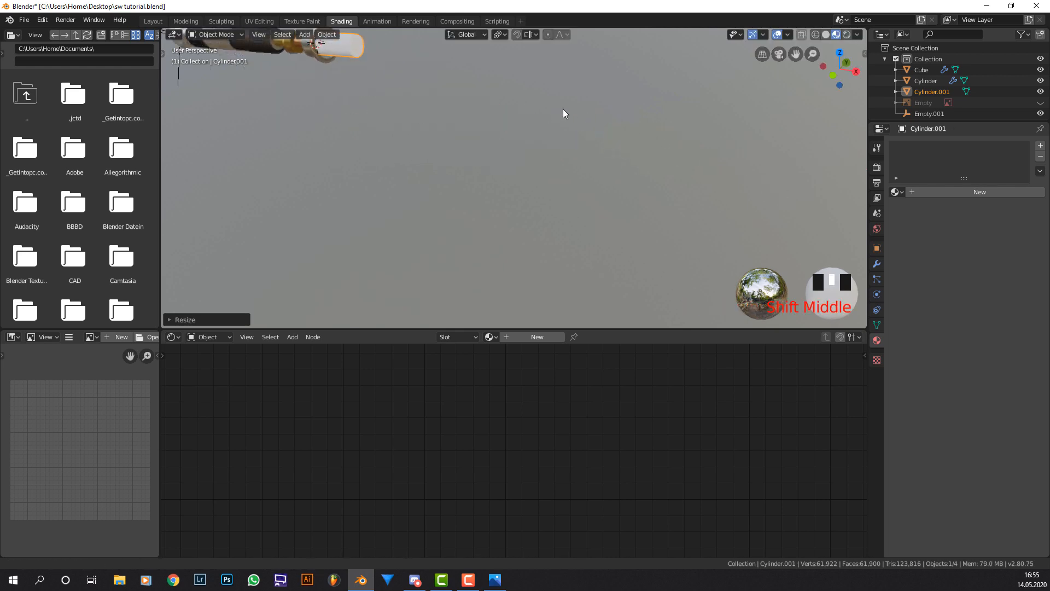
scroll(492, 108, "down", 2)
key("Tab")
right_click(447, 116)
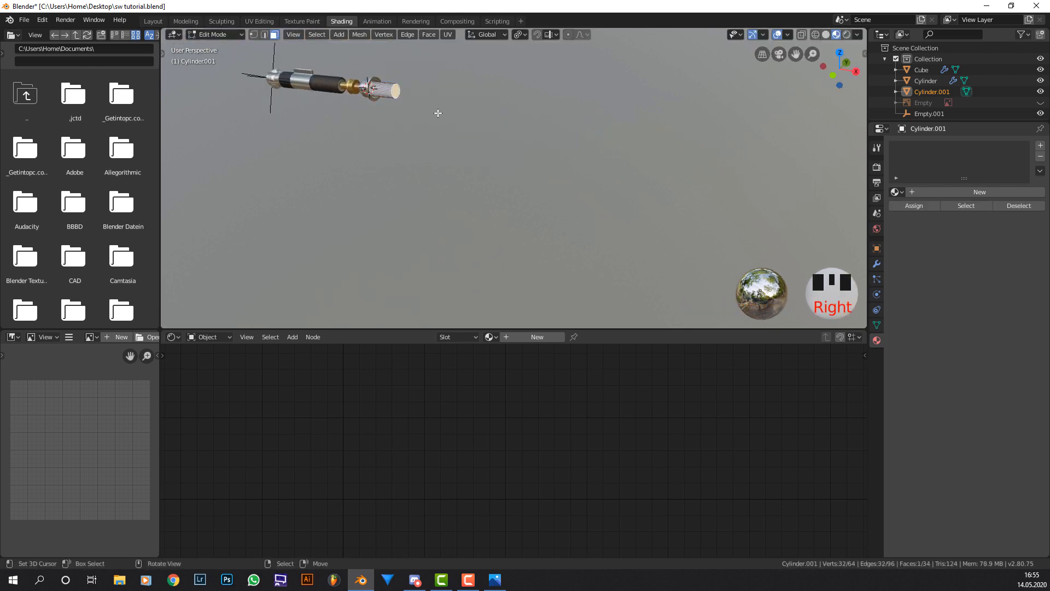
key("KP_1")
scroll(545, 100, "down", 2)
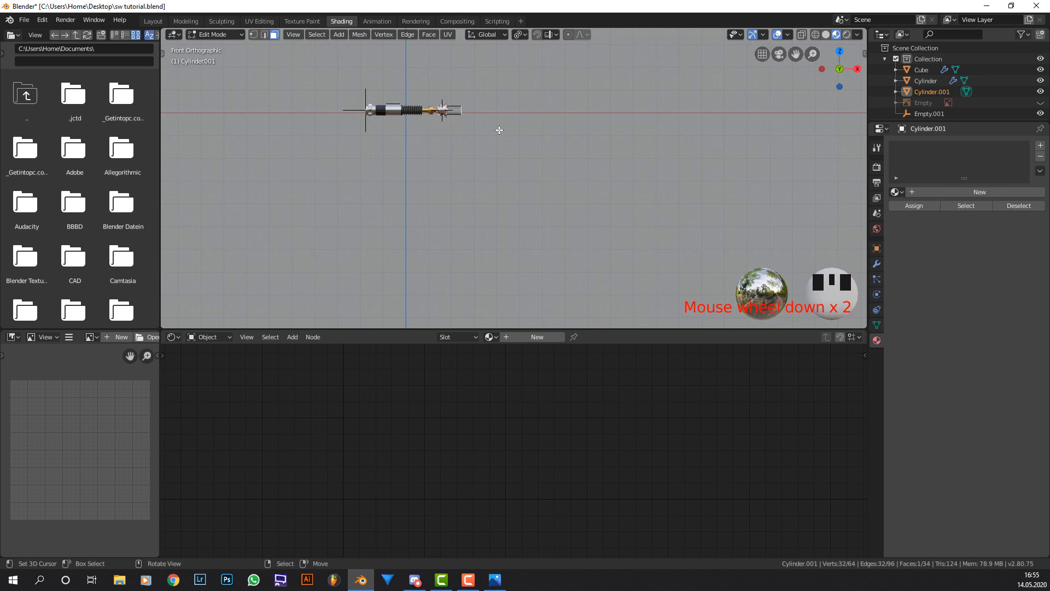
key("g")
key("x")
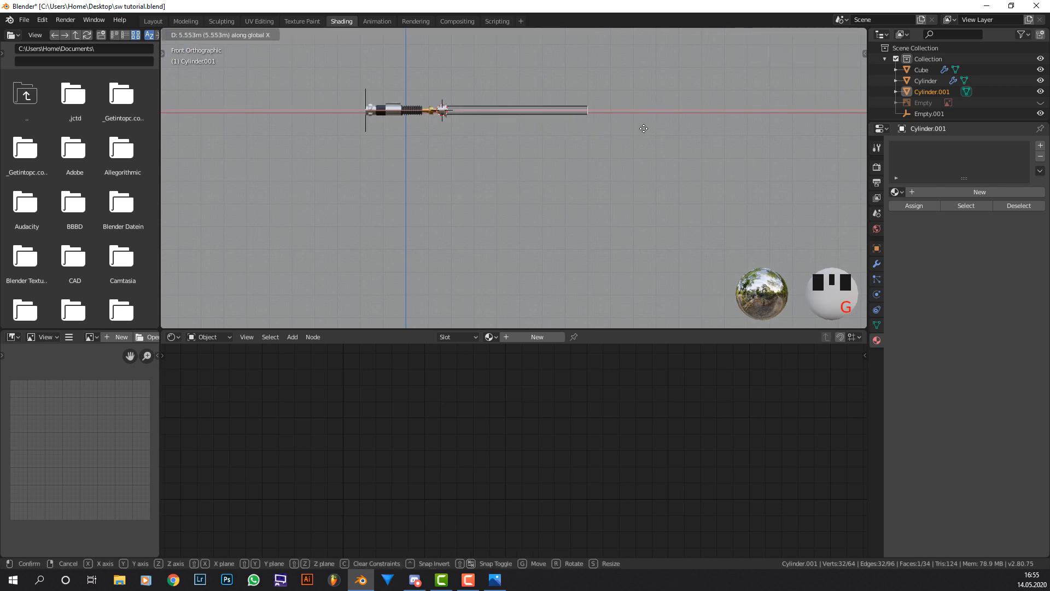
left_click(623, 110)
Select the whole blade mesh and scale it slightly thinner on Y and Z, keeping its length on X.
scroll(564, 144, "up", 3)
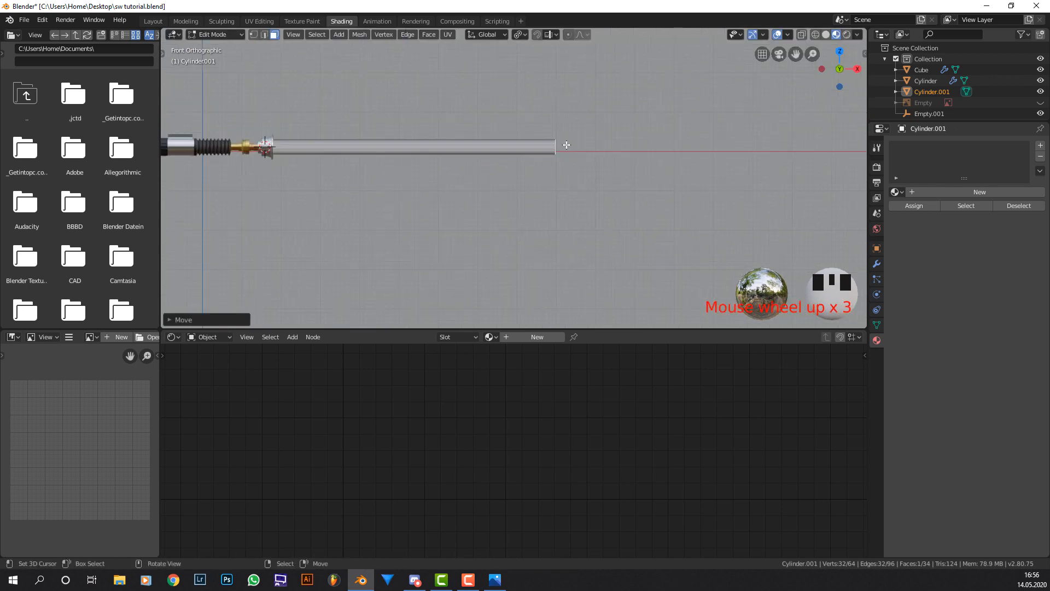
key("a")
key("s")
key("y")
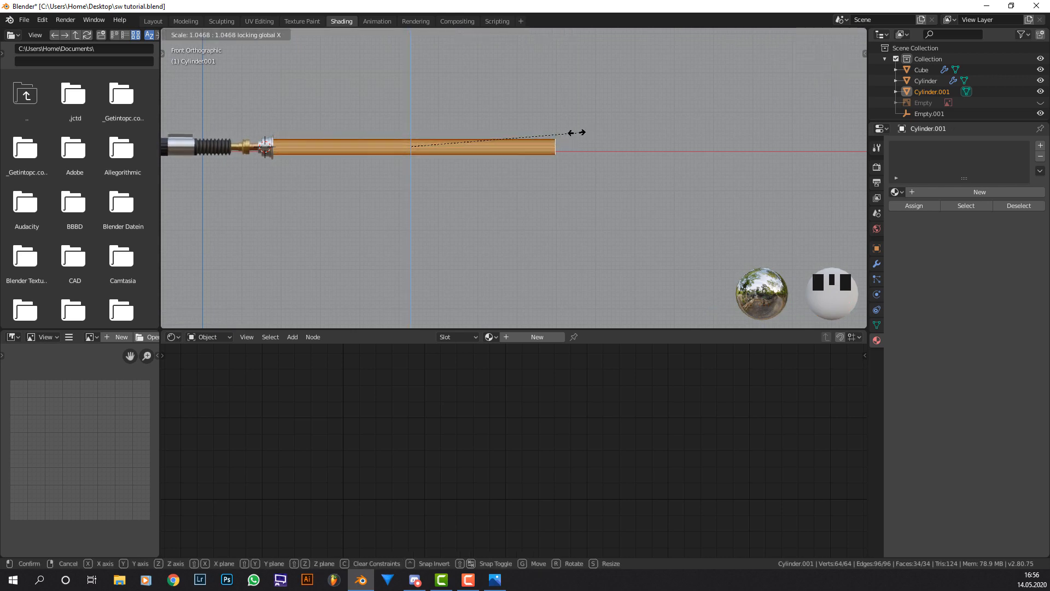
left_click(541, 141)
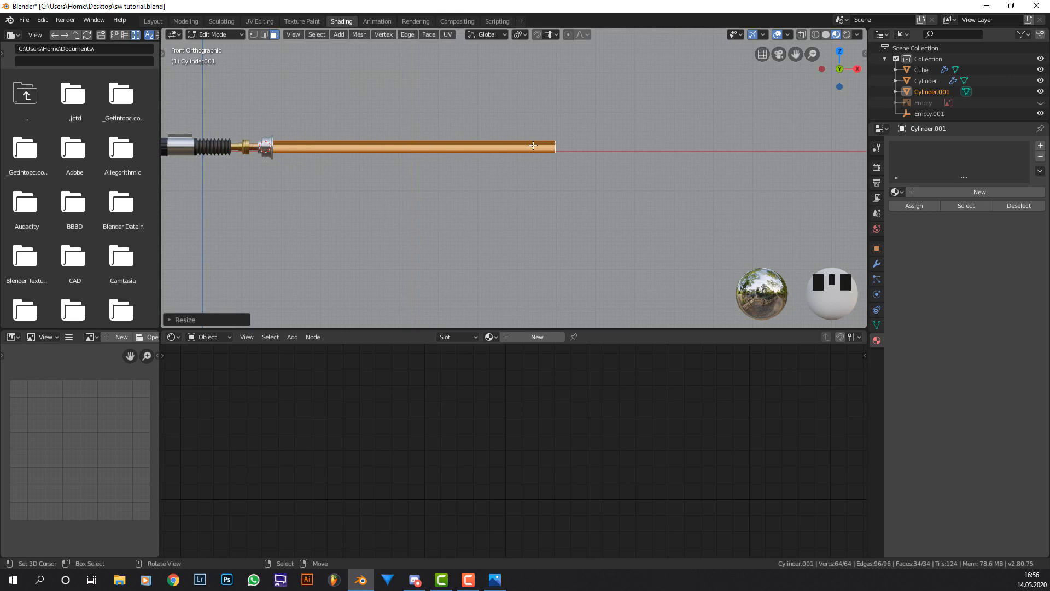
Select only the blade's end face and move it farther out along X to lengthen the blade.
middle_click_drag(600, 135, 576, 140, "shift")
right_click(592, 154)
right_click(591, 155)
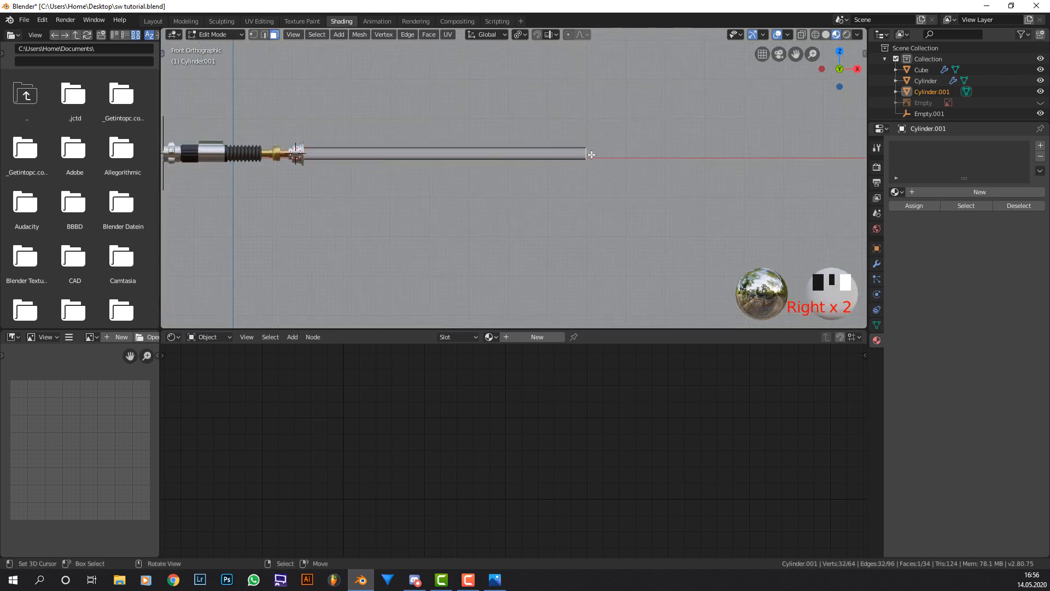
key("g")
key("x")
left_click(630, 153)
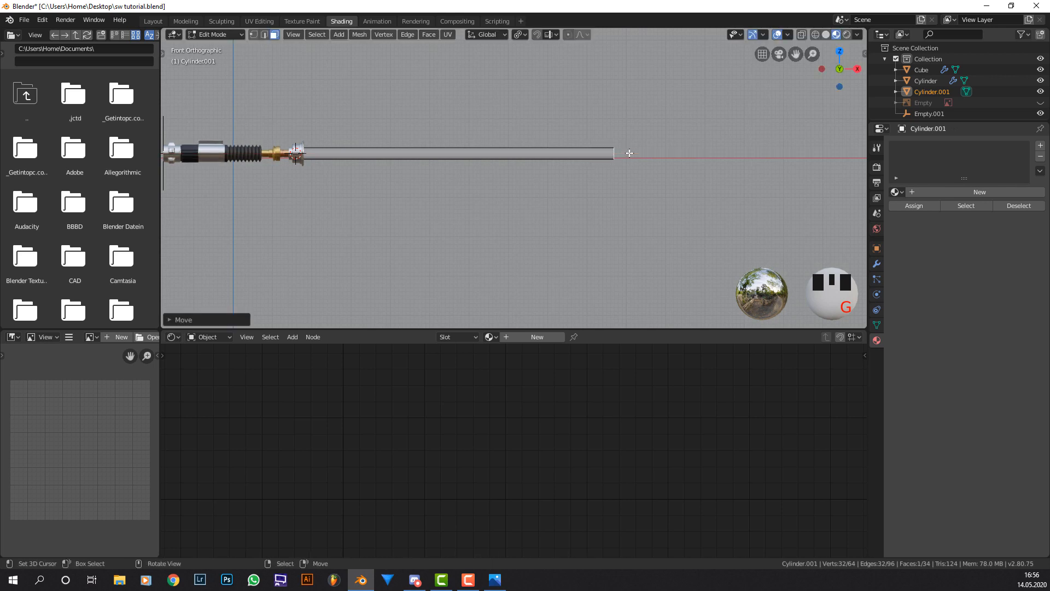
Apply the blade cylinder's rotation and scale in object mode.
key("Tab")
key("ctrl+a")
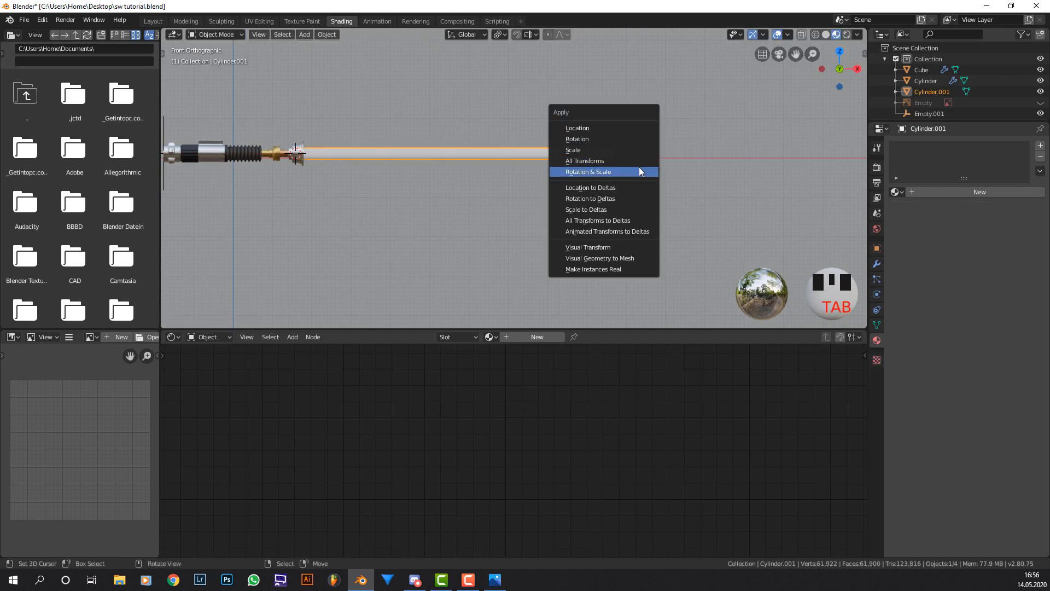
left_click(639, 167)
Round the blade's tip by beveling its end face about 0.367 m with clamp overlap on and multiple segments, then deselect it.
key("Tab")
key("ctrl+b")
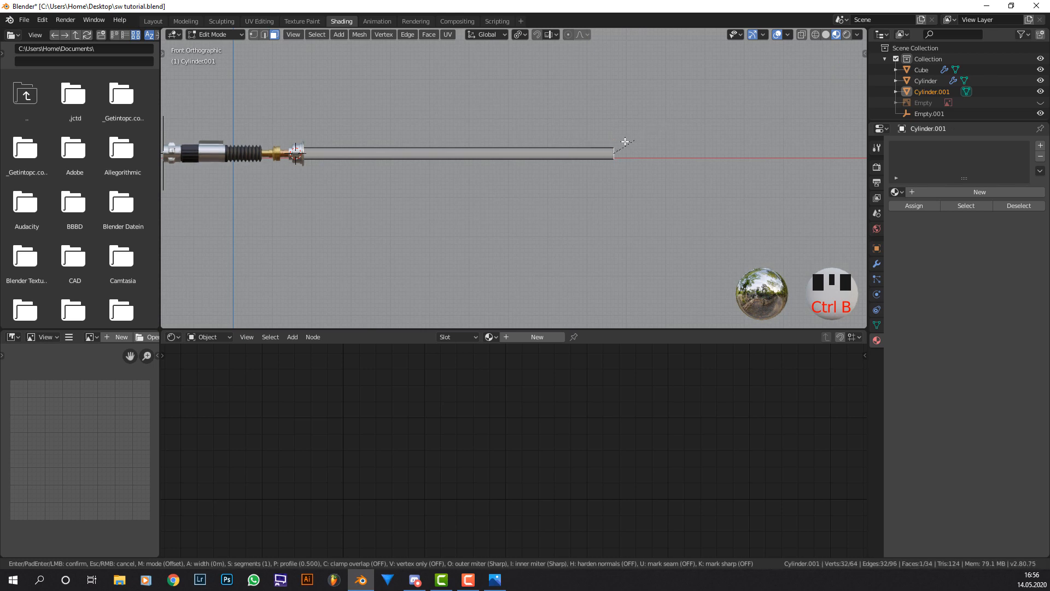
key("Escape")
middle_click_drag(687, 133, 633, 147)
scroll(649, 142, "up", 2)
key("ctrl+b")
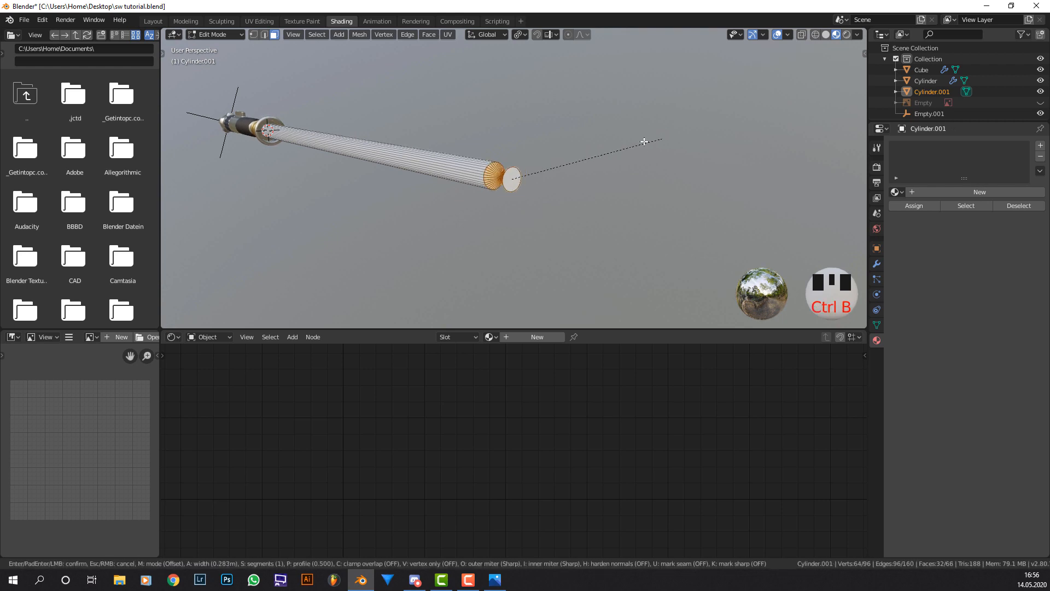
key("c")
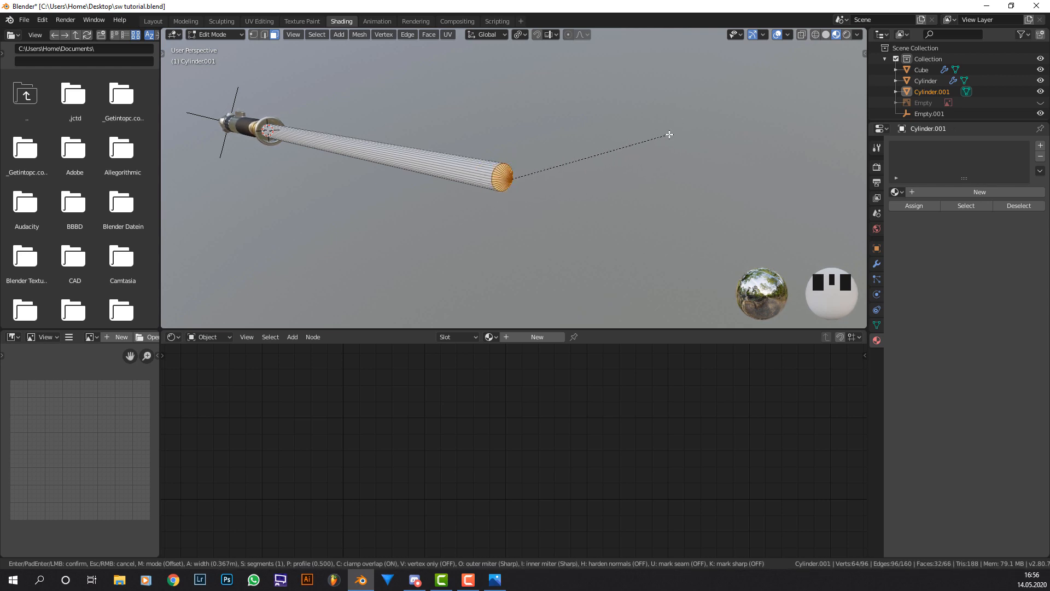
scroll(669, 134, "up", 2)
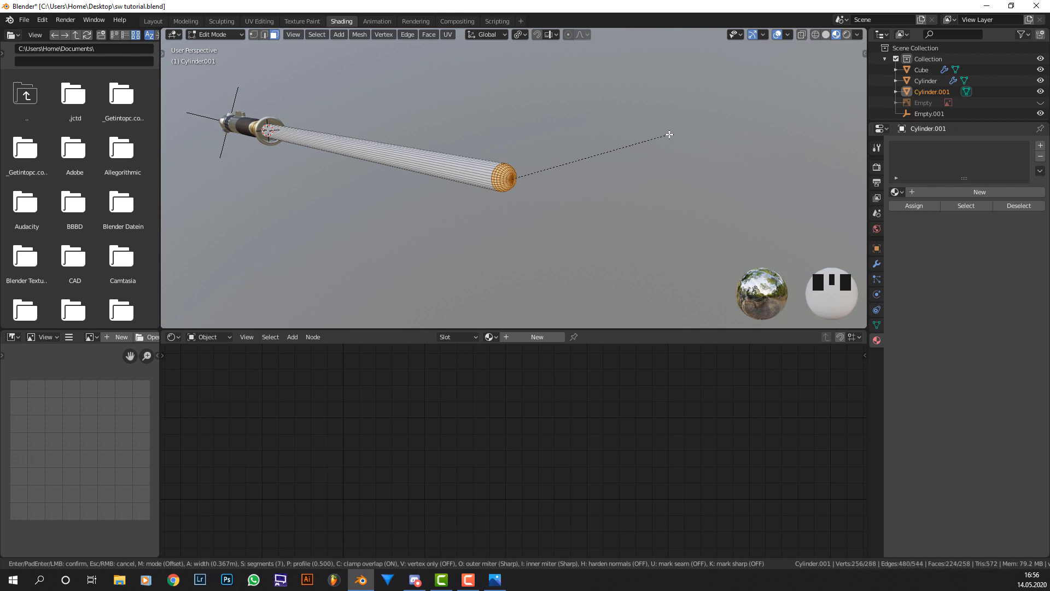
scroll(665, 136, "down", 3)
left_click(665, 136)
right_click(504, 117)
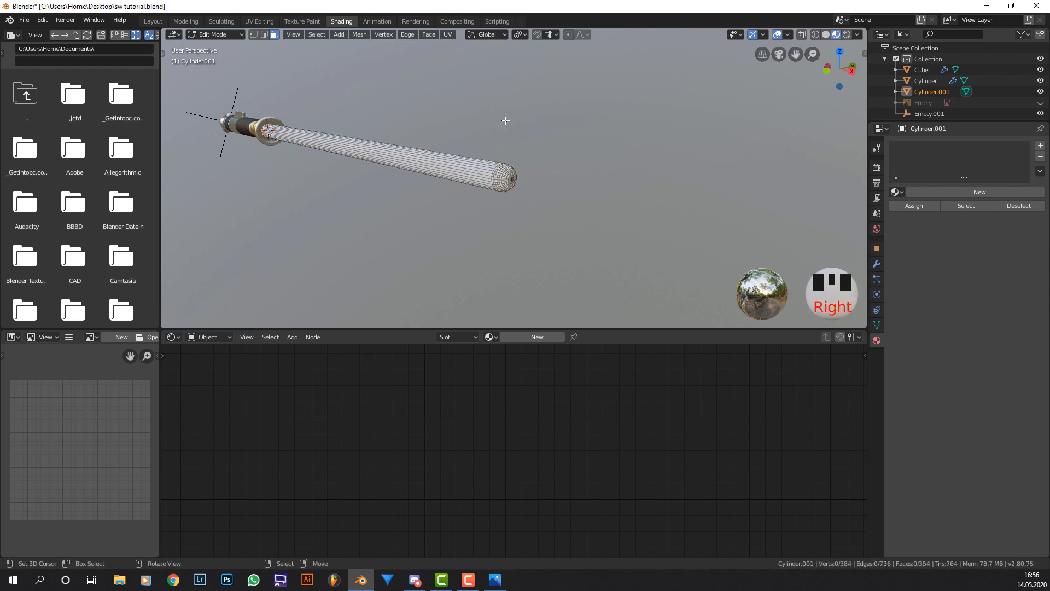
Return the blade to object mode and create a new material for it.
middle_click_drag(504, 117, 553, 161)
key("Tab")
scroll(553, 164, "down", 2)
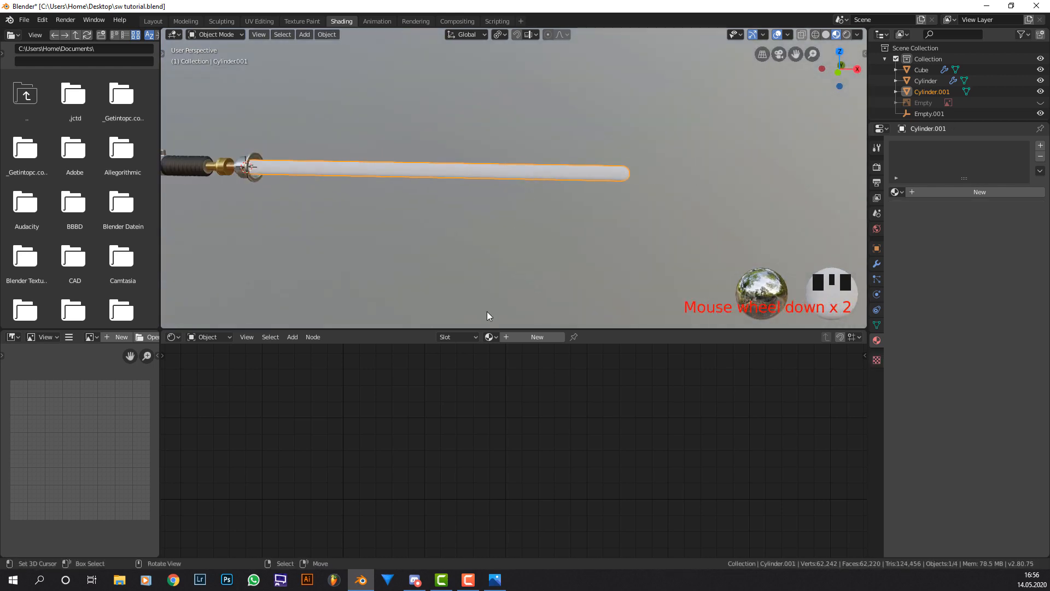
left_click(520, 338)
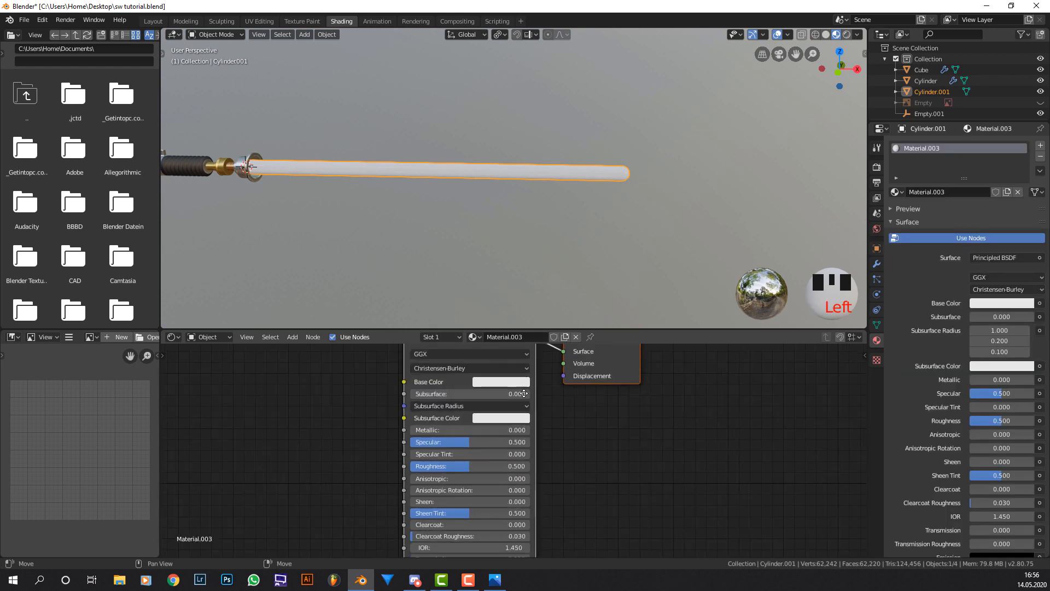
key("x")
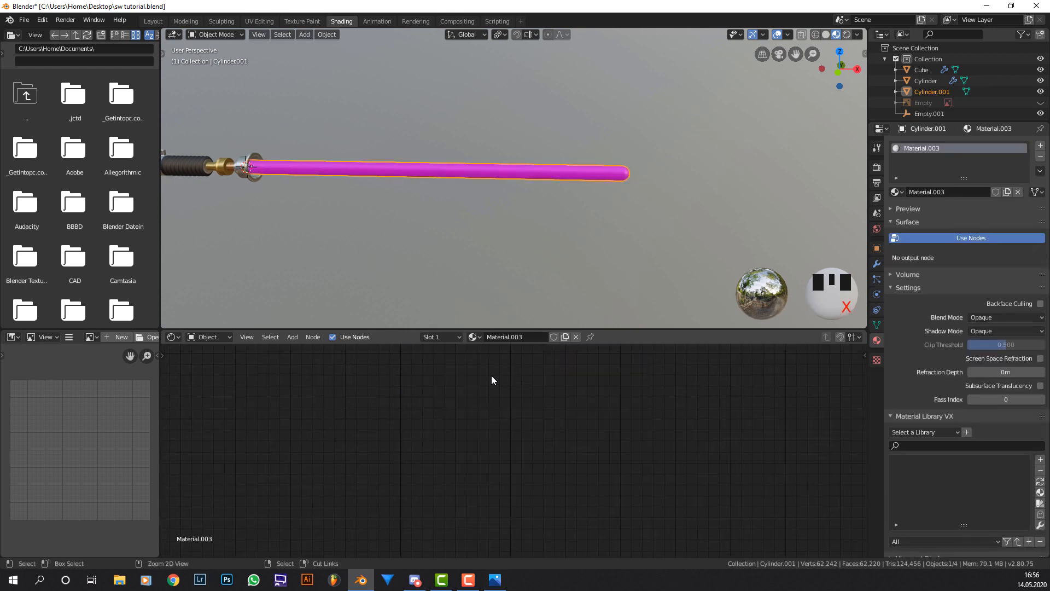
key("ctrl+z")
left_click(395, 370)
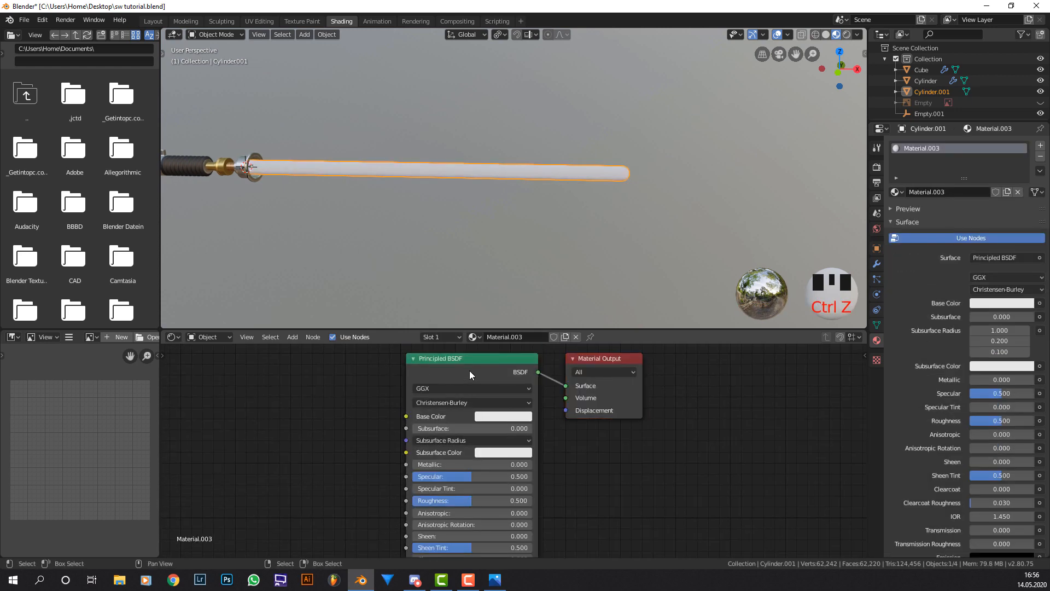
Replace the blade material's Principled BSDF with an Emission shader connected to the Material Output's Surface.
left_click(478, 368)
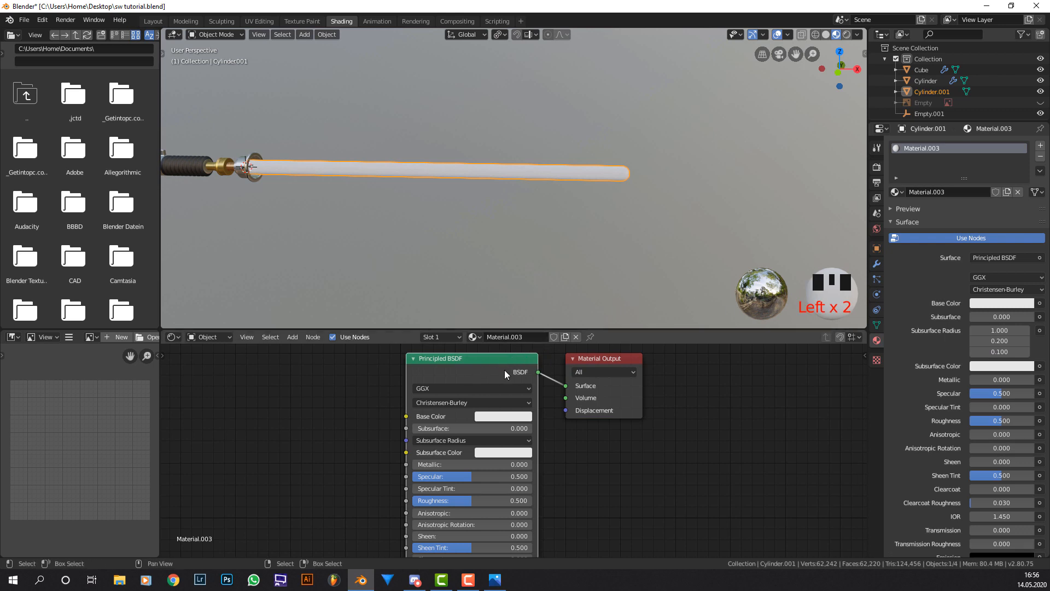
key("x")
key("shift+a")
left_click(492, 366)
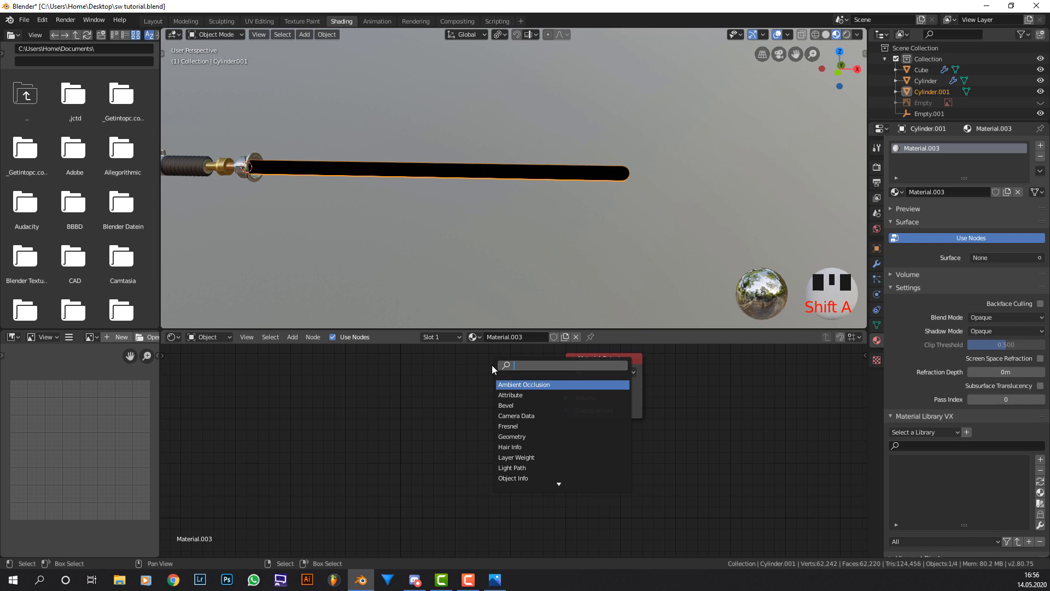
type("emission")
key("Return")
left_click(453, 372)
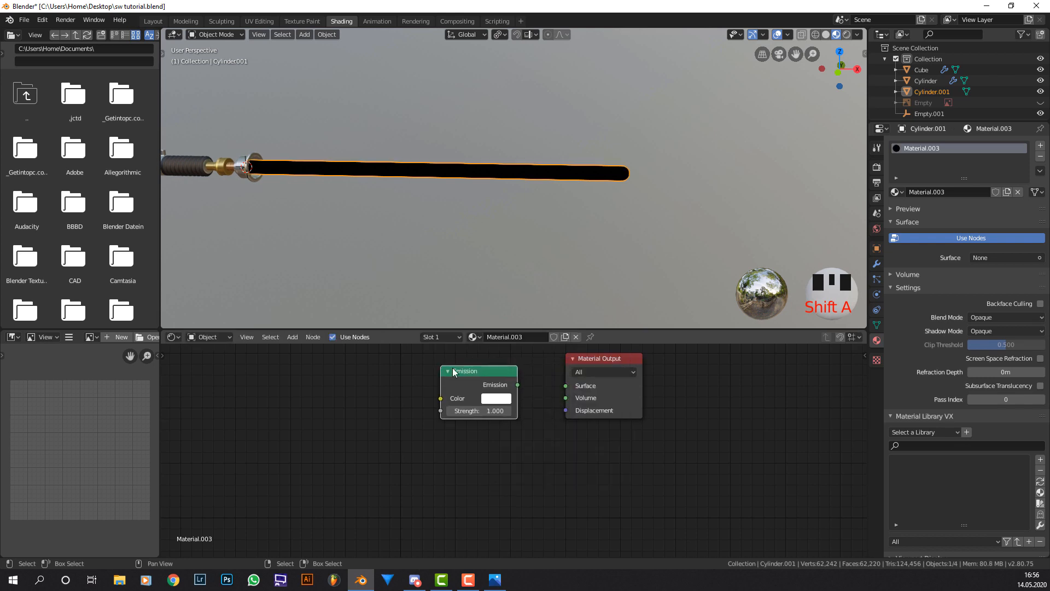
left_click_drag(520, 386, 566, 385)
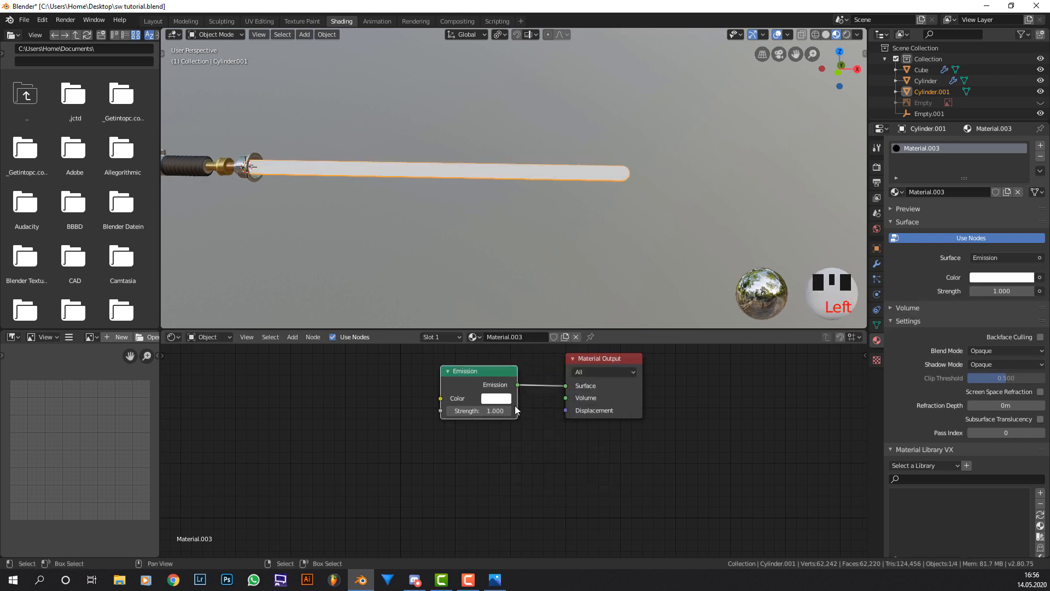
Set the blade's Emission strength to 10 and its color to hex 5FB5FF.
left_click(487, 411)
key("Return")
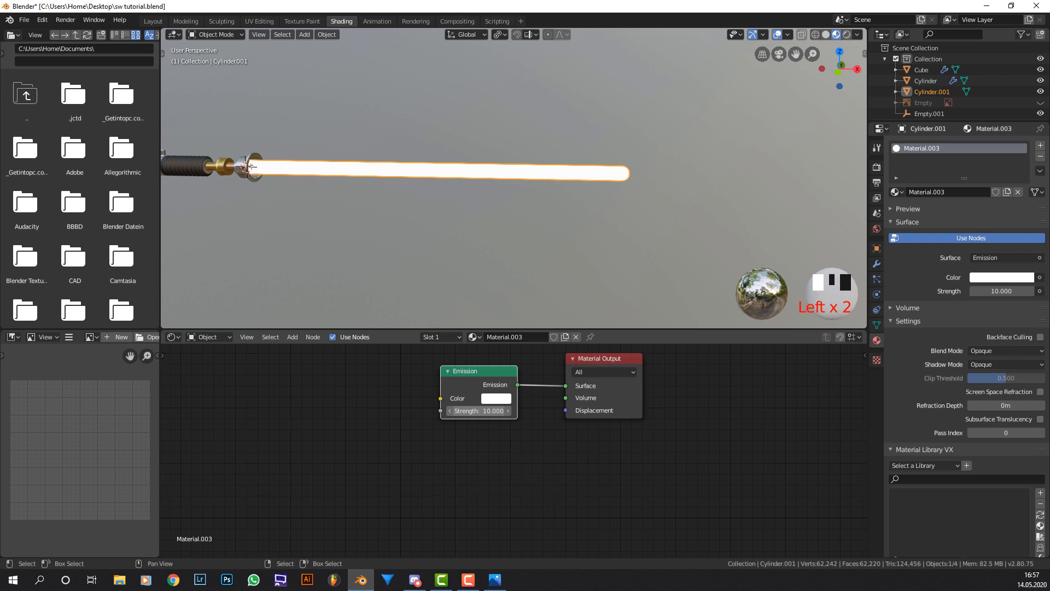
left_click(496, 398)
left_click(539, 348)
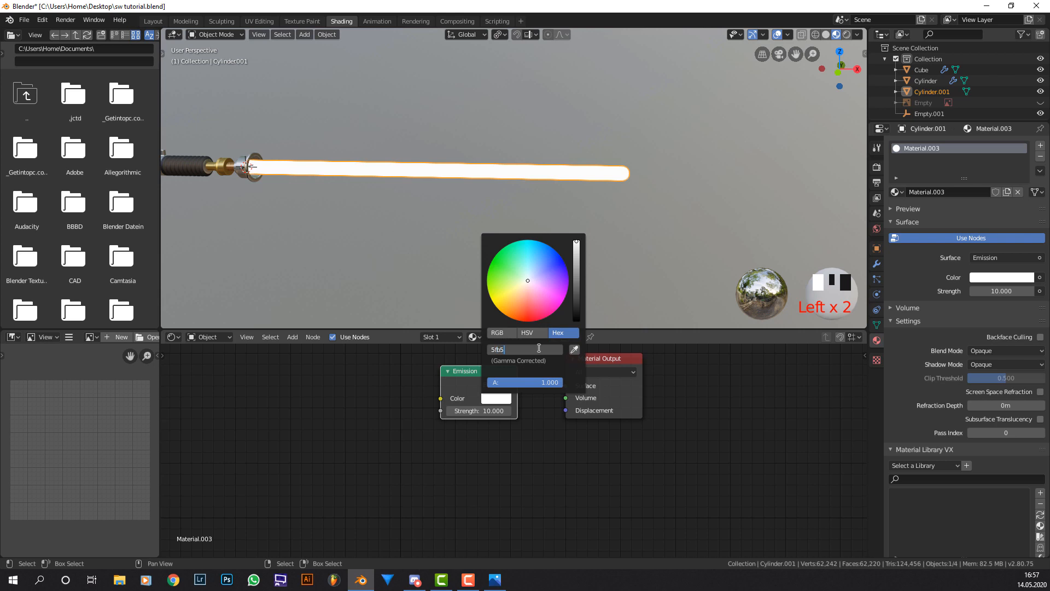
type("5fb5ff")
key("Return")
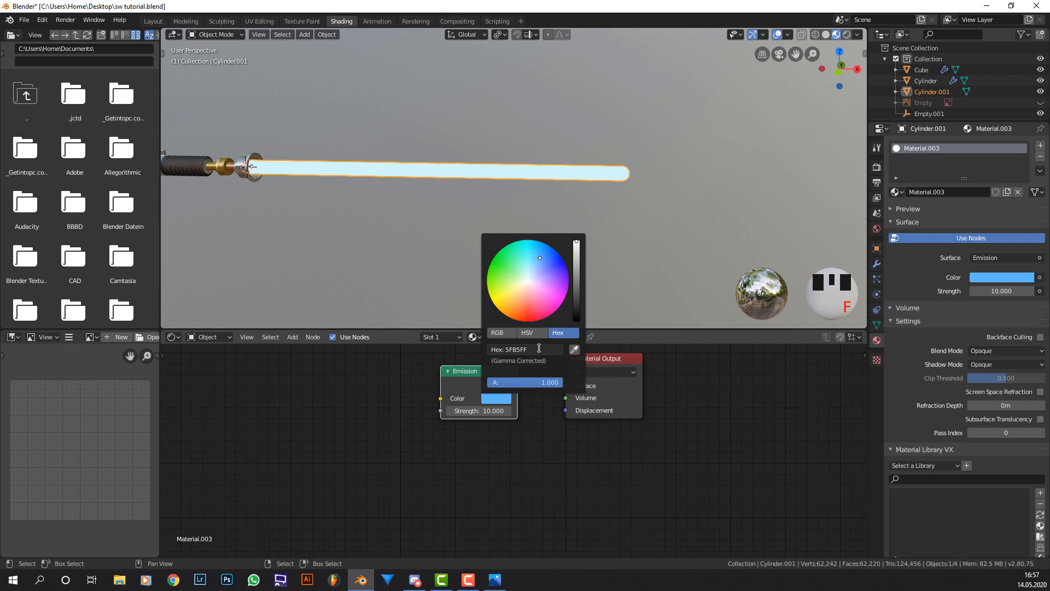
Select all objects with the hilt as the active one and parent them to it using the Object option.
middle_click_drag(435, 216, 477, 210)
scroll(477, 211, "down", 2)
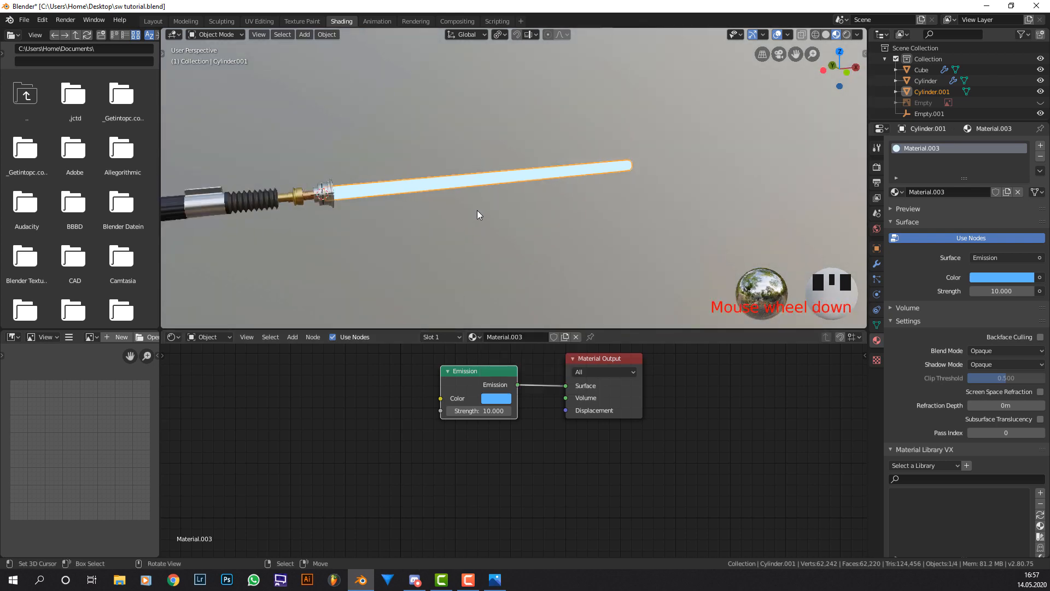
middle_click_drag(543, 231, 521, 213)
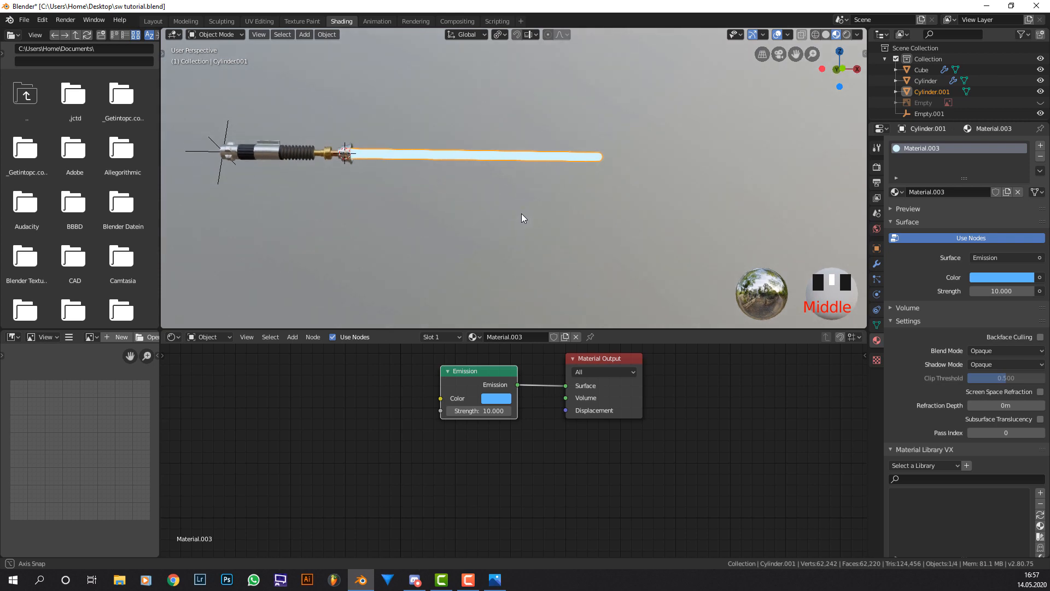
middle_click_drag(390, 196, 463, 209, "shift")
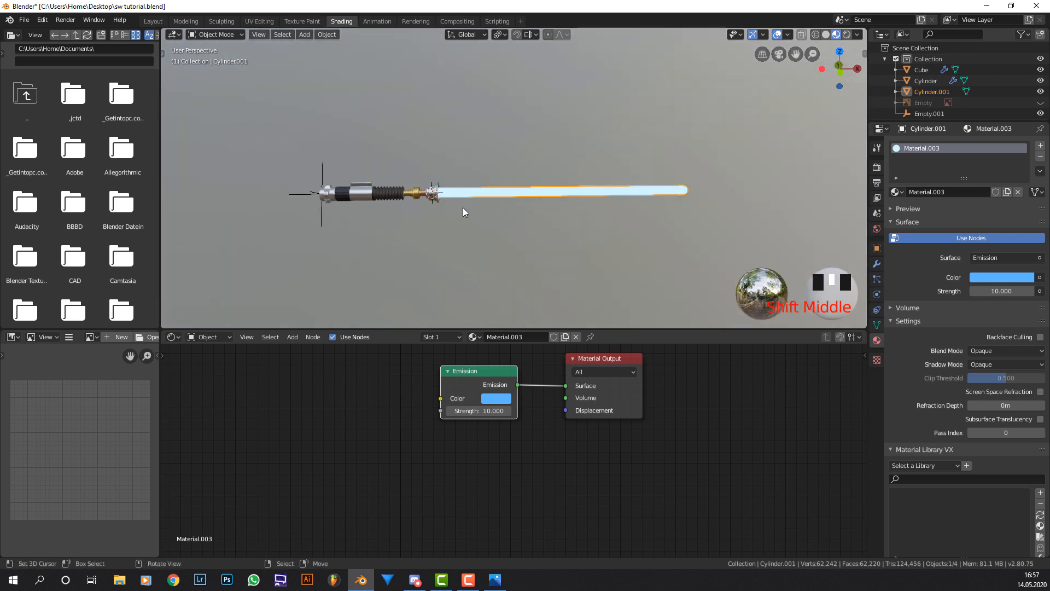
scroll(463, 209, "up", 2)
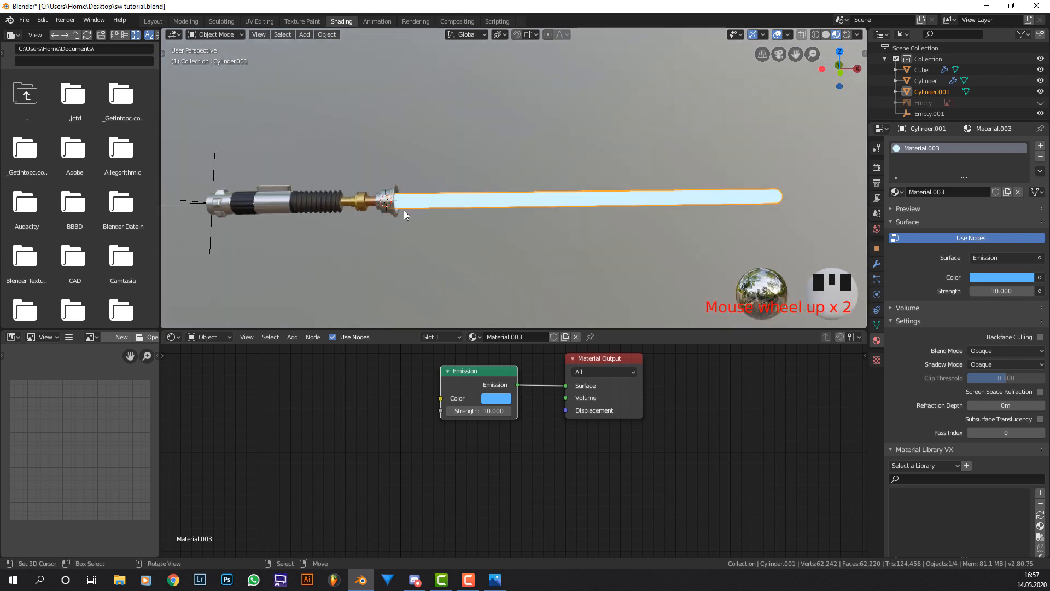
key("a")
right_click(364, 201, "shift")
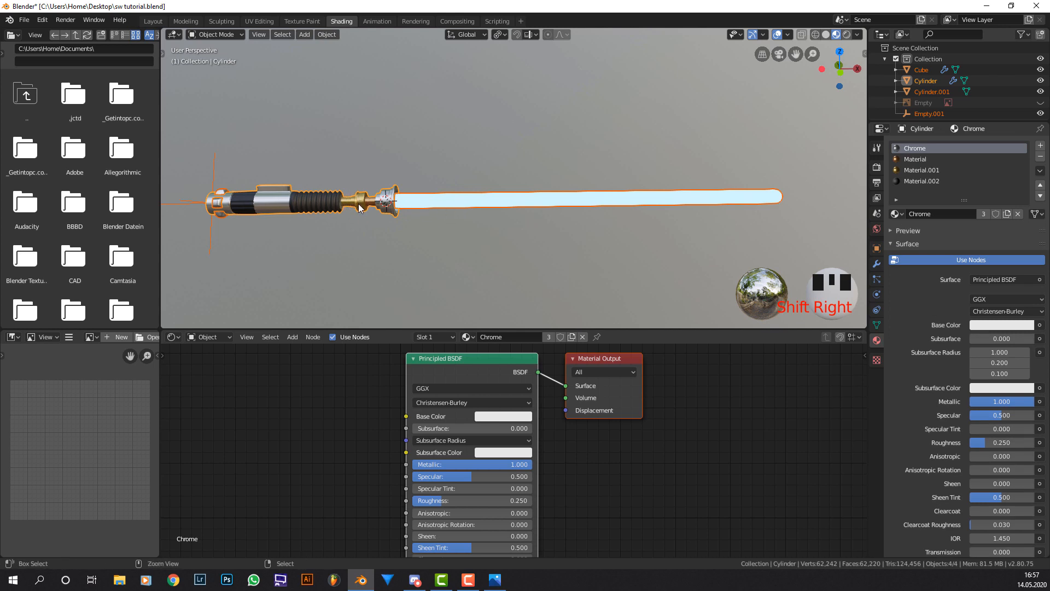
key("ctrl+p")
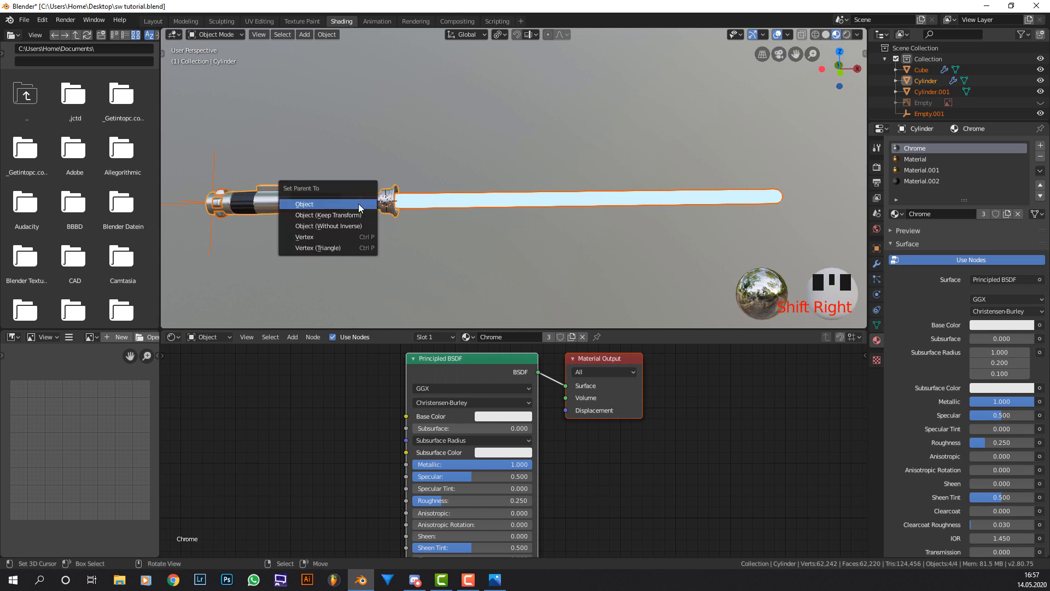
left_click(360, 206)
Test the parenting by trying to move, rotate and scale the hilt alone, and cancel the transform.
right_click(361, 206)
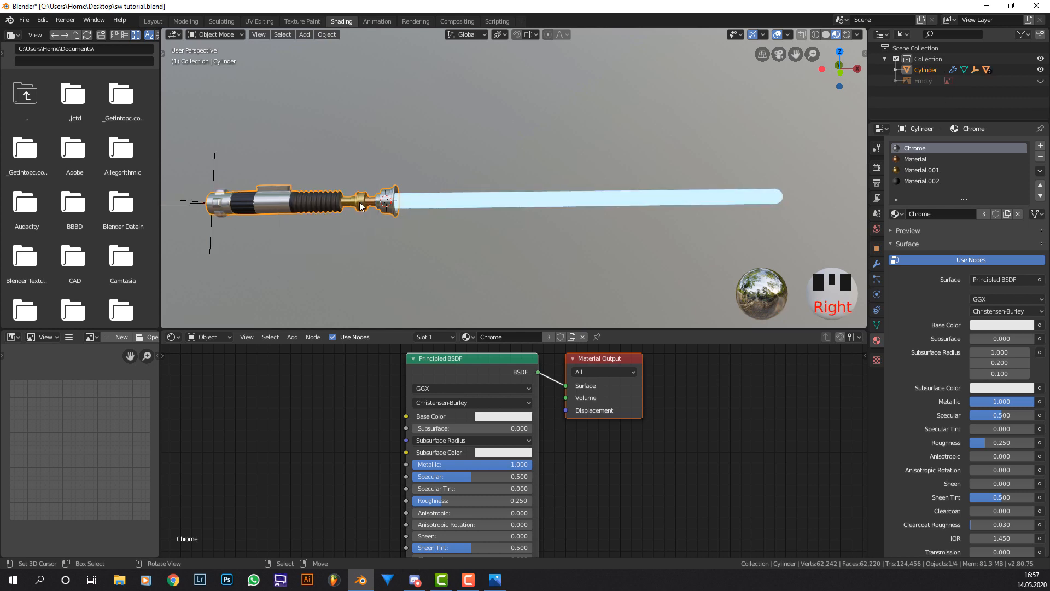
key("g")
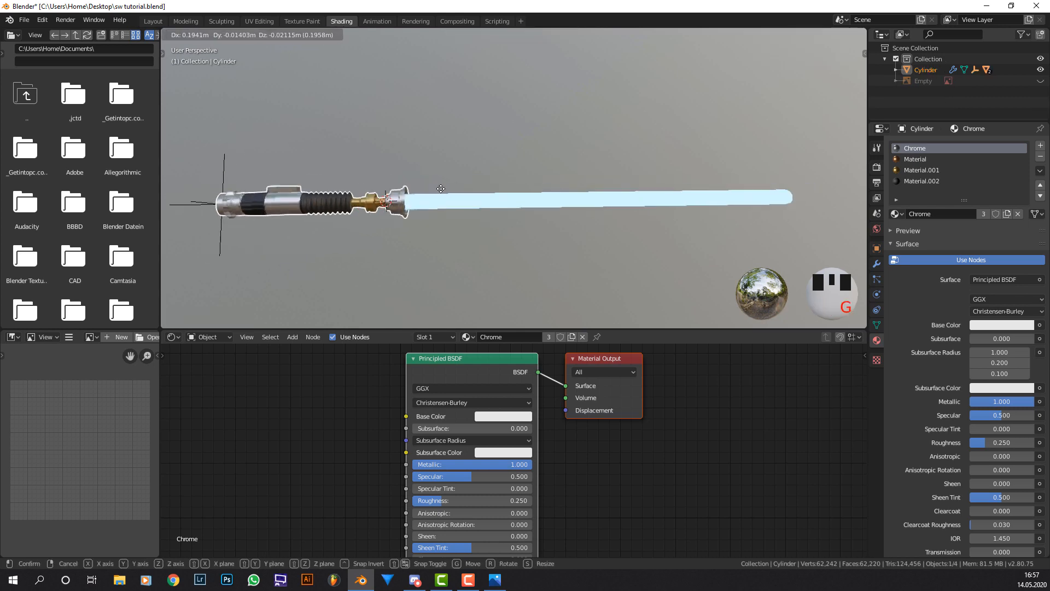
key("r")
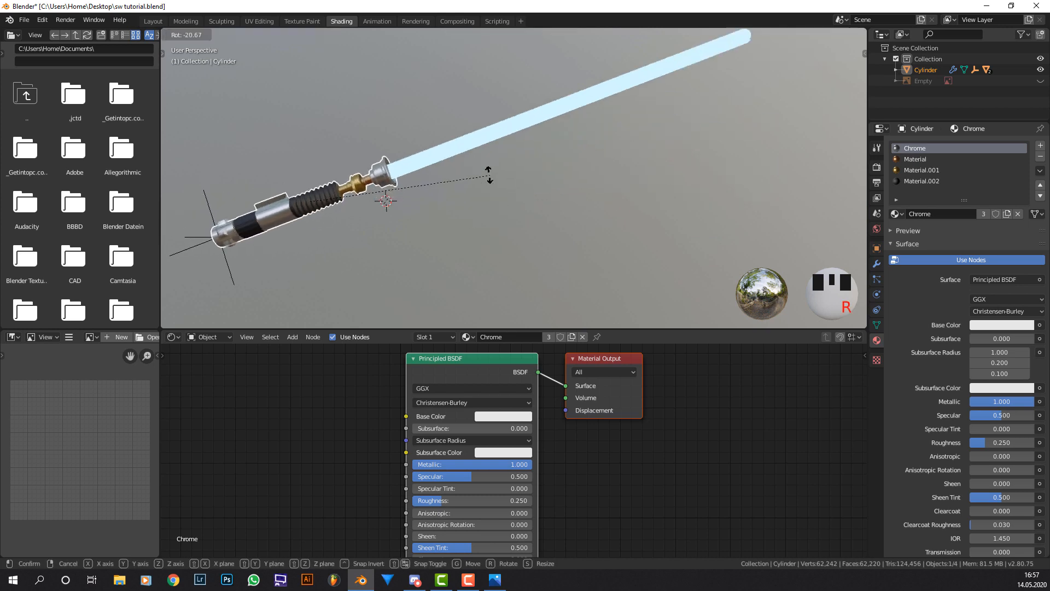
key("s")
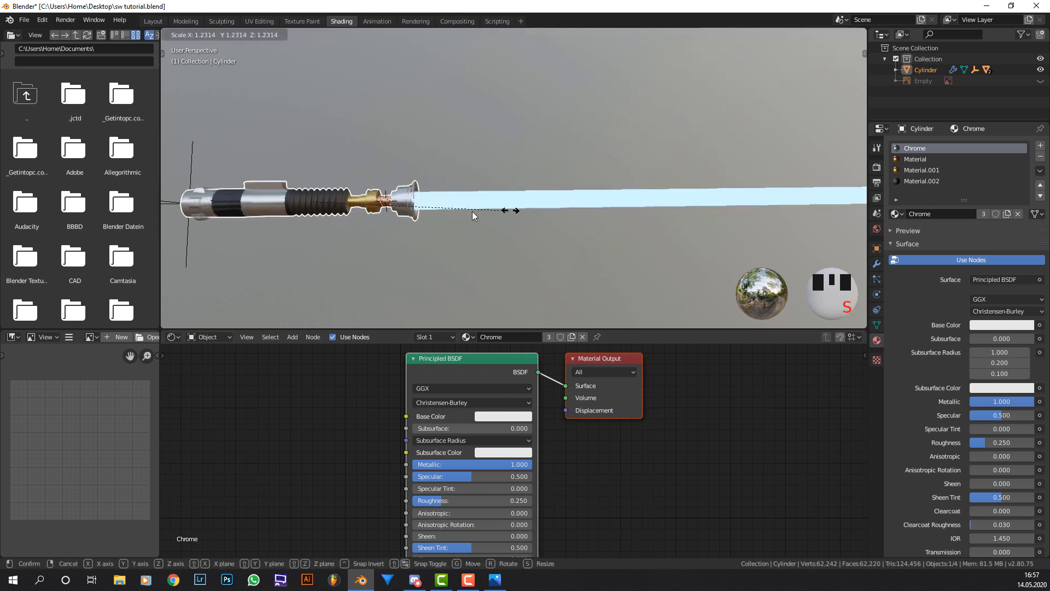
right_click(473, 213)
Add a plane mesh and clear its location so it sits at the world origin.
scroll(474, 210, "down", 2)
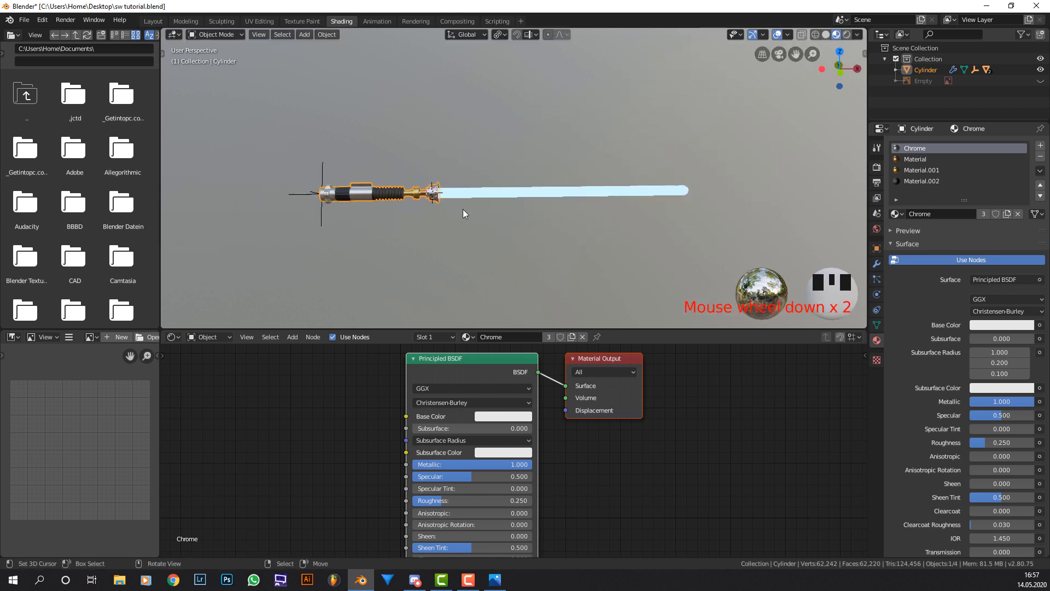
middle_click_drag(462, 209, 475, 210)
key("shift+a")
mouse_move(475, 210)
left_click(533, 210)
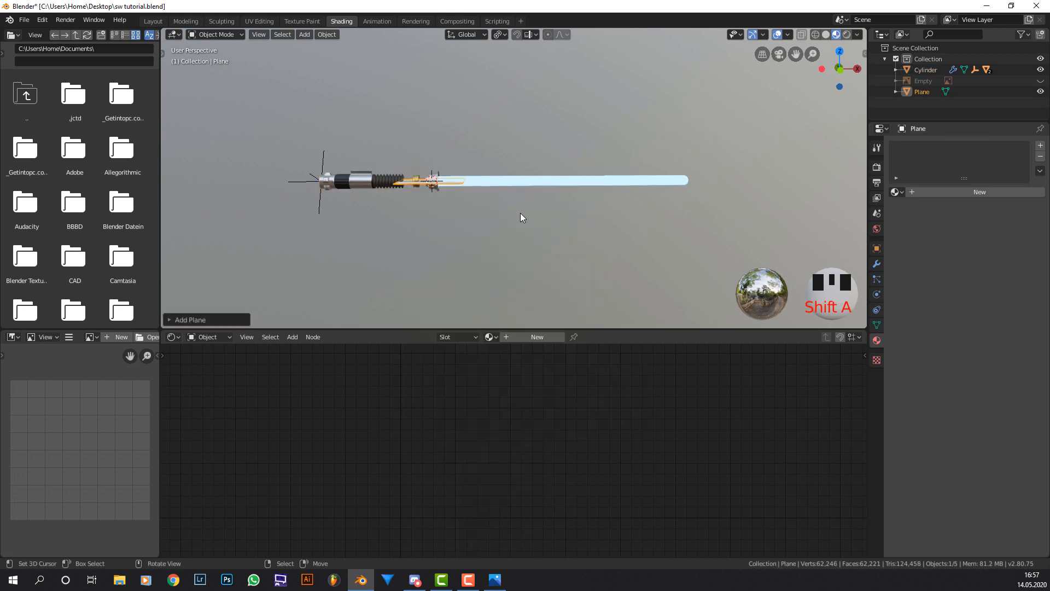
key("KP_1")
scroll(485, 188, "up", 5)
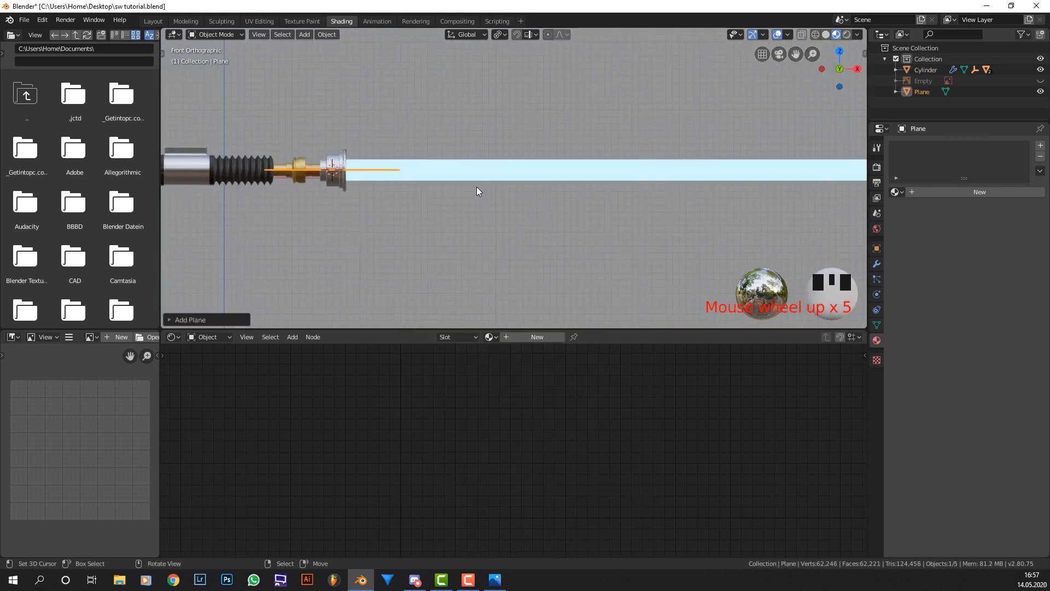
scroll(403, 192, "down", 1)
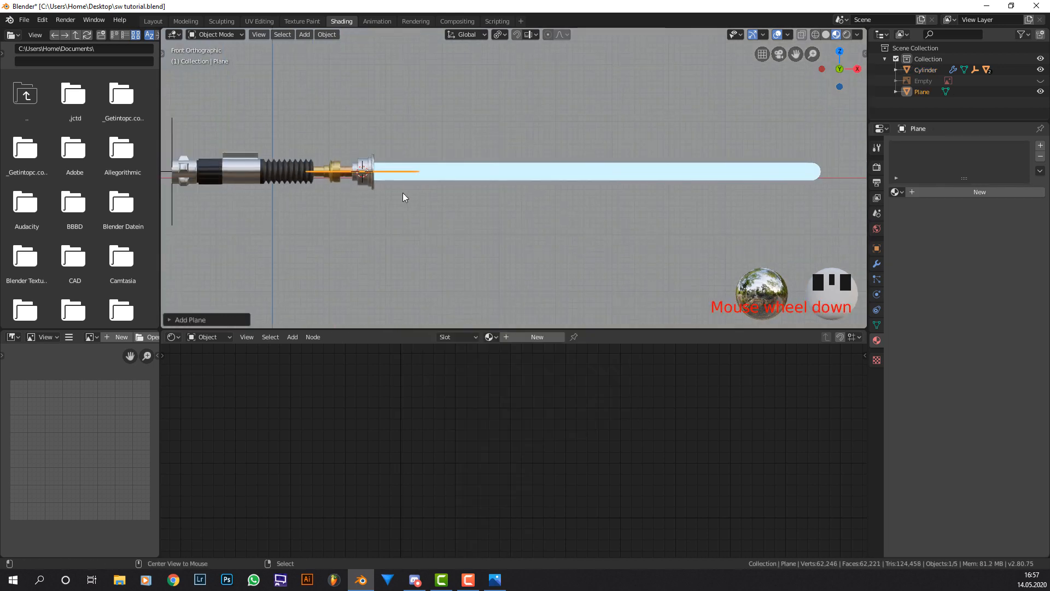
key("alt+g")
Scale the plane by a factor of 10 to make a large floor.
middle_click_drag(327, 191, 448, 211, "shift")
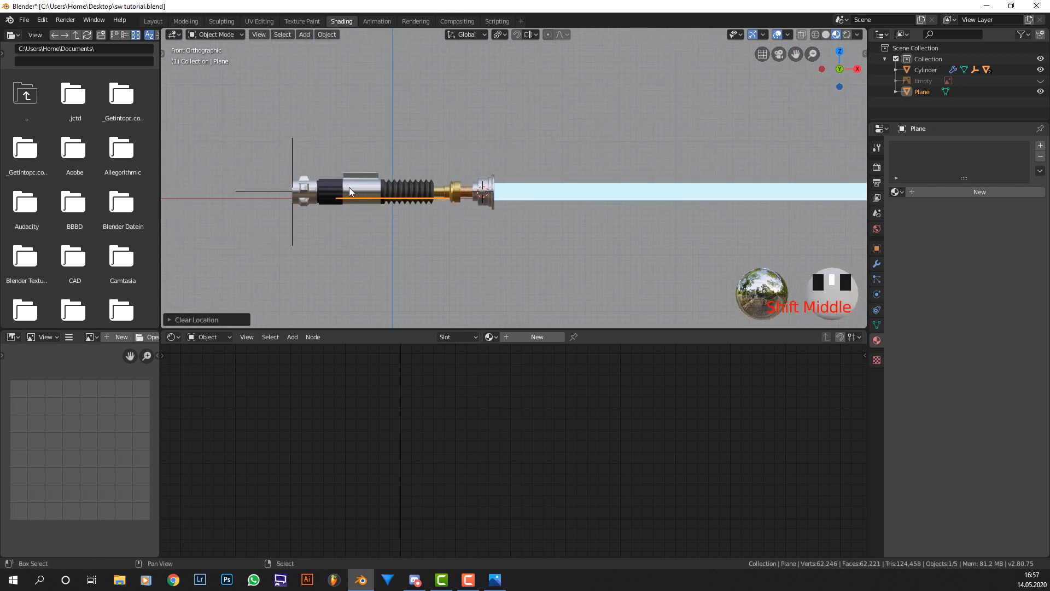
scroll(477, 233, "up", 1)
type("s10")
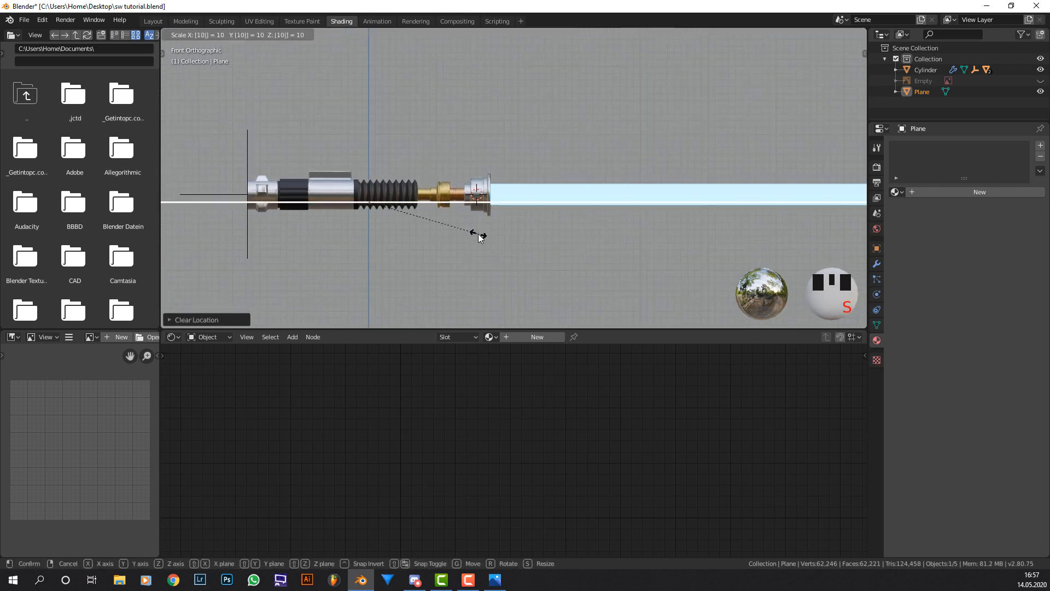
key("Return")
Select the hilt and move the whole lightsaber up in front view until its flared rim rests about on the floor plane.
scroll(399, 185, "up", 2)
scroll(398, 185, "up", 1)
middle_click_drag(389, 191, 528, 203, "shift")
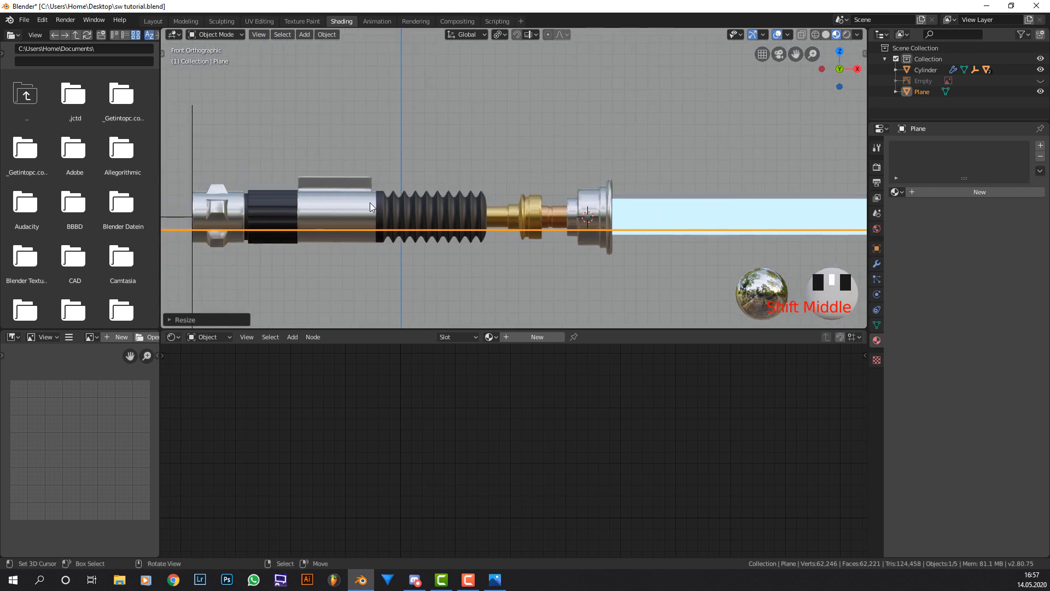
right_click(379, 206)
scroll(366, 218, "up", 3)
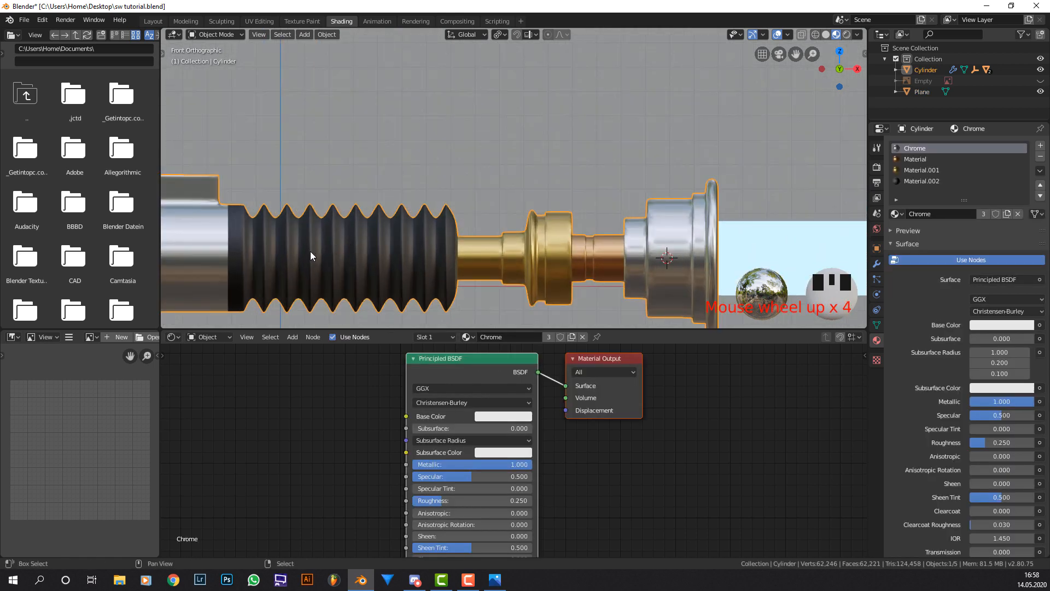
middle_click_drag(310, 251, 434, 227, "shift")
key("g")
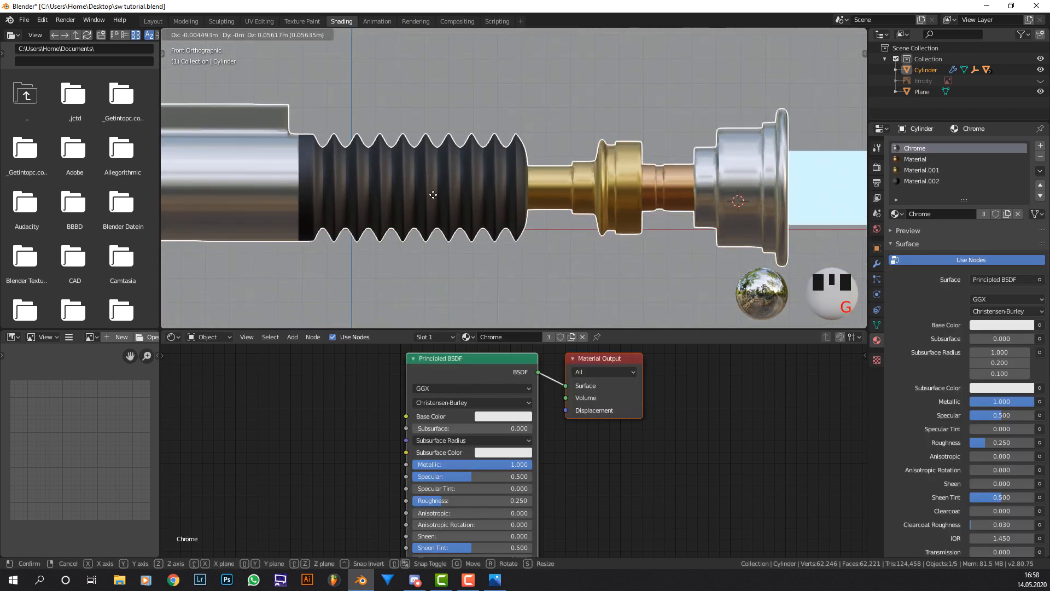
left_click(434, 179)
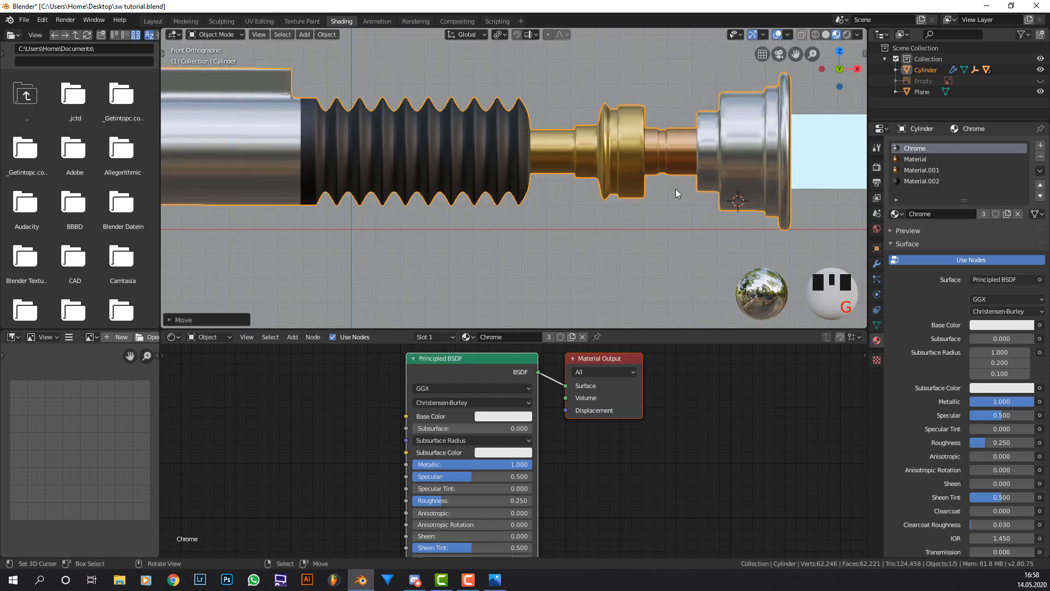
Check closely where the hilt's flared rim meets the floor plane, hiding the hilt briefly and undoing the hide.
middle_click_drag(713, 189, 485, 183, "shift")
scroll(593, 215, "up", 1)
scroll(593, 215, "up", 3)
middle_click_drag(635, 257, 517, 180, "shift")
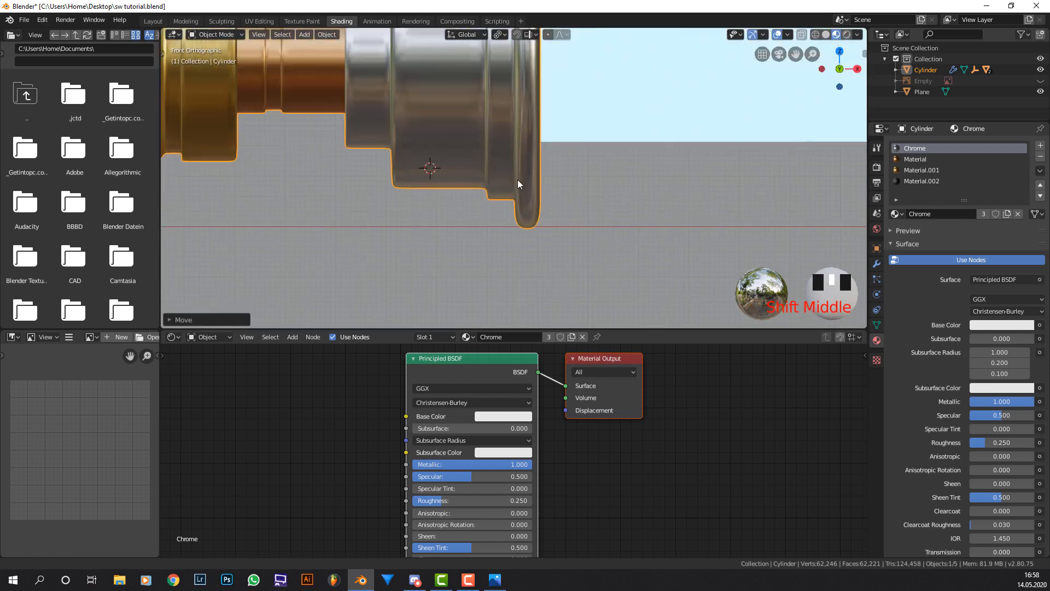
scroll(503, 214, "up", 4)
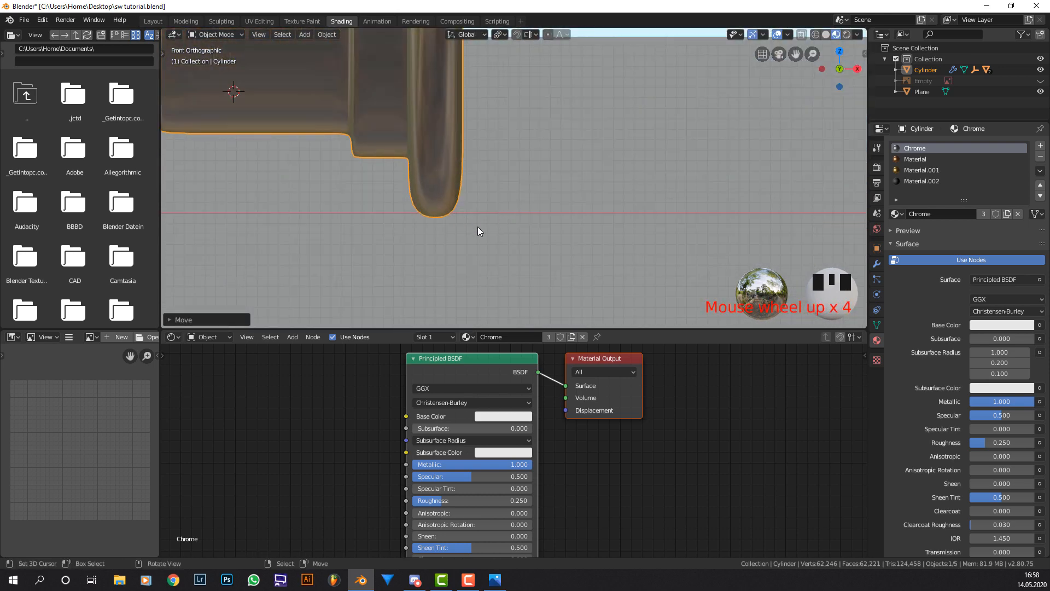
key("h")
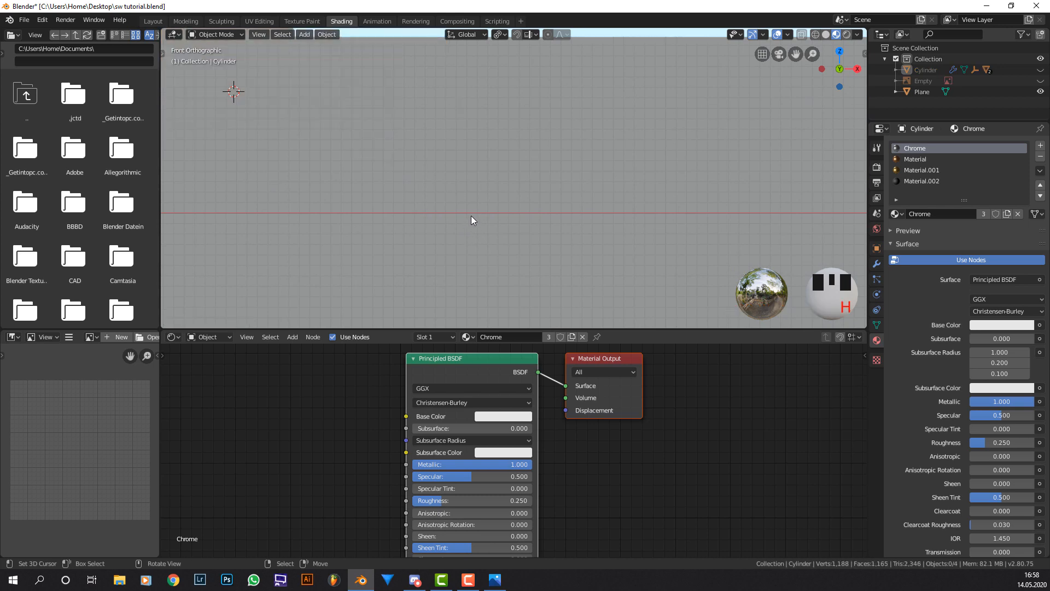
key("ctrl+z")
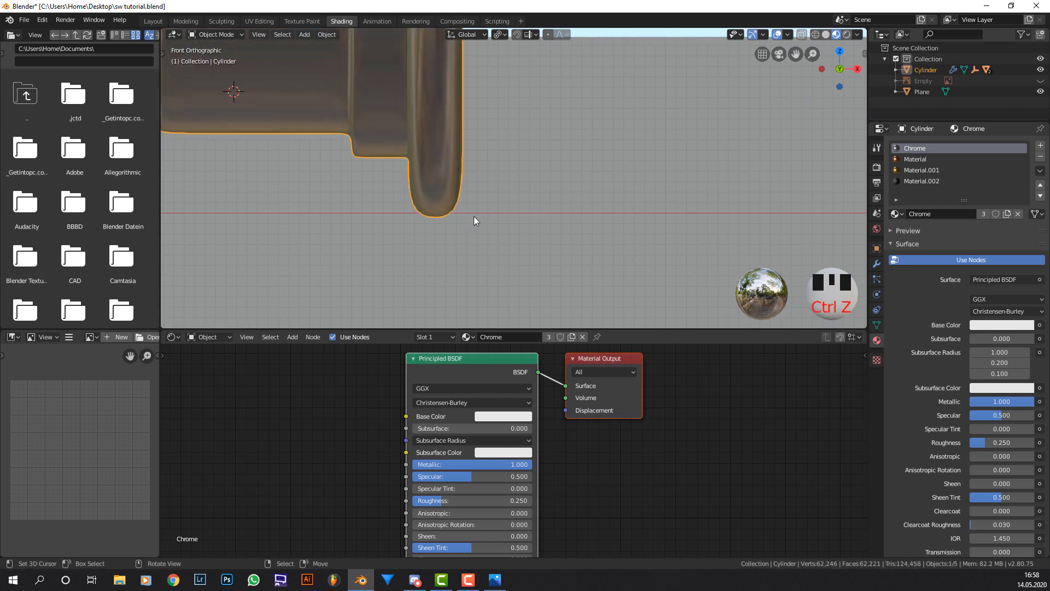
Nudge the lightsaber up about 0.002 m in front view so its flared rim sits on the floor line.
key("g")
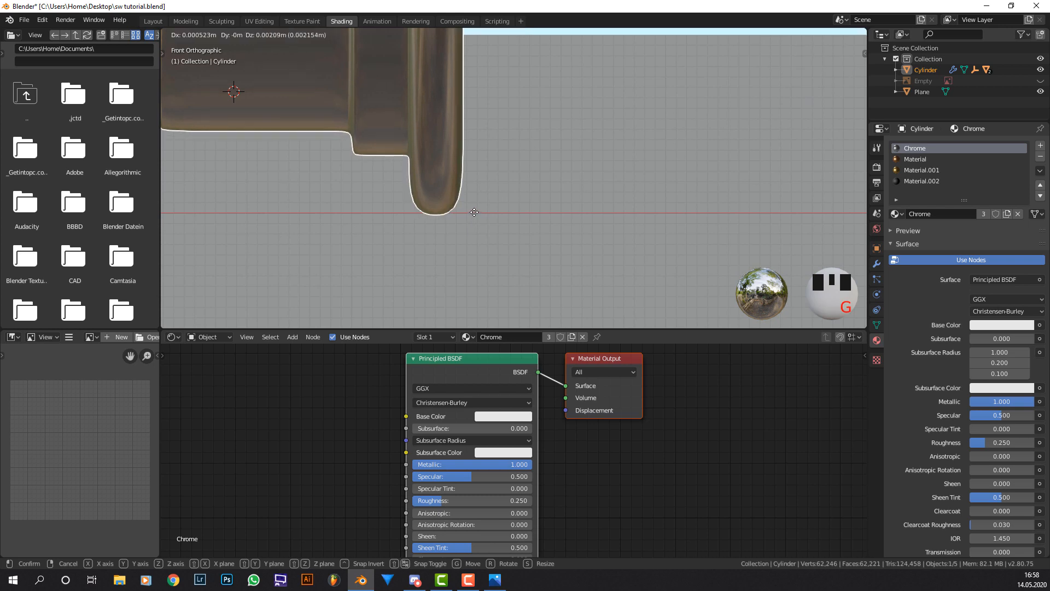
left_click(409, 205)
middle_click_drag(410, 204, 389, 139, "shift")
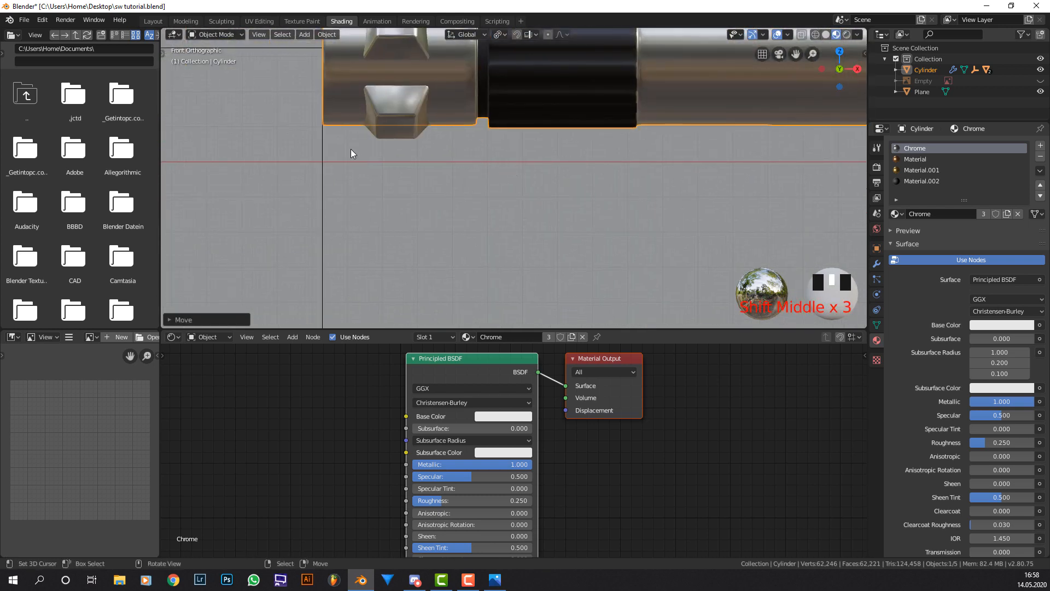
scroll(732, 167, "down", 2)
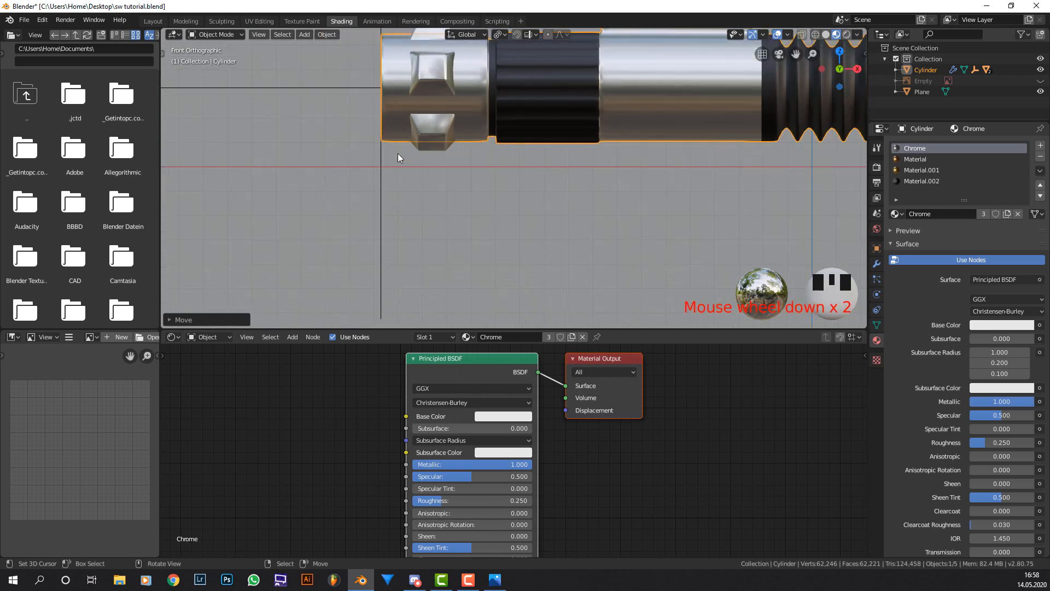
Tilt the lightsaber about -3° in front view to lower the pommel end, and move it down until the flared rim meets the floor line.
key("r")
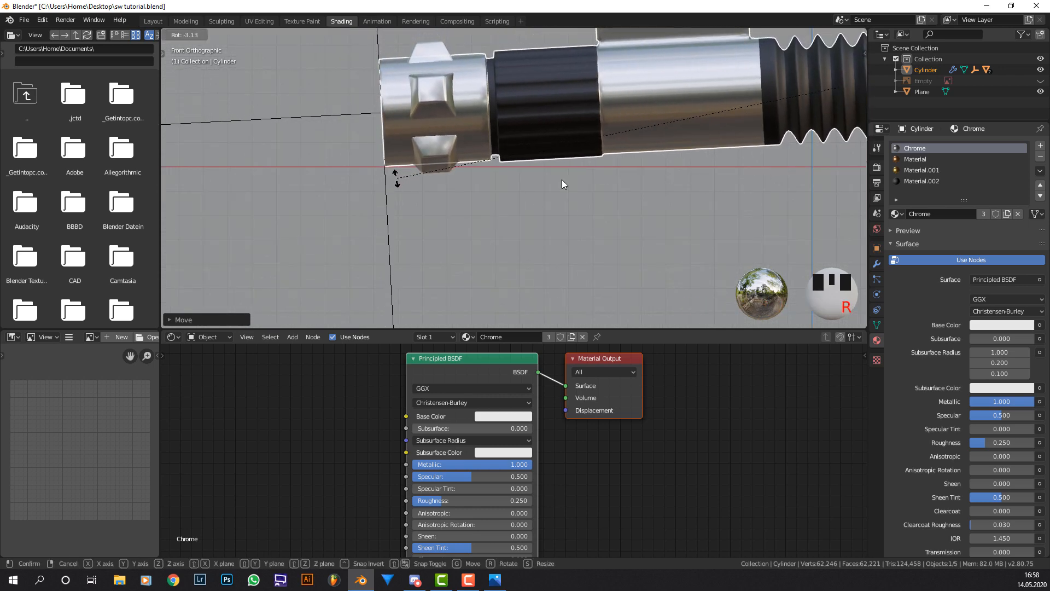
left_click(563, 183)
middle_click_drag(720, 182, 737, 147, "shift")
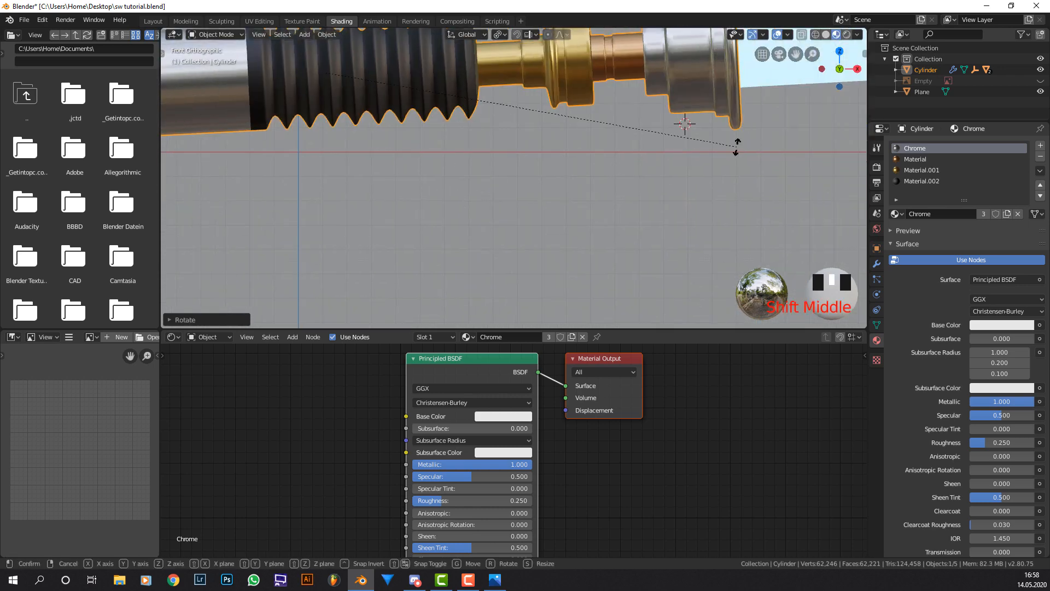
key("g")
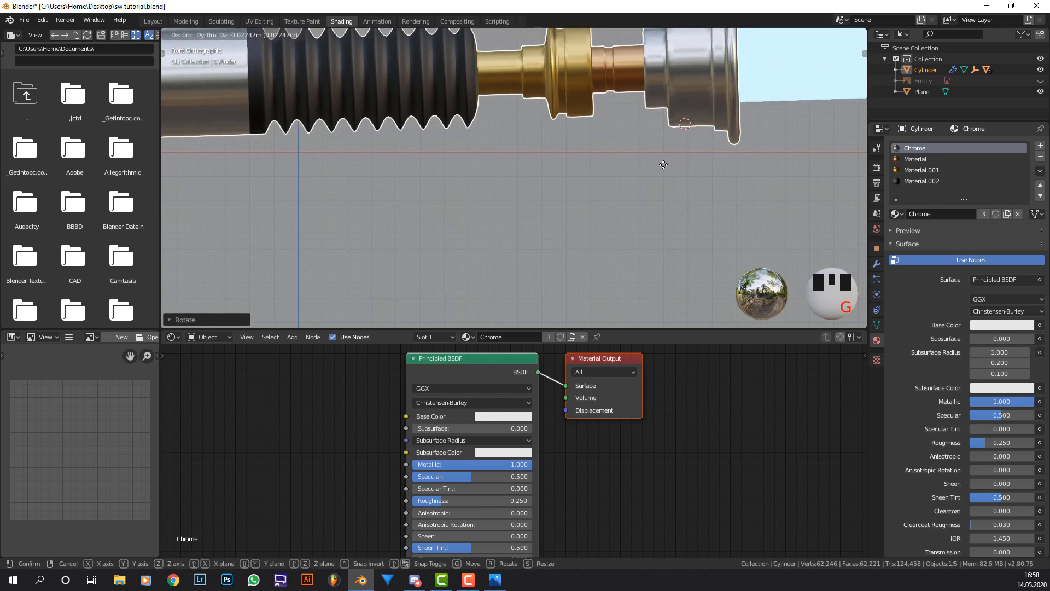
left_click(663, 166)
key("g")
left_click(741, 160)
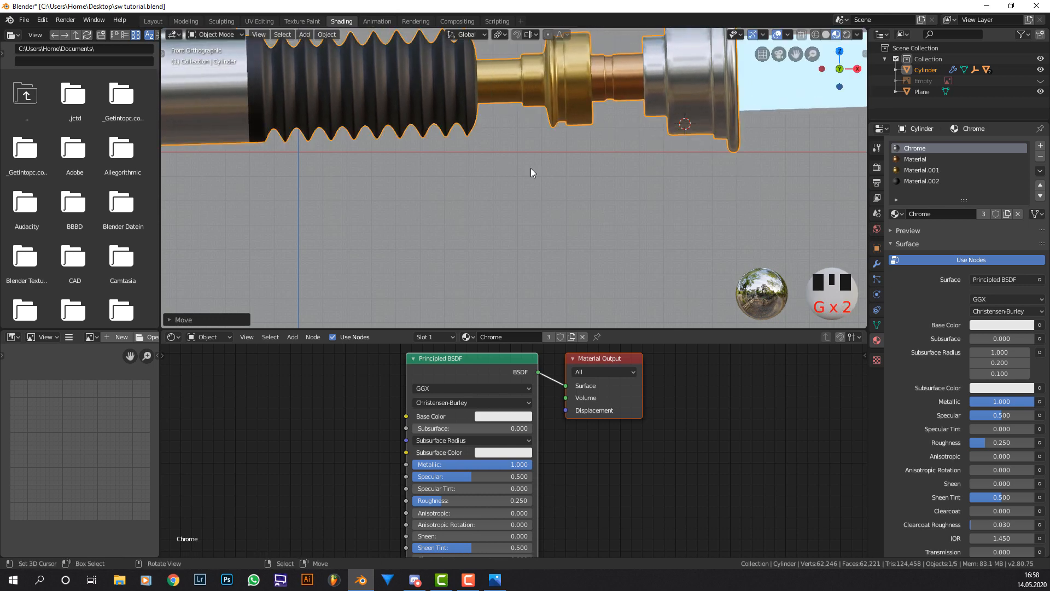
Correct the lightsaber's tilt, starting with about 1° back, and raise it about 0.03 m so the rim rests on the floor line.
middle_click_drag(533, 173, 821, 154, "shift")
key("r")
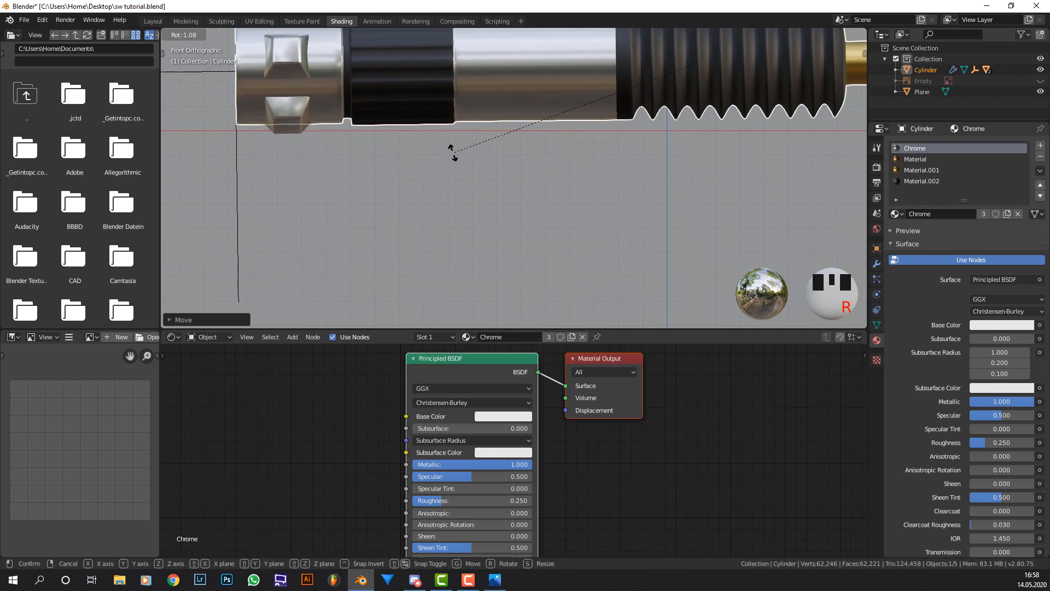
left_click(453, 153)
middle_click_drag(405, 152, 429, 169, "shift")
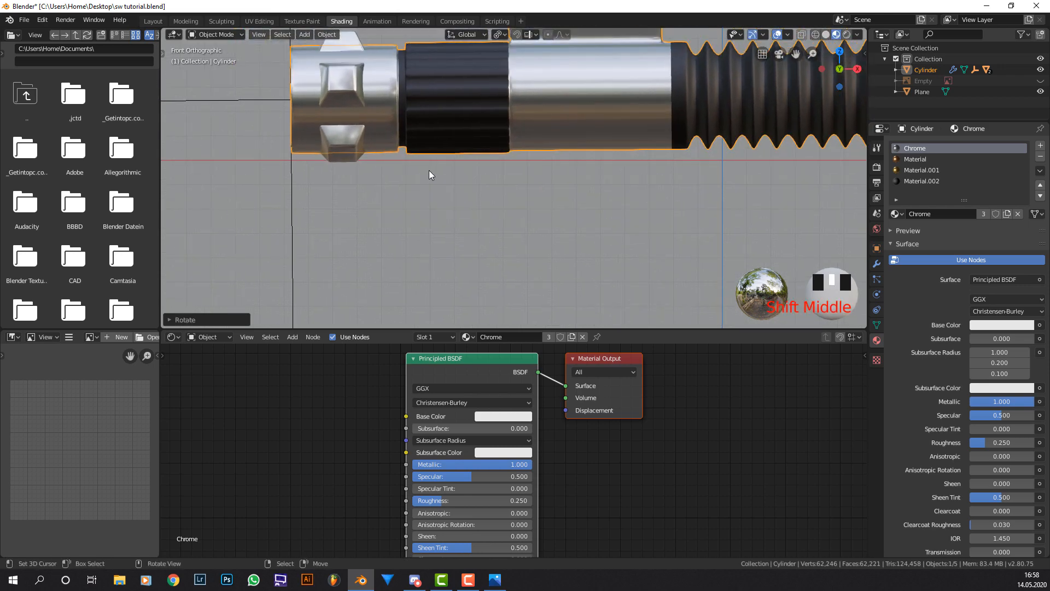
middle_click_drag(510, 168, 656, 151, "shift")
key("r")
left_click(721, 132)
key("g")
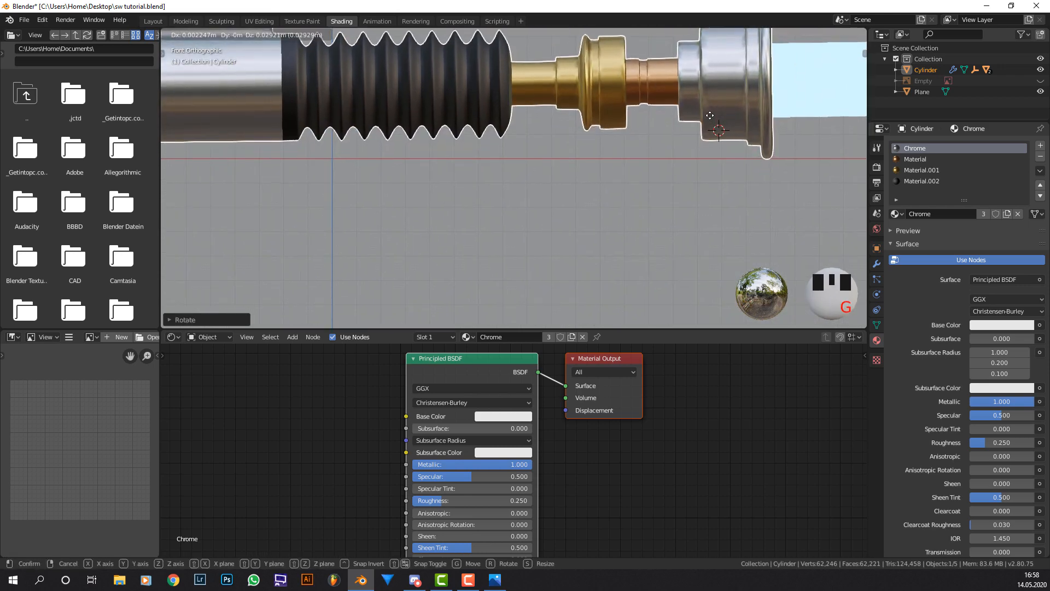
left_click(722, 130)
Fine-tune the lightsaber's rotation and height in front view so both the pommel clamps and the flared rim rest on the floor.
middle_click_drag(723, 148, 582, 142, "shift")
key("r")
left_click(438, 206)
key("g")
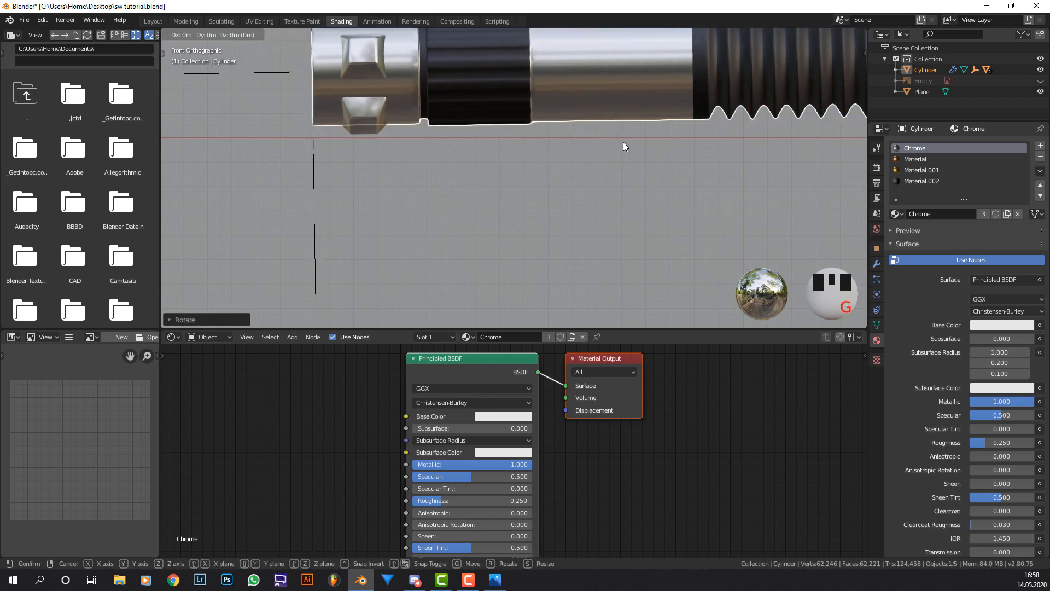
left_click(625, 145)
middle_click_drag(729, 166, 248, 163, "shift")
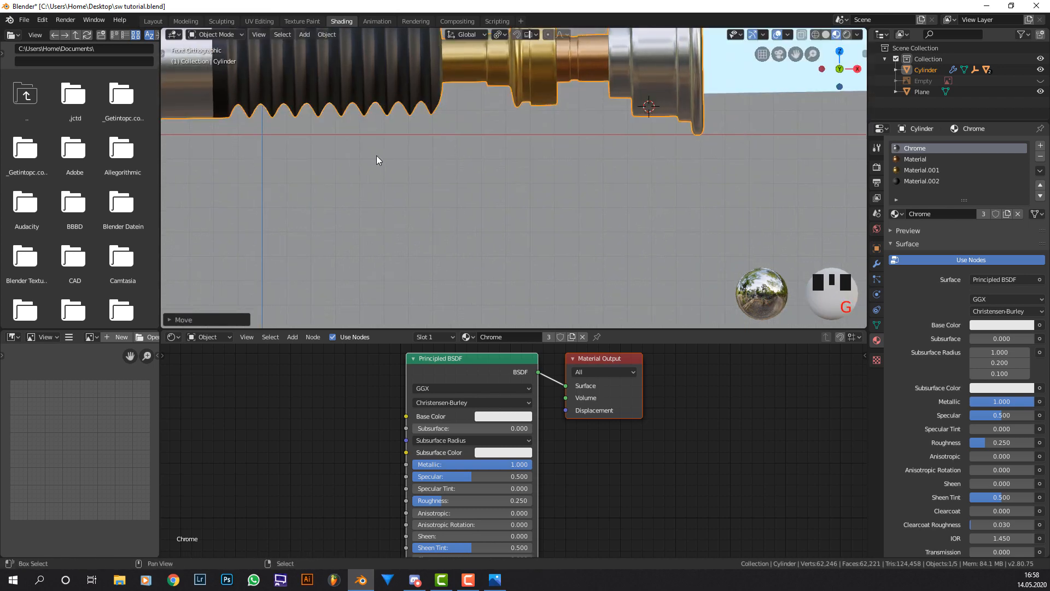
middle_click_drag(378, 159, 700, 144, "shift")
key("r")
left_click(443, 137)
Examine from several angles how the lightsaber rests on the floor, testing a vertical move and cancelling it.
middle_click_drag(611, 144, 503, 148, "shift")
scroll(551, 138, "down", 6)
scroll(467, 116, "up", 2)
scroll(466, 118, "down", 2)
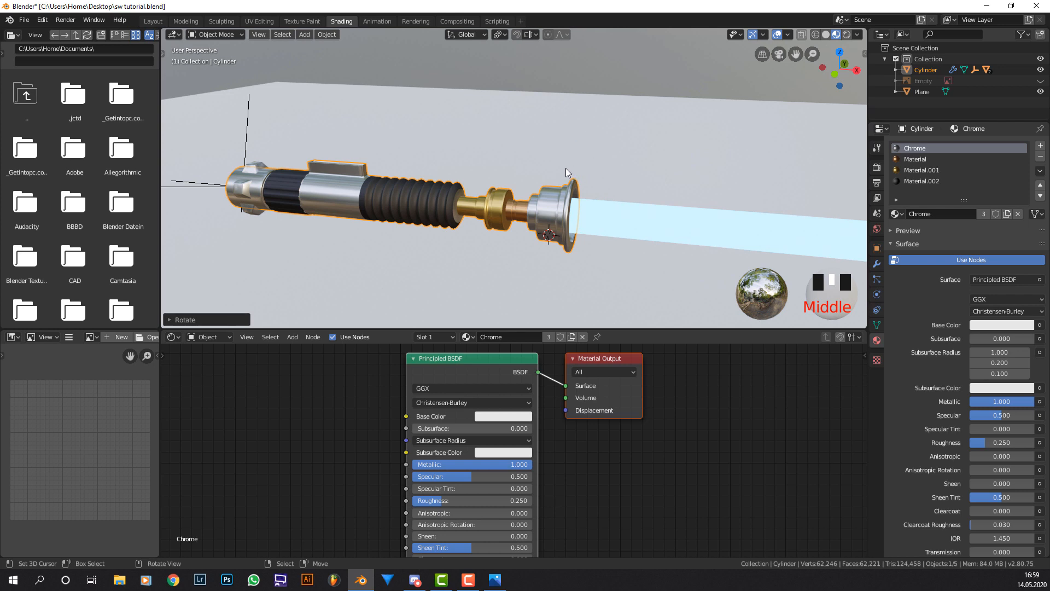
middle_click_drag(562, 178, 546, 162)
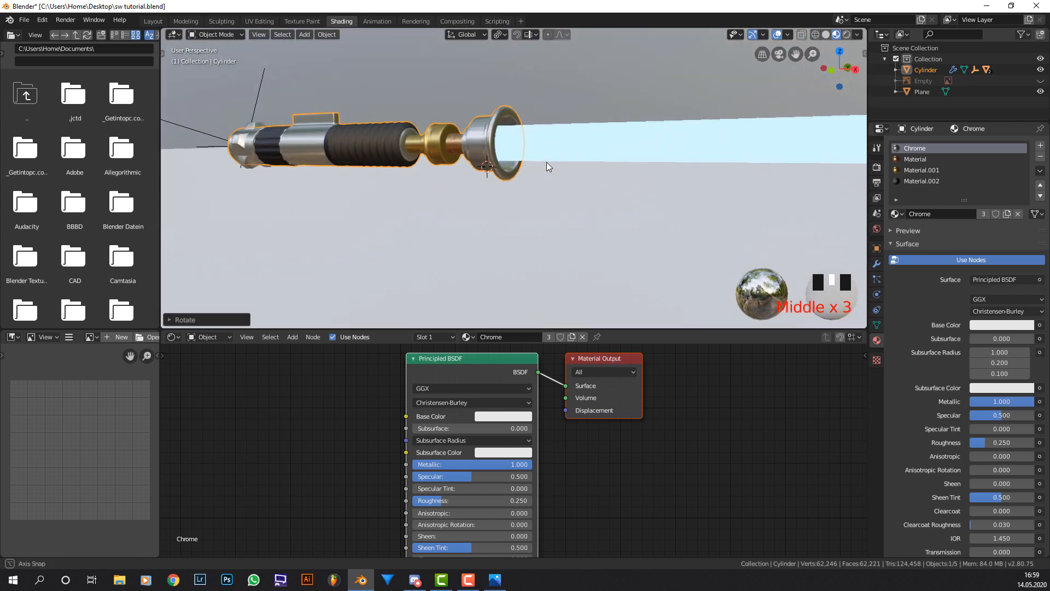
key("g")
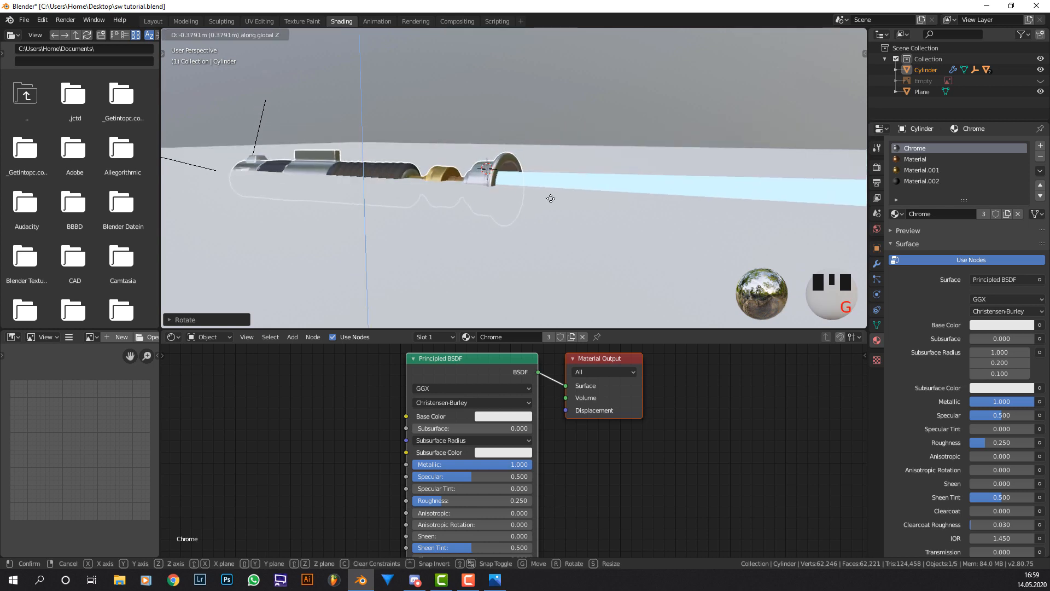
right_click(545, 188)
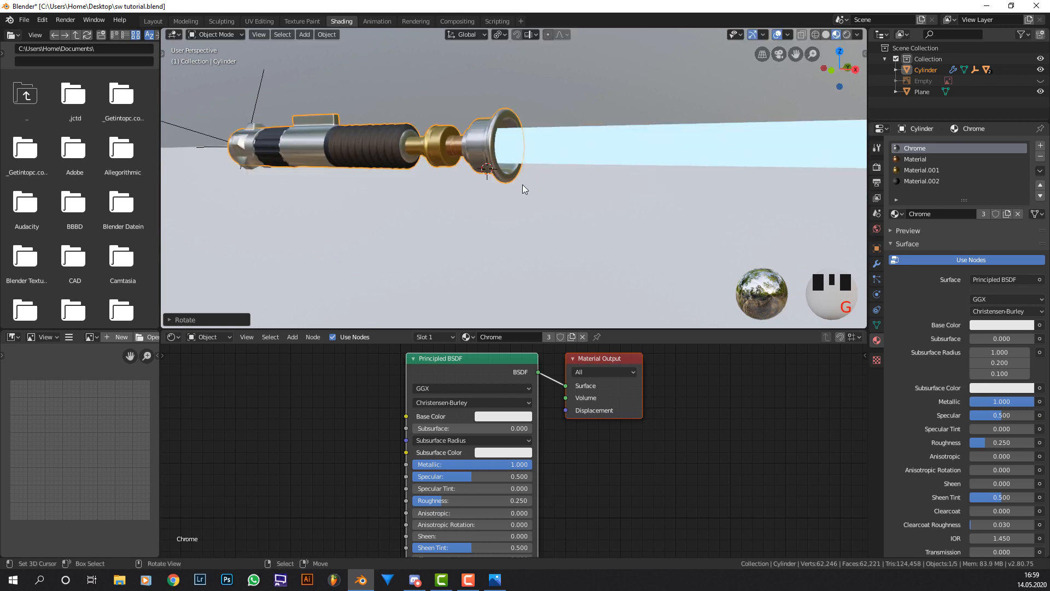
middle_click_drag(576, 170, 531, 247)
scroll(612, 176, "up", 2)
scroll(630, 173, "down", 2)
Give the floor plane a new material and darken its base color to a mid grey.
right_click(530, 247)
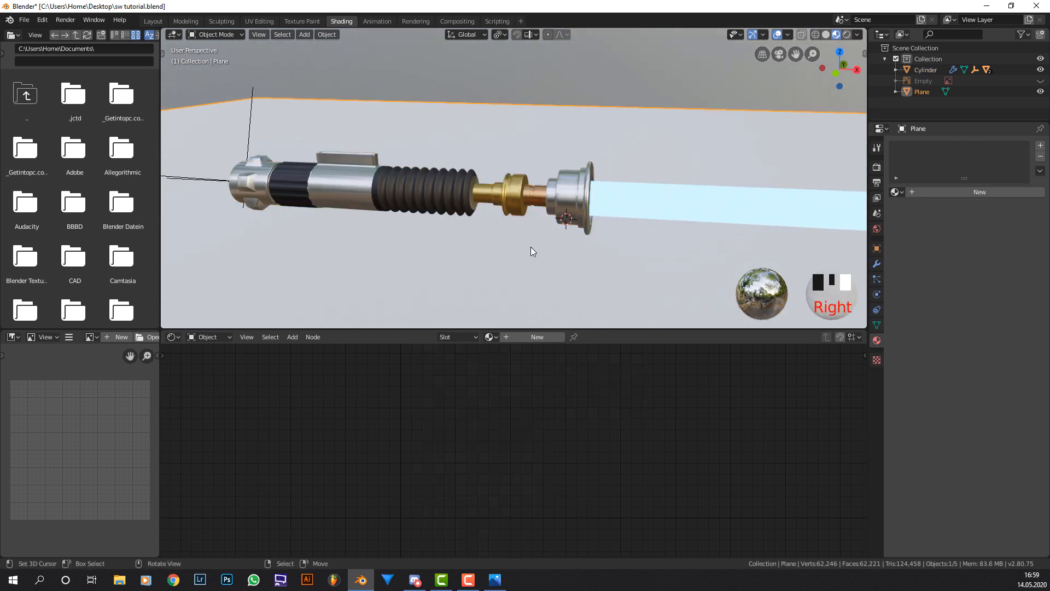
scroll(520, 295, "down", 2)
left_click(513, 337)
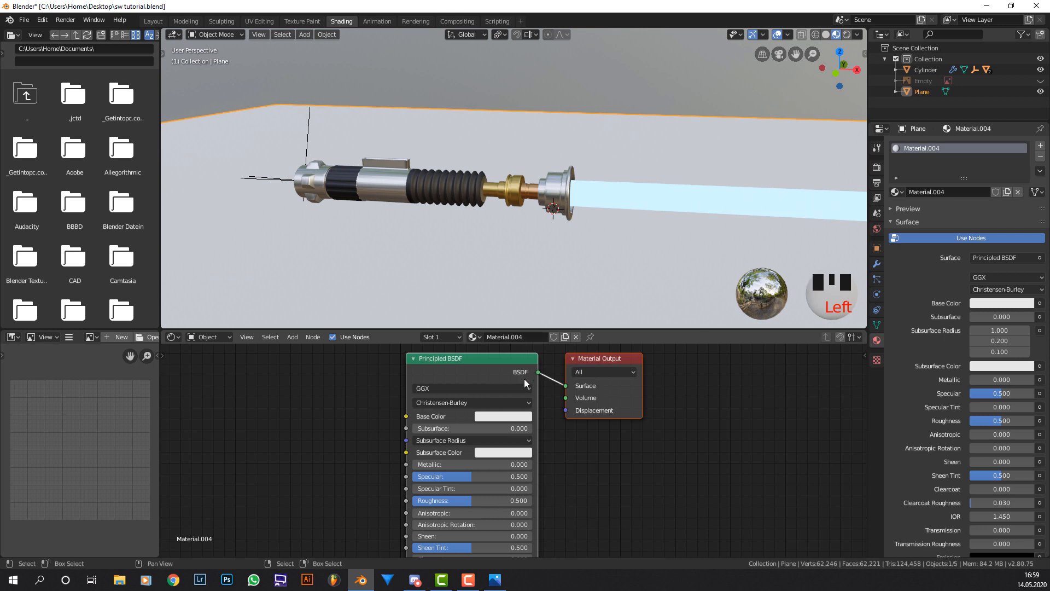
middle_click_drag(396, 384, 516, 361)
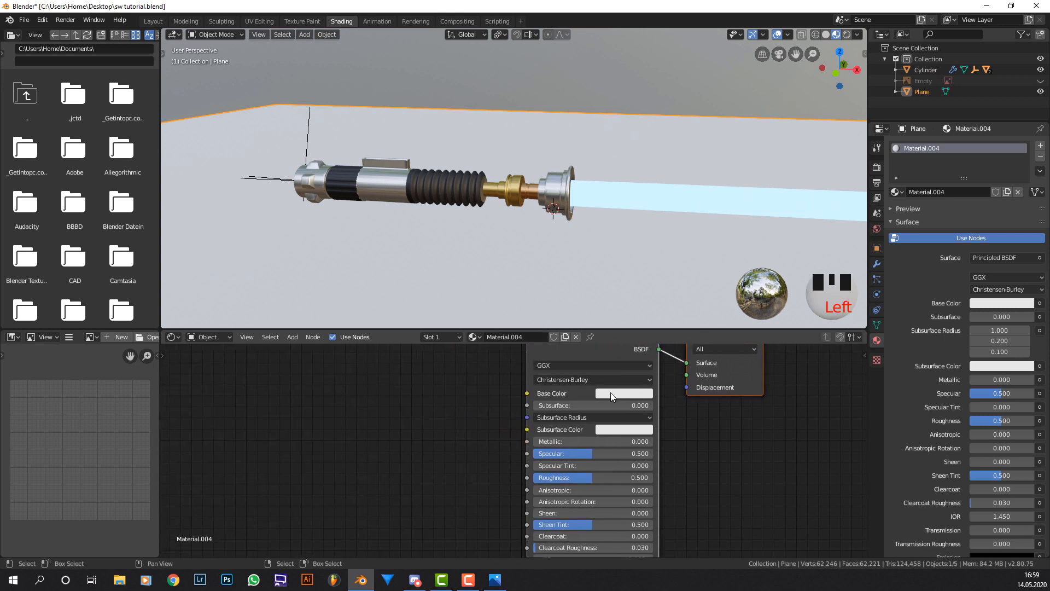
left_click(610, 392)
left_click_drag(689, 287, 690, 270)
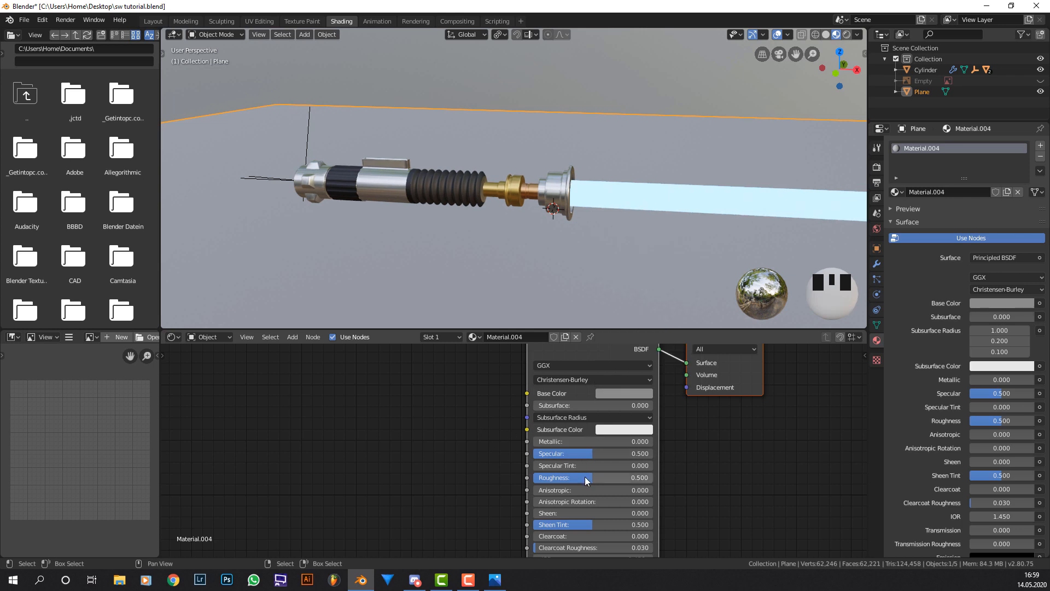
Add a Noise Texture node to the floor material and connect its Color output to the Principled BSDF's Roughness.
key("shift+a")
left_click(442, 439)
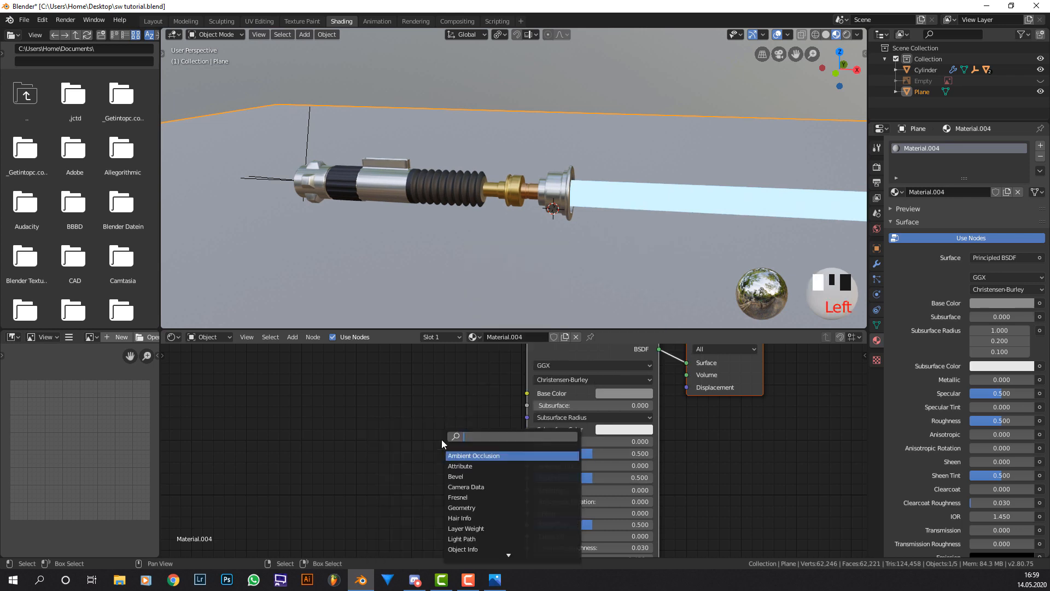
type("noise")
key("Return")
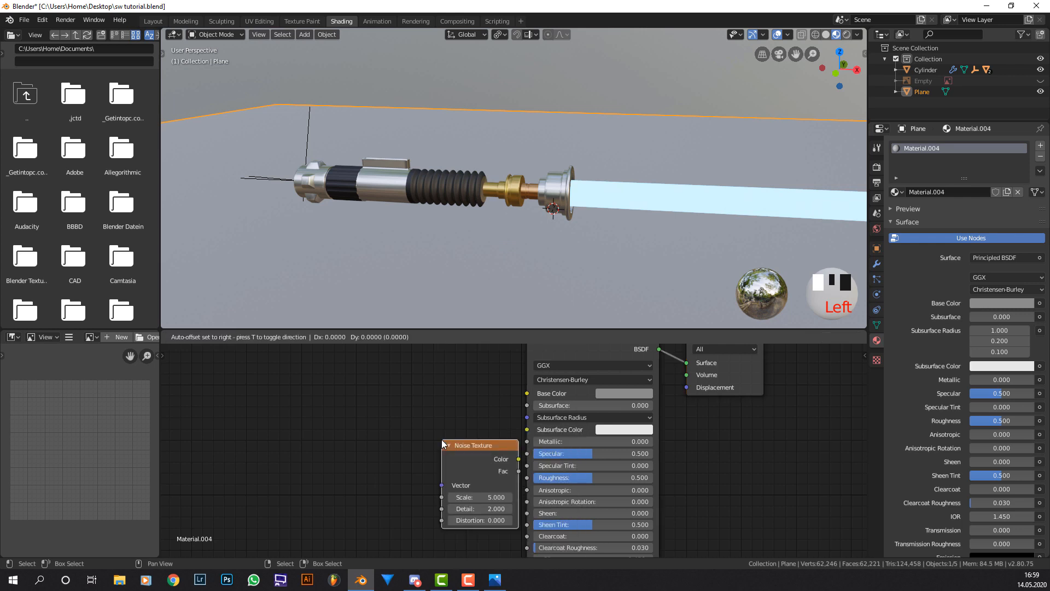
left_click(376, 446)
left_click_drag(452, 466, 536, 481)
middle_click_drag(493, 252, 552, 219)
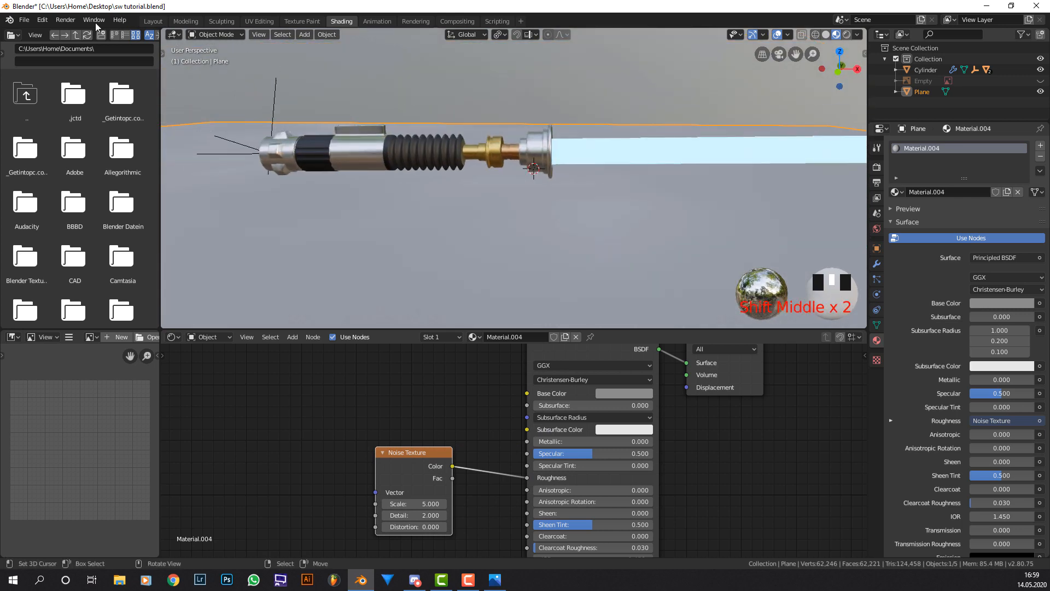
Save the lightsaber project to its existing file.
left_click(24, 20)
left_click(66, 95)
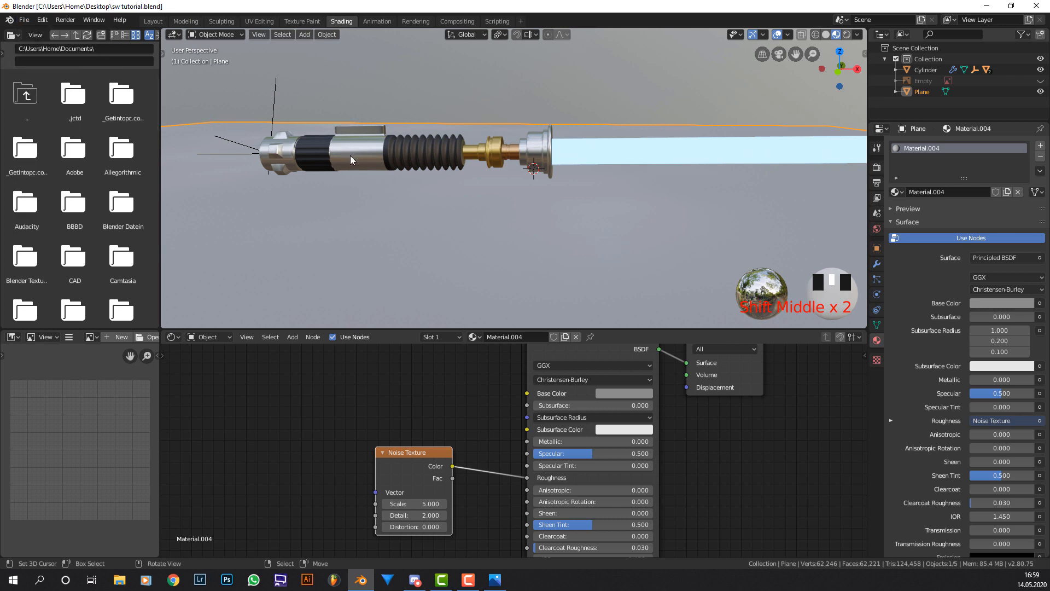
middle_click_drag(350, 156, 438, 156)
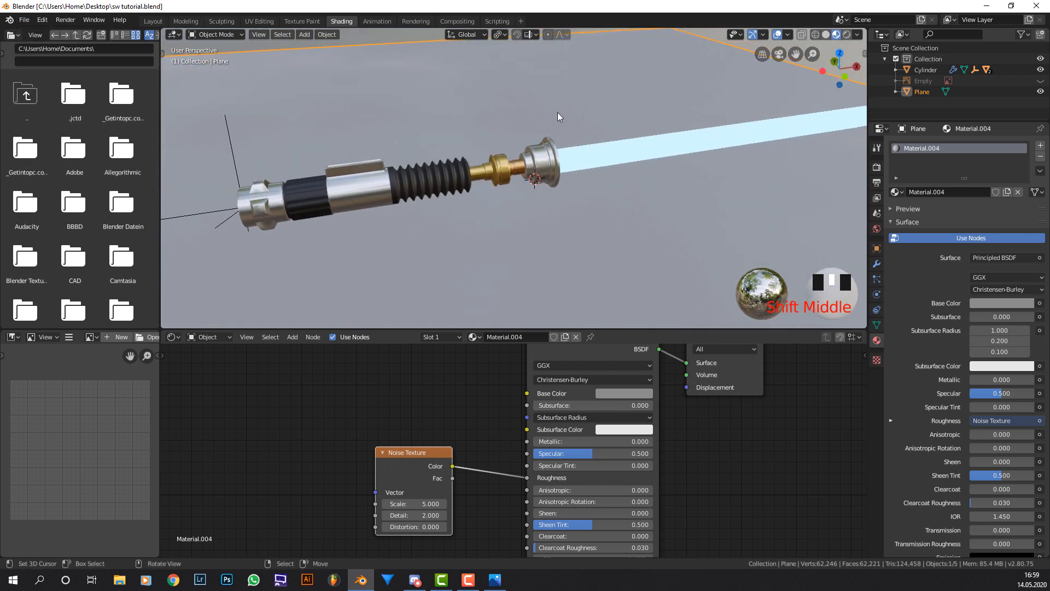
Switch to the Layout workspace and shade the blade cylinder smooth.
left_click(154, 21)
right_click(650, 208)
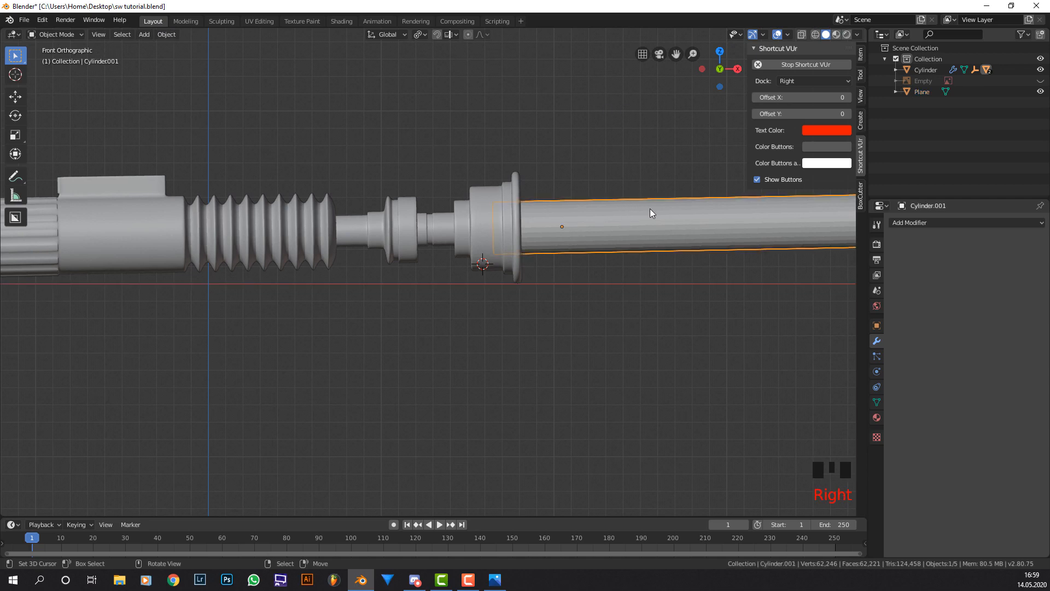
key("w")
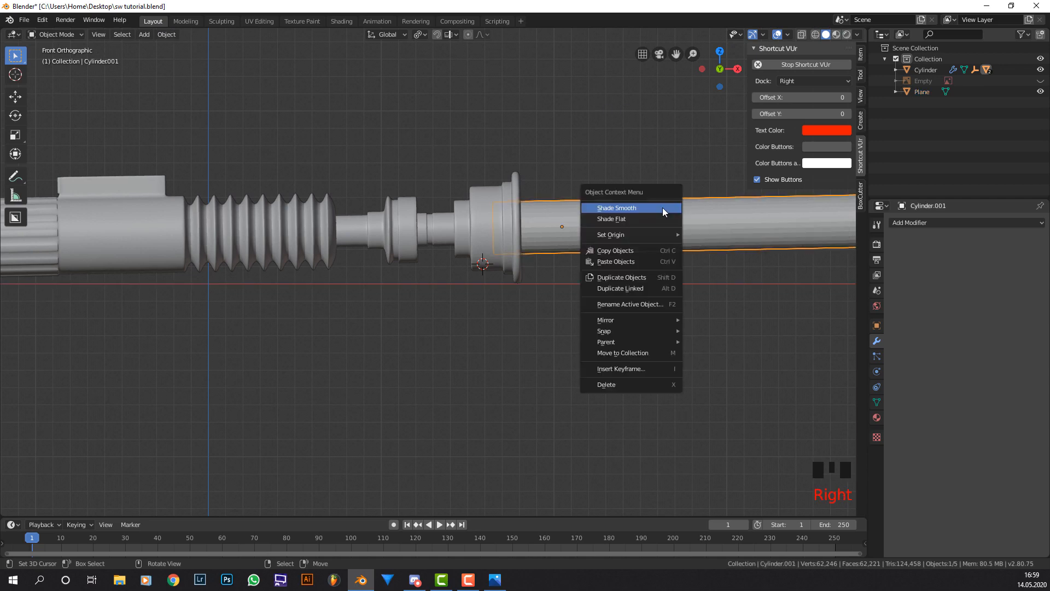
left_click(662, 208)
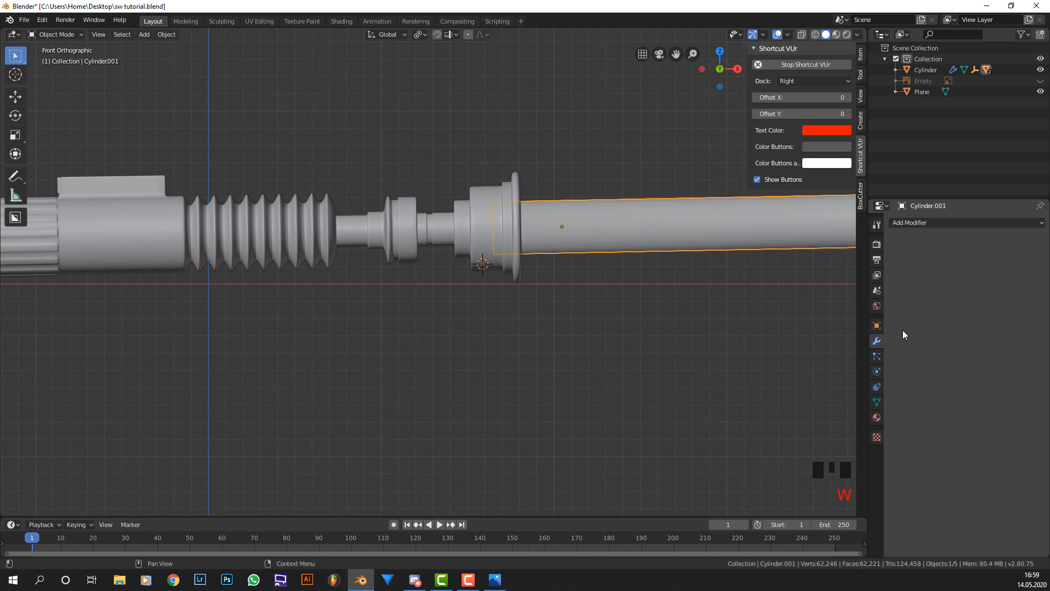
Use an Environment Texture for the world's background color.
left_click(878, 307)
left_click(1039, 295)
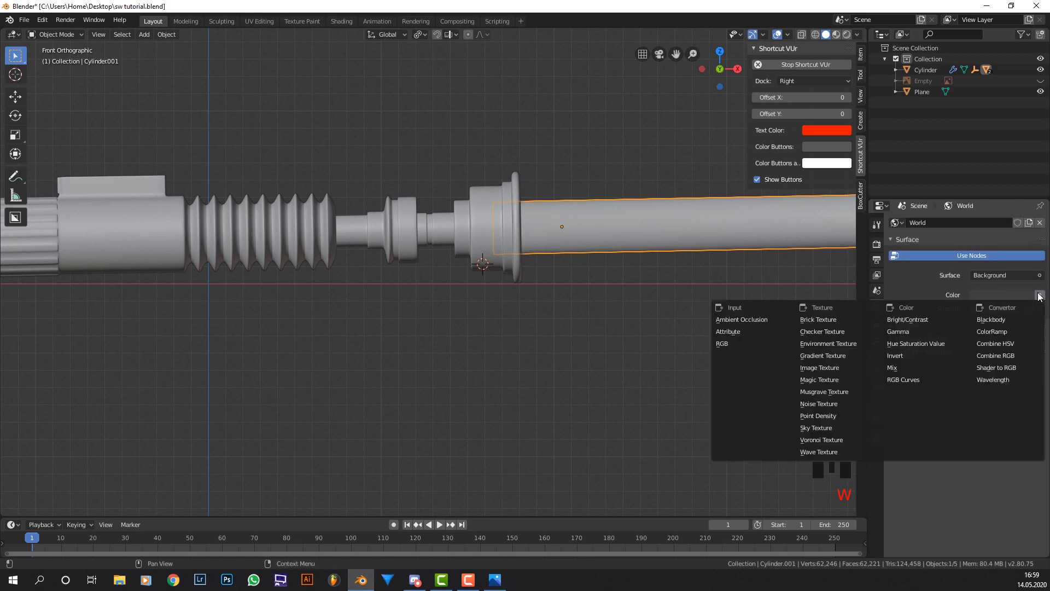
left_click(846, 343)
Load shanghai_bund_8k.hdr from the HDRI folder into the world's environment texture, browsing the images as thumbnails.
left_click(1031, 309)
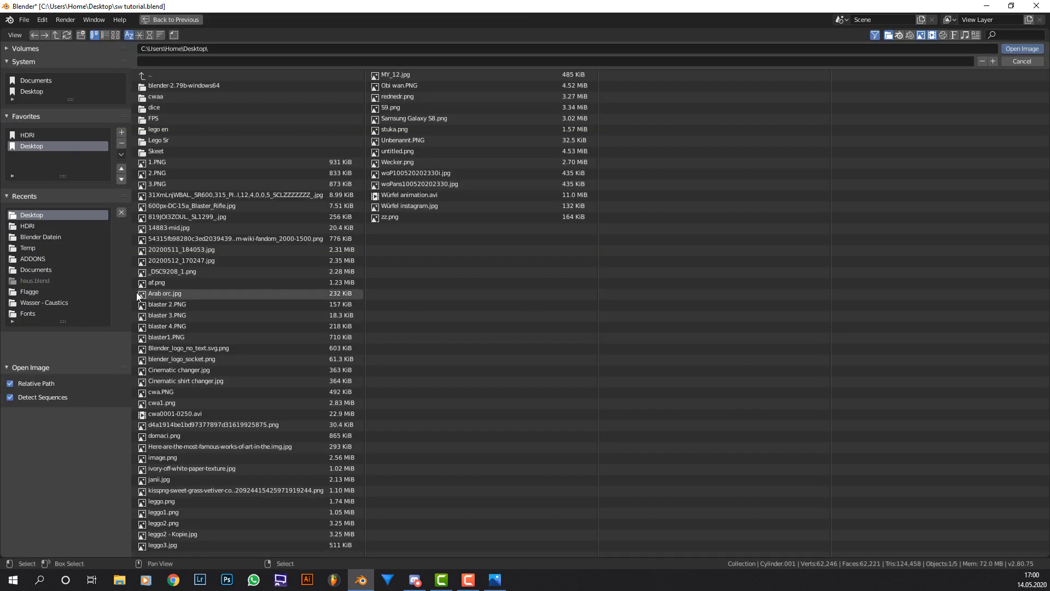
left_click(39, 226)
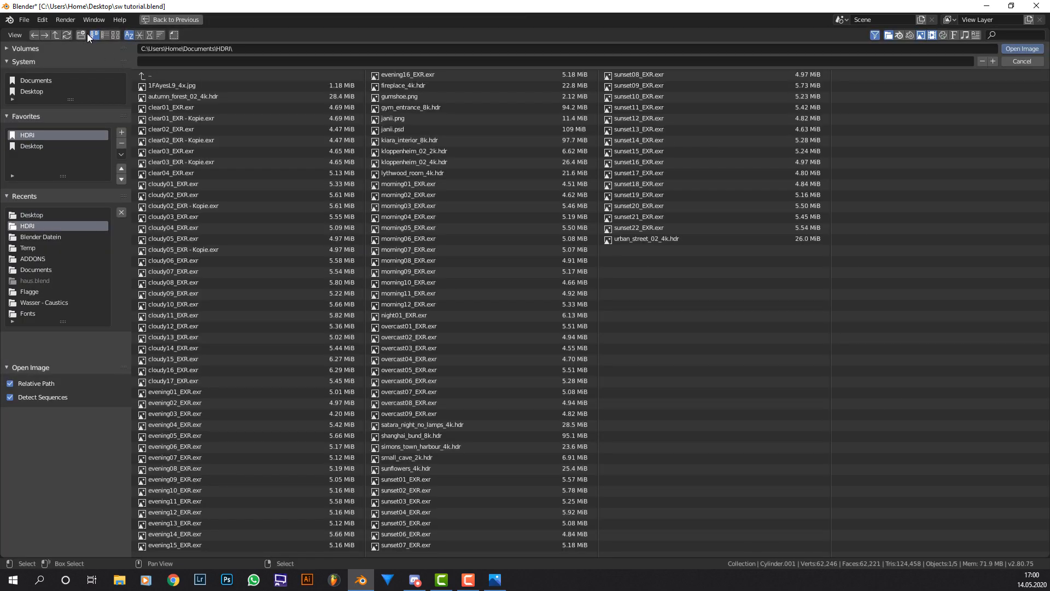
left_click(119, 34)
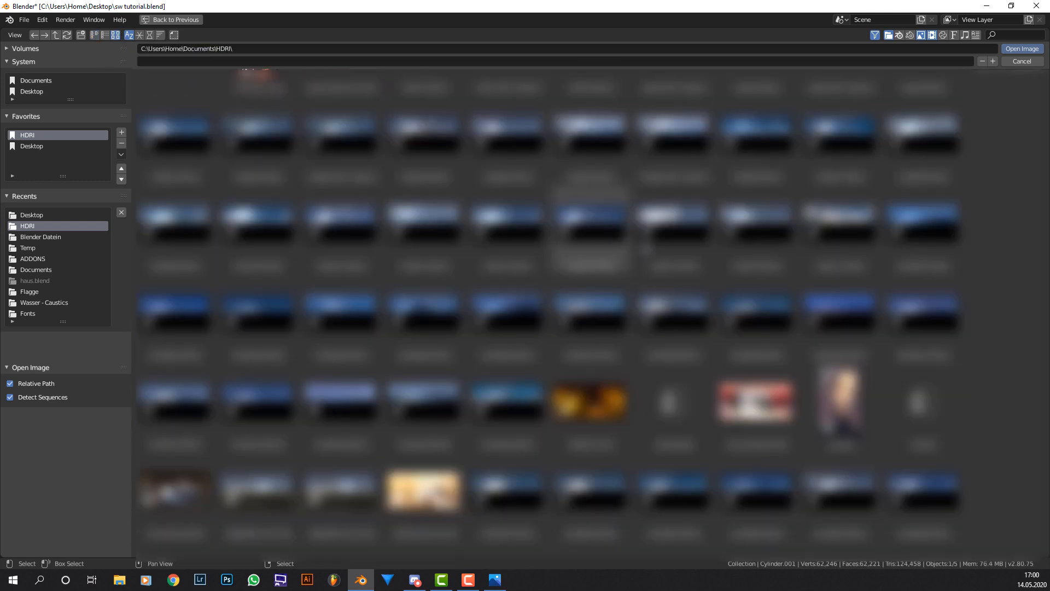
scroll(550, 315, "down", 5)
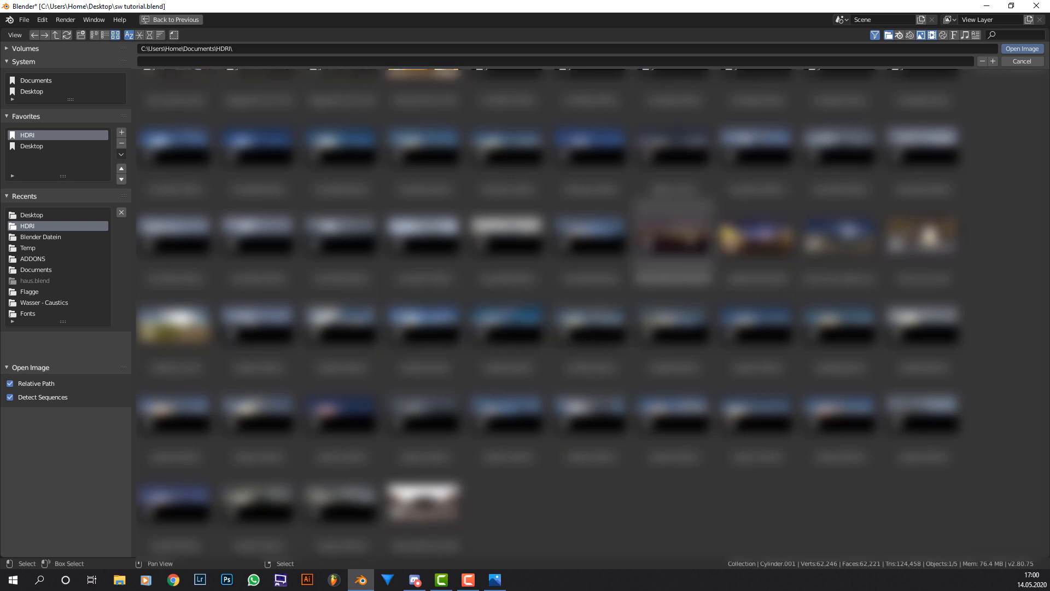
scroll(550, 315, "up", 2)
double_click(758, 276)
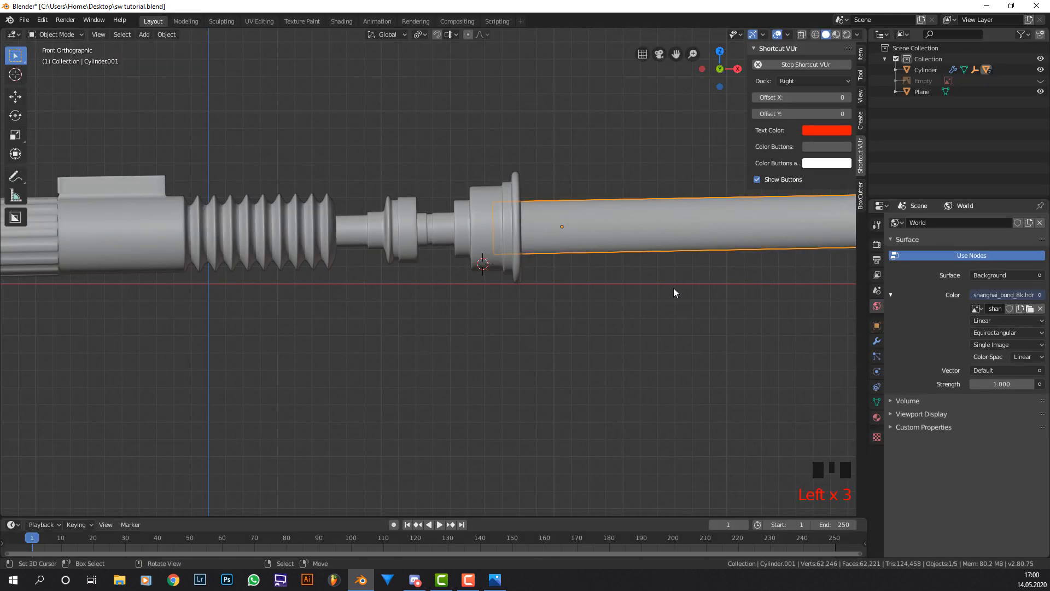
scroll(515, 254, "down", 2)
middle_click_drag(517, 243, 523, 254)
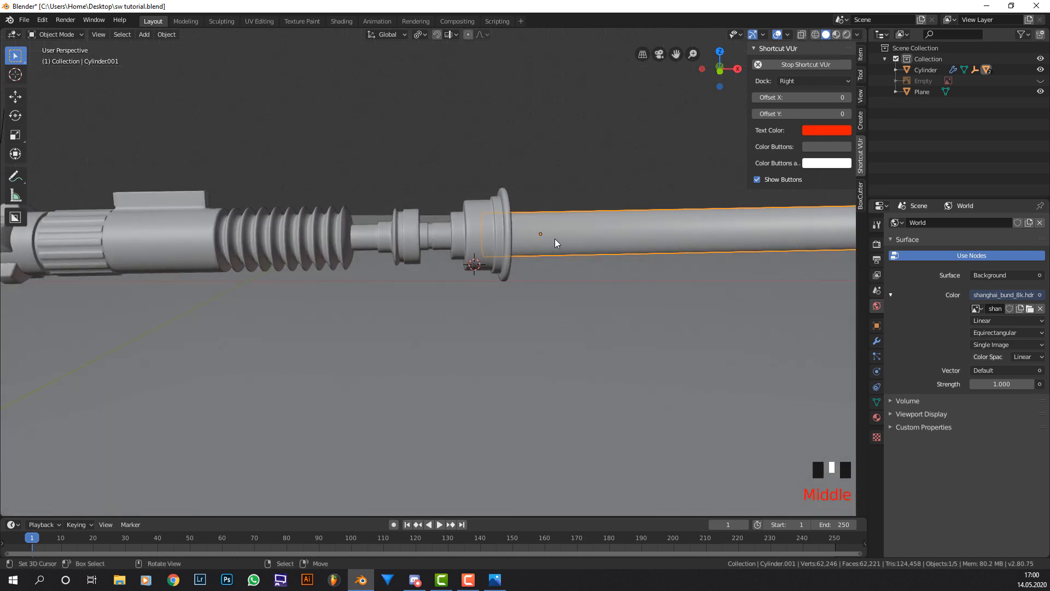
Add a camera to the scene and look through it.
scroll(554, 238, "down", 4)
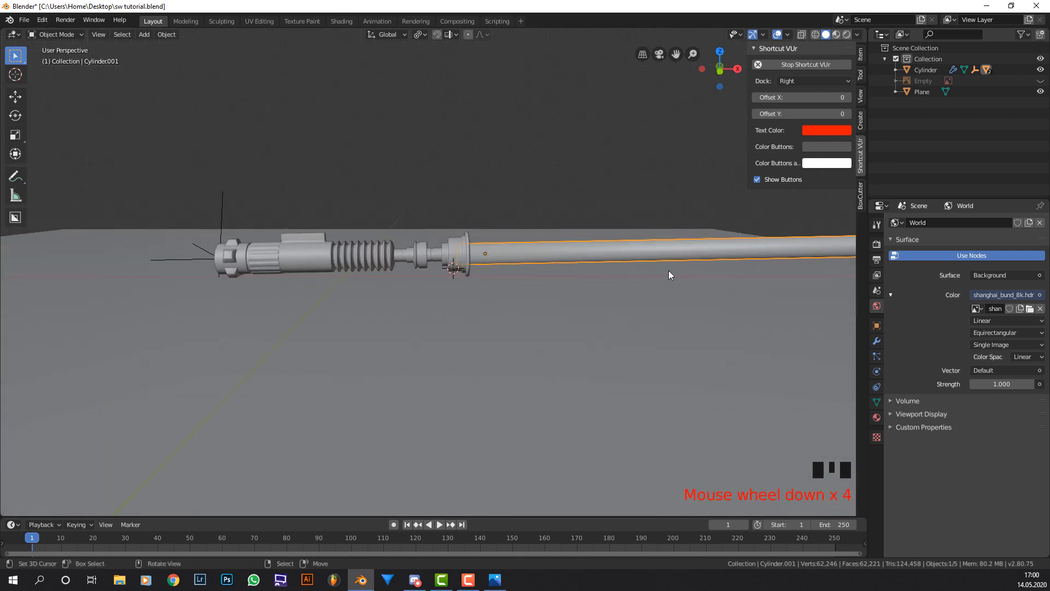
key("shift+a")
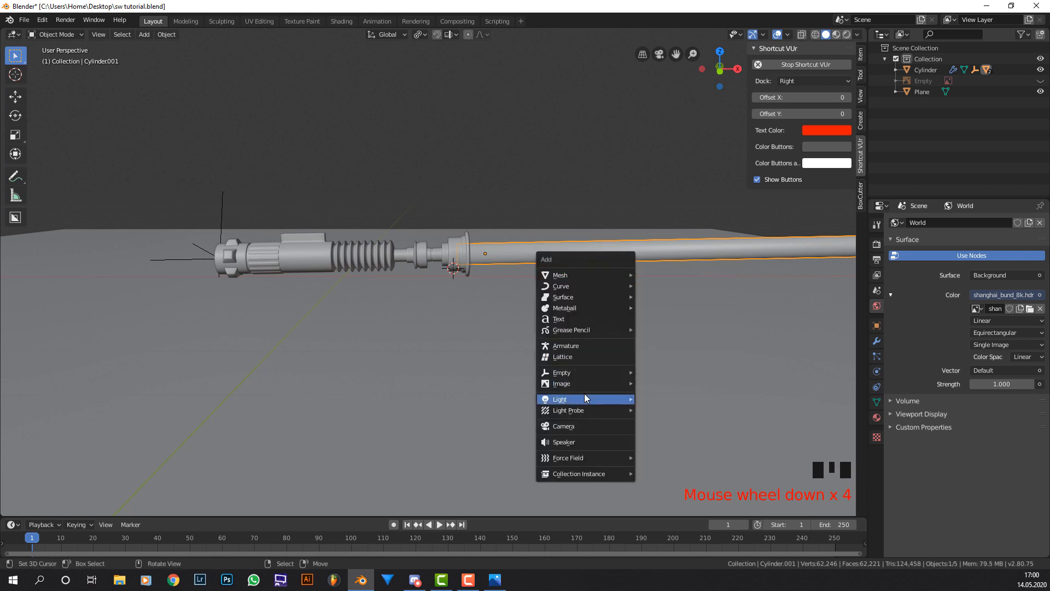
mouse_move(586, 391)
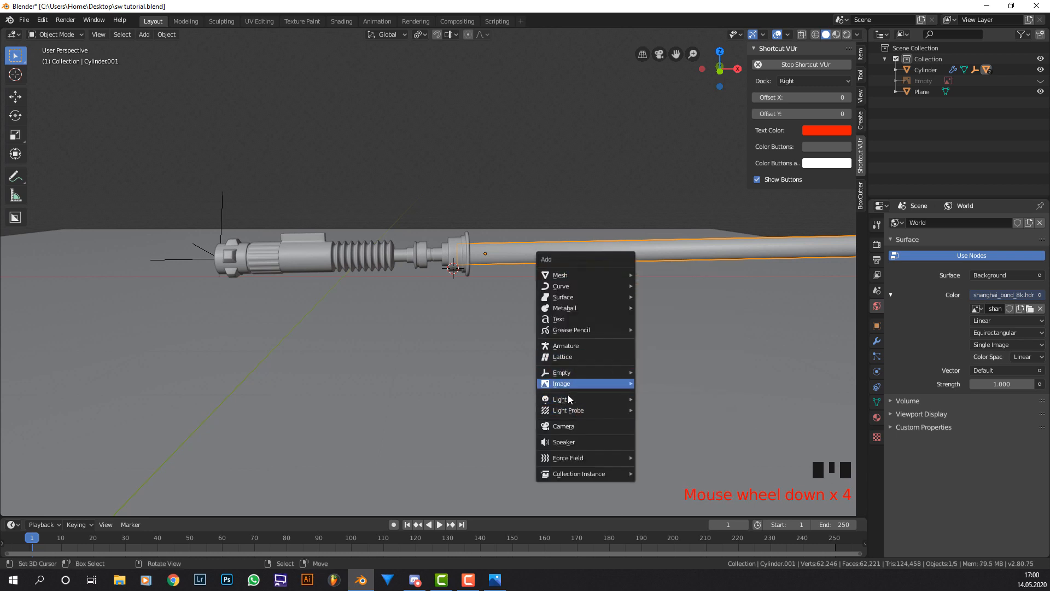
left_click(563, 427)
key("KP_0")
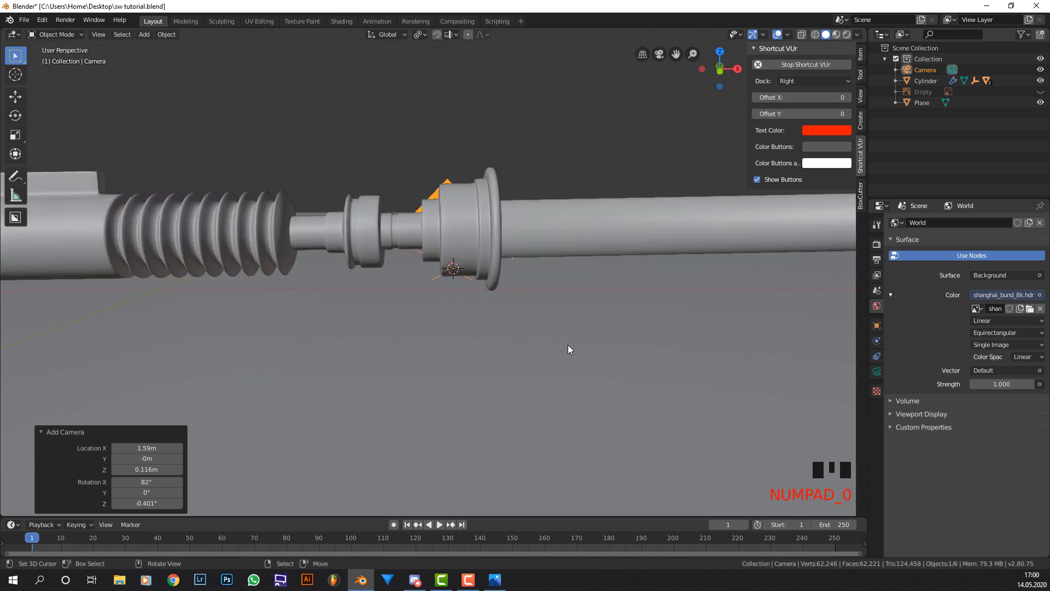
Fly the camera back until its frame shows the whole hilt and the beginning of the blade, seen slightly from above.
key("shift+f")
key("s")
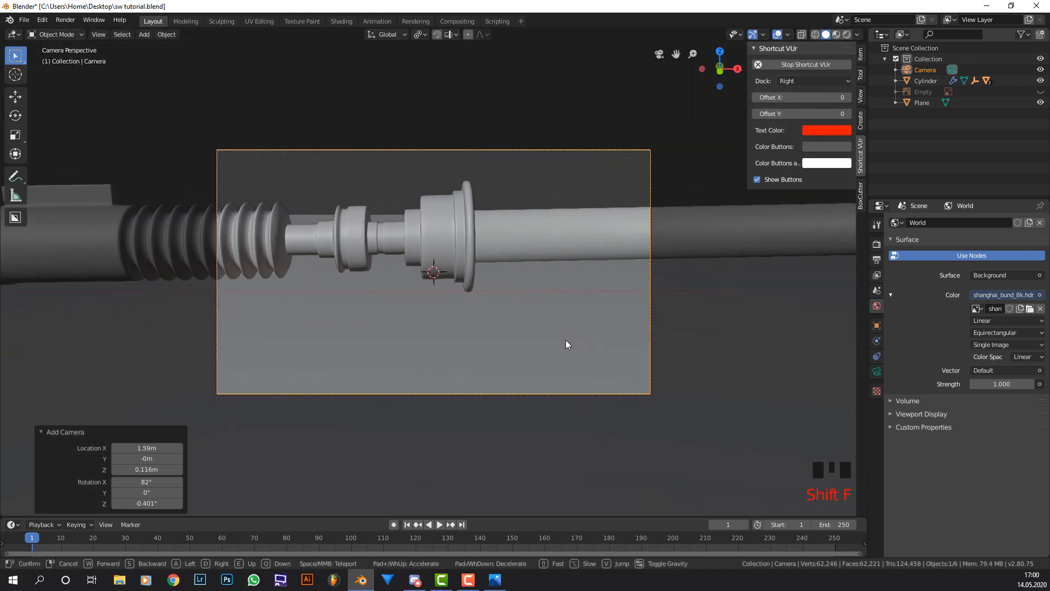
key("q")
key("d")
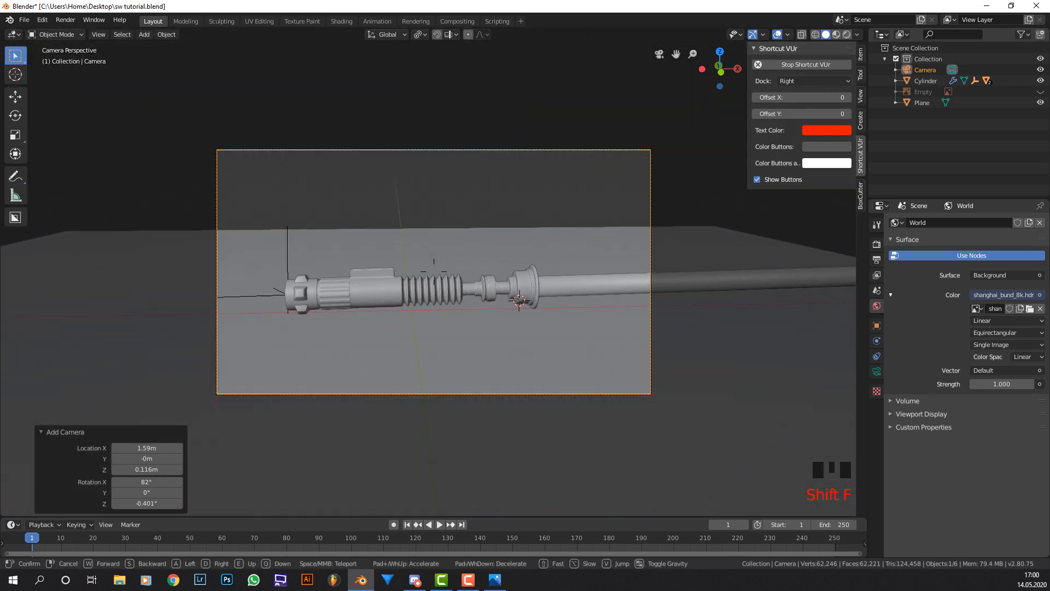
key("w")
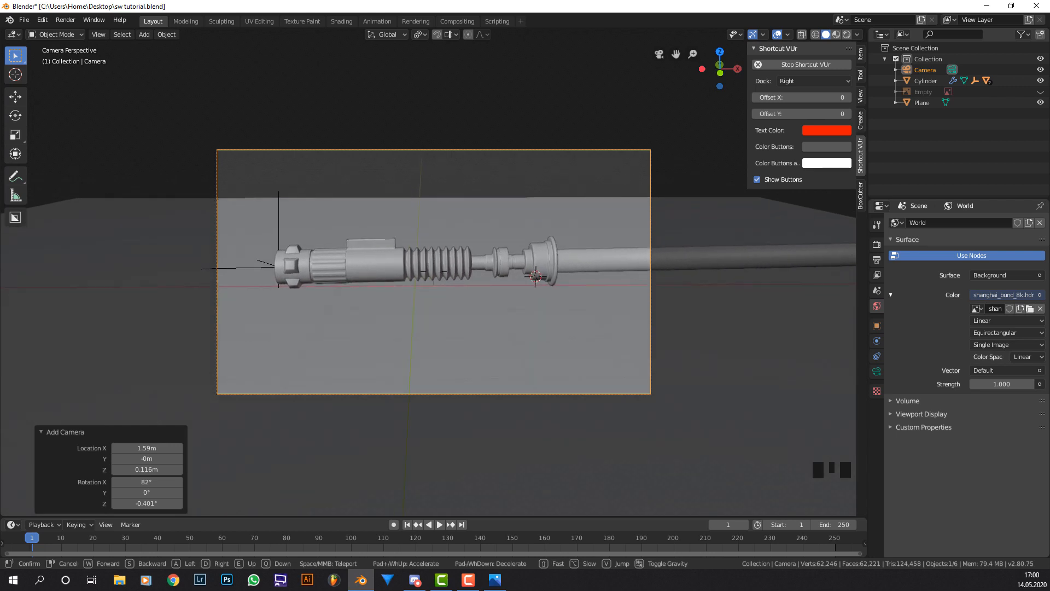
left_click(433, 277)
Scale the floor plane by 10 and save the project to its existing file.
left_click(488, 307)
type("s")
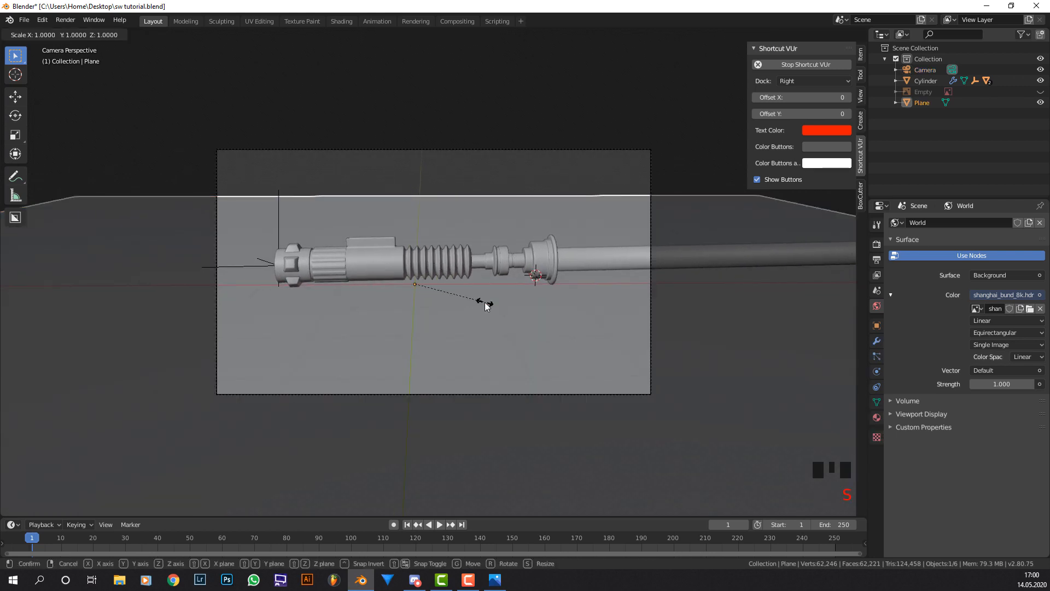
type("10")
key("Return")
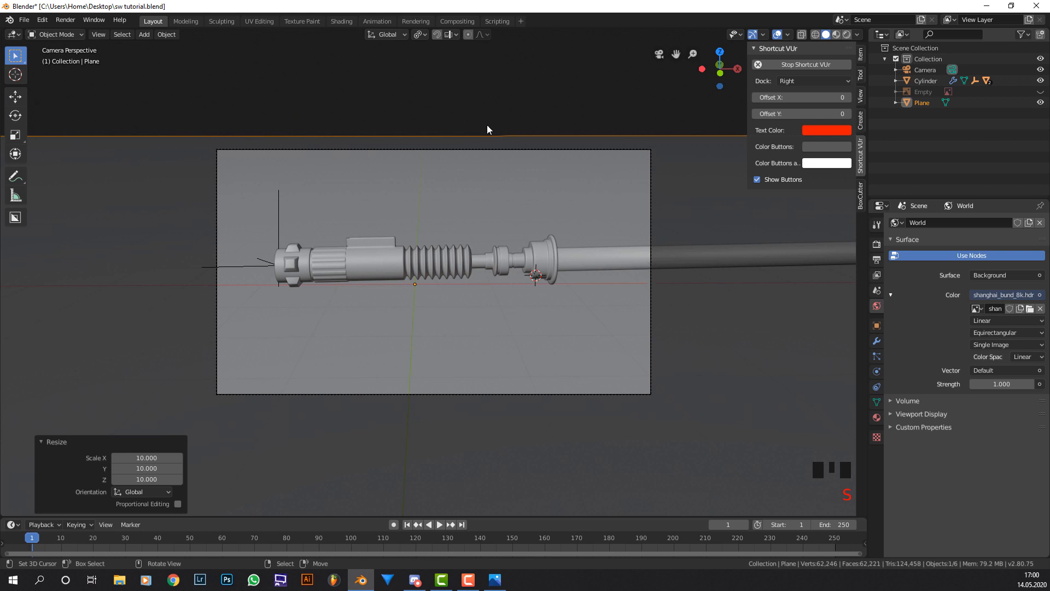
left_click(24, 20)
left_click(48, 92)
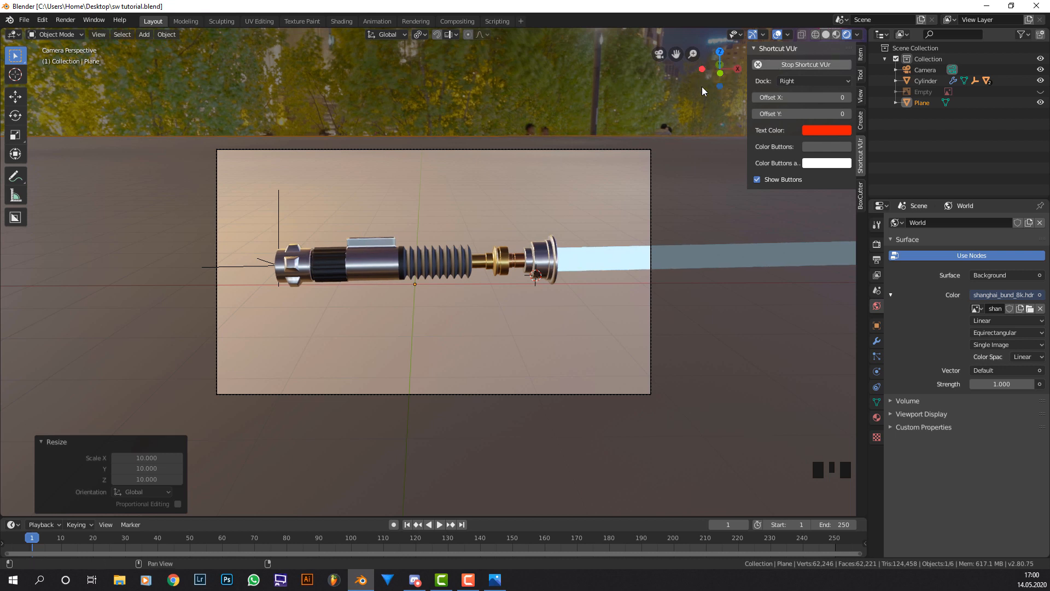
Set the render engine to Cycles and preview the rendered scene, limiting the render region to the camera frame.
left_click(826, 34)
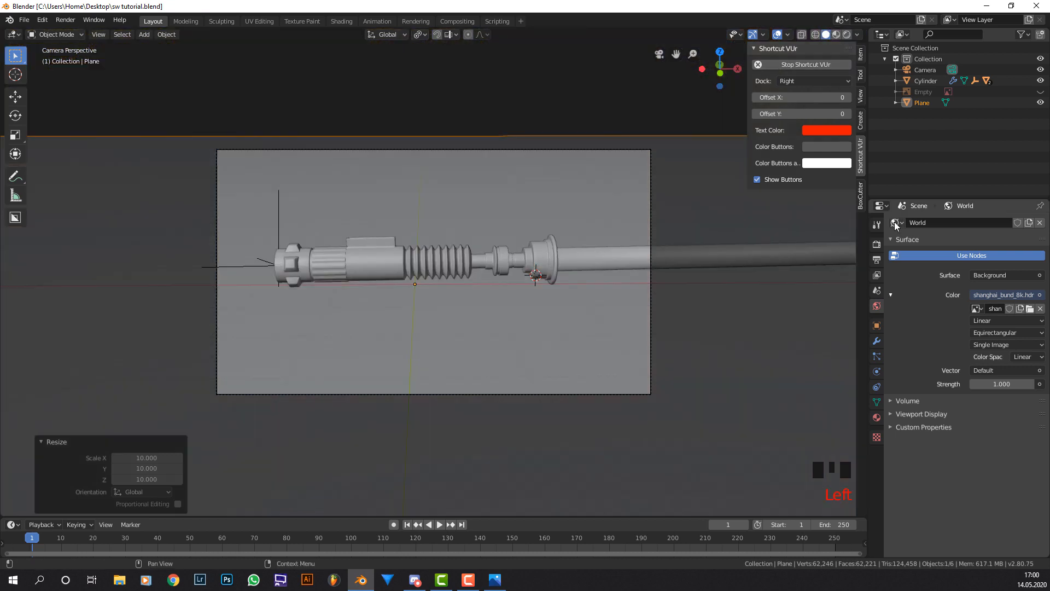
left_click(877, 244)
left_click(1007, 223)
left_click(993, 258)
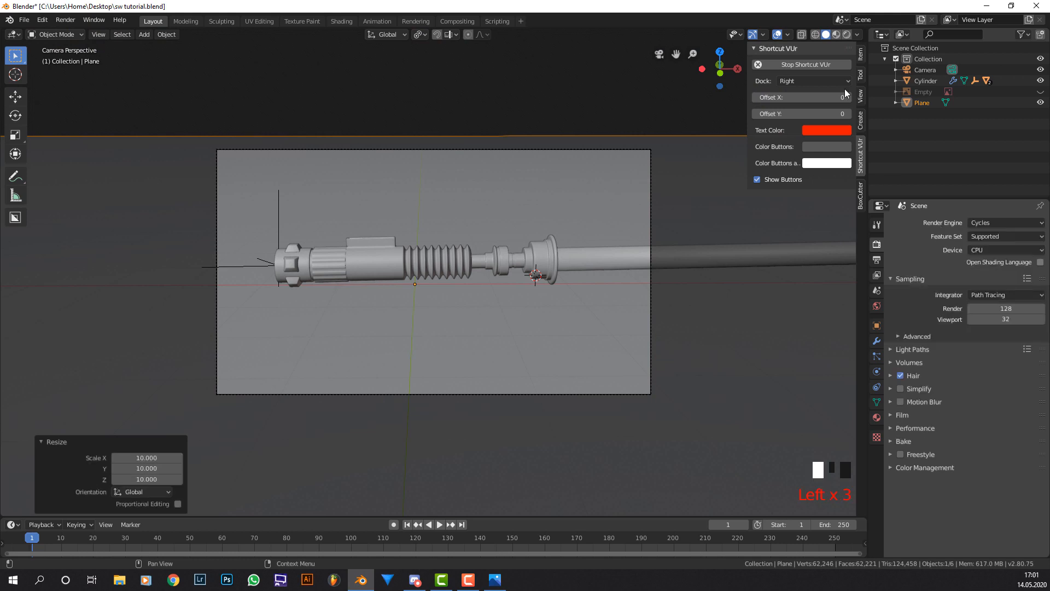
left_click(846, 34)
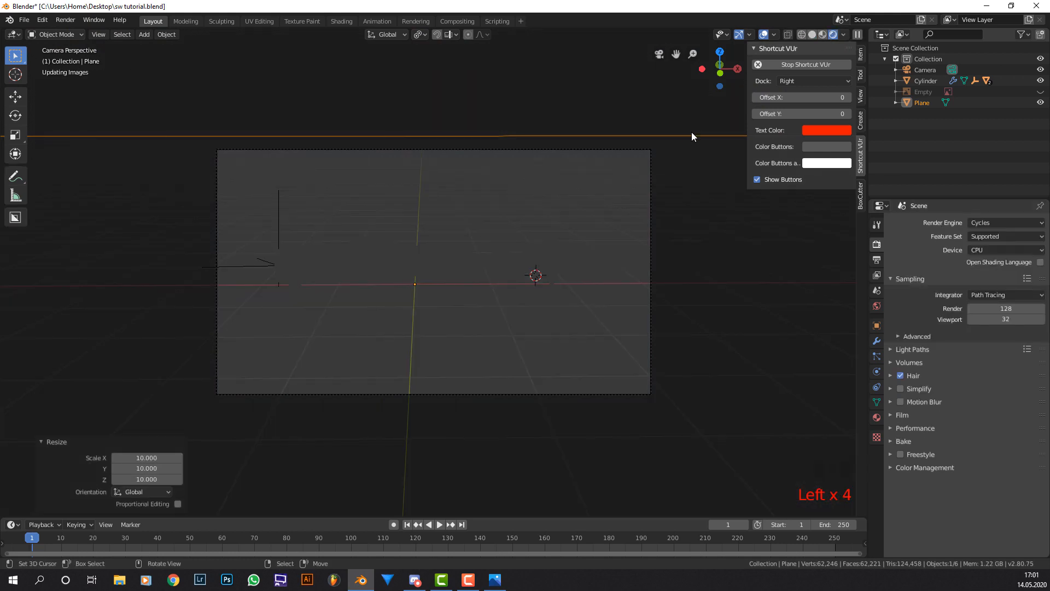
key("ctrl+b")
left_click_drag(694, 108, 185, 421)
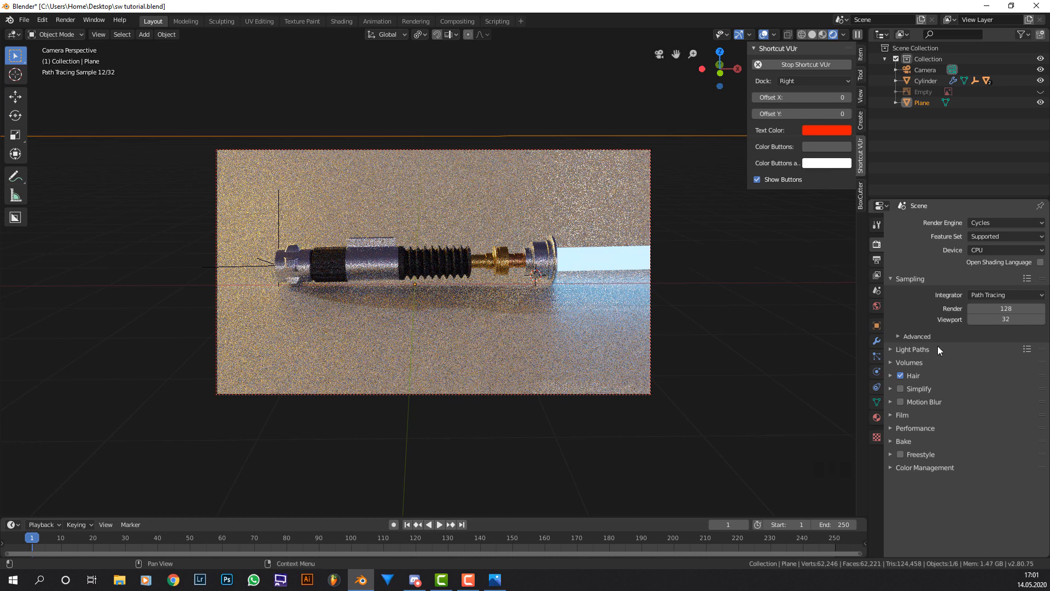
Set the strength of the world's HDRI background to 0.1.
left_click(877, 306)
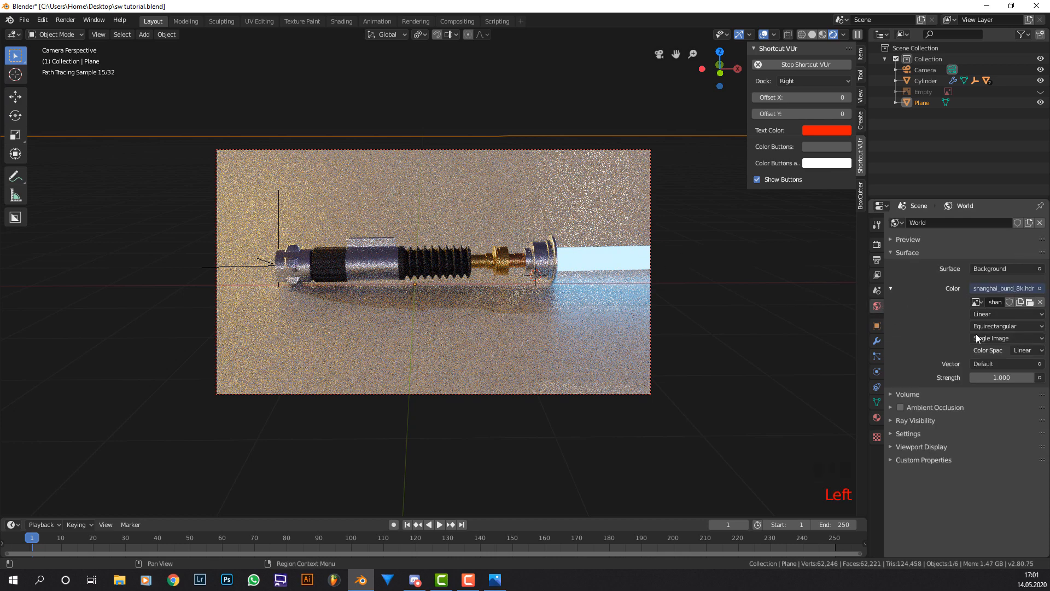
left_click(995, 378)
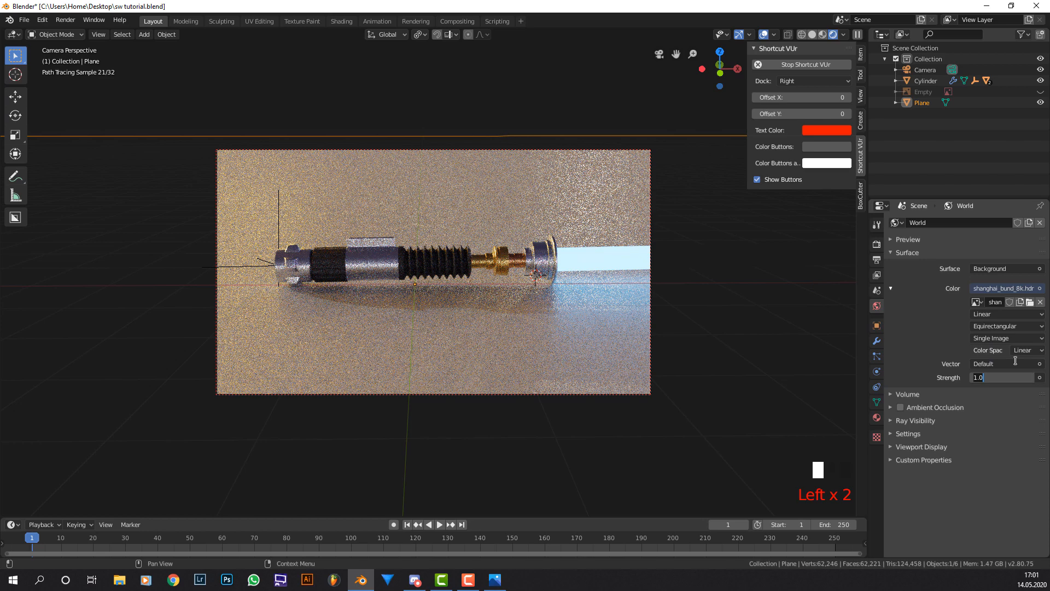
type(".1")
key("Return")
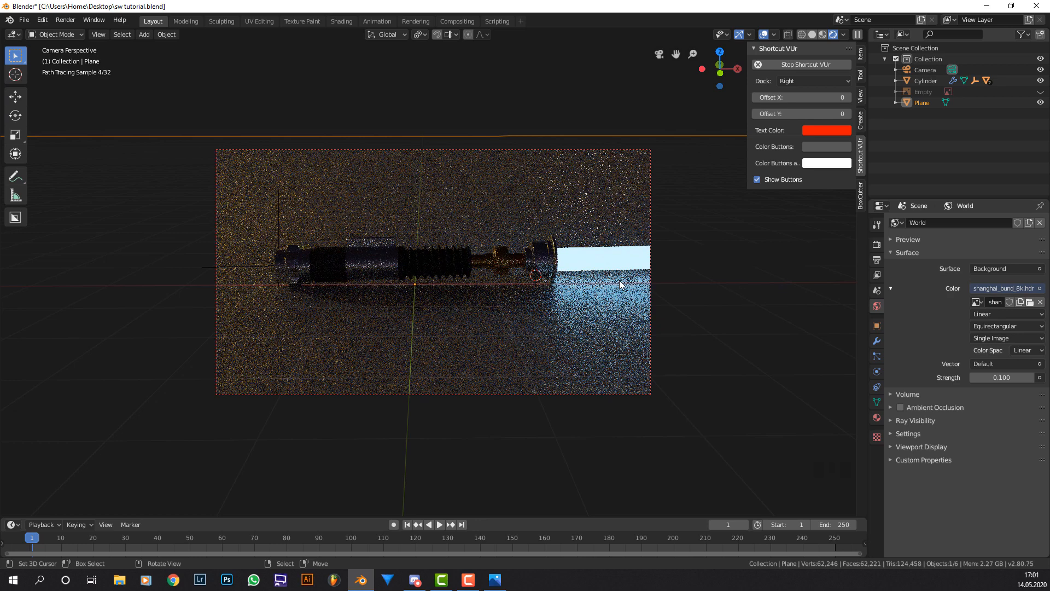
Move the lightsaber along the floor by about -0.52 m in X and 1.8 m in Y, and rotate it about -19° around Z.
right_click(452, 267)
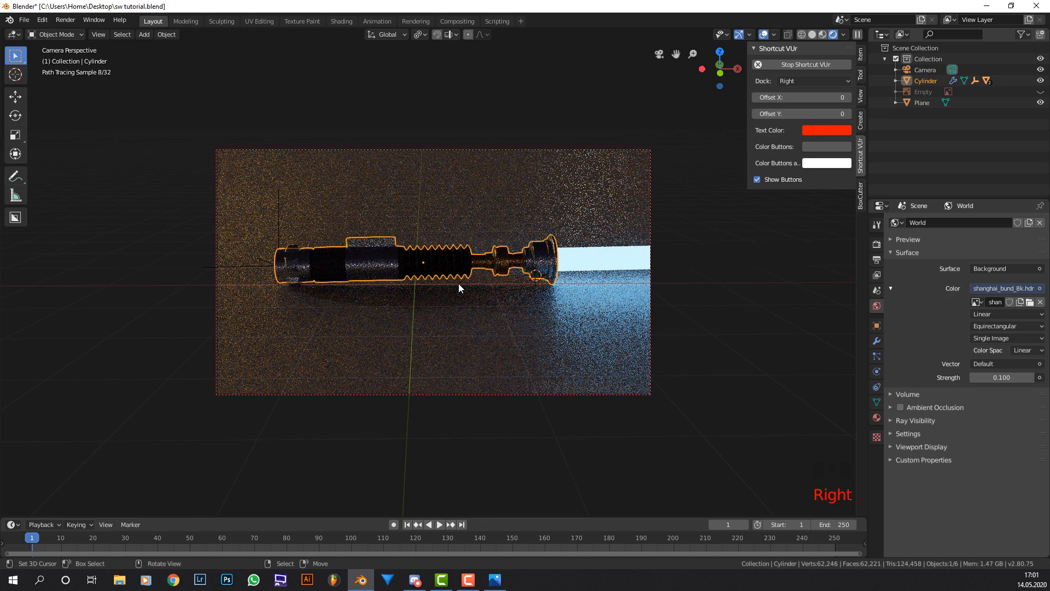
key("g")
key("shift+z")
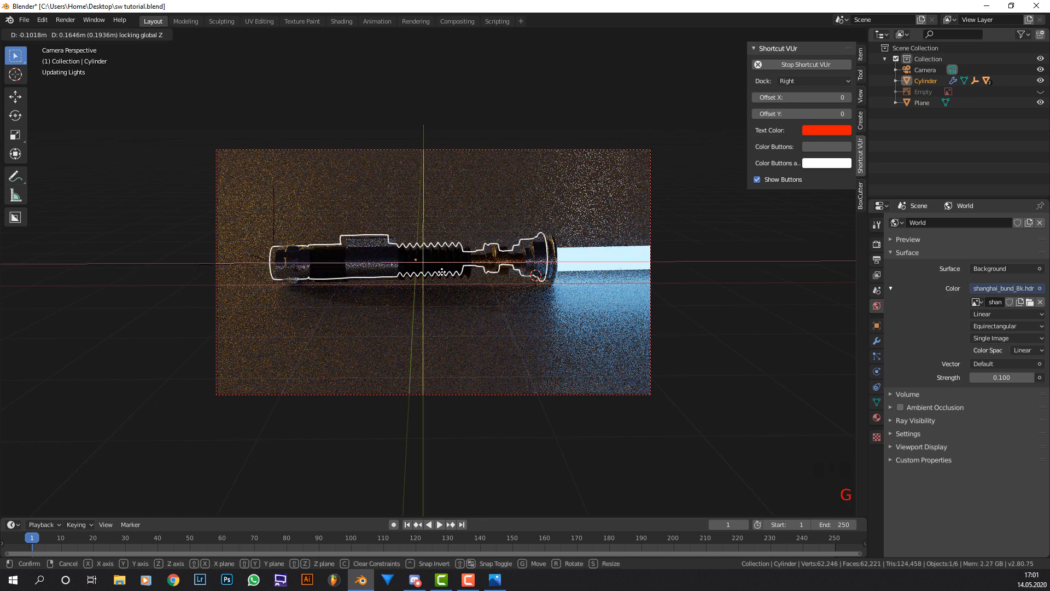
left_click(498, 206)
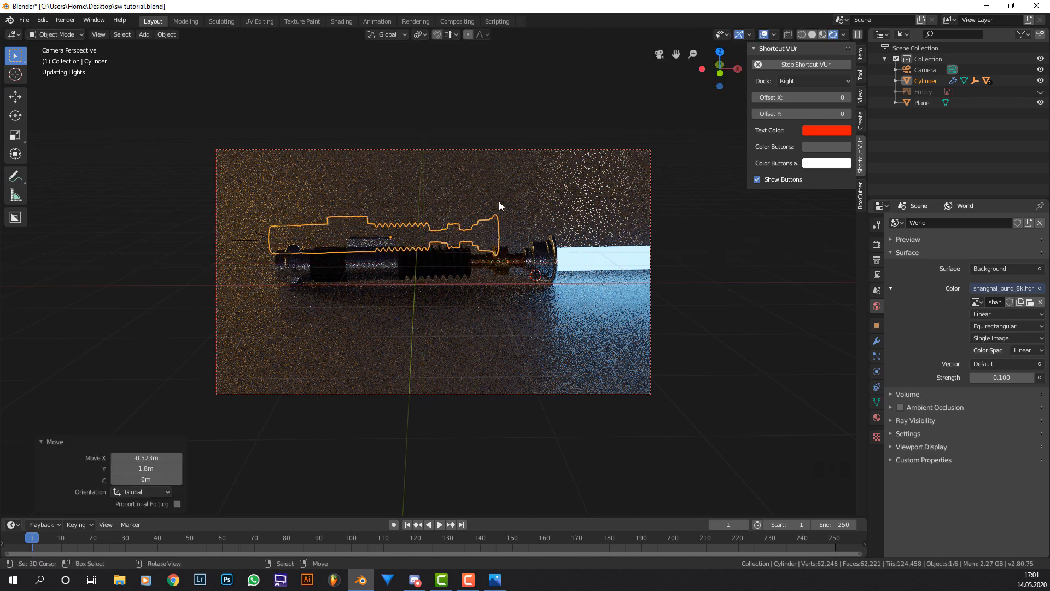
key("r")
key("z")
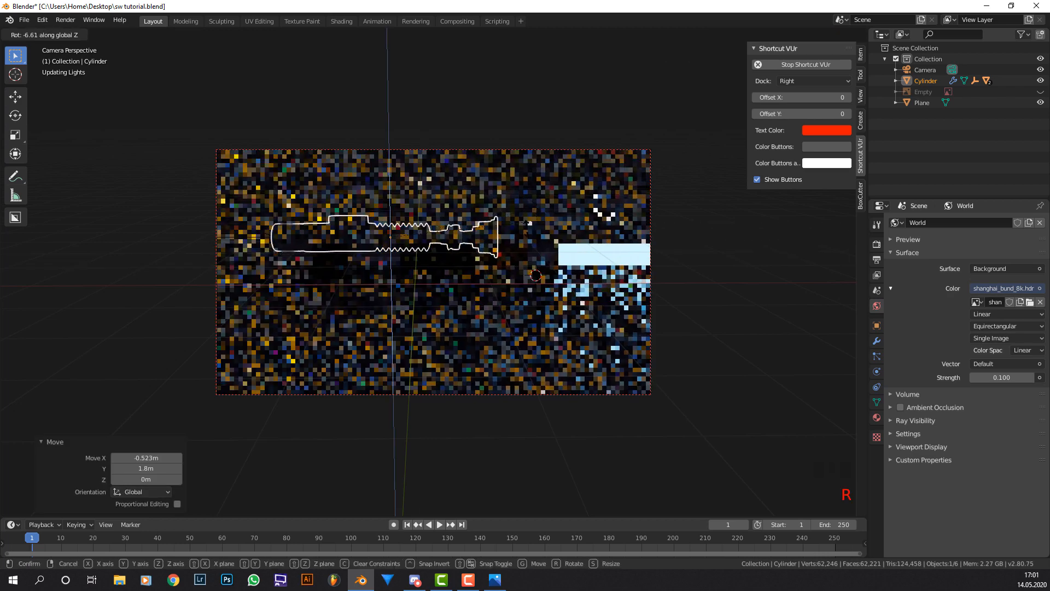
left_click(506, 248)
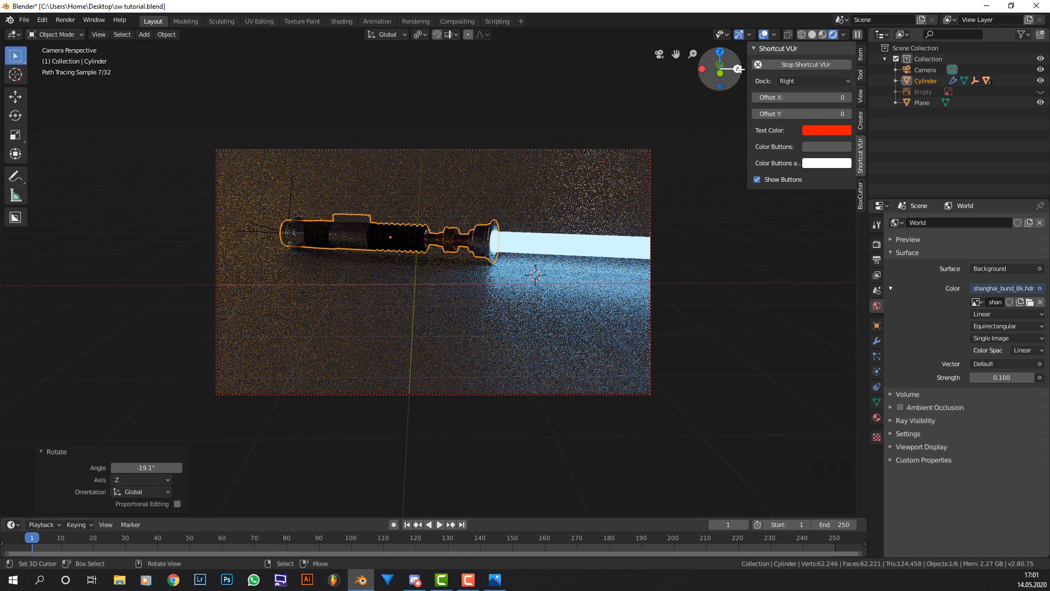
Duplicate the complete lightsaber in place in solid shading, including the hilt parts, the empty and the blade.
left_click(813, 34)
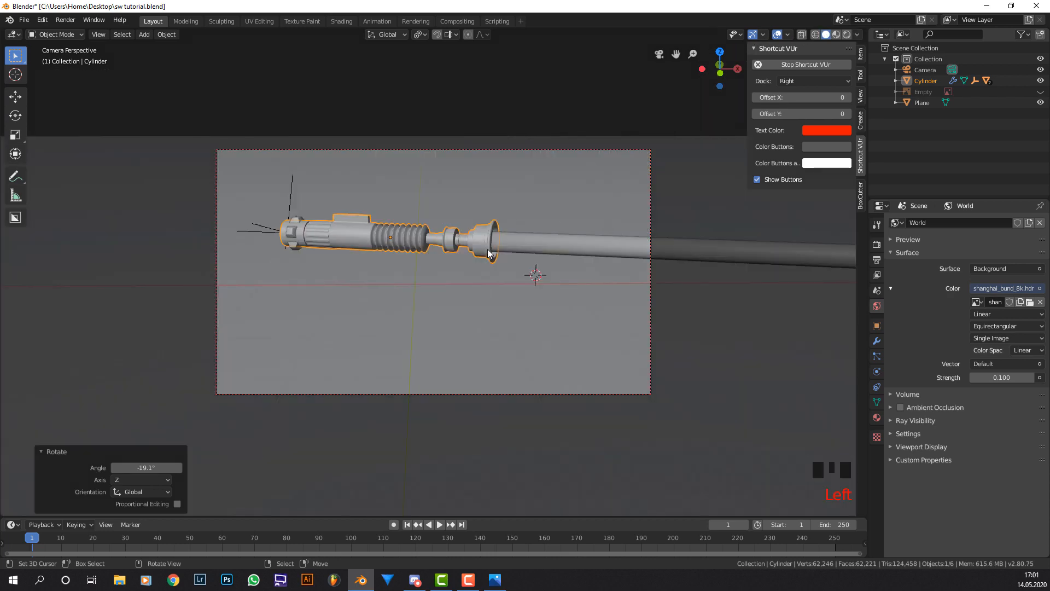
right_click(289, 236)
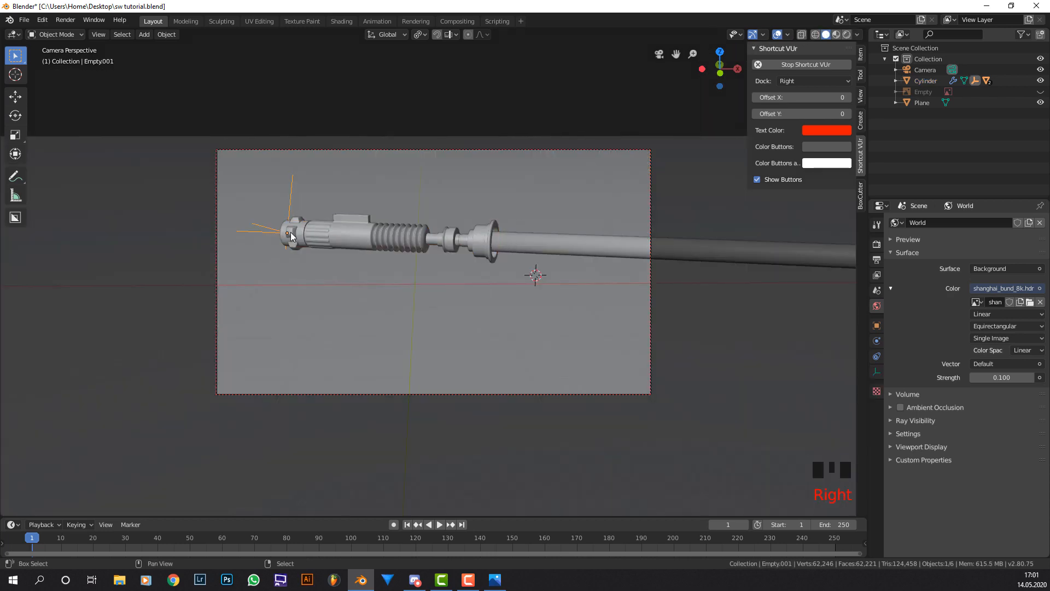
right_click(296, 236, "shift")
right_click(304, 237, "shift")
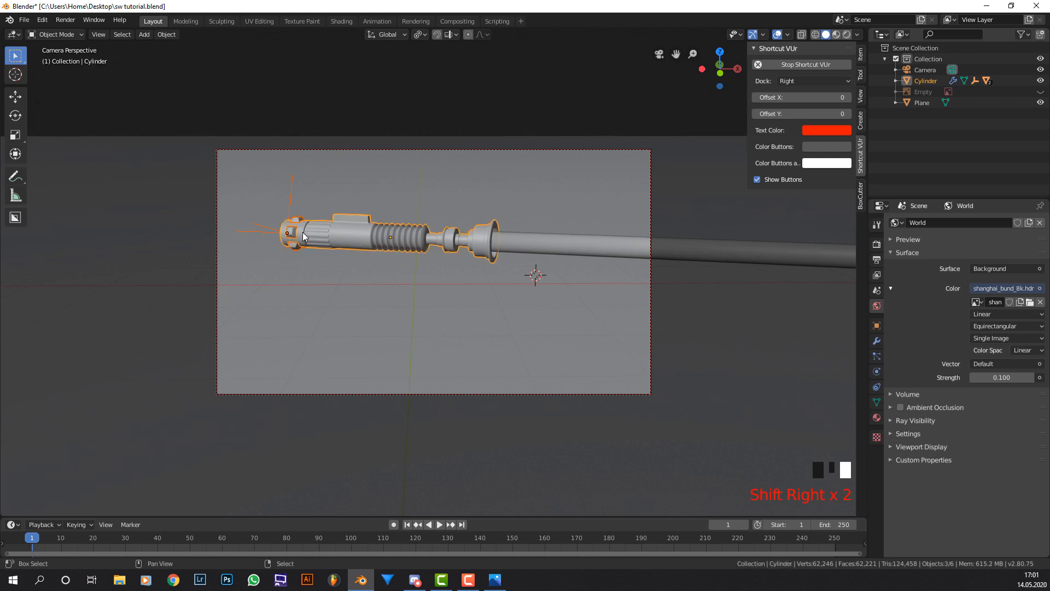
right_click(496, 239, "shift")
right_click(497, 239, "shift")
right_click(477, 238, "shift")
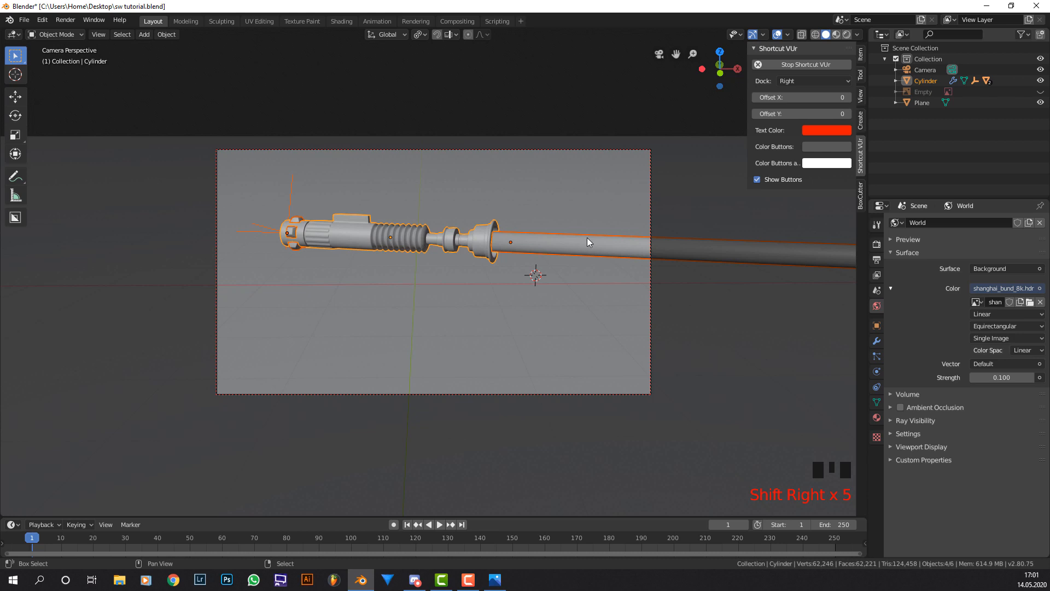
key("shift+d")
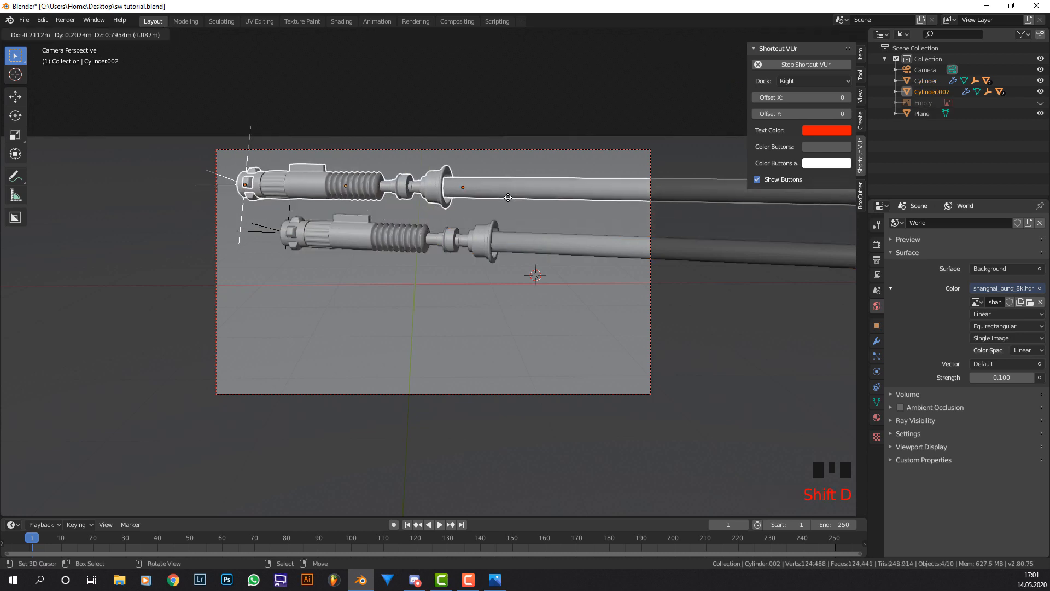
right_click(509, 200)
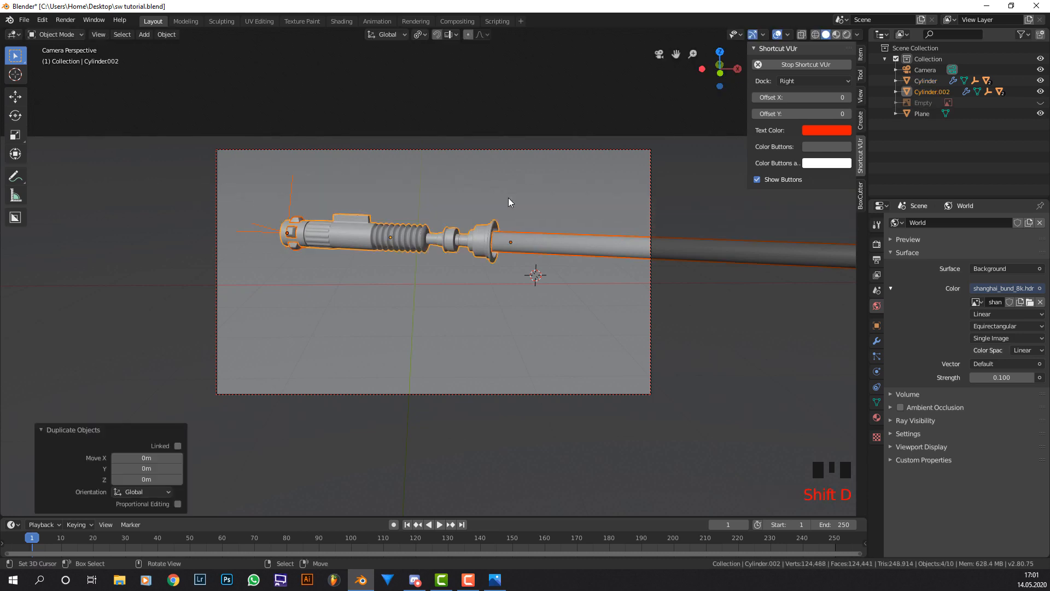
Try to rotate the duplicated lightsaber 165° around the global Z axis about the median point.
key("r")
key("z")
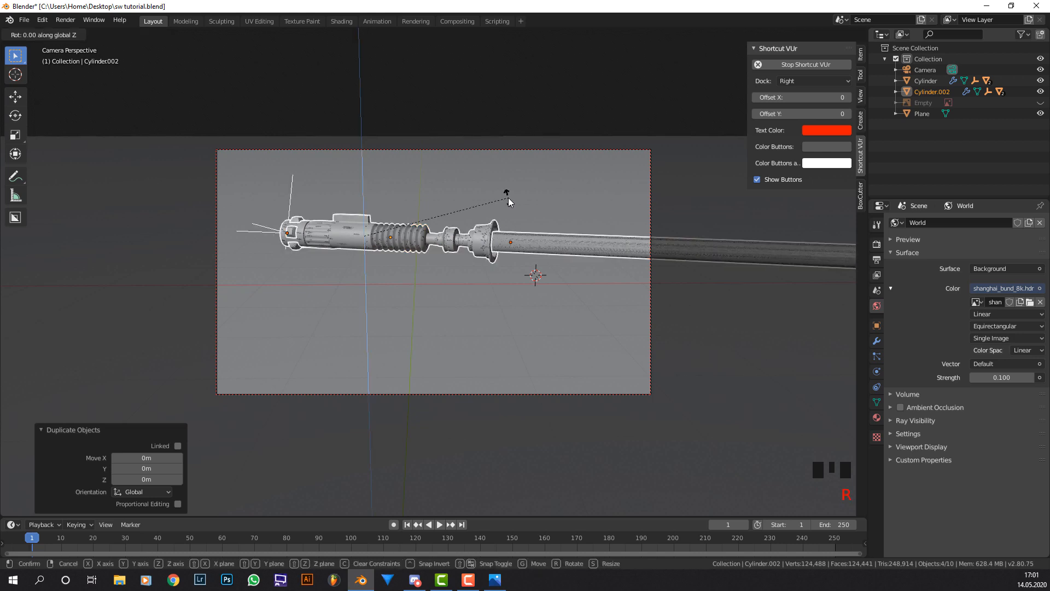
type("165")
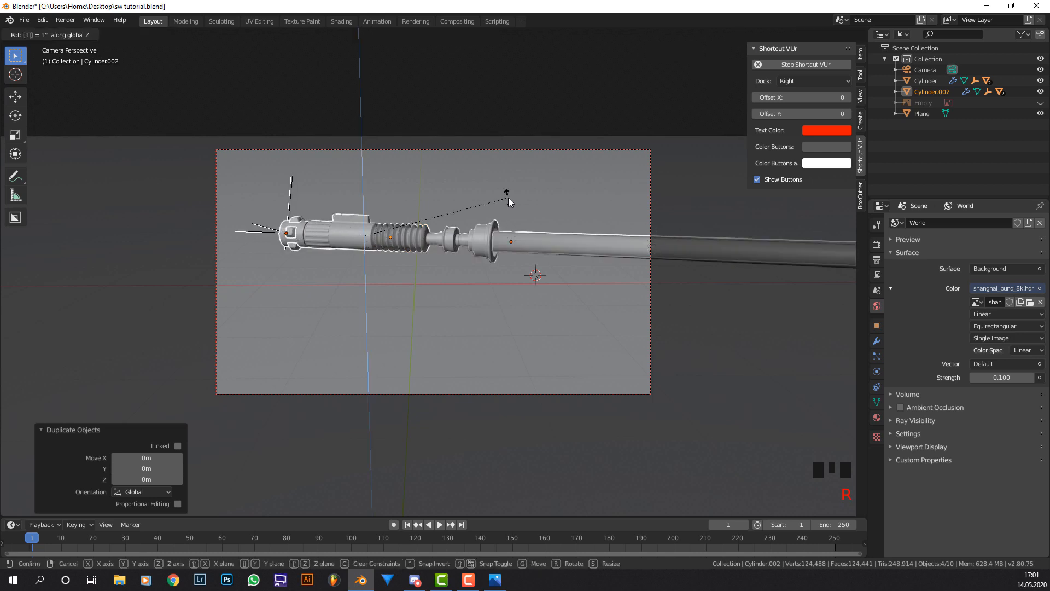
key("Return")
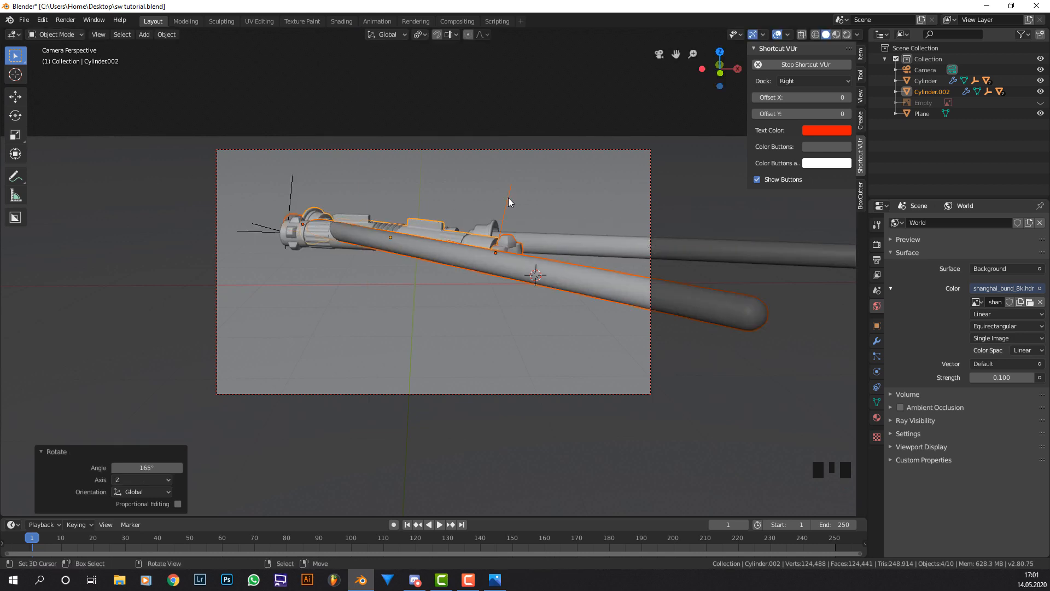
key("ctrl+z")
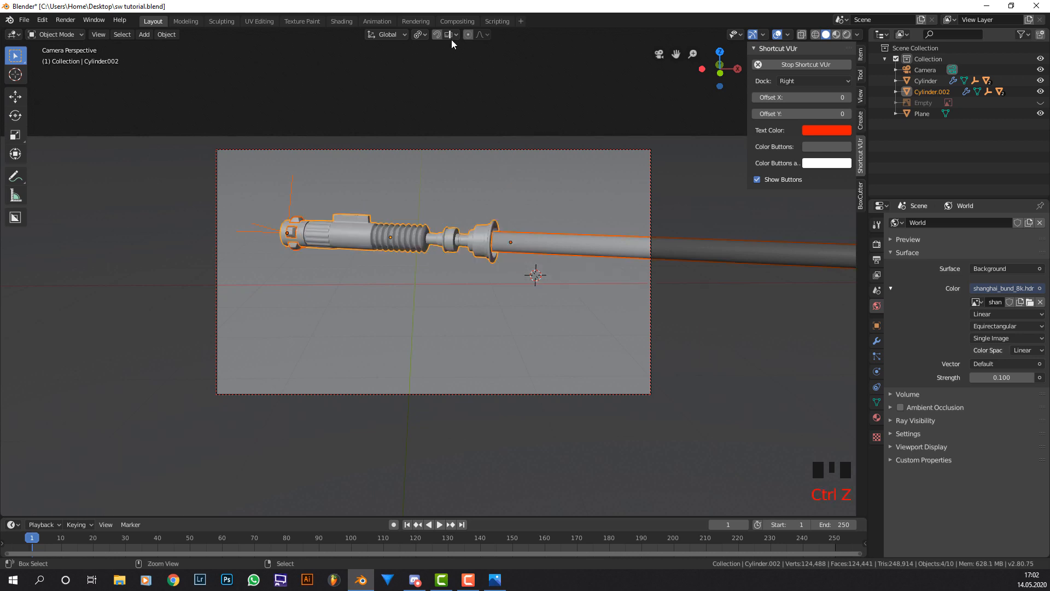
Rotate the duplicated lightsaber 165° around the global Z axis, with the active element as the pivot.
left_click(419, 34)
left_click(425, 100)
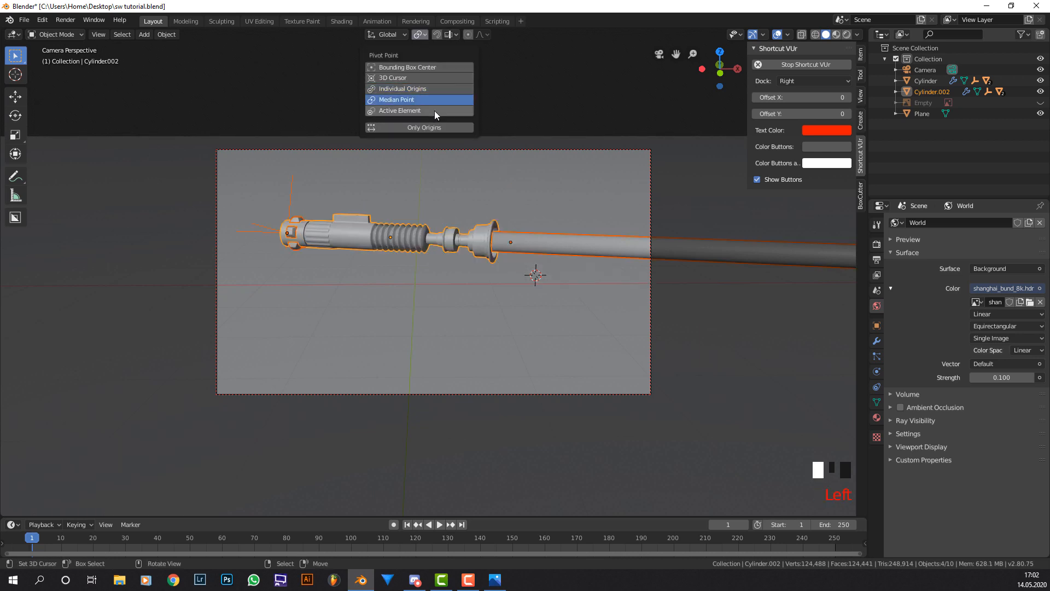
key("r")
type("z")
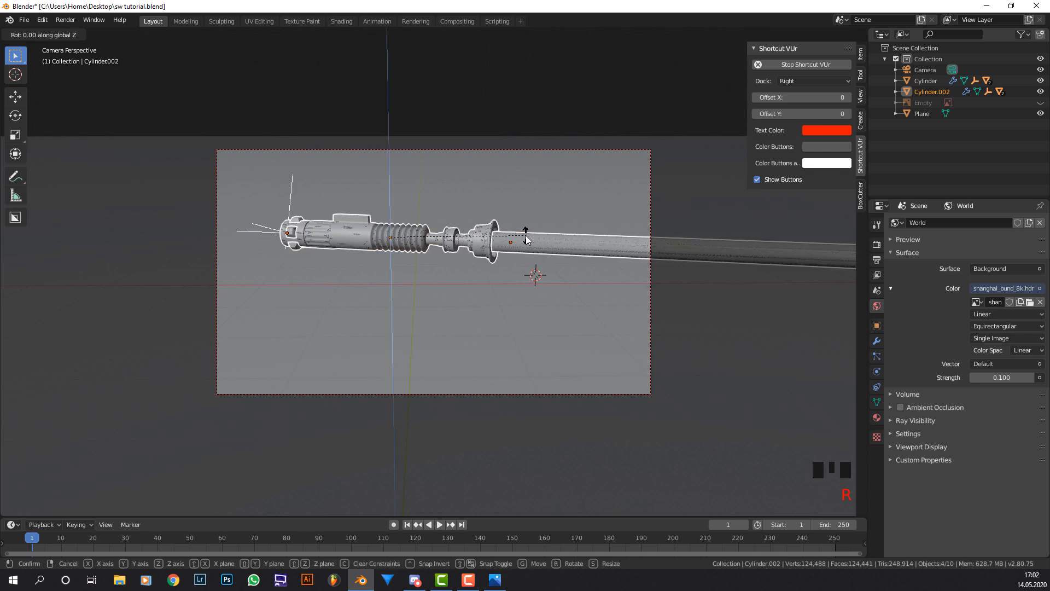
type("165")
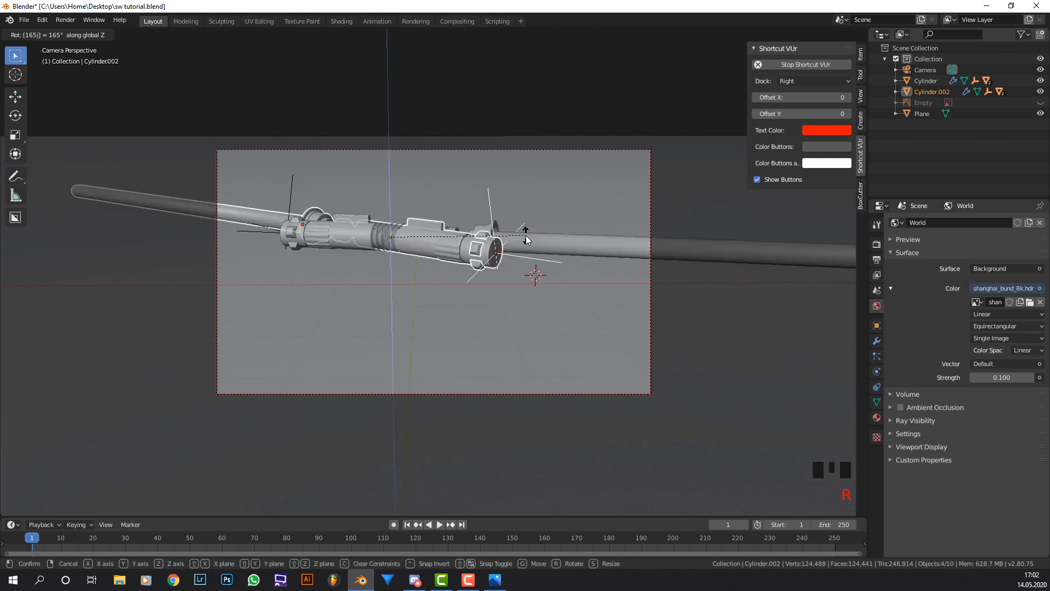
key("Return")
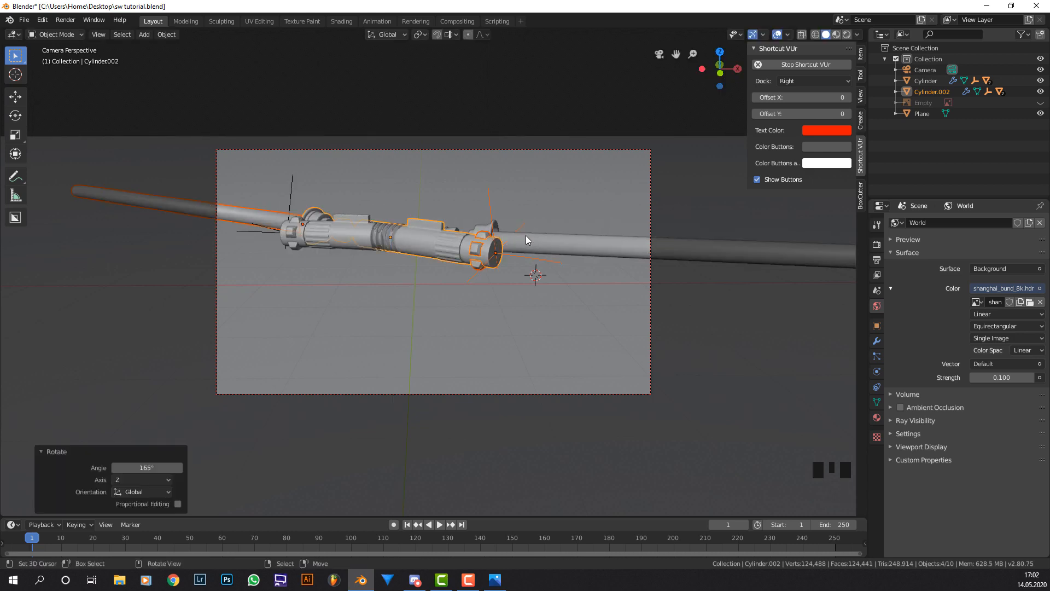
Move the duplicated lightsaber along the floor, in front of the first, by about 0.77 m in X and -3.74 m in Y in total.
key("g")
key("shift+z")
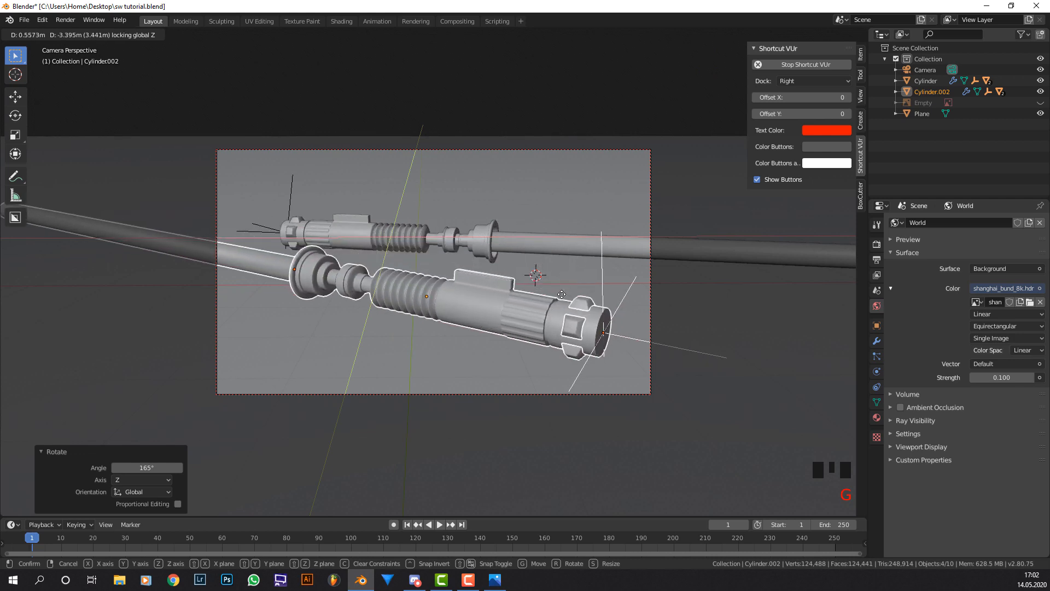
left_click(562, 294)
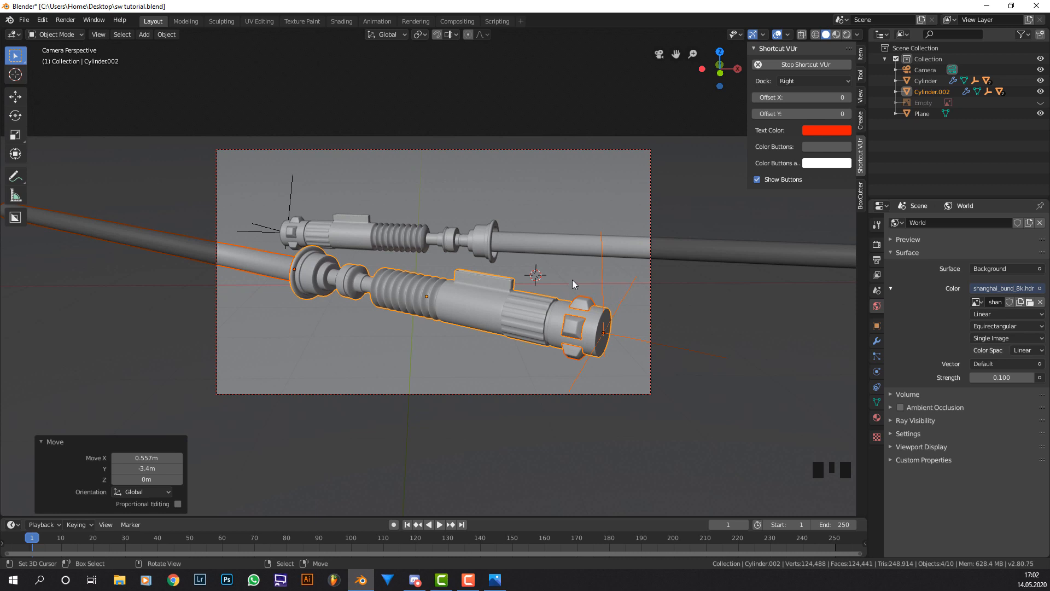
key("g")
key("shift+z")
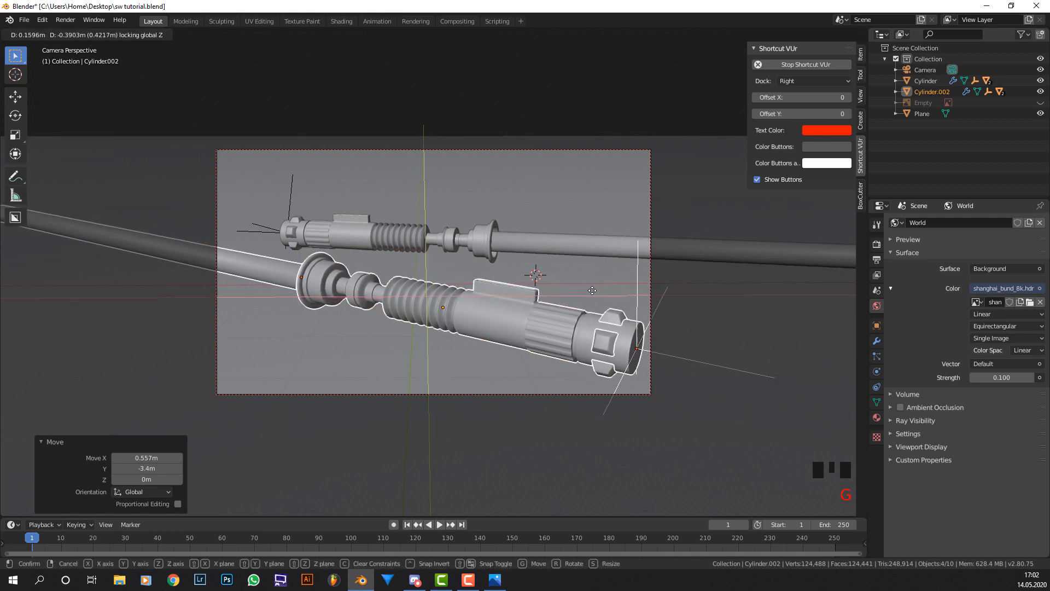
left_click(613, 282)
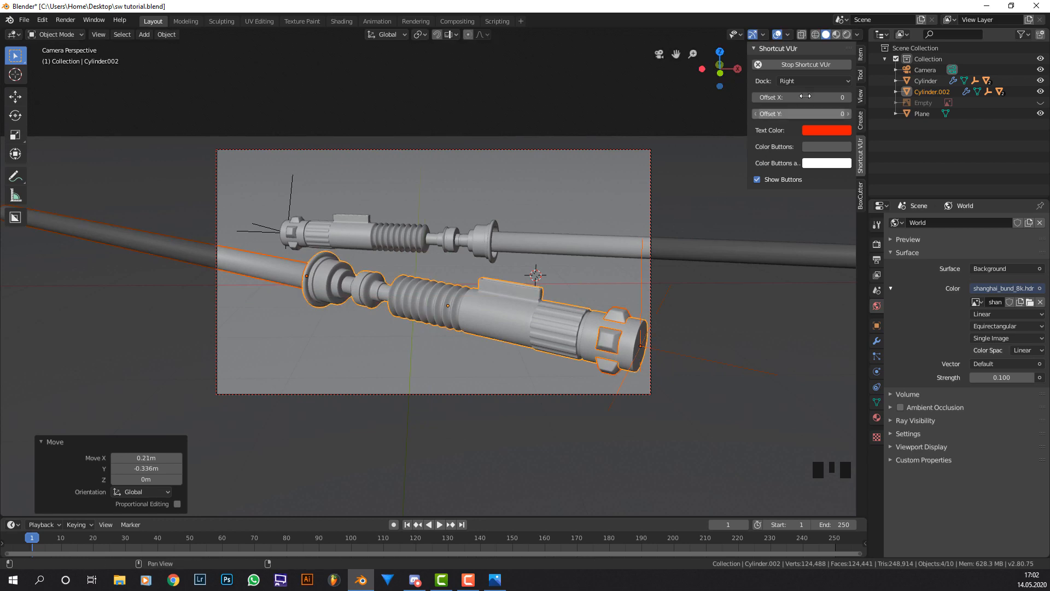
Preview the scene in rendered shading and set the world background strength to 0.055.
left_click(846, 34)
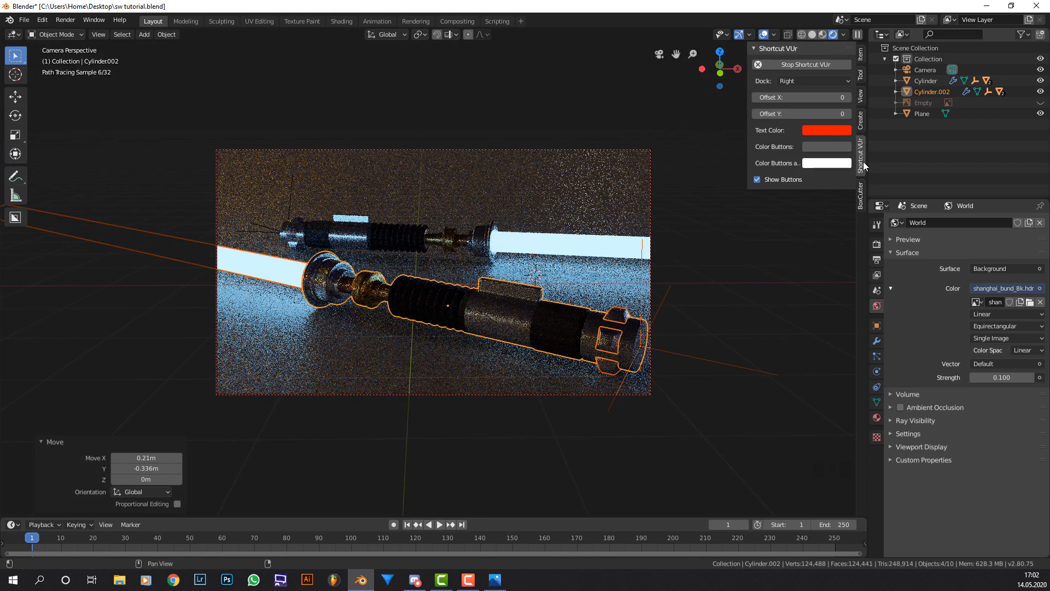
left_click(1012, 377)
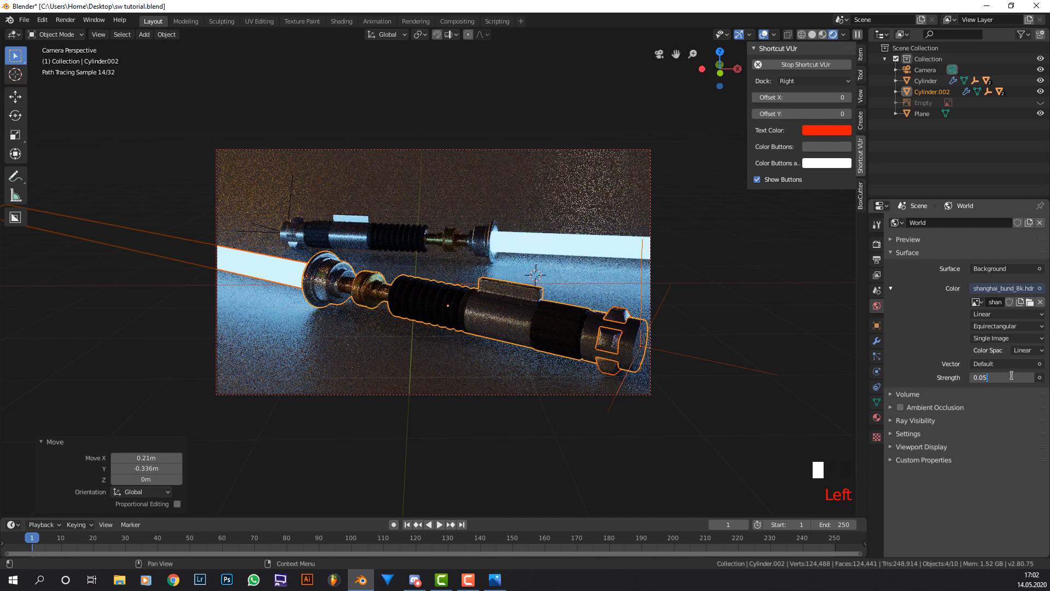
type("0.055")
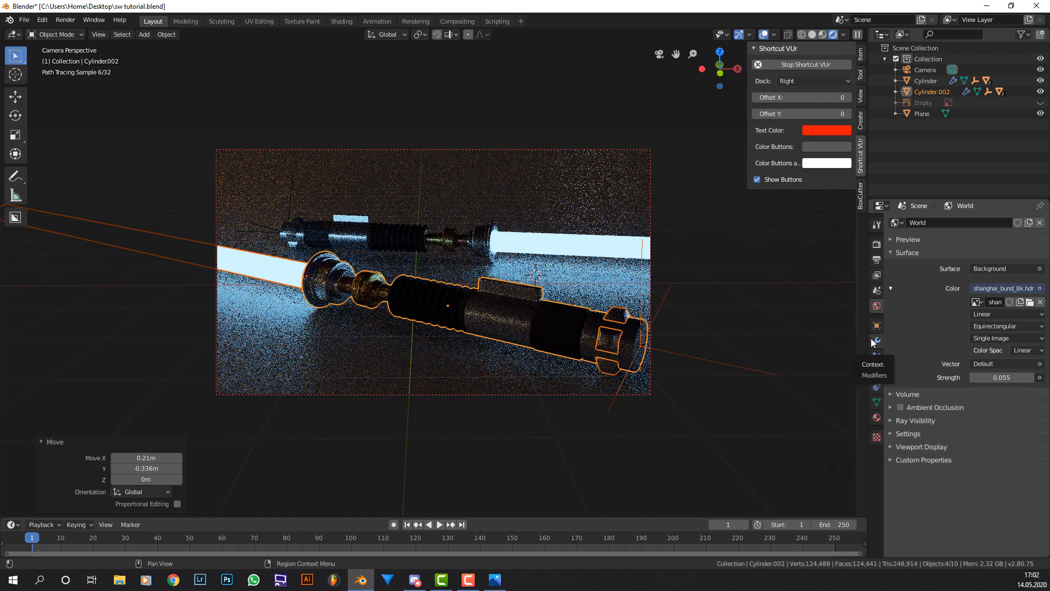
Set the Cycles render samples to 750.
left_click(877, 244)
double_click(989, 310)
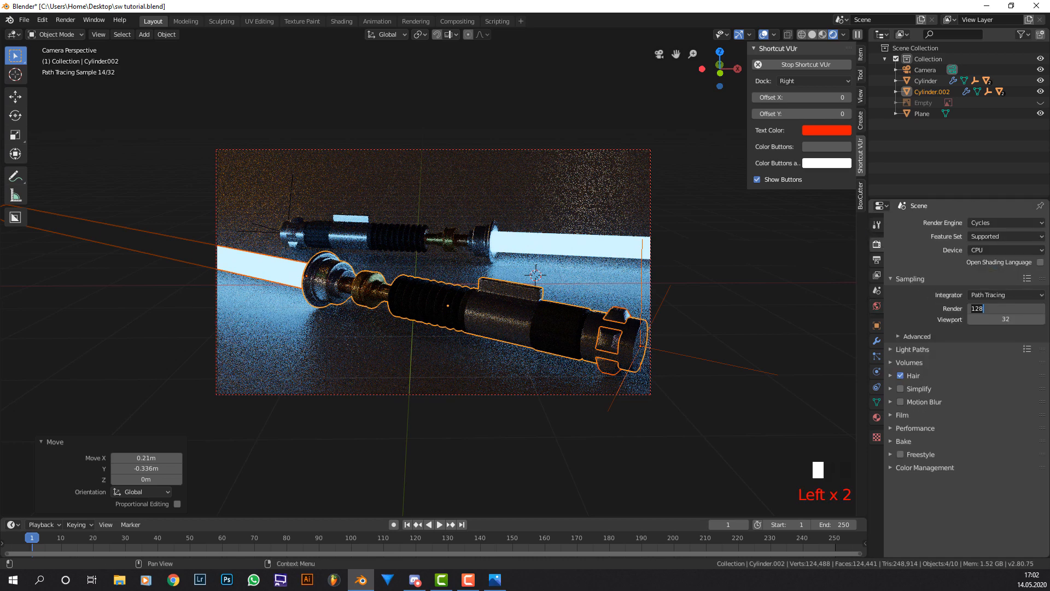
type("750")
key("Return")
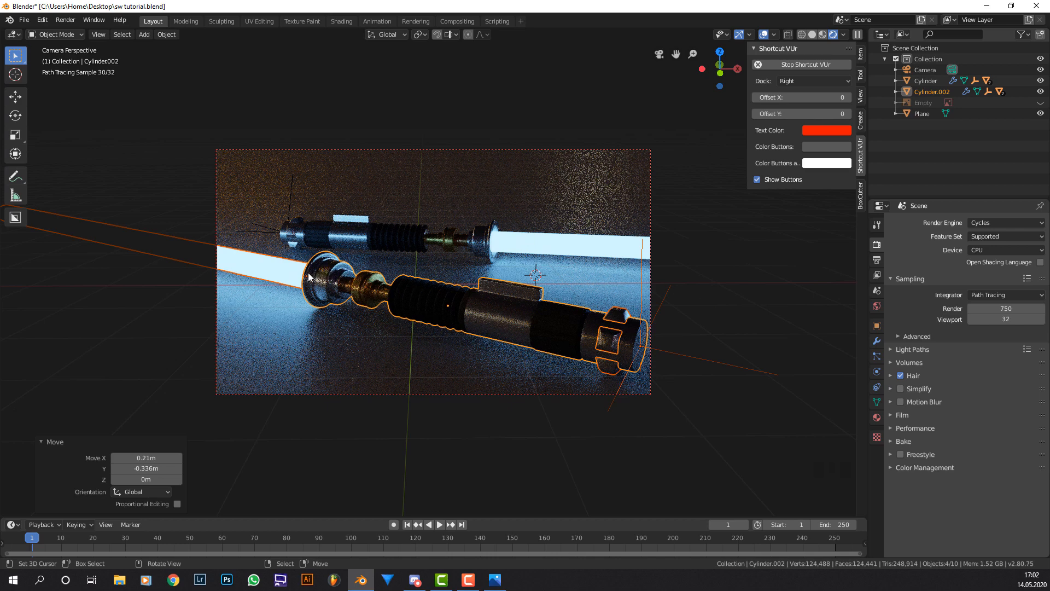
Add a Plain Axes empty at the blade end of the front lightsaber's hilt.
key("shift+a")
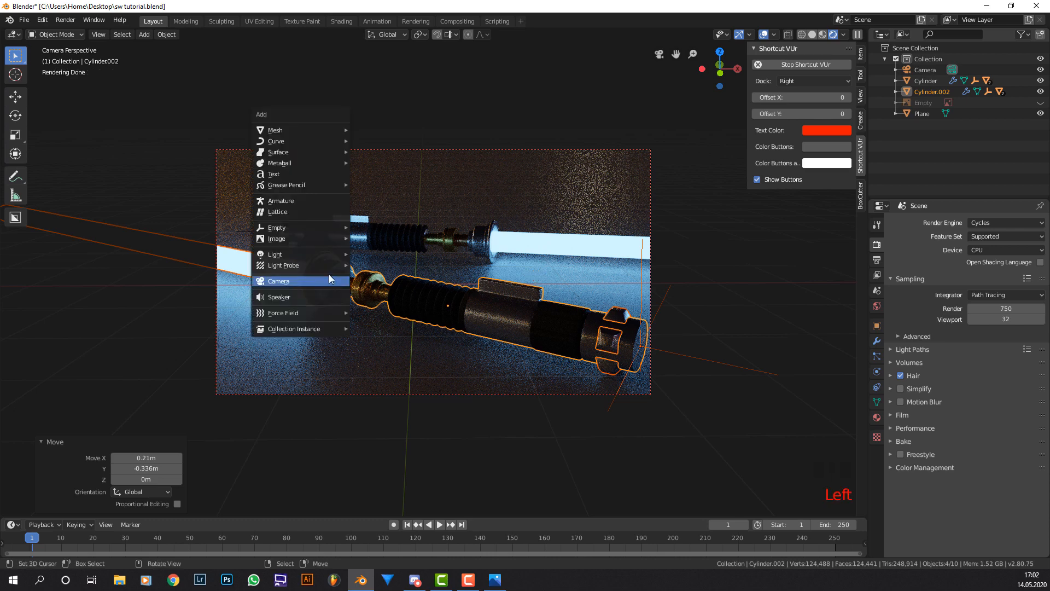
mouse_move(314, 226)
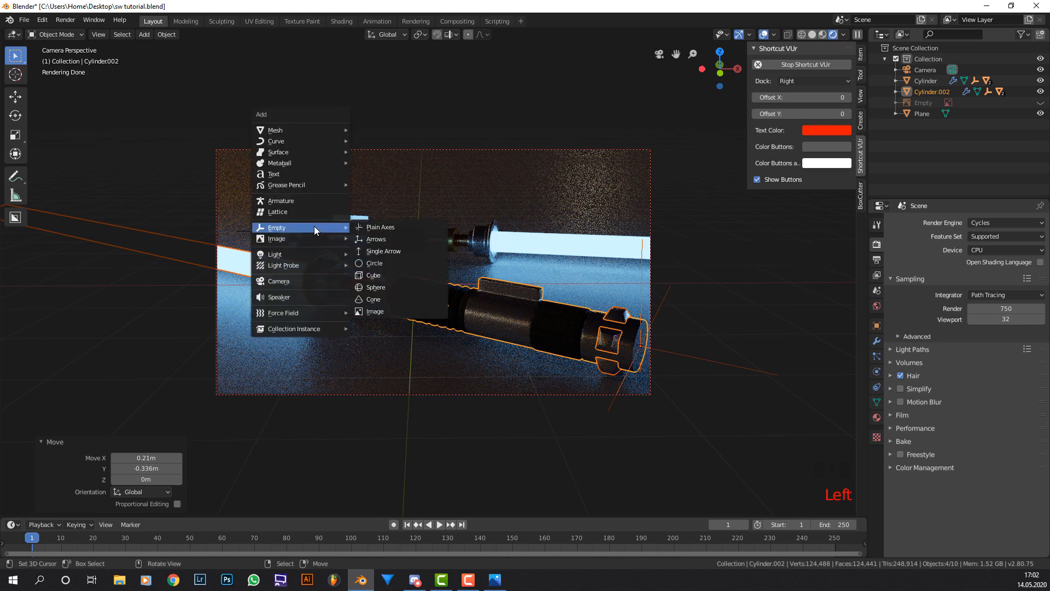
left_click(375, 227)
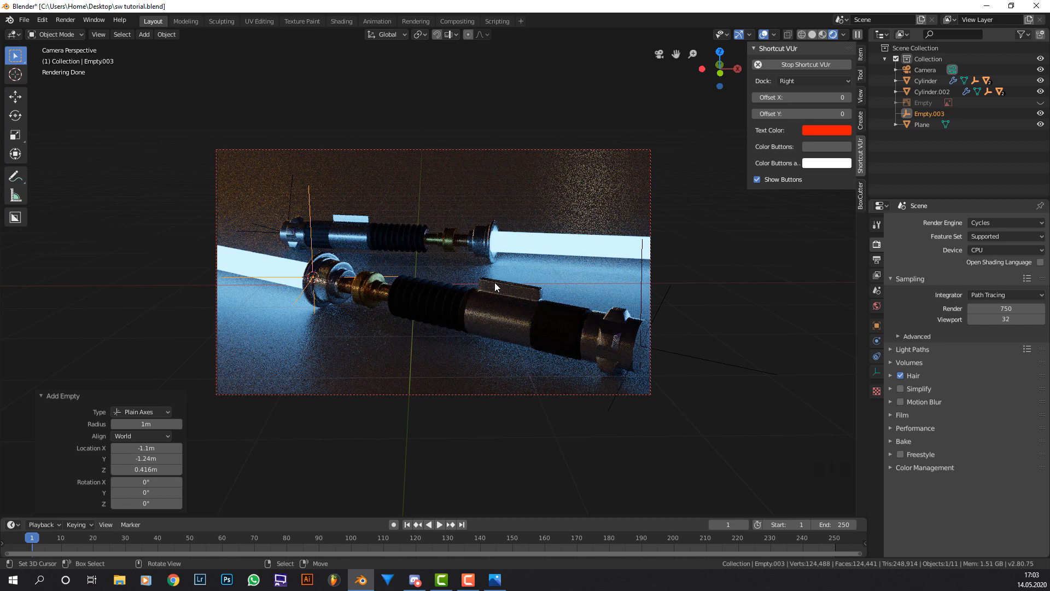
Enable depth of field on the camera and choose Empty.002 as its focus object.
right_click(548, 147)
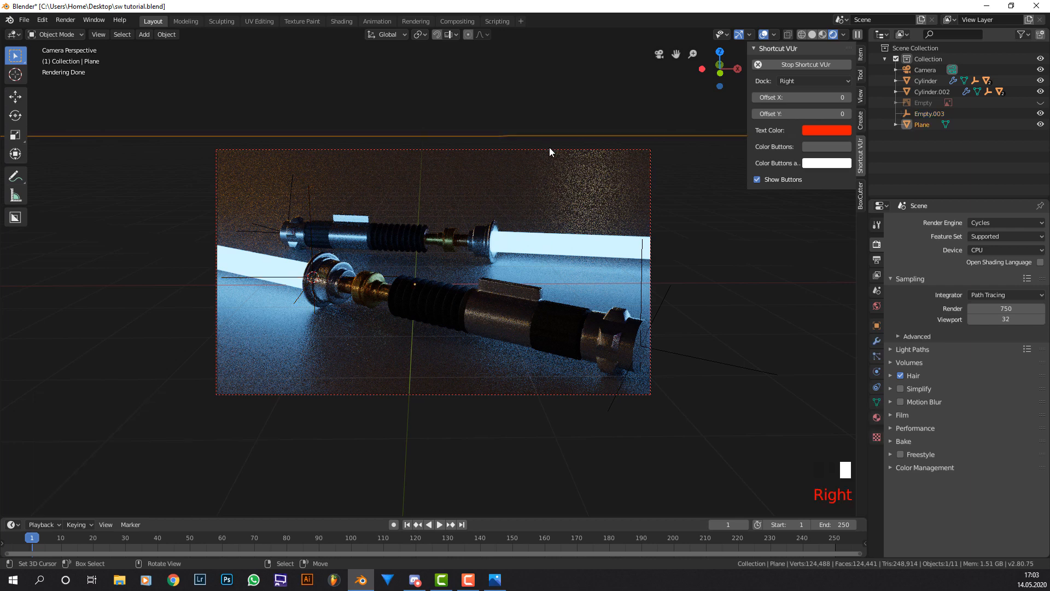
right_click(549, 148)
left_click(877, 372)
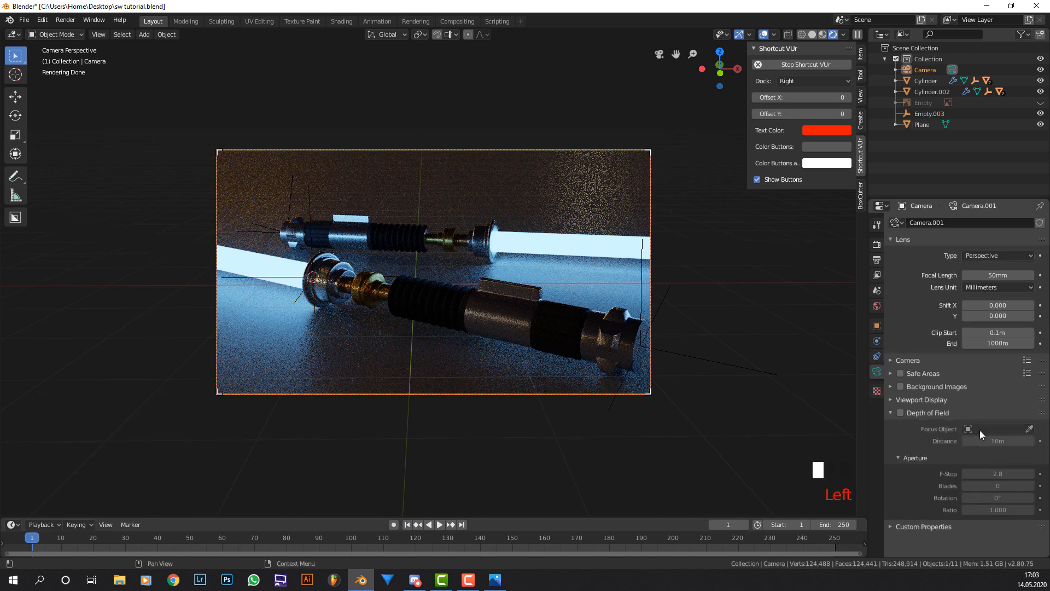
left_click(907, 413)
left_click(993, 429)
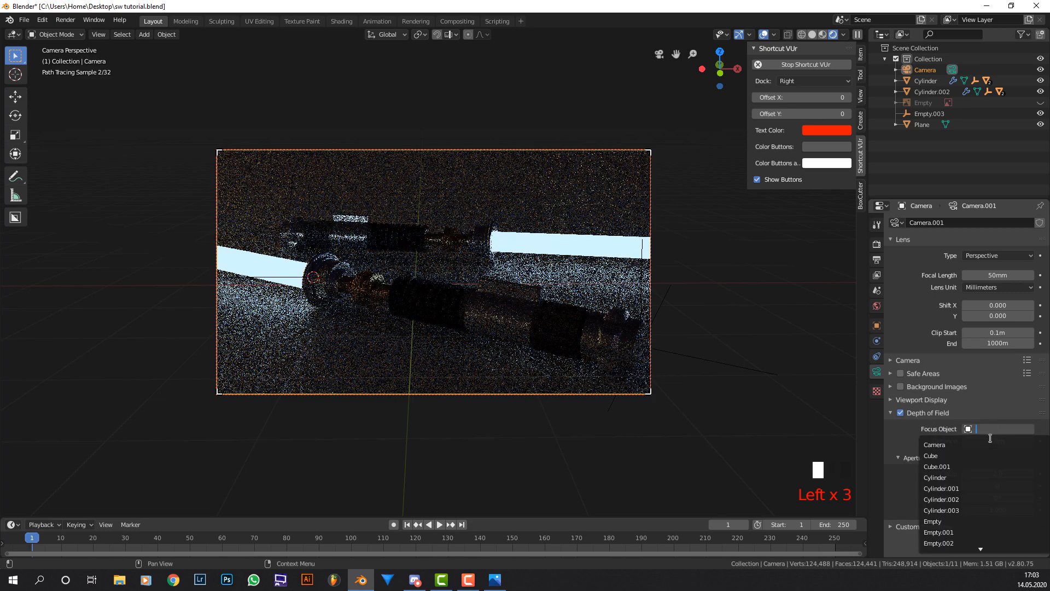
left_click(963, 544)
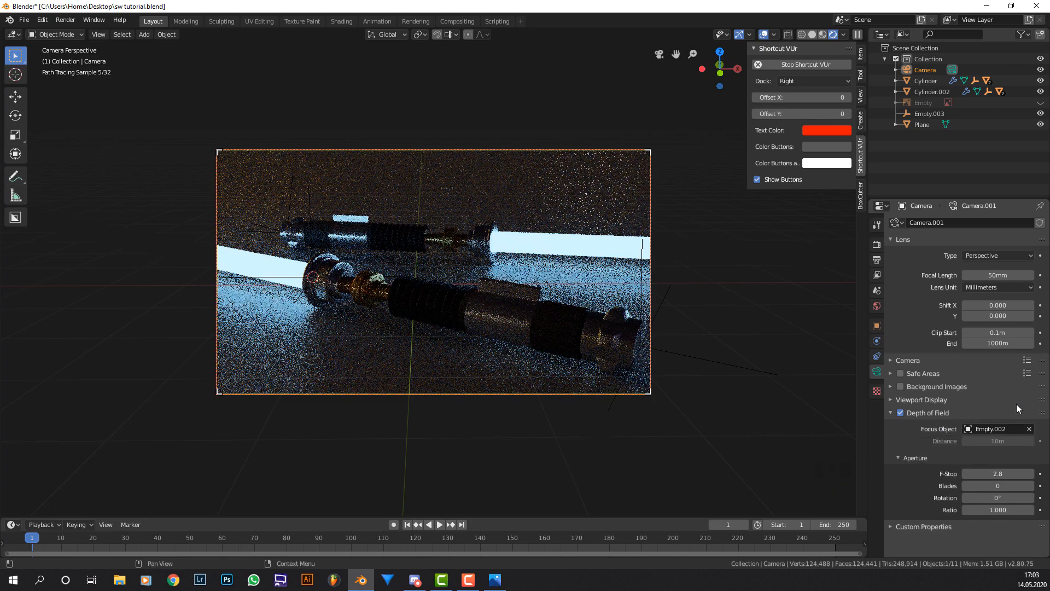
Set the camera's aperture f-stop to 3.5 and return the viewport to solid shading.
left_click(1001, 471)
type("3")
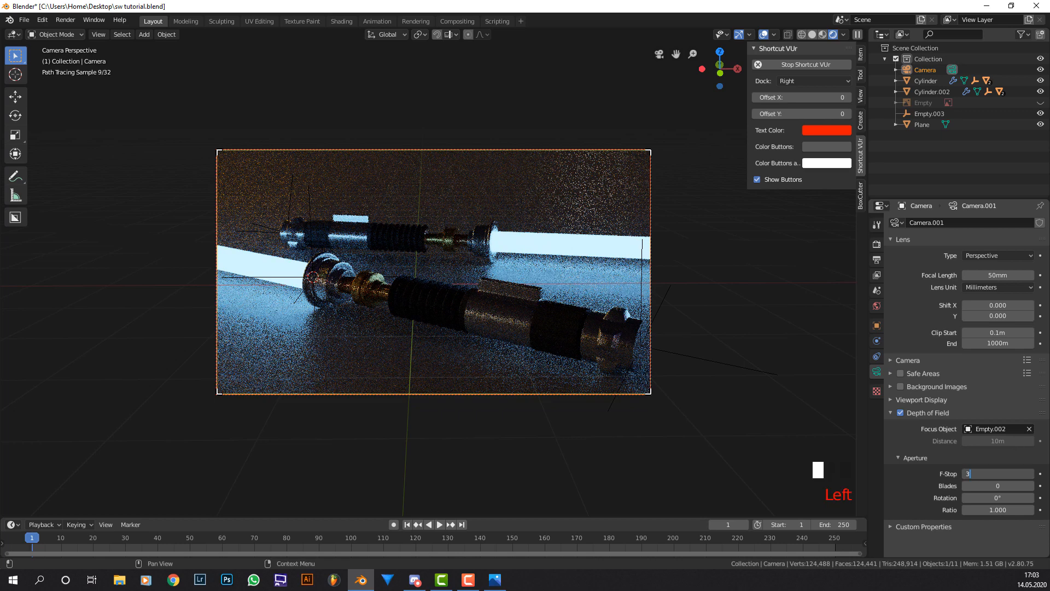
type(".5")
key("Return")
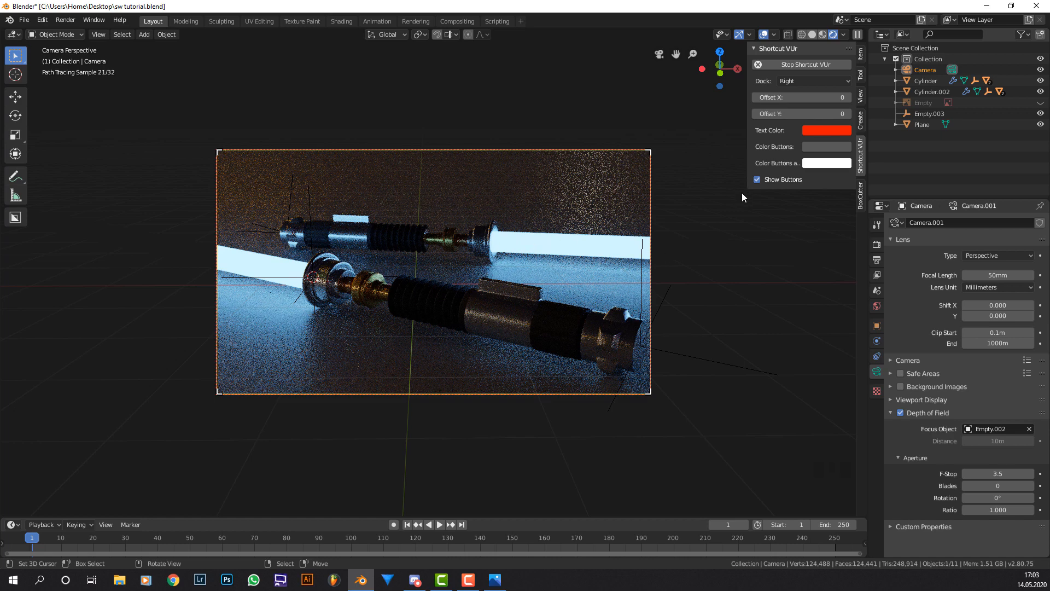
left_click(811, 34)
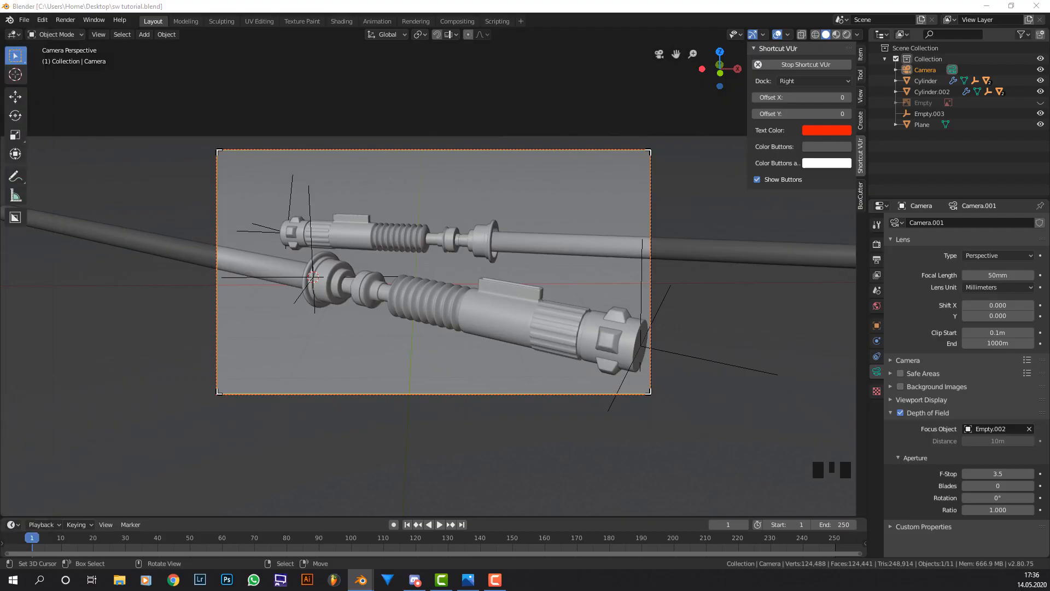
Show the finished render in its own window, inspect both lightsabers up close, and close it.
key("F11")
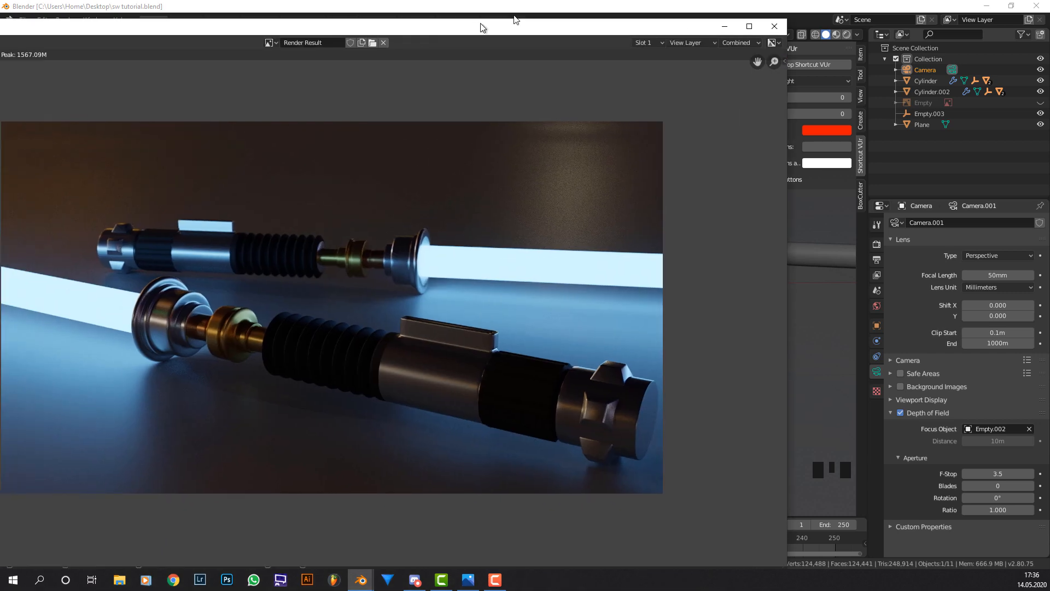
scroll(573, 192, "up", 1)
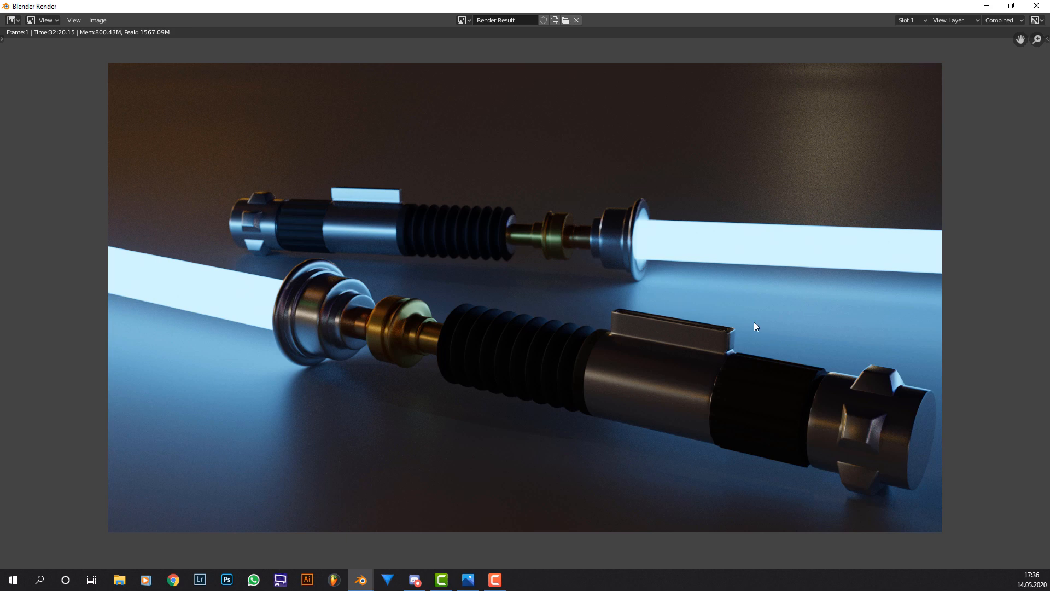
scroll(803, 212, "down", 1)
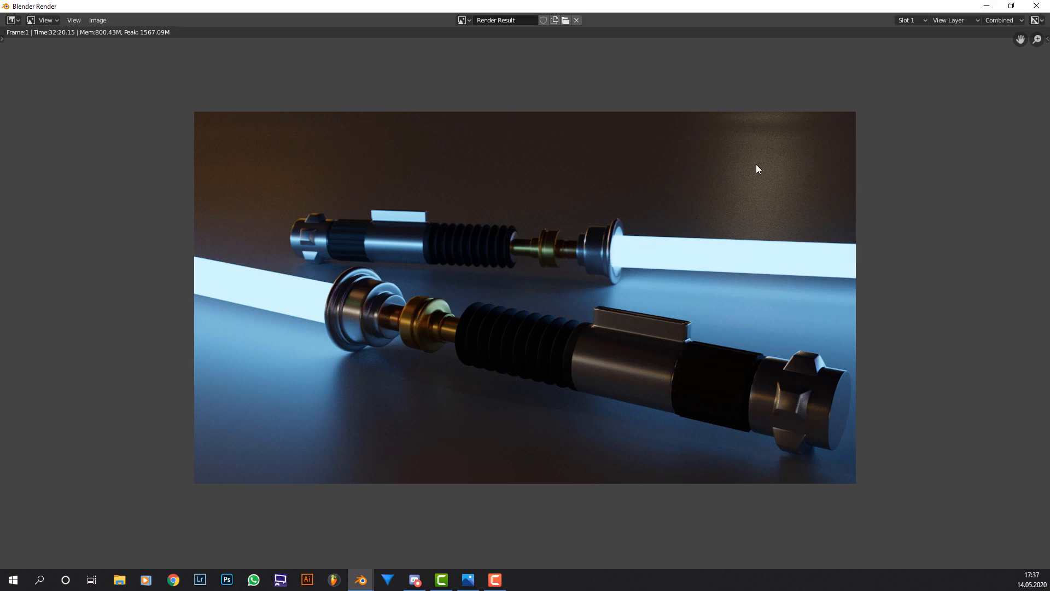
left_click(1036, 5)
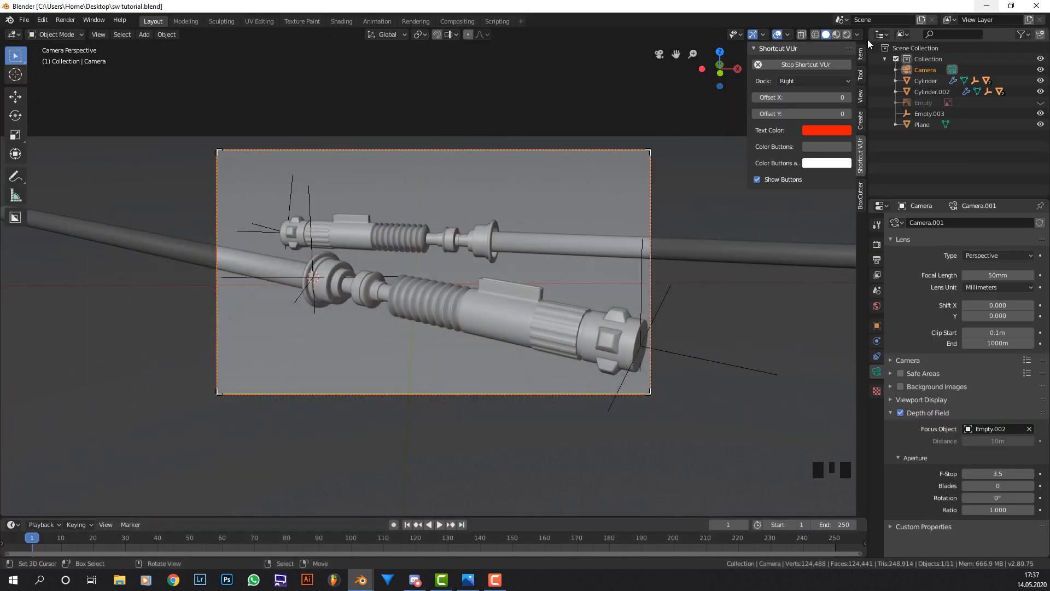
Enable nodes for compositing and move the Render Layers node away from the Composite node to make room between them.
left_click(454, 21)
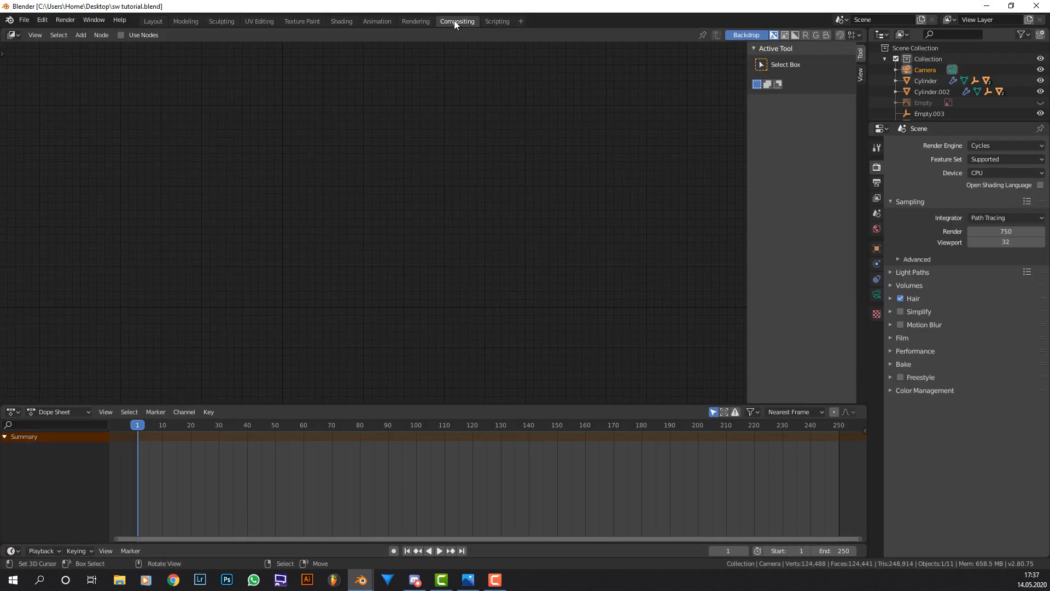
left_click(121, 35)
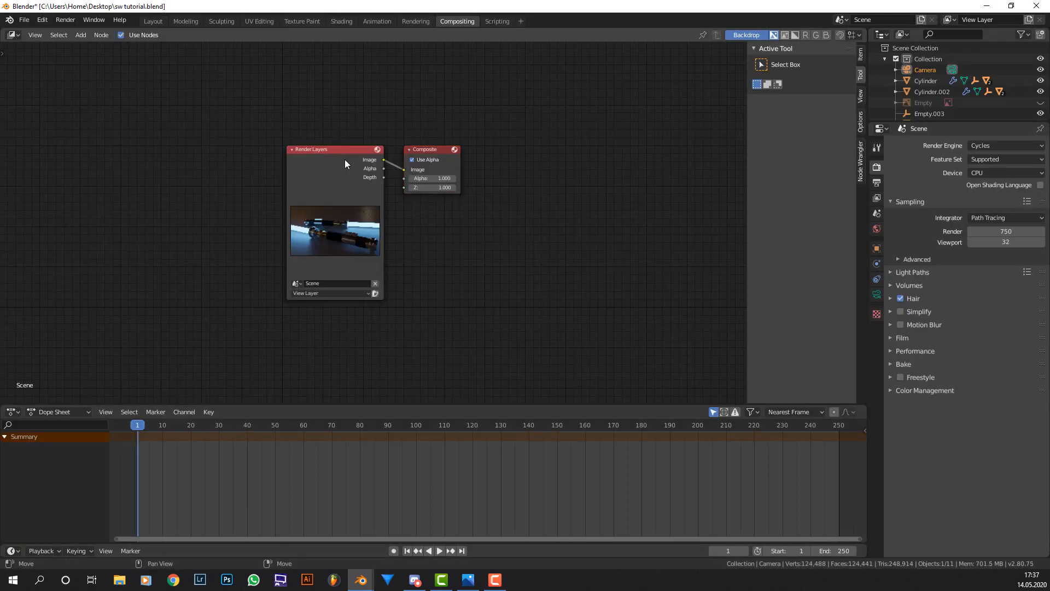
left_click_drag(350, 155, 208, 156)
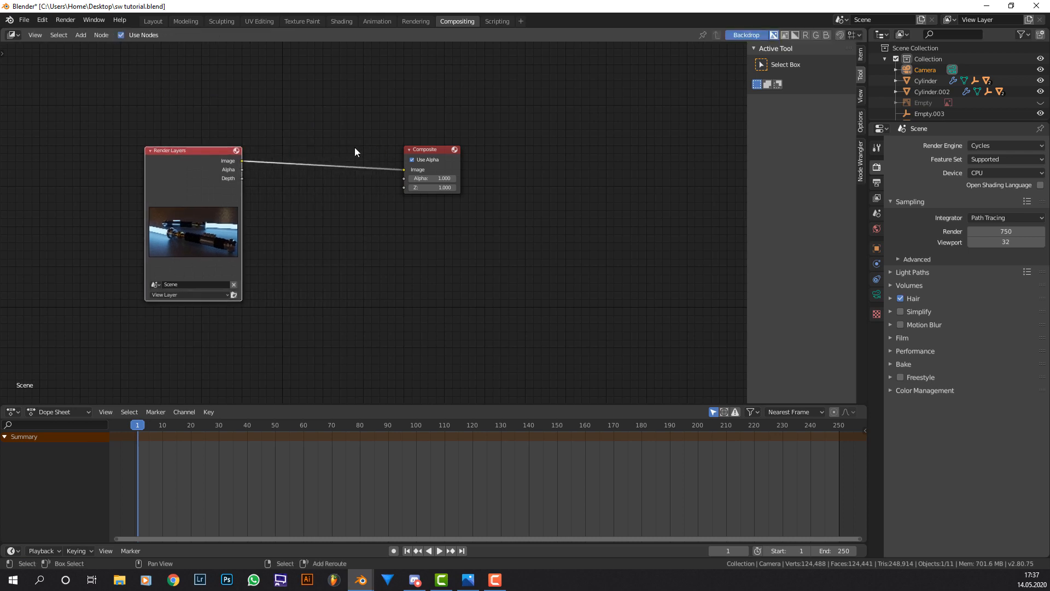
Insert a Glare node on the link between the Render Layers and Composite nodes.
key("shift+a")
left_click(355, 149)
type("glare")
key("Return")
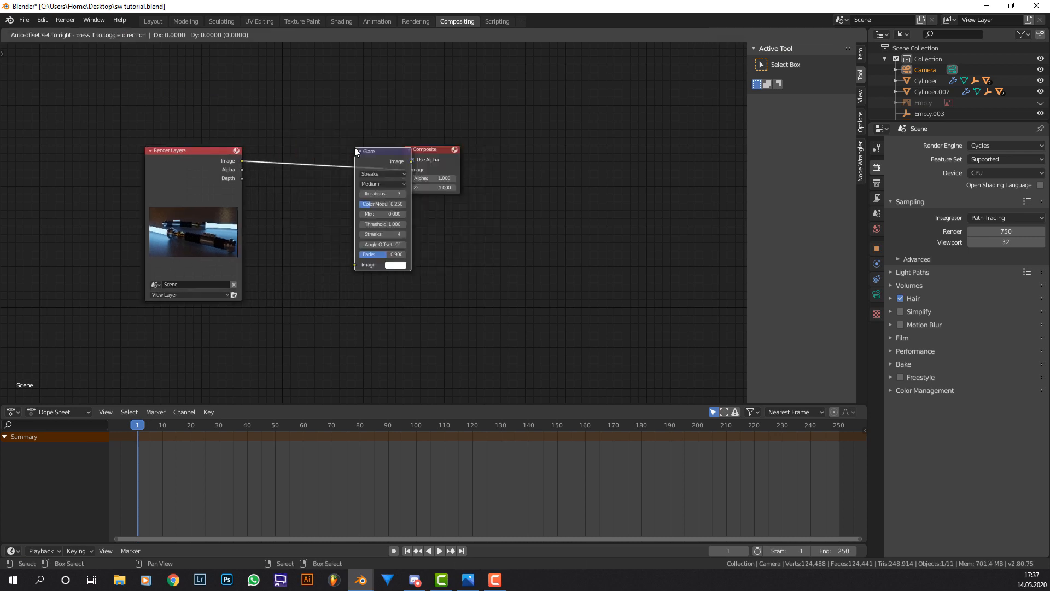
left_click(327, 152)
Set the Glare node to Fog Glow with High quality and a size of 9.
scroll(326, 156, "up", 3)
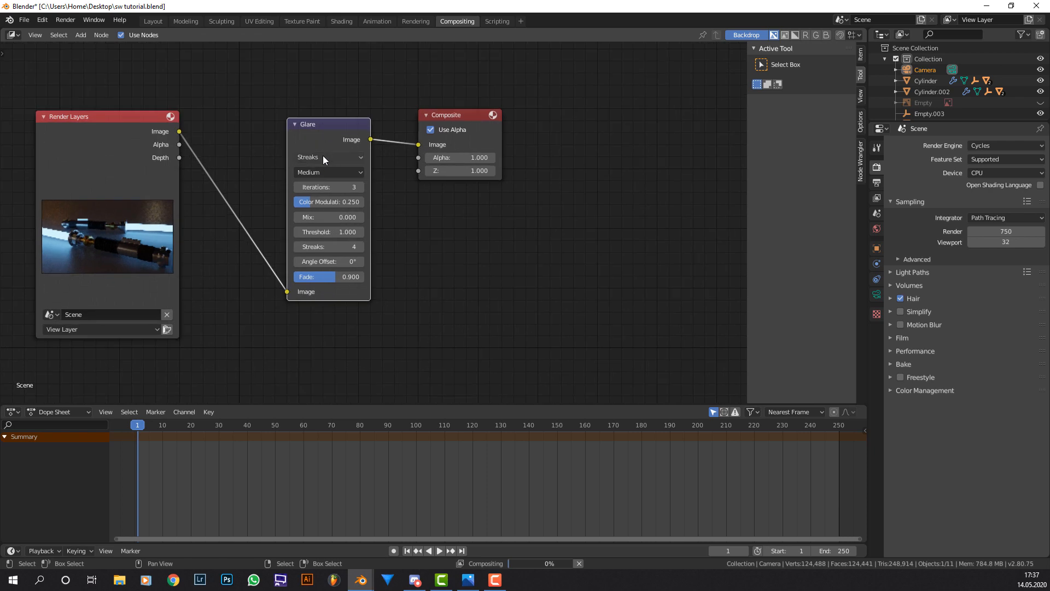
left_click(323, 156)
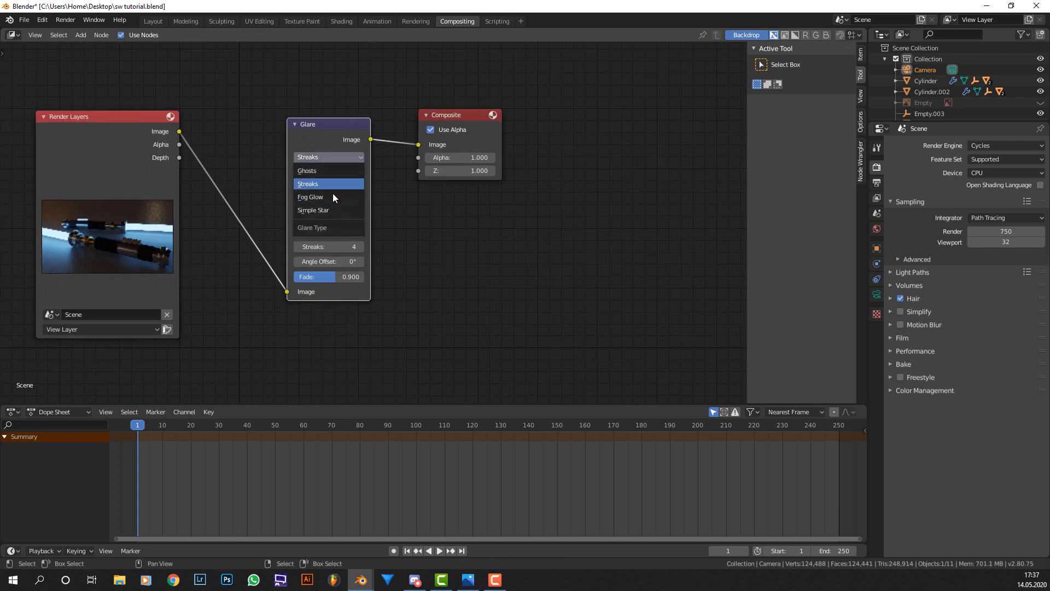
left_click(333, 196)
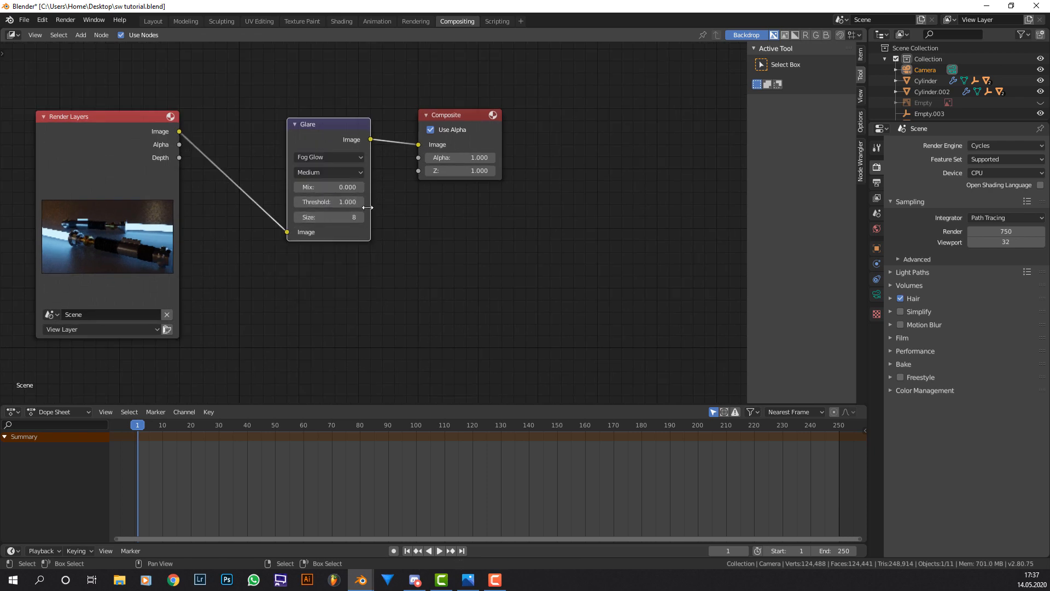
left_click(351, 174)
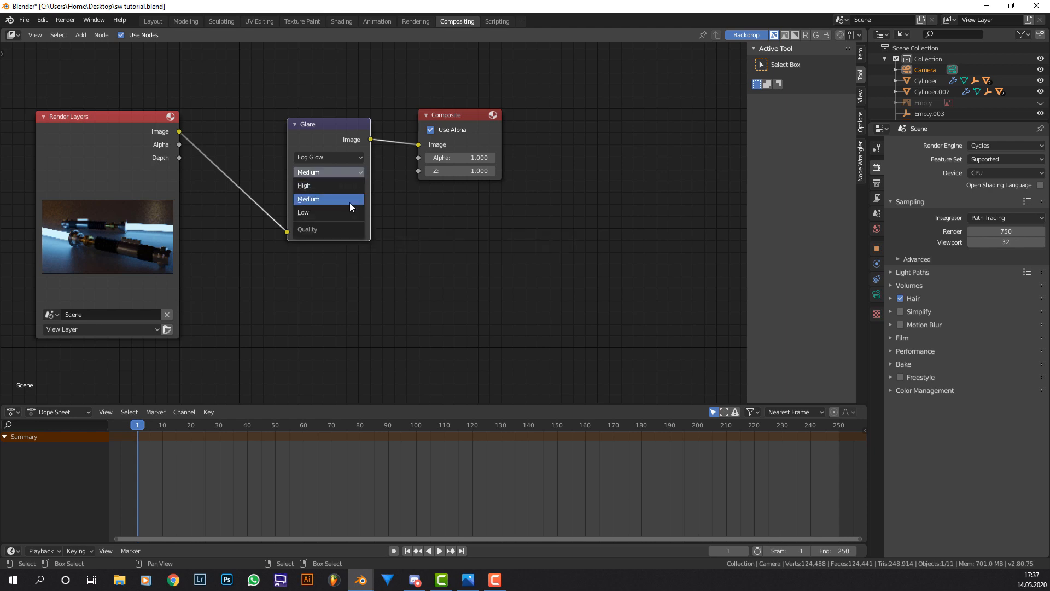
left_click(348, 188)
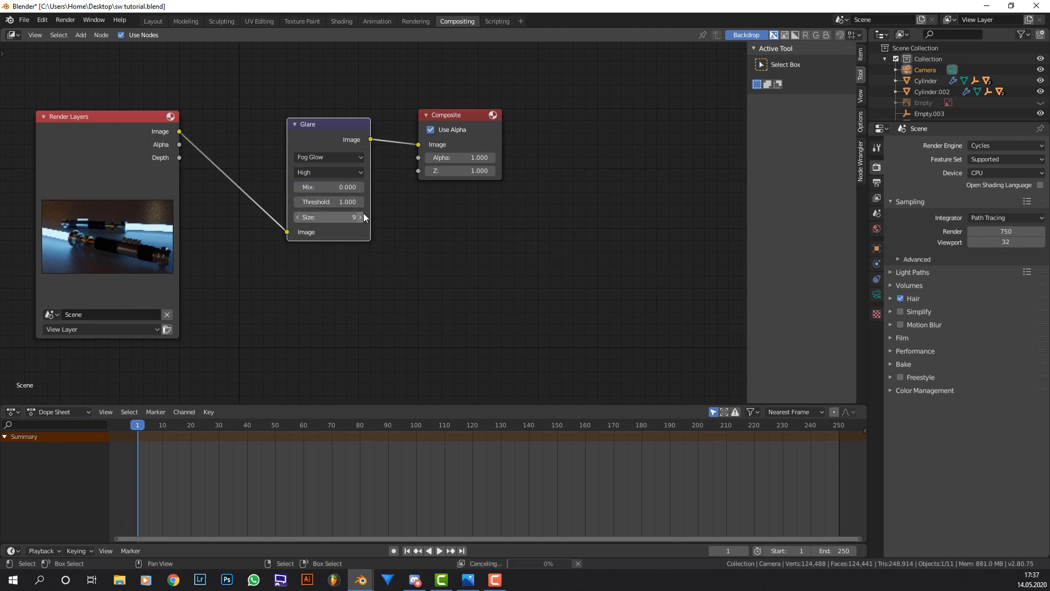
left_click(363, 214)
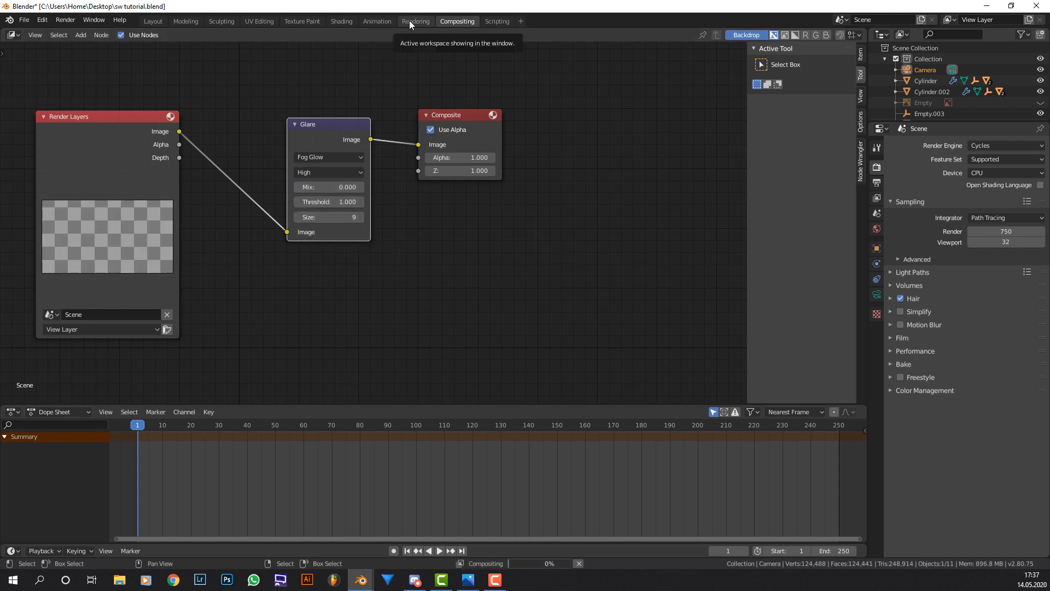
Examine the glow around both blades in the composited render result.
left_click(409, 21)
scroll(569, 212, "up", 3)
scroll(592, 210, "down", 2)
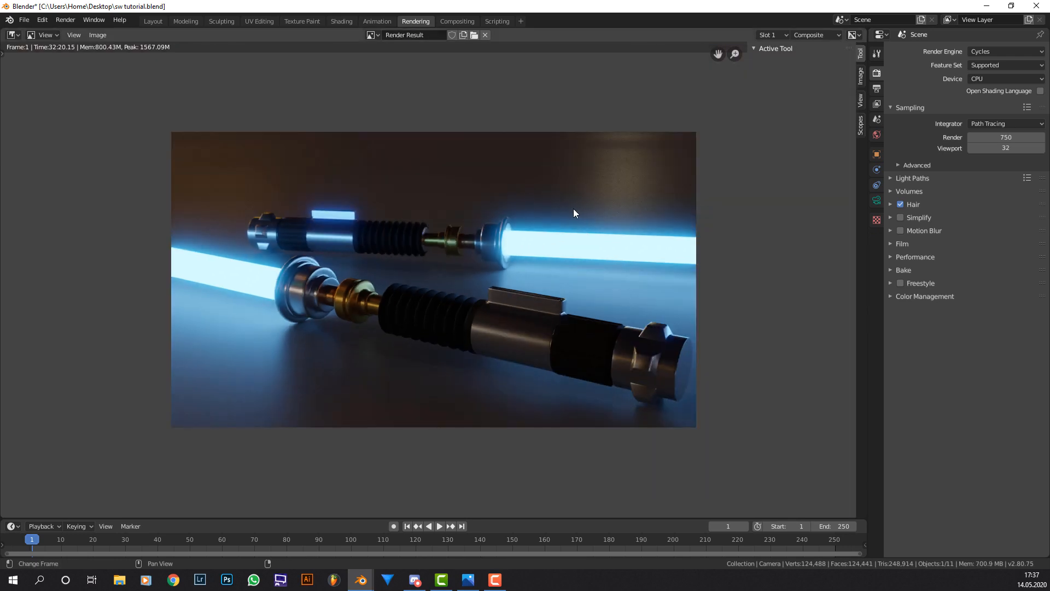
scroll(591, 203, "up", 1)
scroll(593, 188, "down", 1)
middle_click_drag(593, 188, 577, 191)
scroll(514, 192, "up", 1)
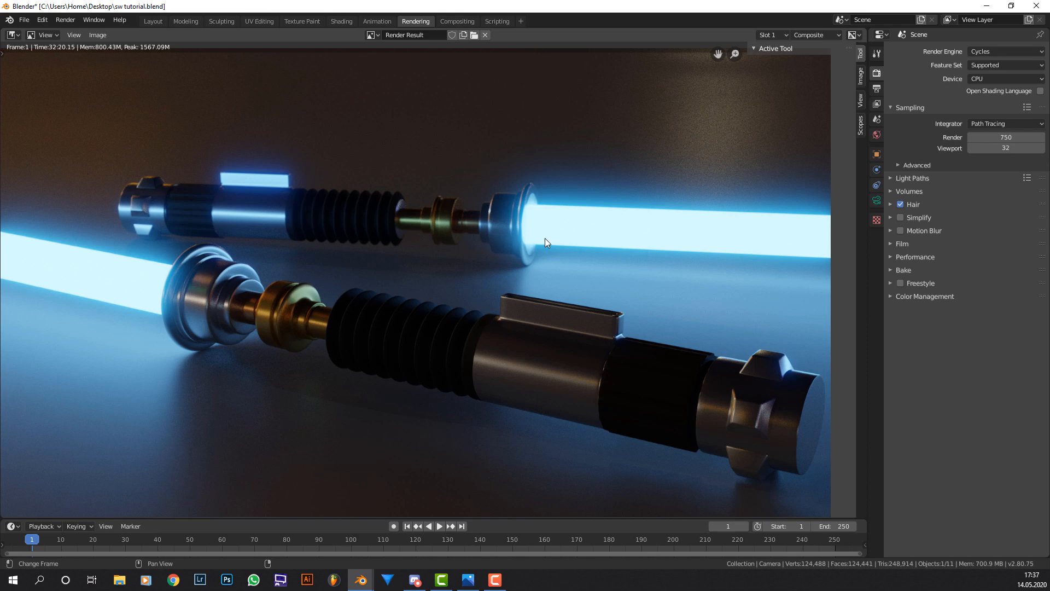
scroll(604, 222, "down", 1)
middle_click_drag(573, 221, 562, 208)
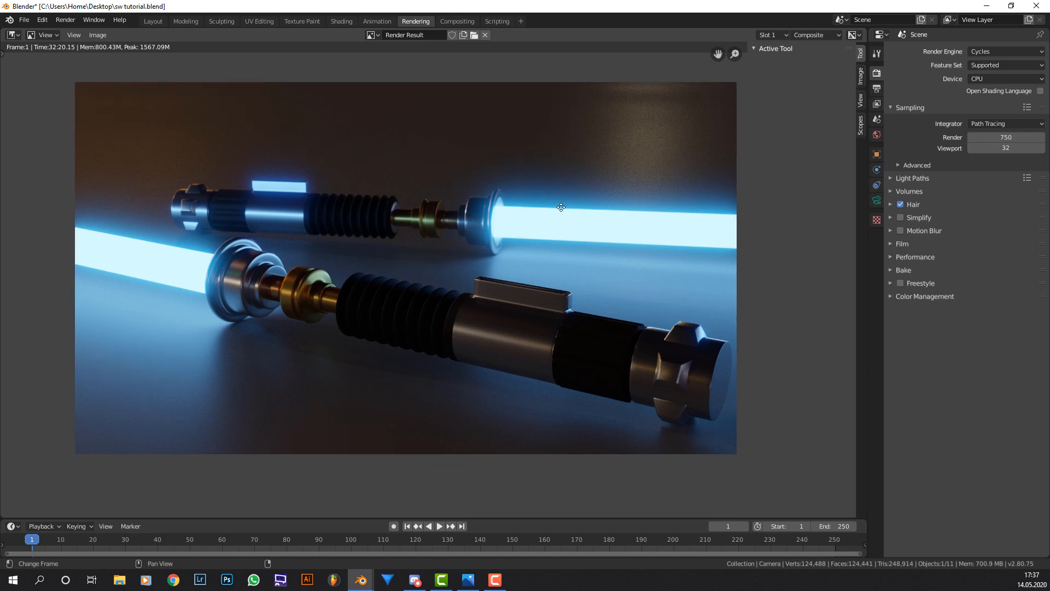